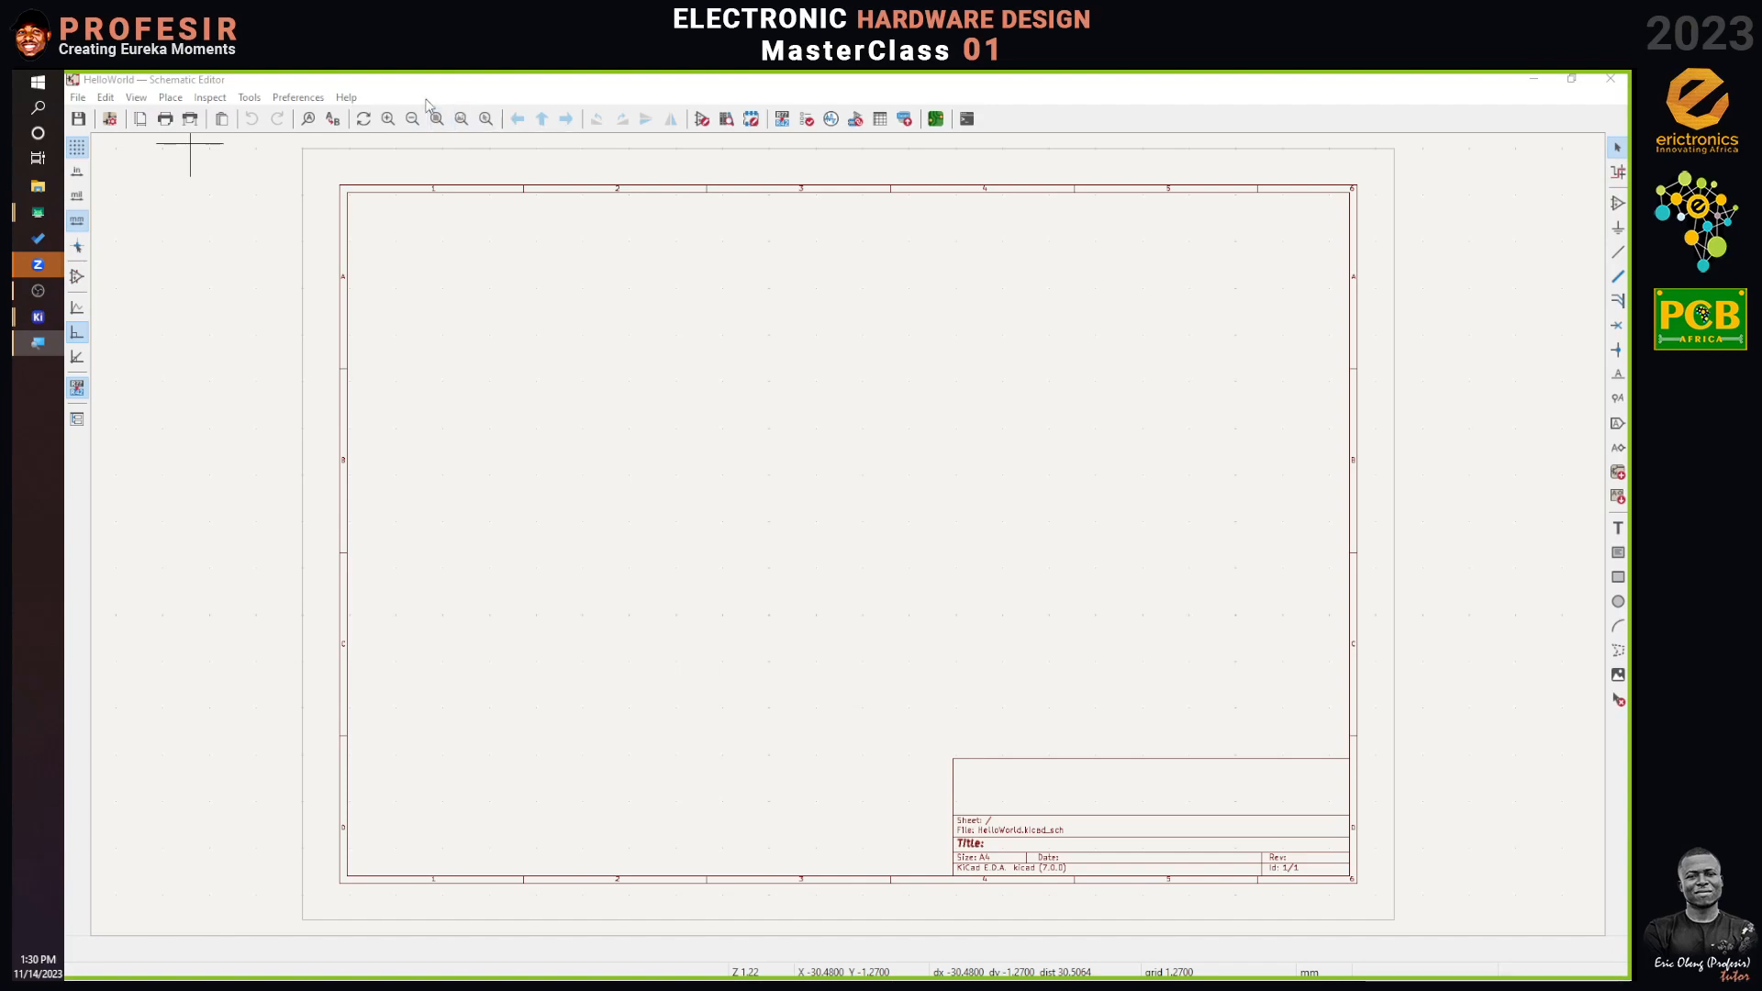
Review the environment variables and their folder paths in the path configuration, then close it.
click(296, 99)
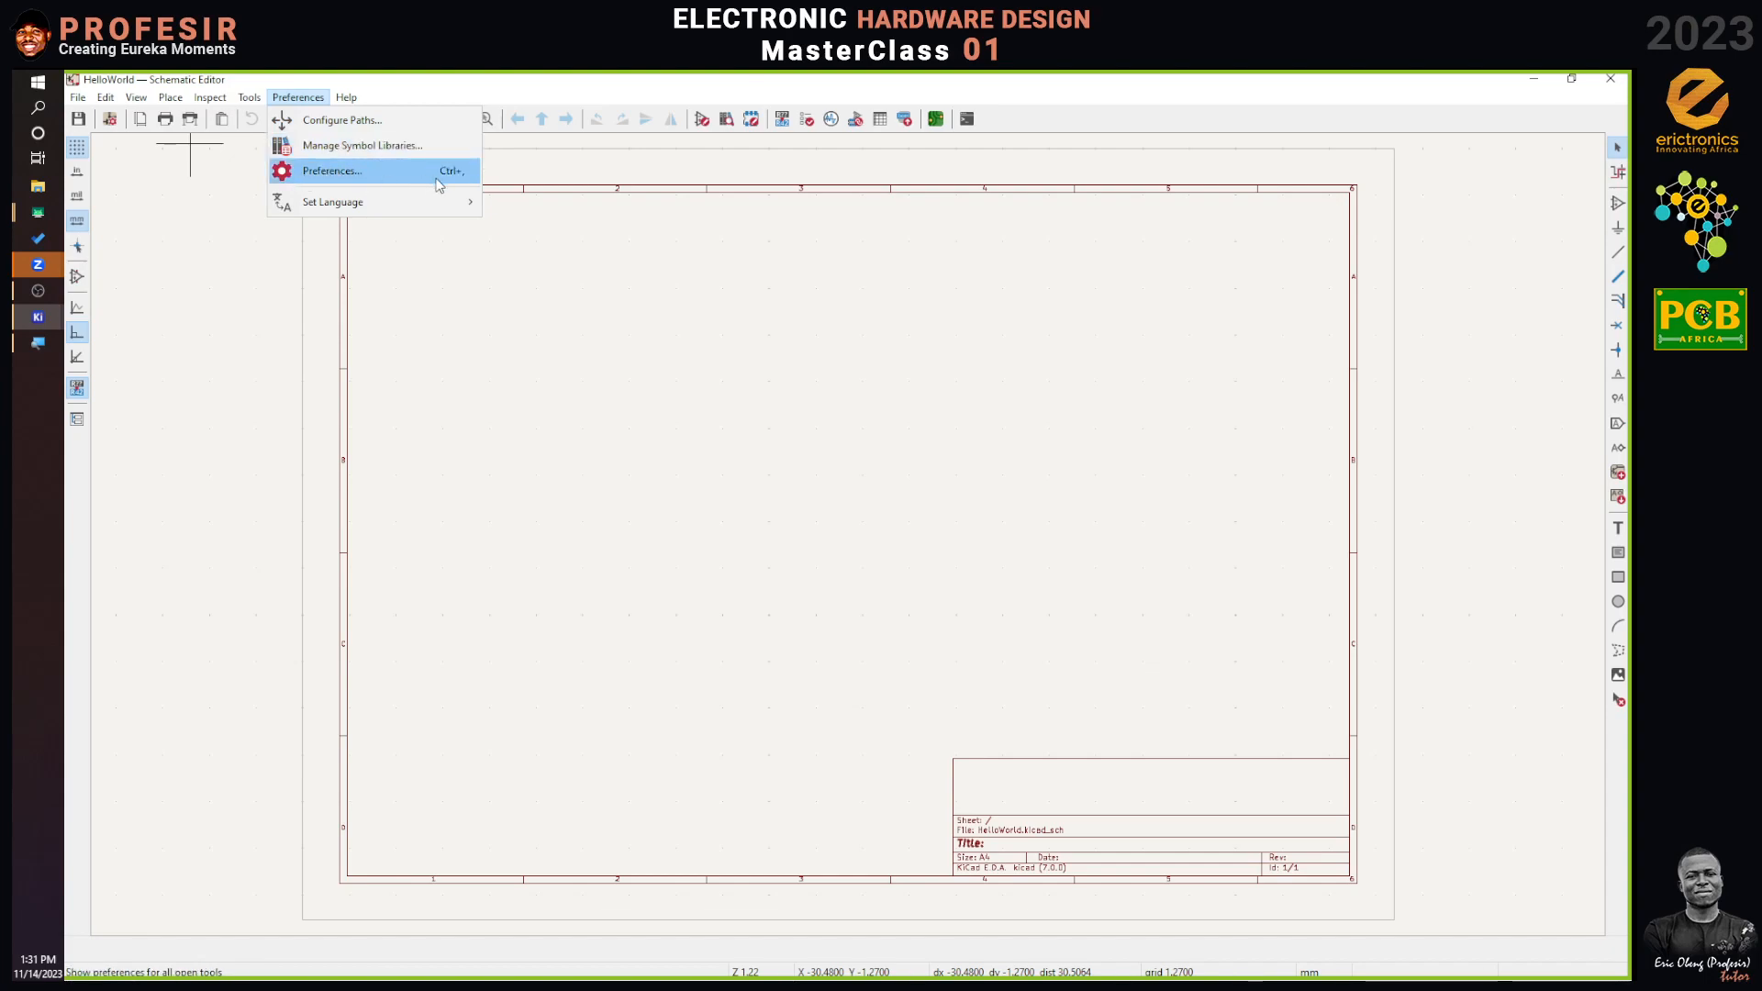
mouse_move(382, 210)
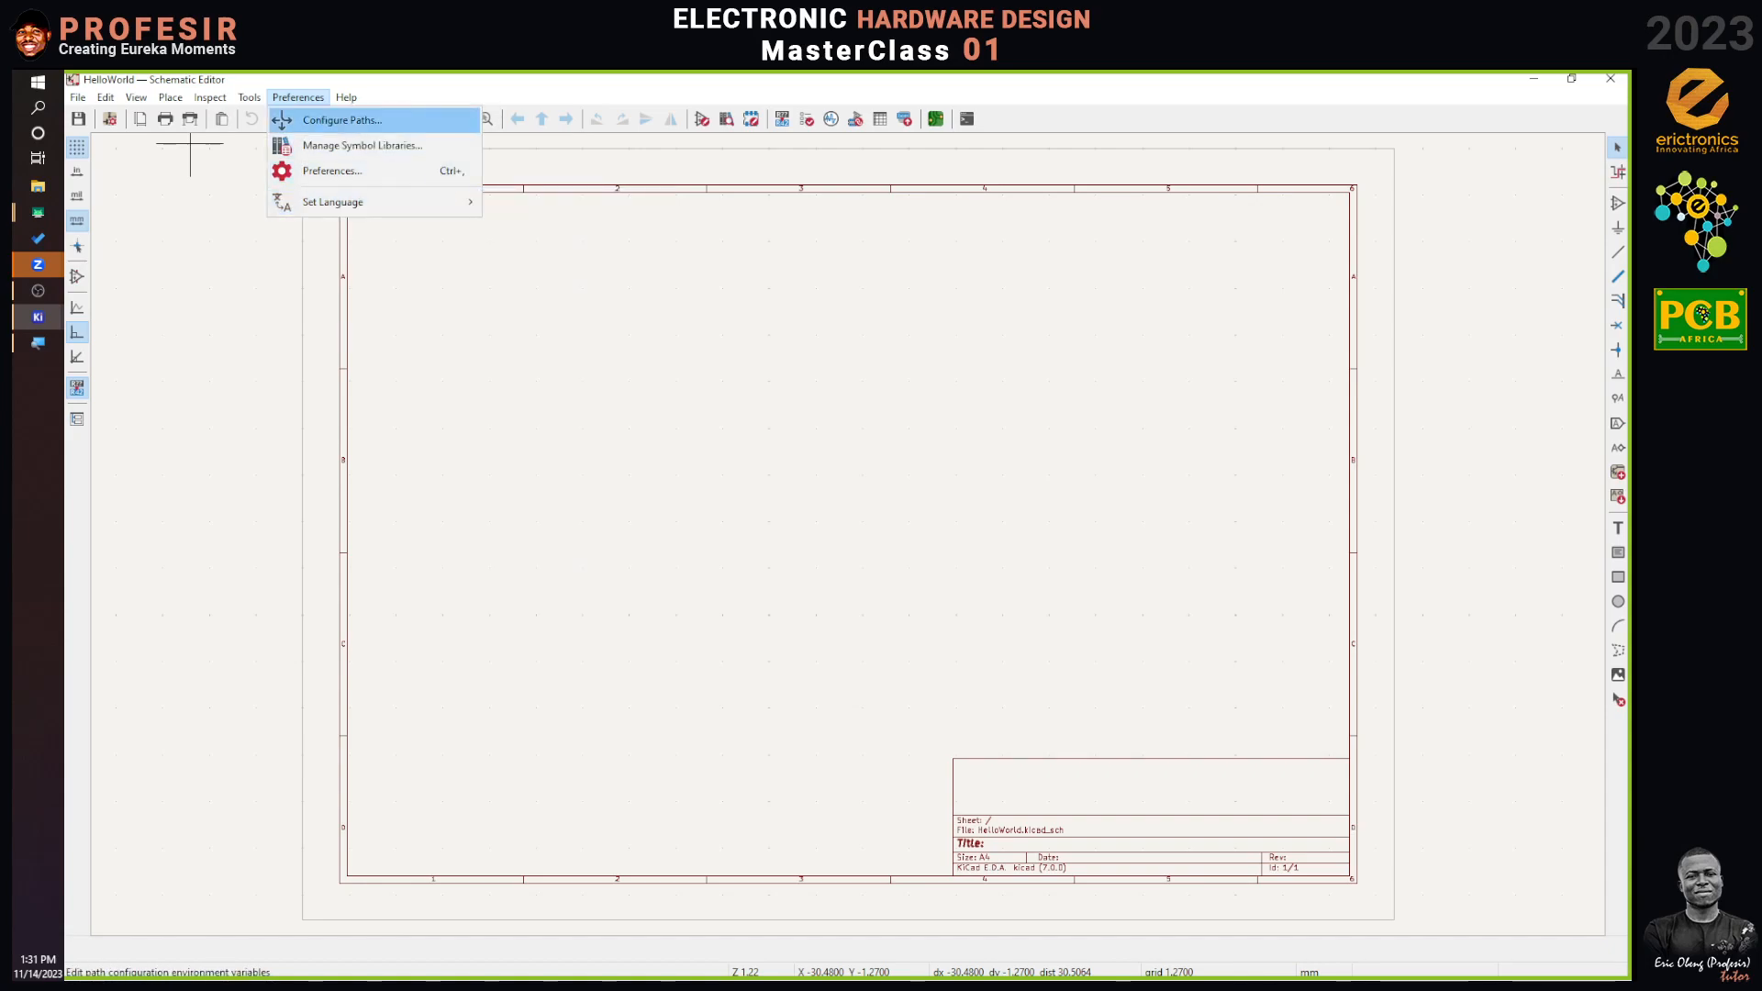
mouse_move(78, 97)
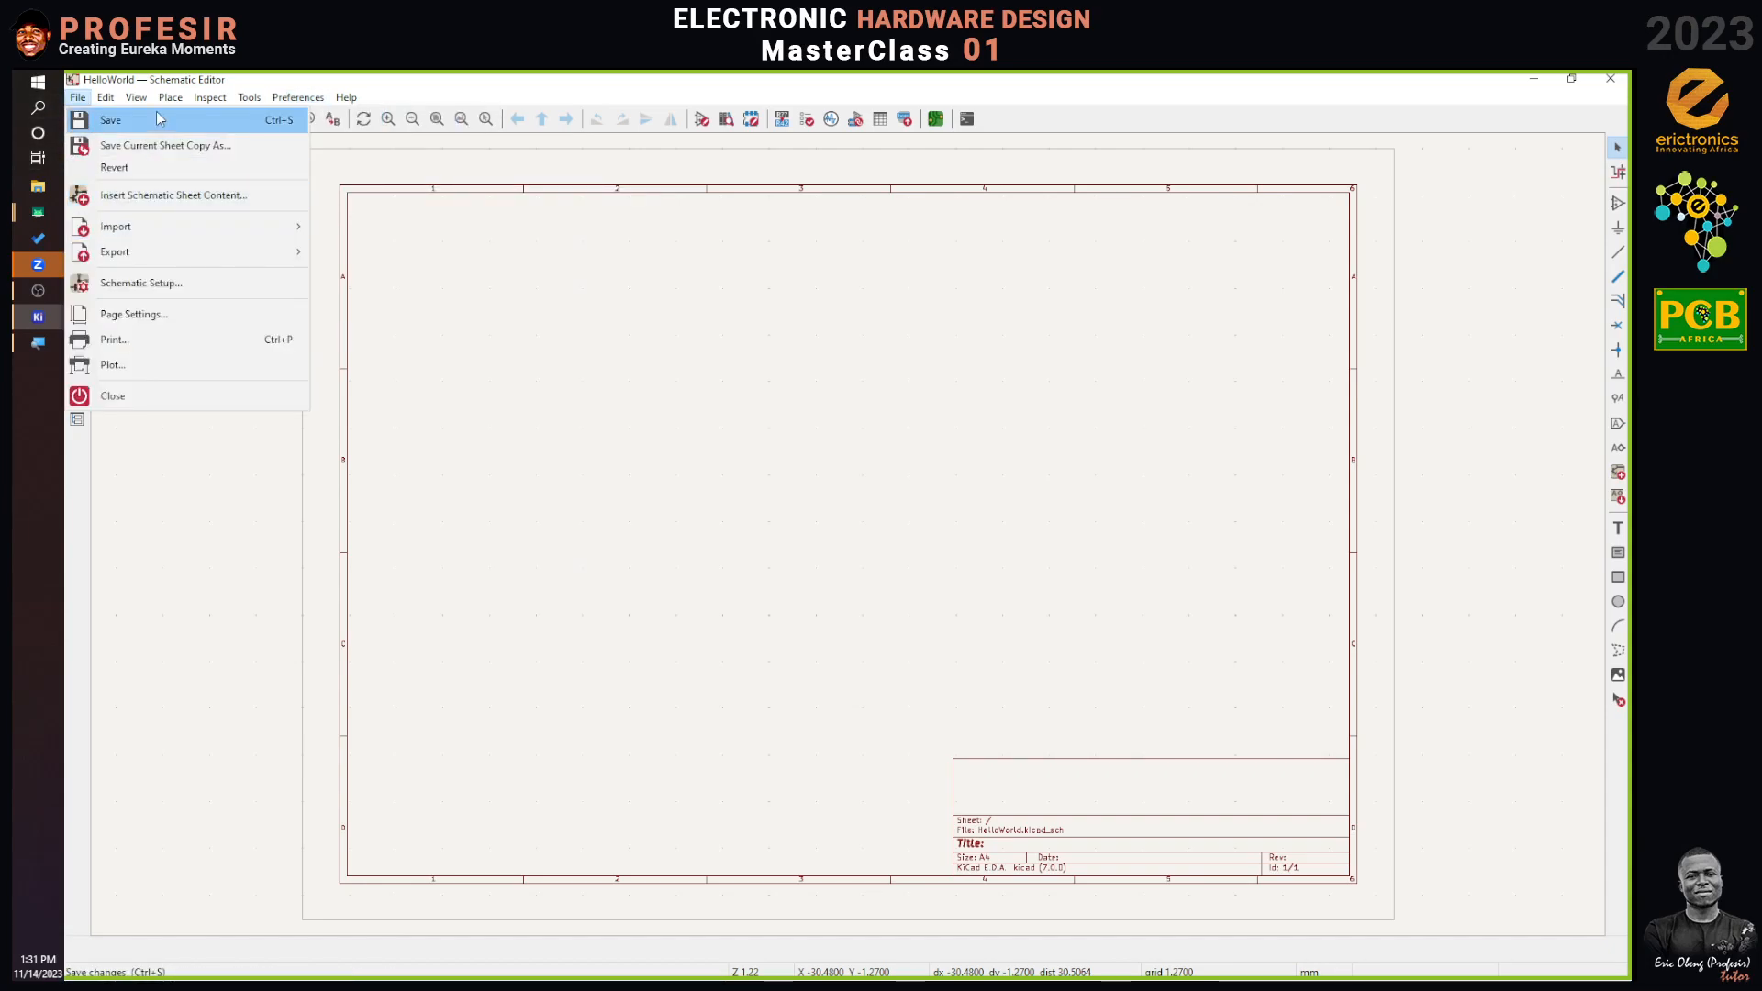
mouse_move(296, 99)
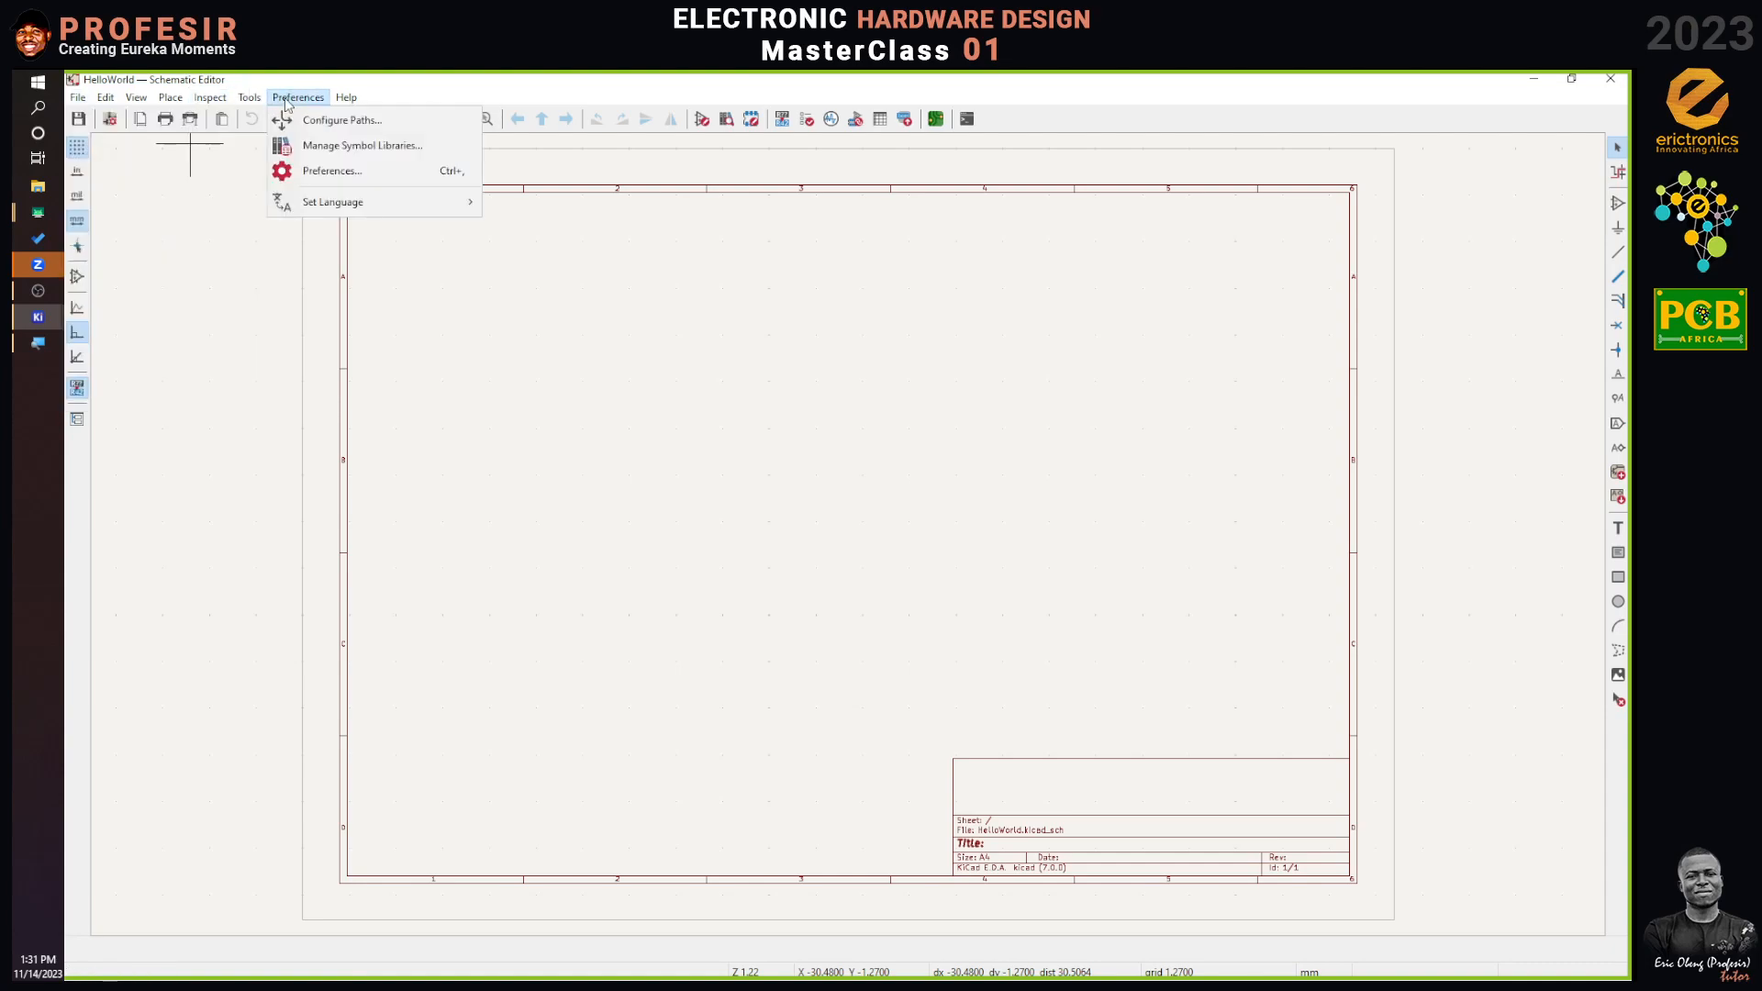
click(321, 129)
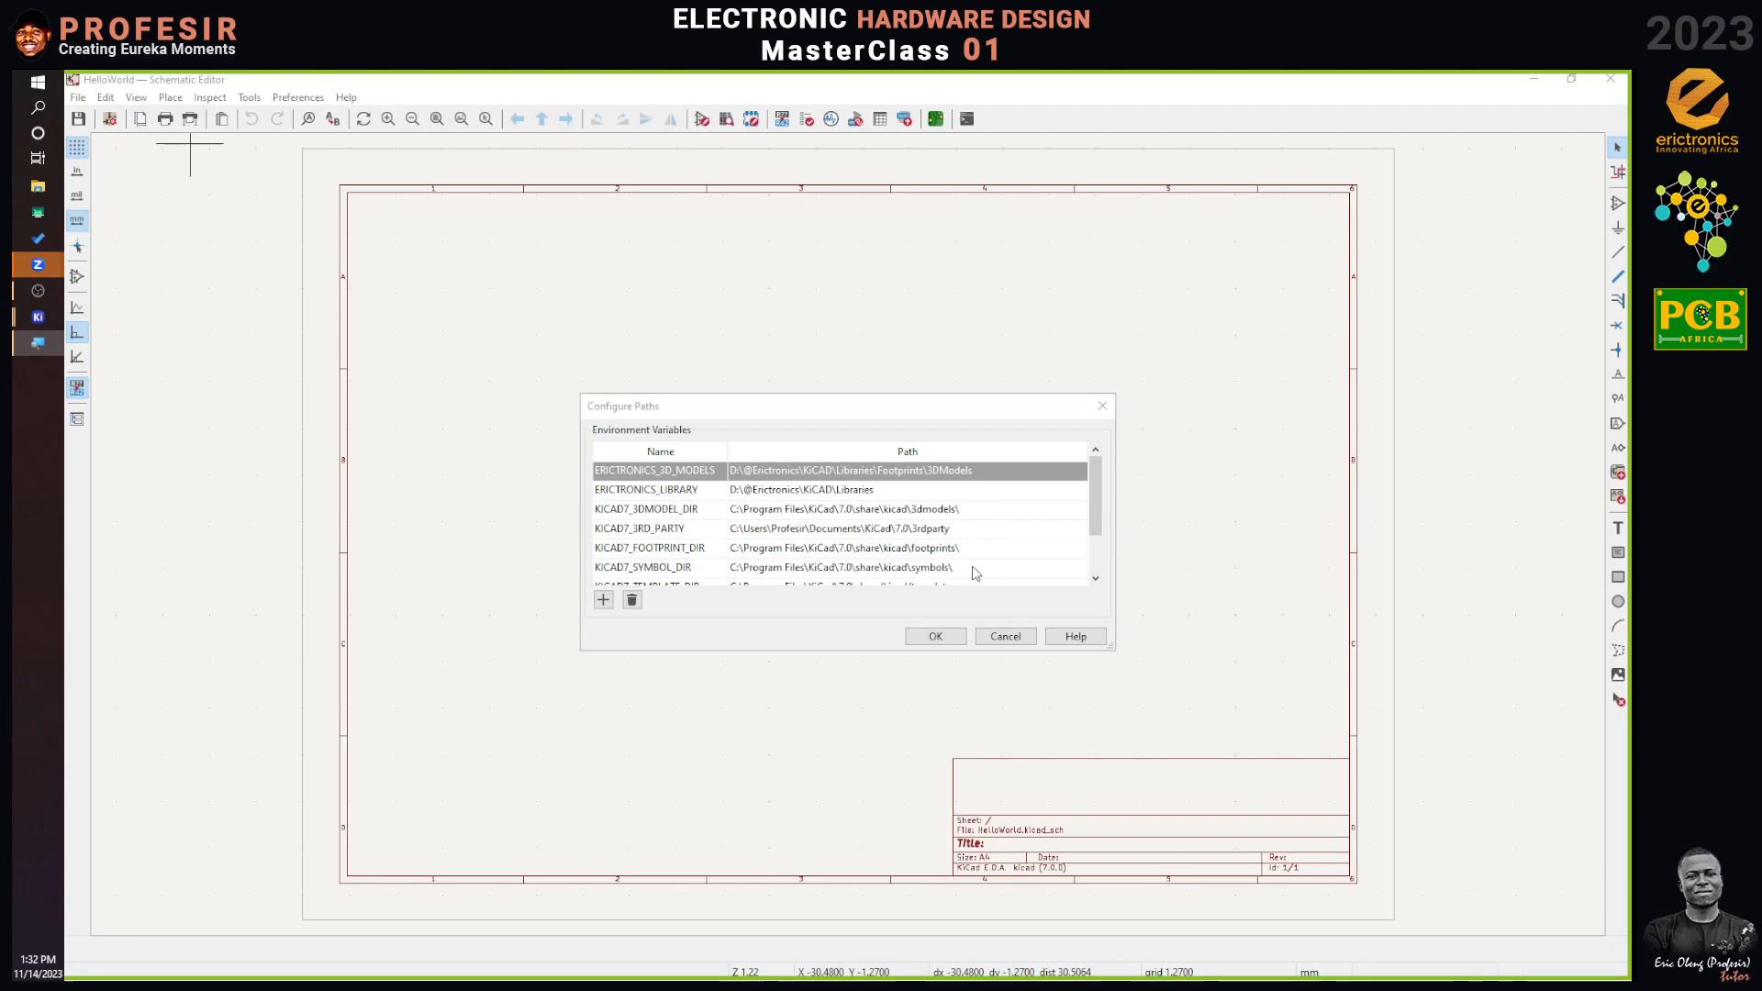
drag(1096, 491, 1095, 500)
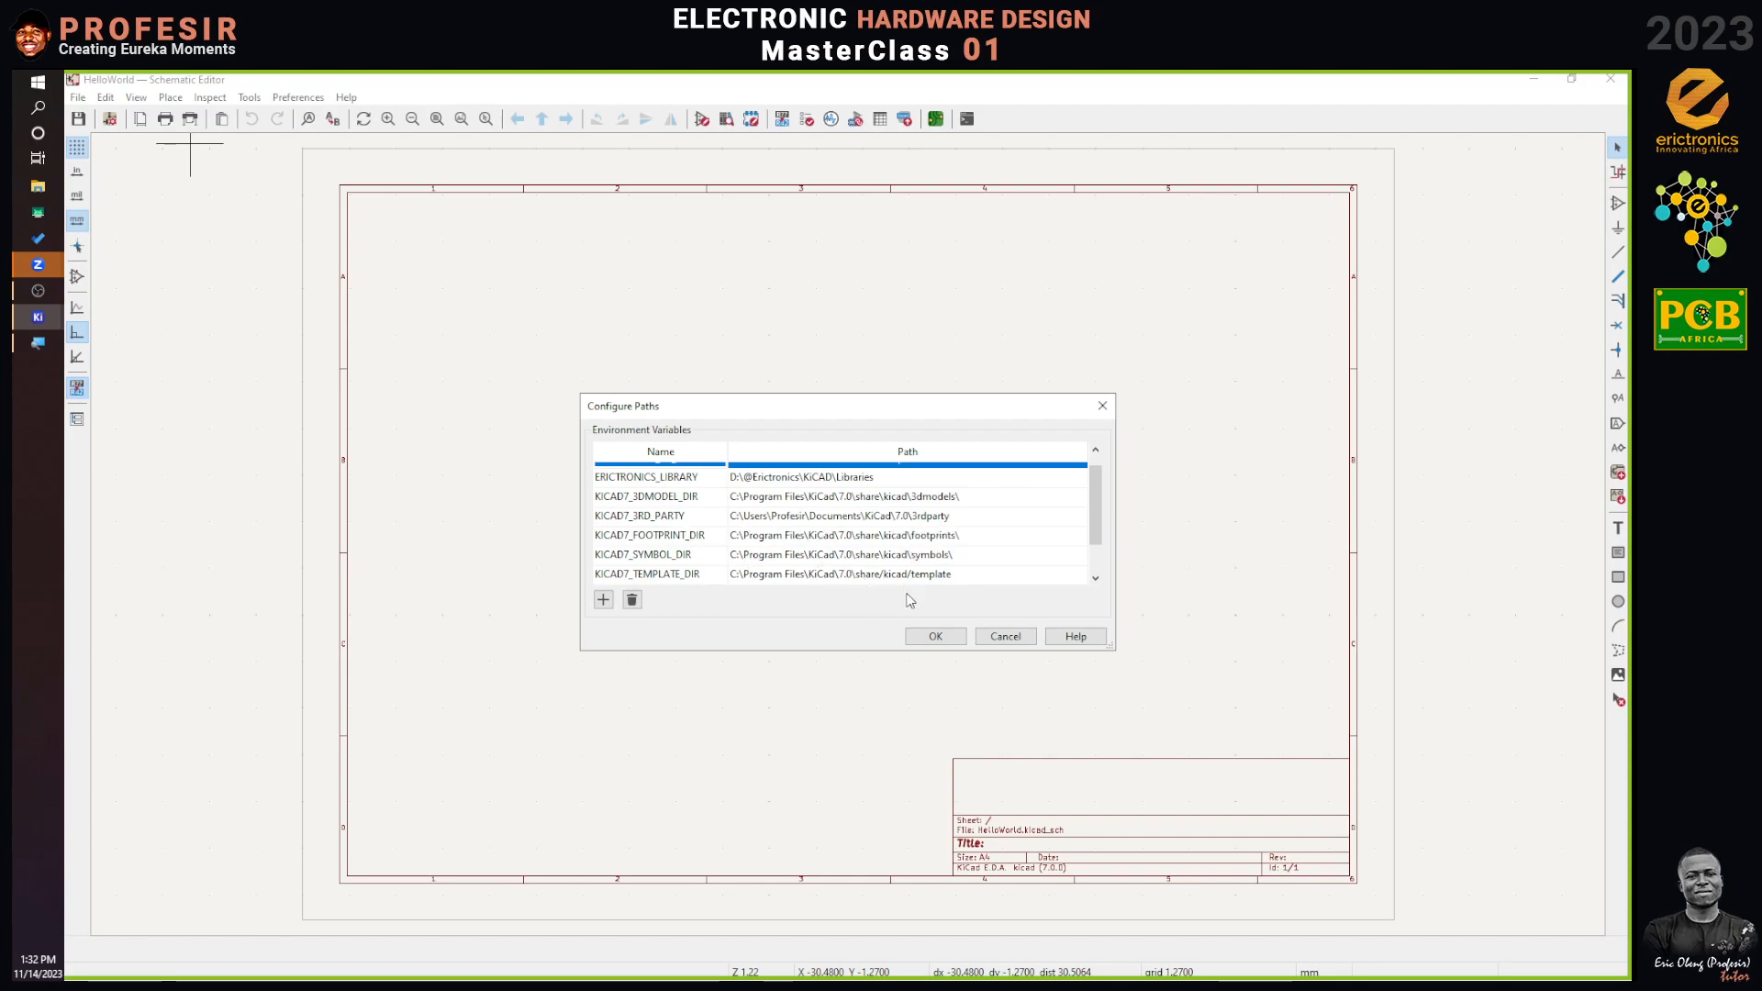
scroll(1096, 537, down, 1)
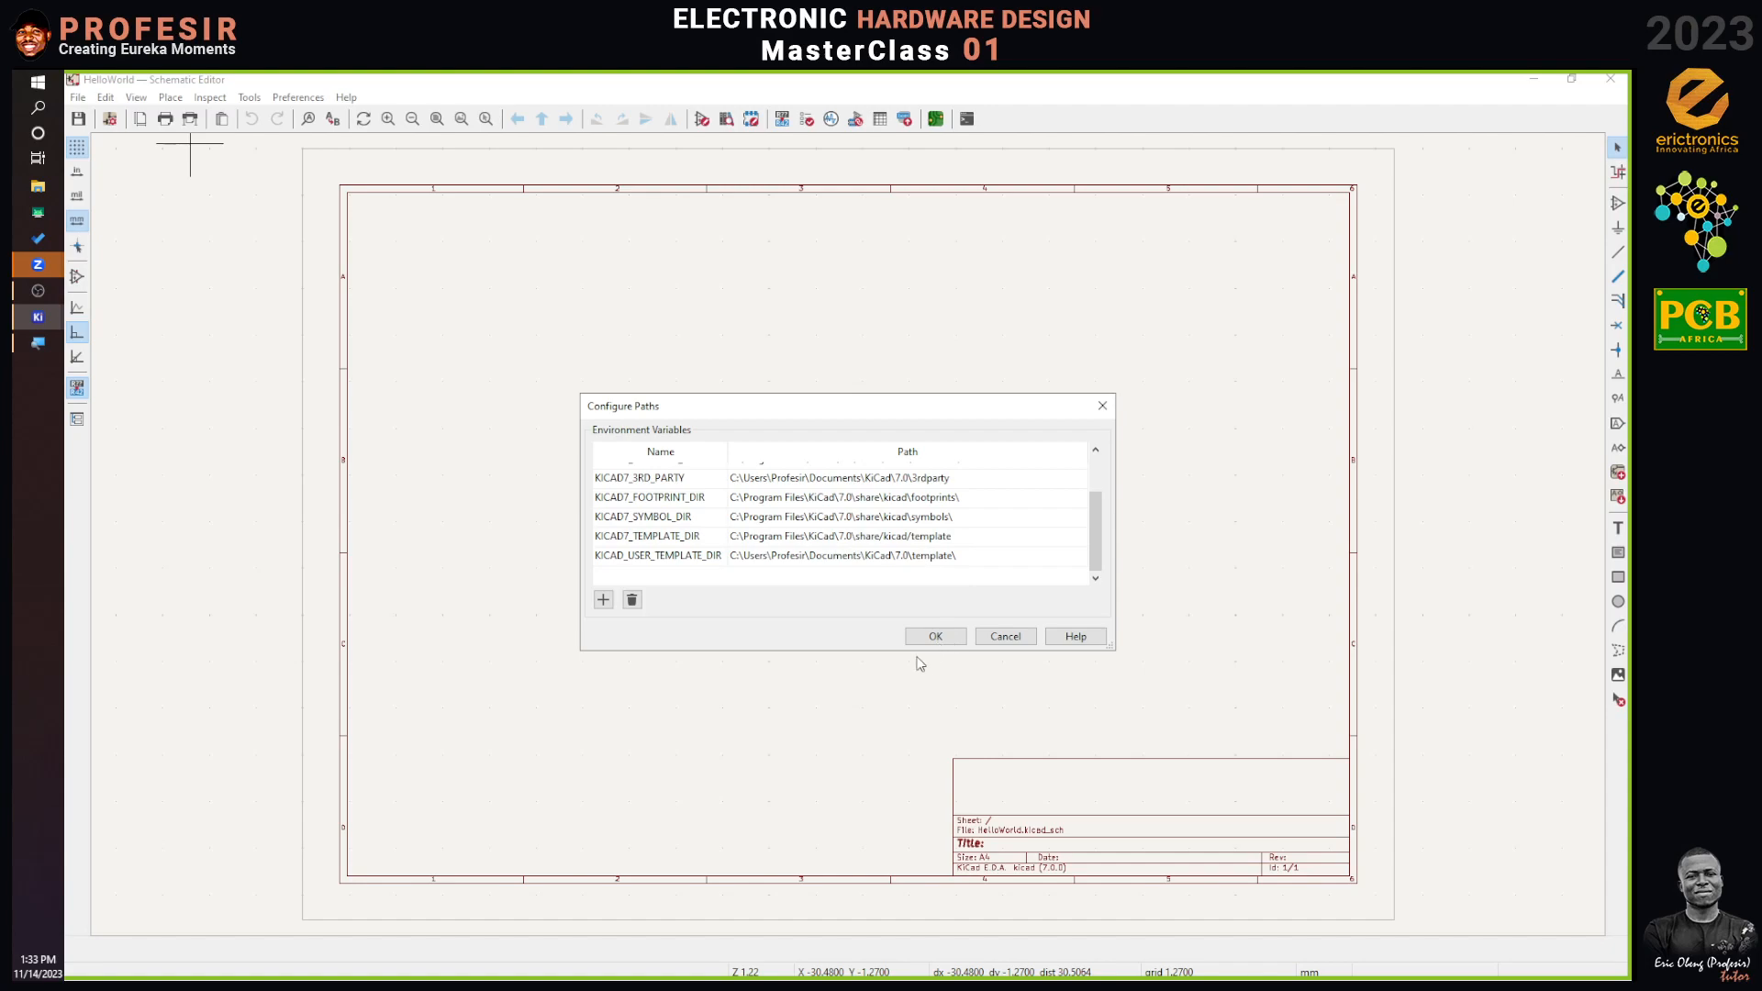
click(938, 635)
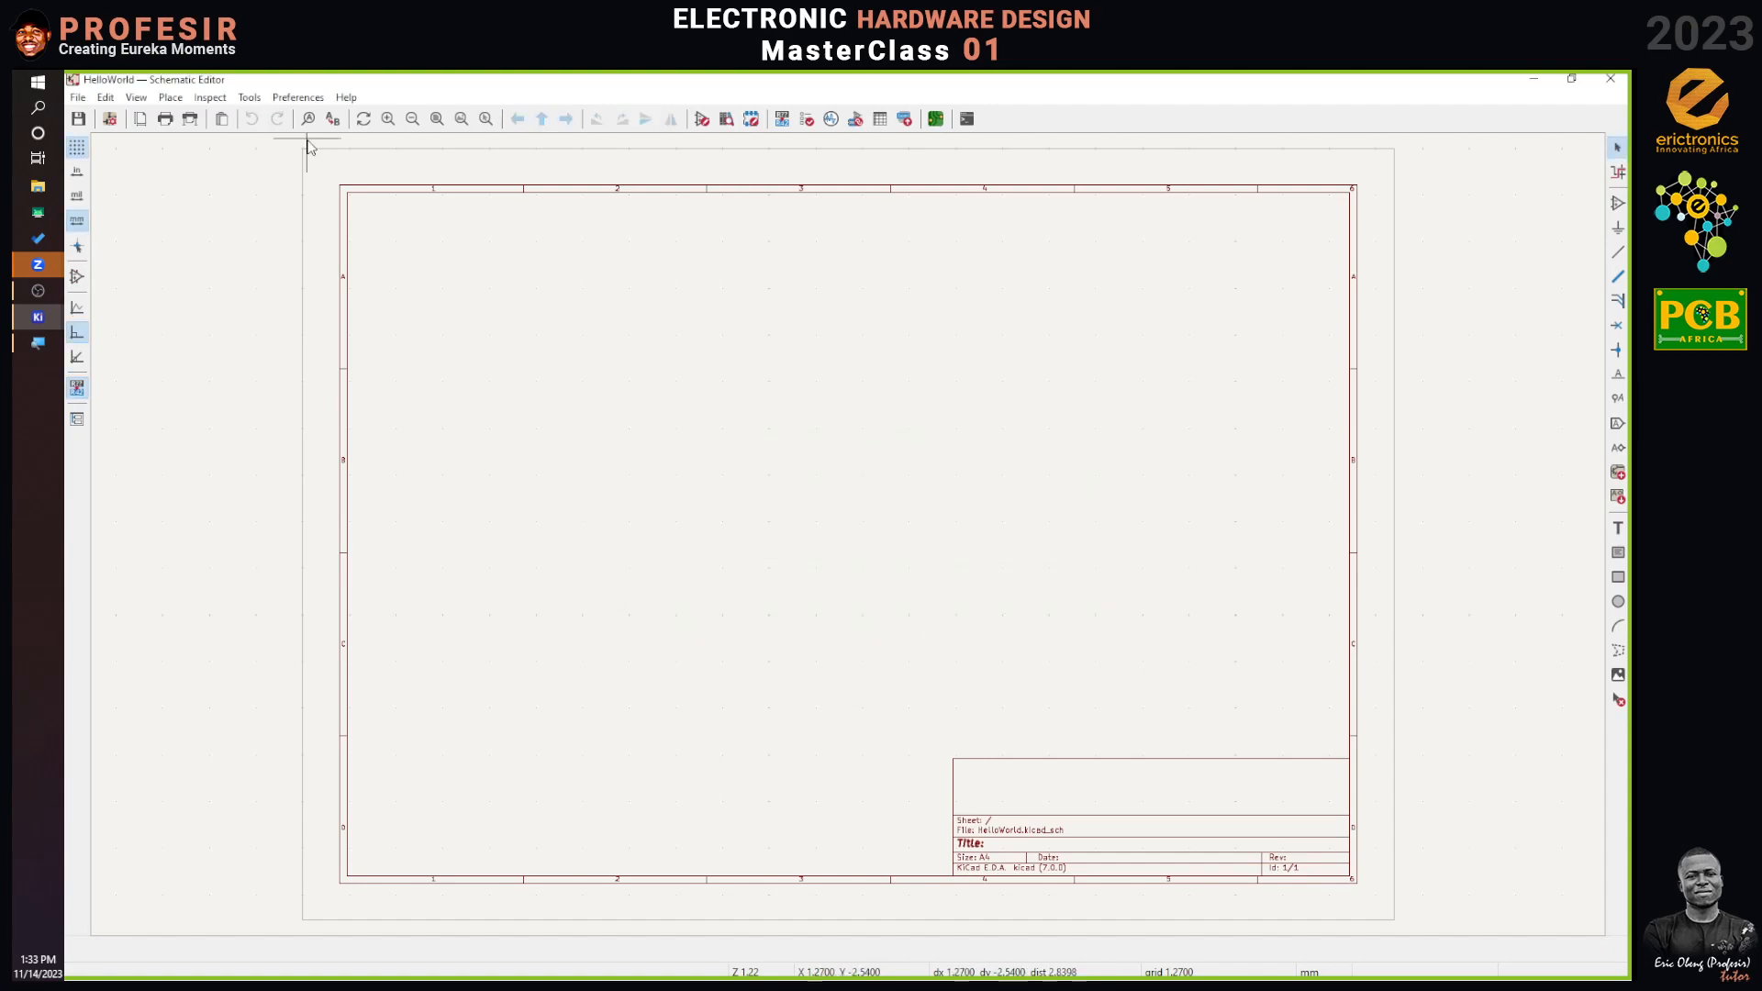
Open the symbol library manager and check the start and end of the global library list.
click(295, 99)
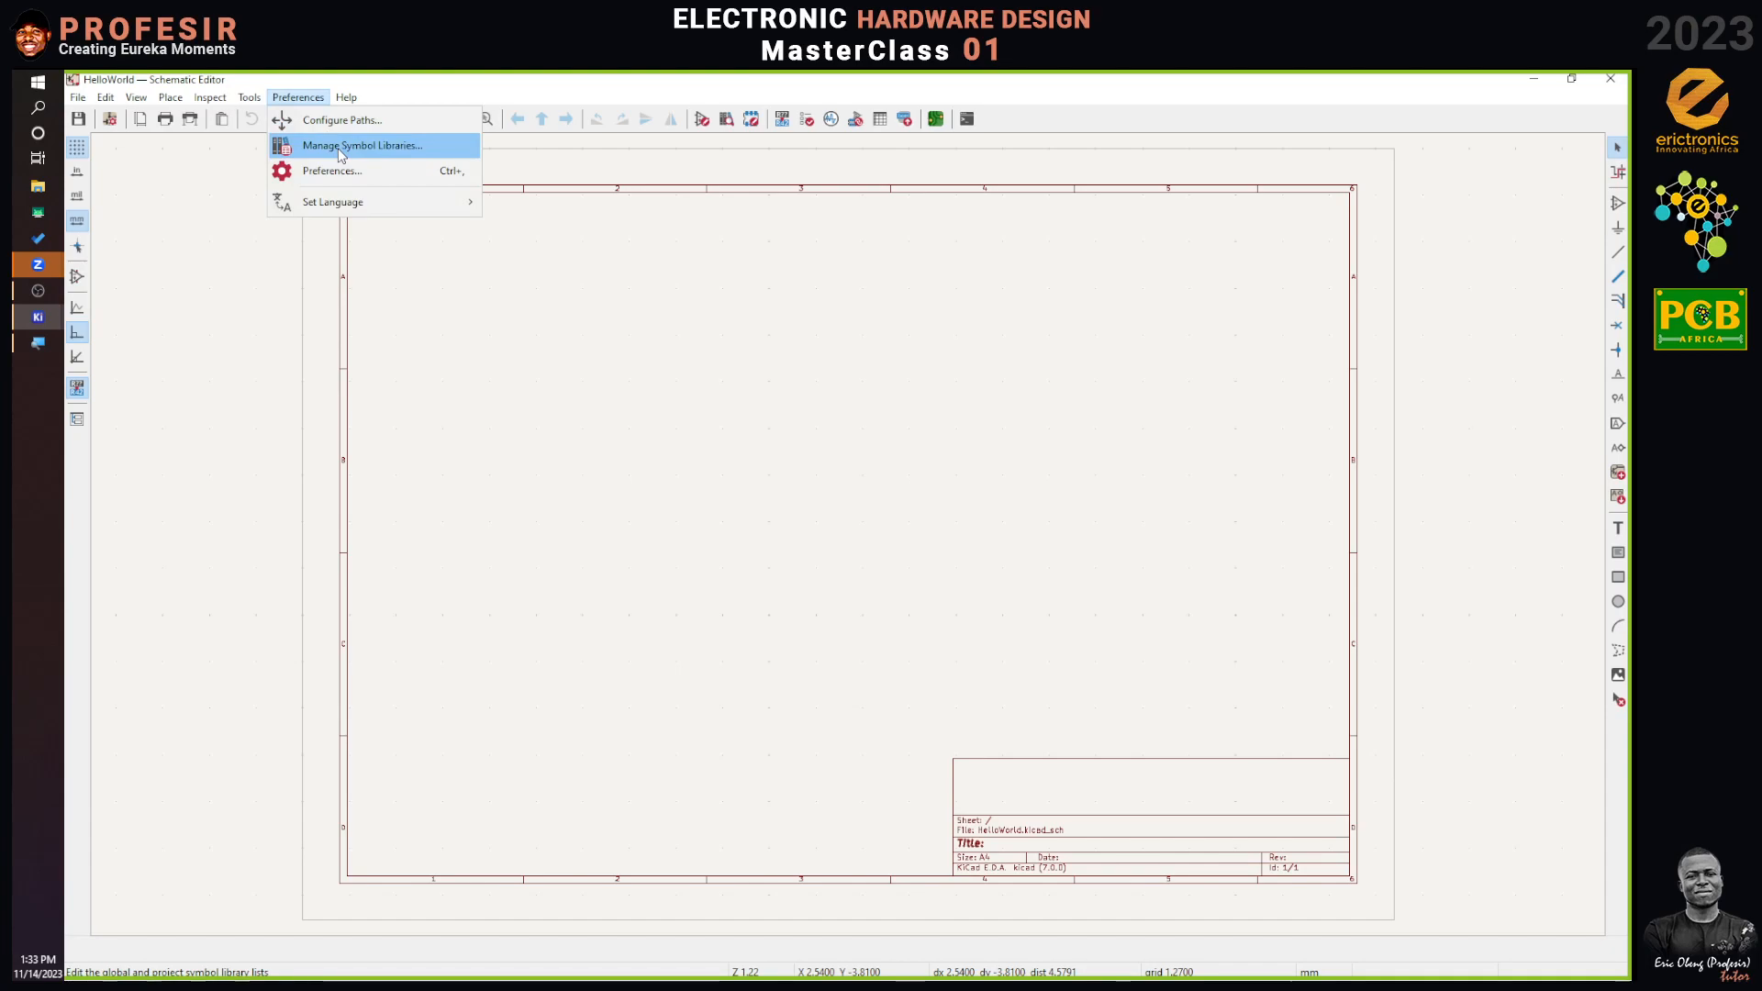
click(338, 149)
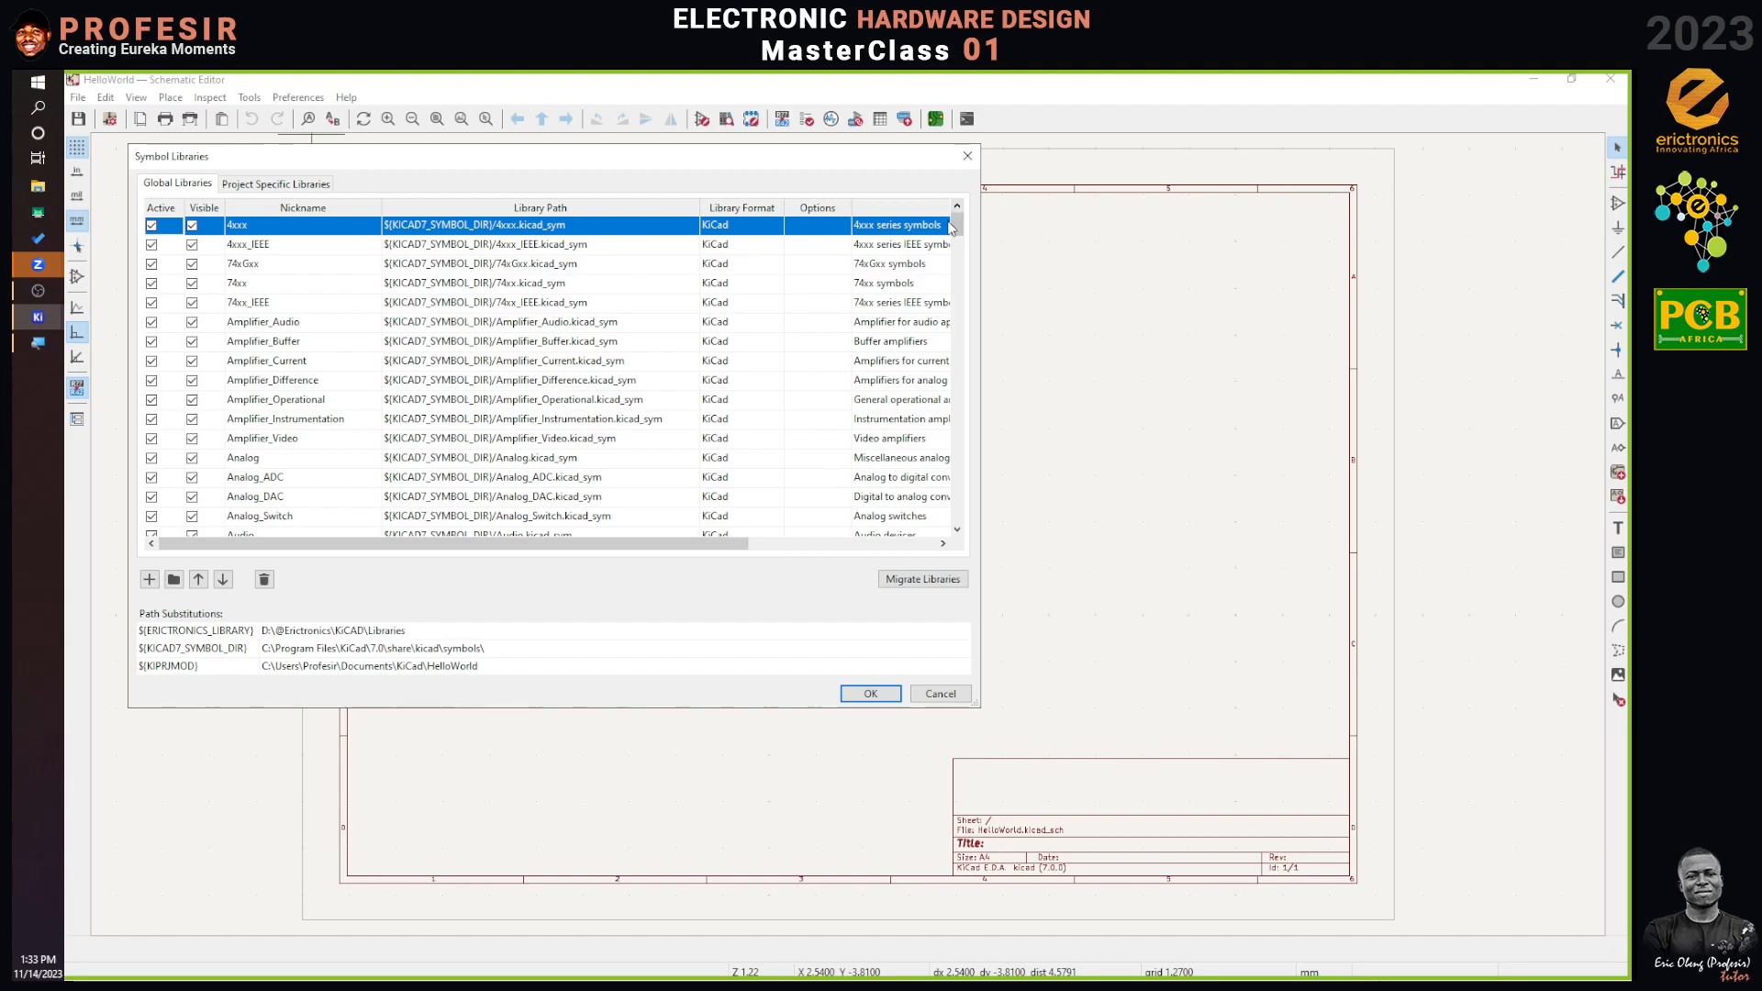
drag(951, 229, 955, 514)
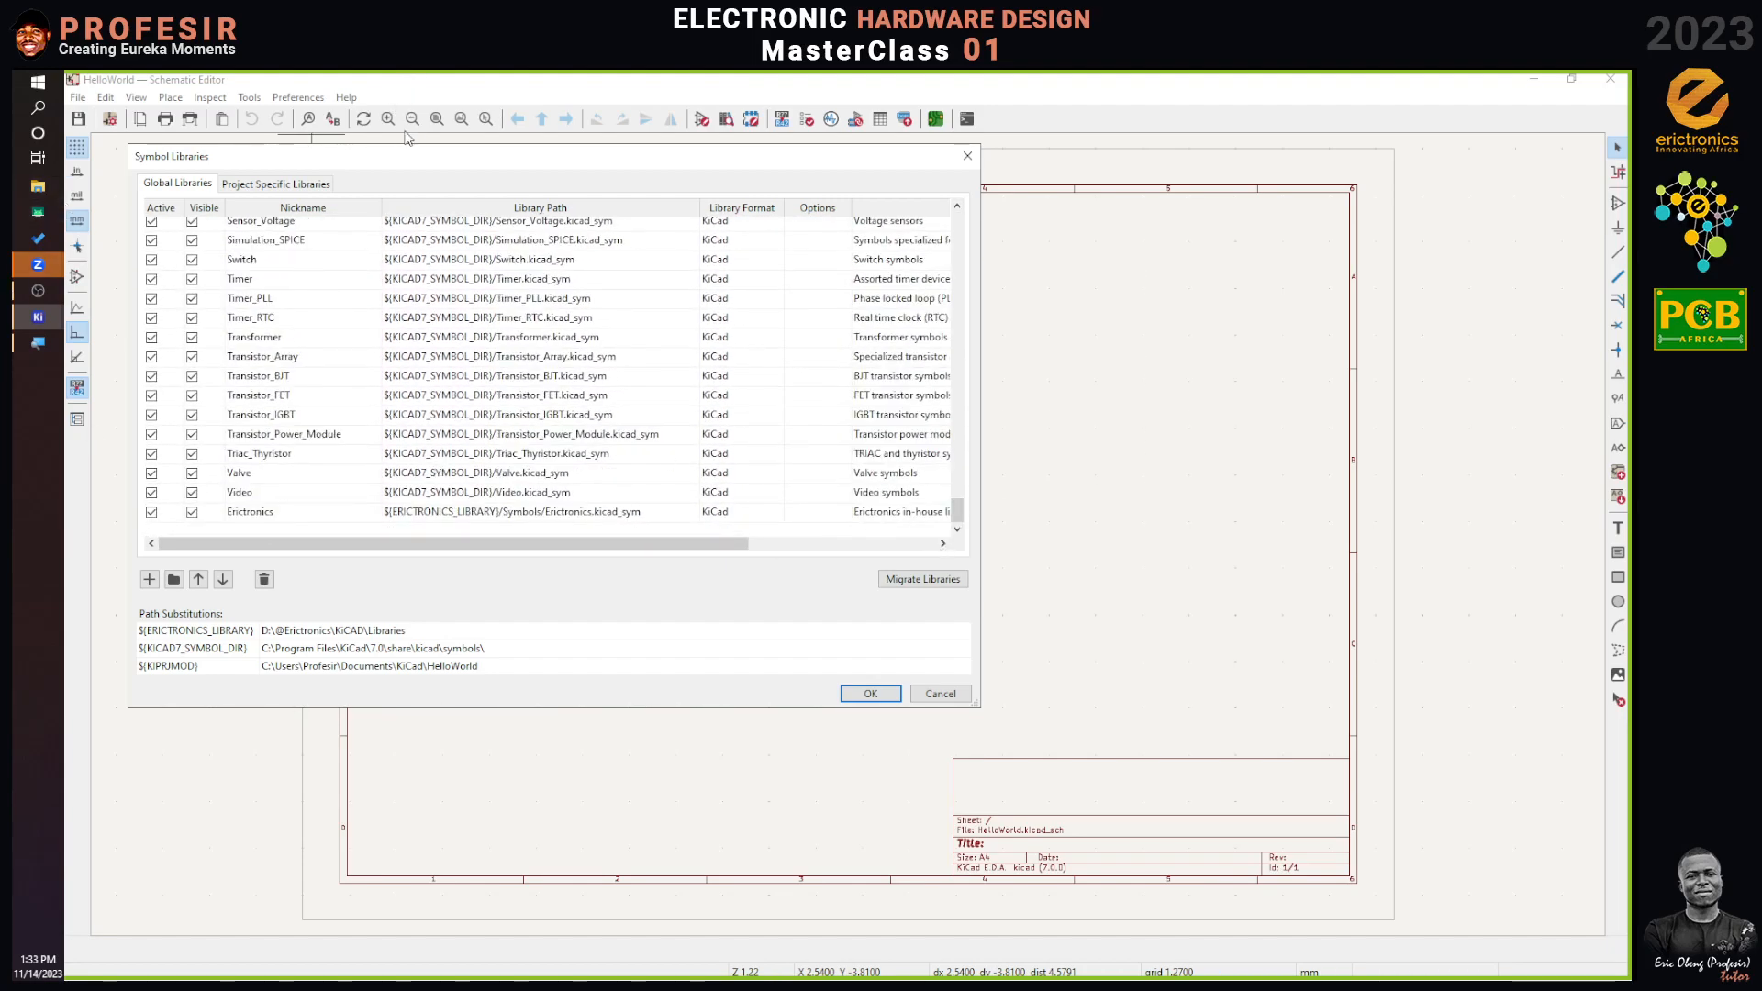
drag(955, 512, 955, 225)
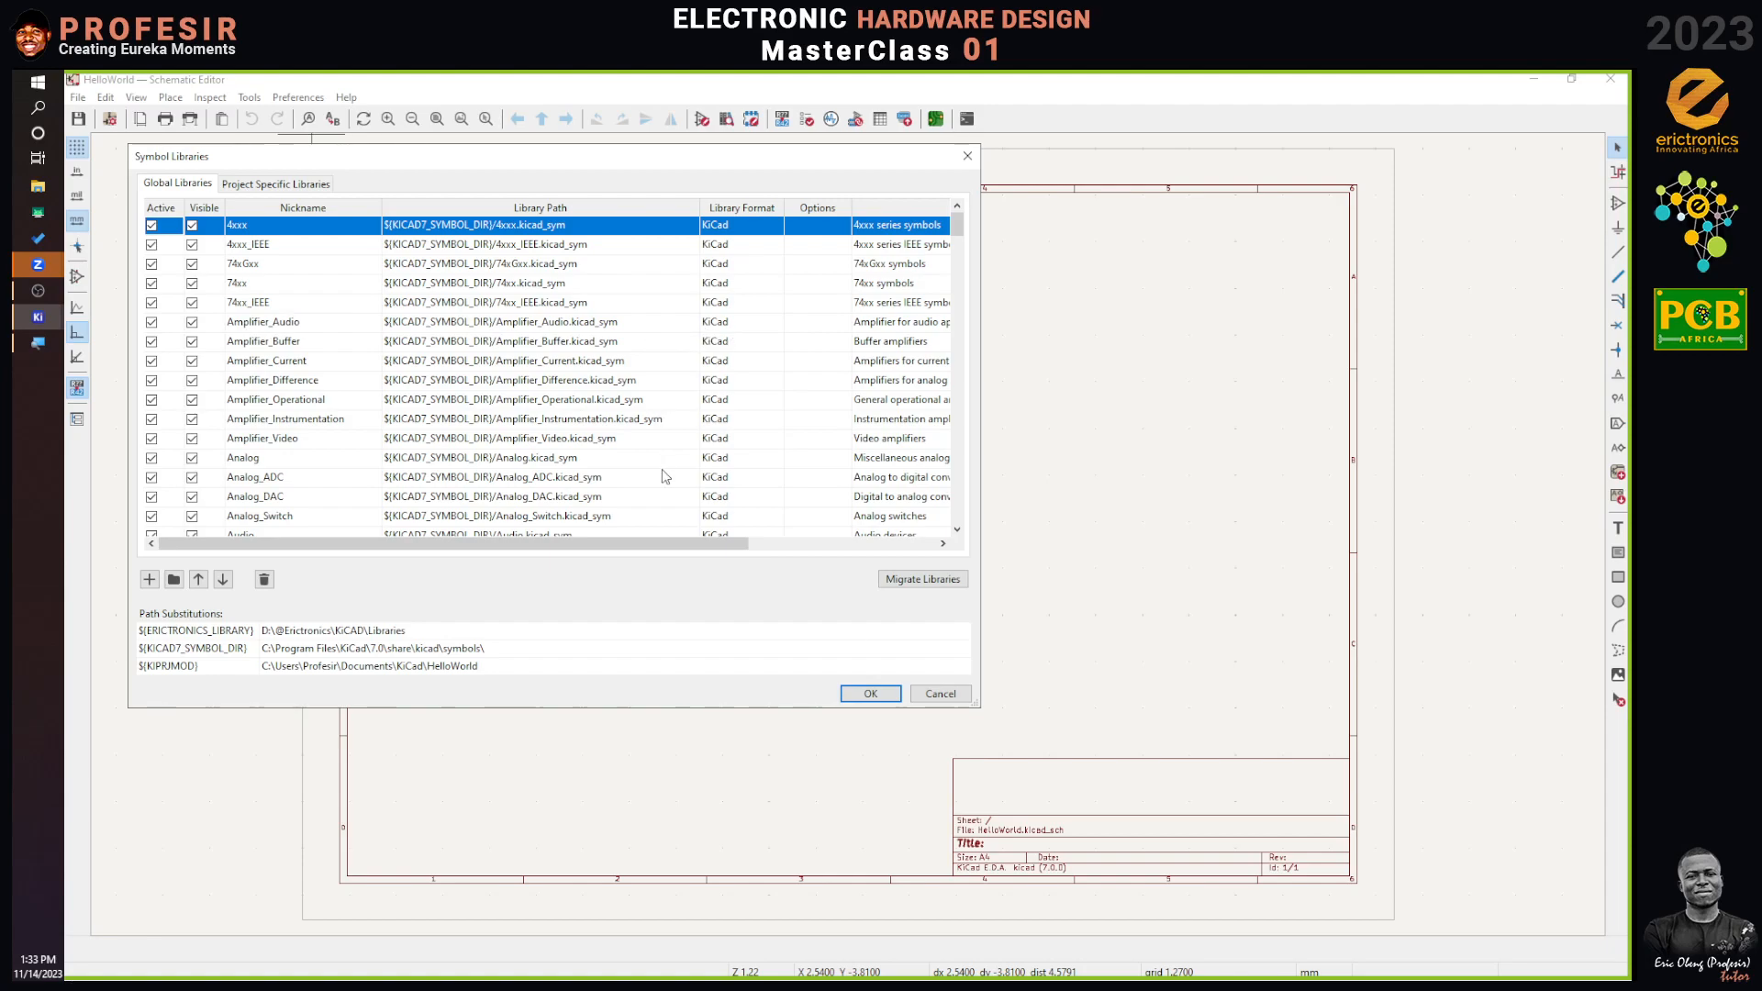
Examine the global symbol libraries from the amplifier entries through the MCU families down to the Erictronics library.
scroll(227, 484, down, 10)
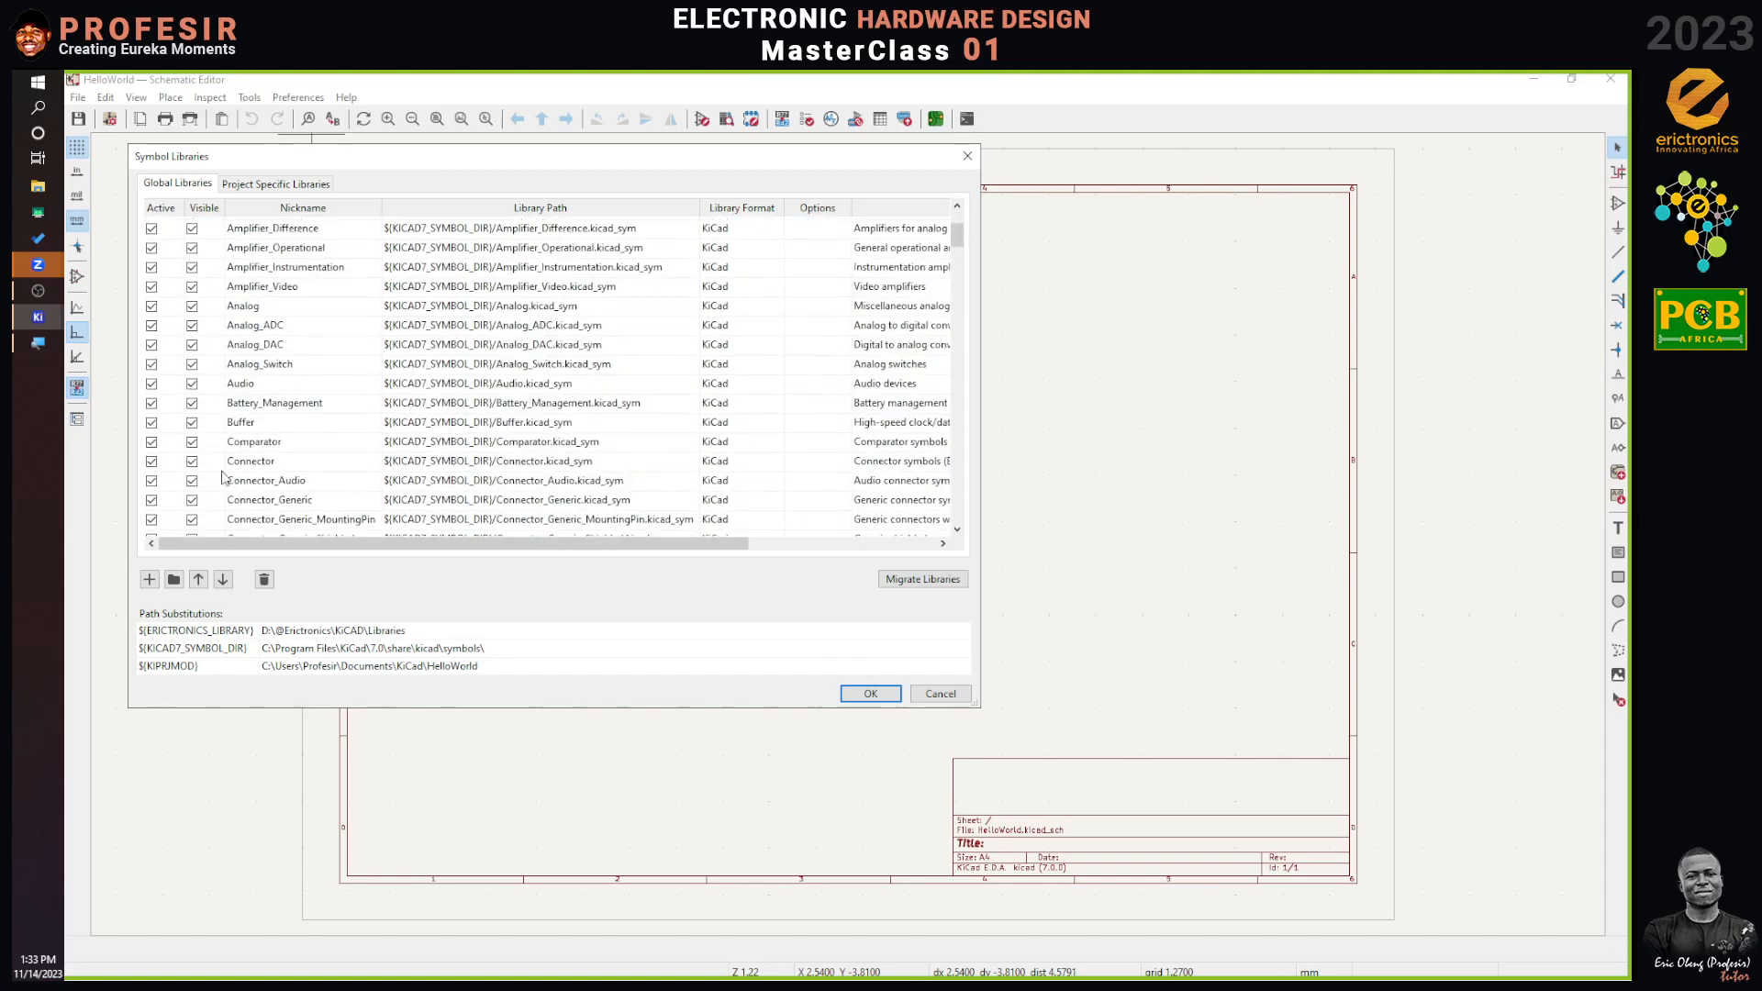
scroll(223, 477, down, 15)
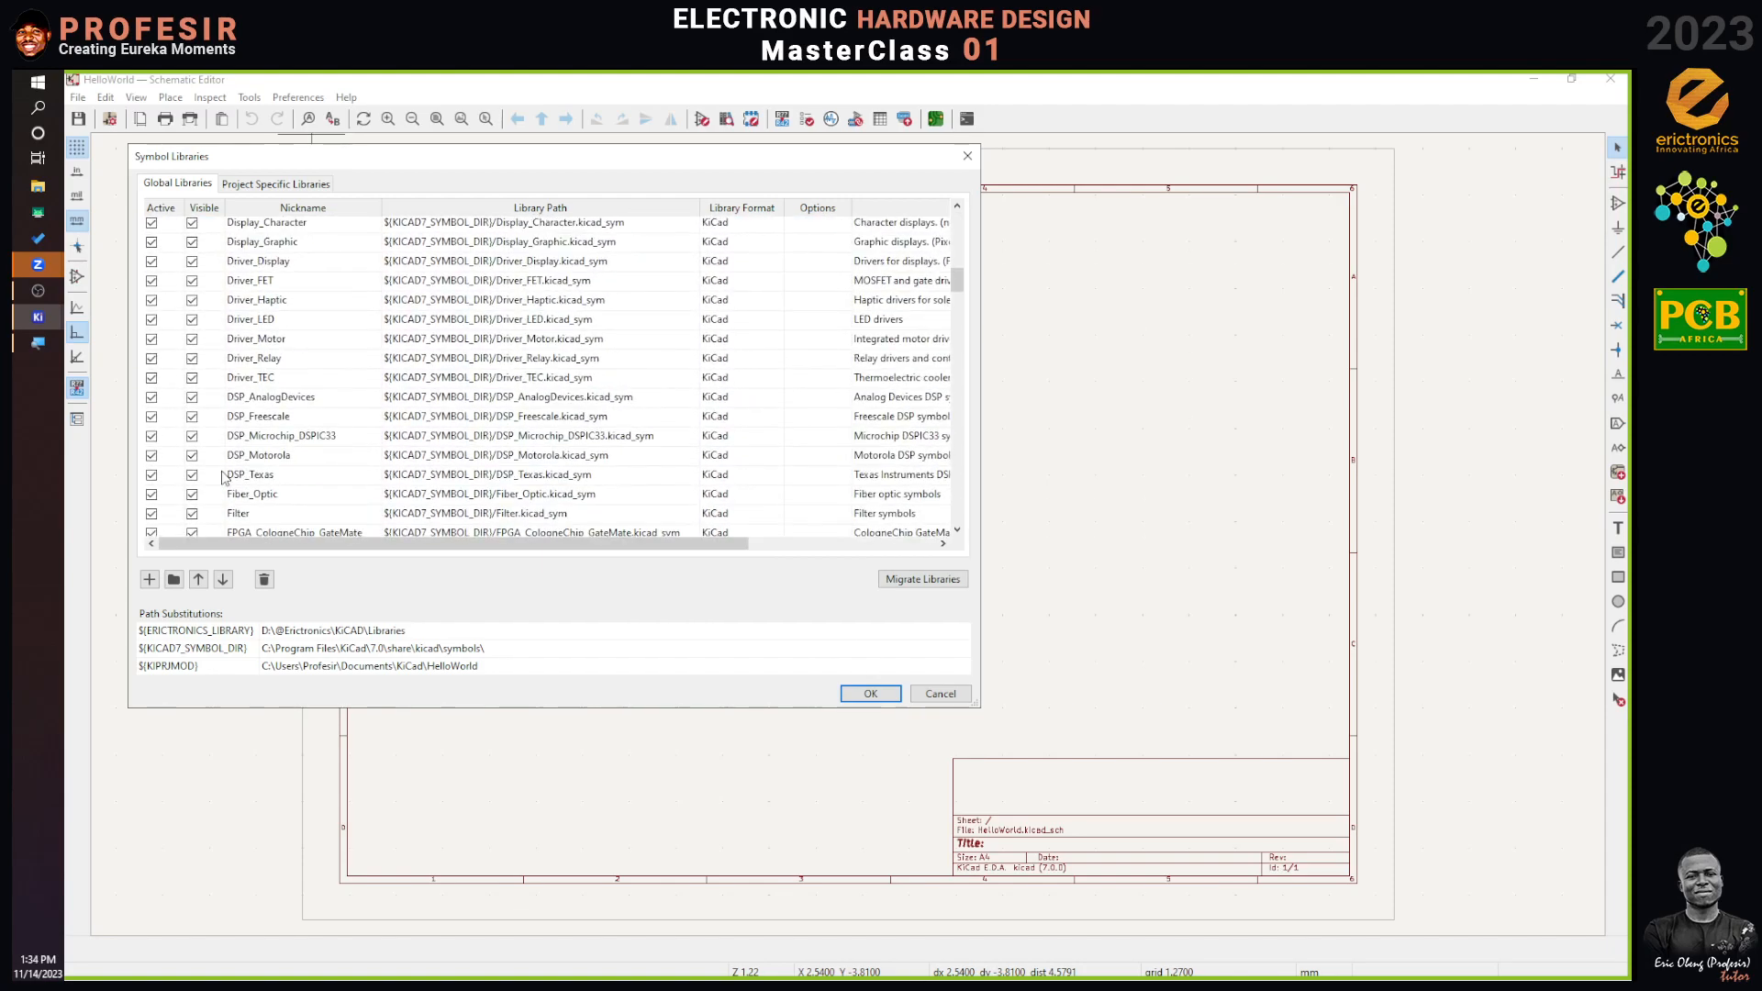
scroll(223, 476, down, 7)
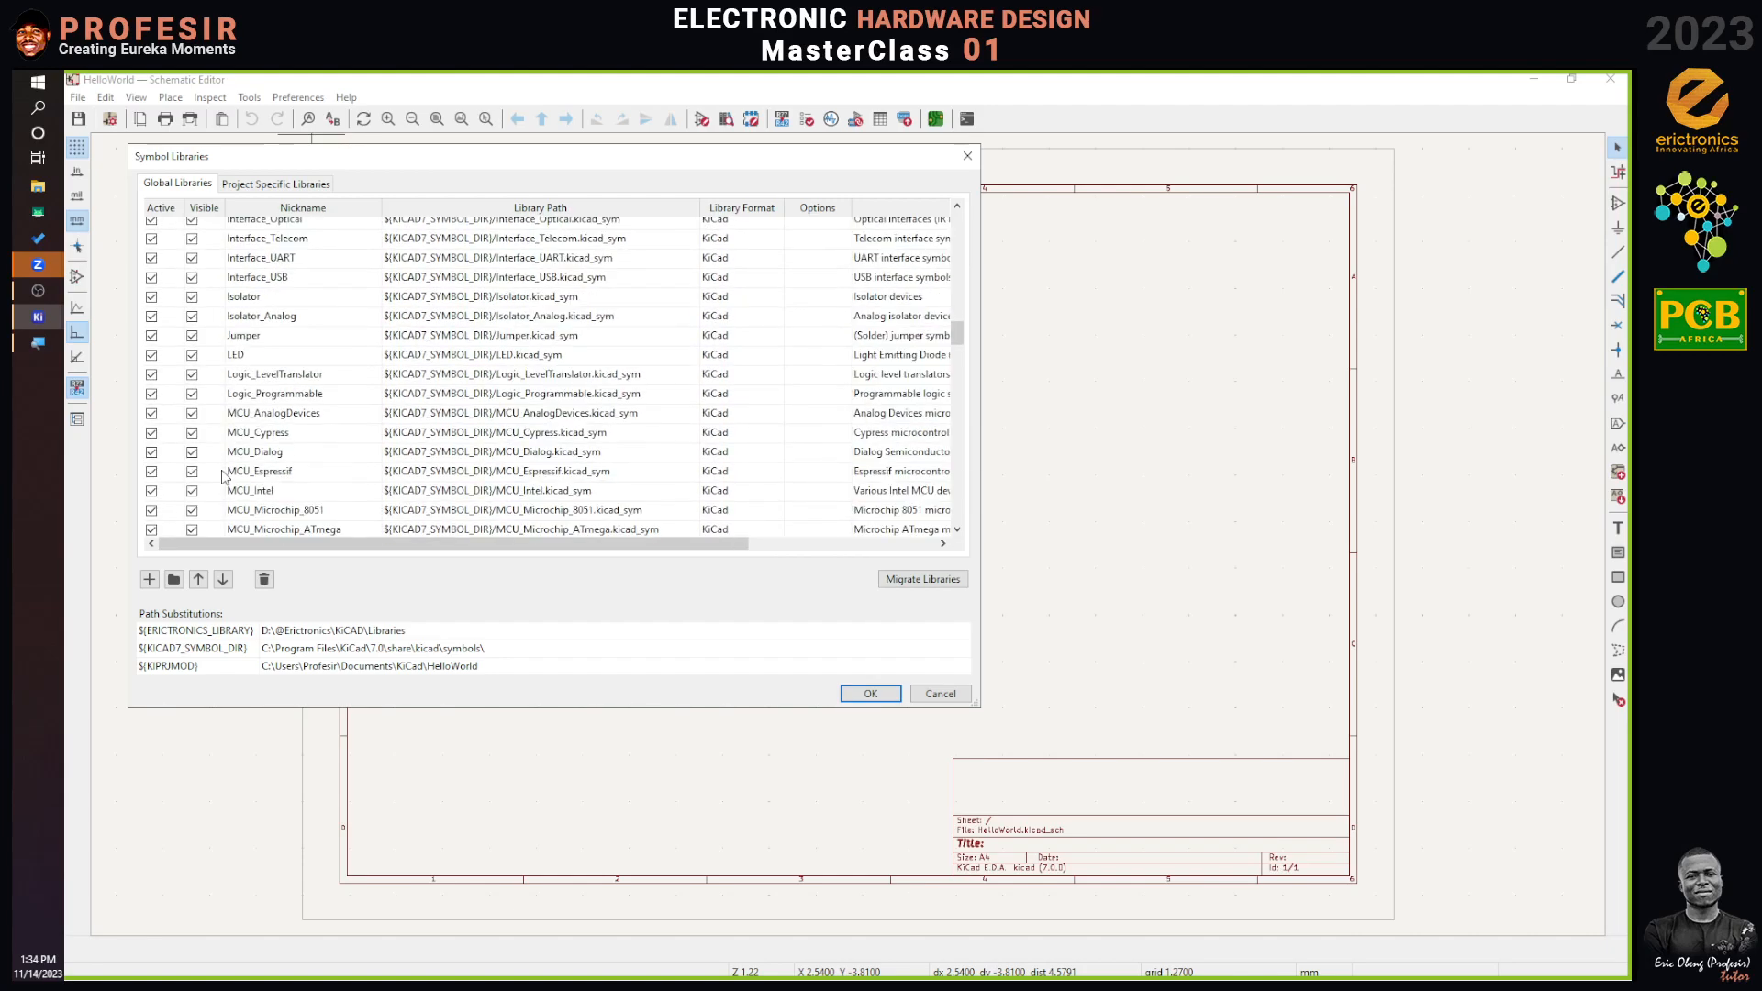
scroll(402, 432, up, 3)
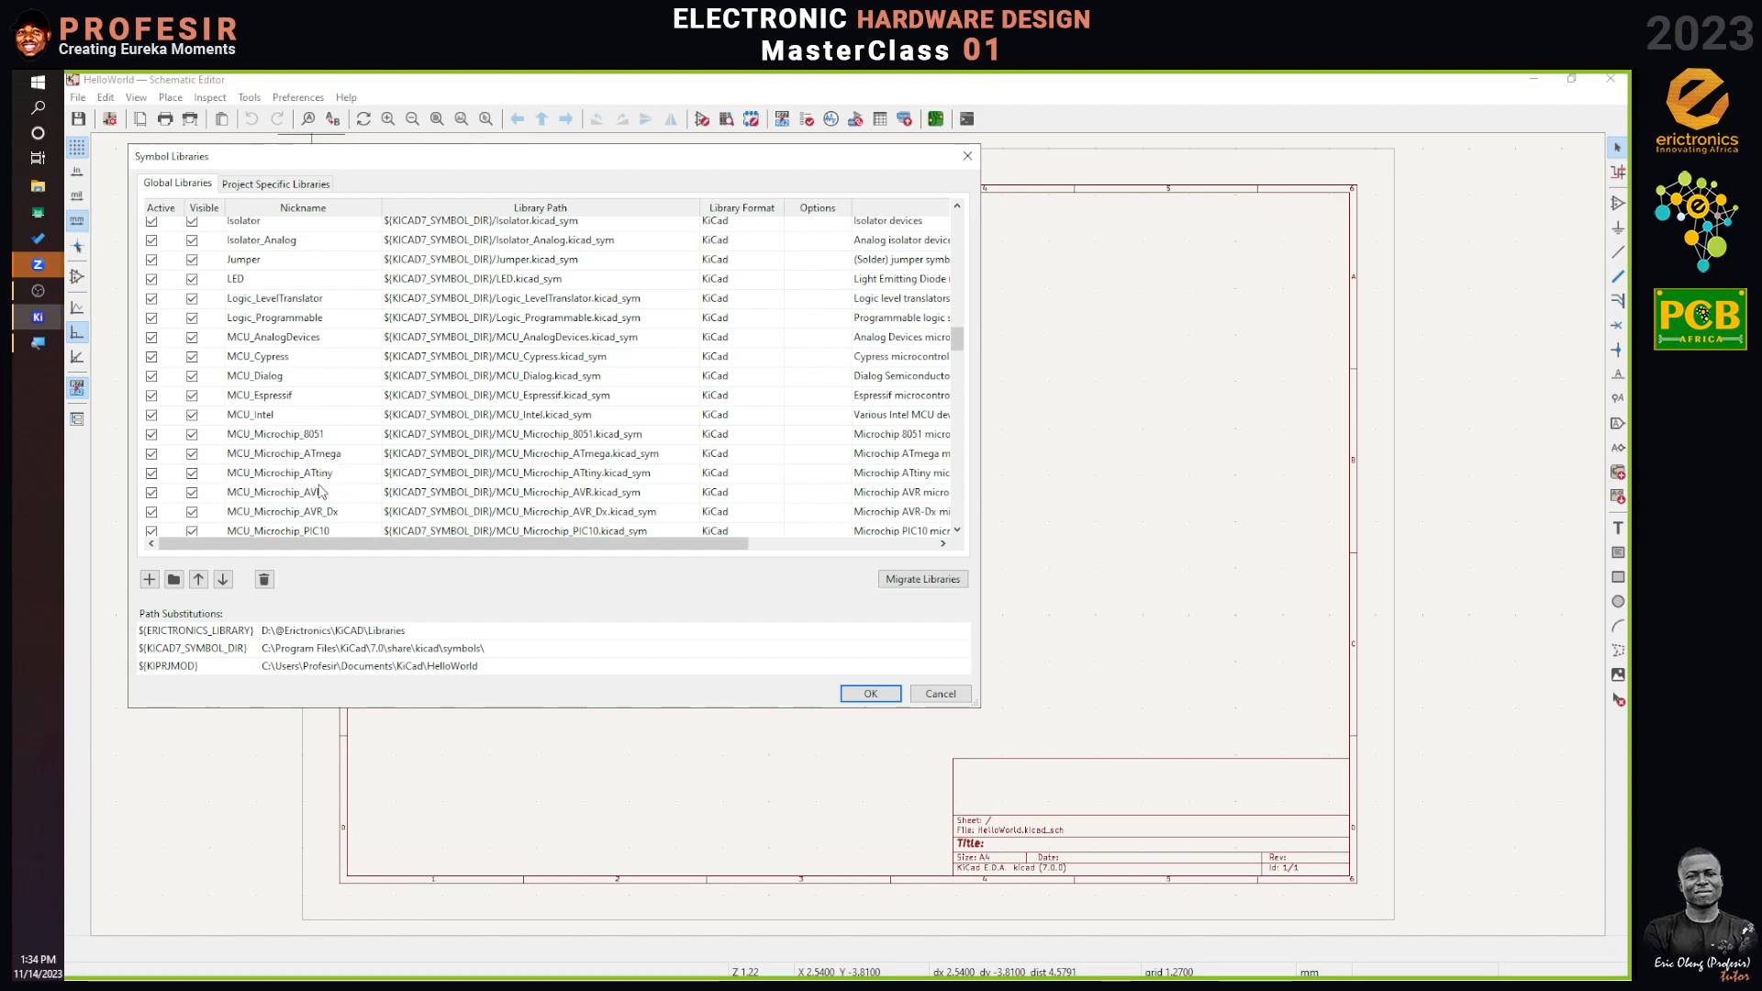
scroll(330, 472, down, 2)
scroll(317, 485, down, 4)
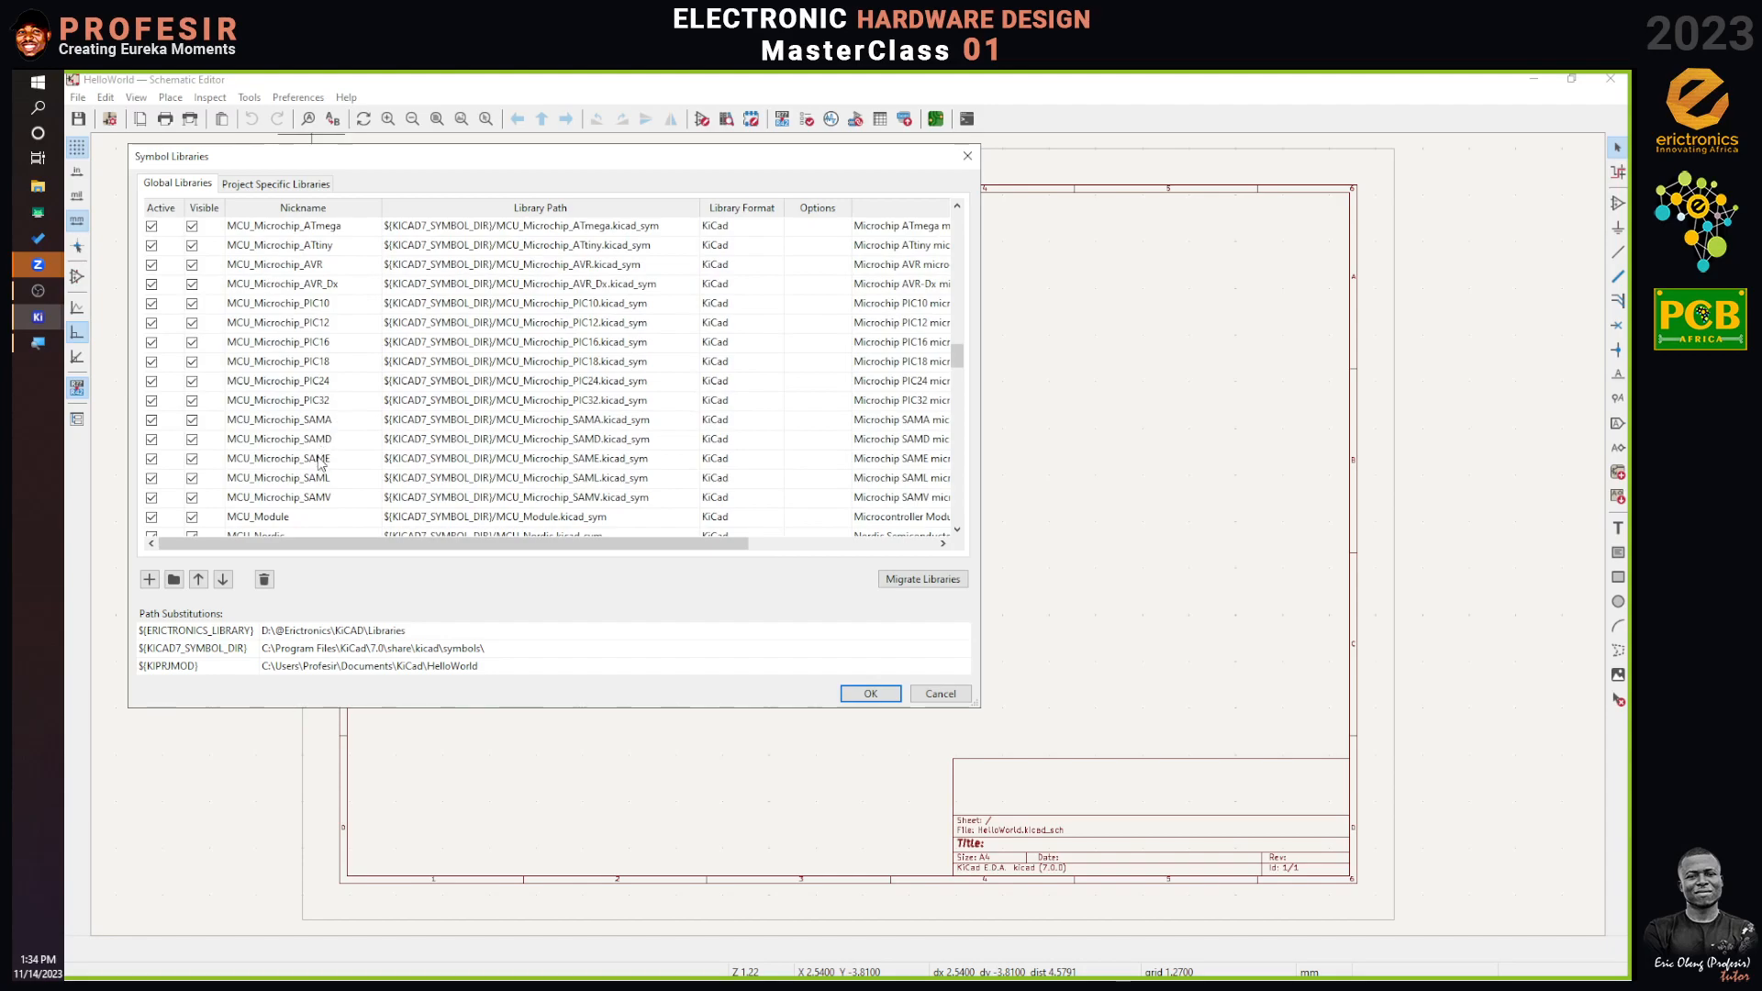
scroll(331, 511, down, 3)
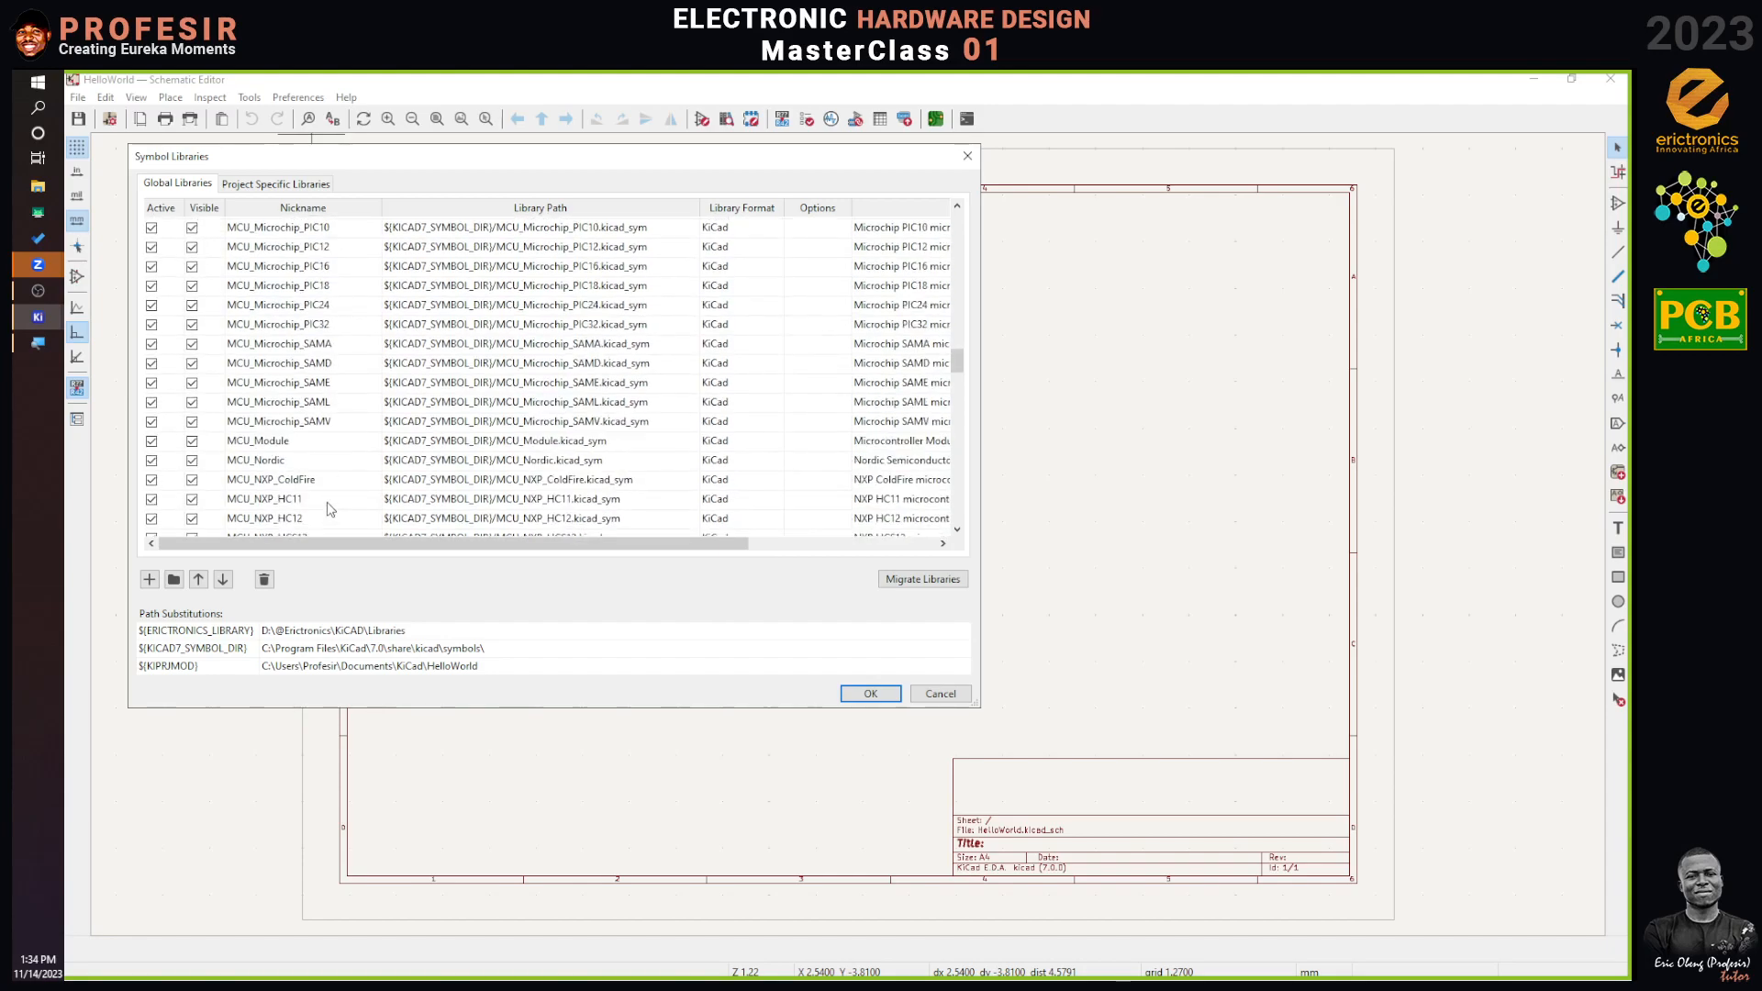
scroll(325, 505, down, 3)
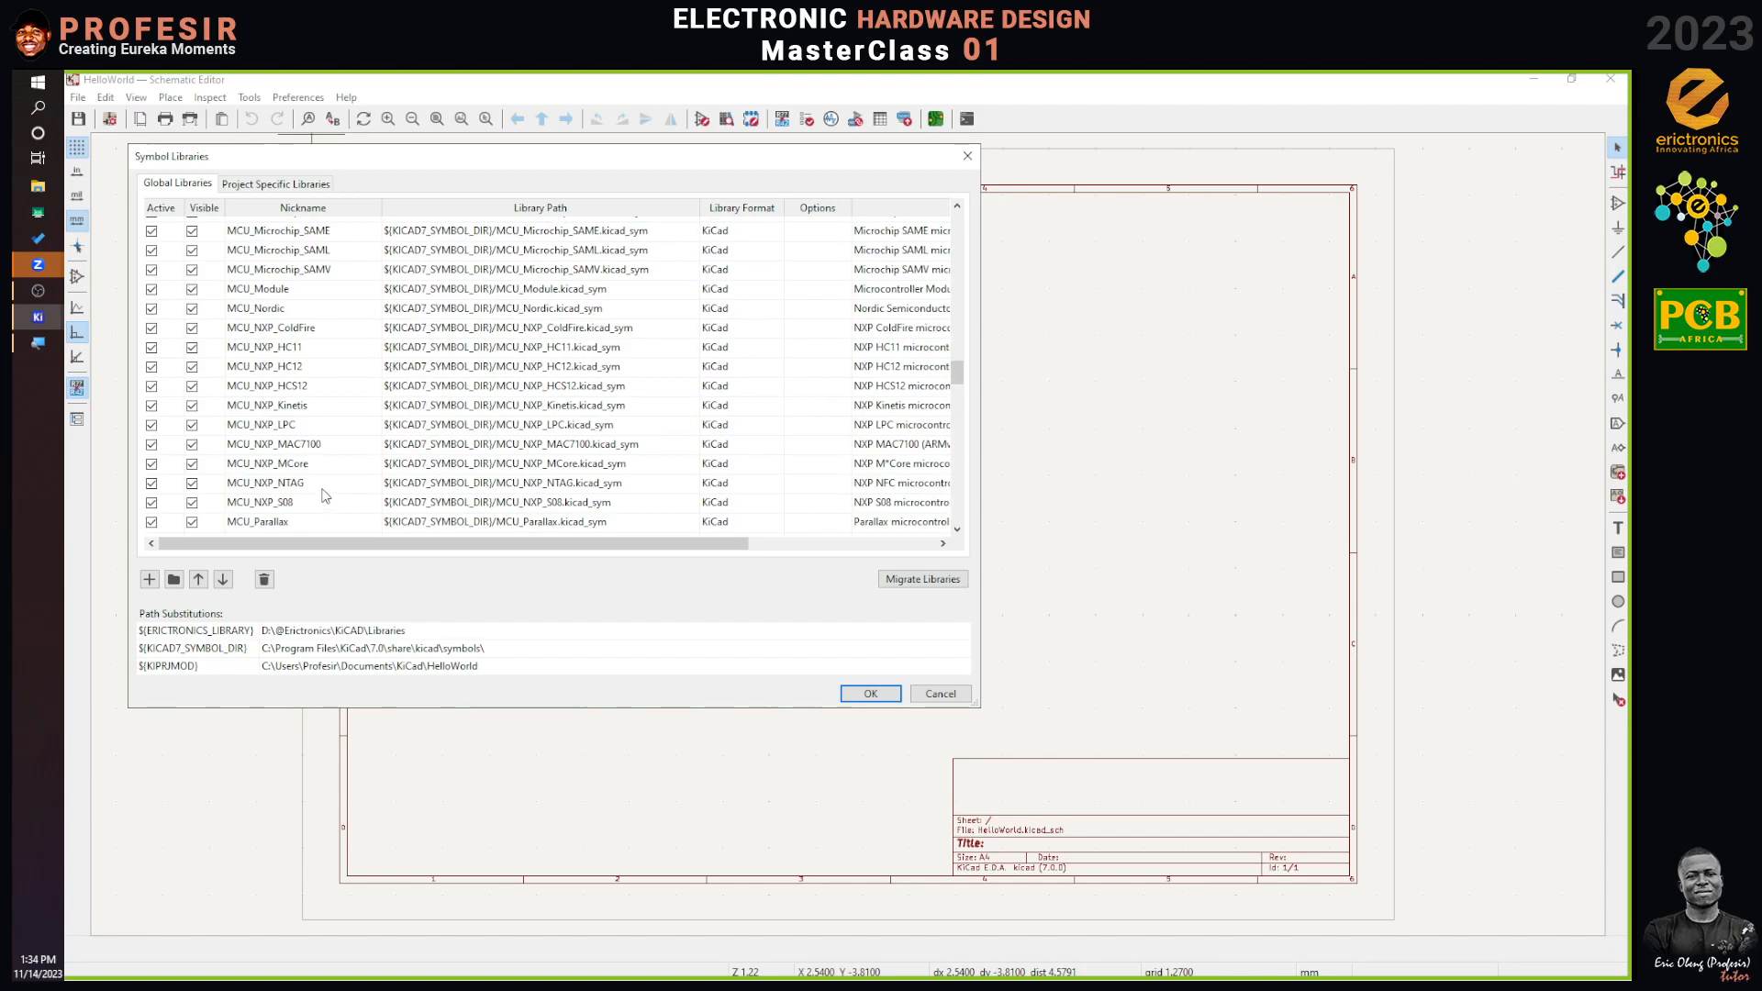
scroll(322, 498, down, 6)
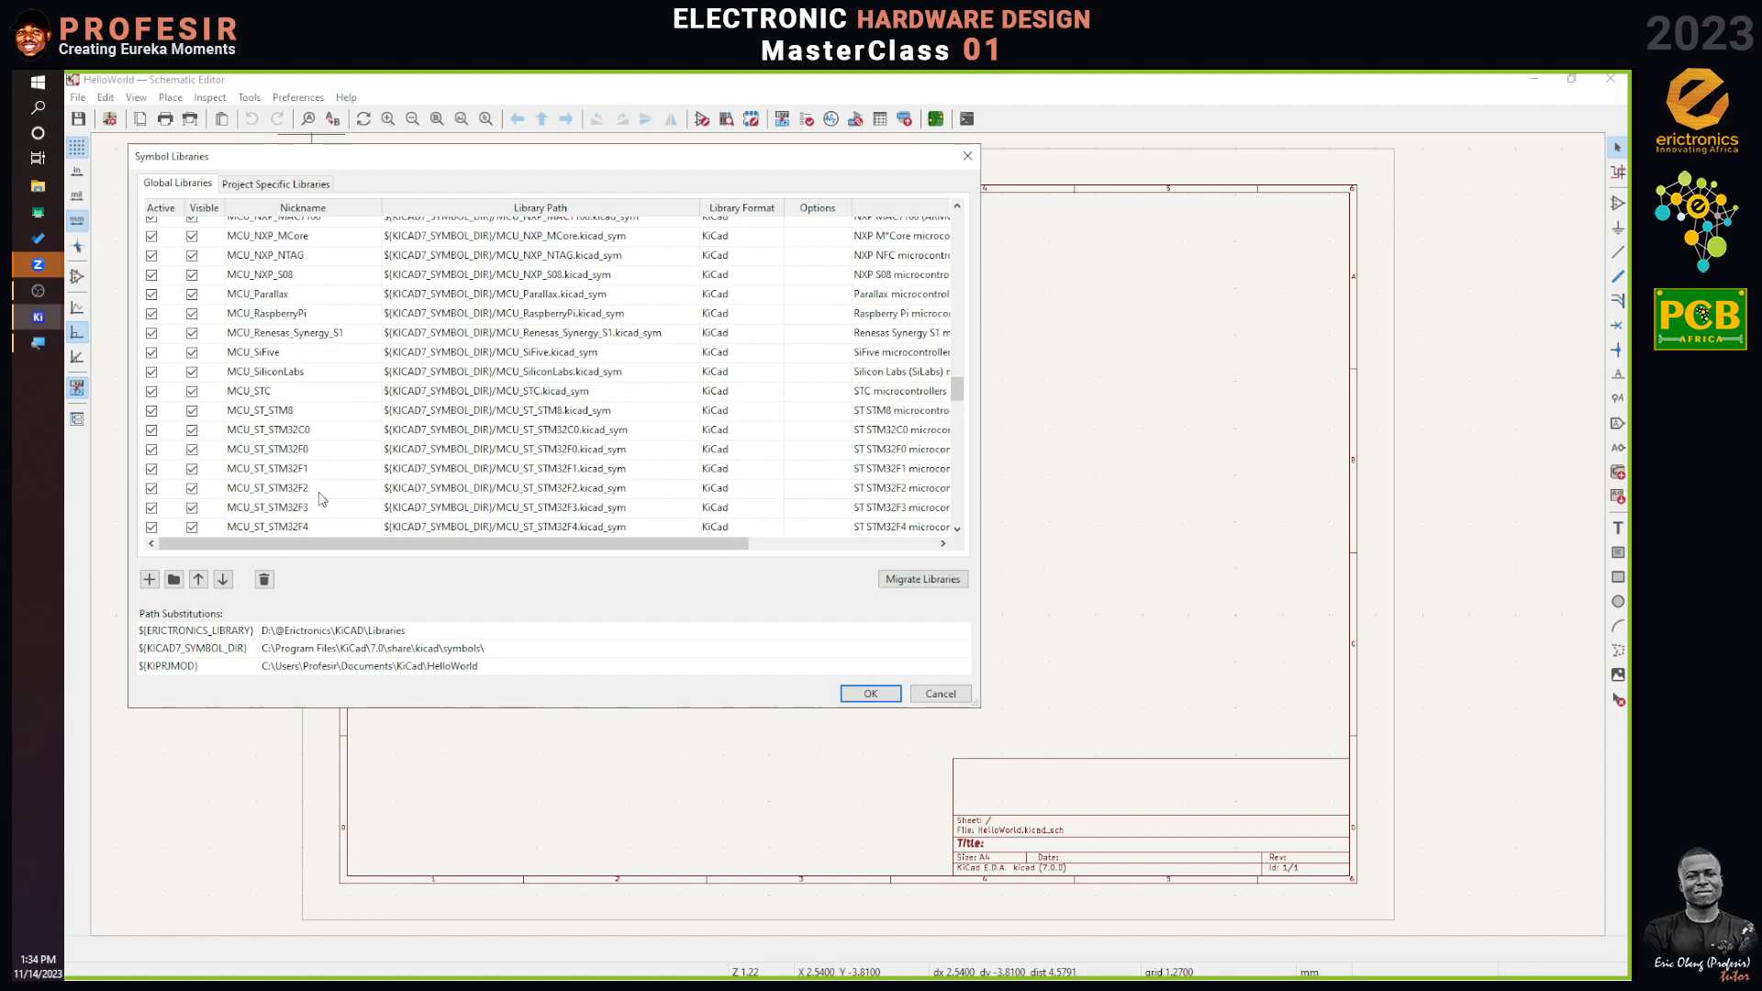
scroll(323, 498, down, 3)
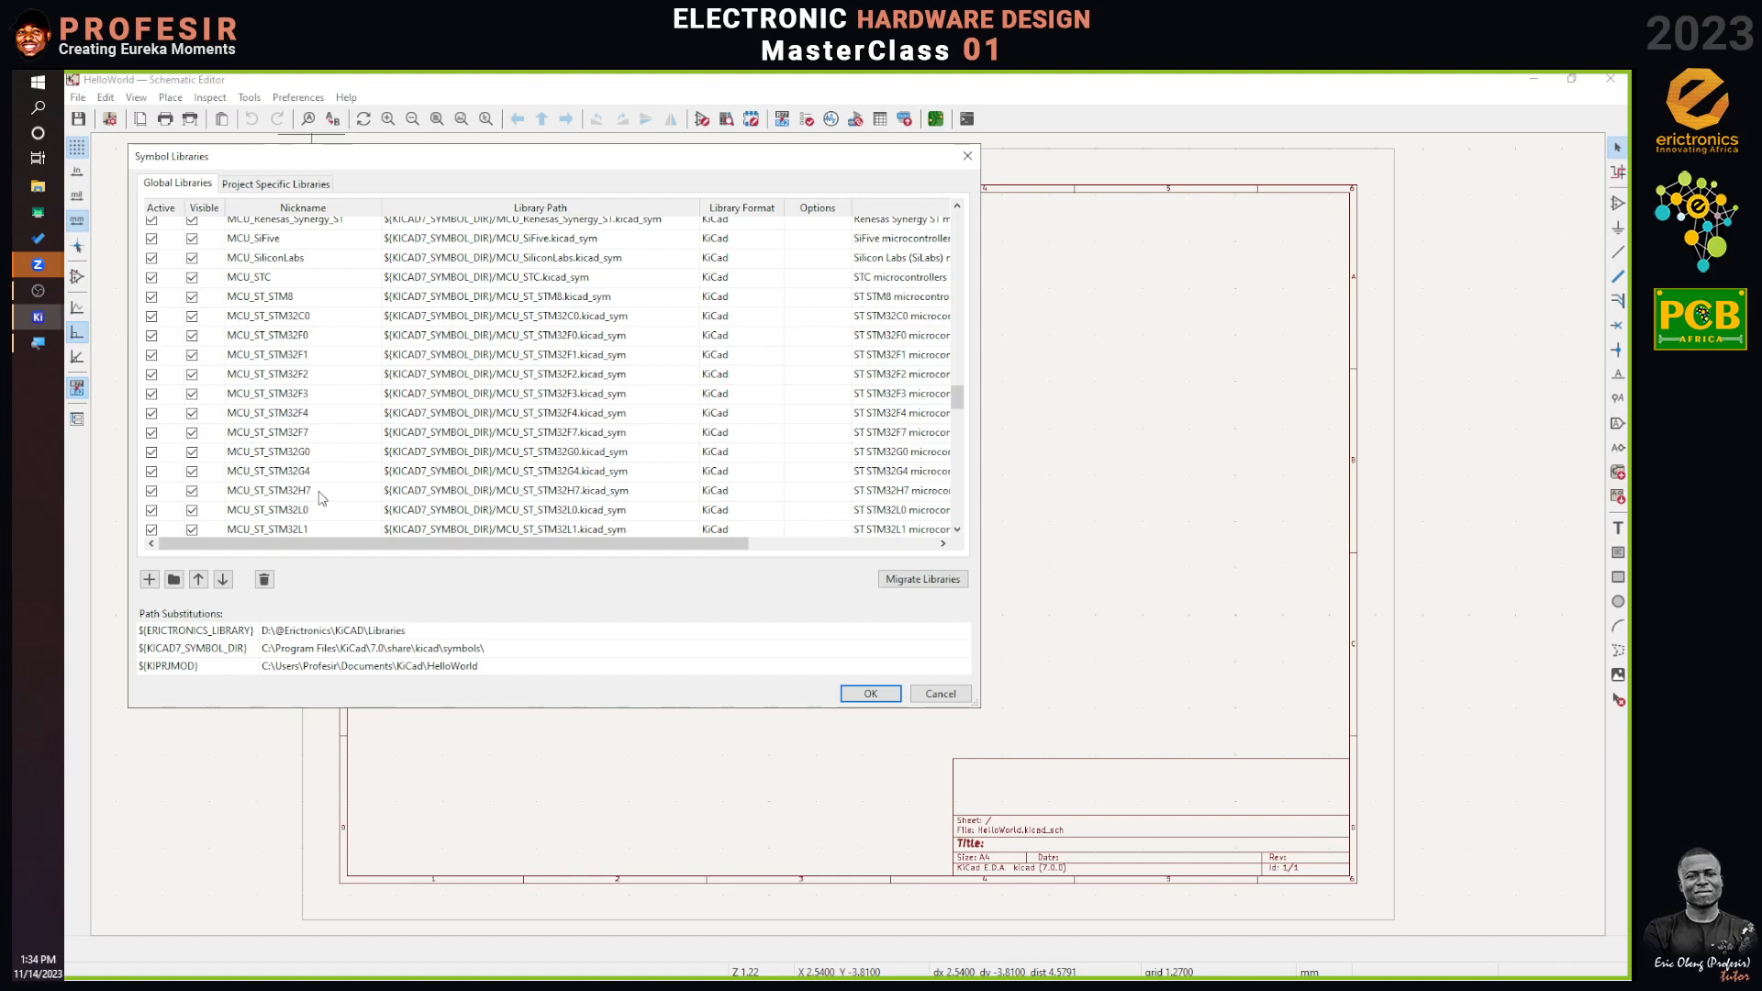
scroll(322, 498, down, 12)
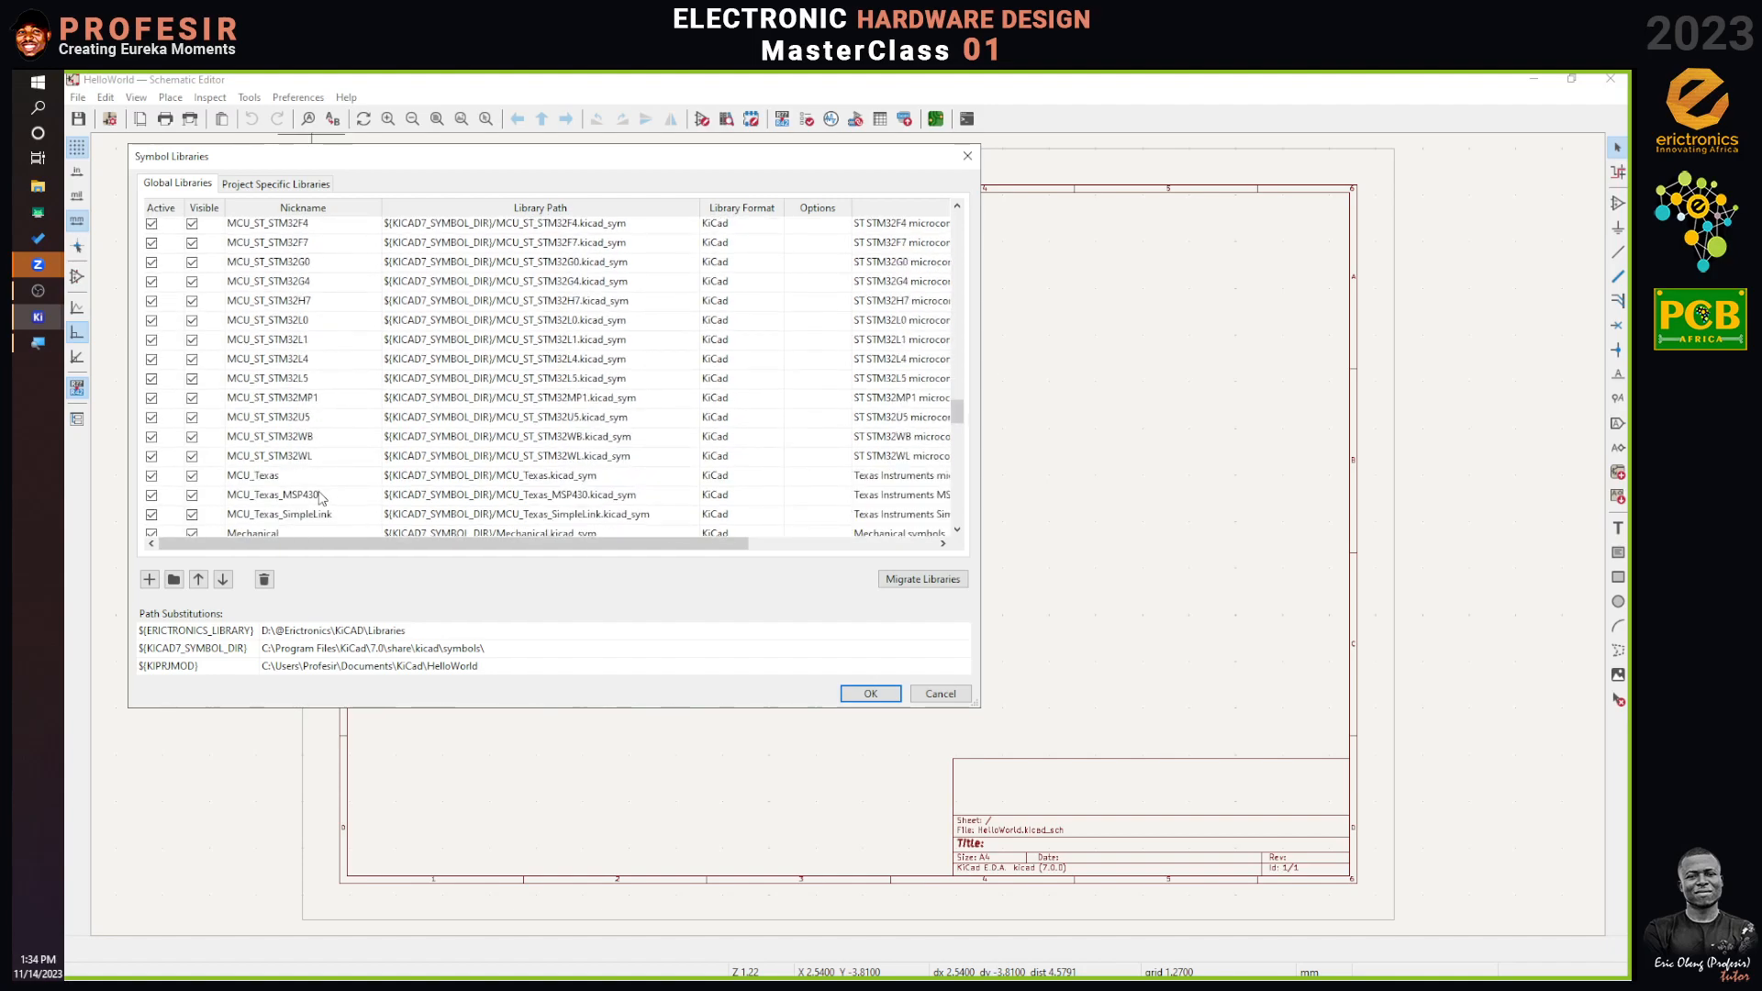
scroll(322, 499, down, 7)
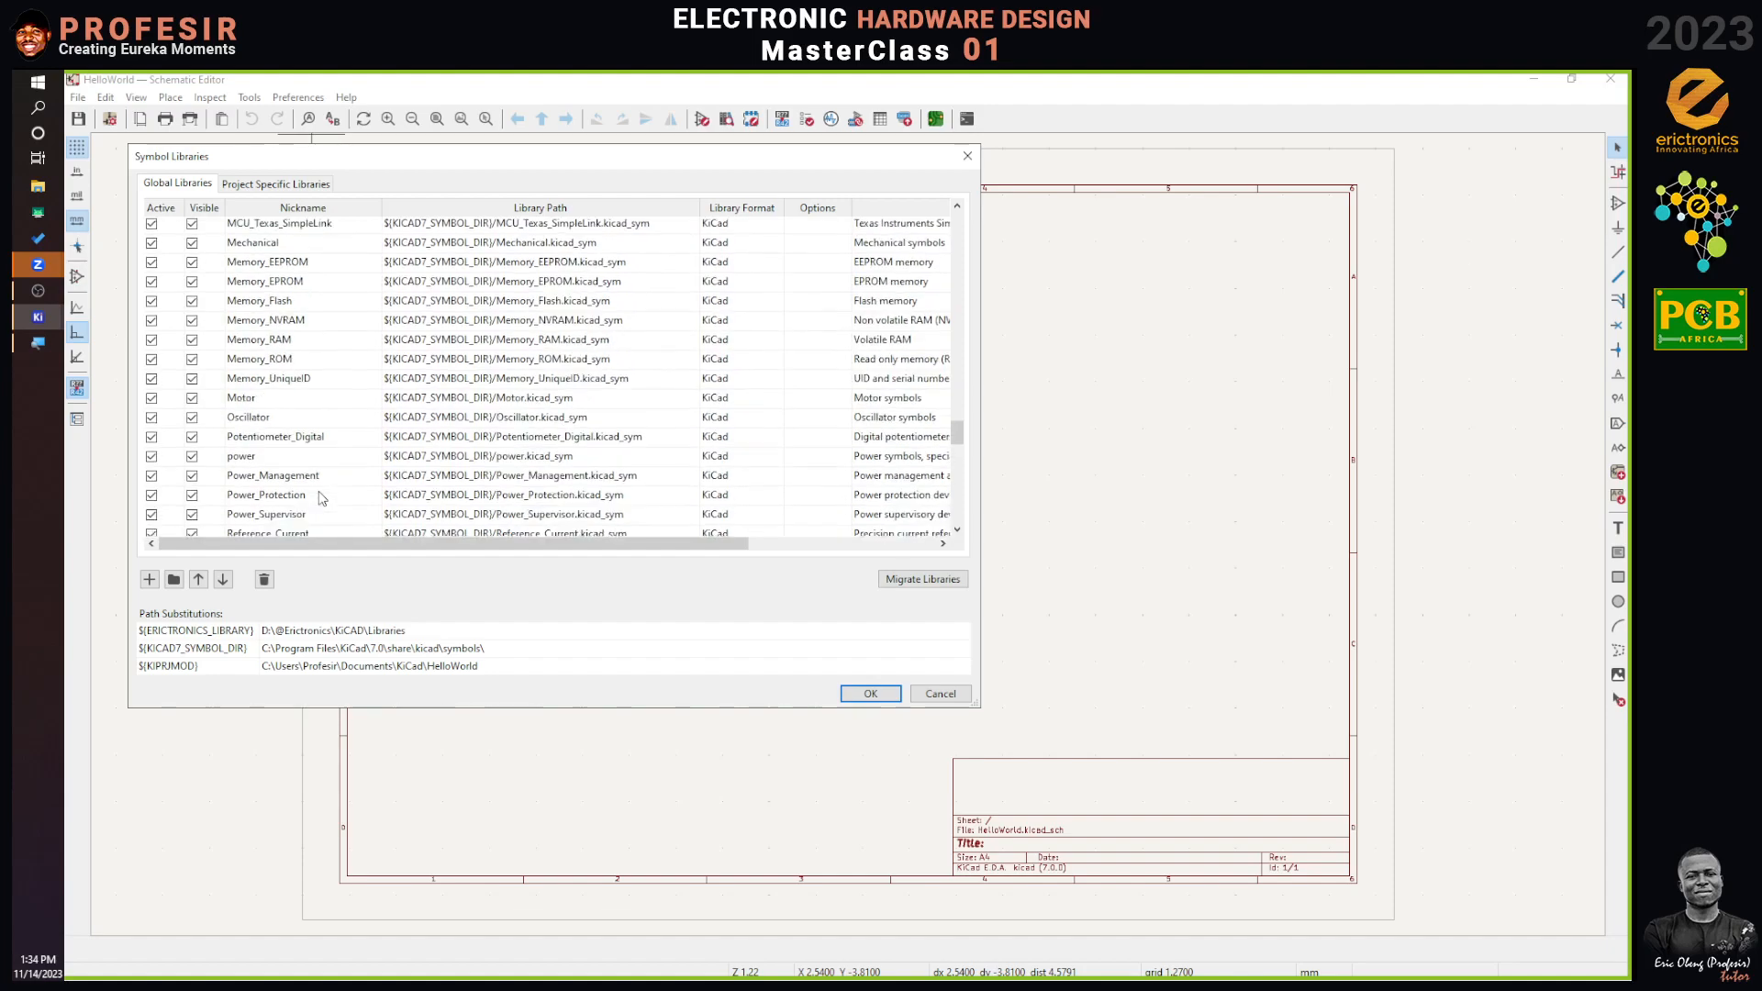
scroll(322, 499, down, 9)
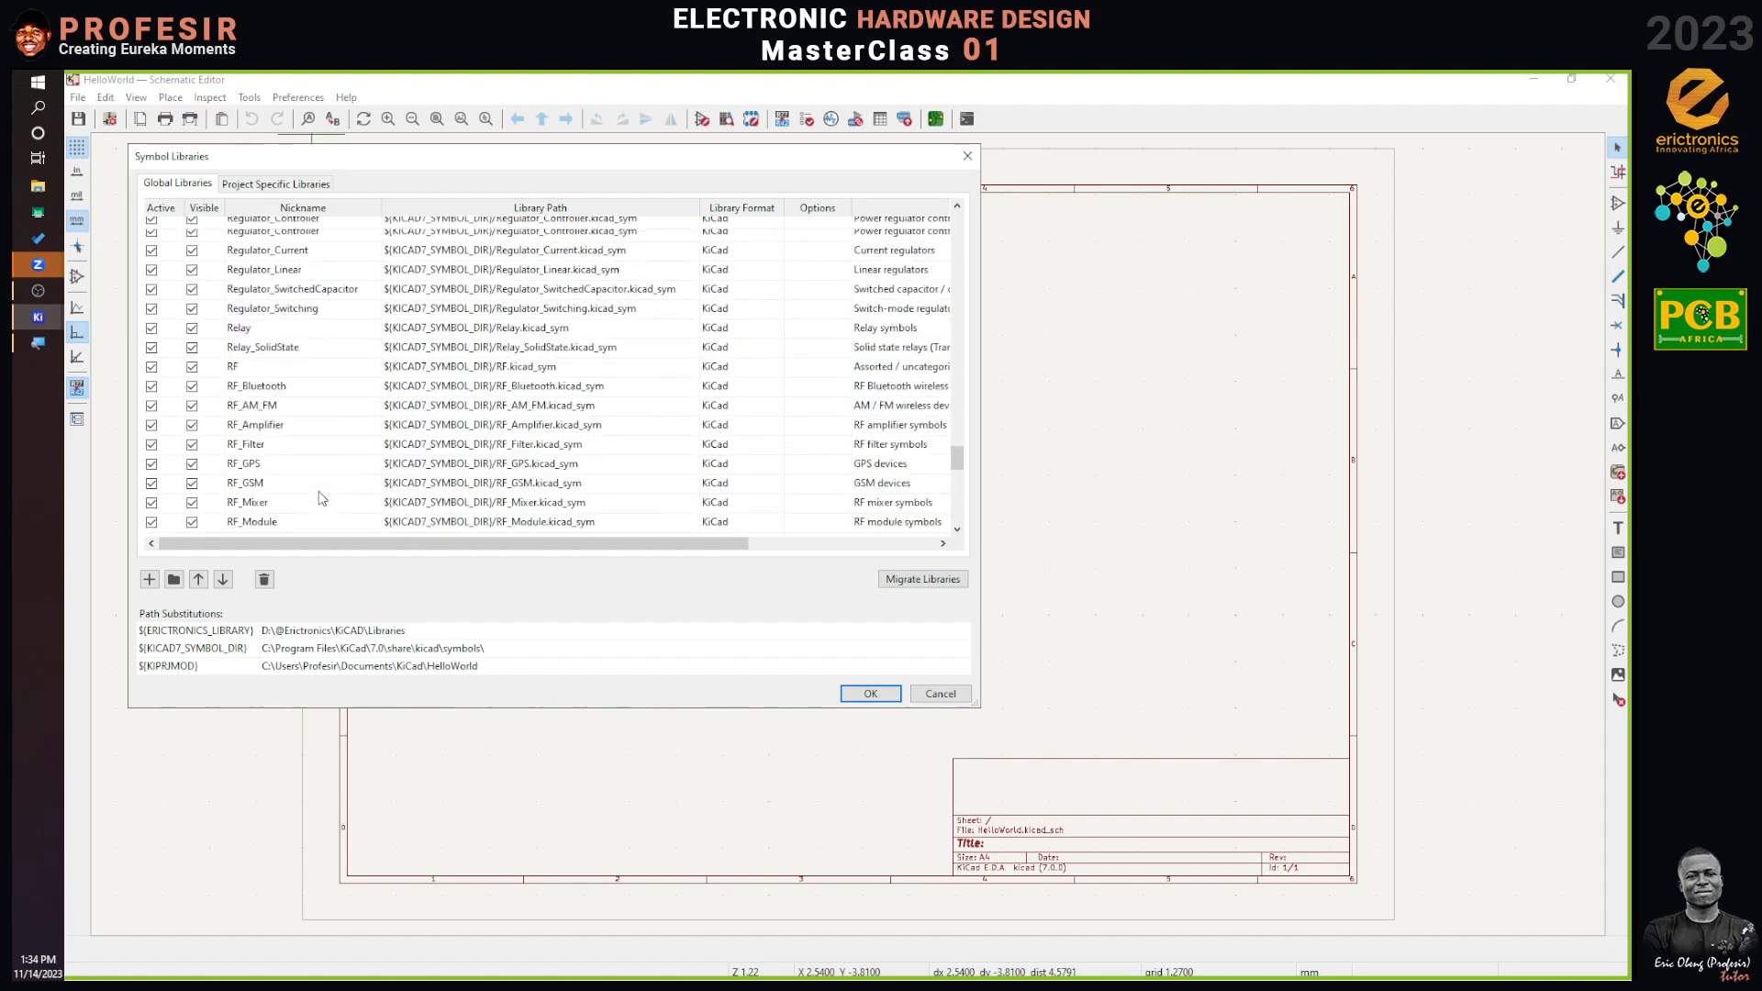
scroll(323, 498, down, 1)
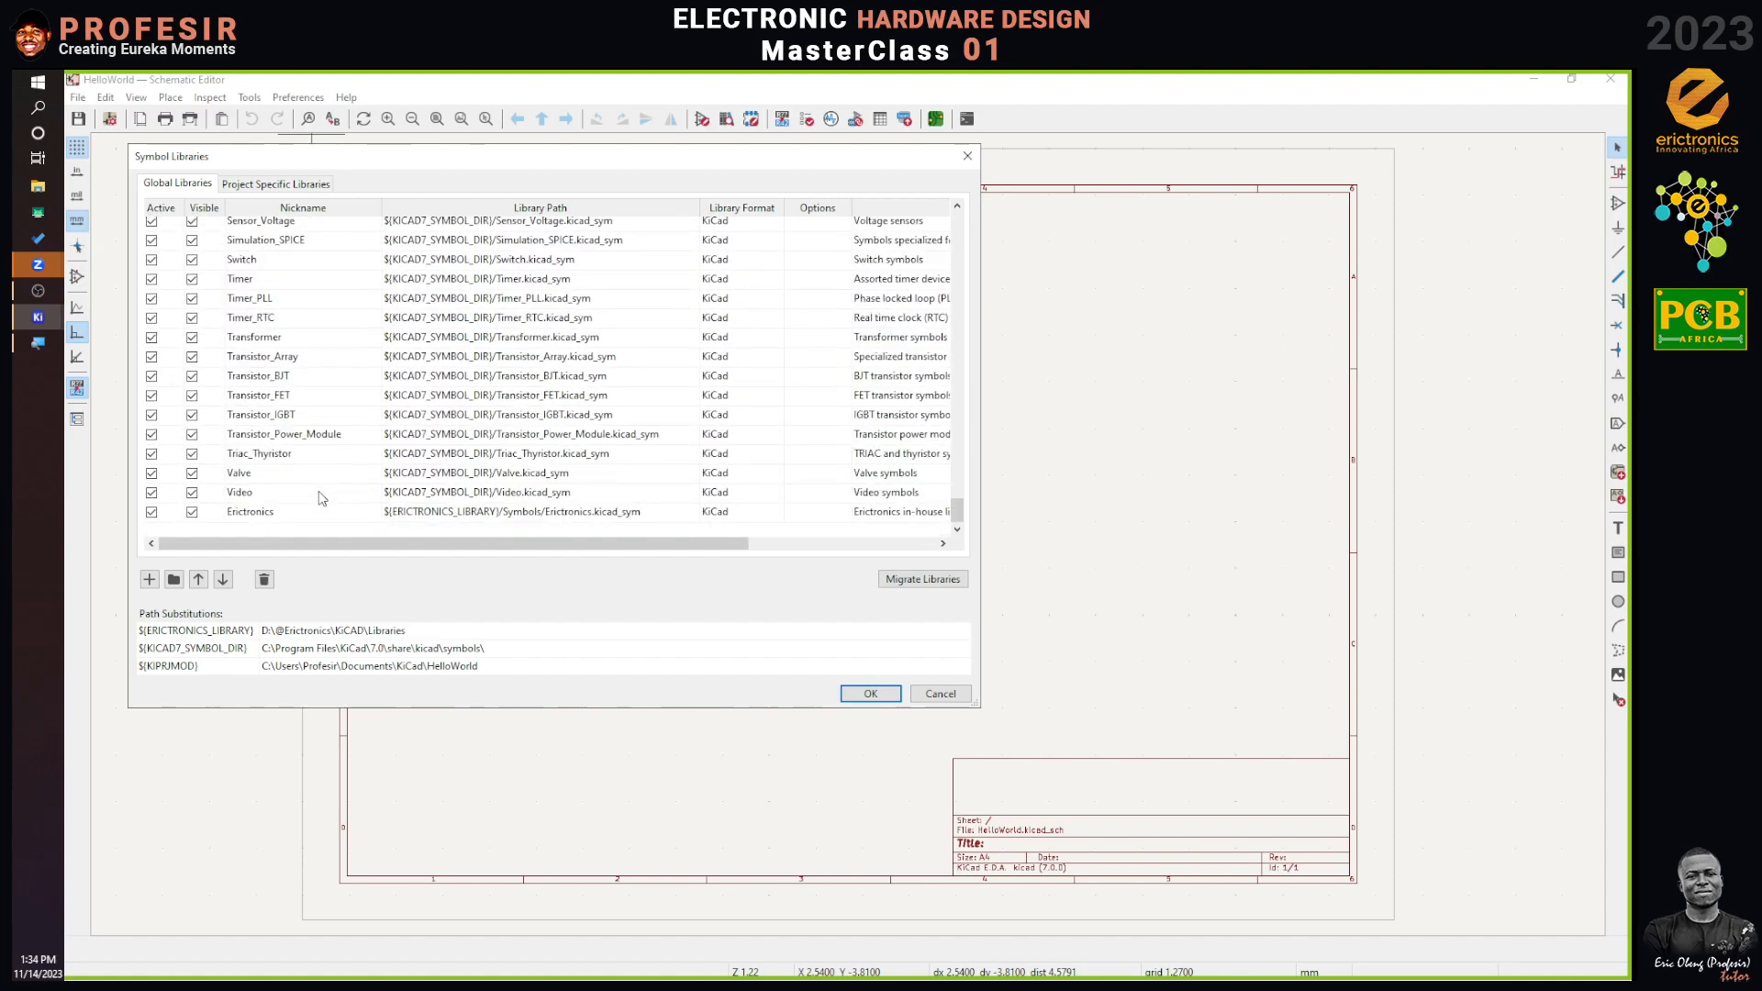
scroll(319, 496, down, 2)
Read the descriptions of the last global symbol libraries and close the library manager without saving changes.
drag(492, 543, 735, 548)
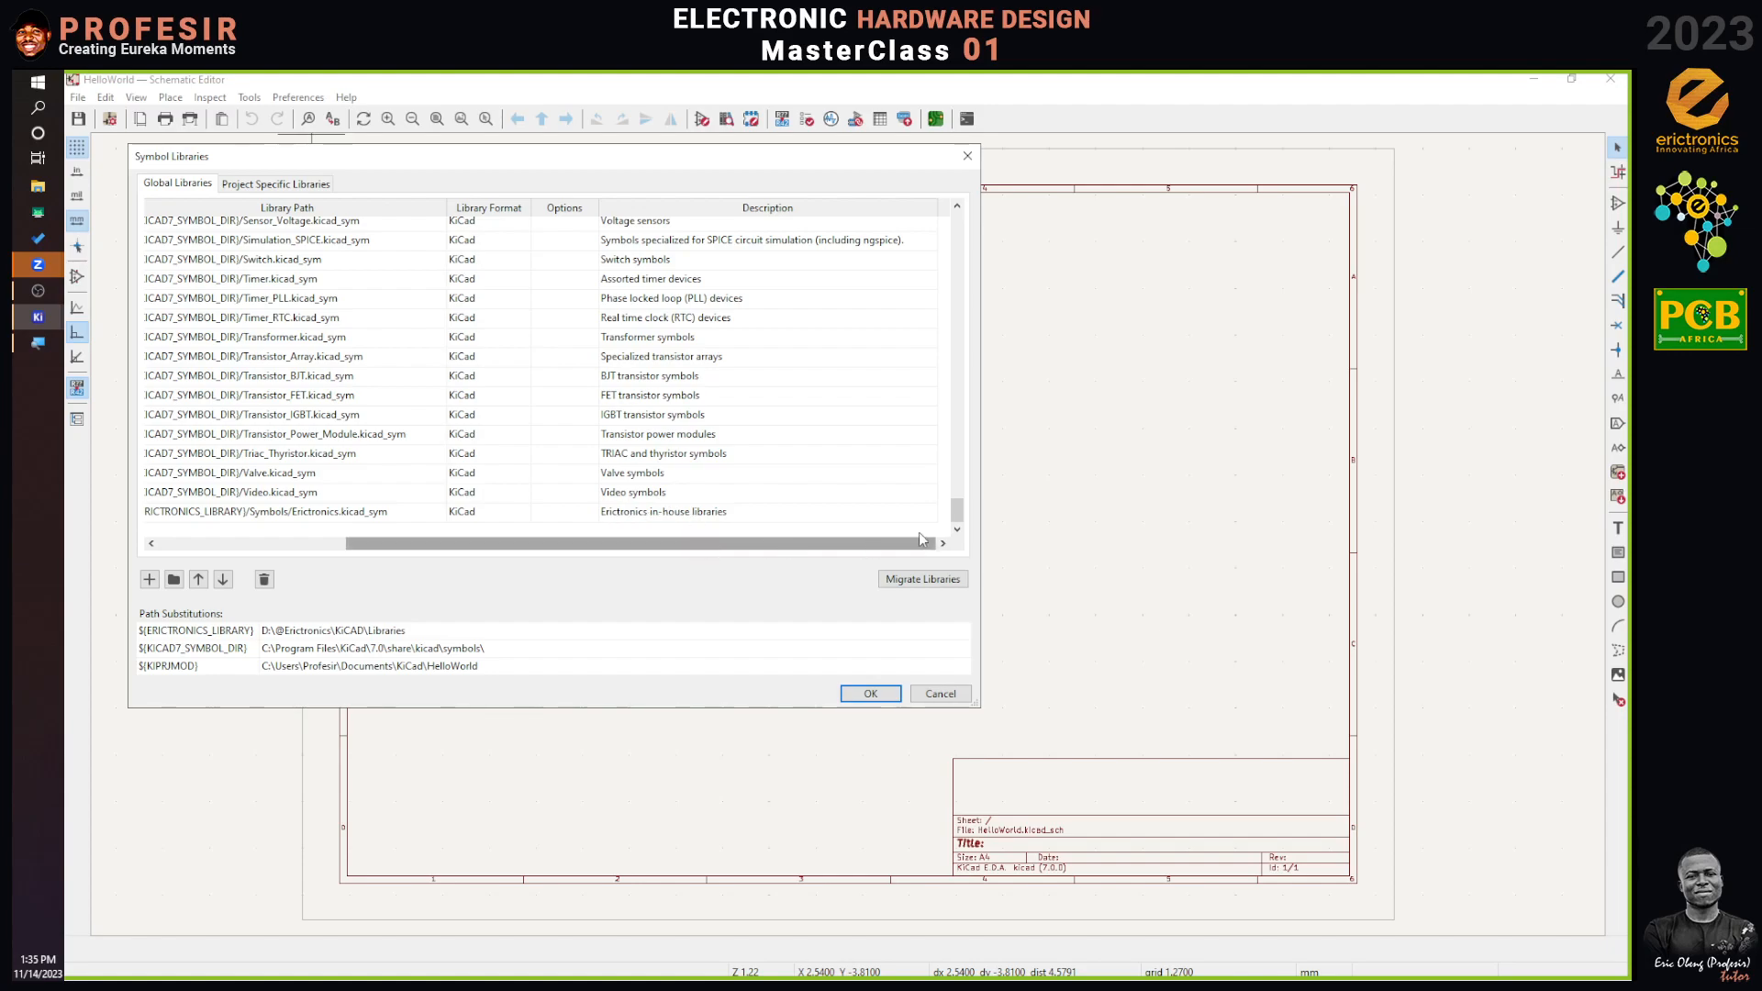
mouse_move(741, 551)
mouse_down()
mouse_move(273, 573)
mouse_move(752, 551)
mouse_up()
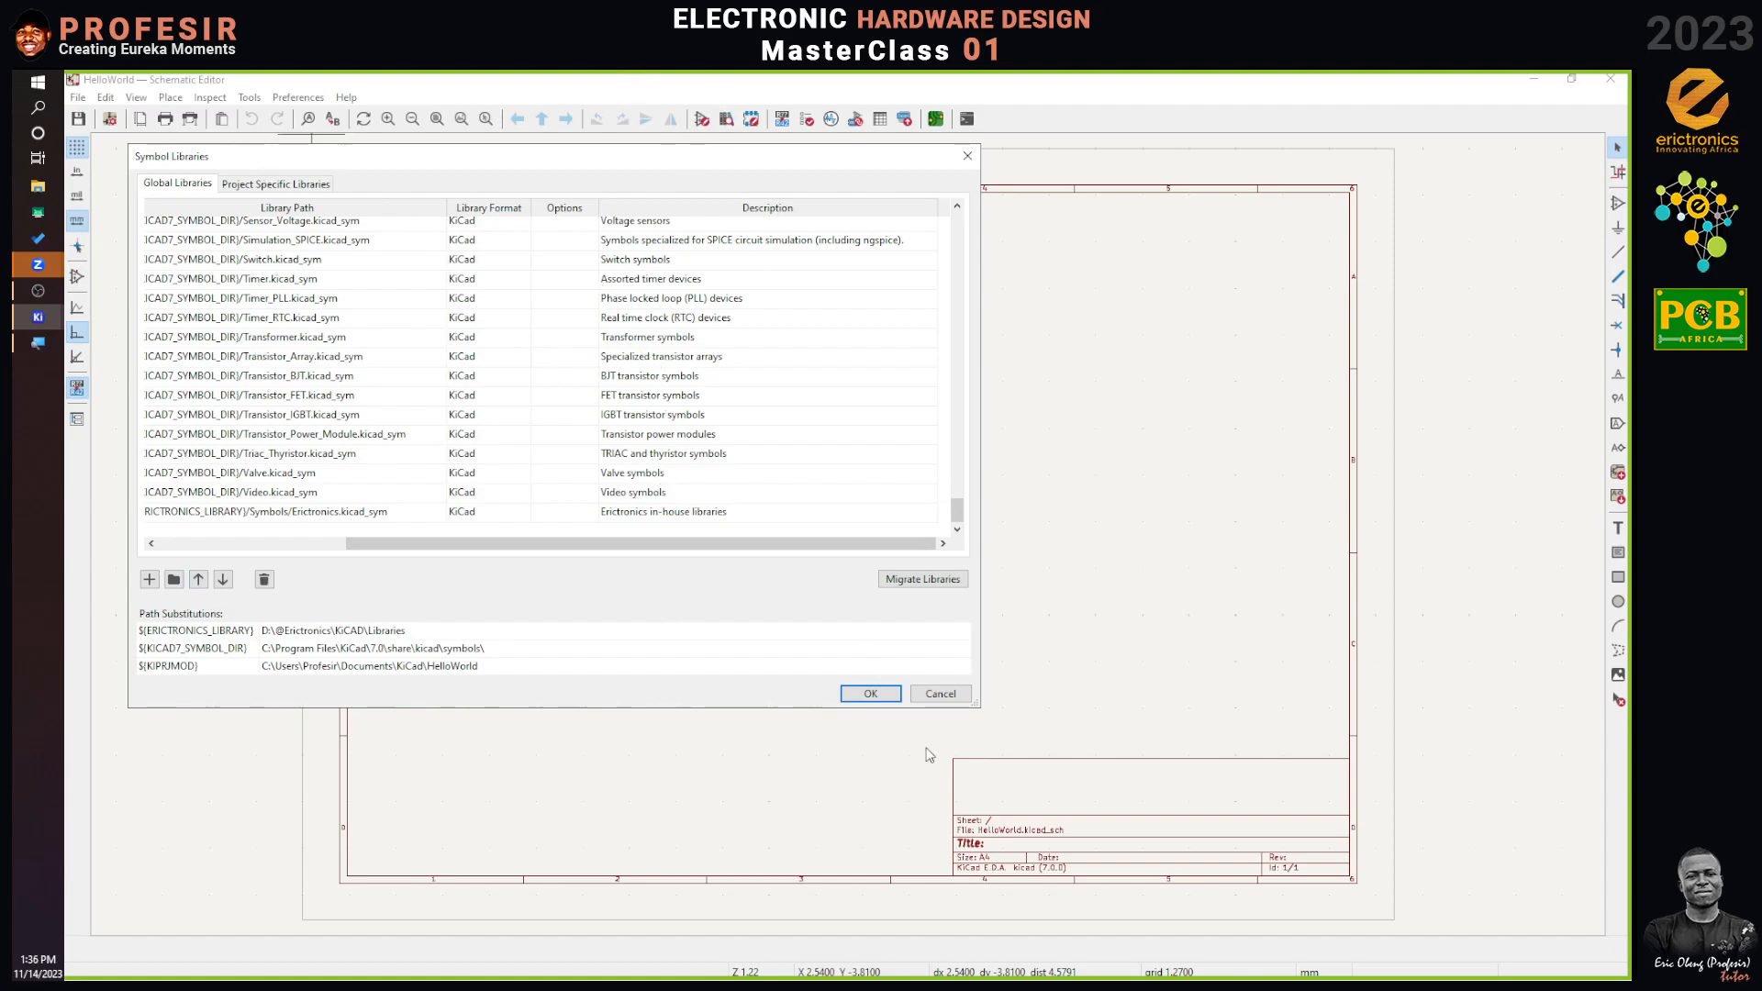
click(940, 694)
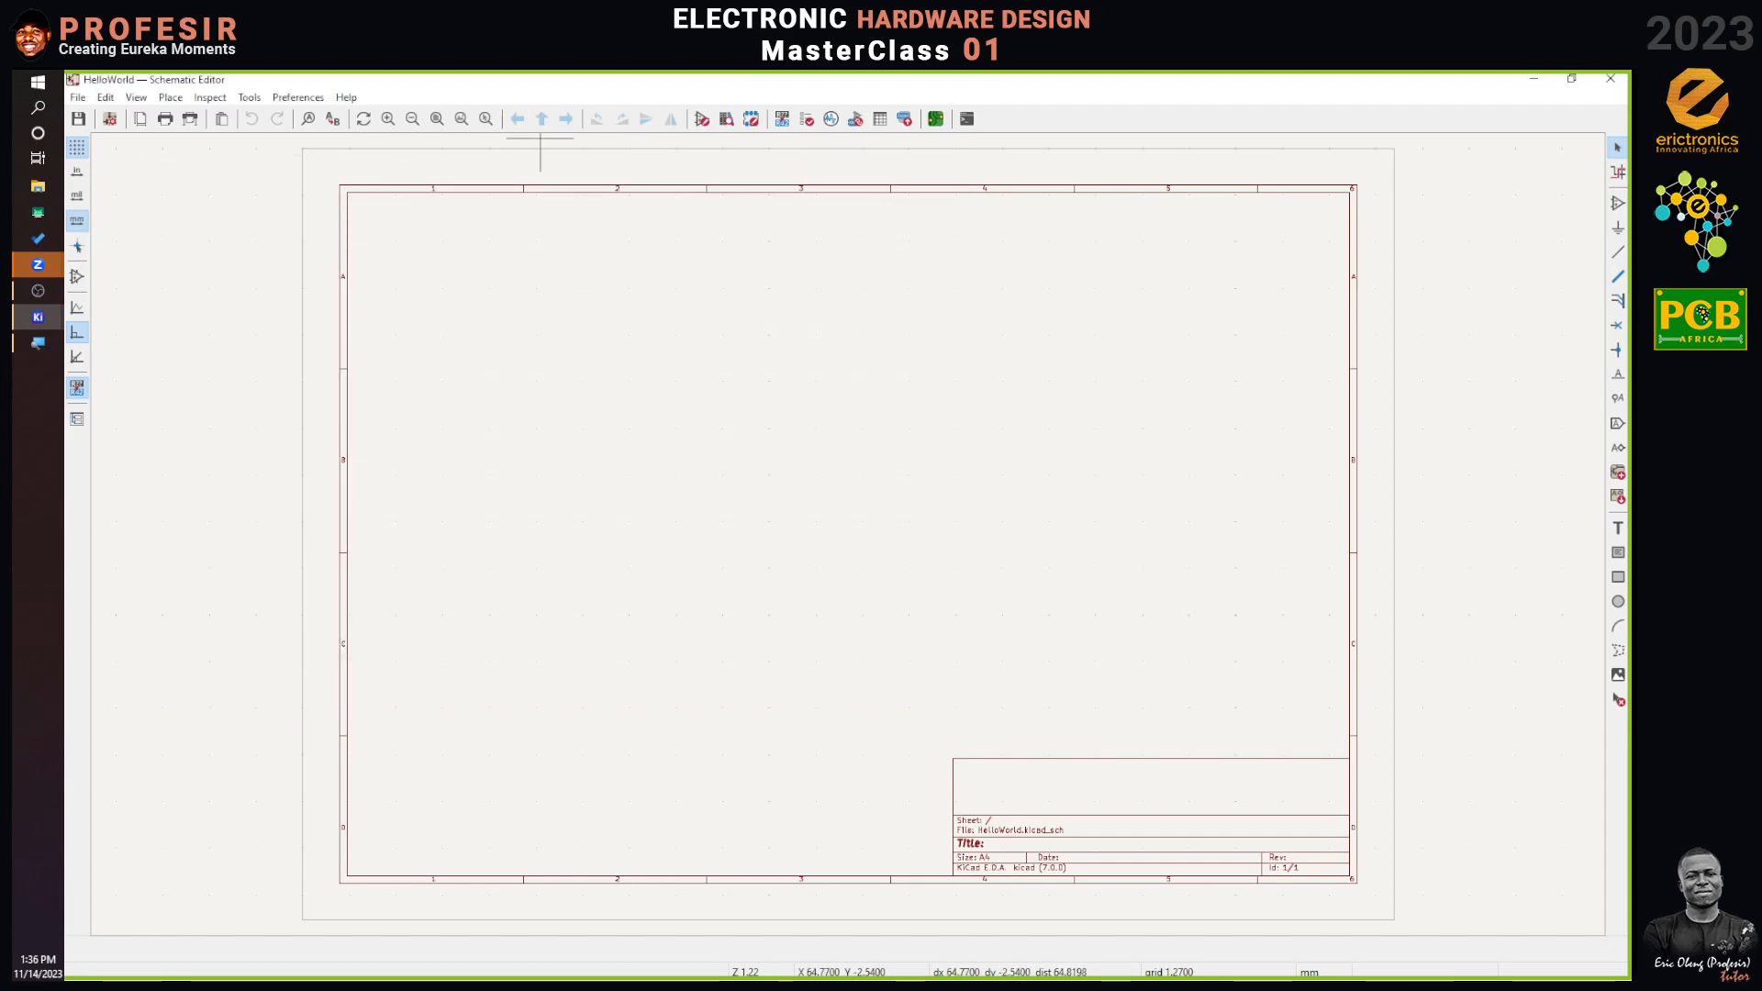
Open the editor preferences and review the Mouse and Touchpad settings and the Common settings.
click(298, 97)
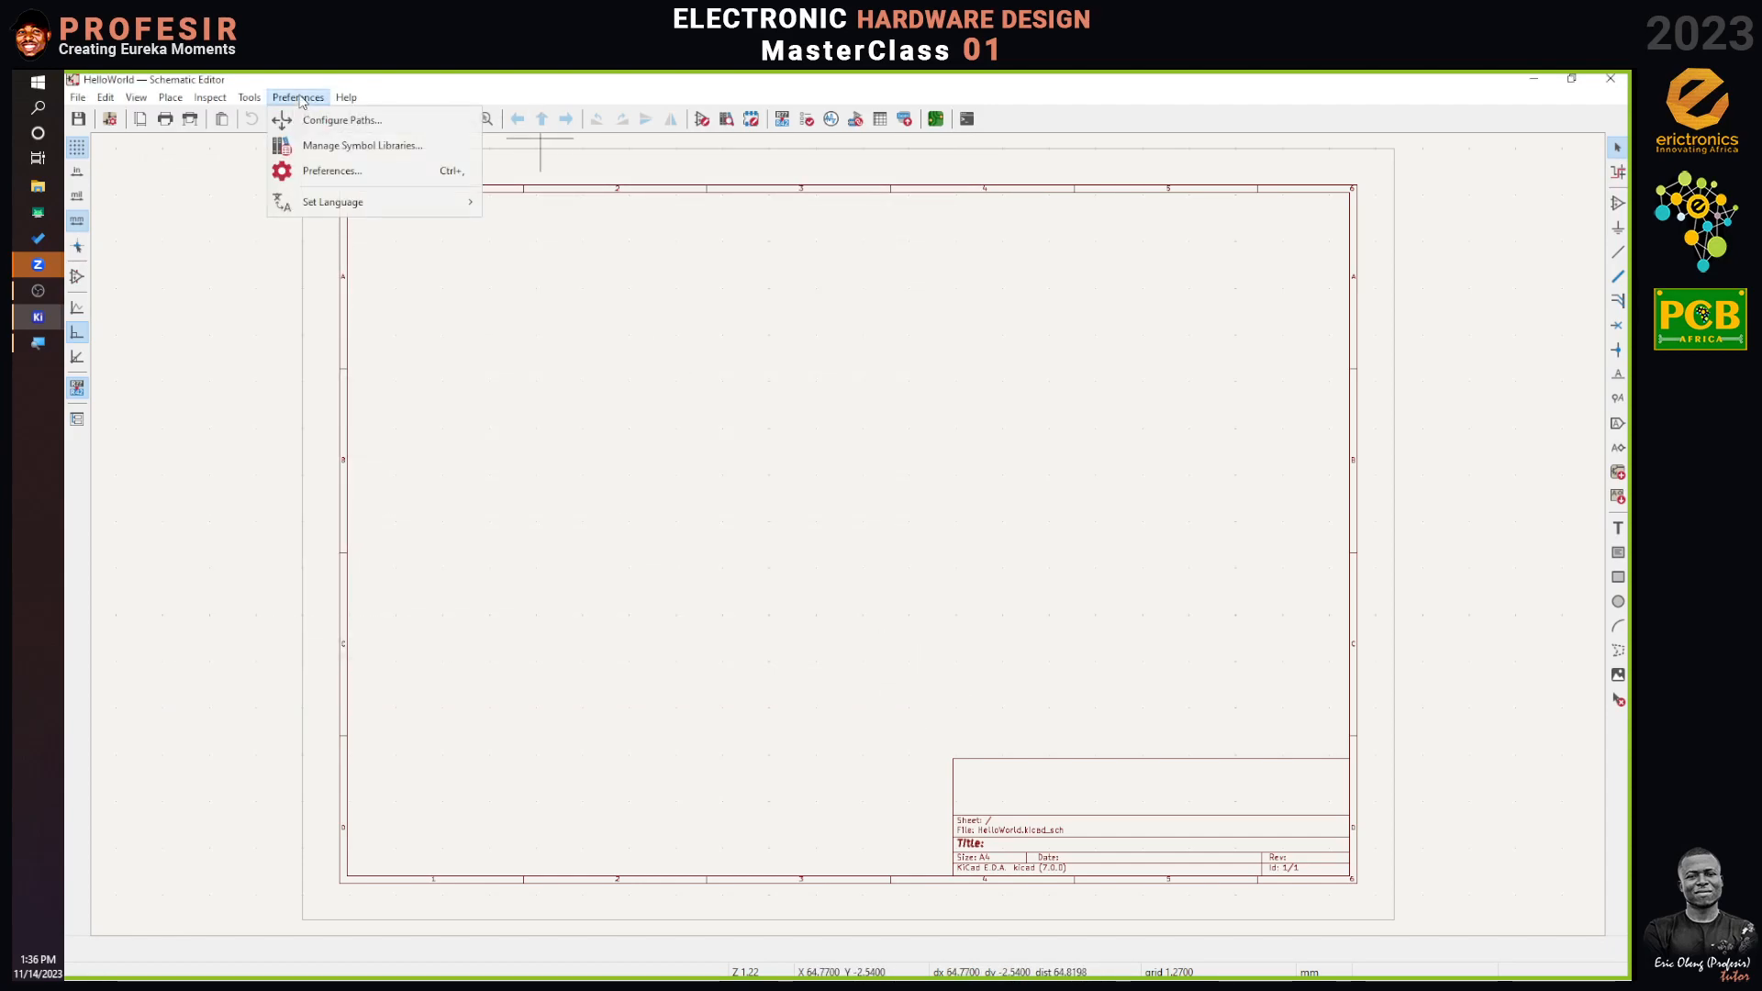
click(358, 174)
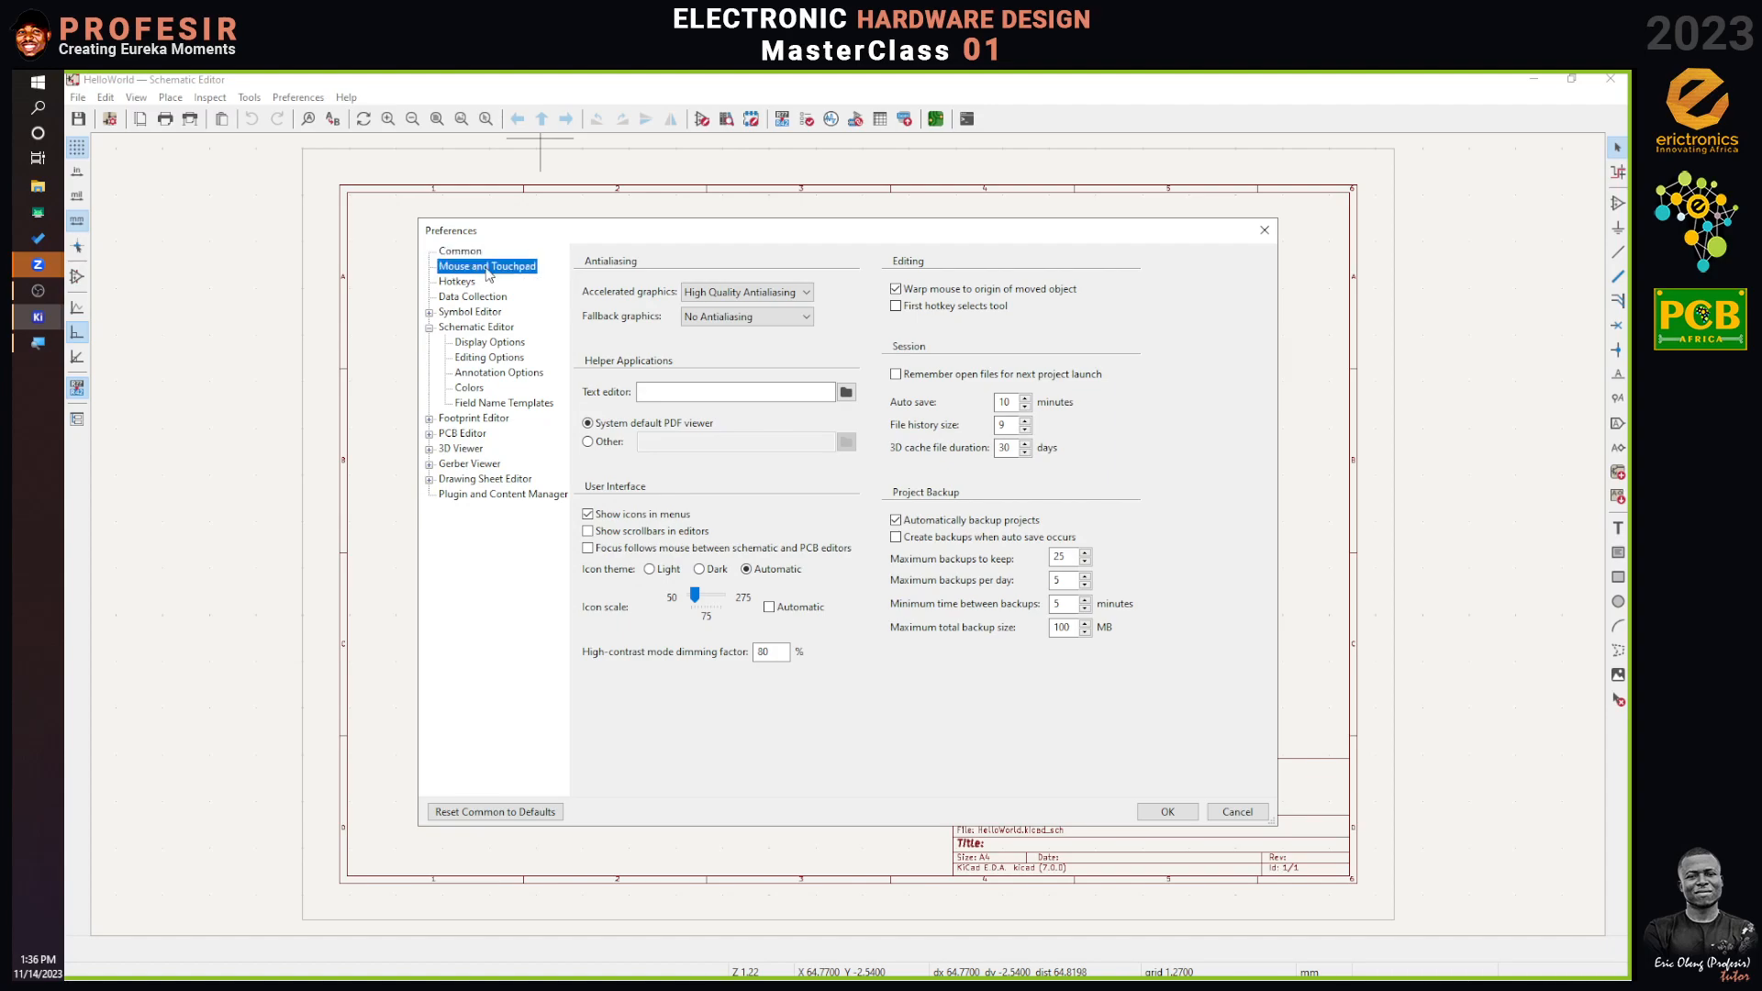
click(487, 268)
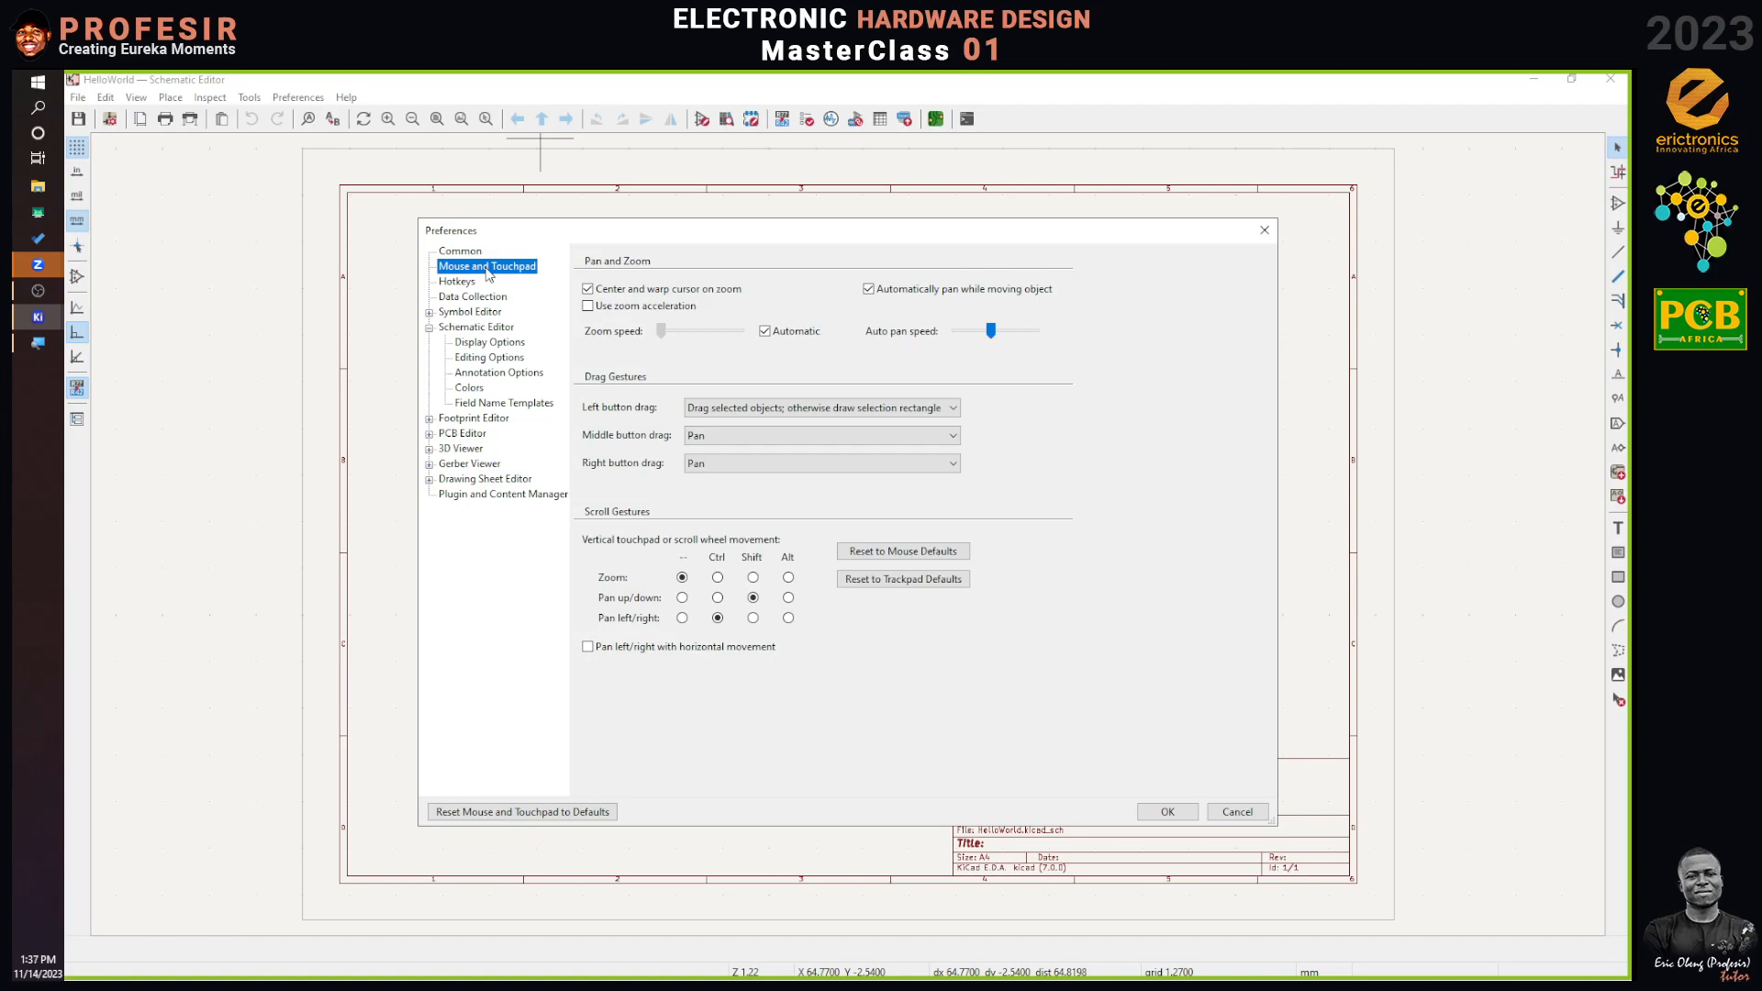
click(455, 251)
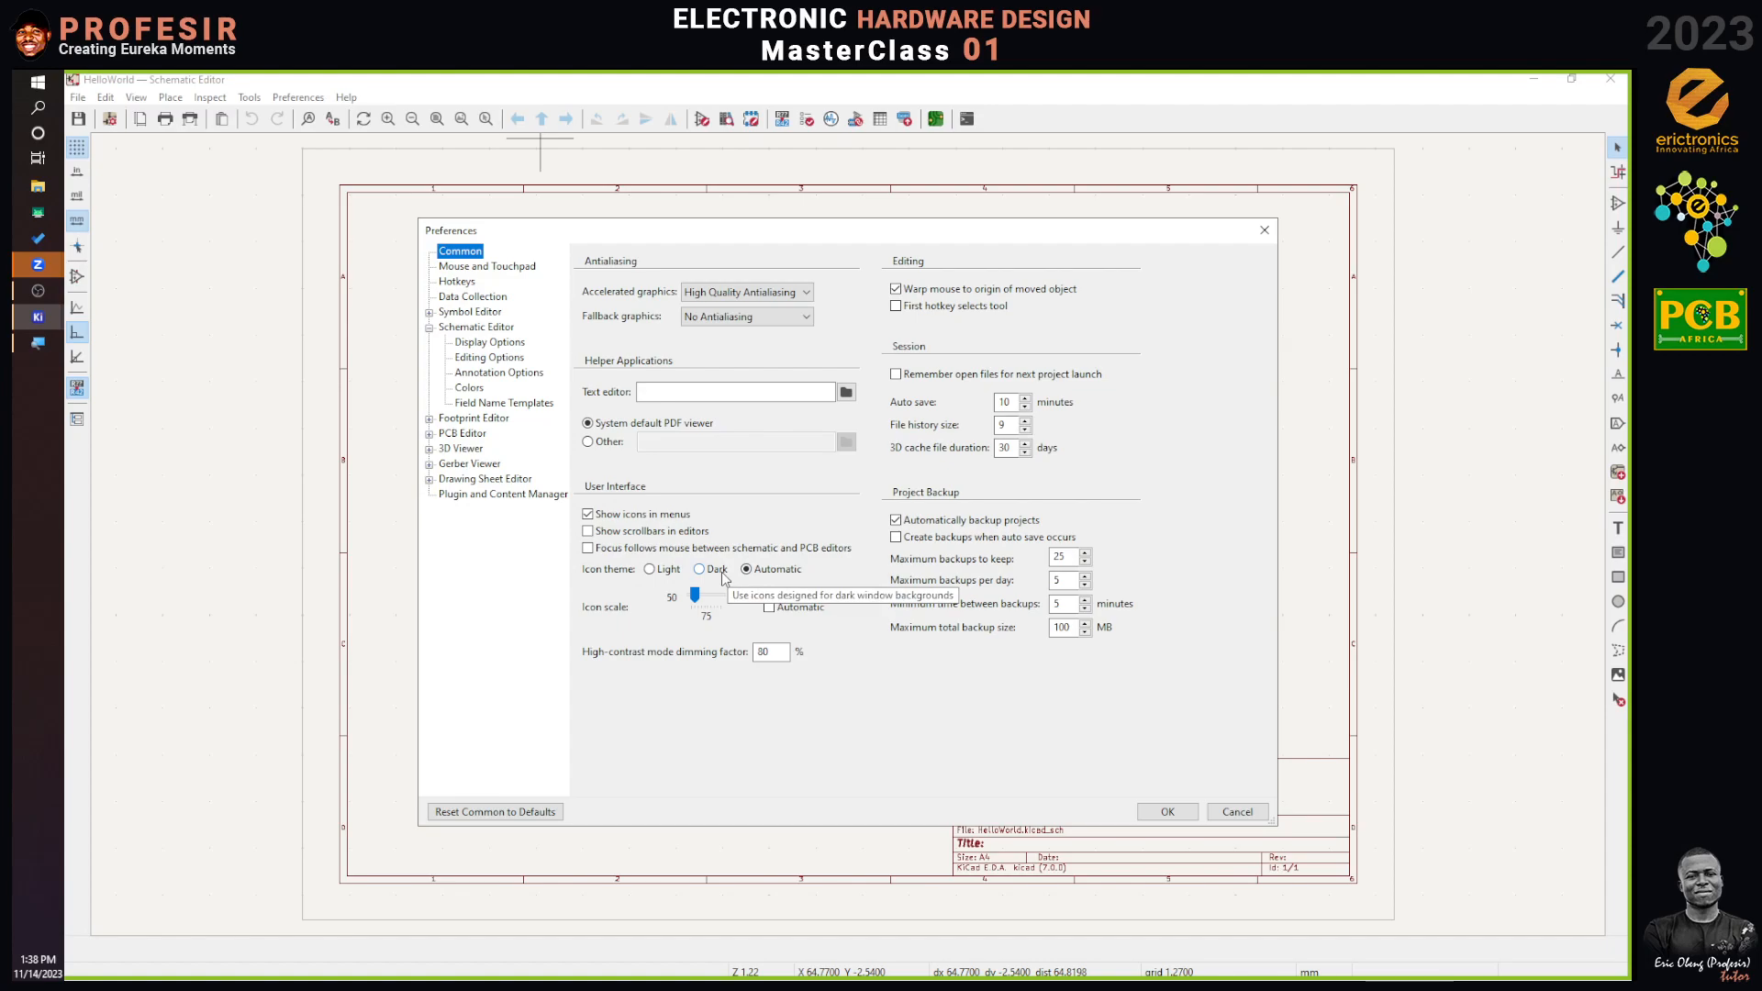
Try the Light and Dark icon themes, return to Automatic, and discard the preference changes.
click(649, 570)
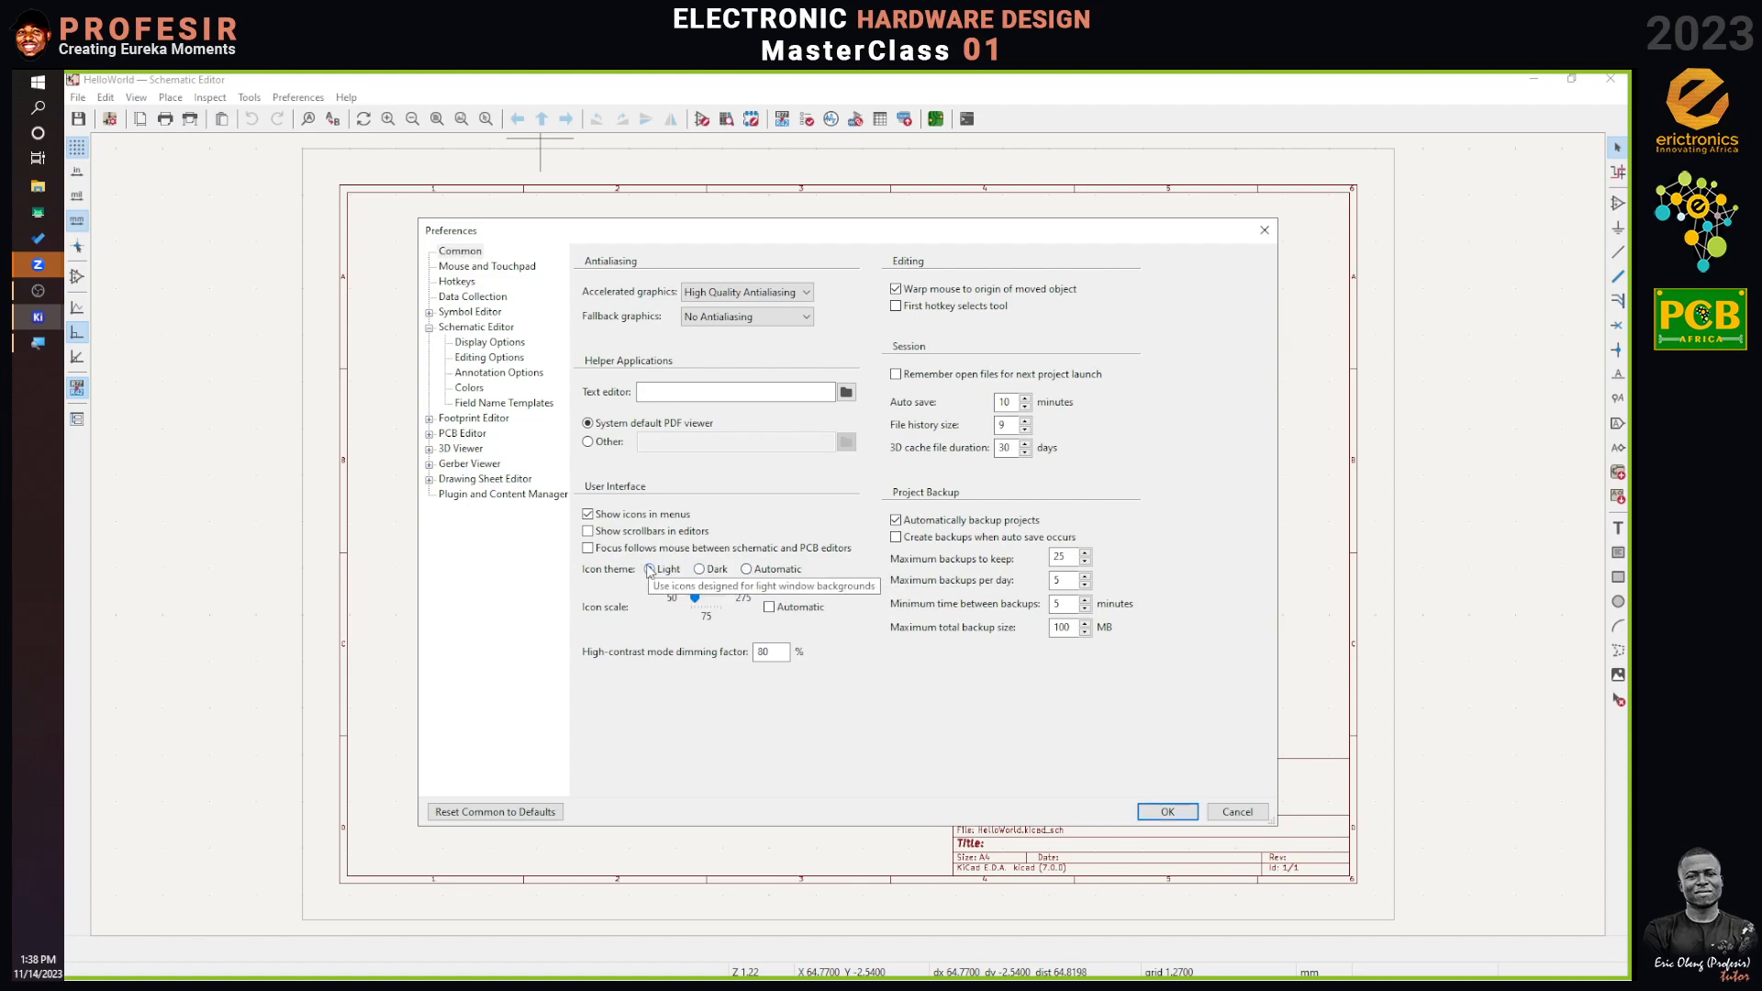
click(699, 569)
click(747, 570)
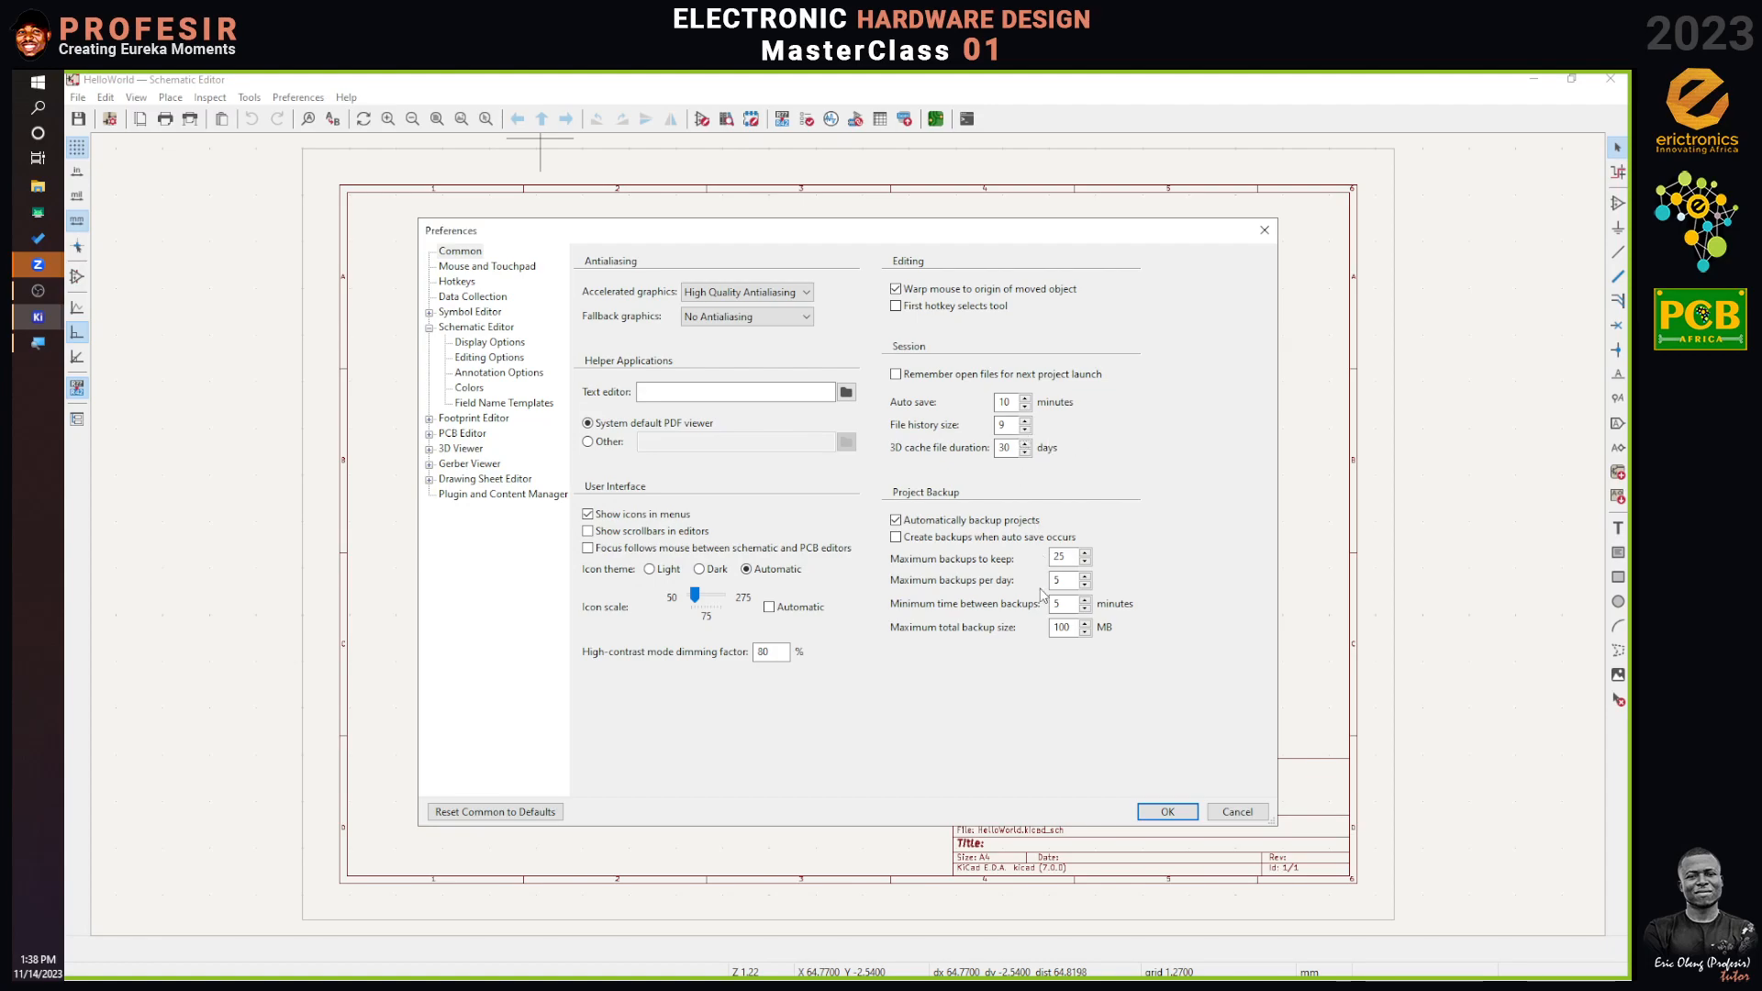
click(1239, 813)
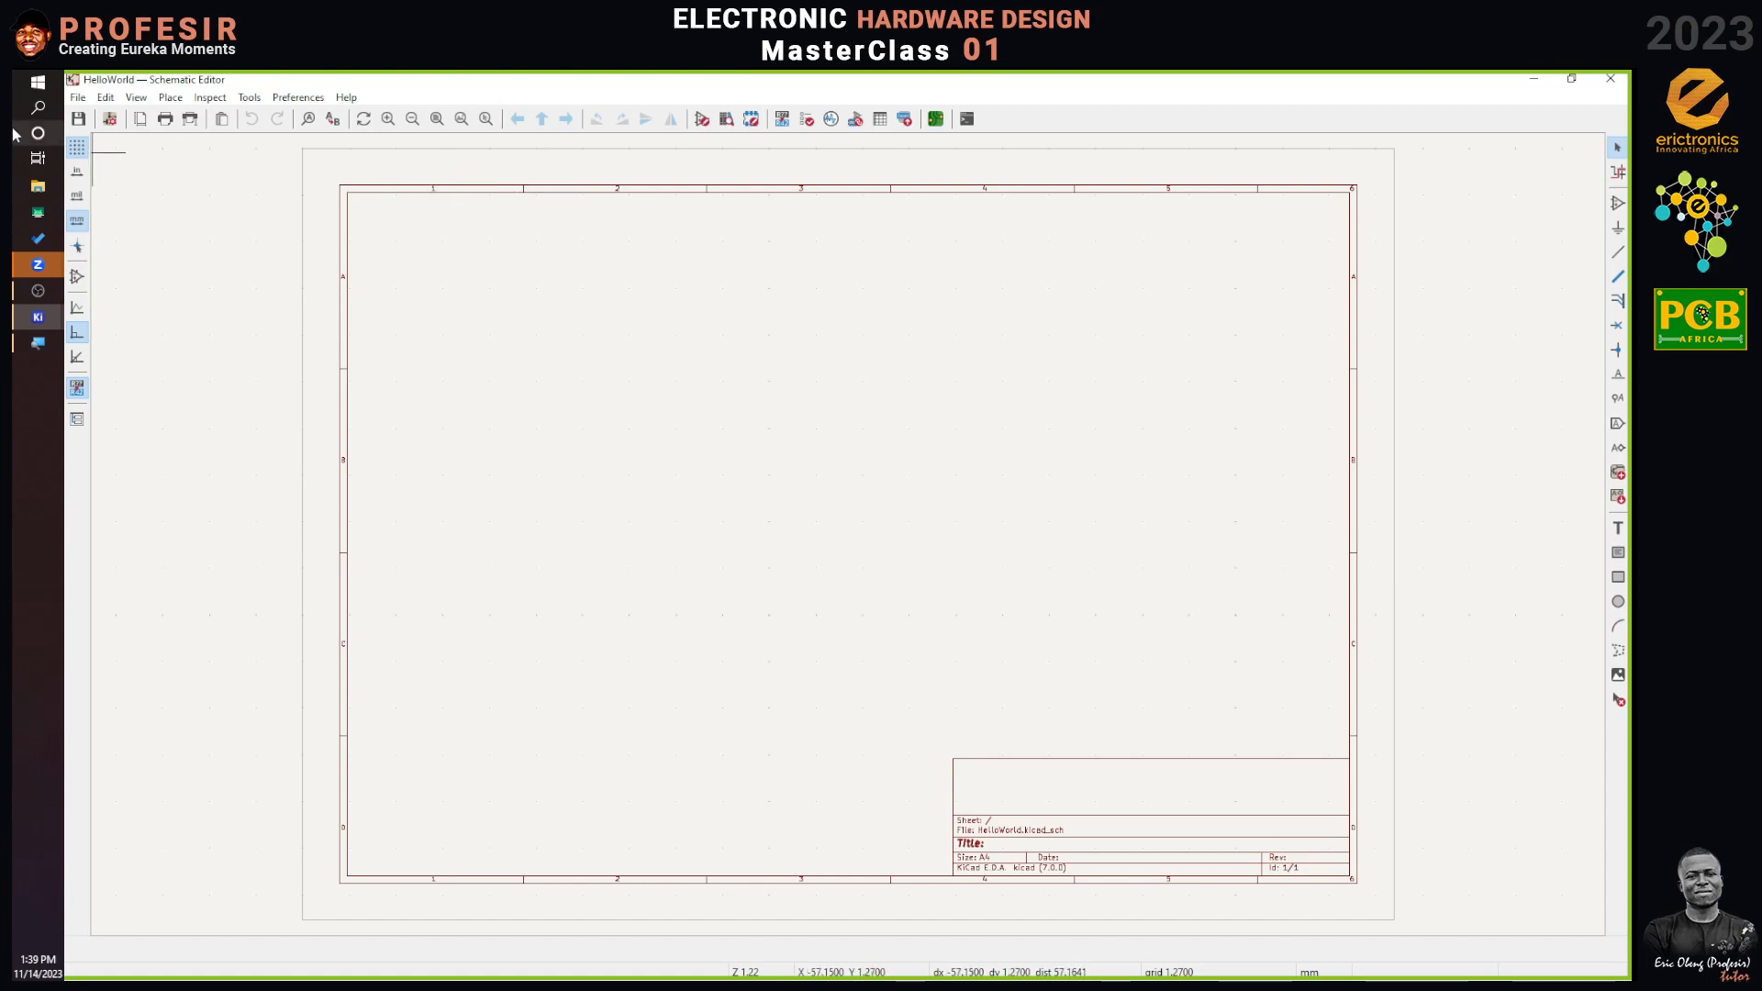
Review the preference categories, including the Symbol Editor pages, close the preferences without changes, and look over the available Help commands.
click(298, 97)
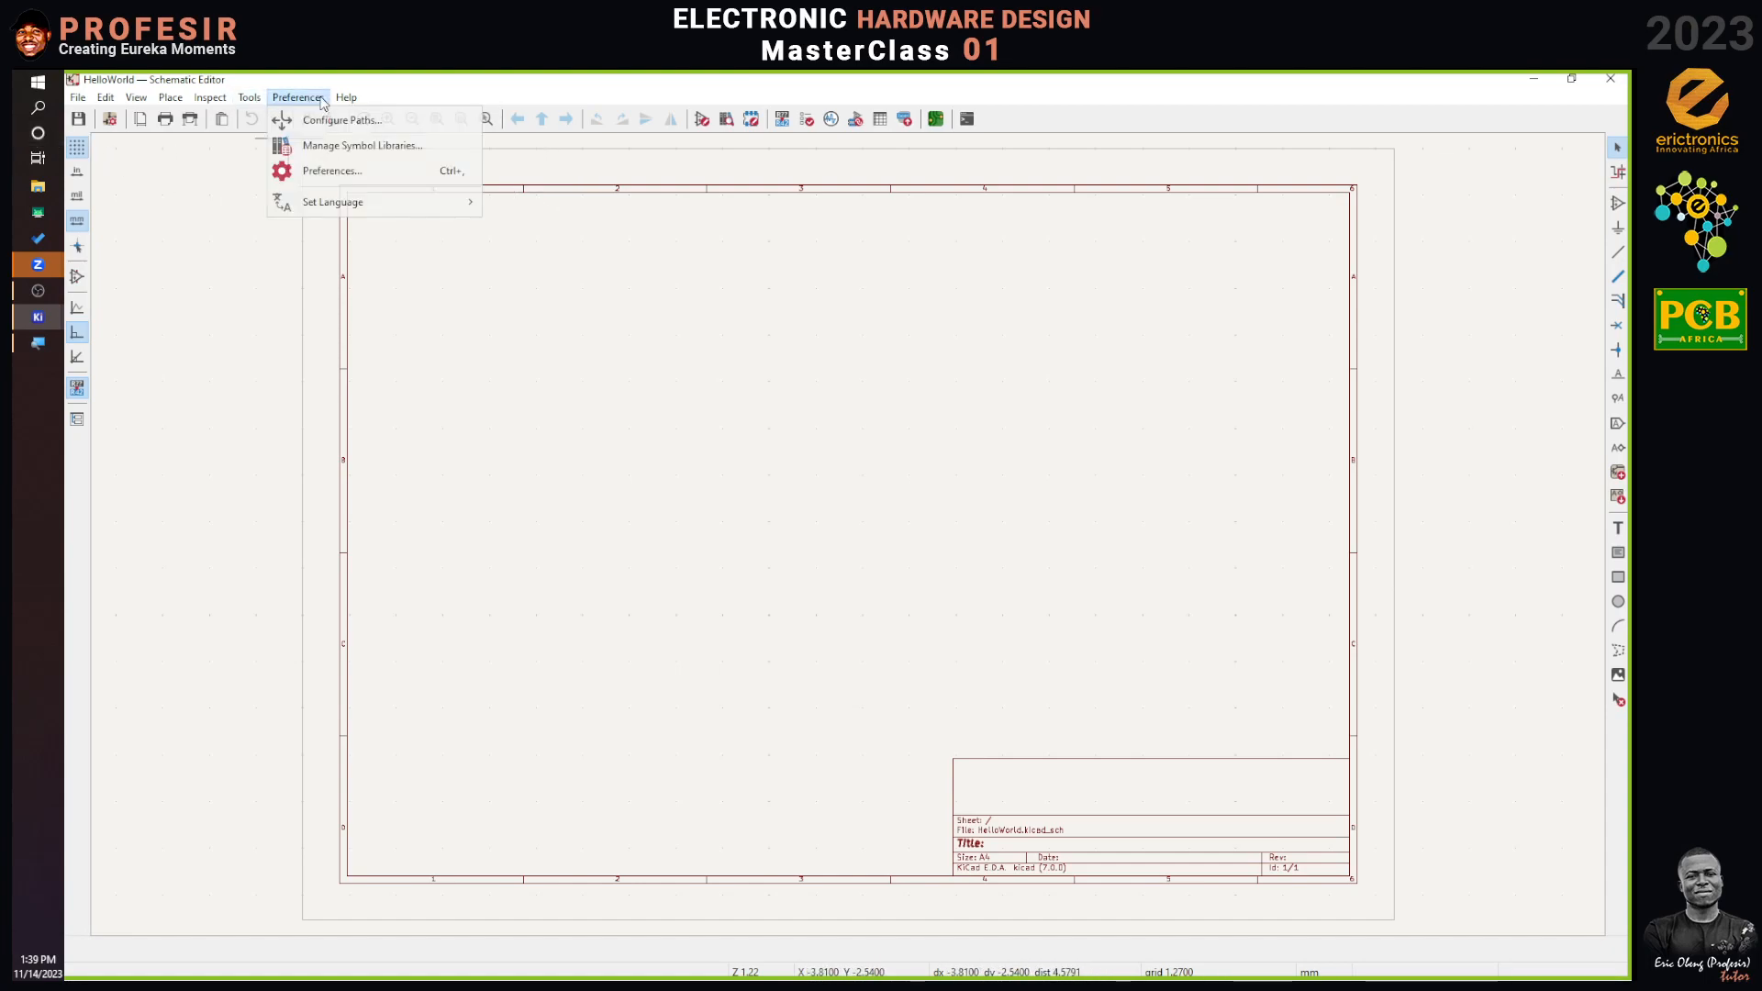
click(371, 178)
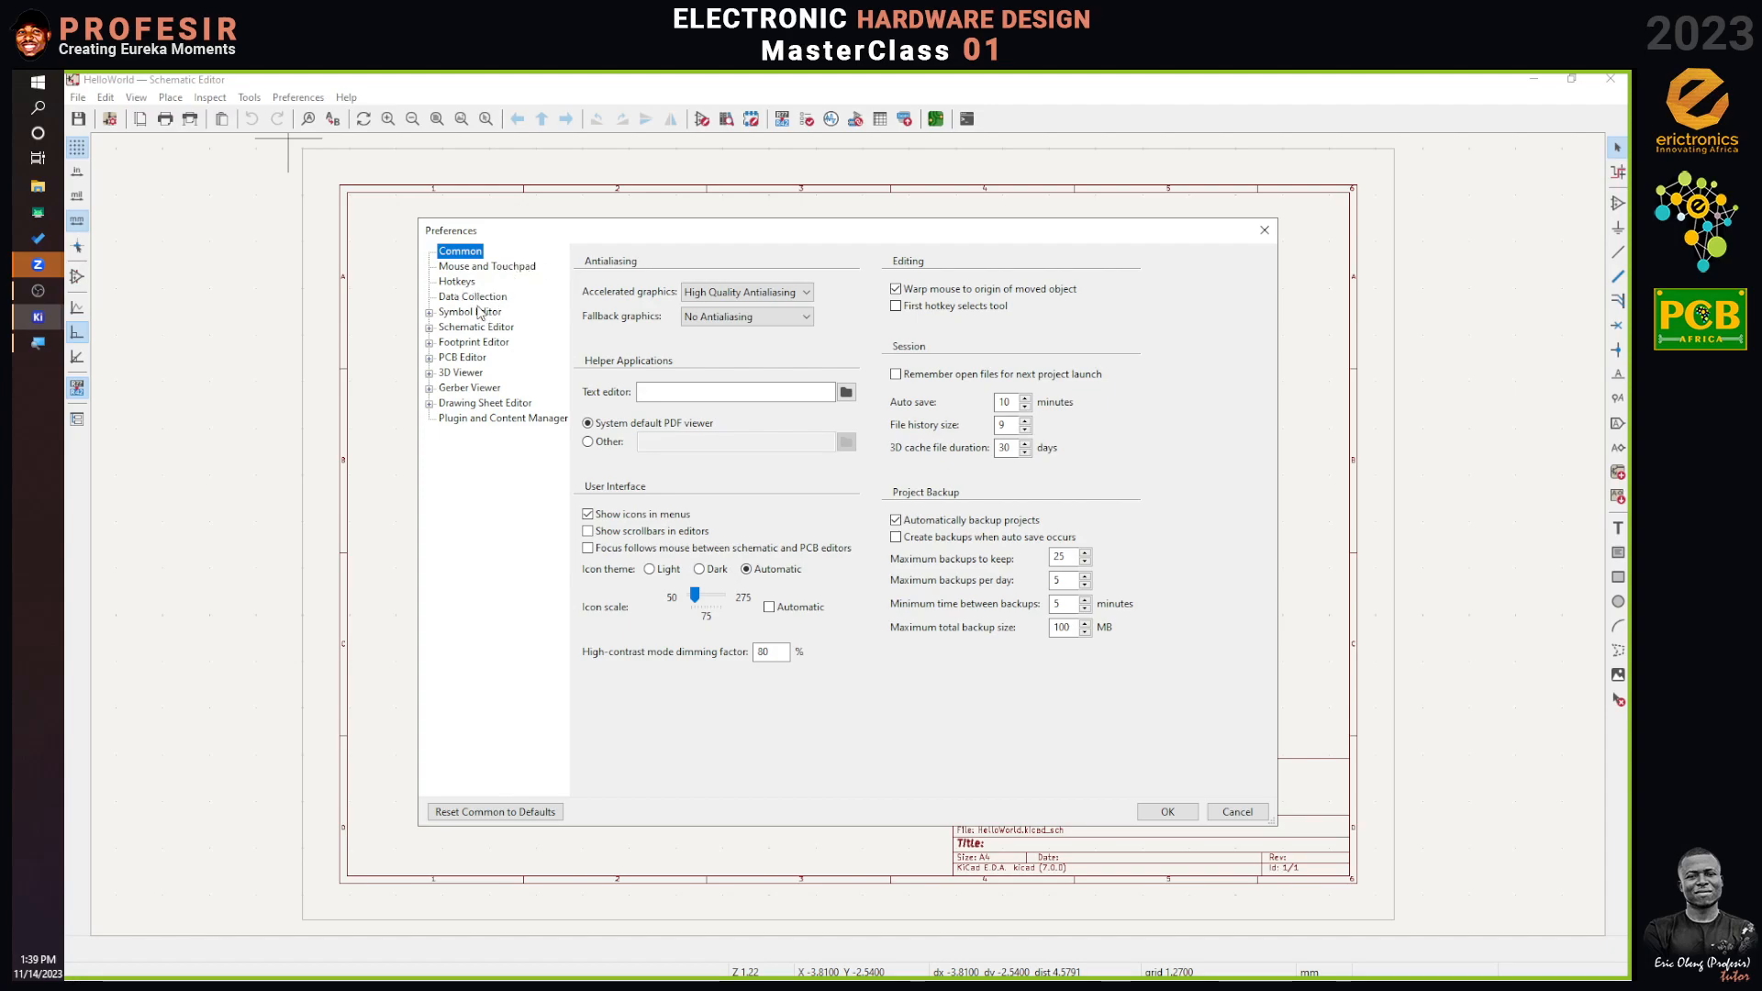
click(429, 312)
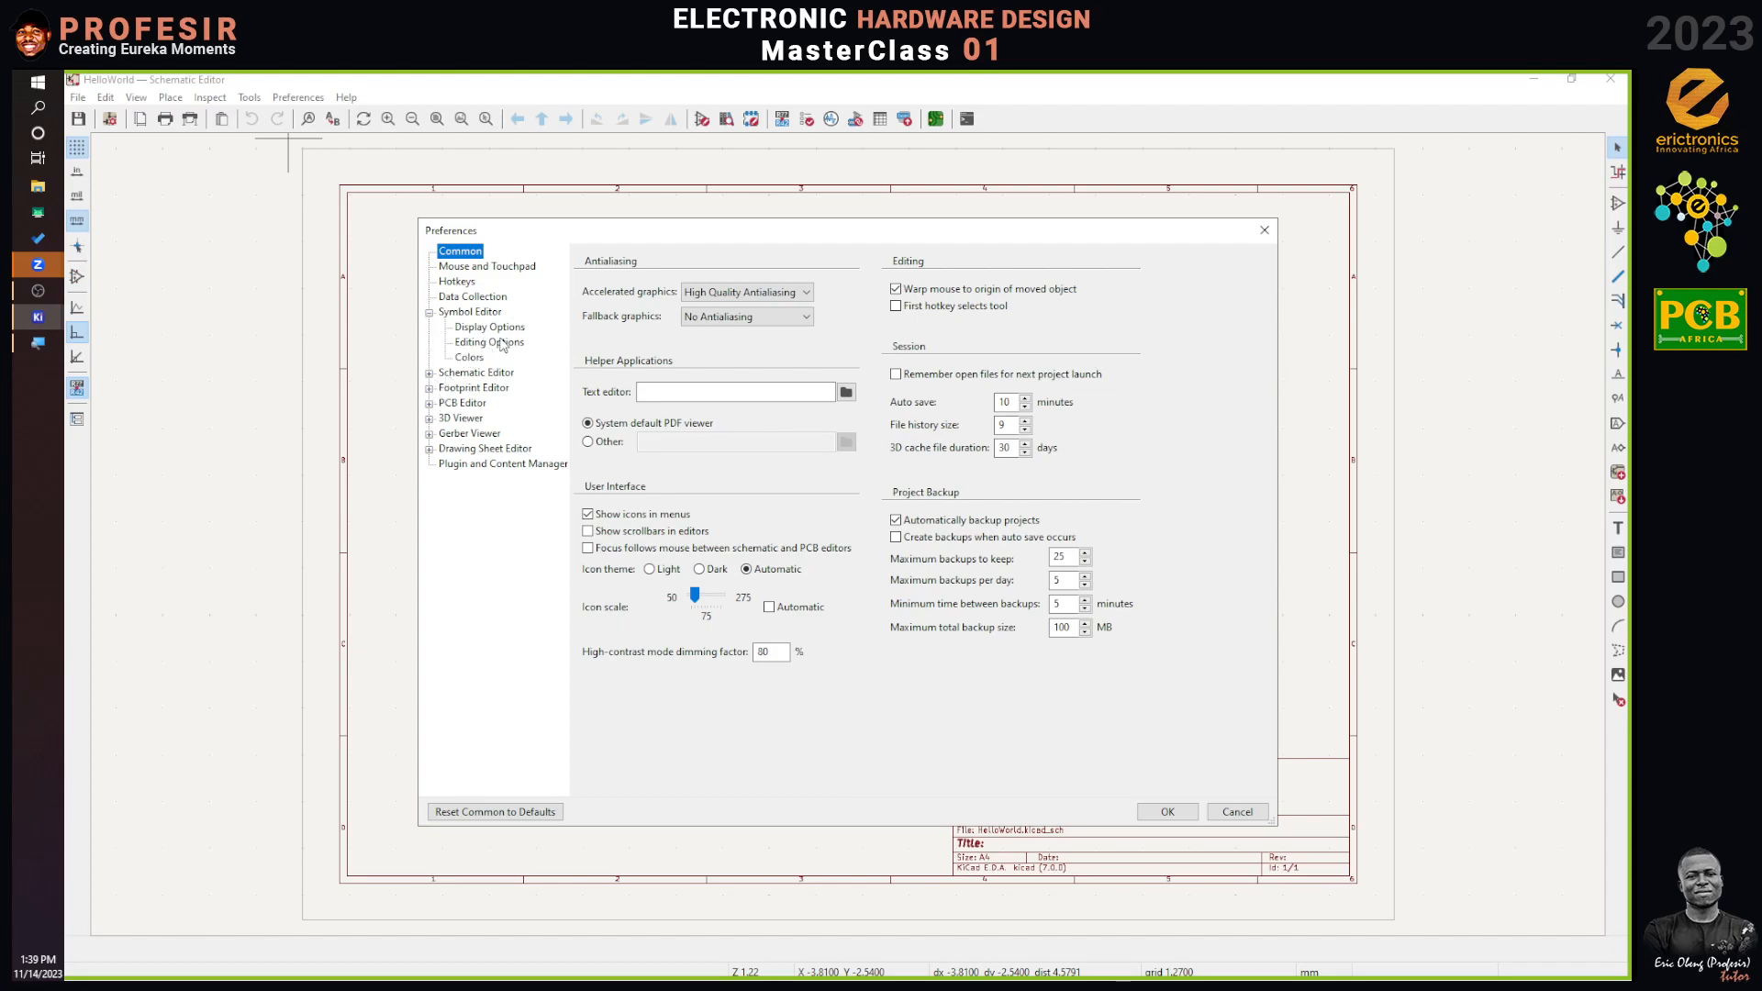
click(429, 313)
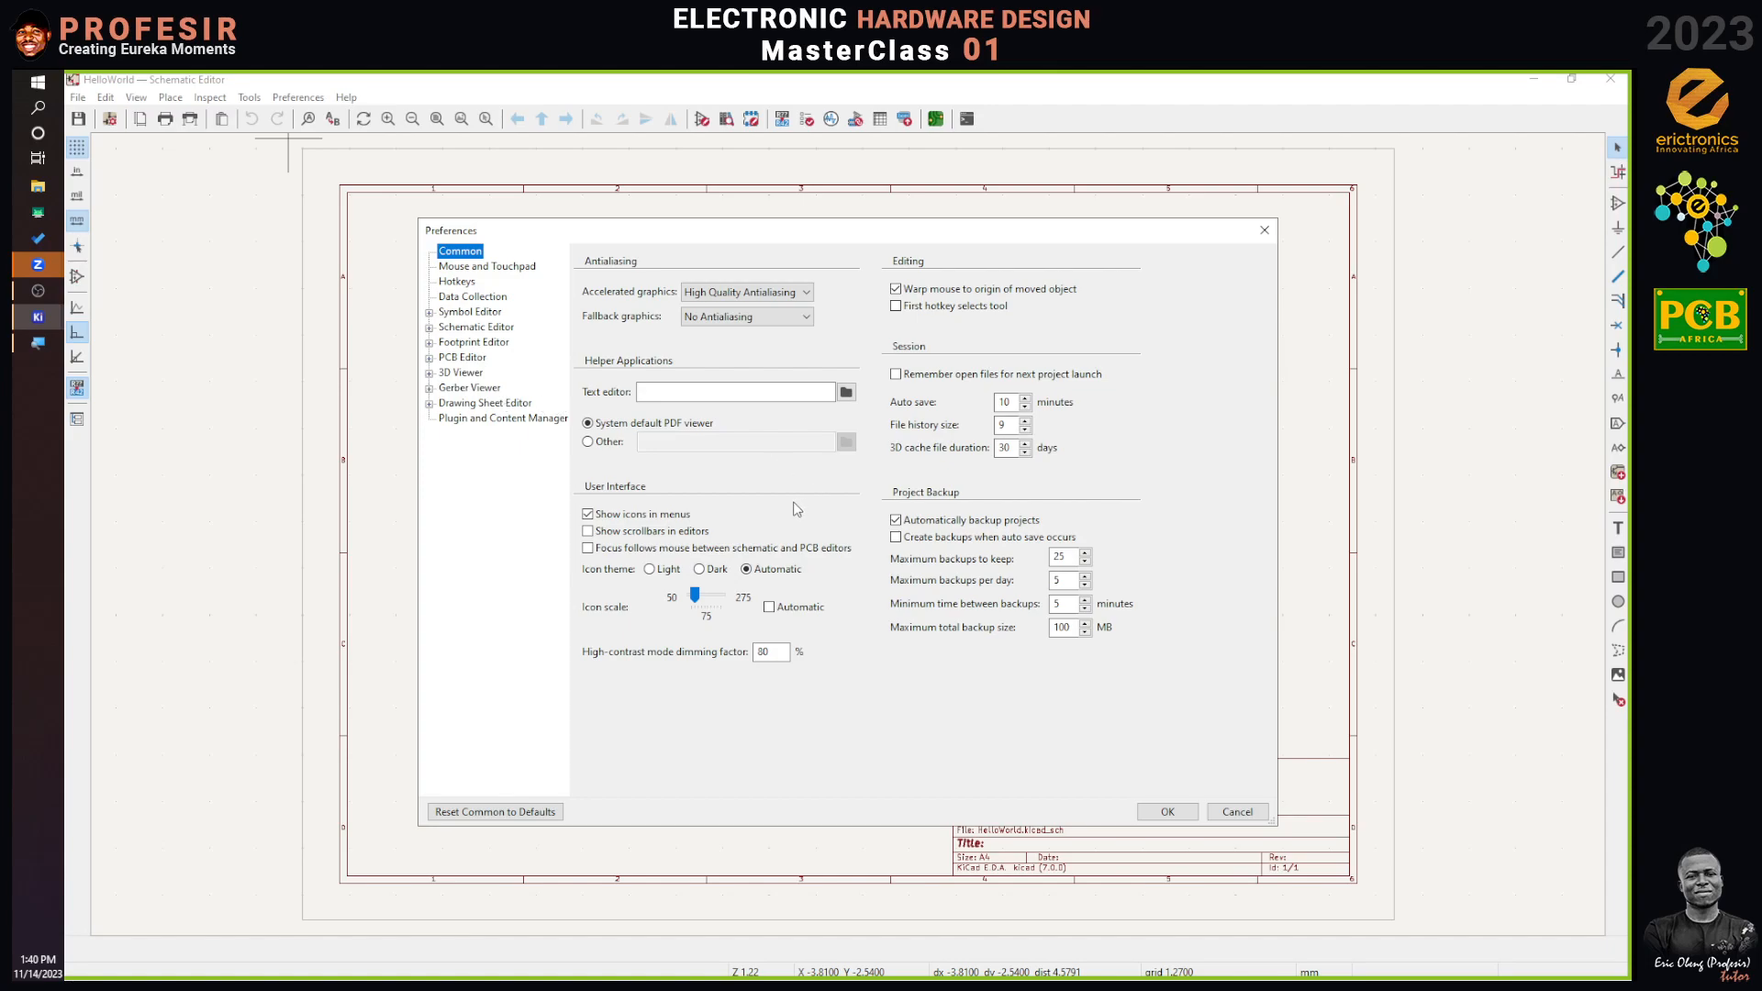
click(1235, 812)
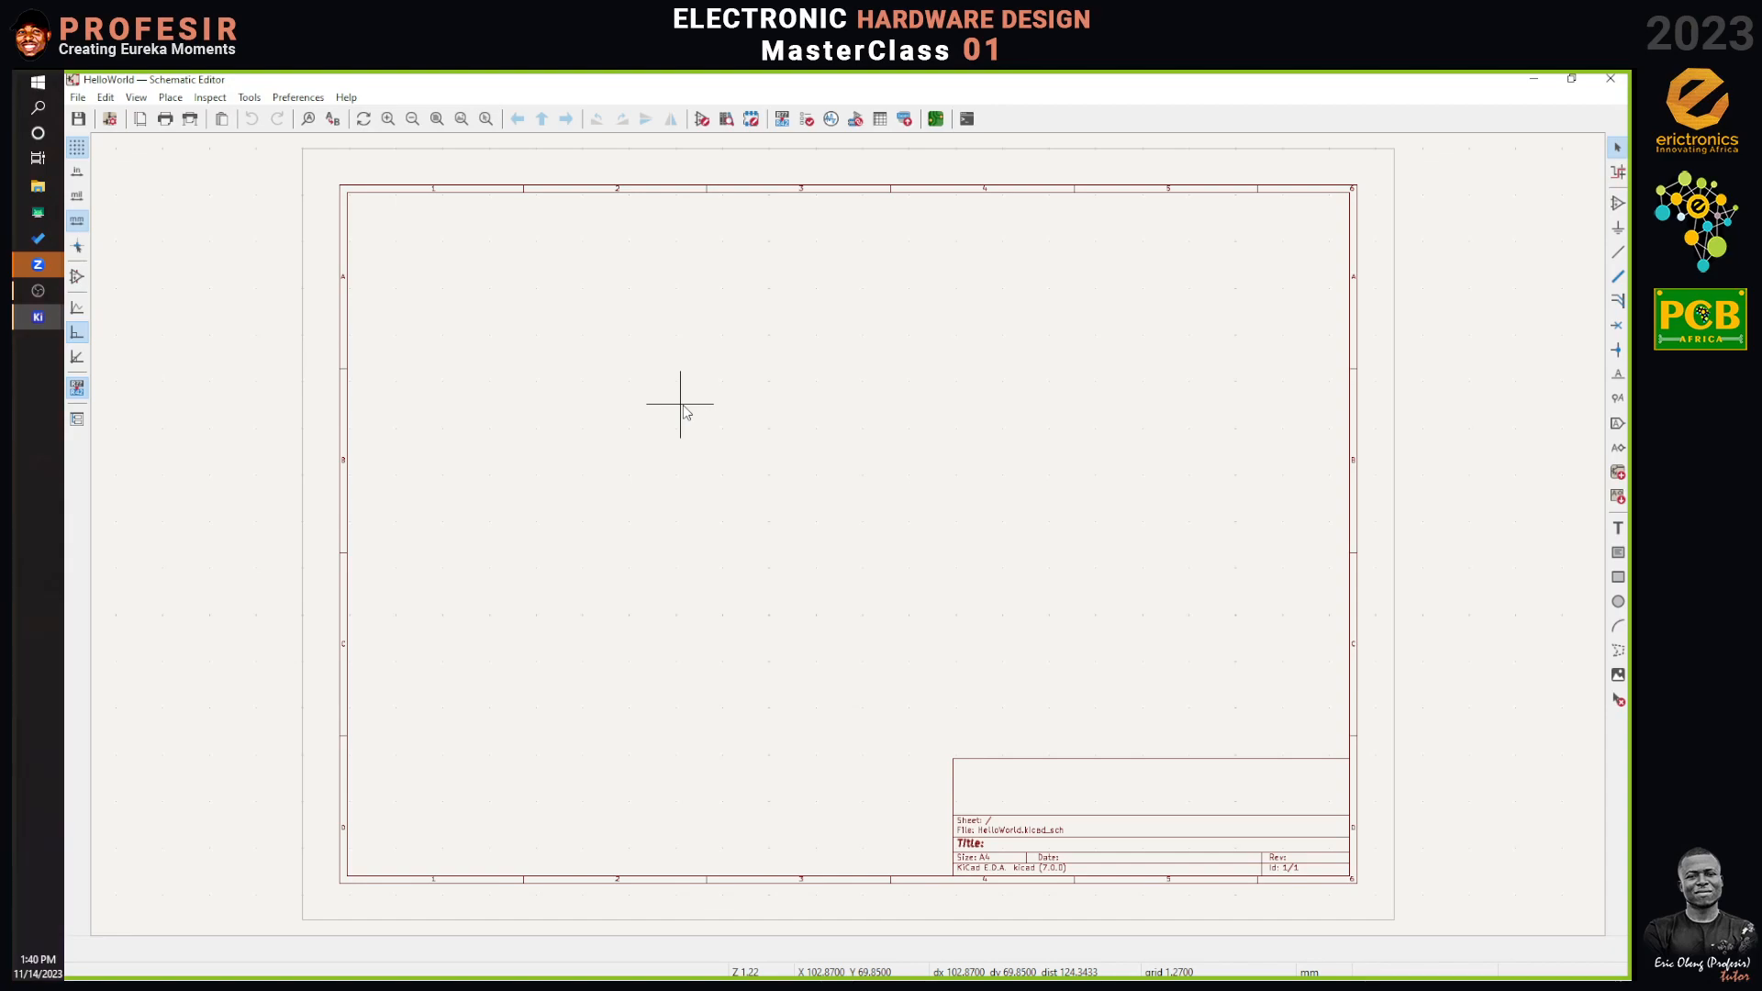
click(344, 97)
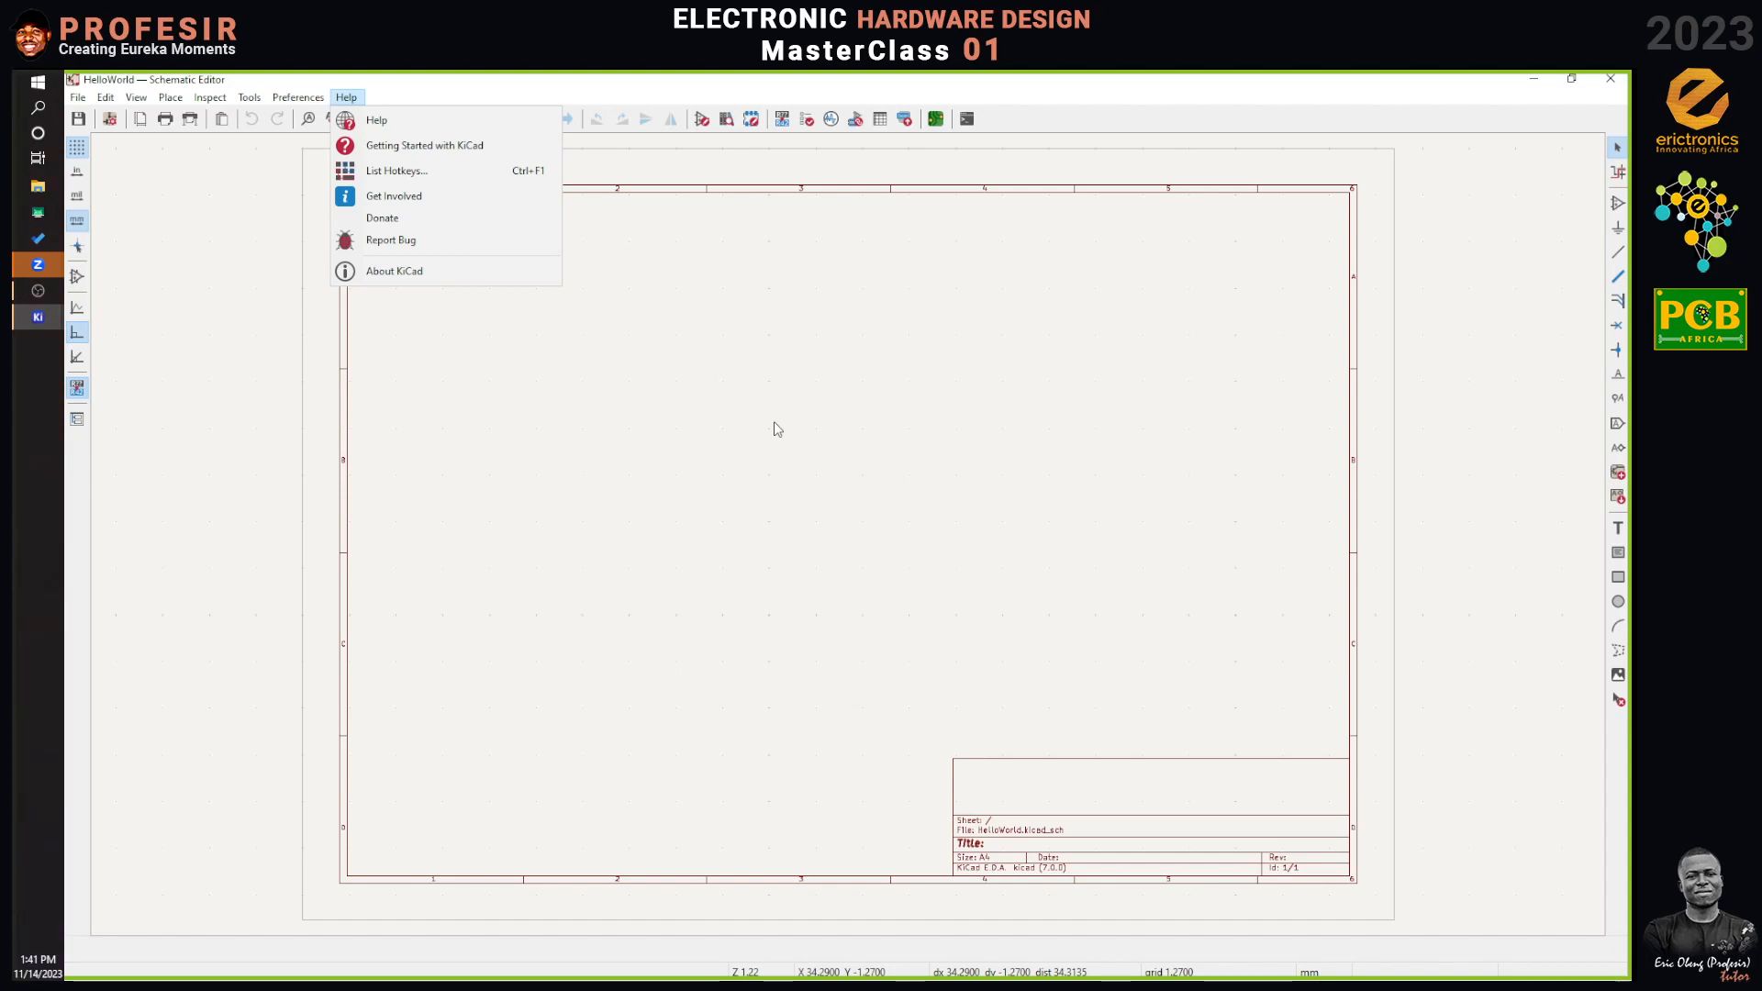
click(1078, 478)
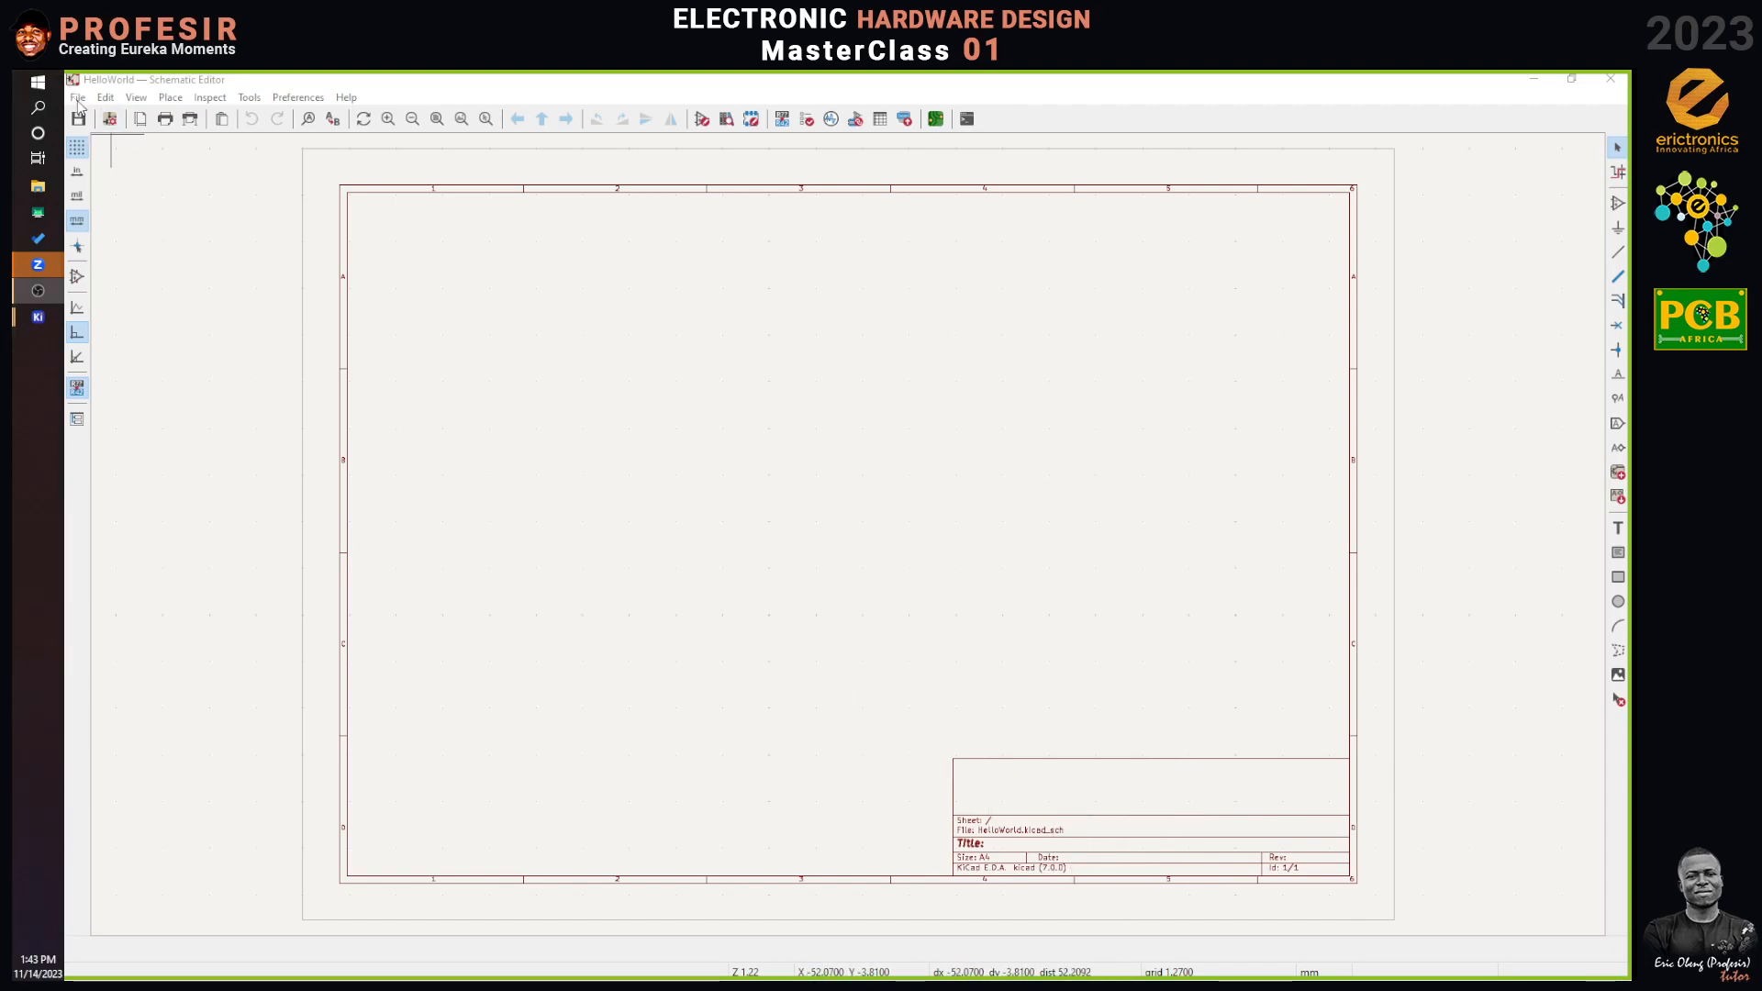
In the schematic's page settings, set the paper size to A5 148x210mm and keep the Landscape orientation.
click(140, 125)
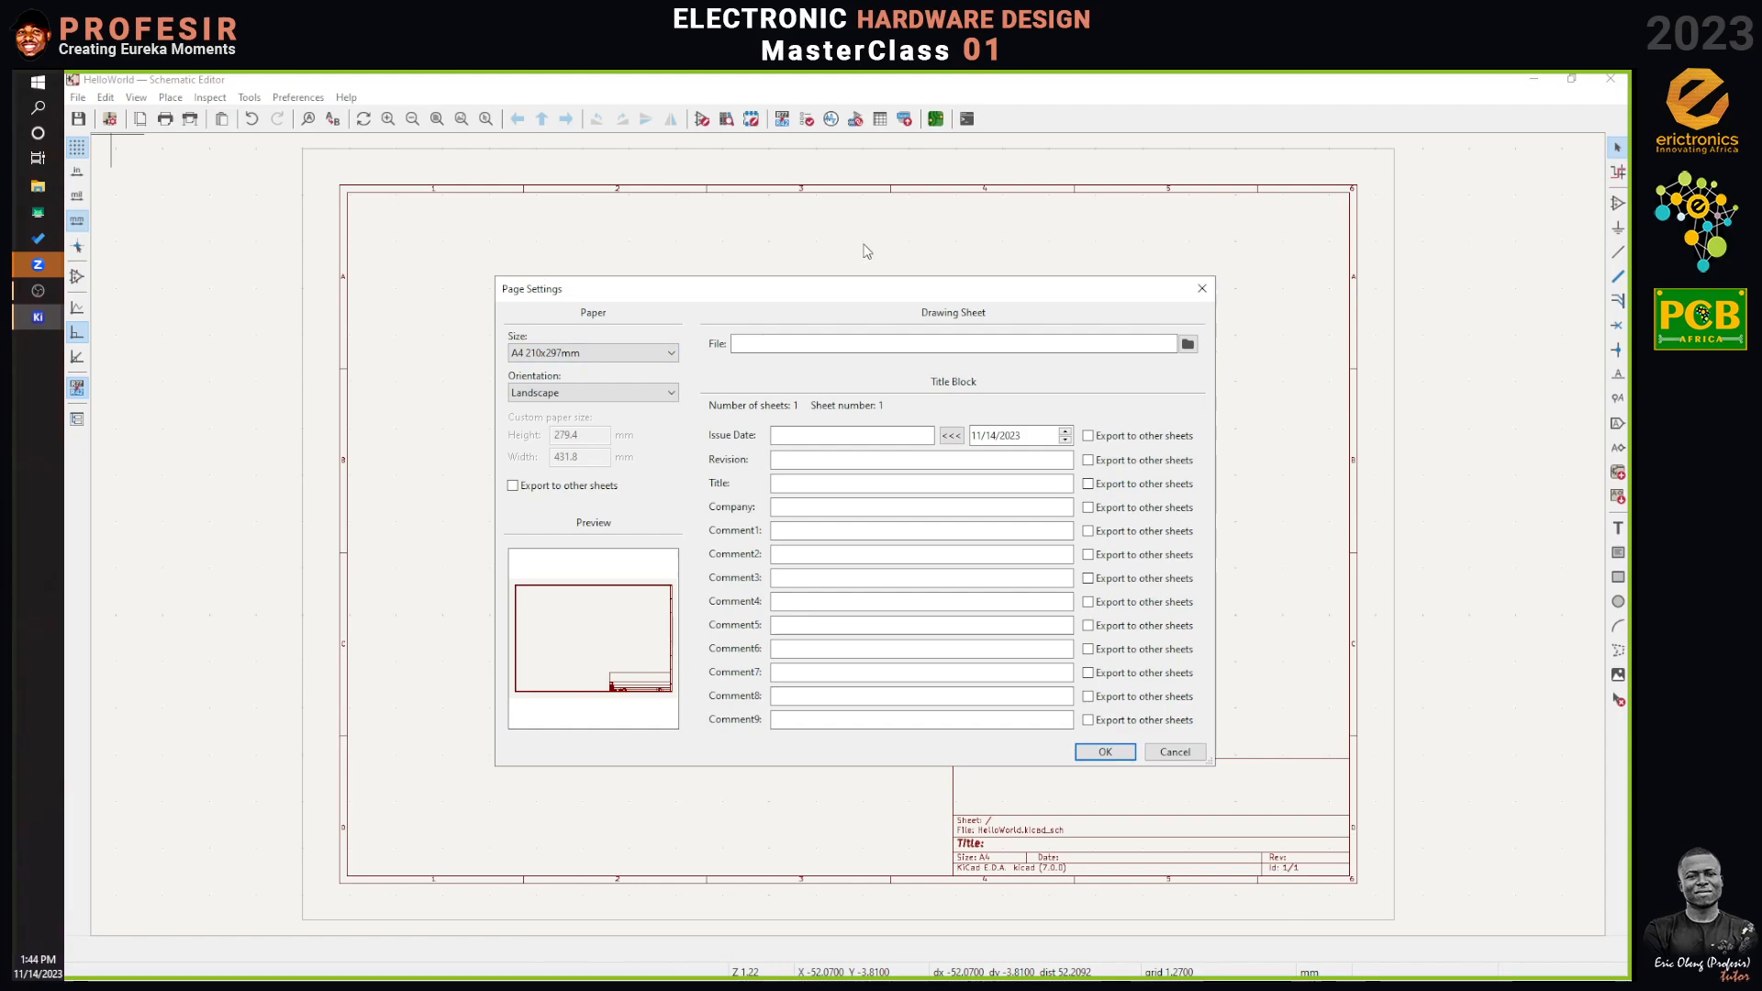
click(514, 358)
click(534, 358)
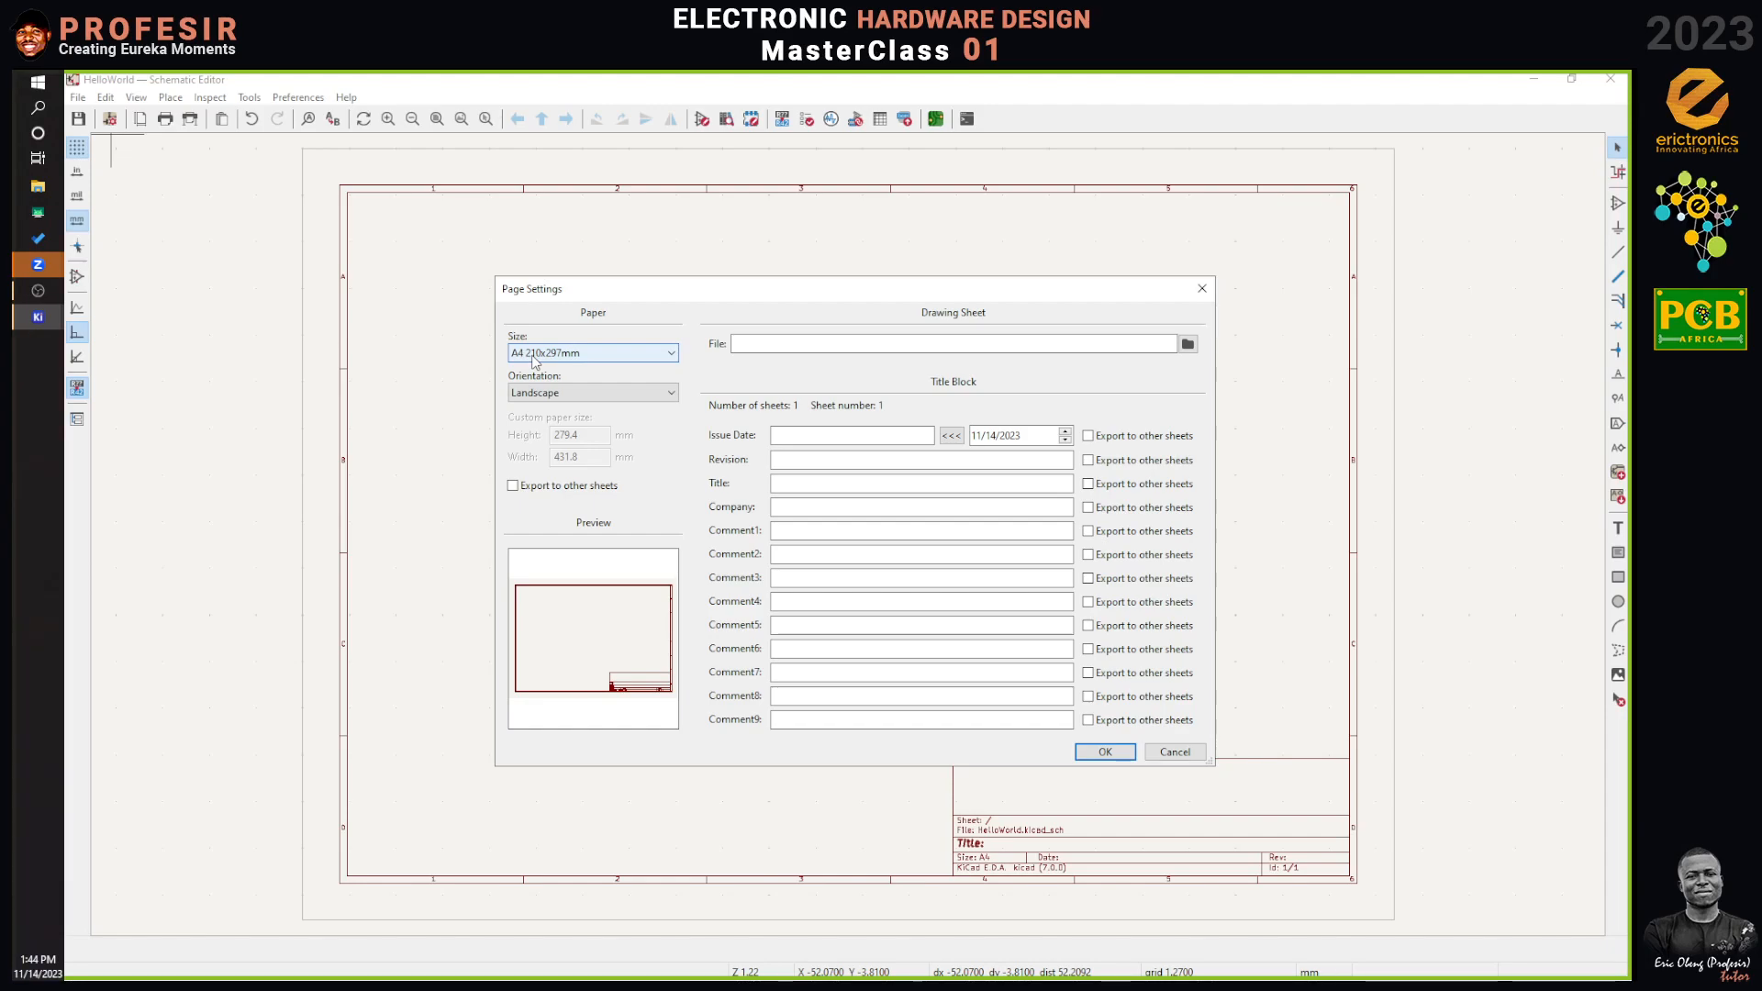
click(567, 355)
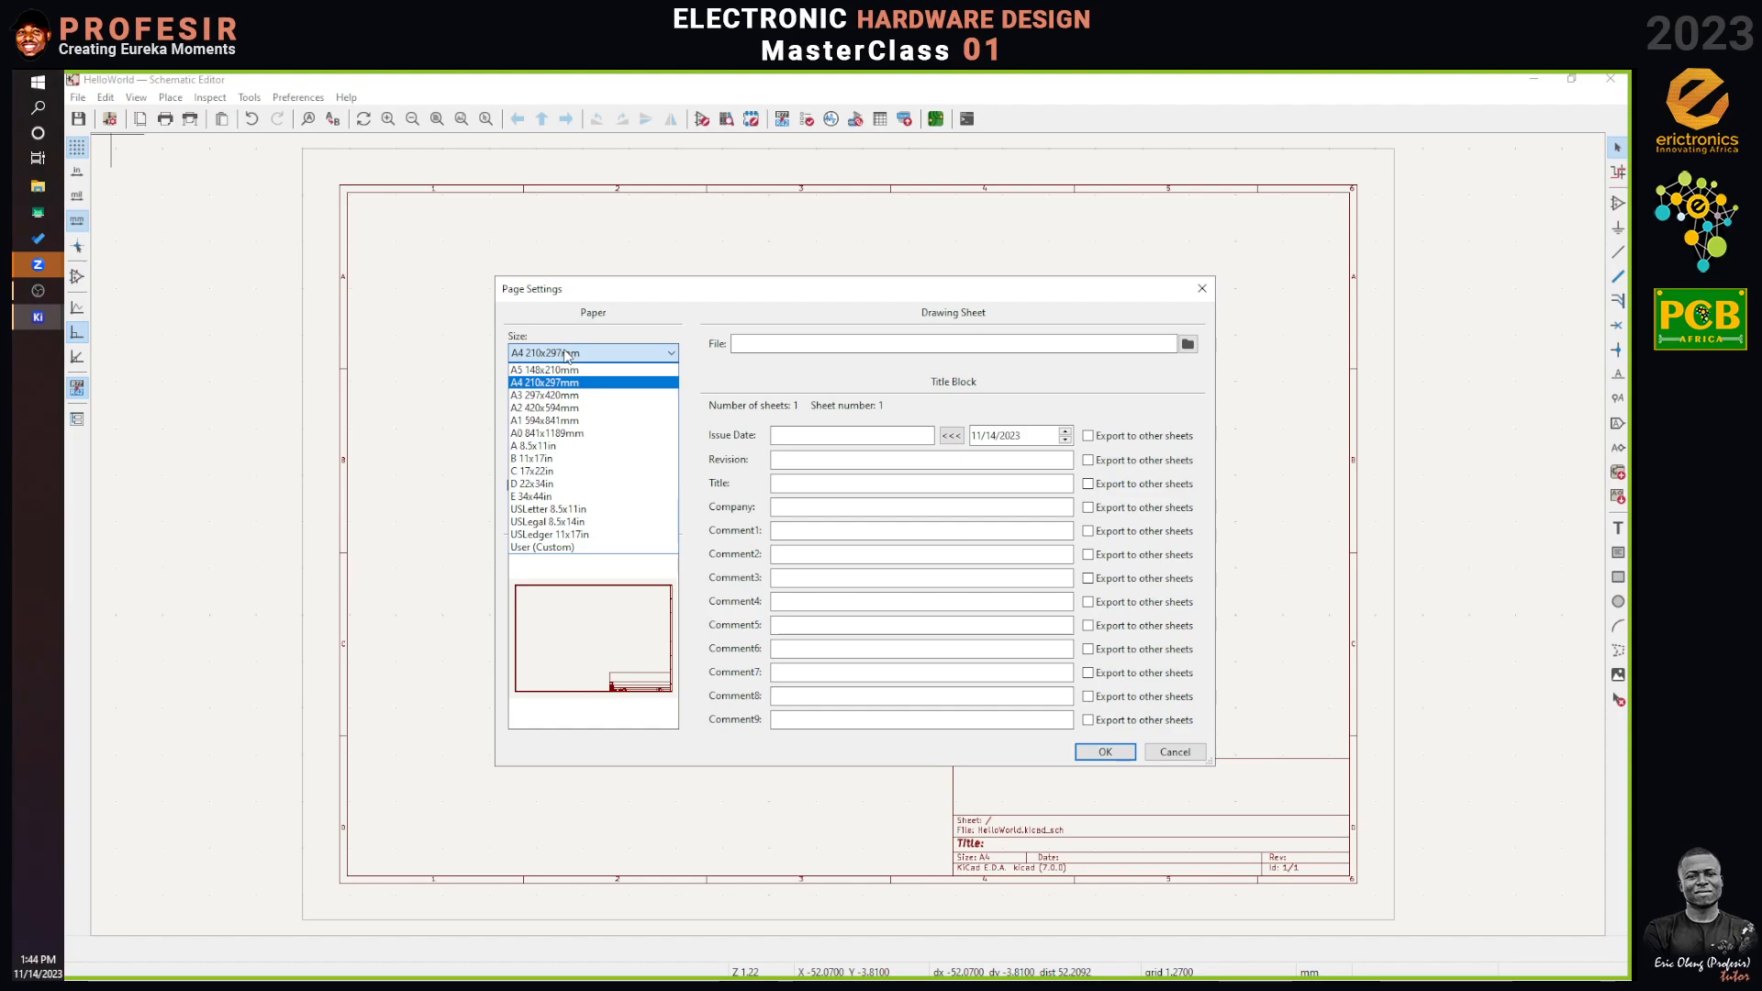
click(574, 371)
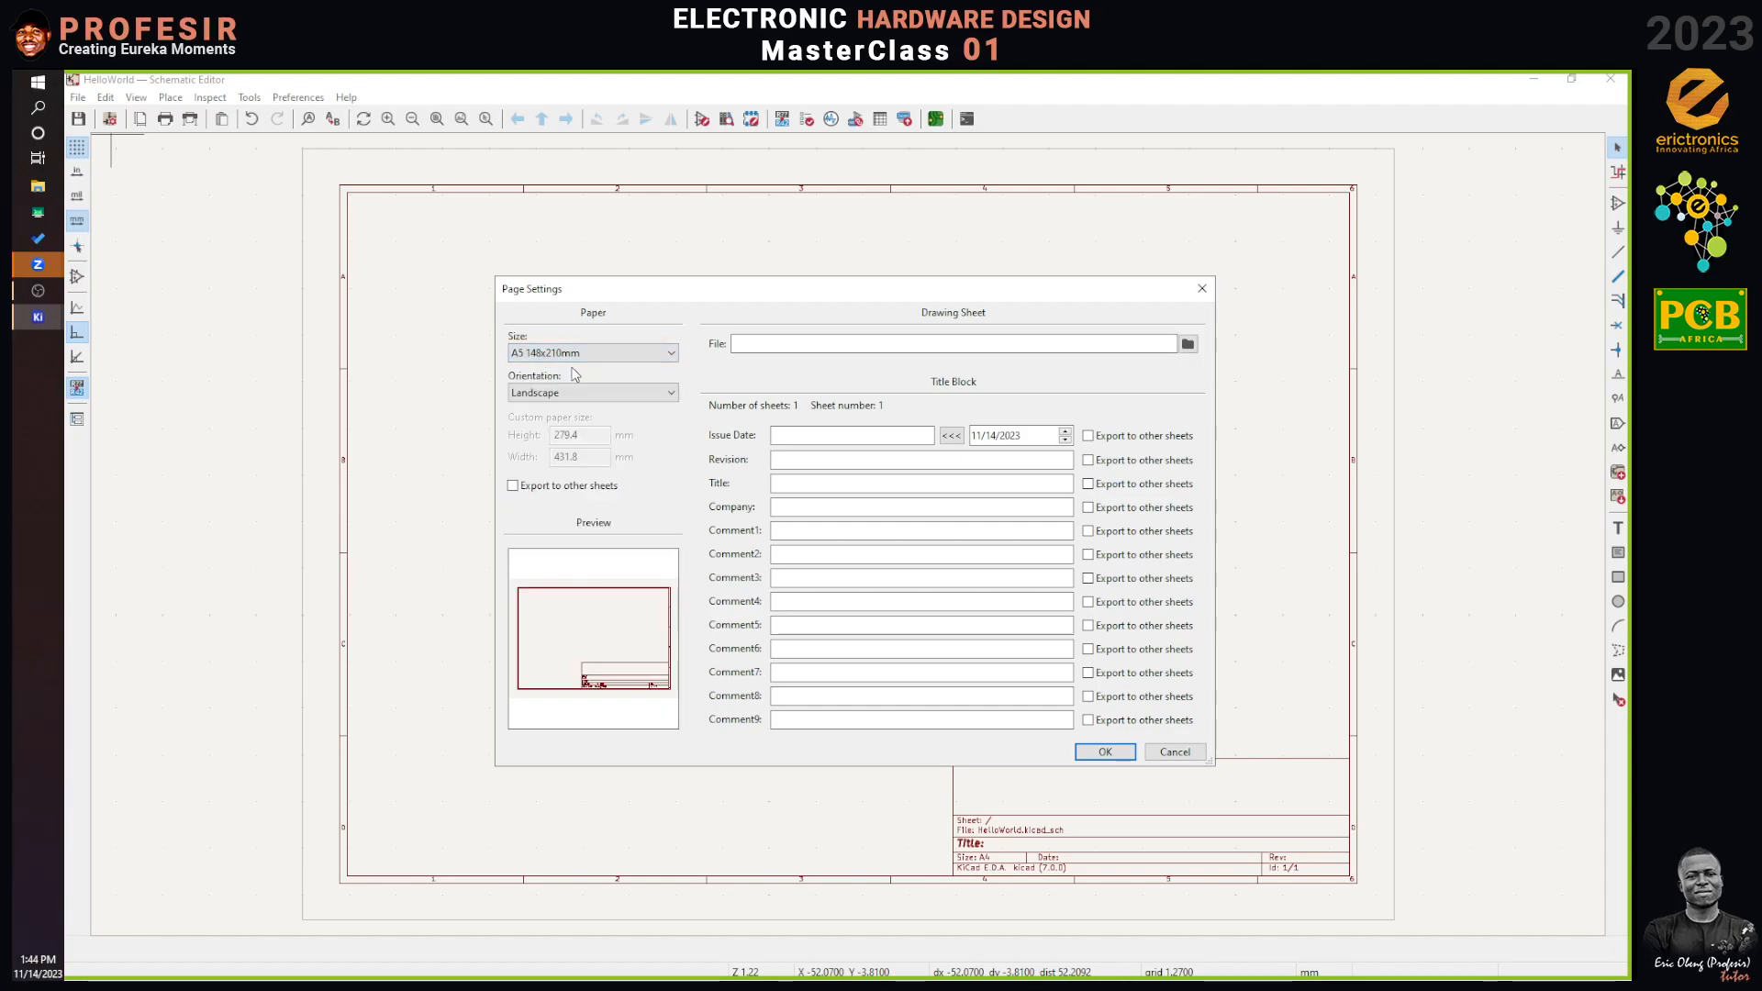
click(585, 393)
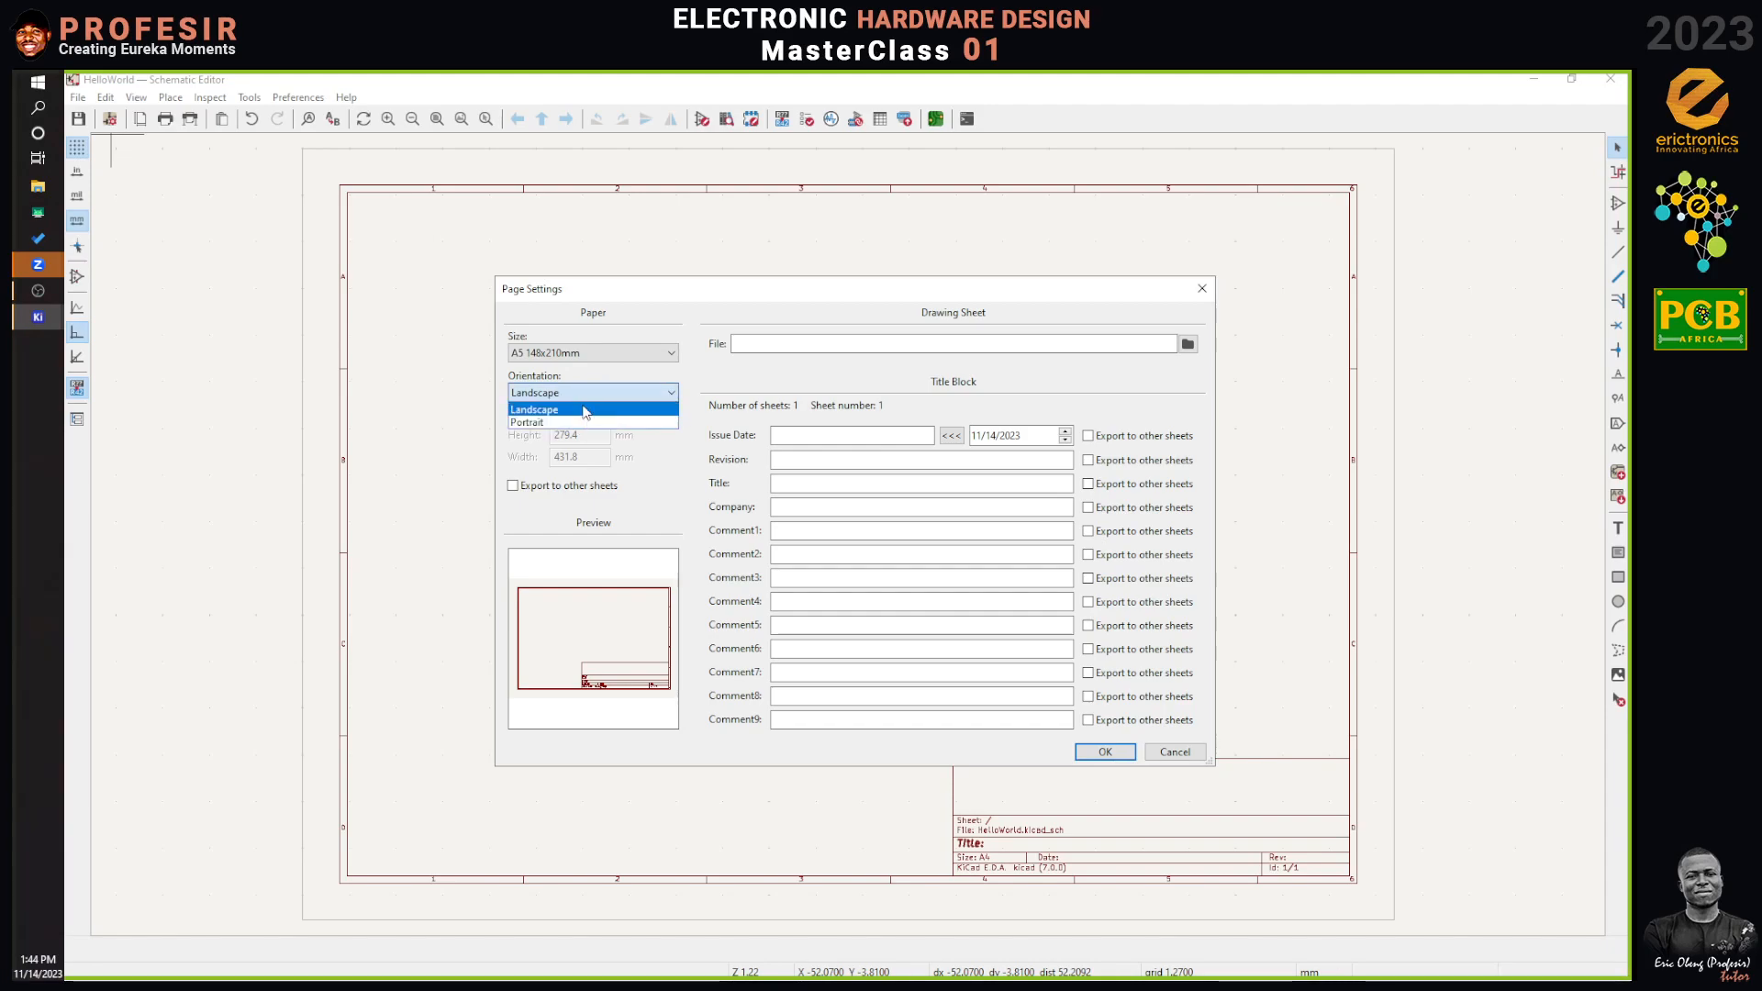
click(602, 397)
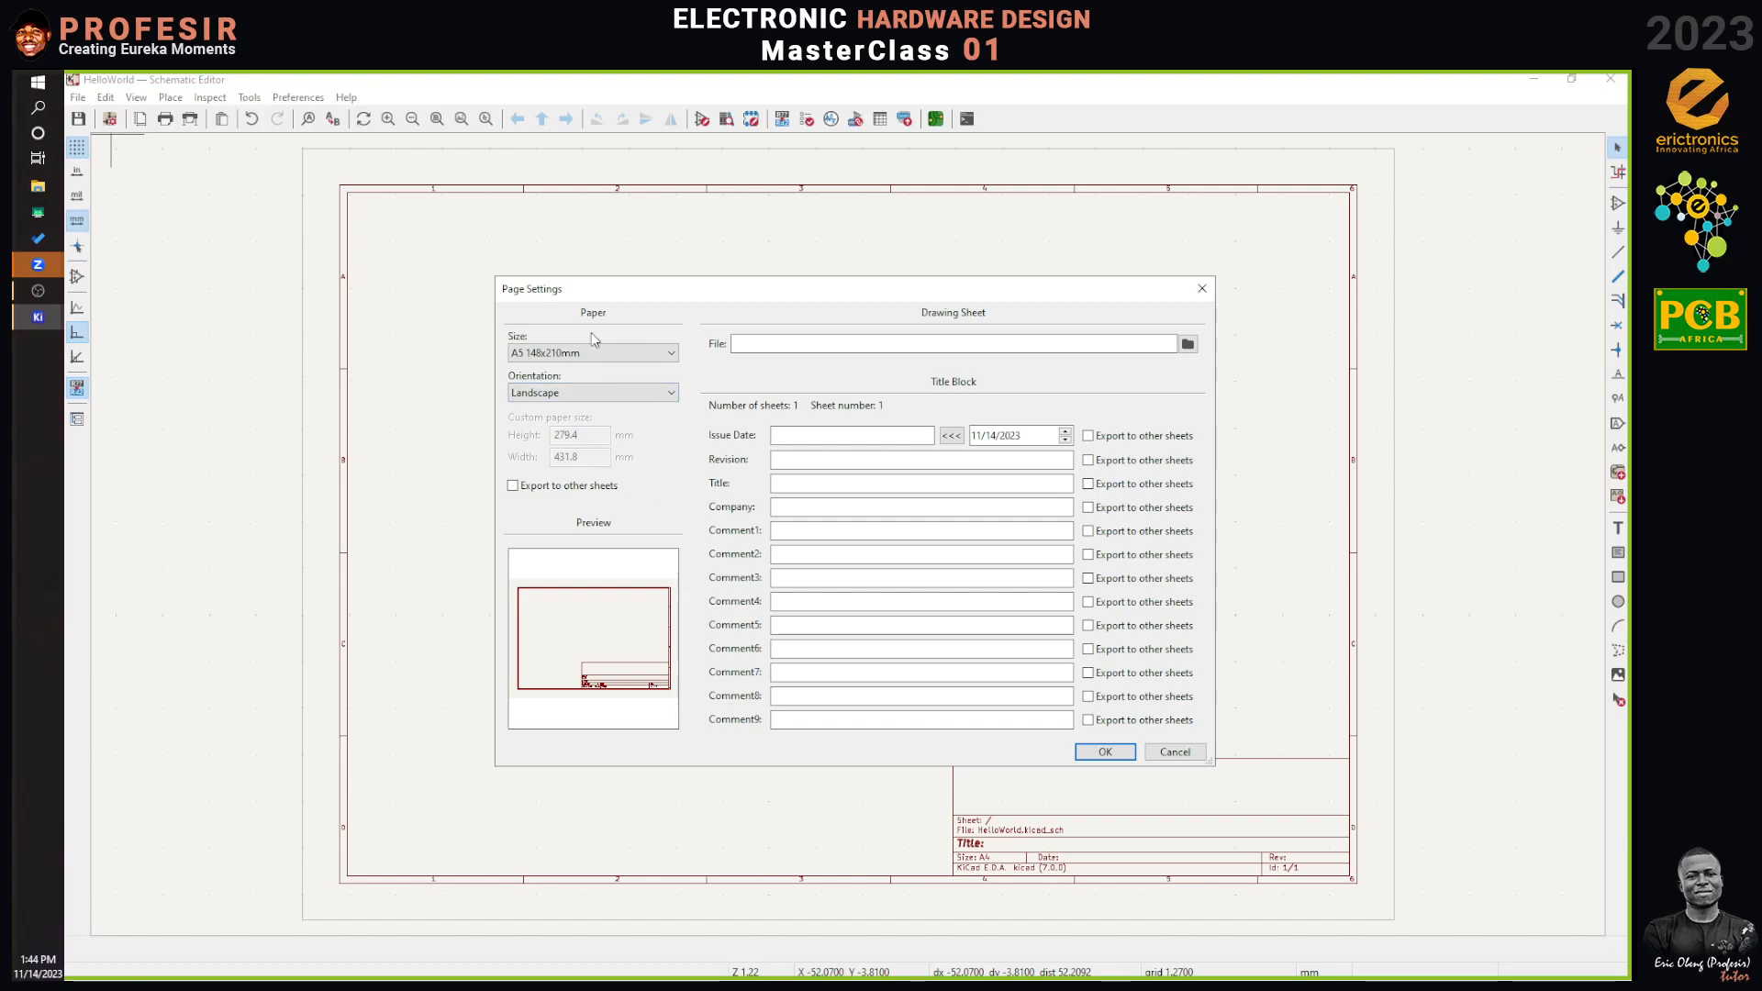
click(650, 356)
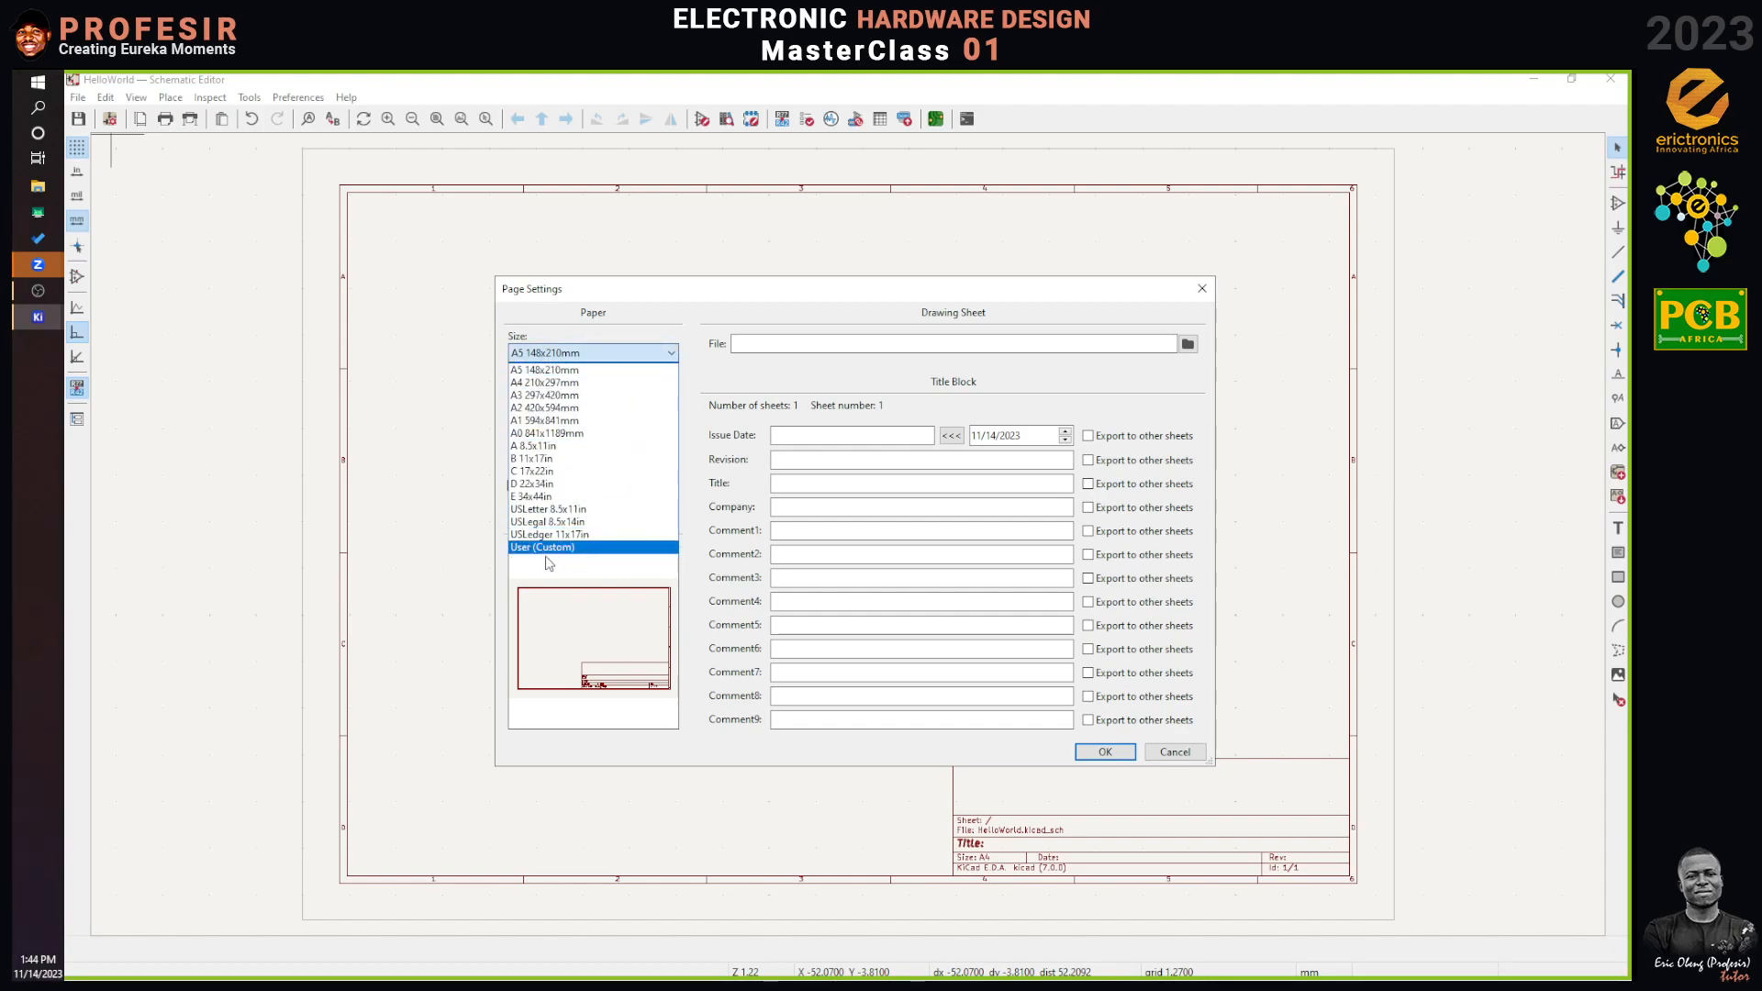
click(461, 543)
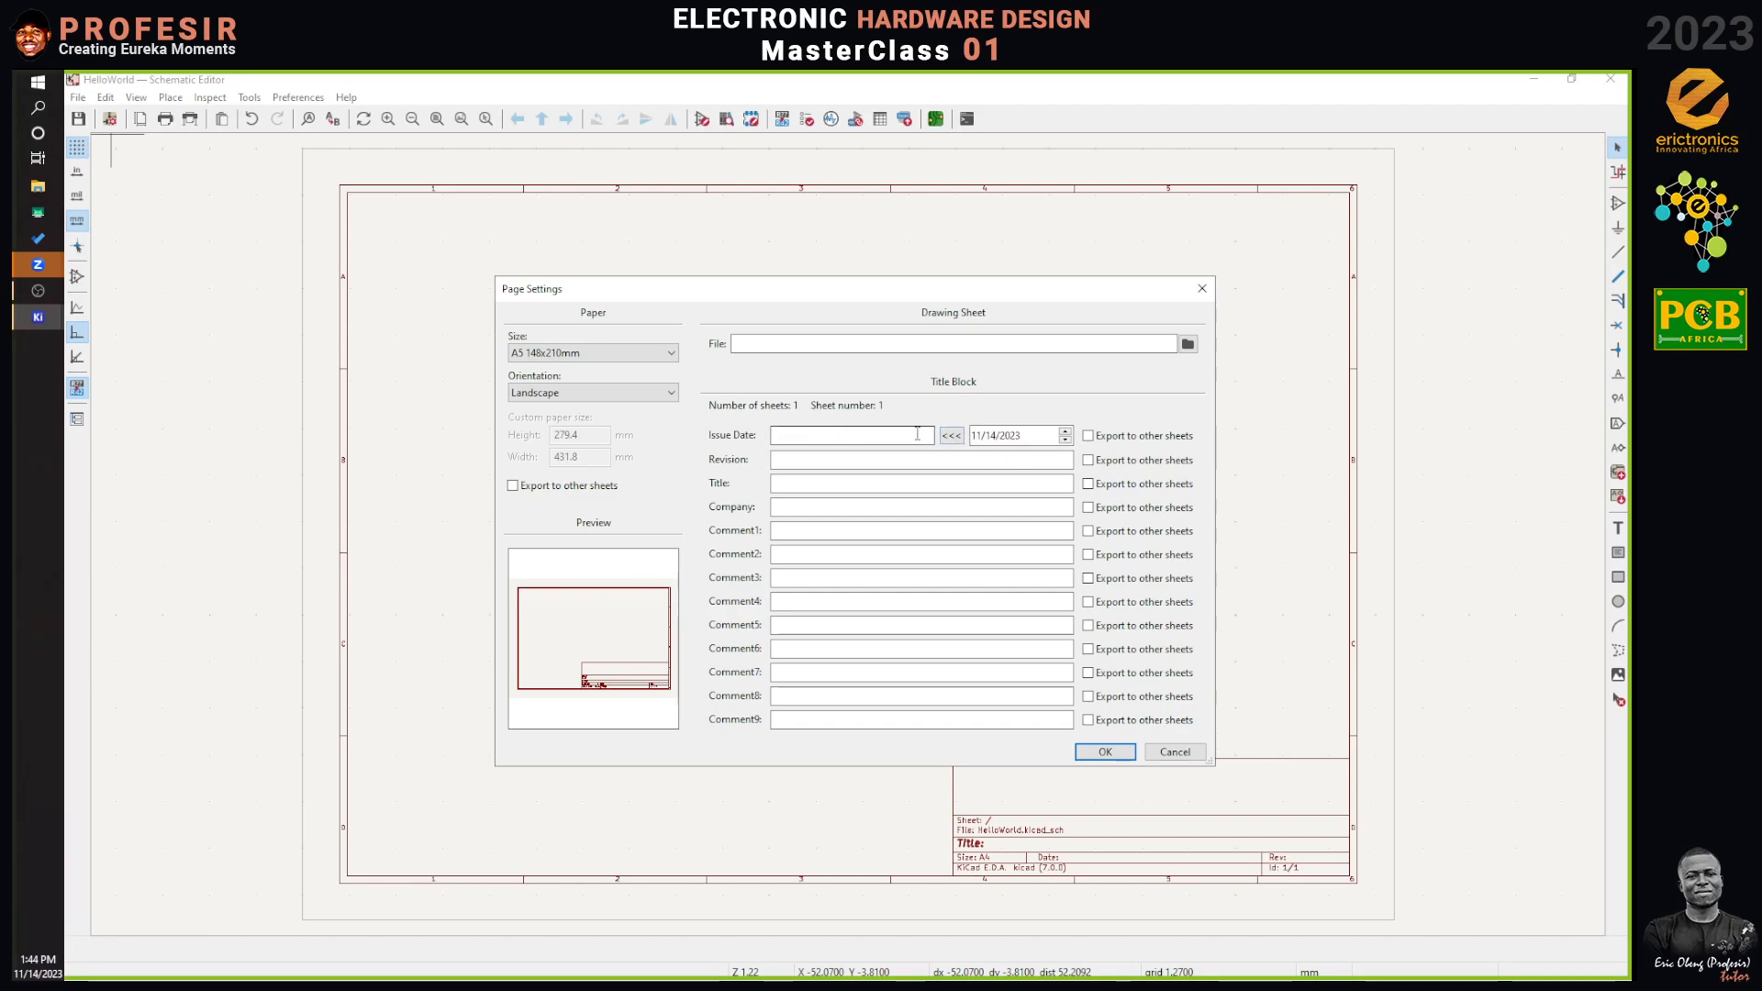
Fill in the title block's issue date as 2023-11-14 and its revision as 1.0.0.
click(952, 437)
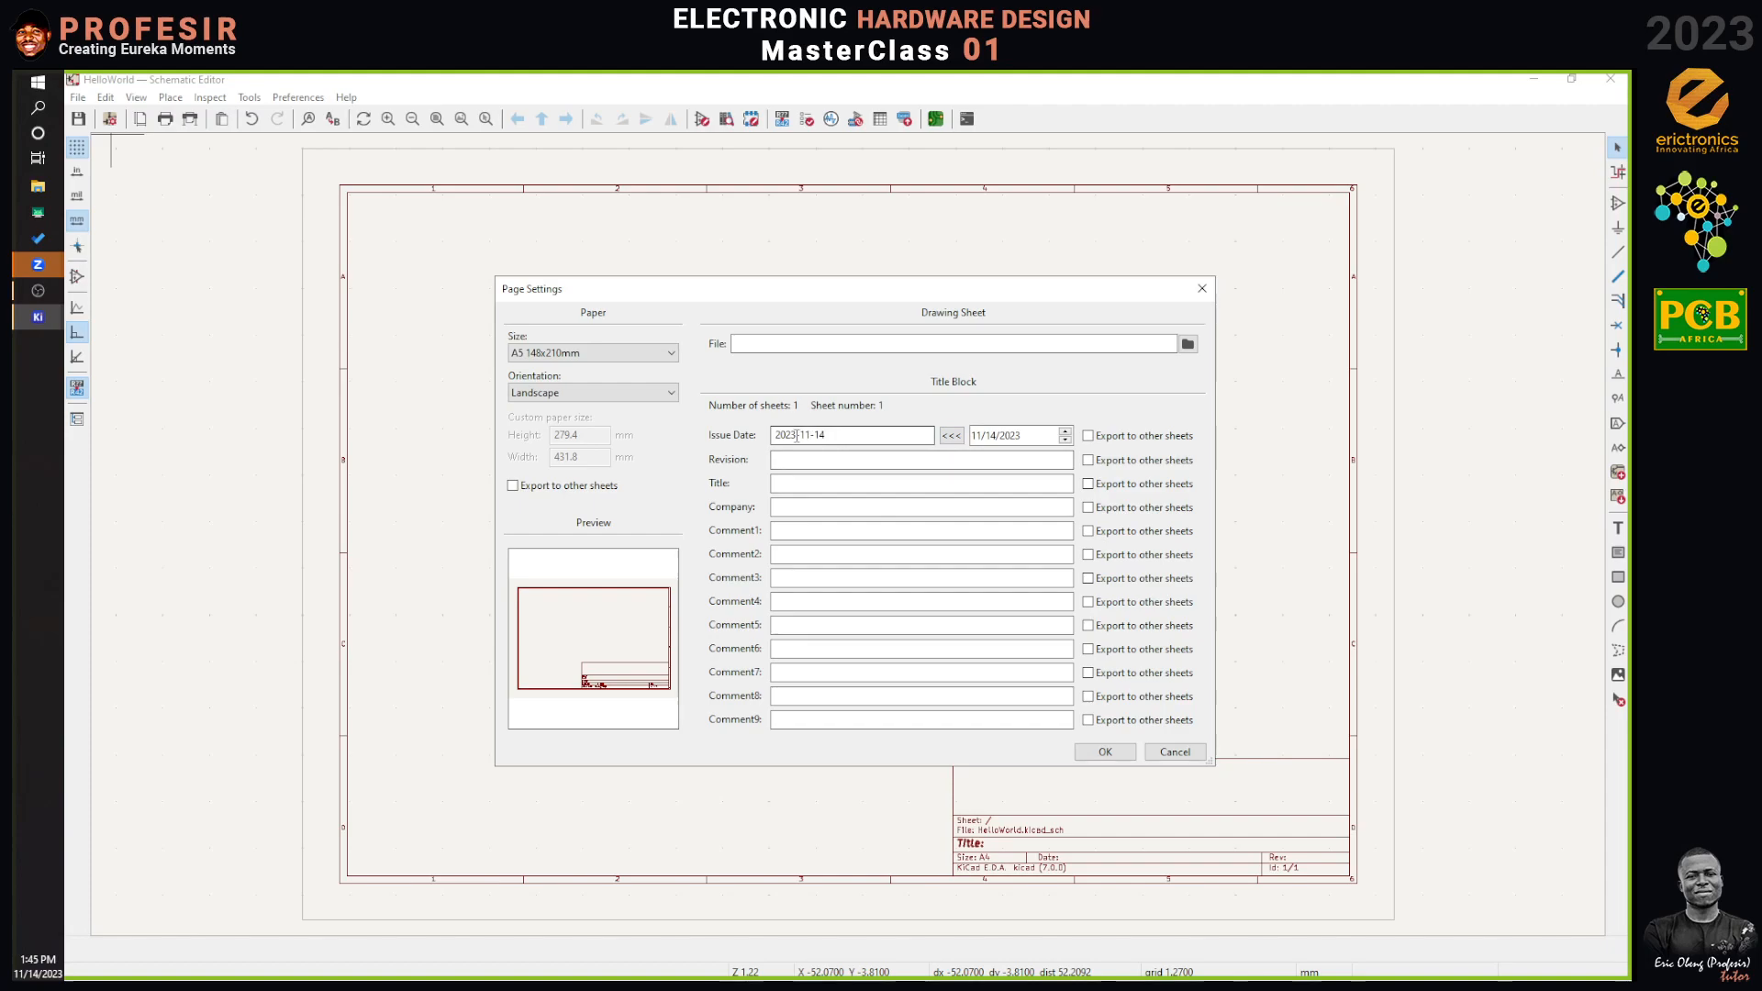
click(981, 461)
text(V)
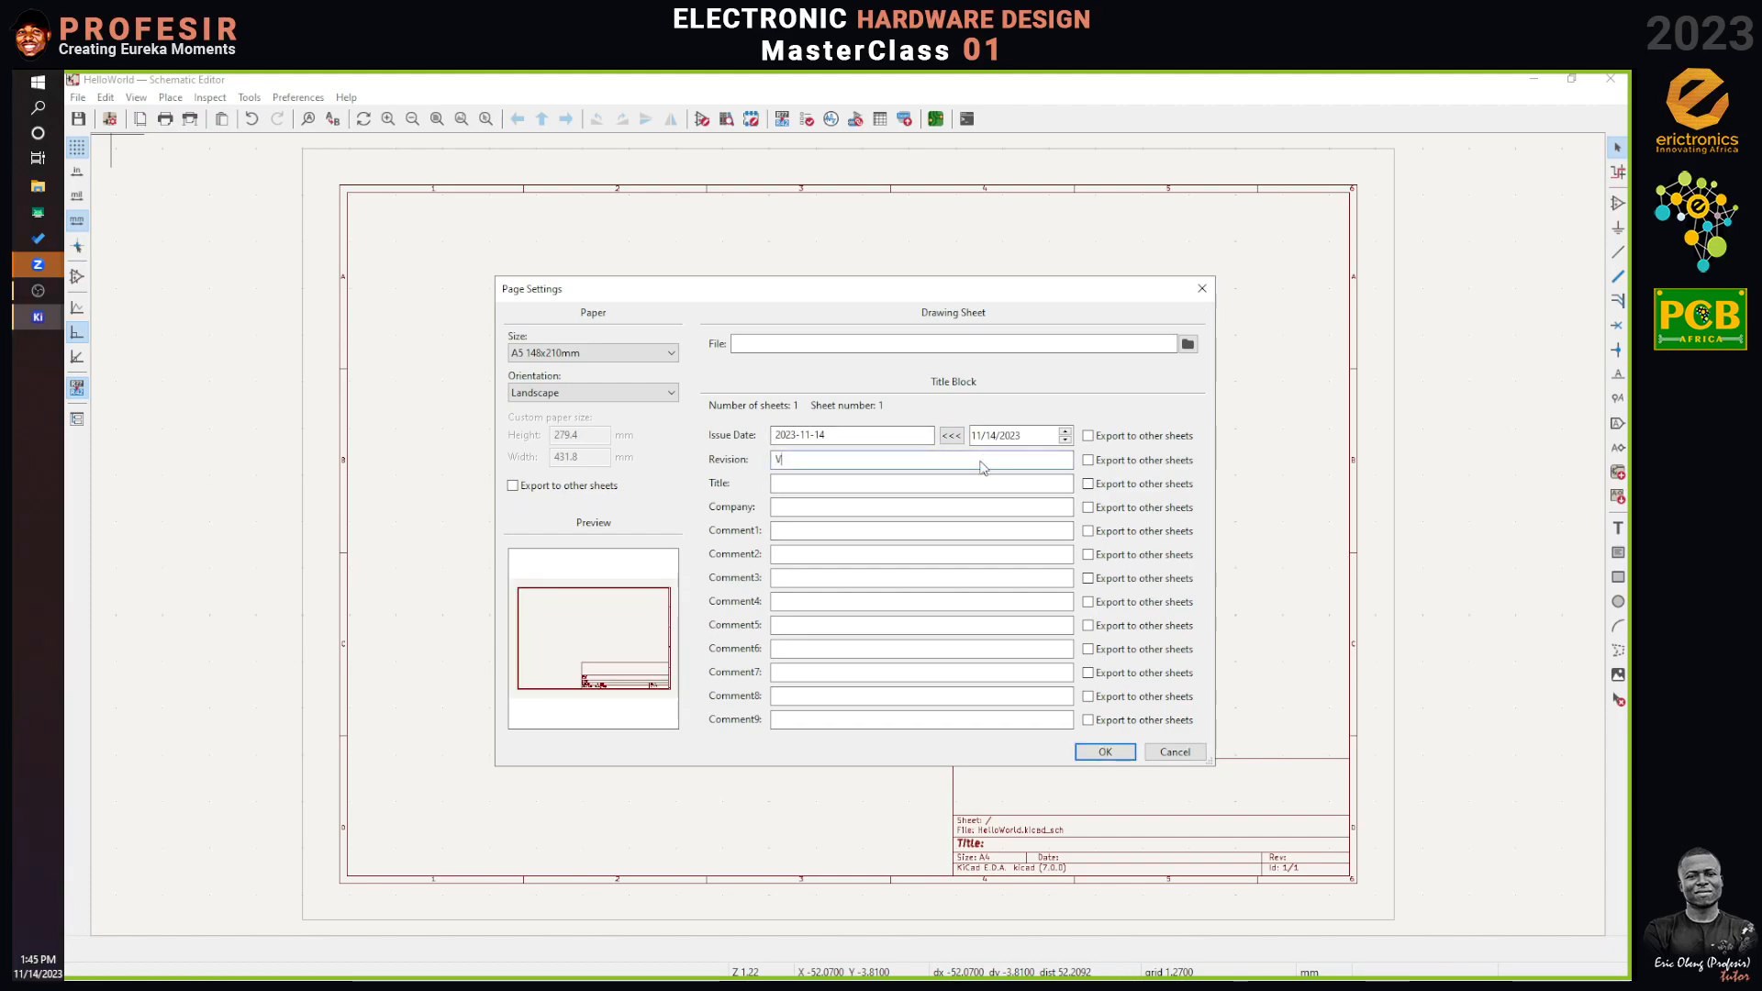
text(1)
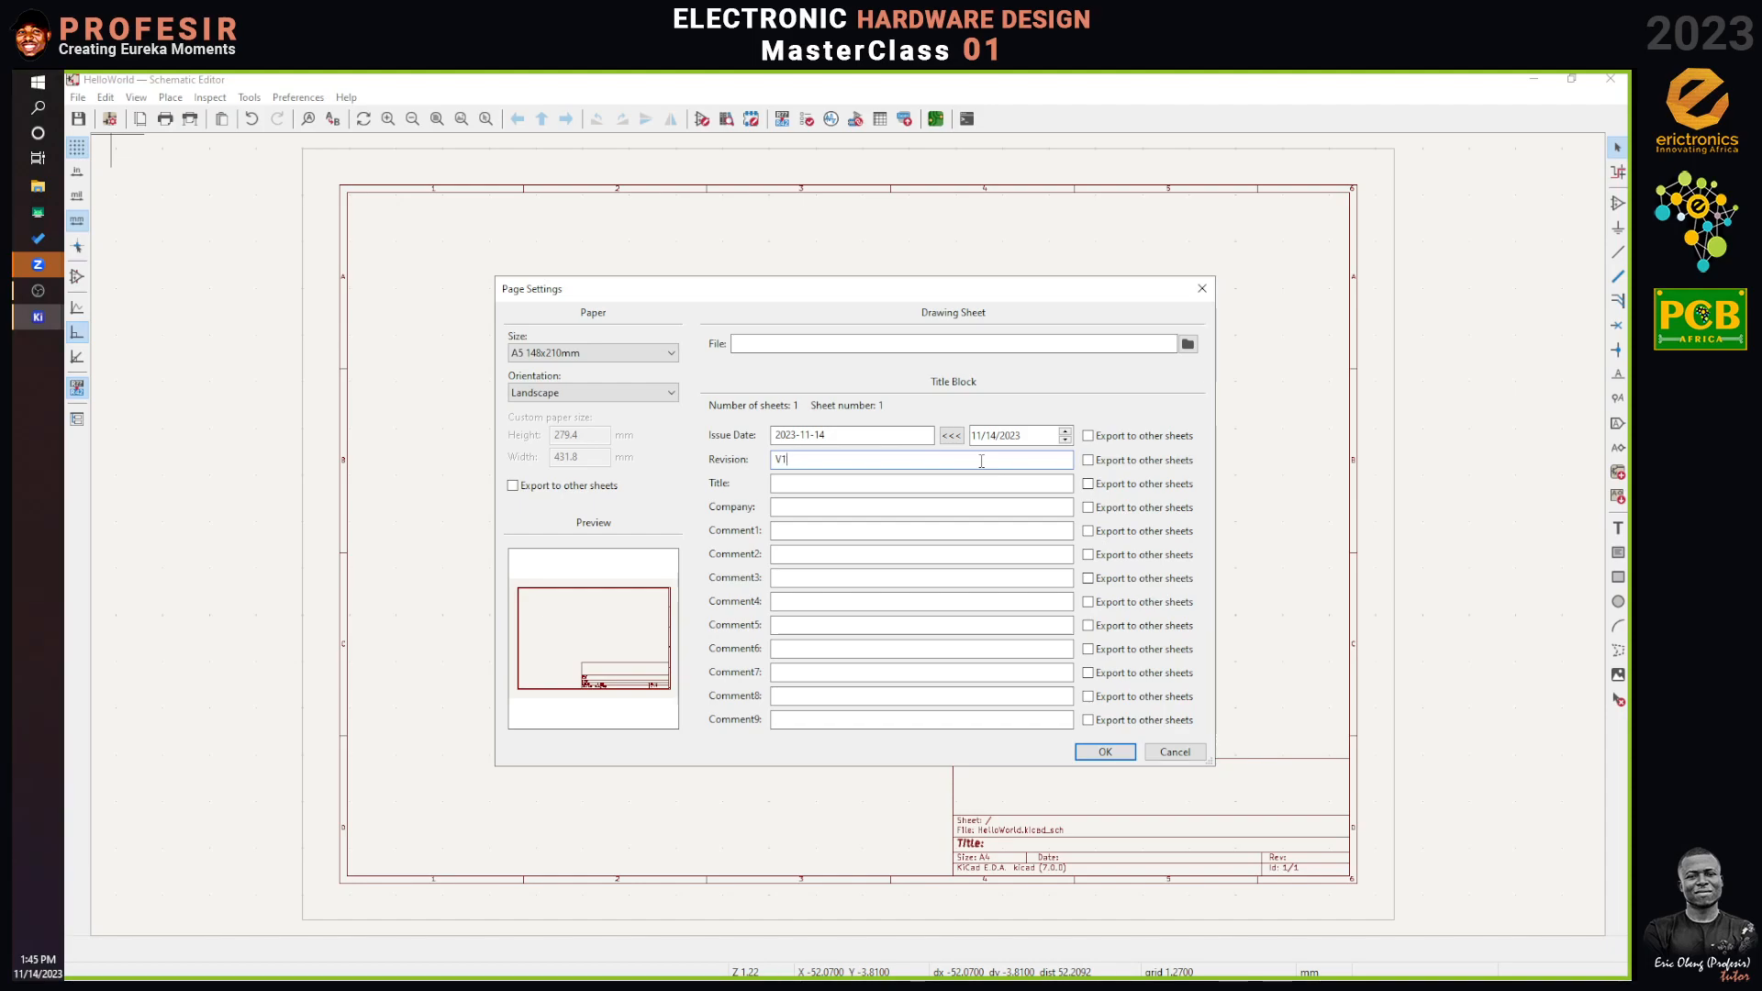
key(BackSpace)
key(BackSpace)
text(1.0.0)
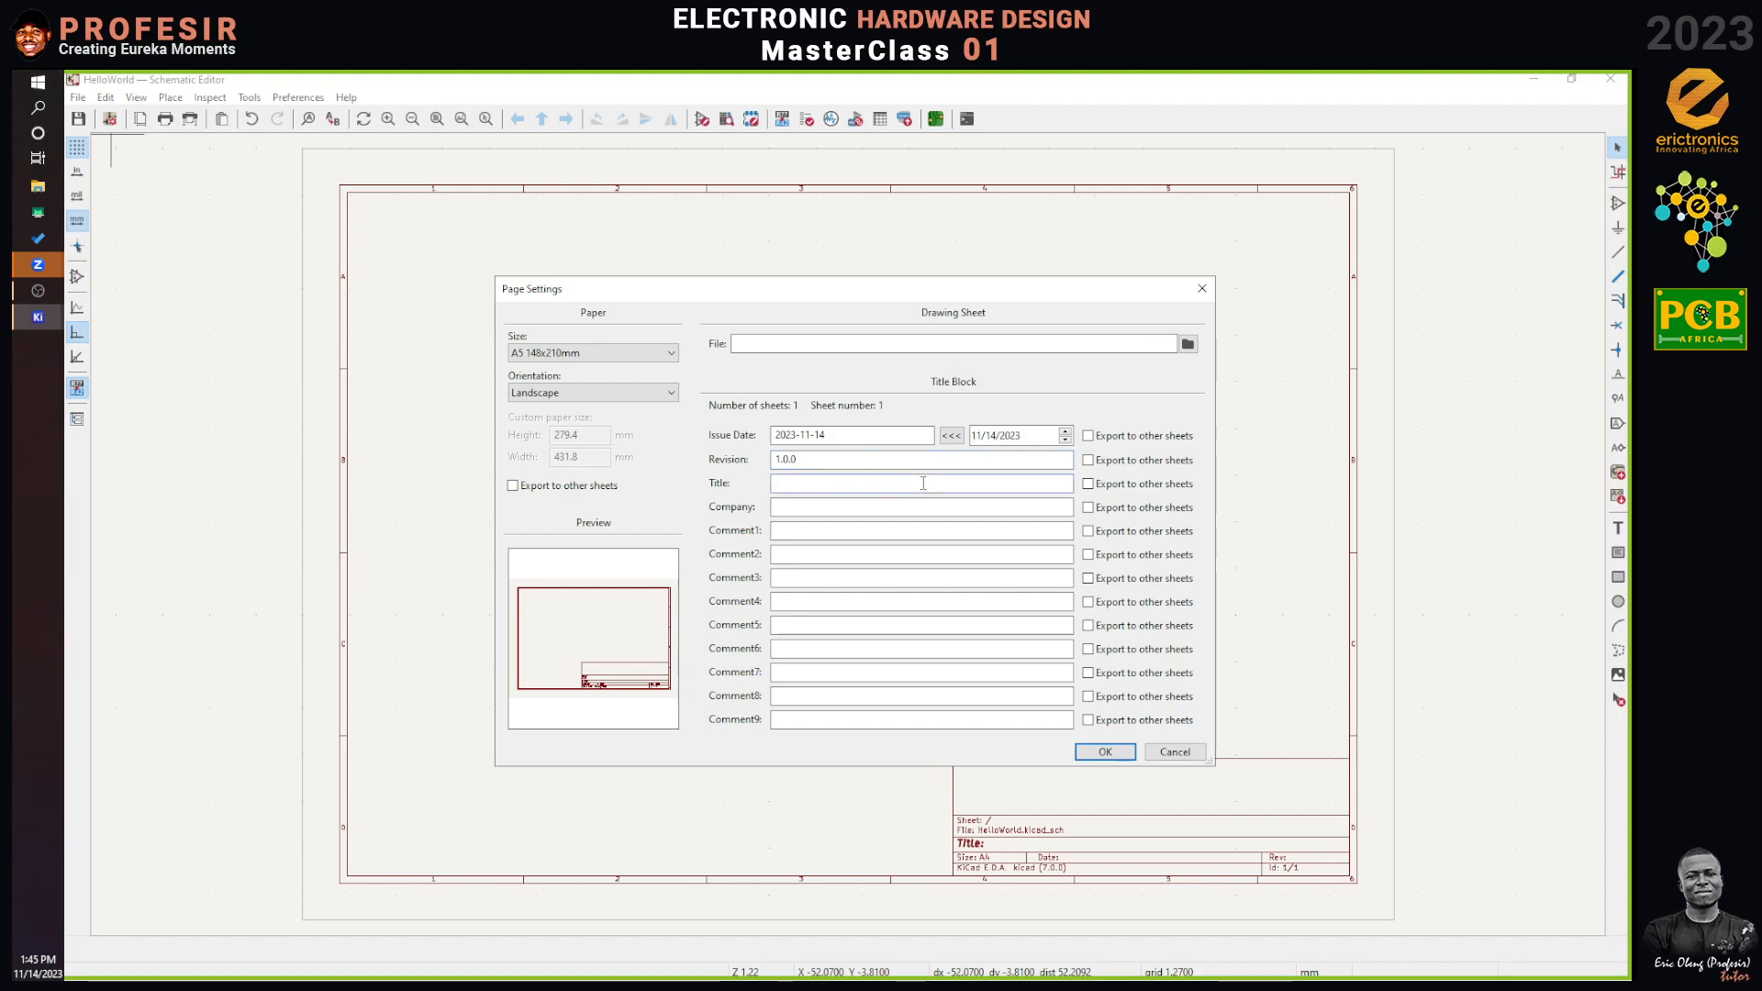
Enter Garage Lamp as the title and Erictronics as the company in the title block.
text(Garage Lamp)
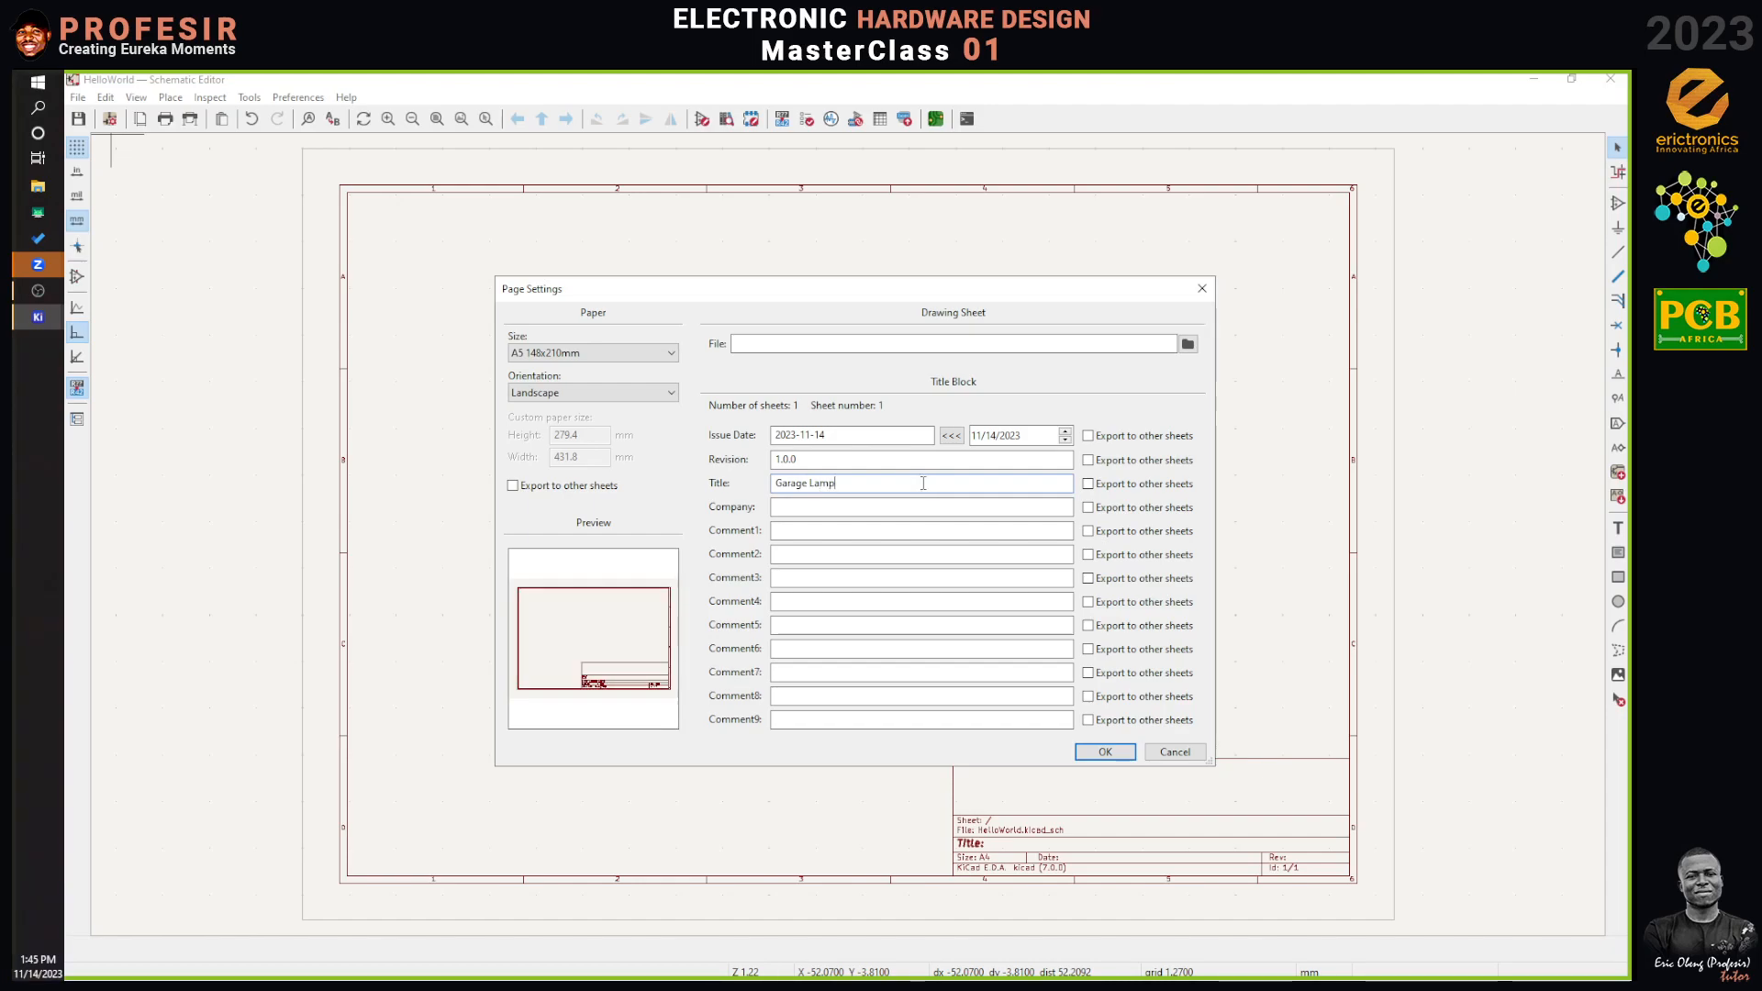
click(914, 511)
text(Erictronics)
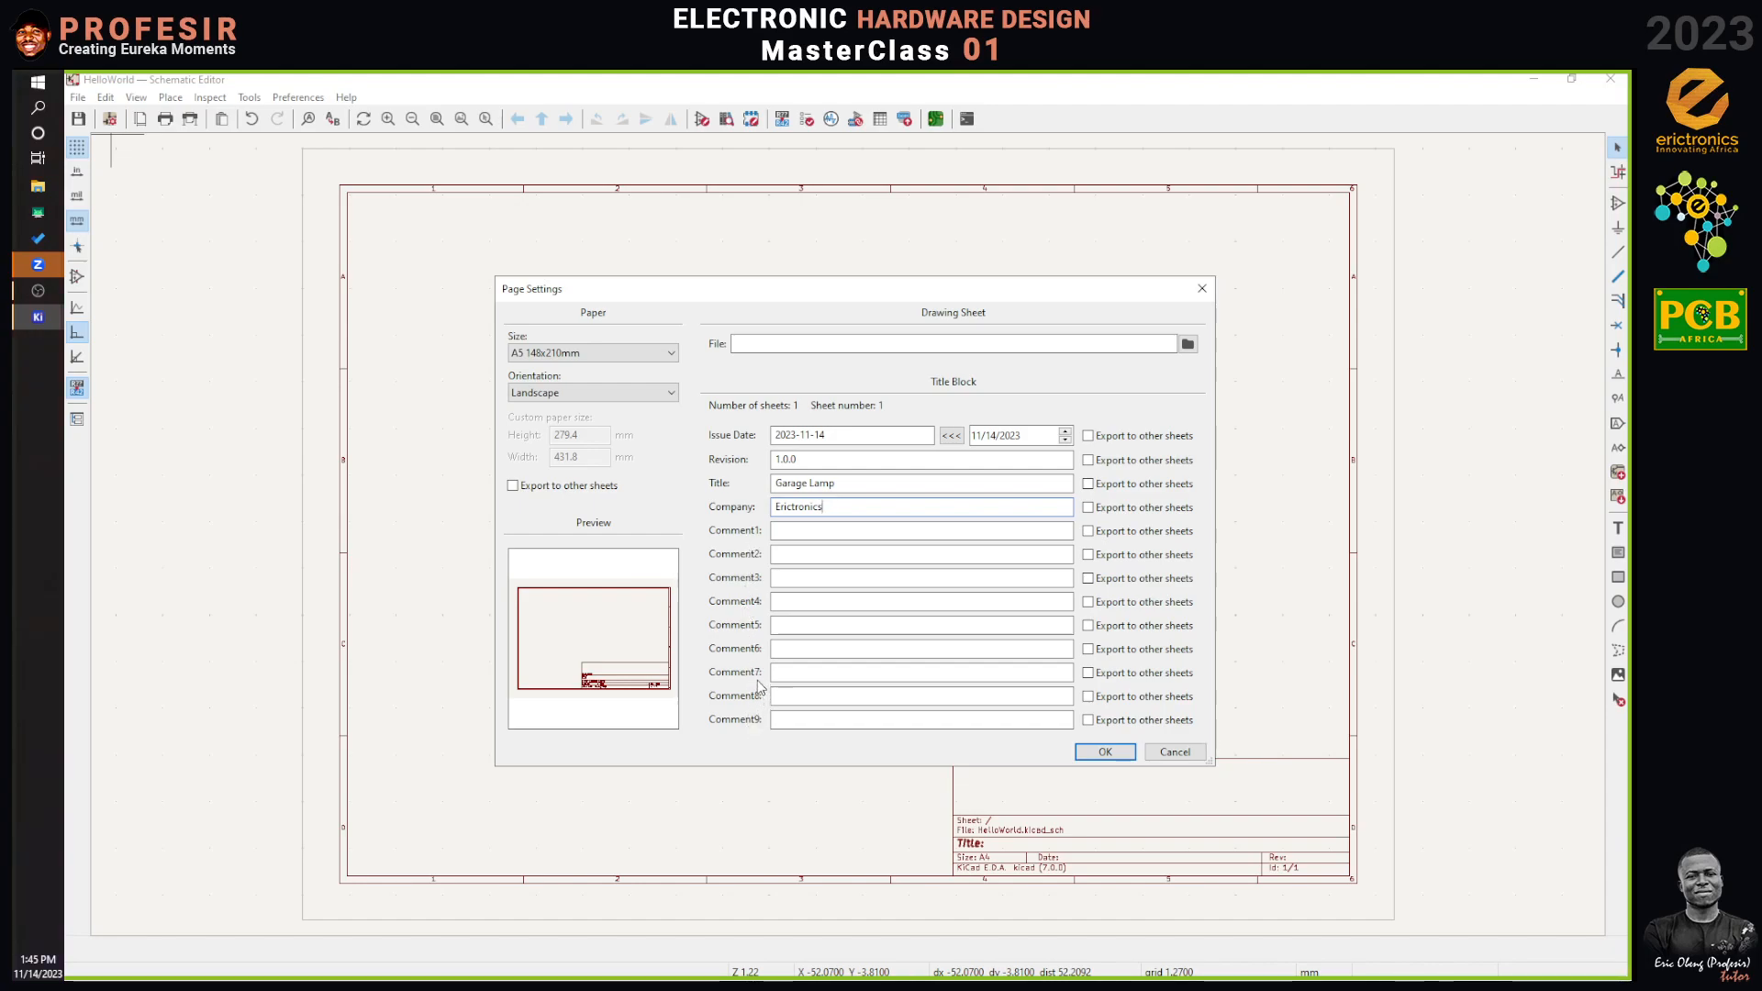
Fill Comment1 through Comment4 of the title block with the sample texts c1, c2, c3 and c4.
click(818, 531)
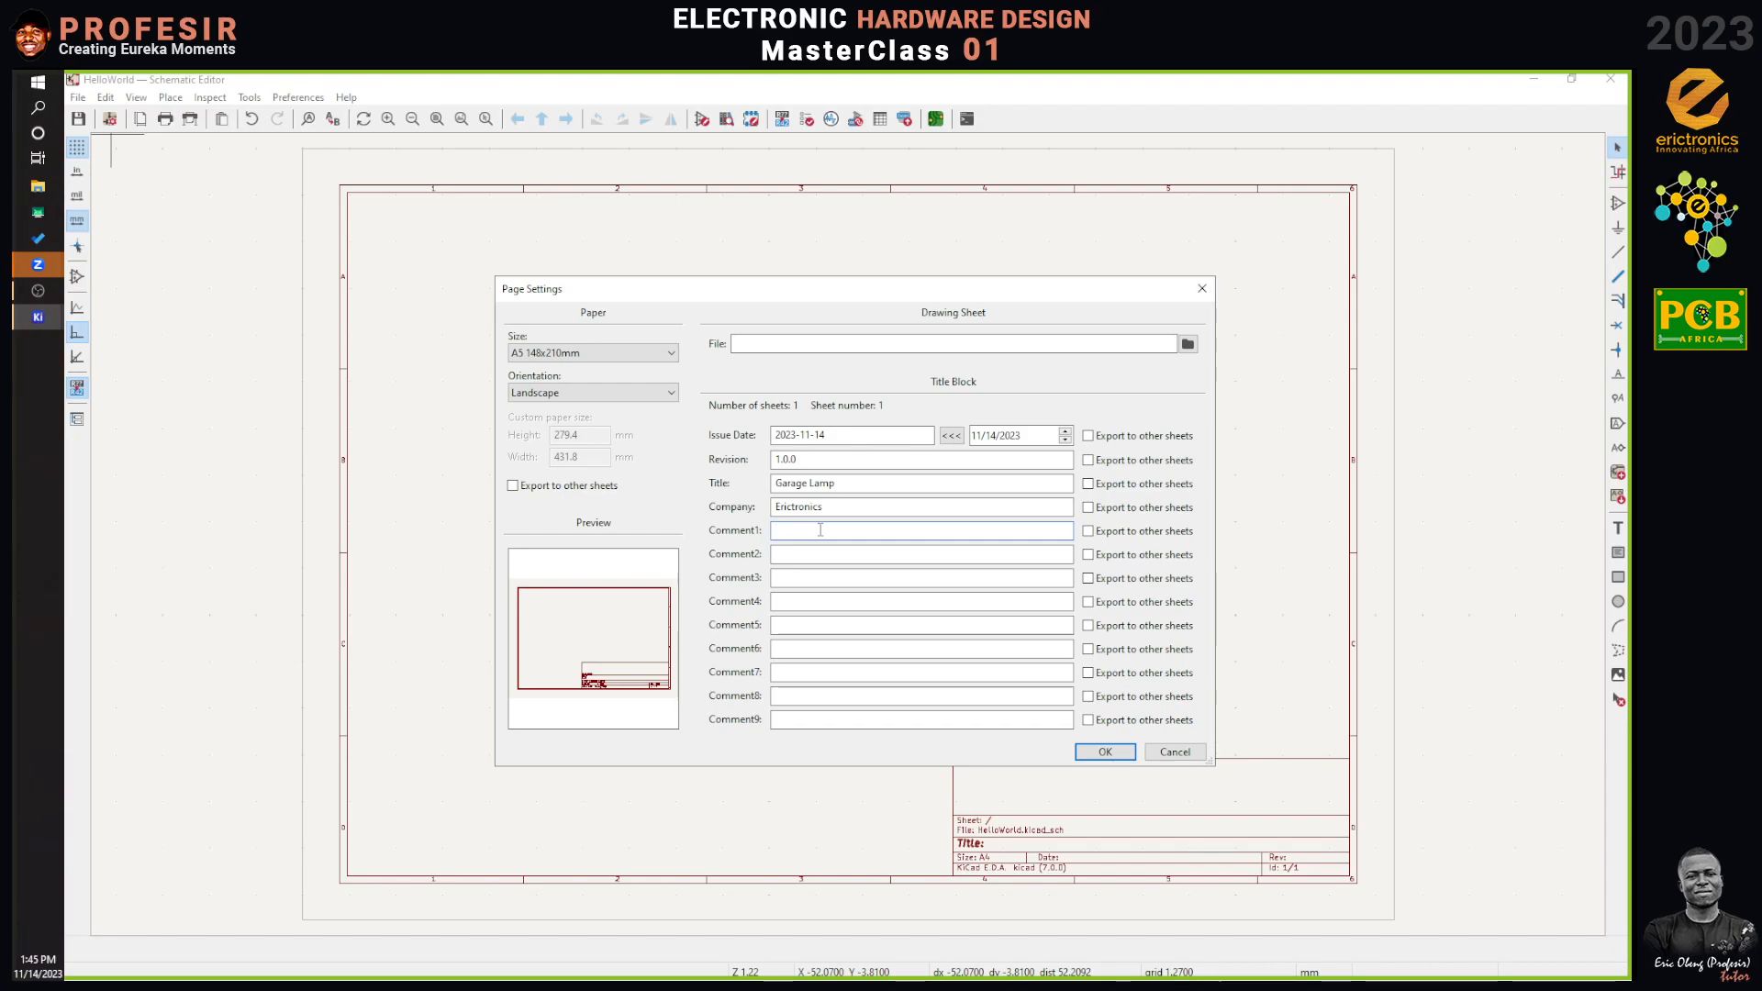
text(c1)
click(822, 554)
text(c2)
click(834, 577)
text(c3)
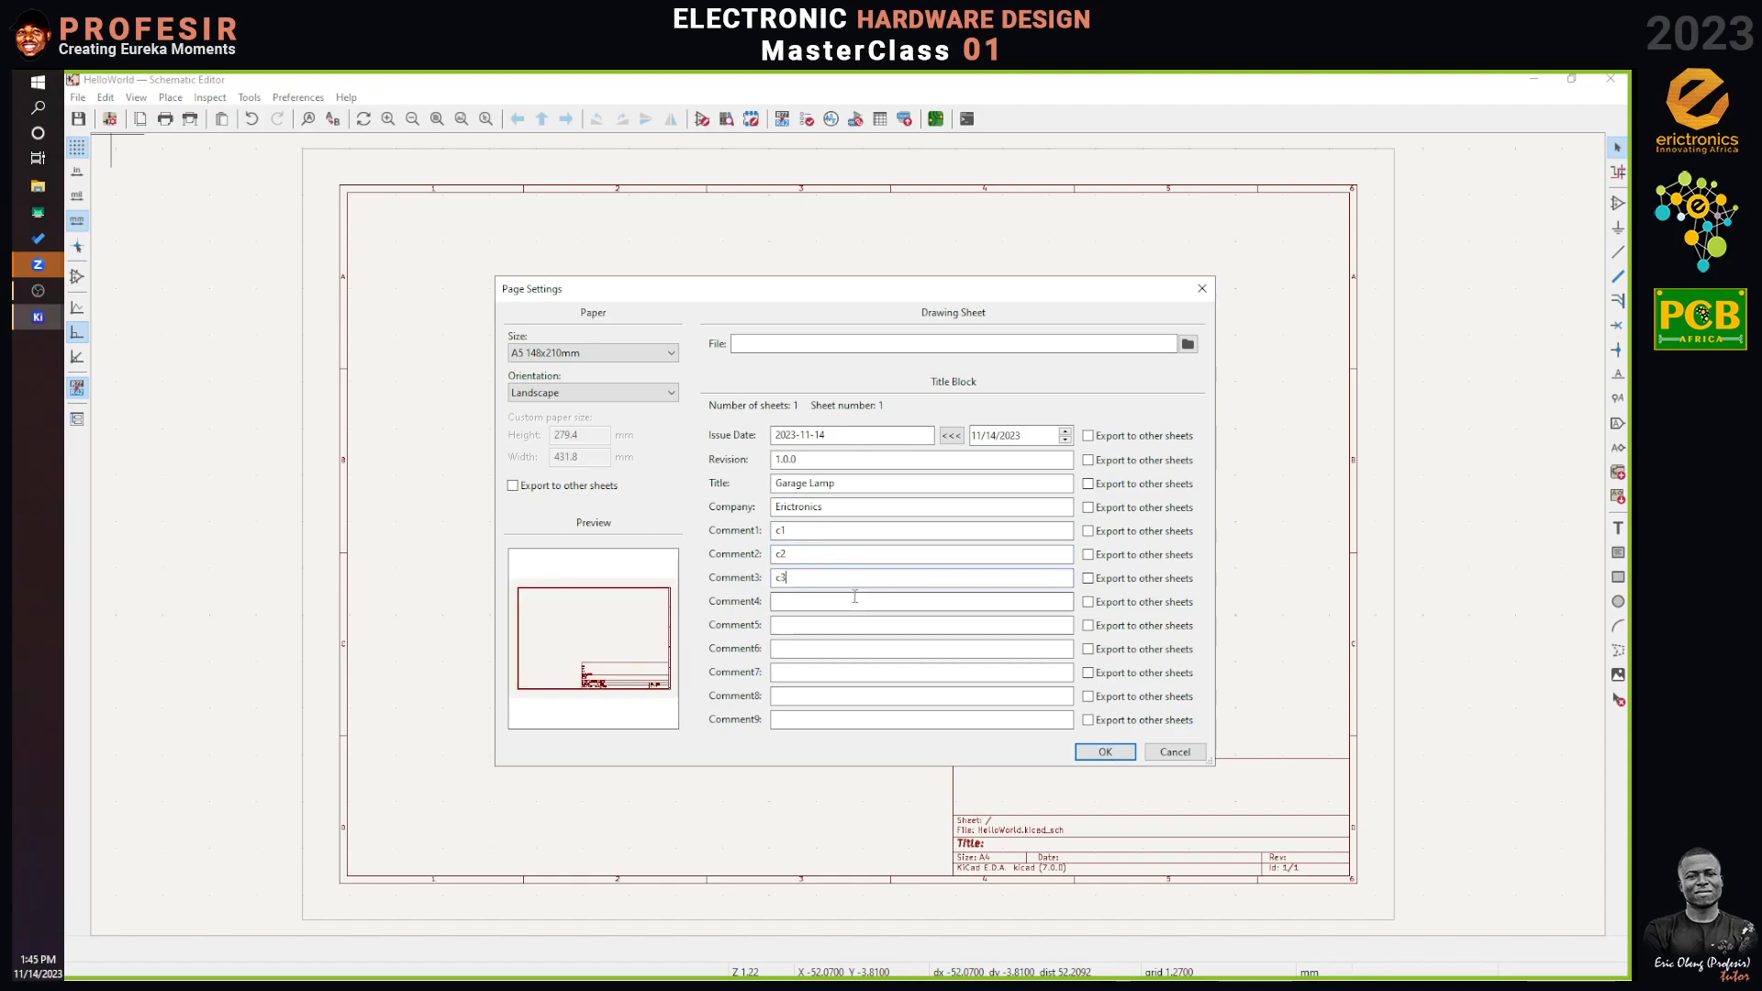
click(855, 599)
text(c4)
Enter c9, c8 and c7 in Comment9, Comment8 and Comment7, and apply the page settings to the sheet.
click(843, 715)
text(c9)
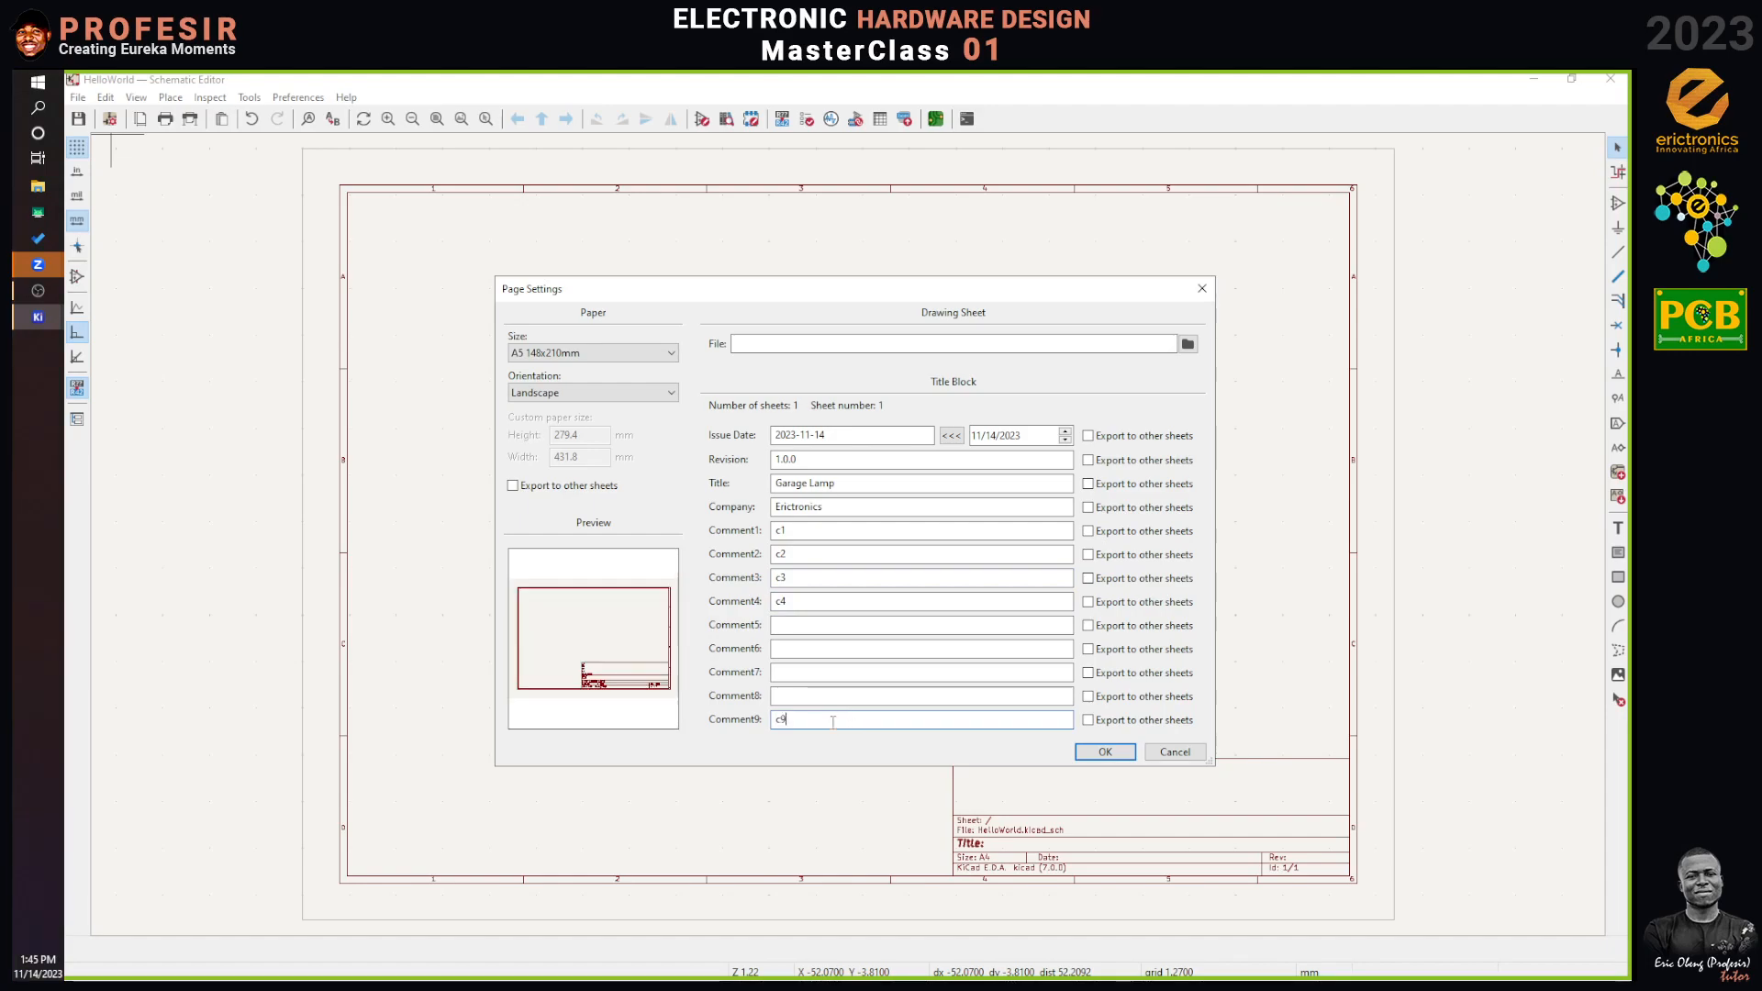
click(850, 698)
text(c8)
click(862, 674)
text(c7)
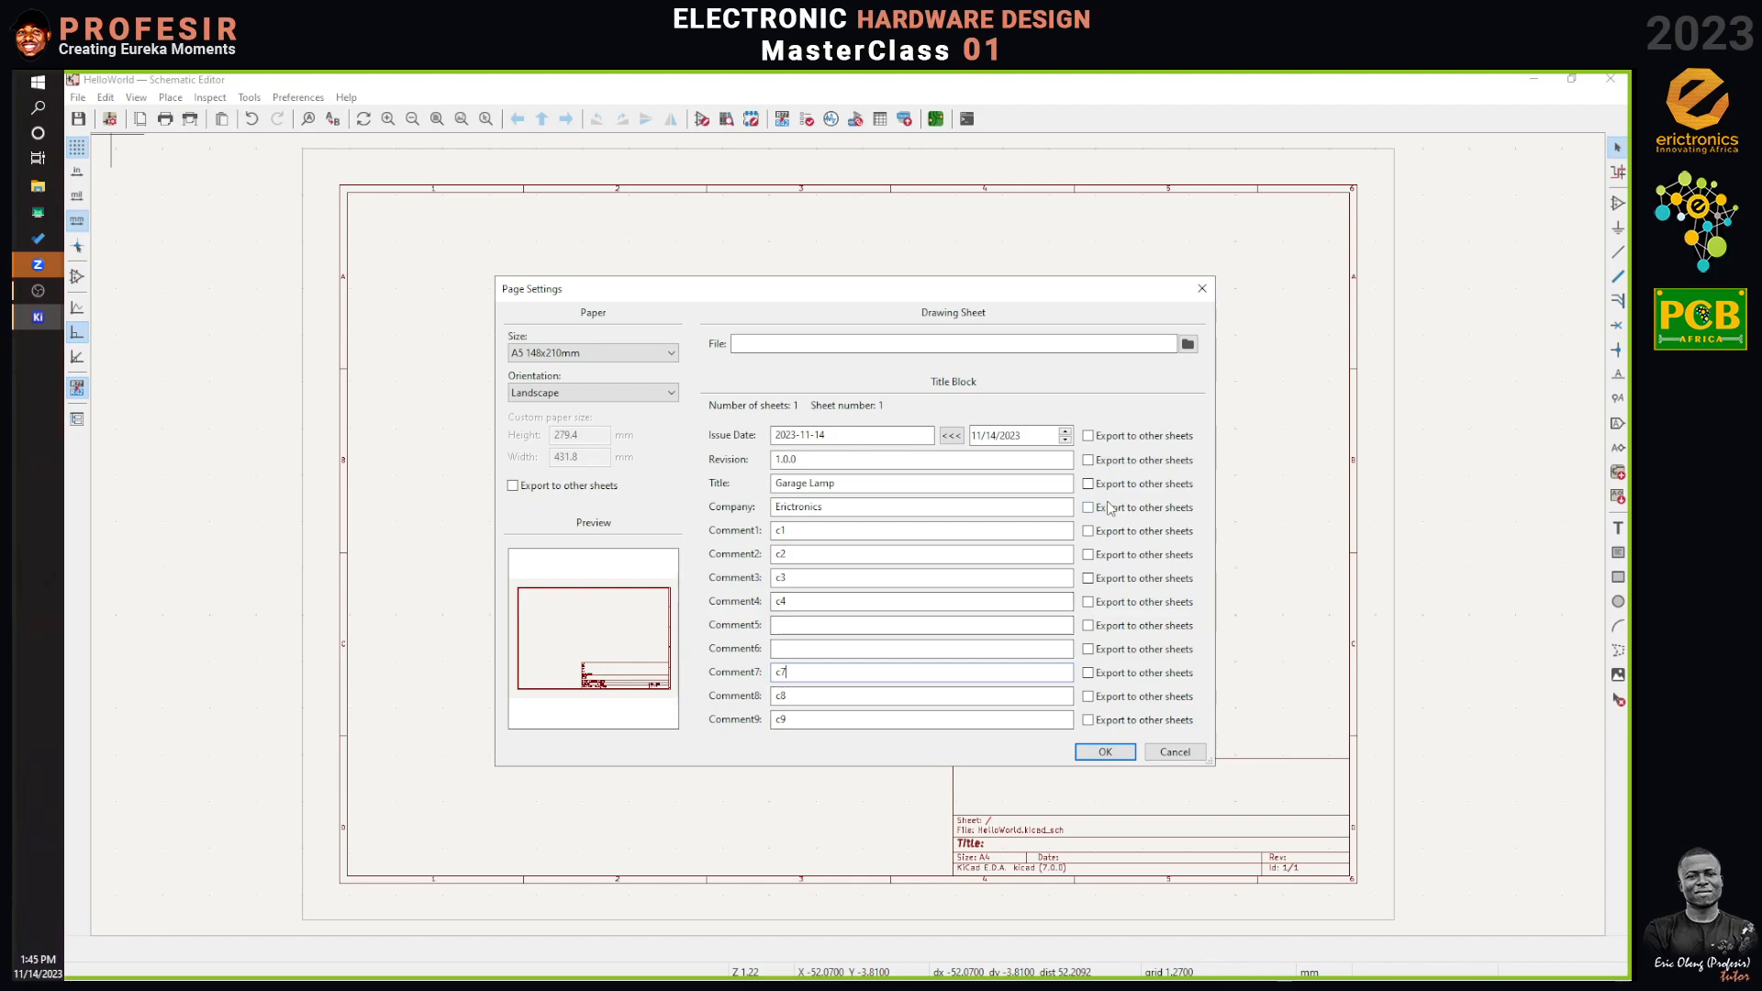
click(1105, 752)
click(1105, 753)
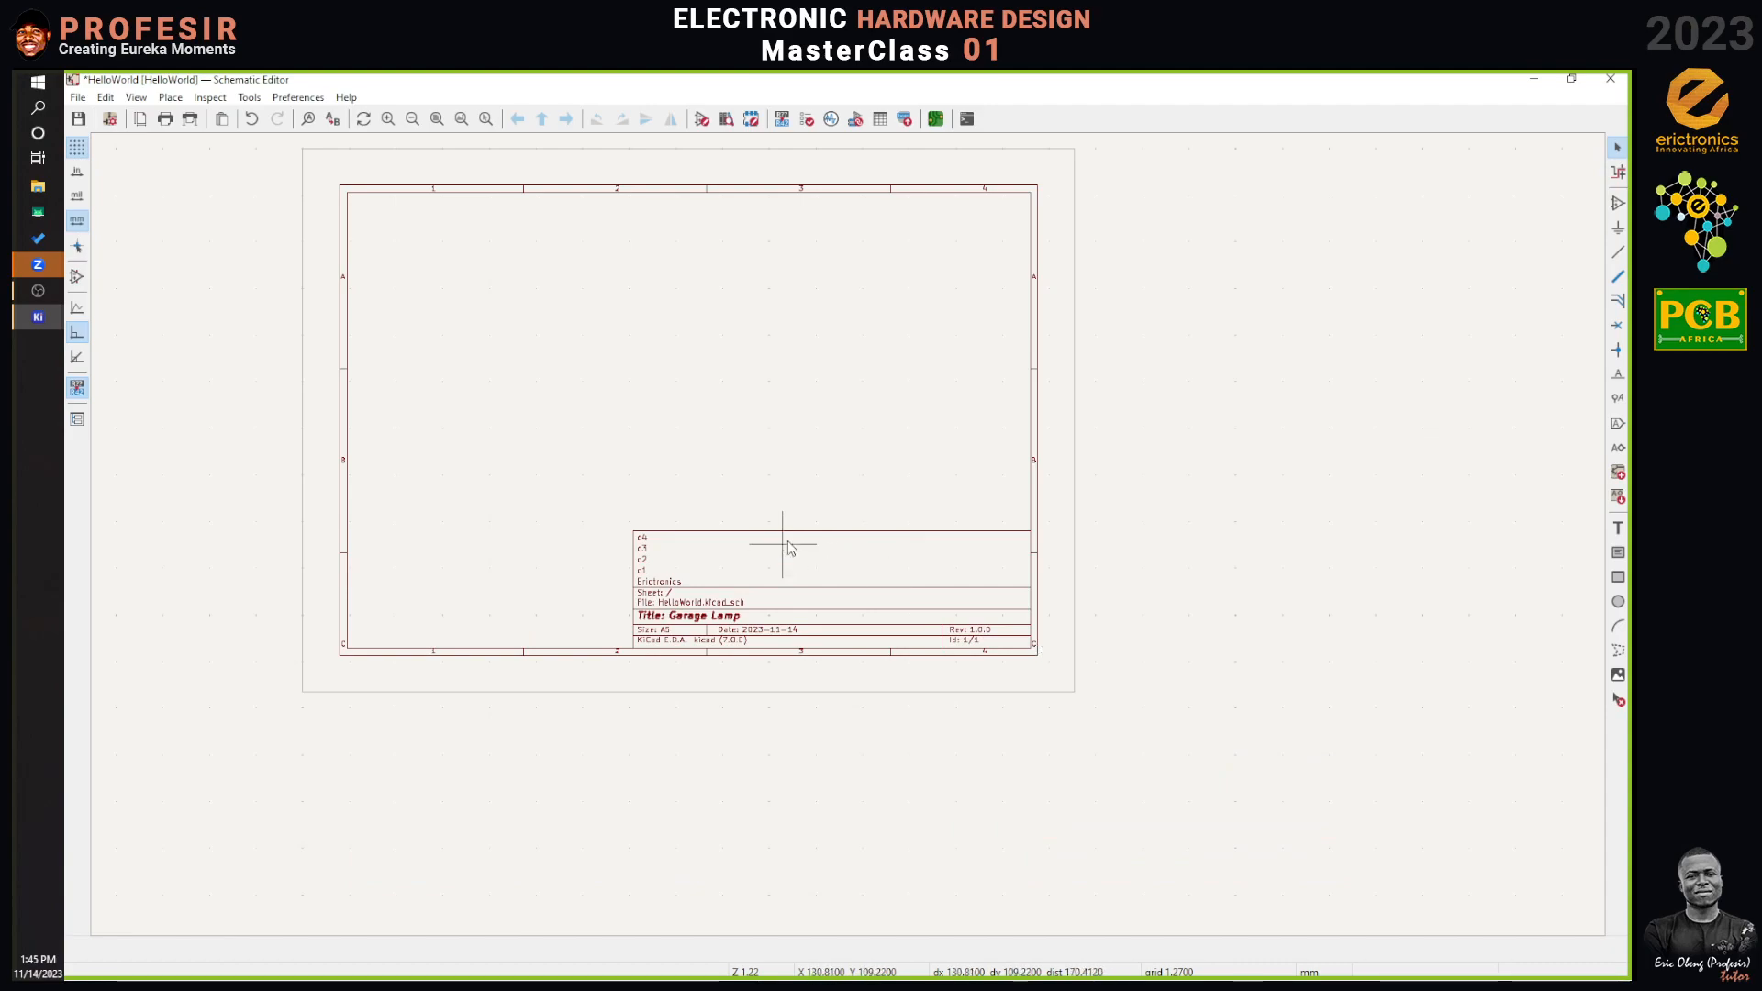
Check the comment lines in the sheet's title block, and clear Comment1 through Comment4 in the page settings.
scroll(789, 548, up, 2)
scroll(858, 530, up, 1)
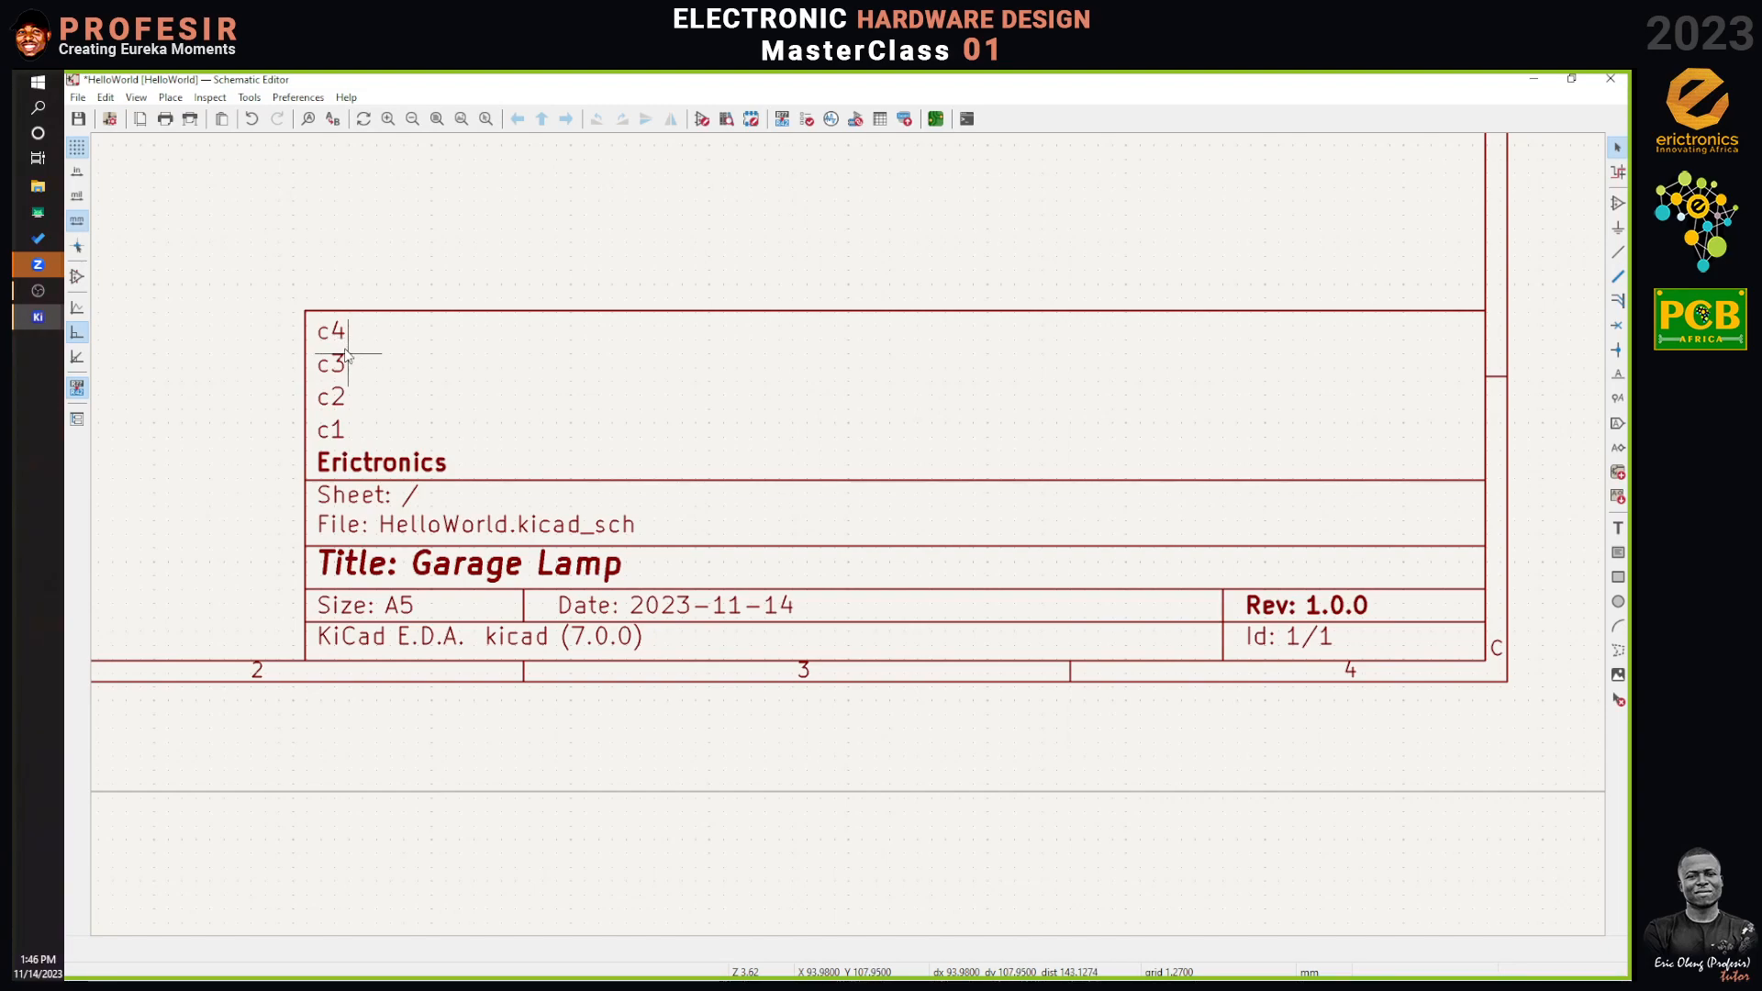
scroll(845, 523, down, 5)
scroll(838, 514, up, 3)
scroll(848, 540, up, 3)
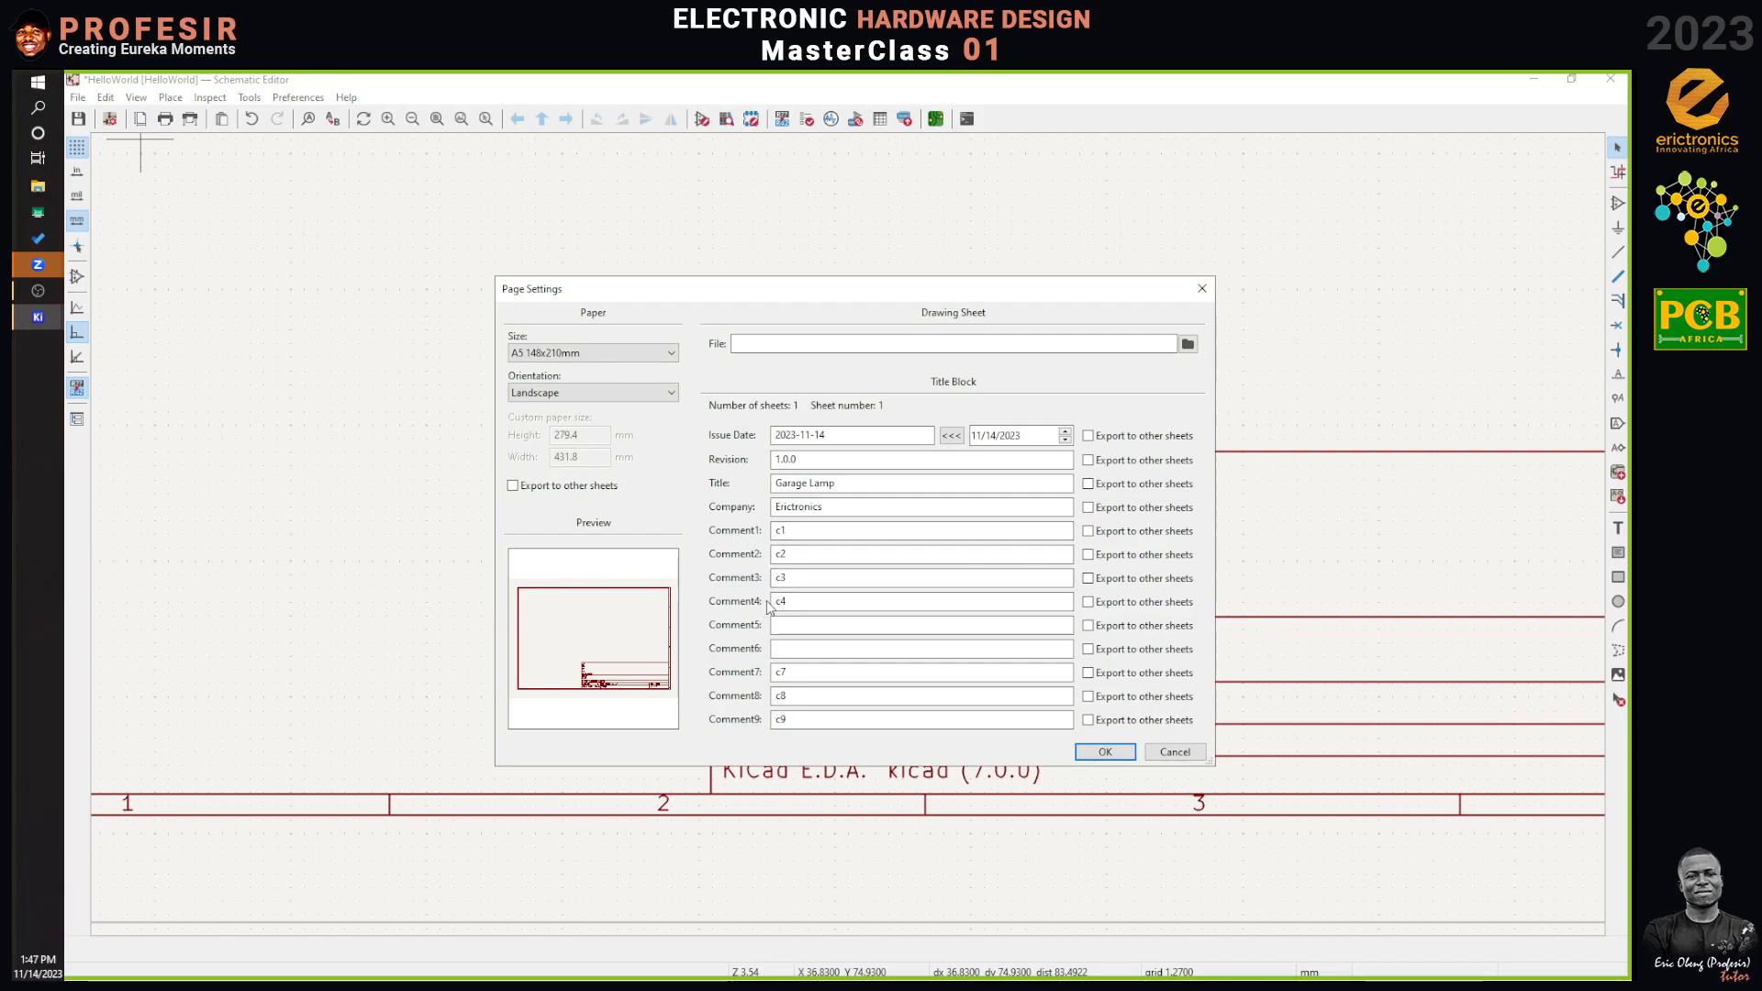
double_click(780, 601)
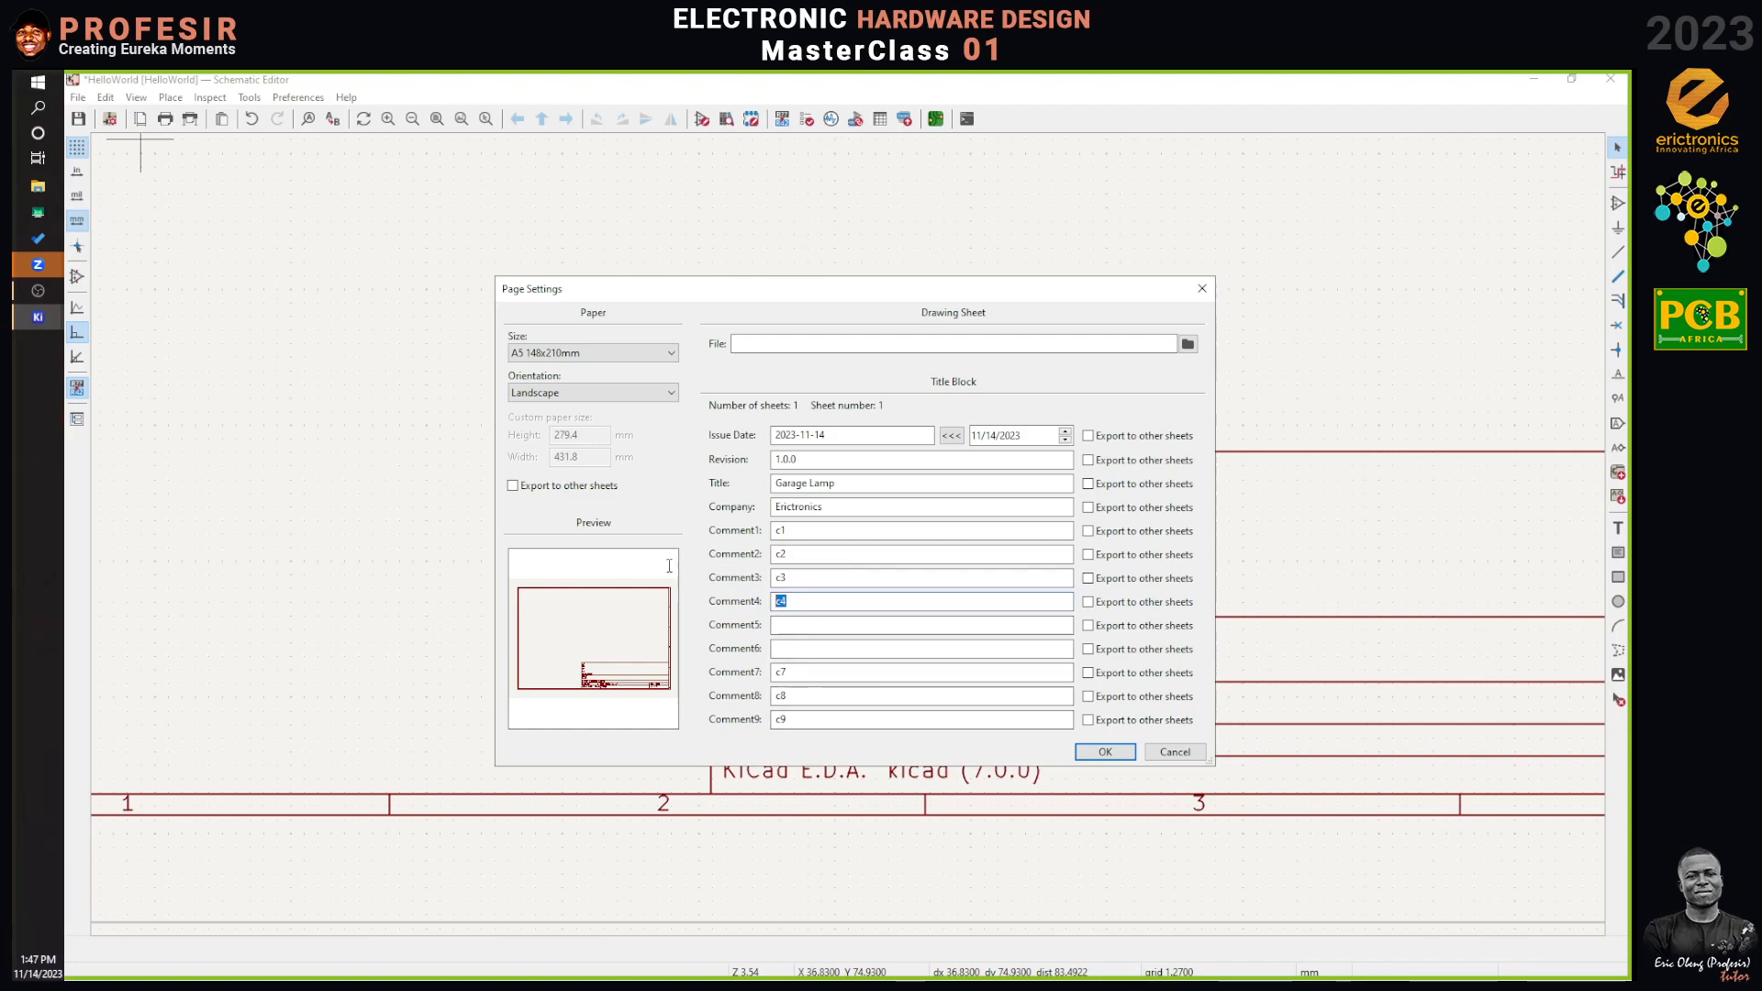
key(BackSpace)
key(BackSpace)
key(shift+Tab)
key(BackSpace)
key(shift+Tab)
key(BackSpace)
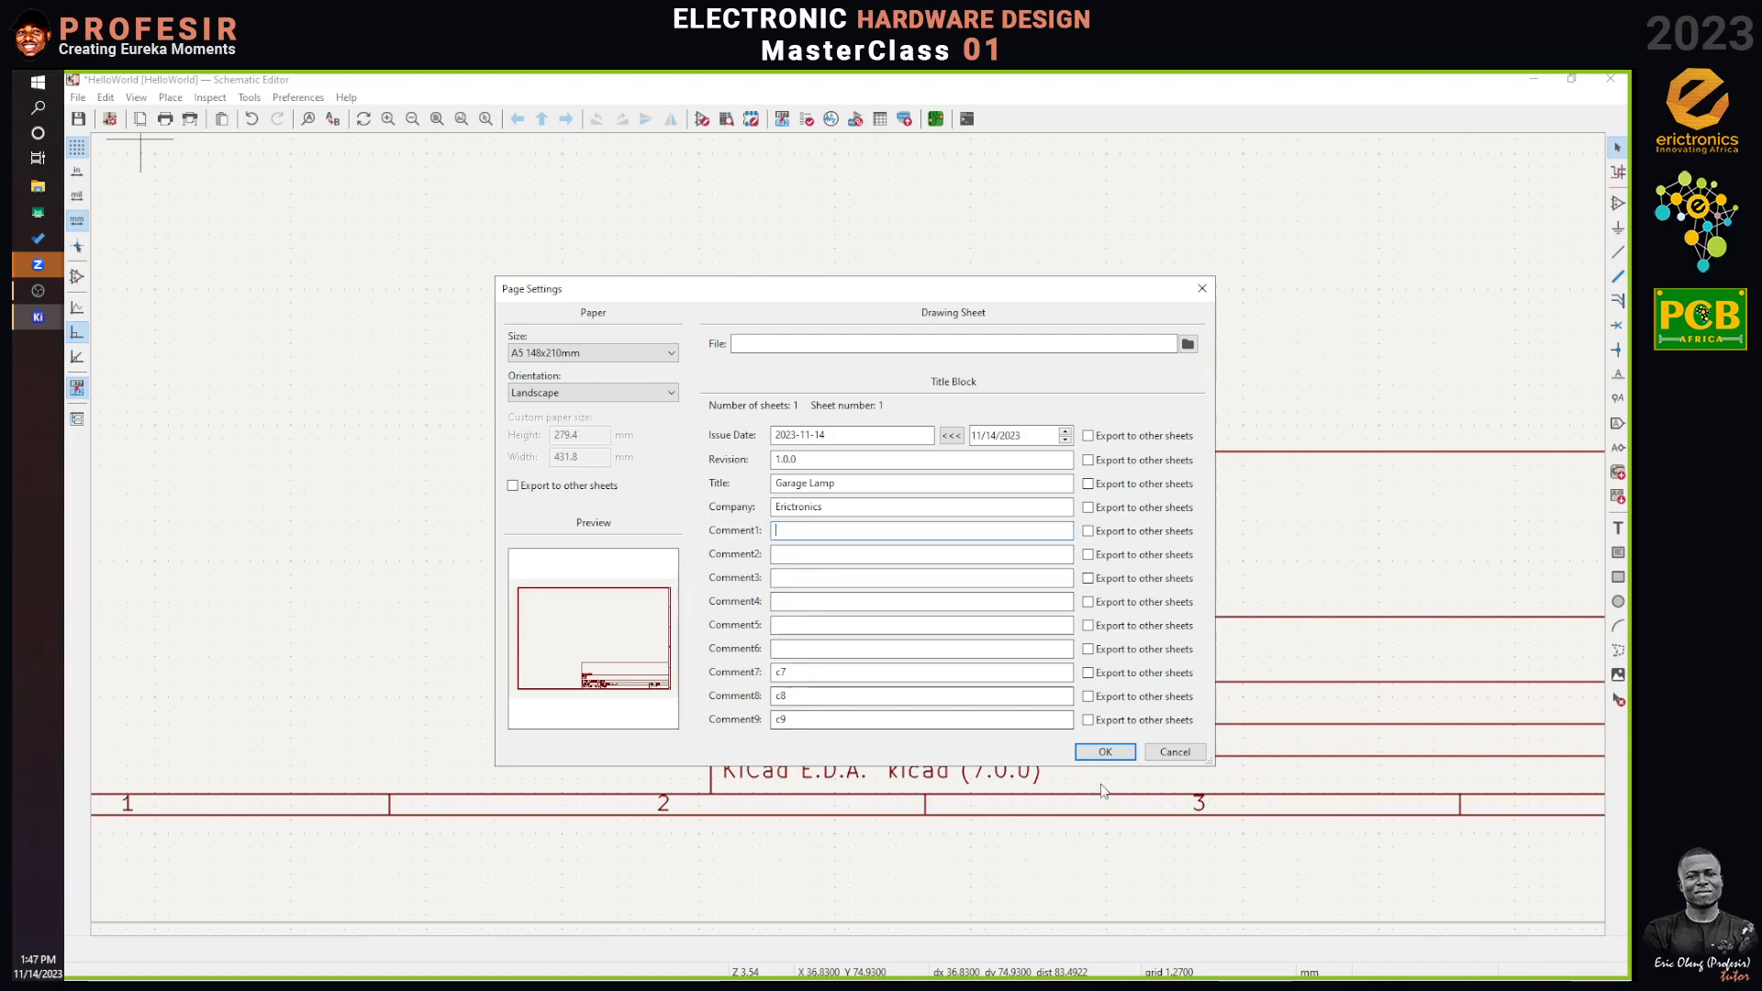
click(1104, 751)
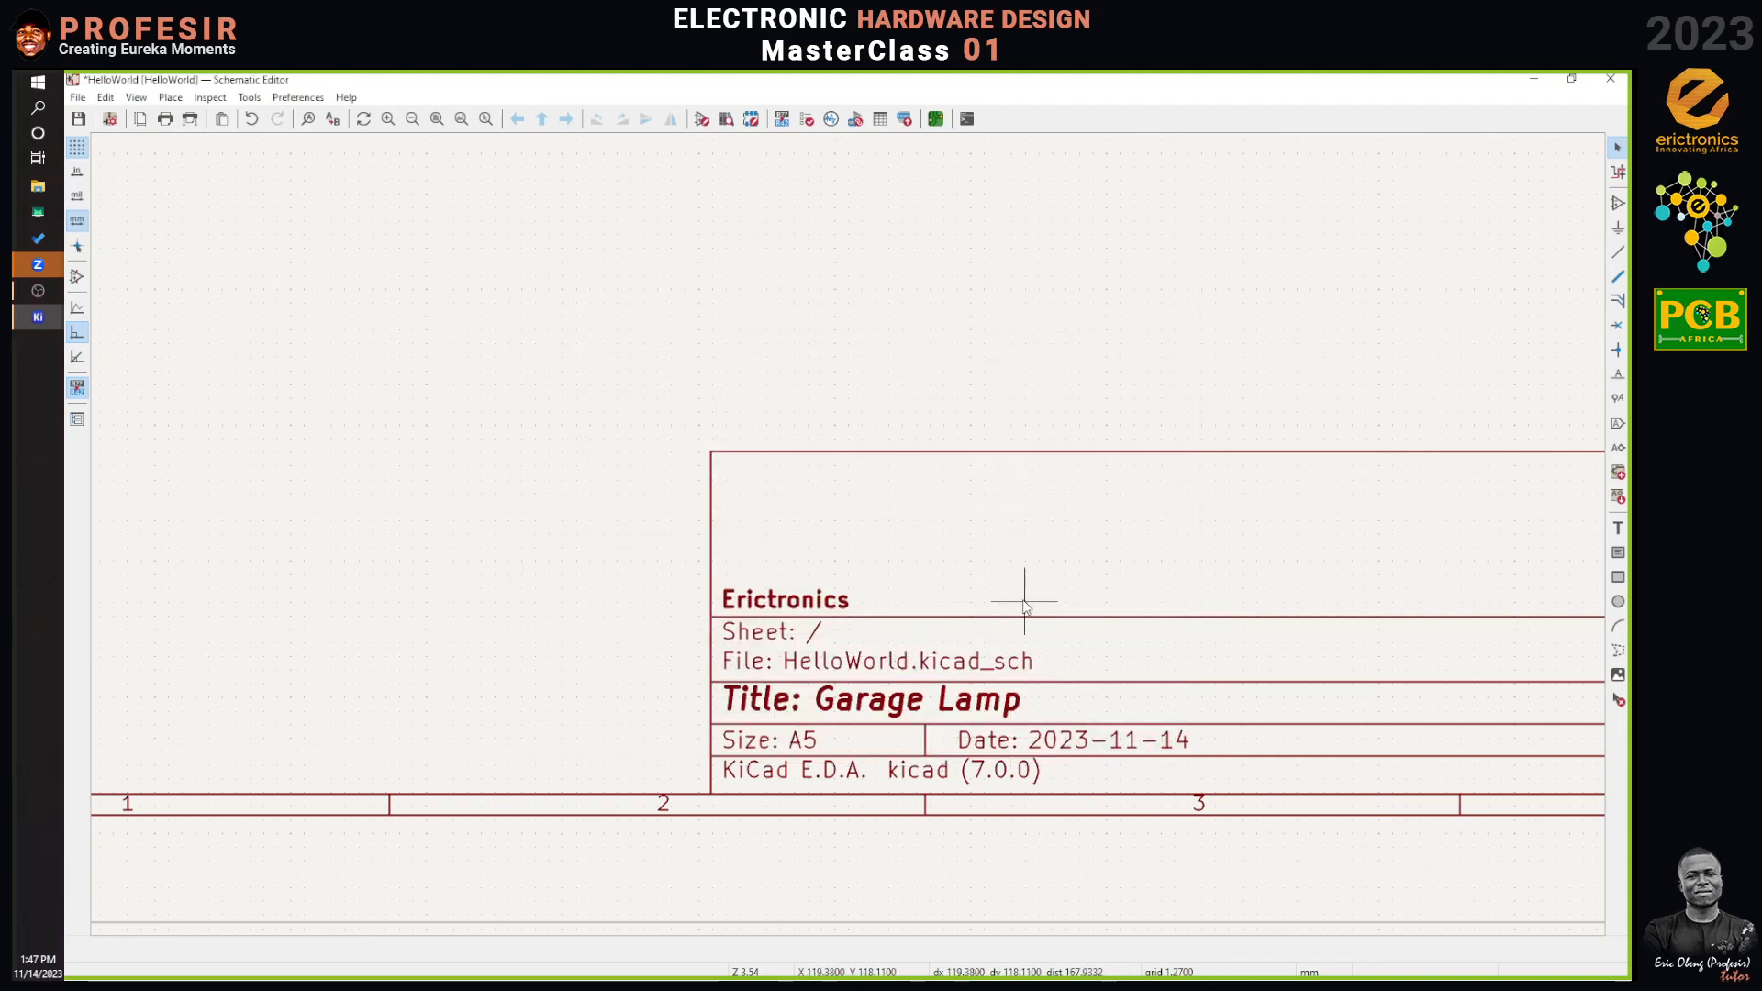
Reopen the page settings and enter the author's name in Comment4, preceded by "Author:".
scroll(1023, 587, down, 3)
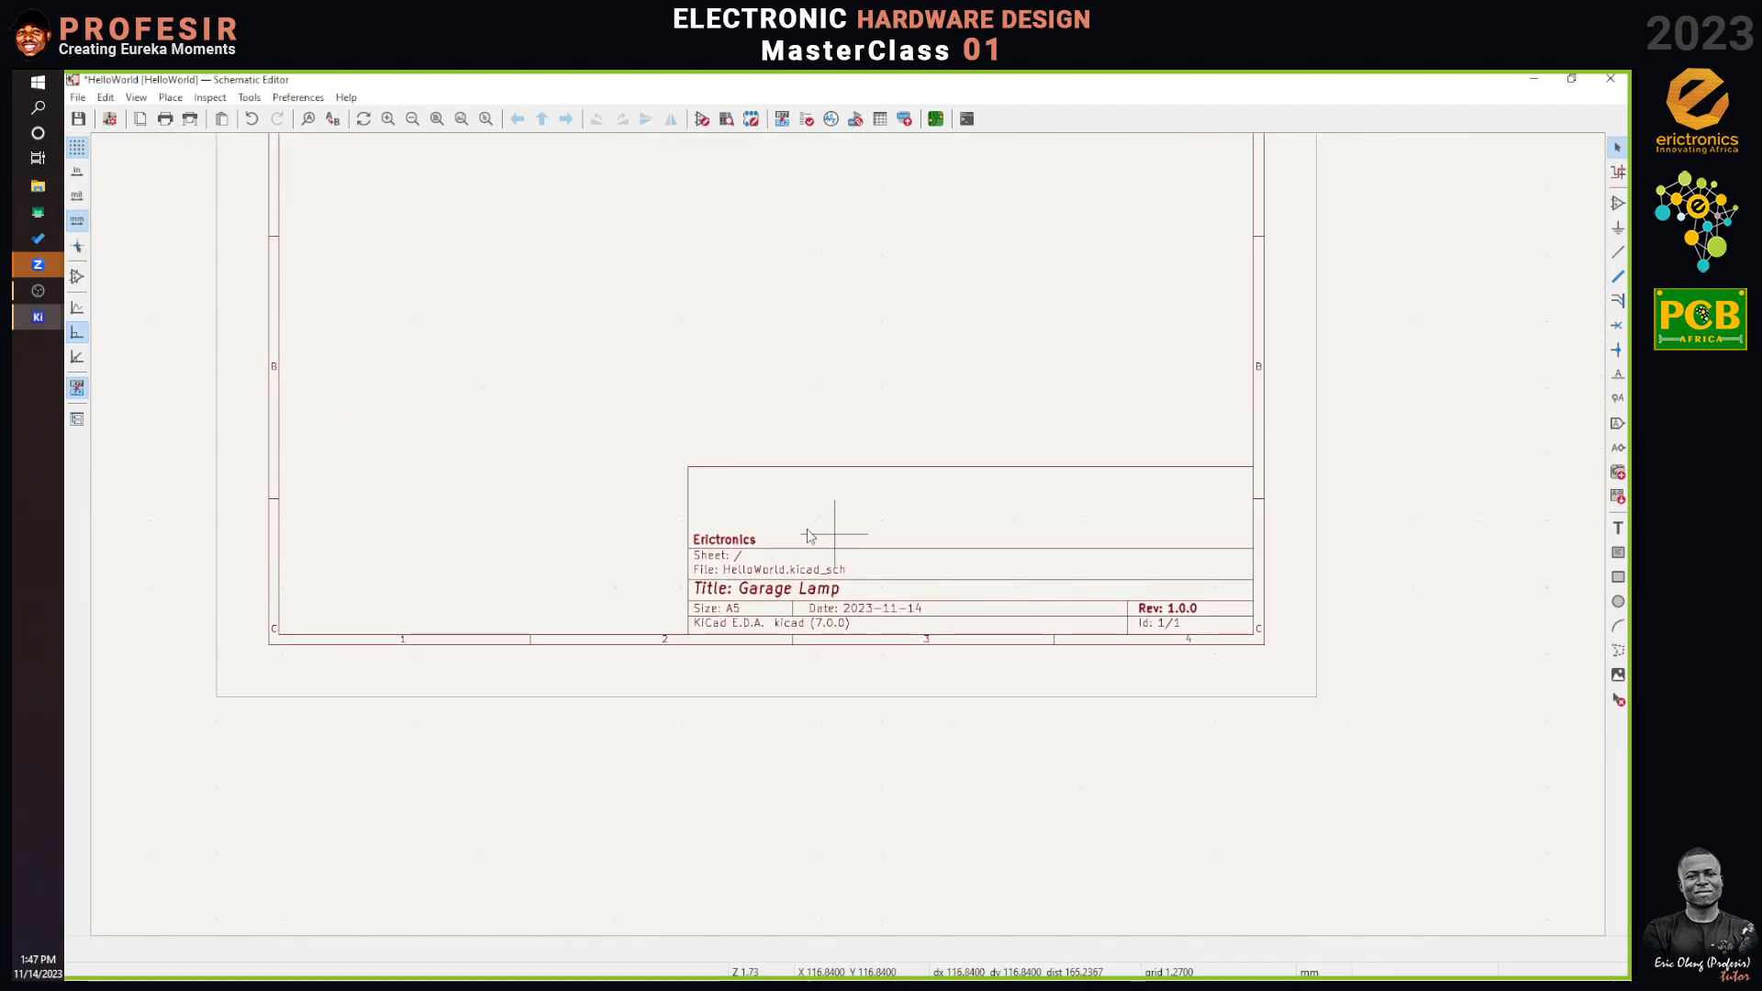
scroll(848, 542, up, 2)
scroll(848, 541, down, 3)
scroll(849, 541, up, 3)
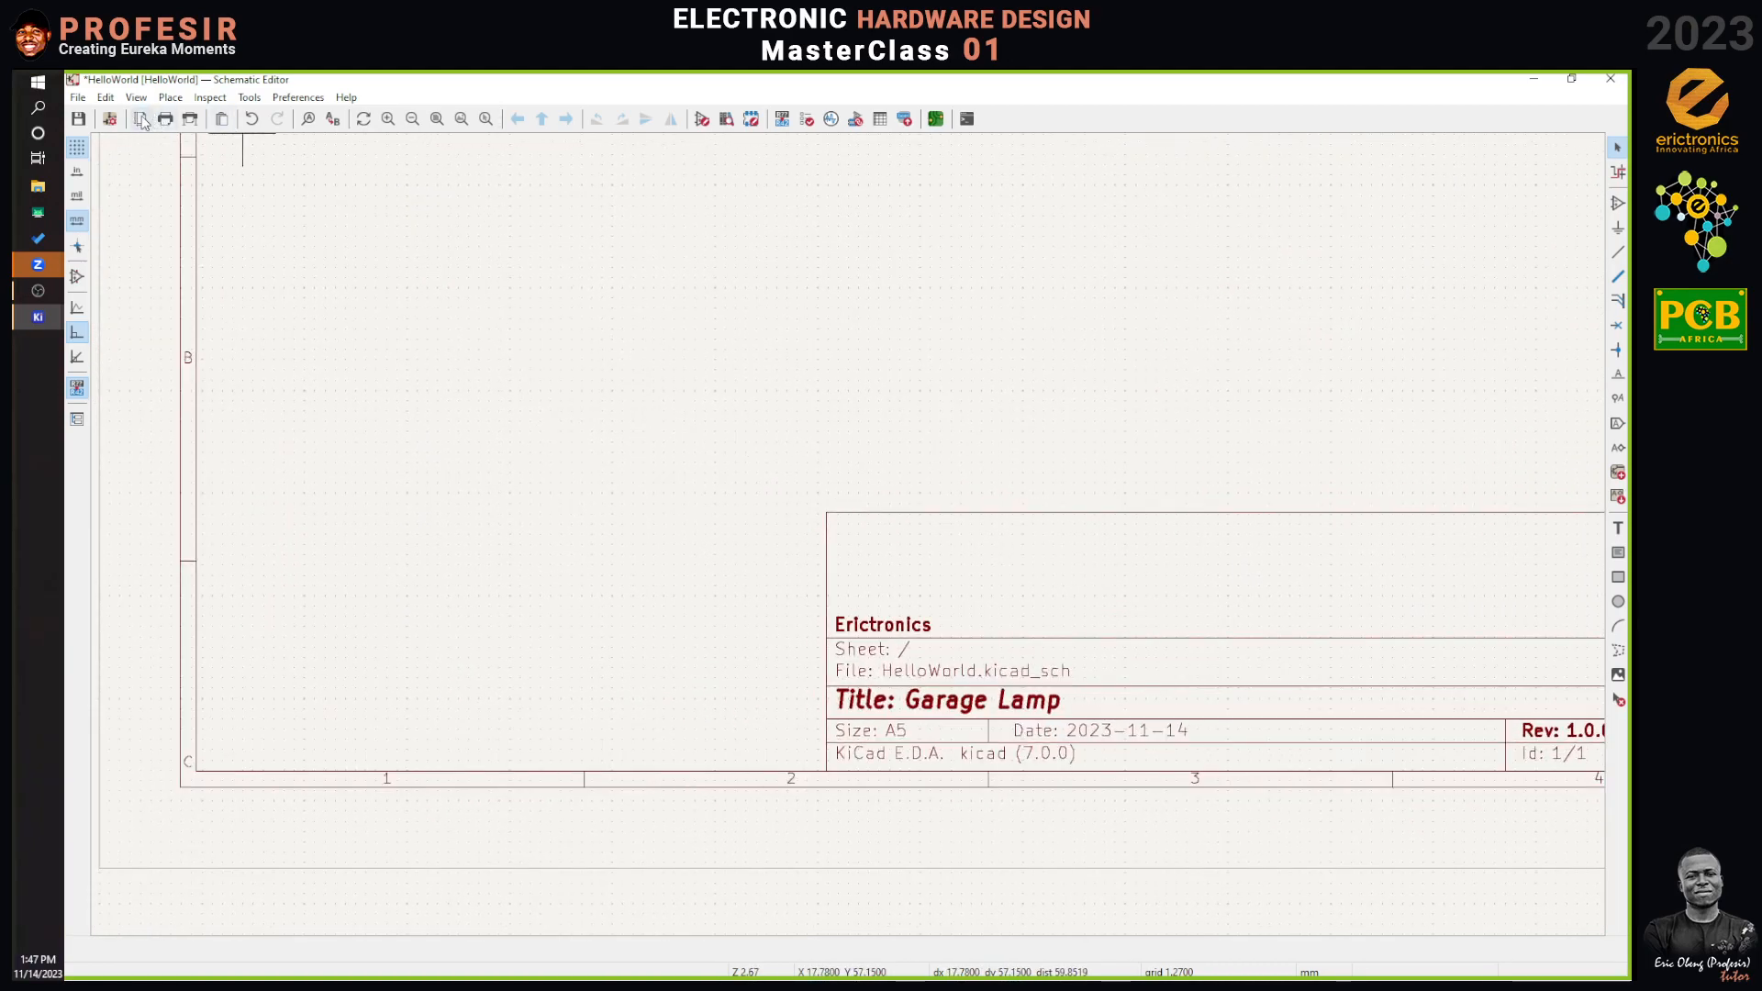
double_click(830, 548)
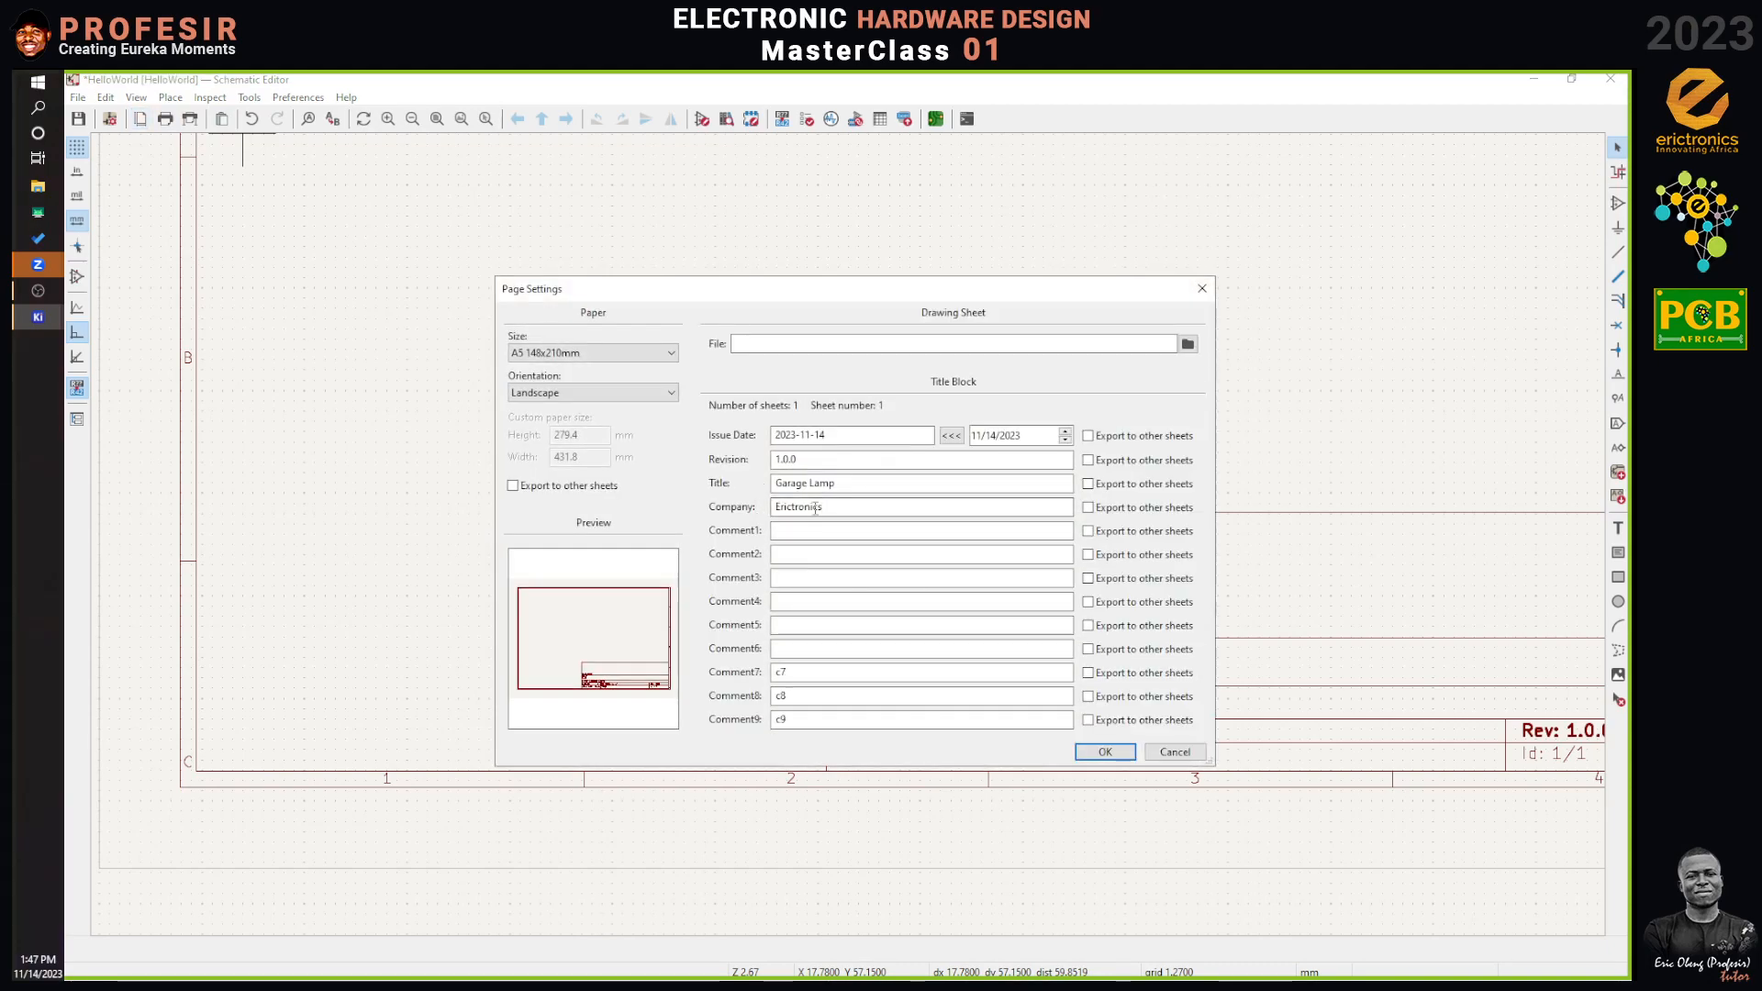
click(791, 605)
text(Autho)
text(r: E)
text(Profesir)
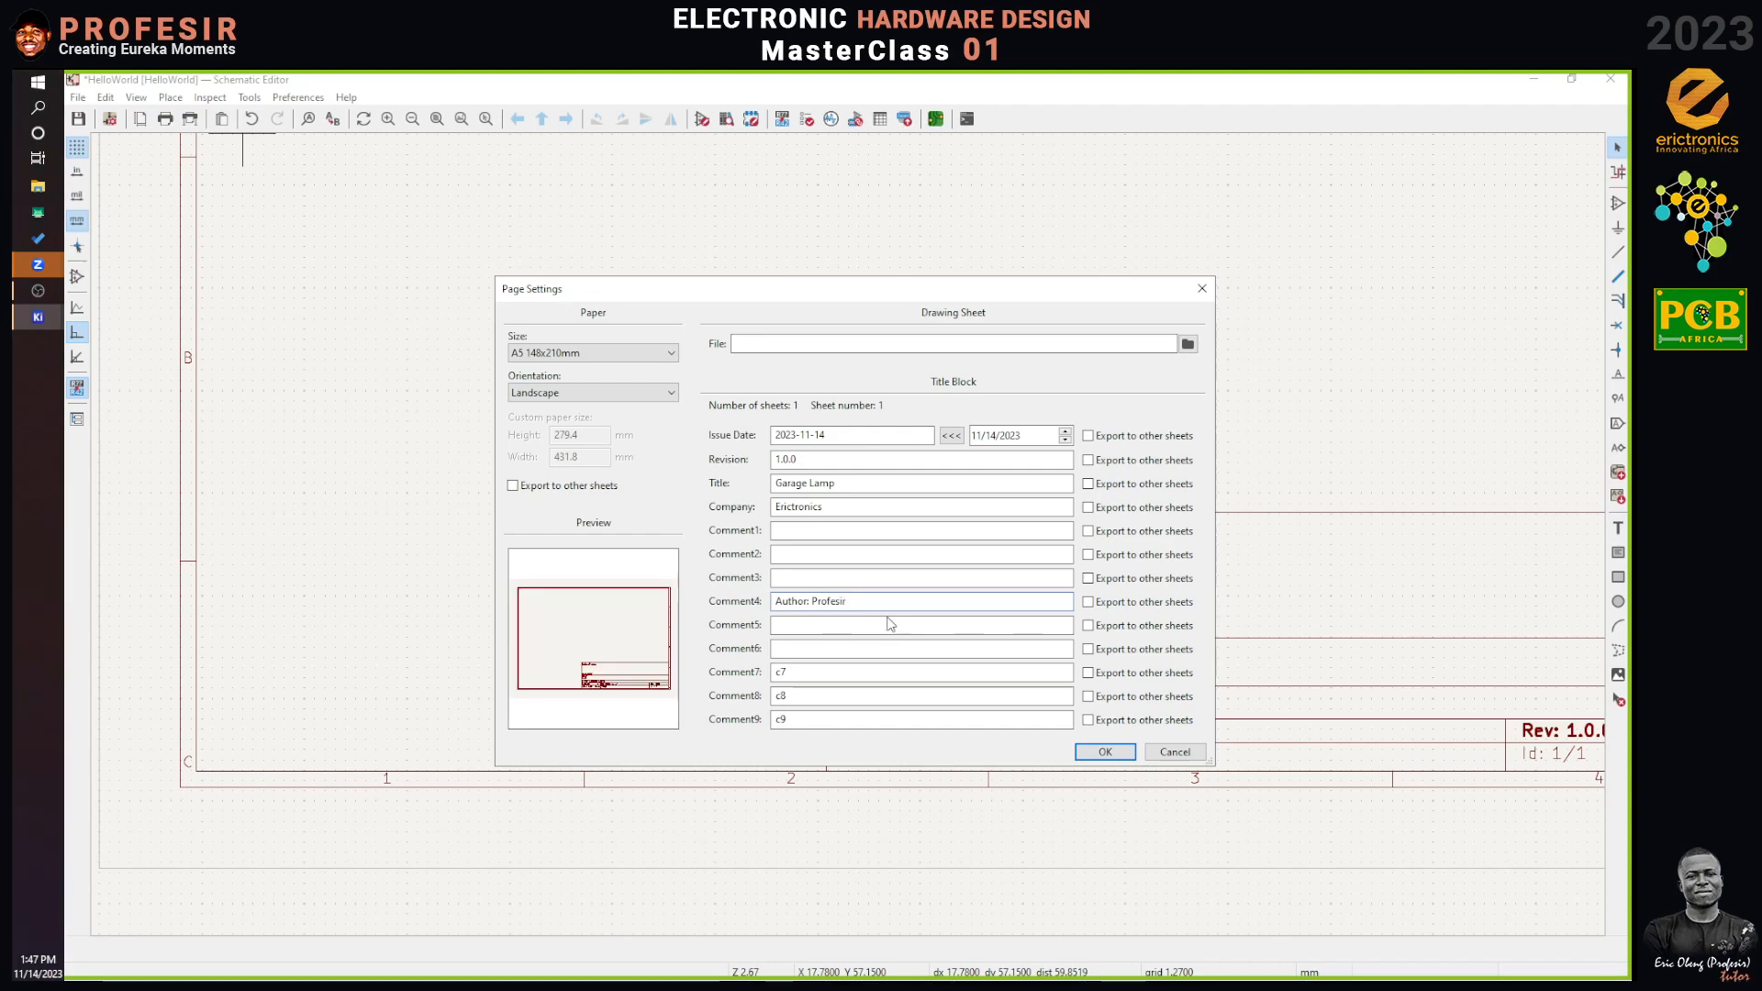
Enter "License: All Right Reserved" in the title block's Comment5.
click(867, 626)
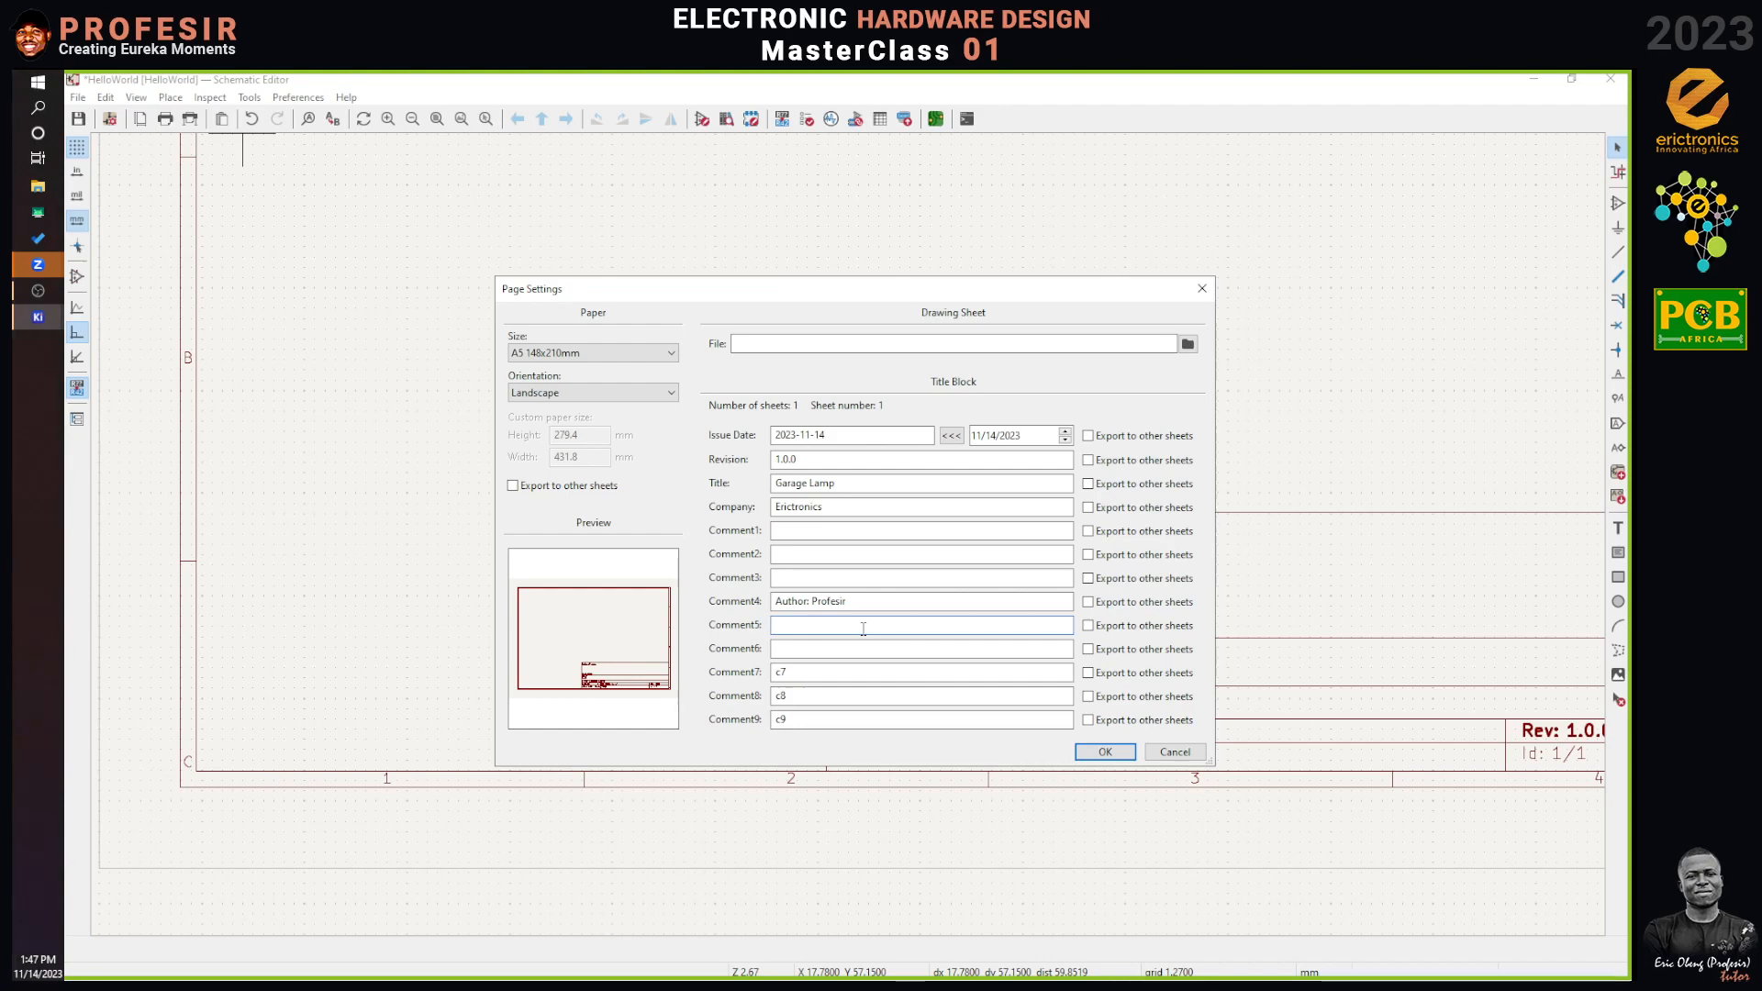
text(License:)
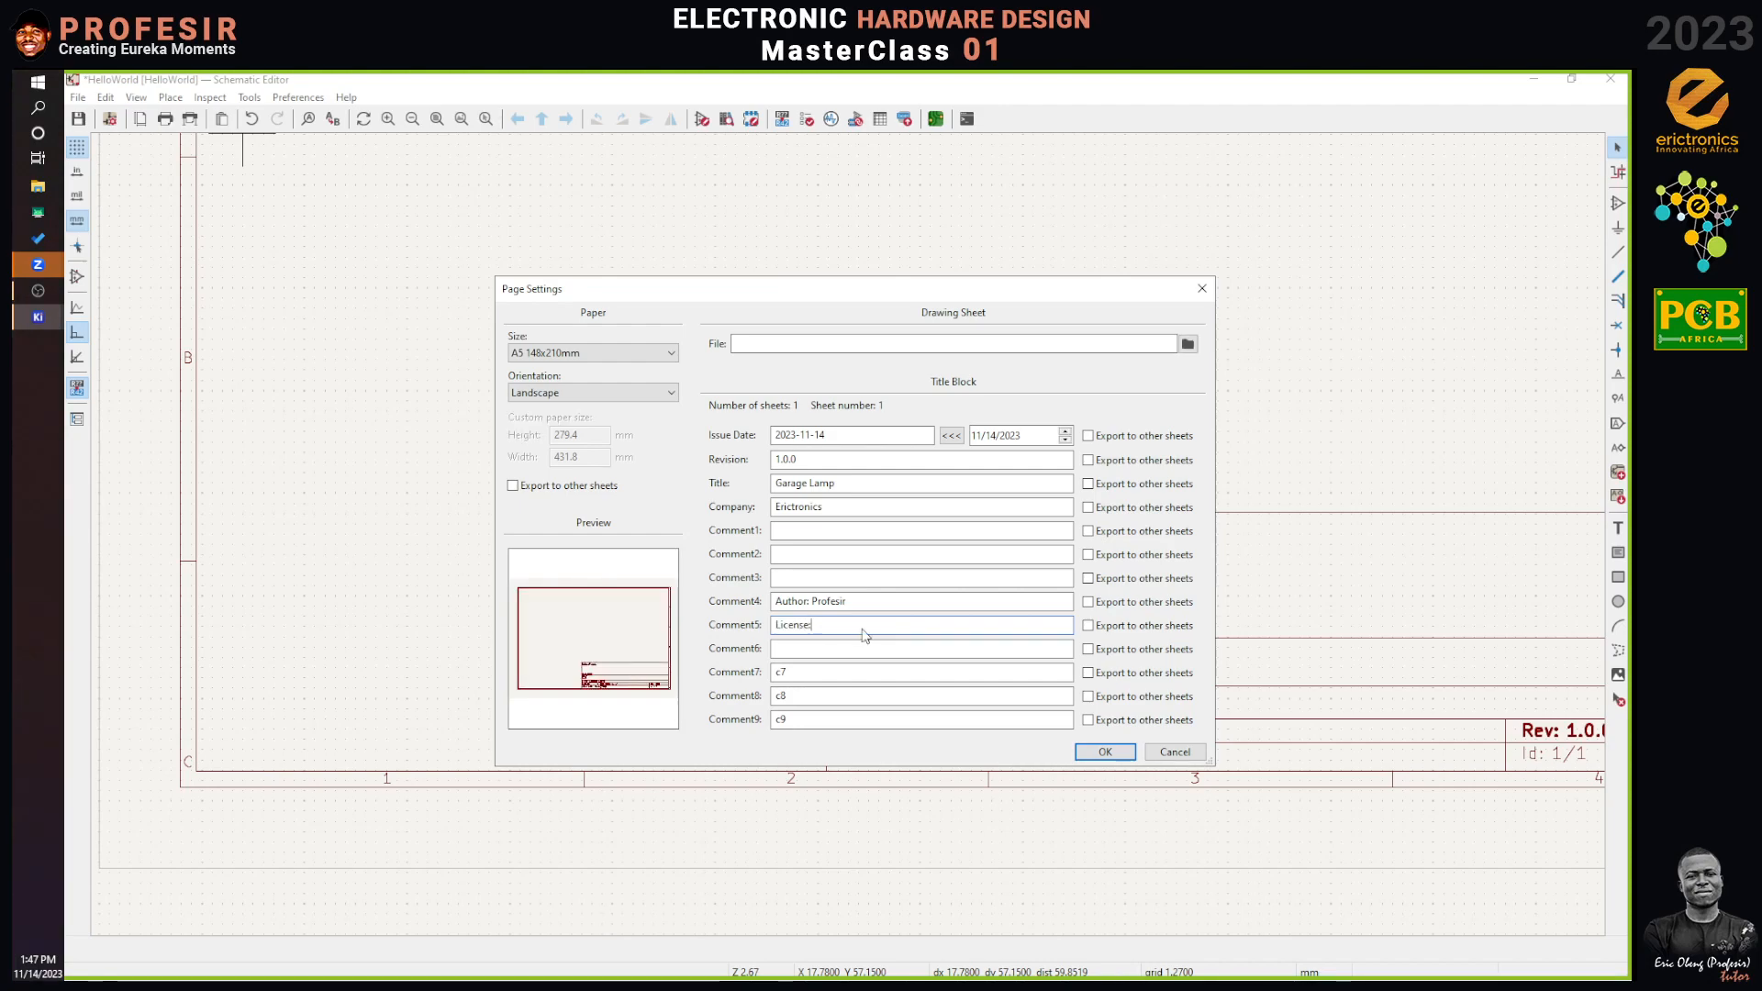
text( All righ)
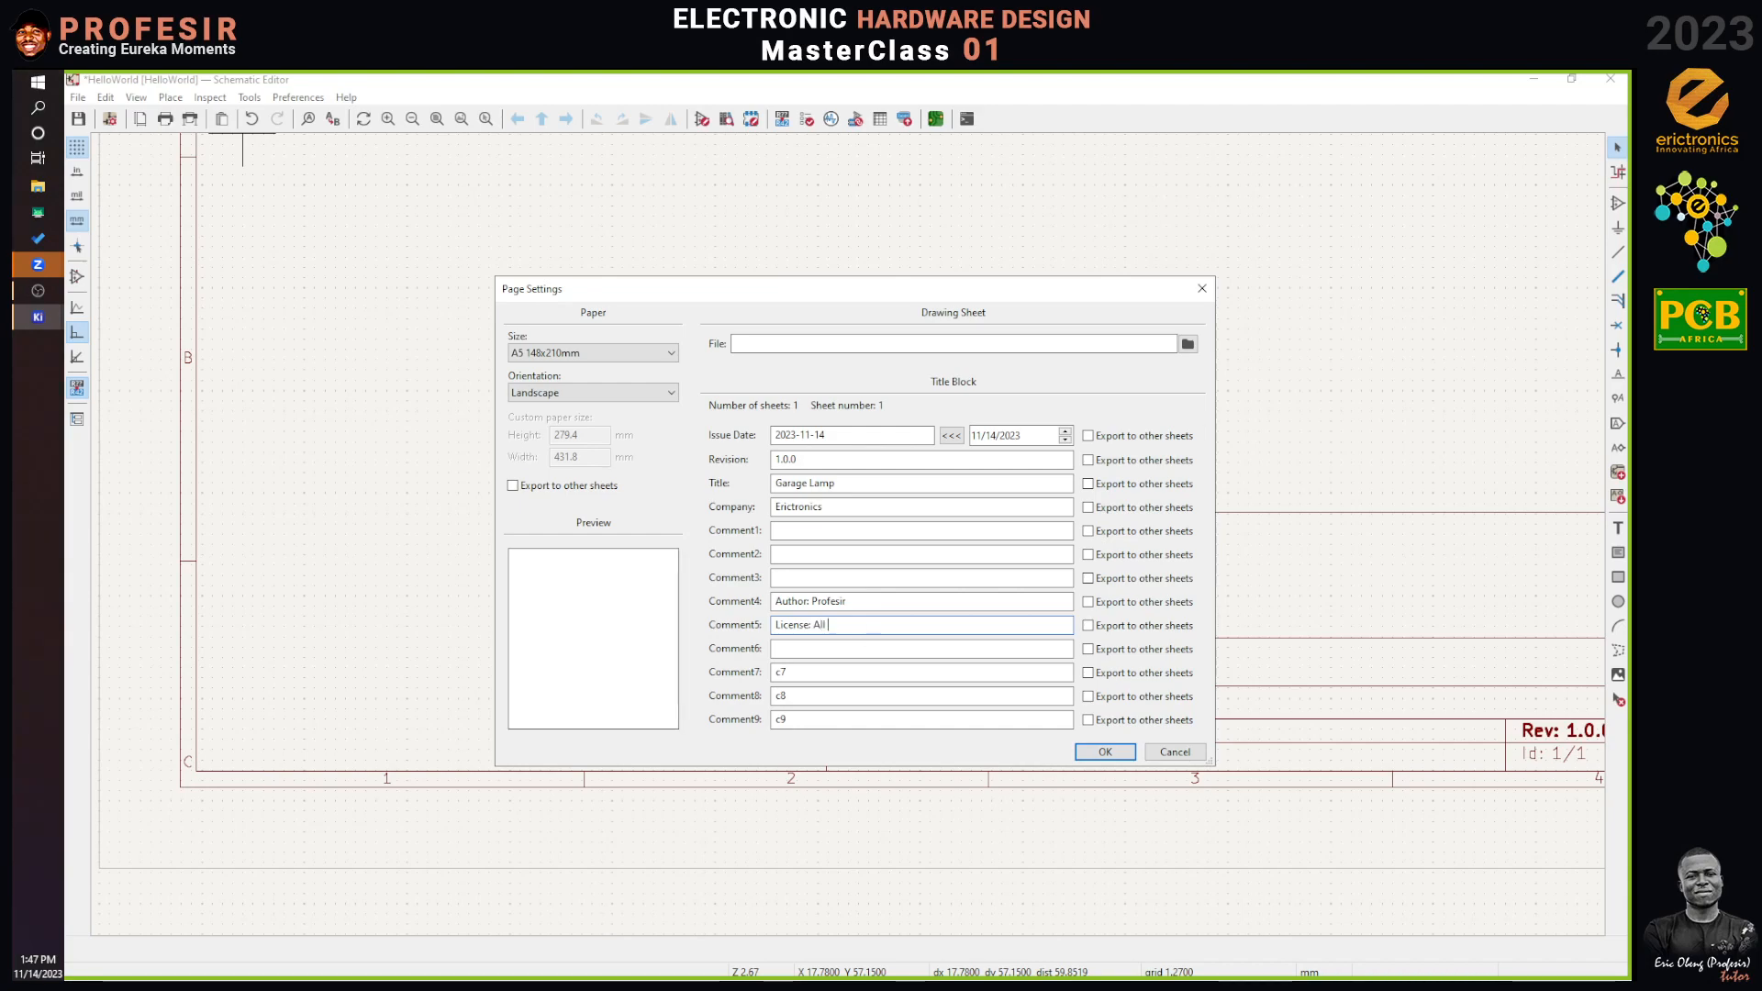
key(BackSpace)
key(BackSpace)
key(BackSpace)
key(BackSpace)
text(Right Reserver)
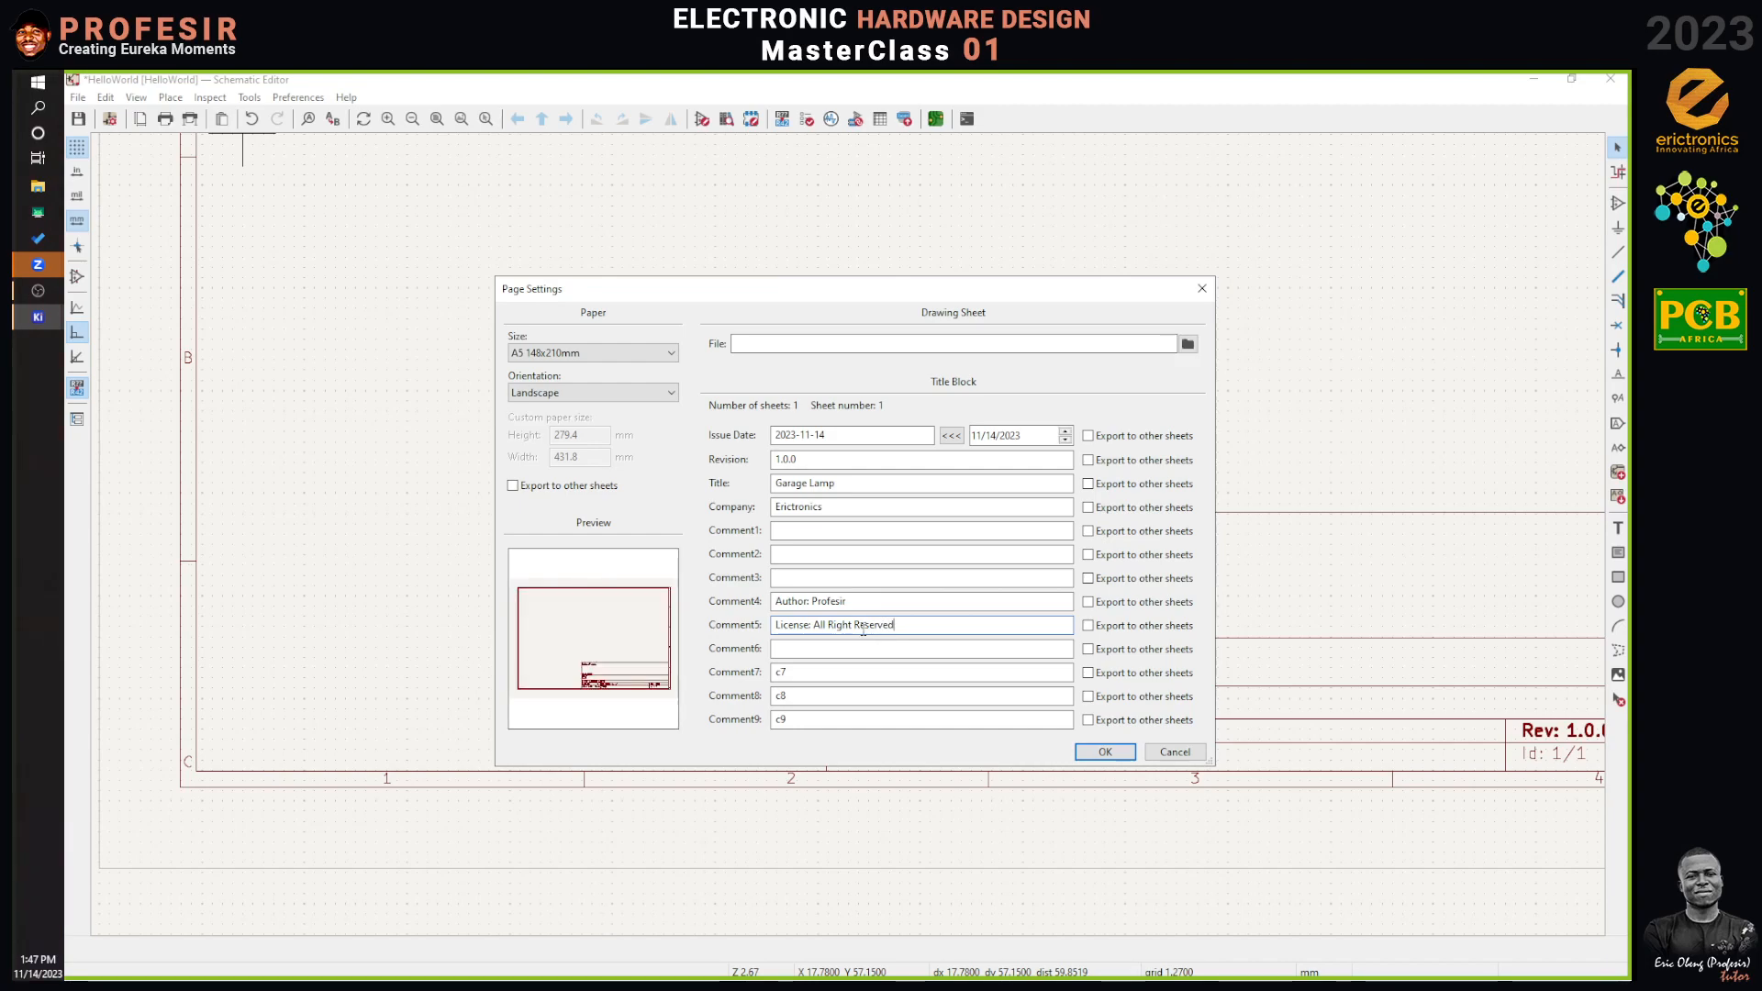
Move the license text from Comment5 to Comment3.
drag(906, 626, 749, 626)
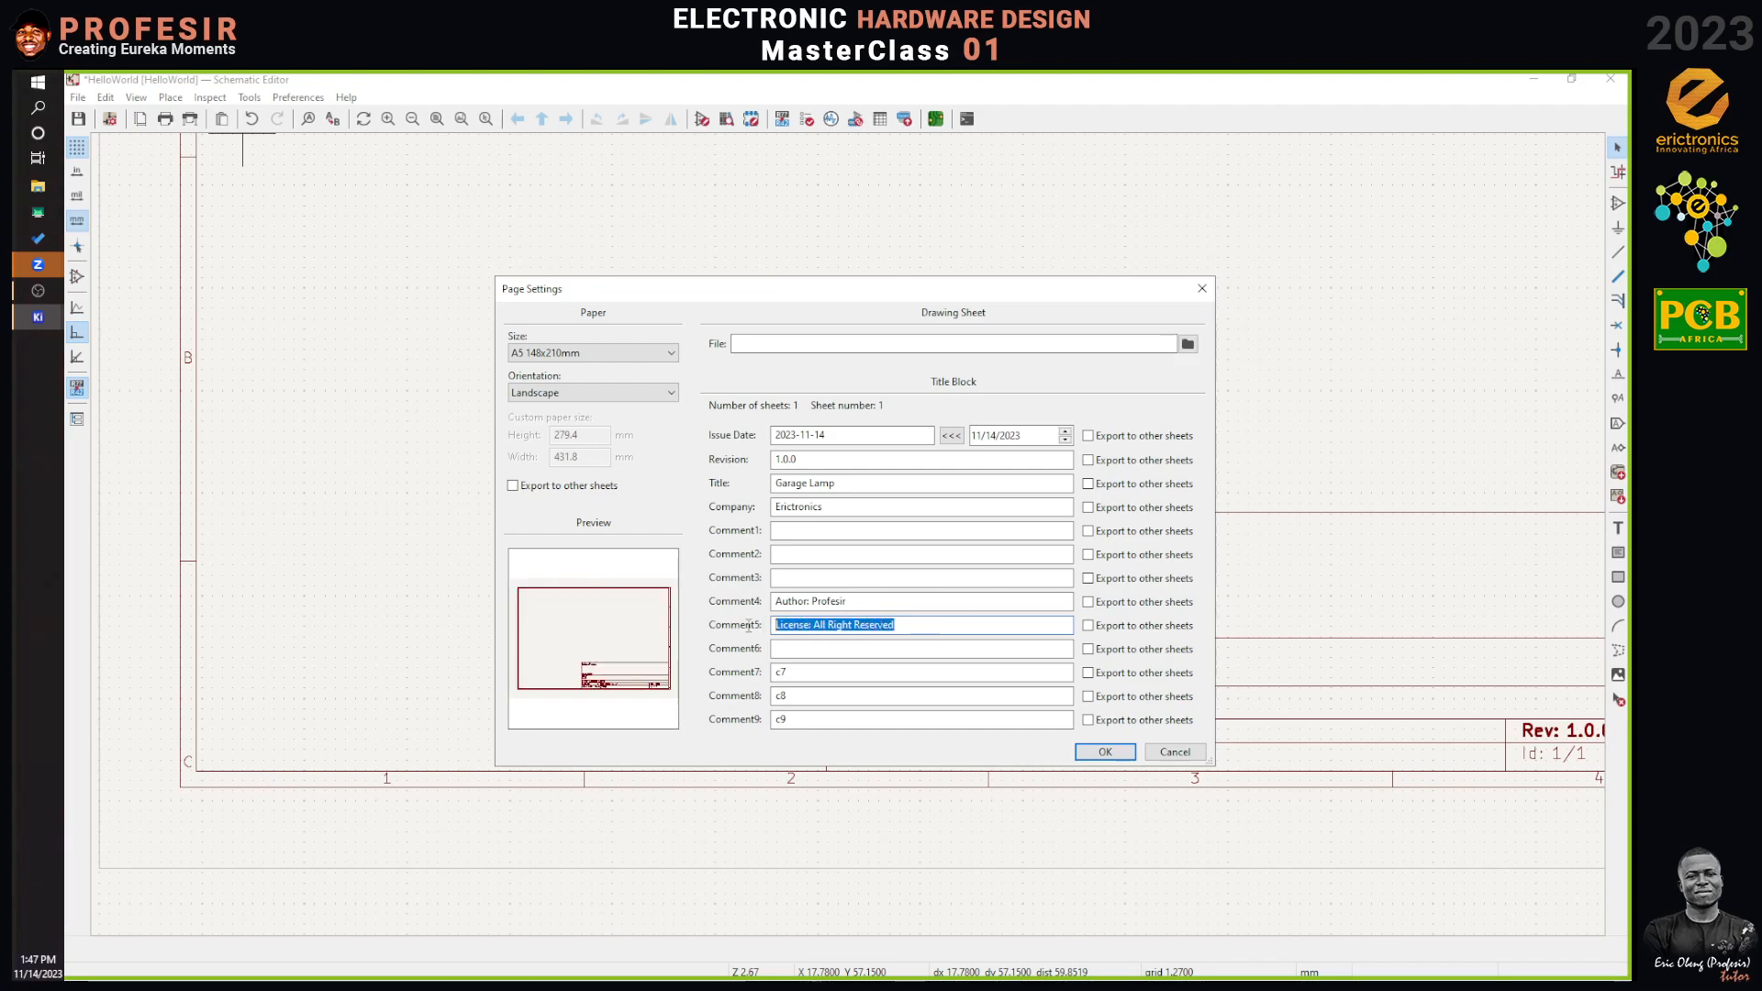
key(ctrl+x)
click(822, 576)
key(ctrl+v)
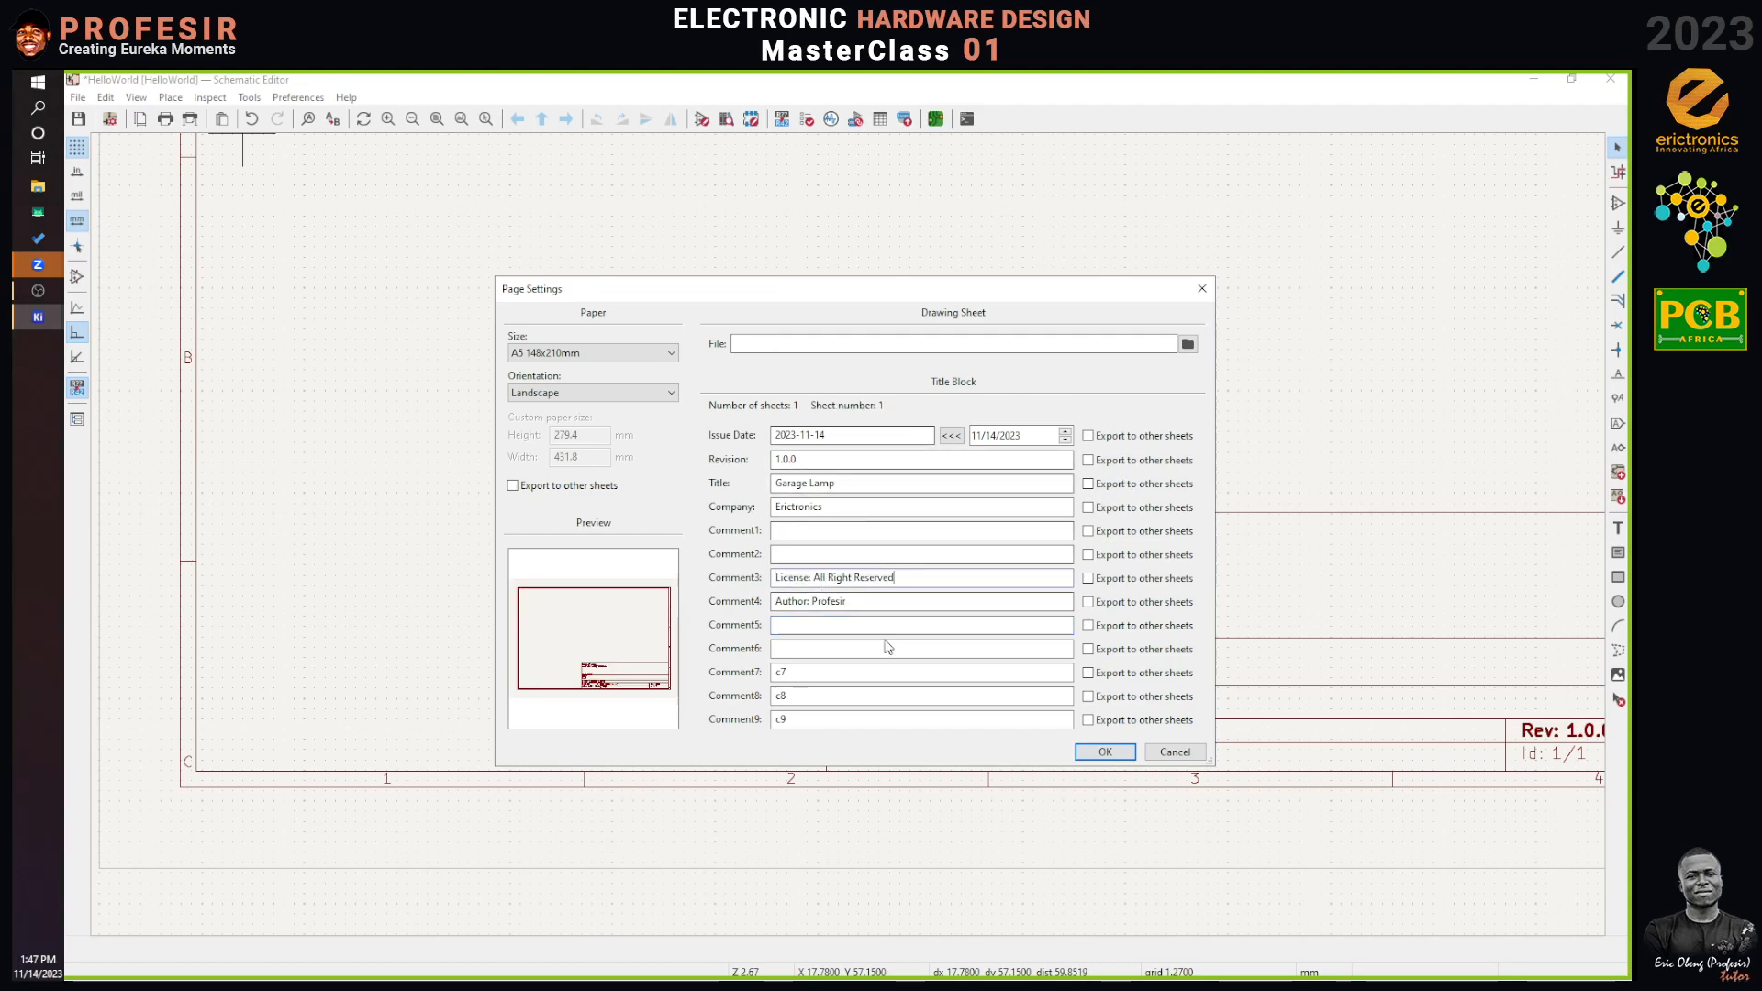
Enter "Description: This is the first PCB project for EHDM" in Comment2.
click(818, 556)
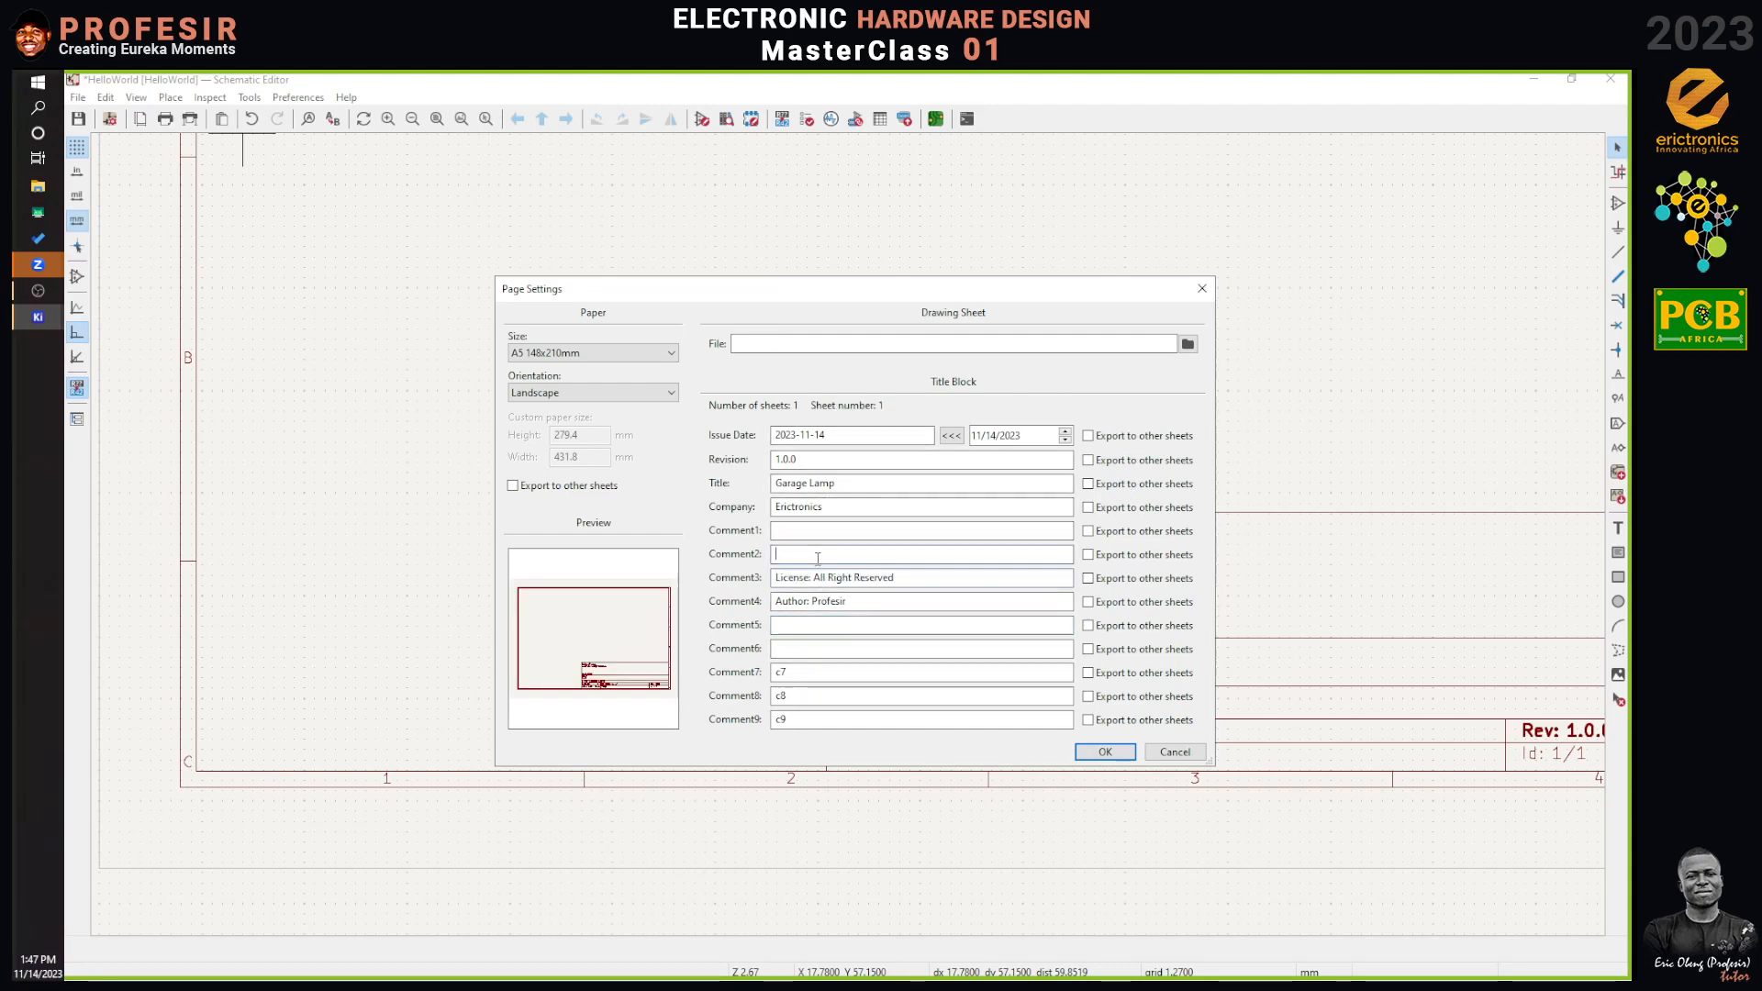
text(Descriptop)
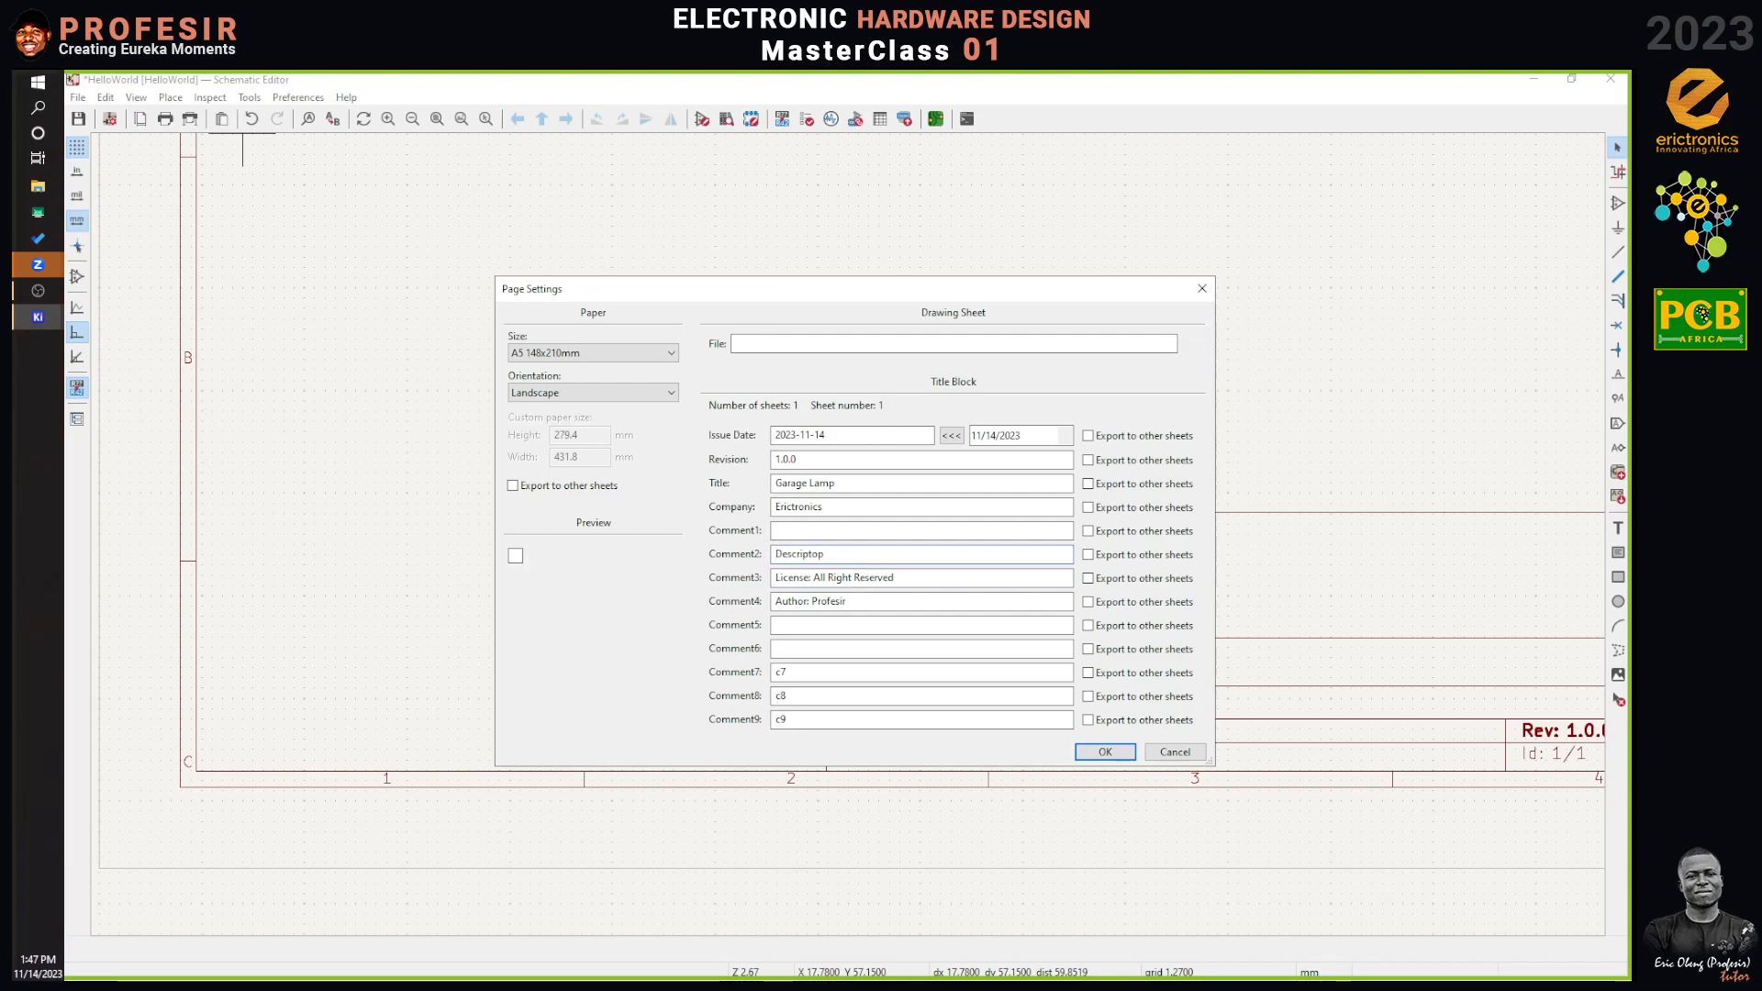
key(BackSpace)
key(BackSpace)
key(BackSpace)
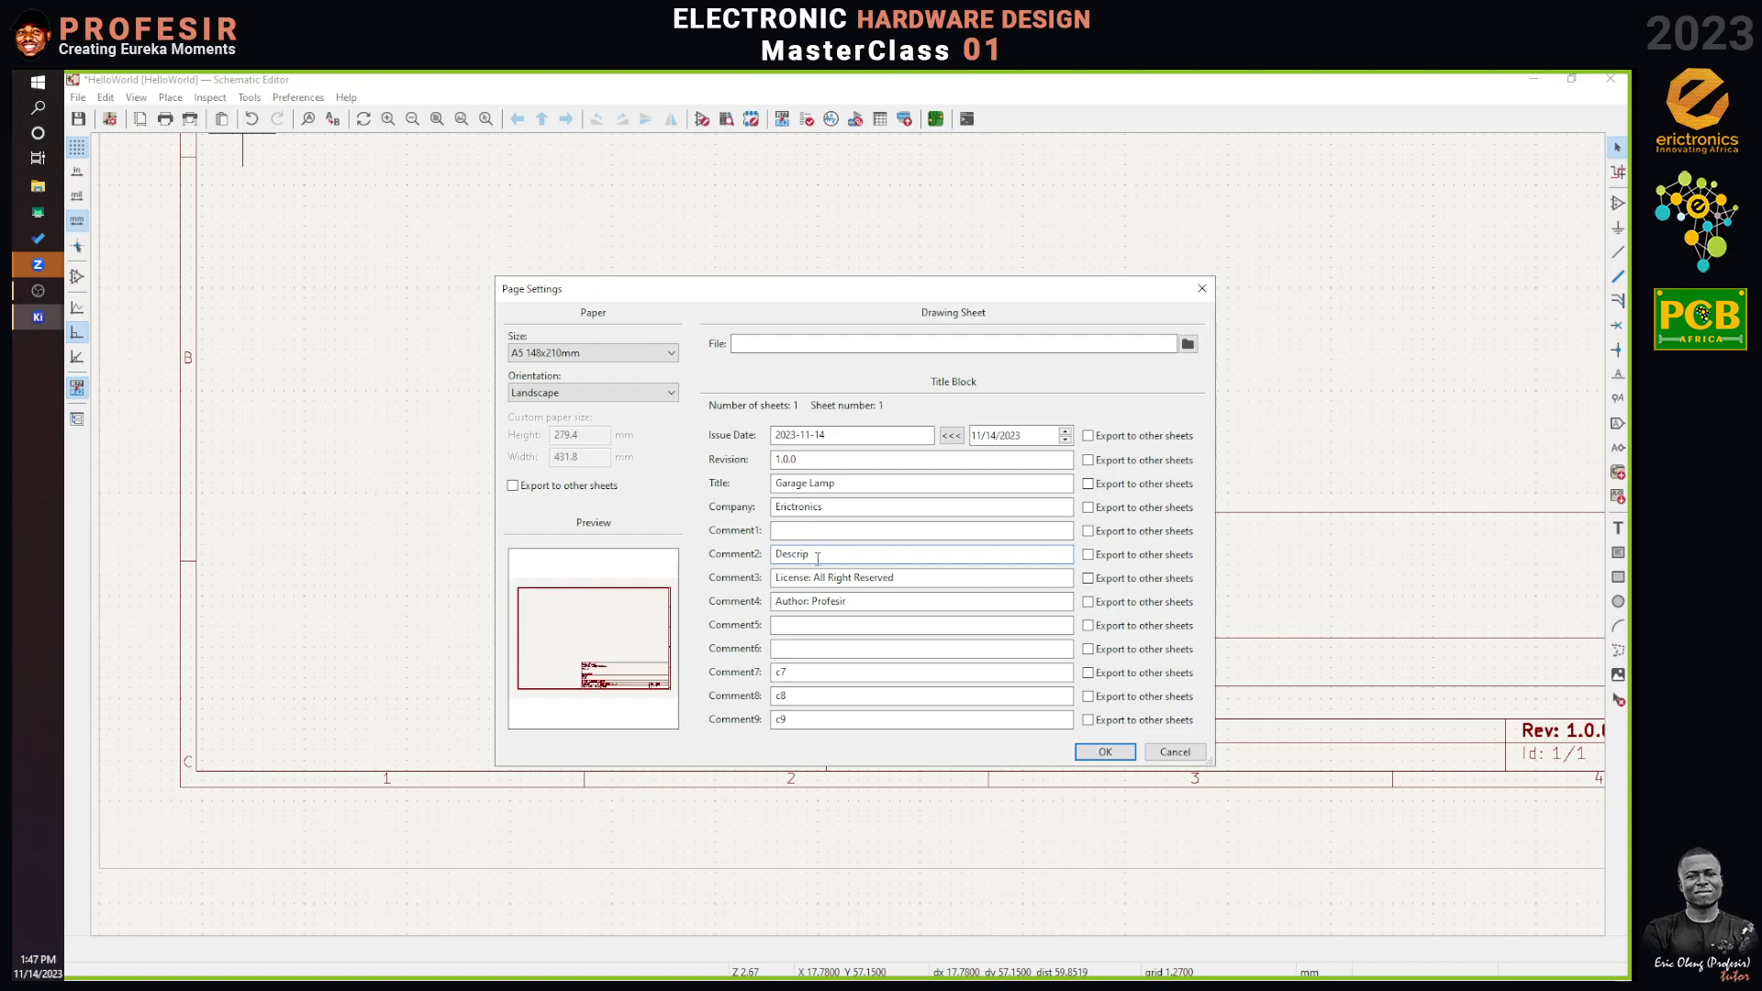
text(tion)
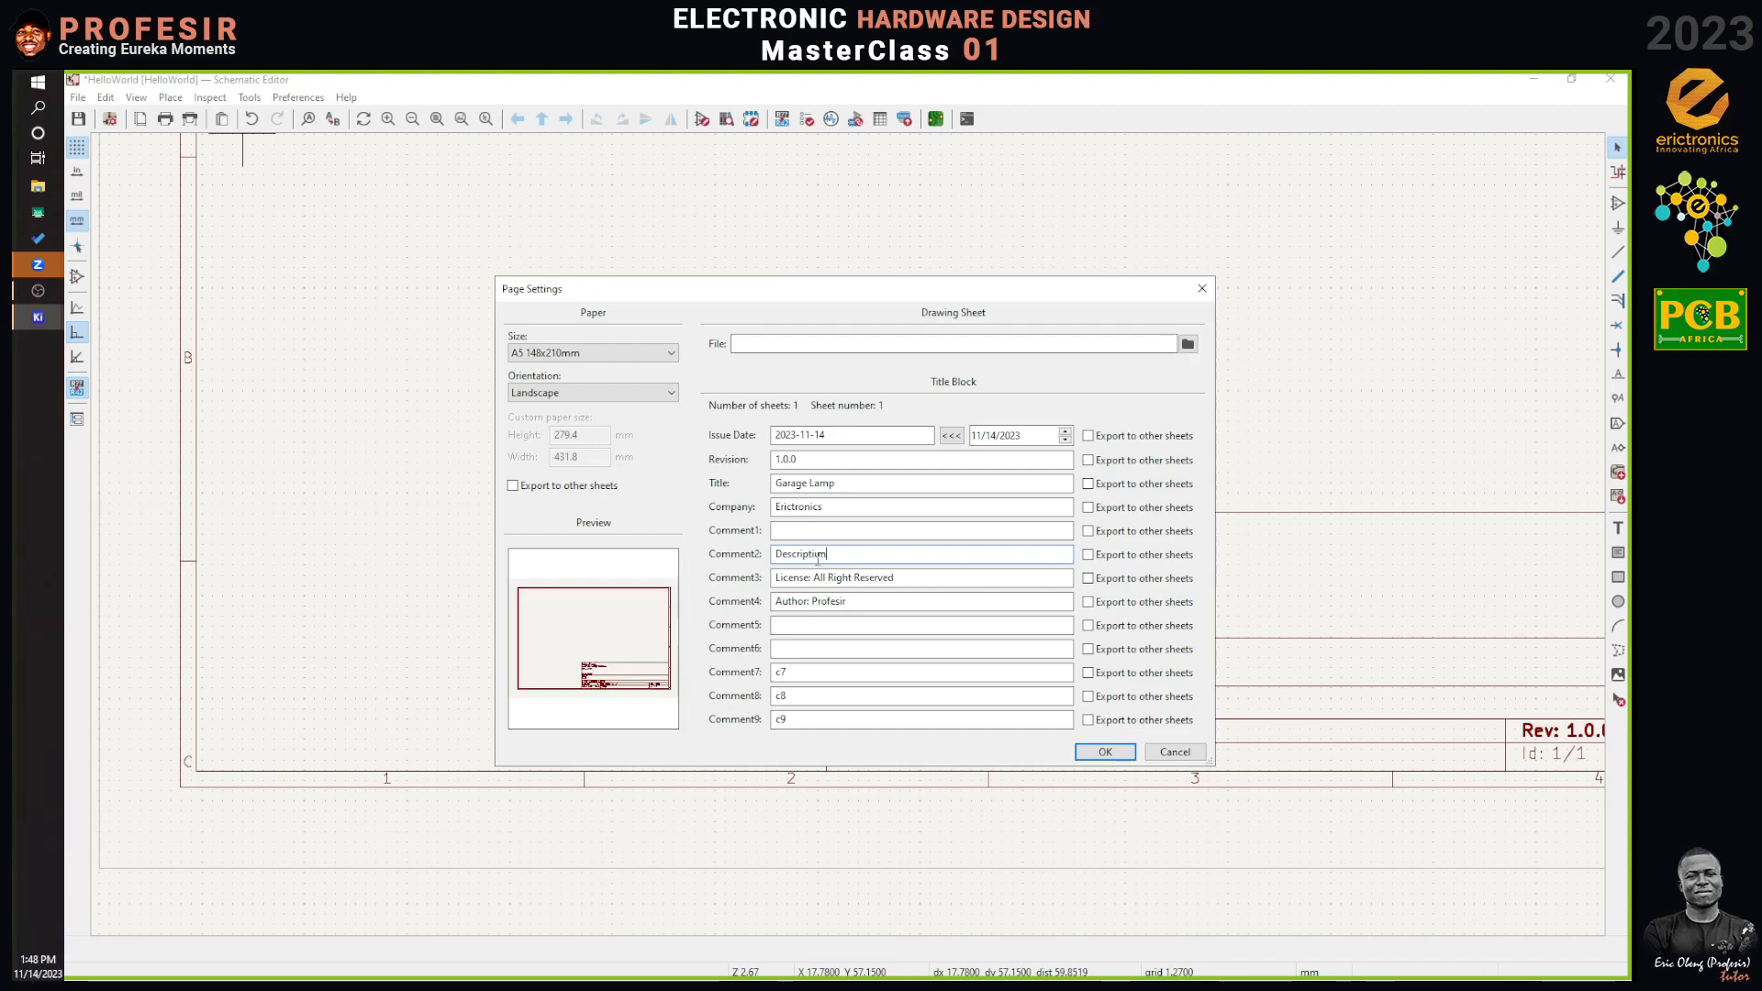
text(:)
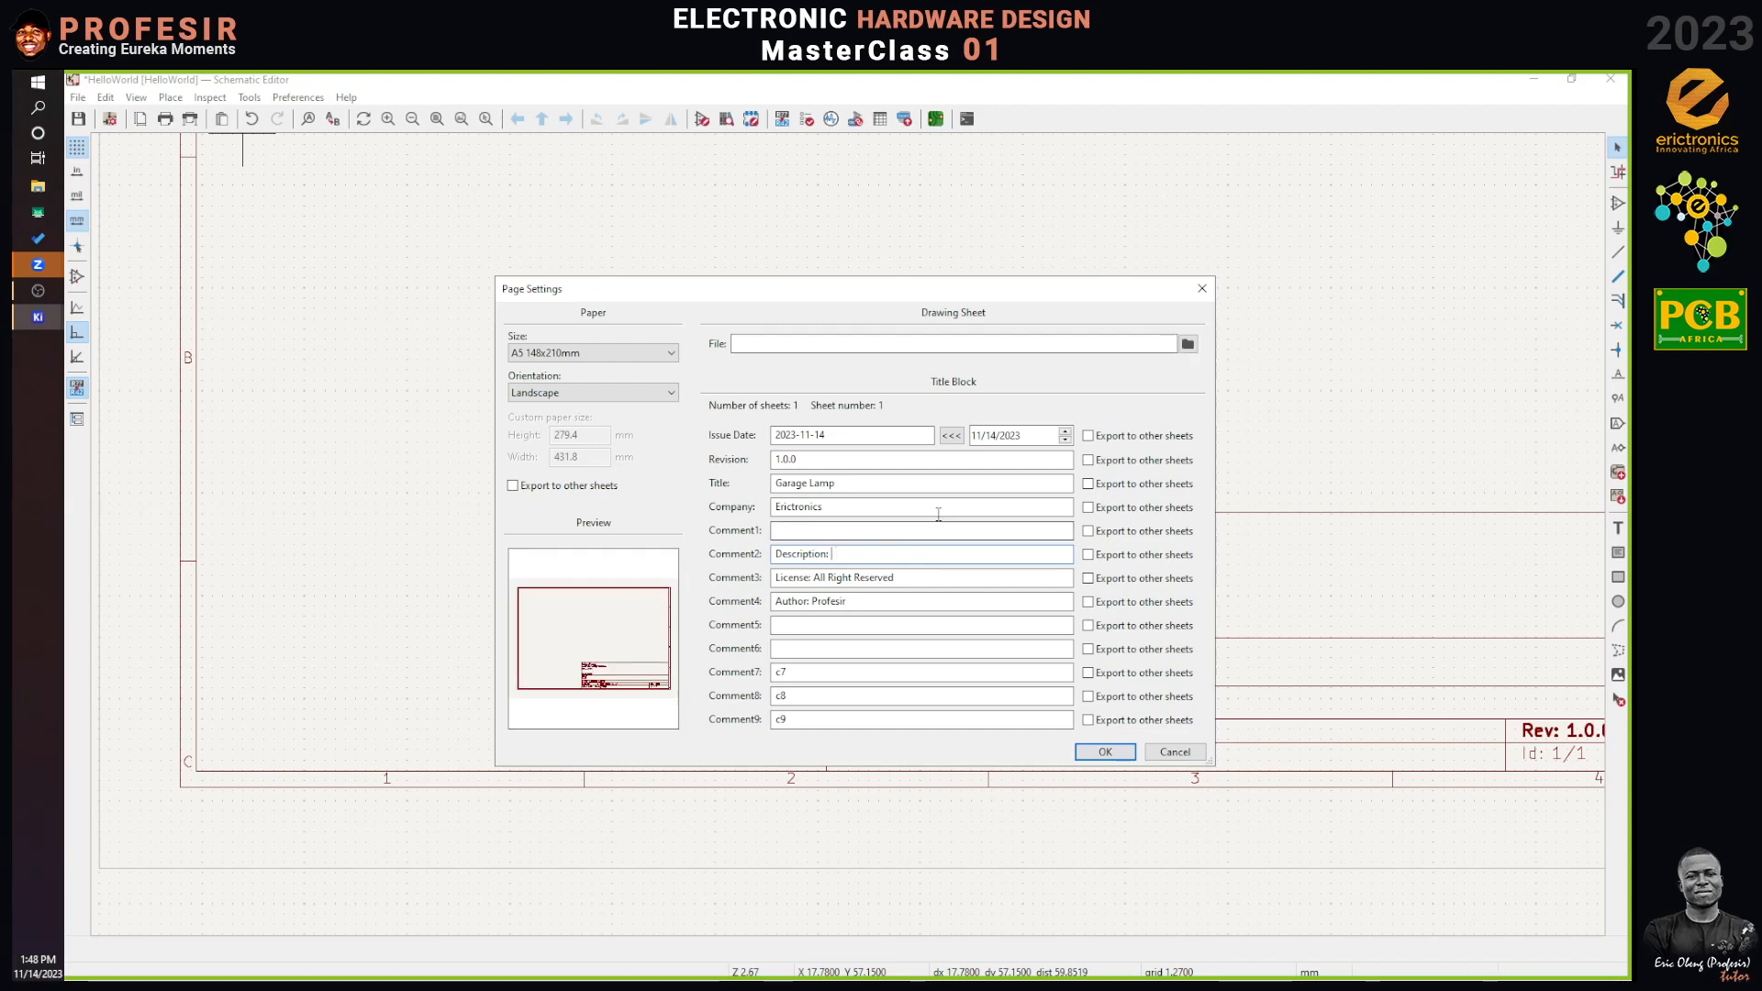
text( This is the first)
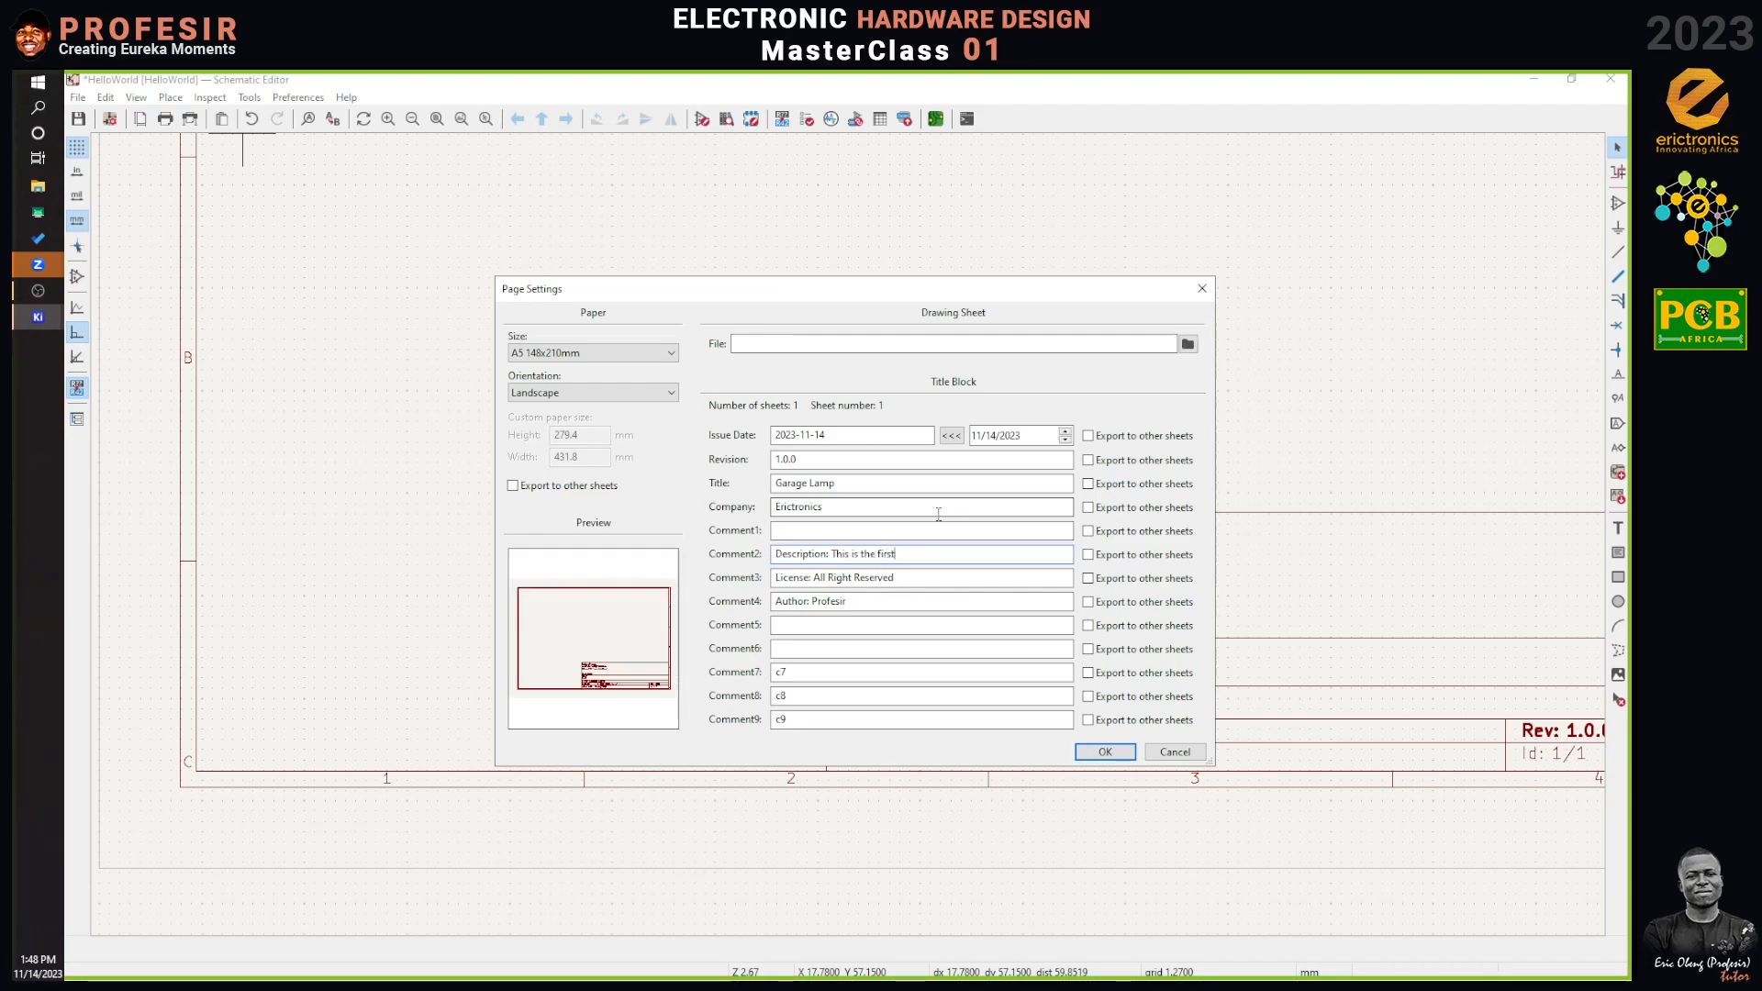
text( PCB project for)
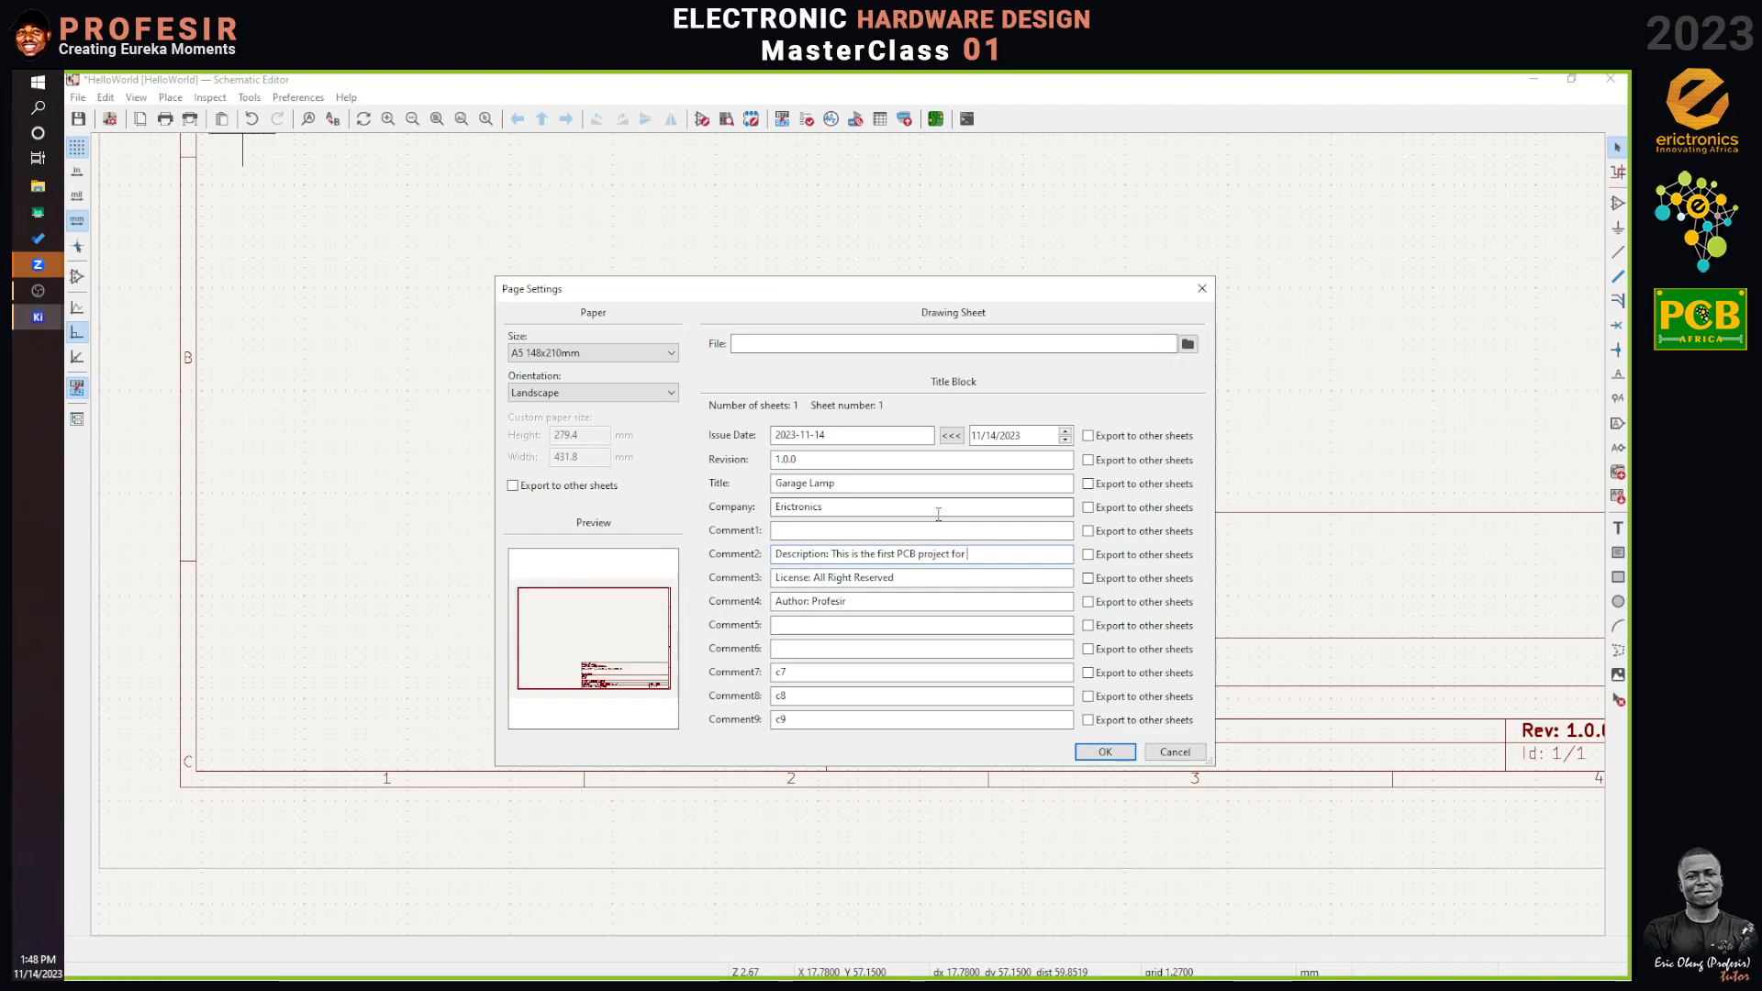
text( EHD)
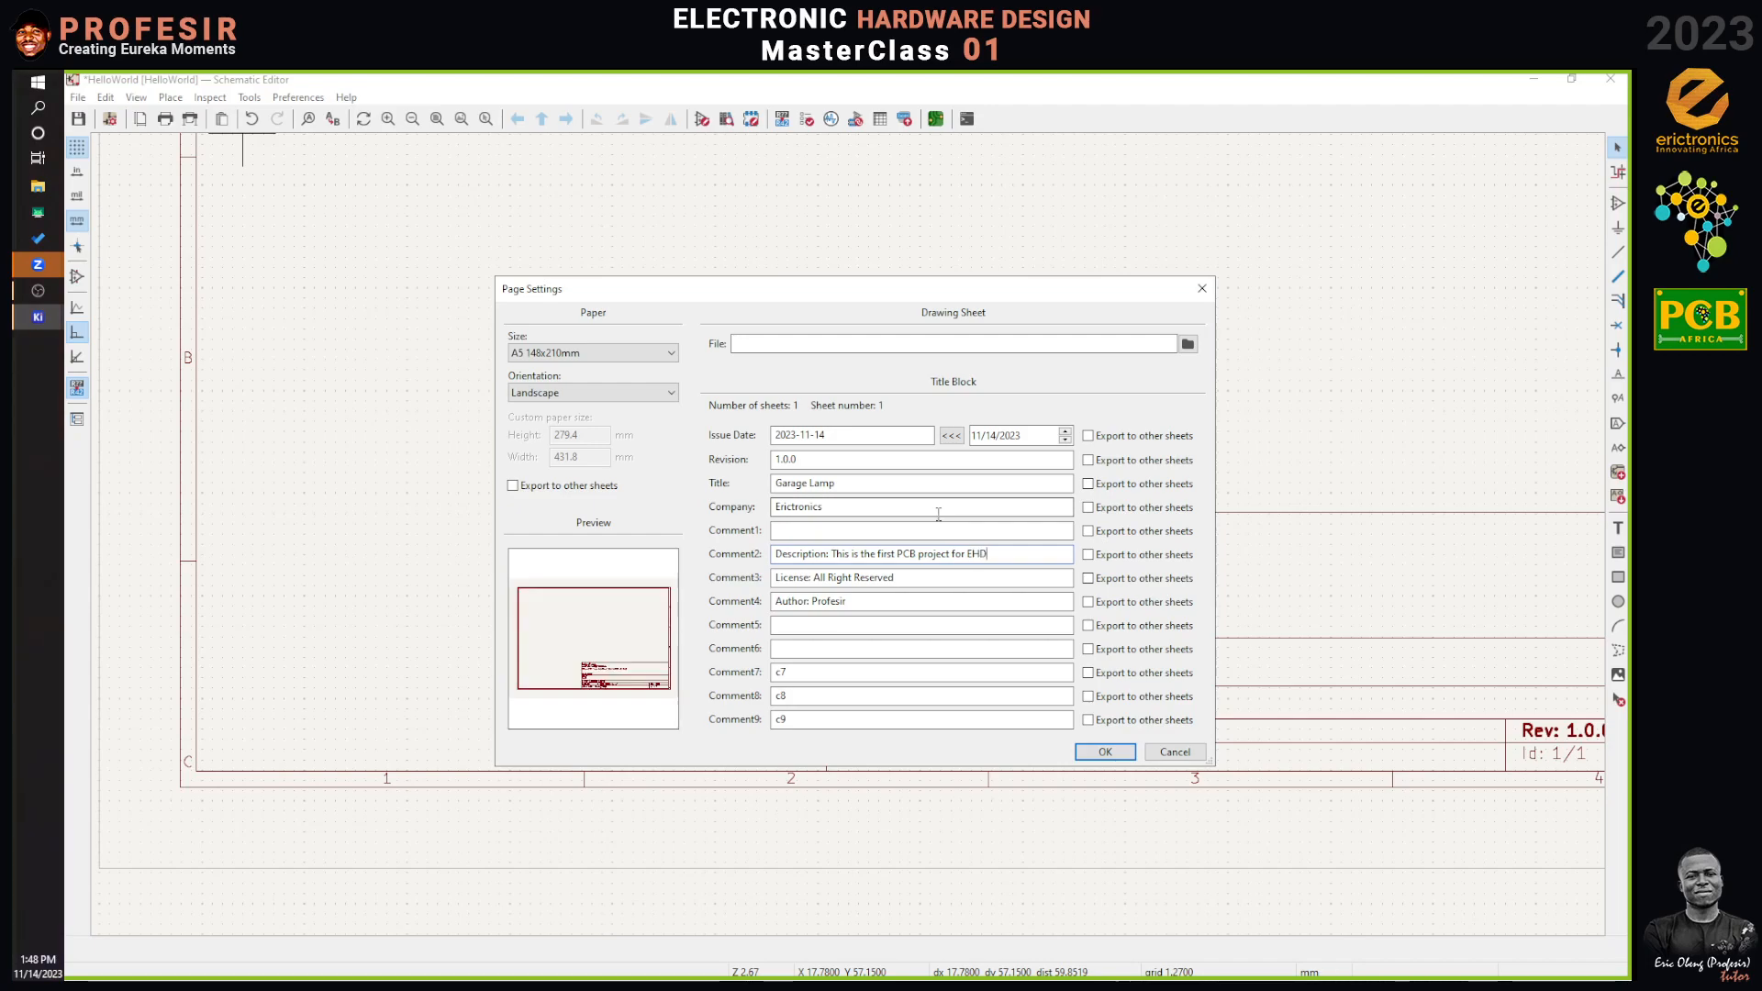
Enter "Training #: 01" in Comment1 and apply the page settings to the sheet.
click(937, 532)
text(Year)
key(BackSpace)
key(BackSpace)
key(BackSpace)
key(BackSpace)
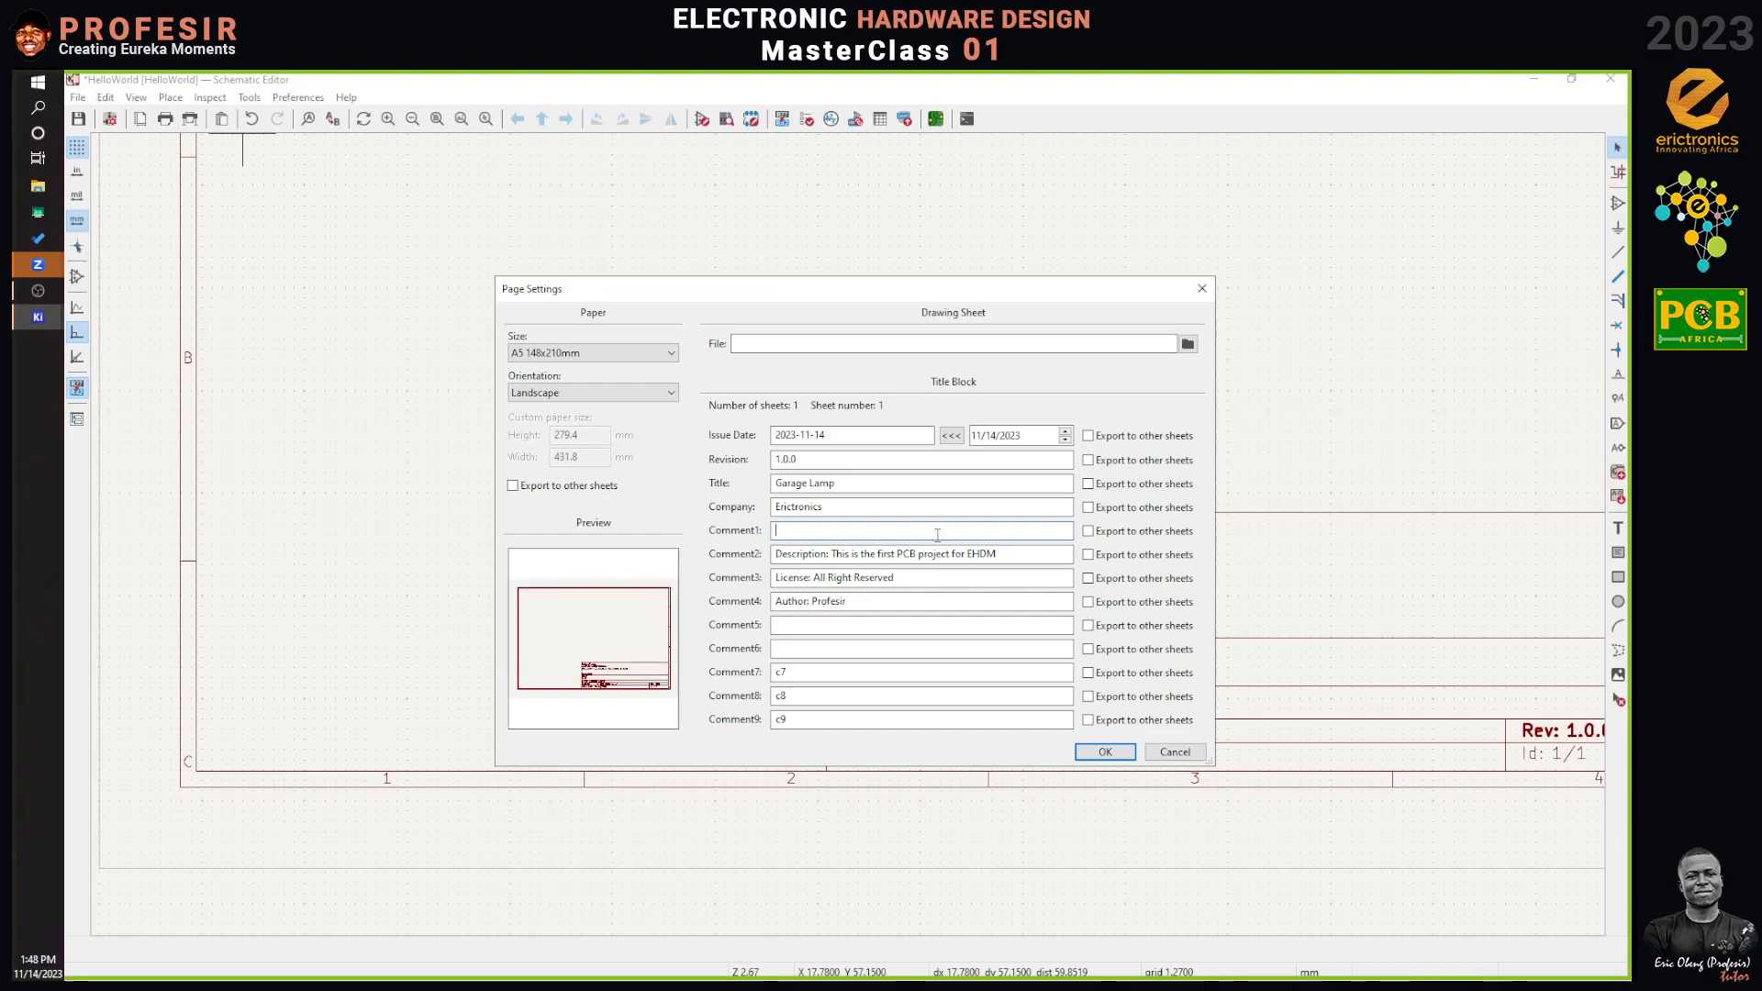
text(P)
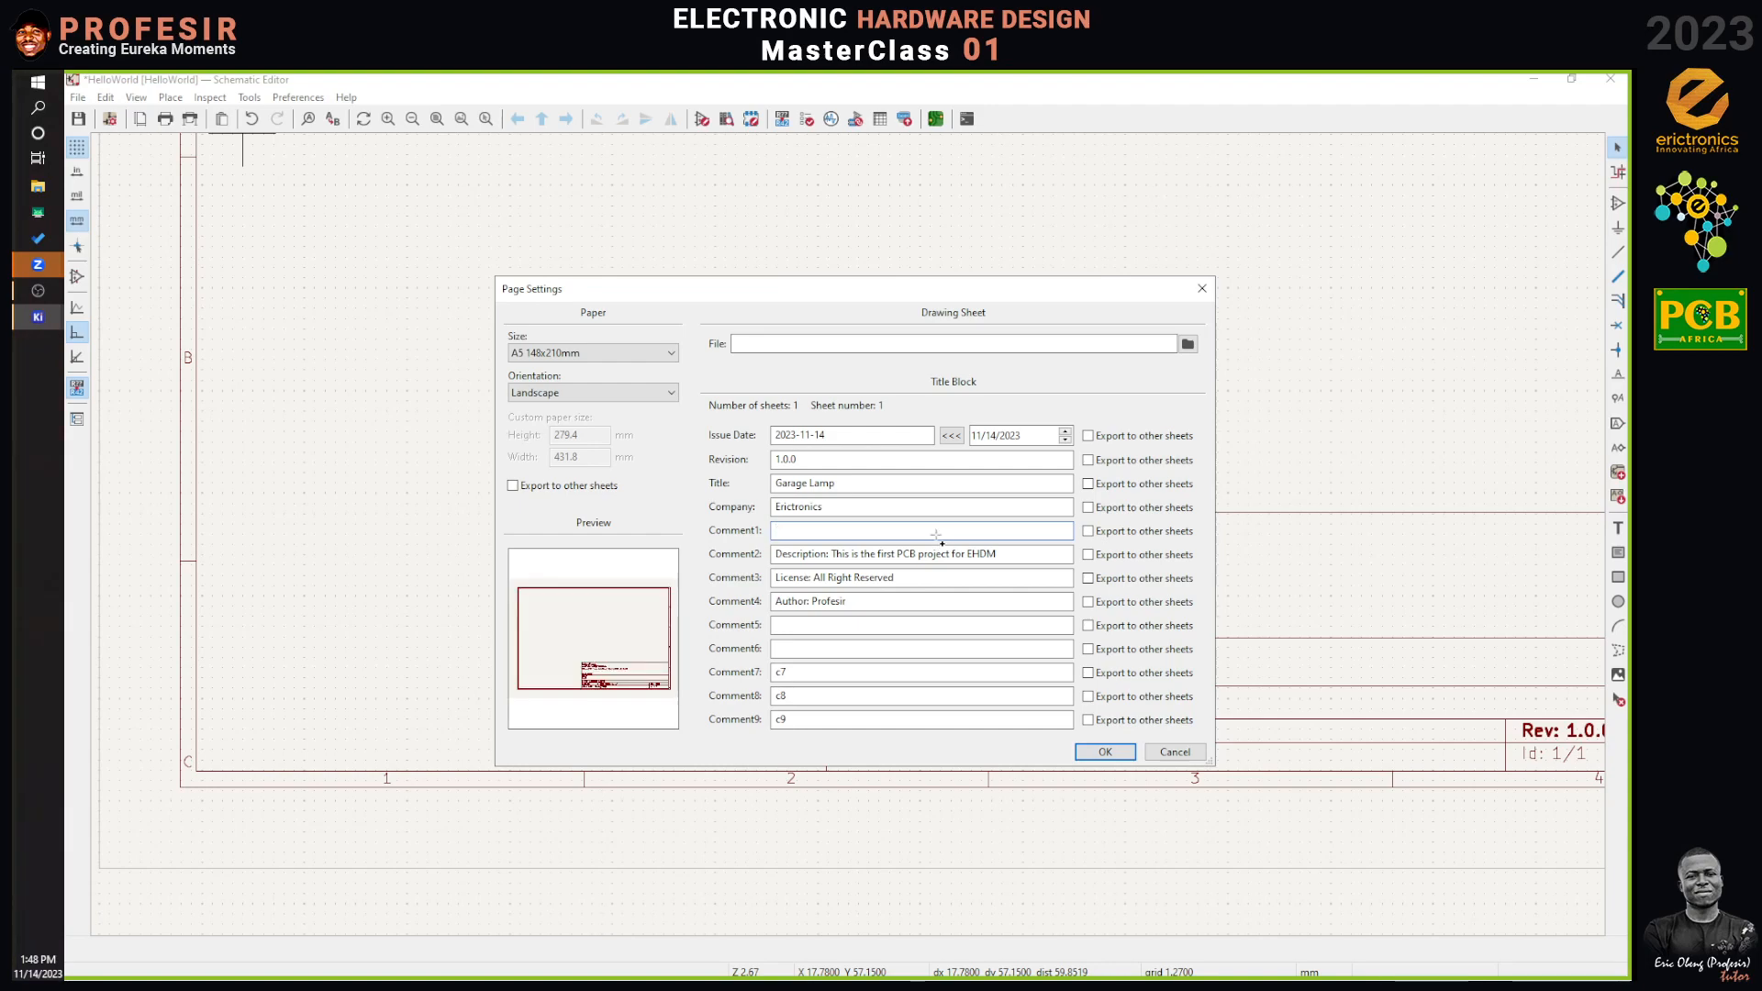
text(Trai)
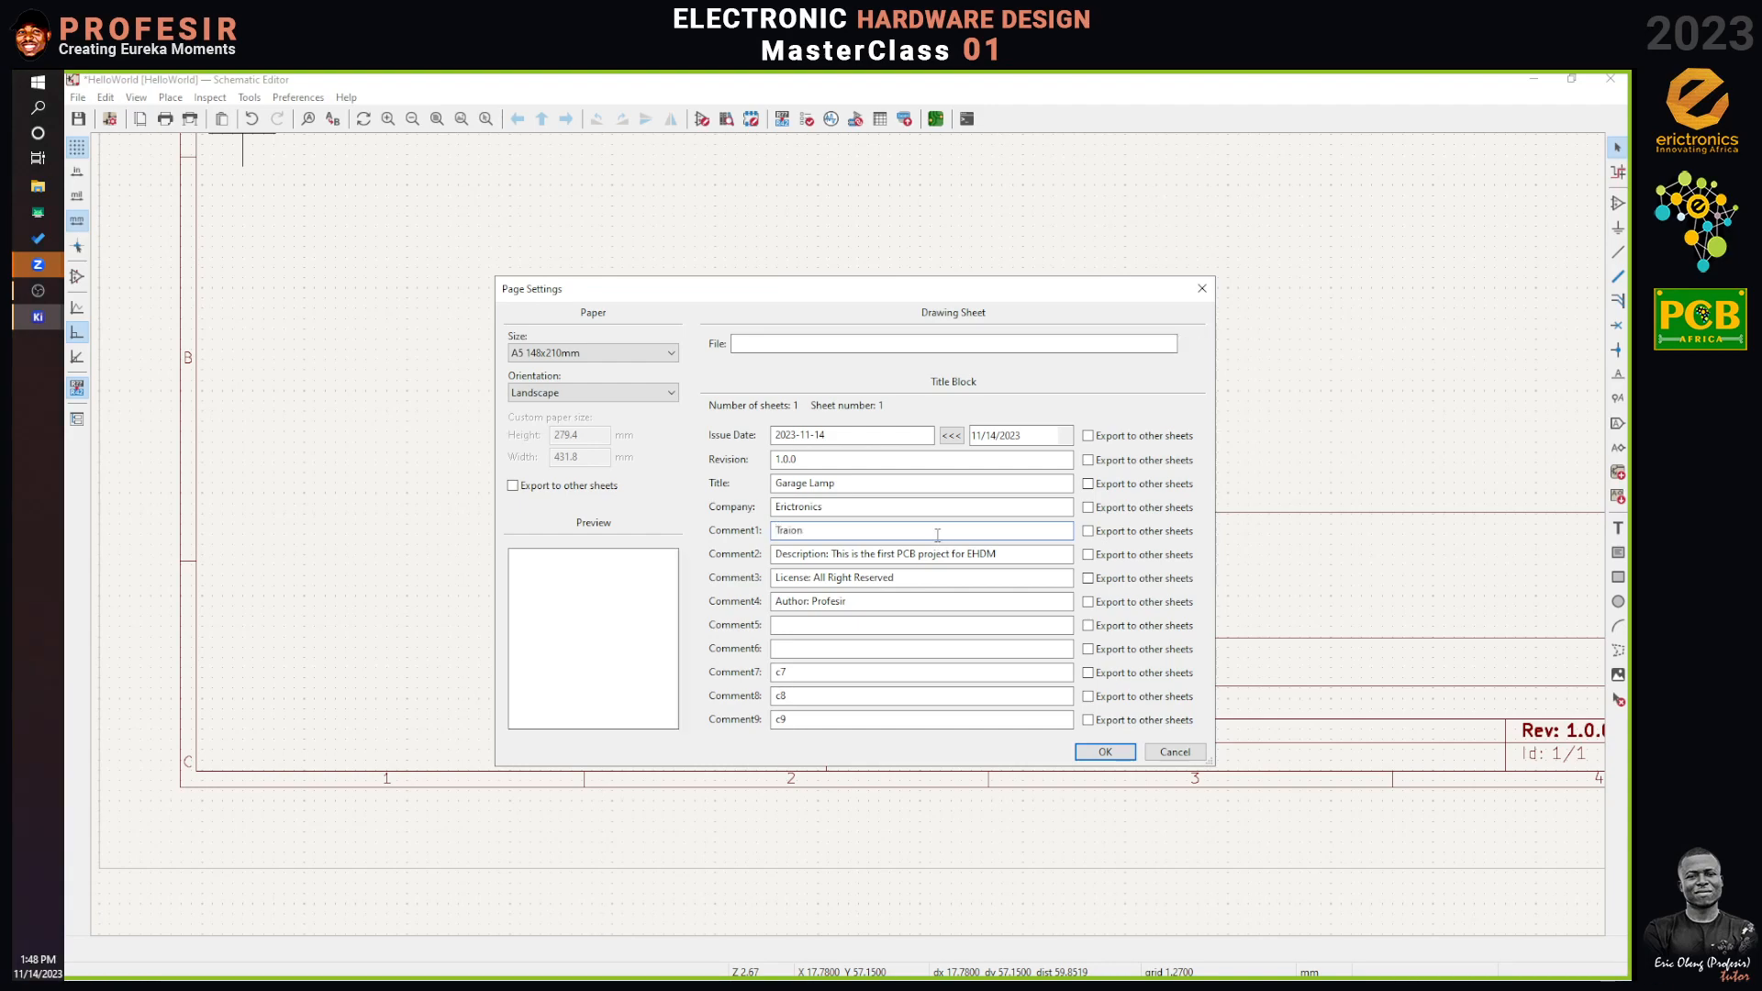
text(ning)
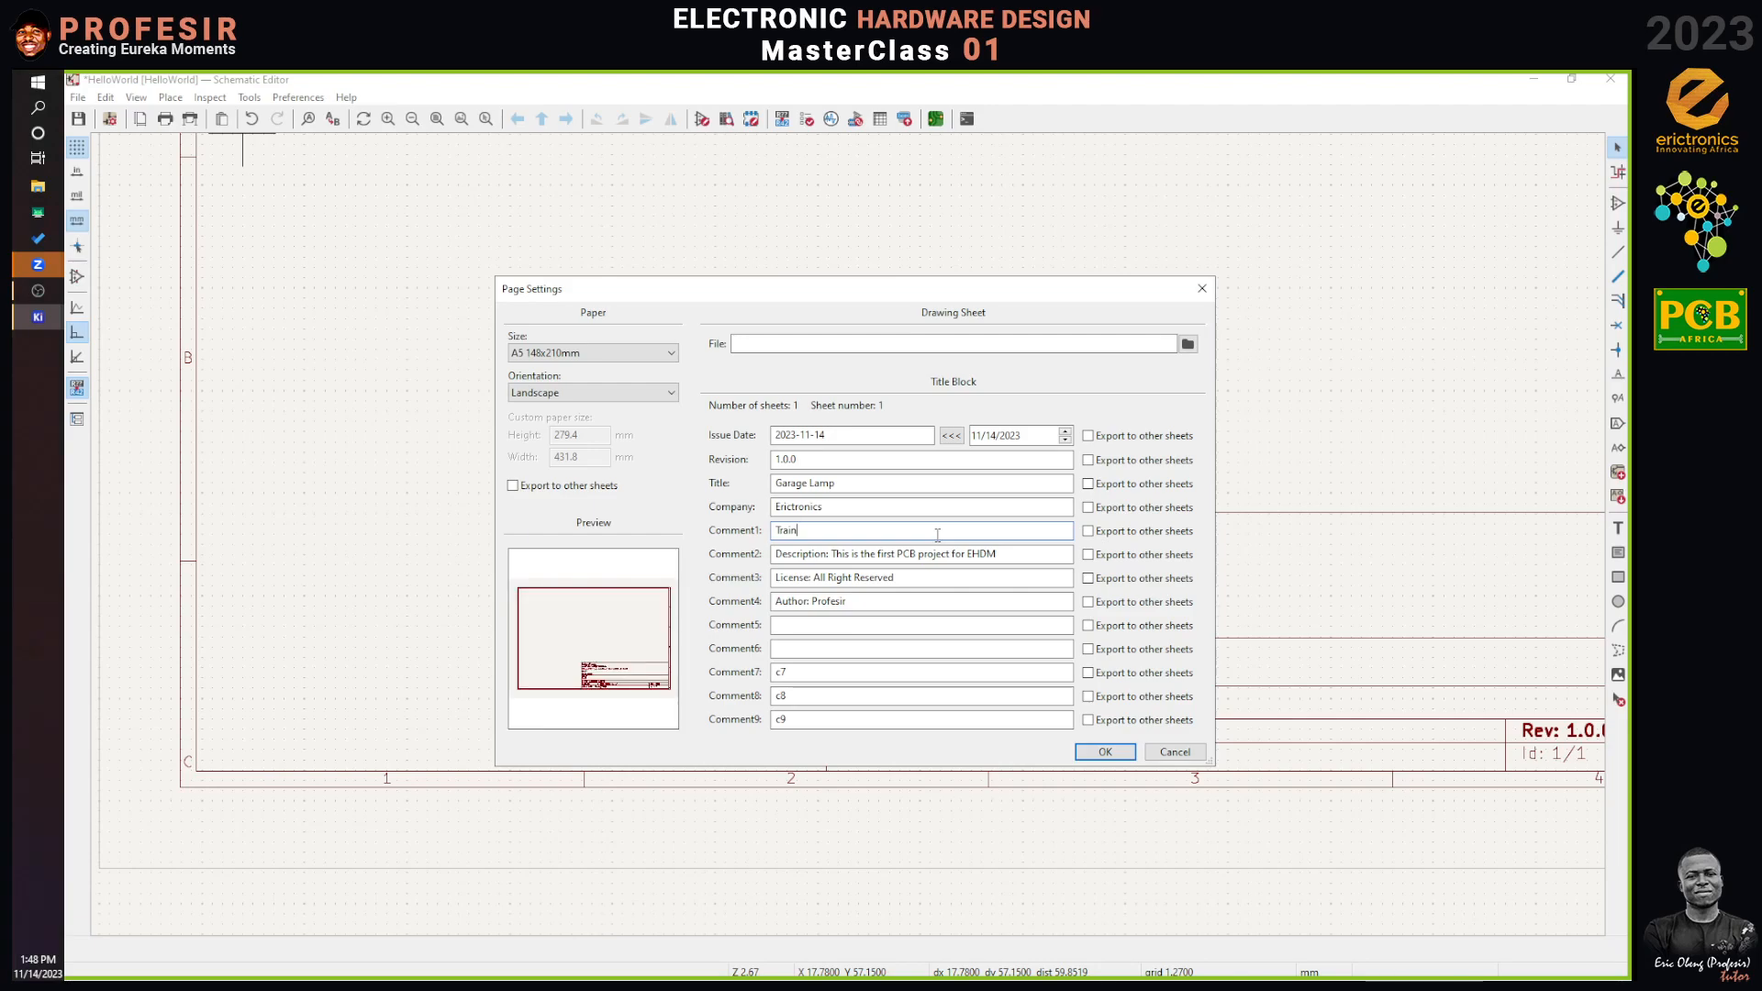
text( #: 02)
key(BackSpace)
text(1)
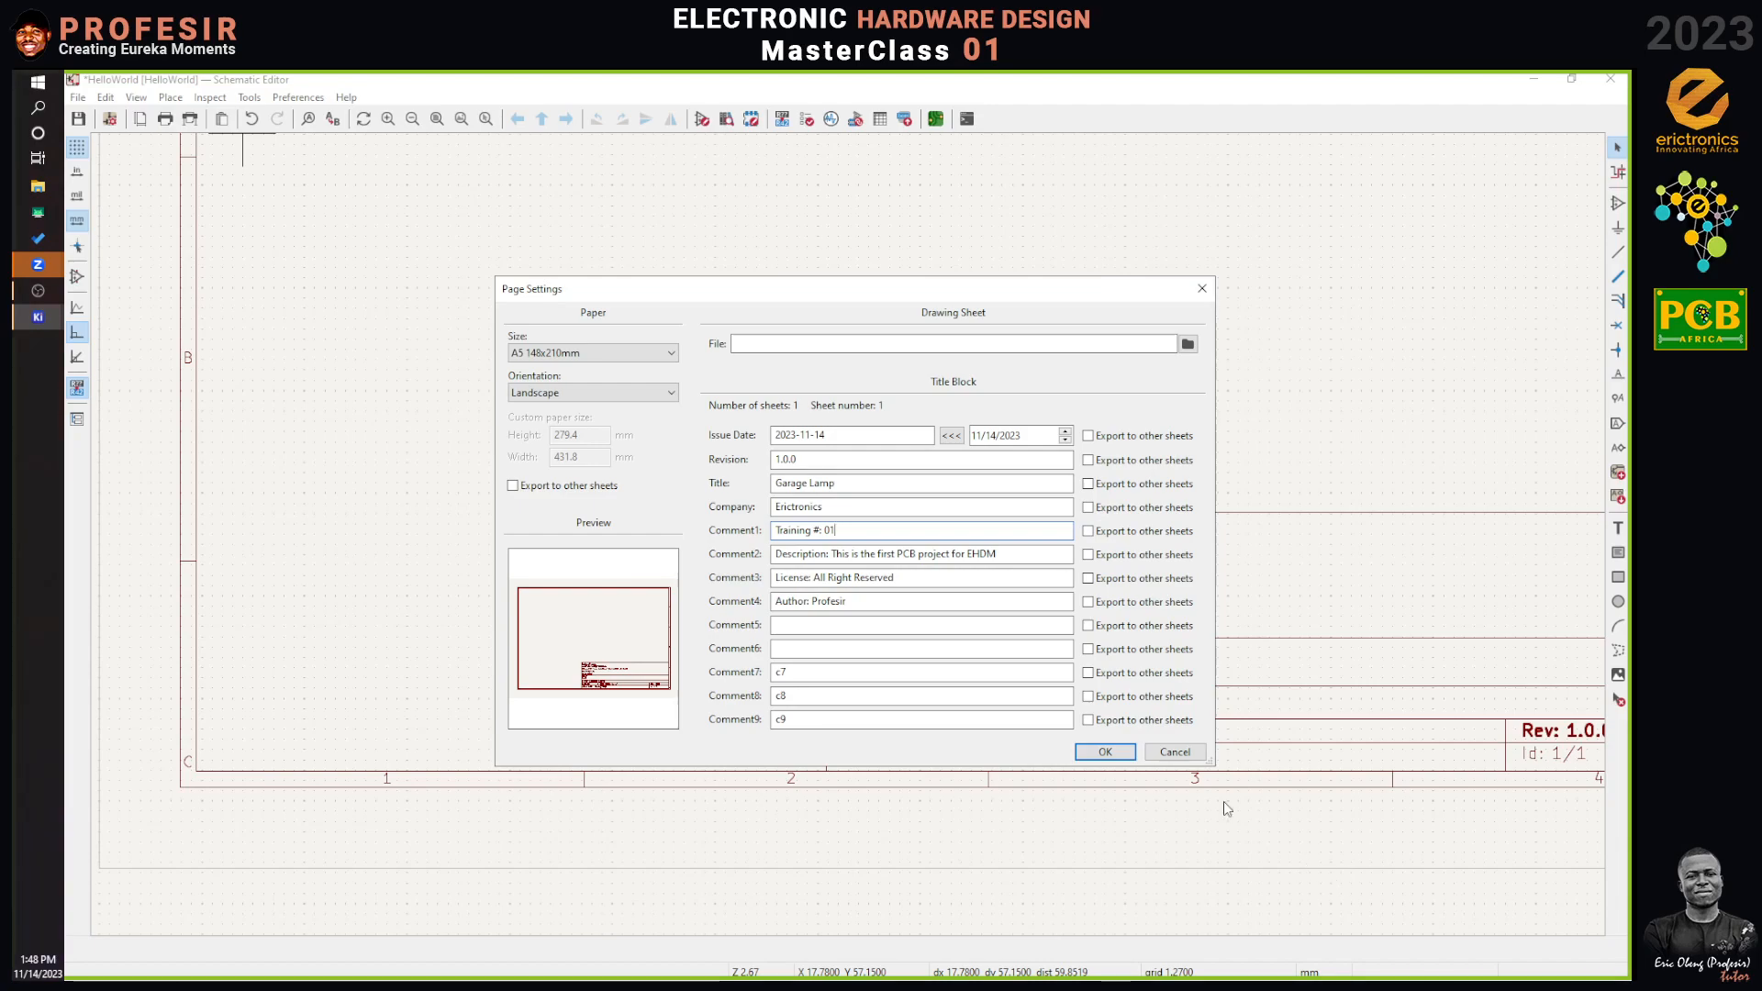
click(1106, 752)
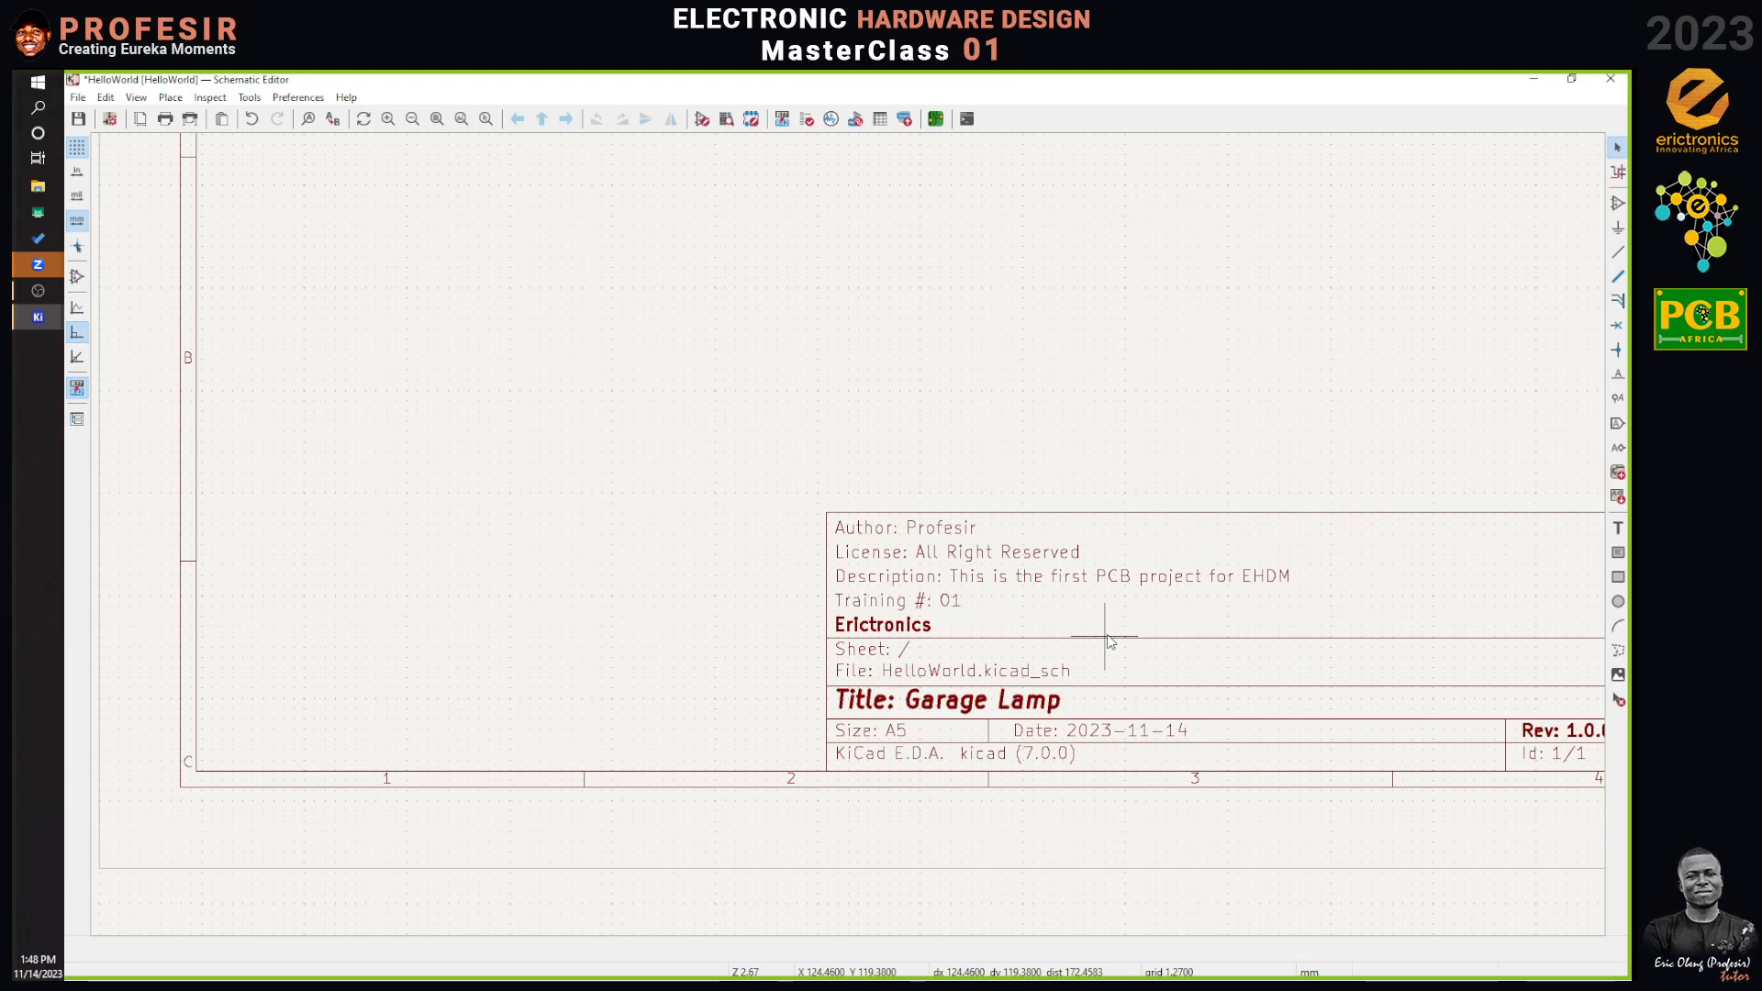
scroll(1110, 583, down, 2)
scroll(850, 542, down, 2)
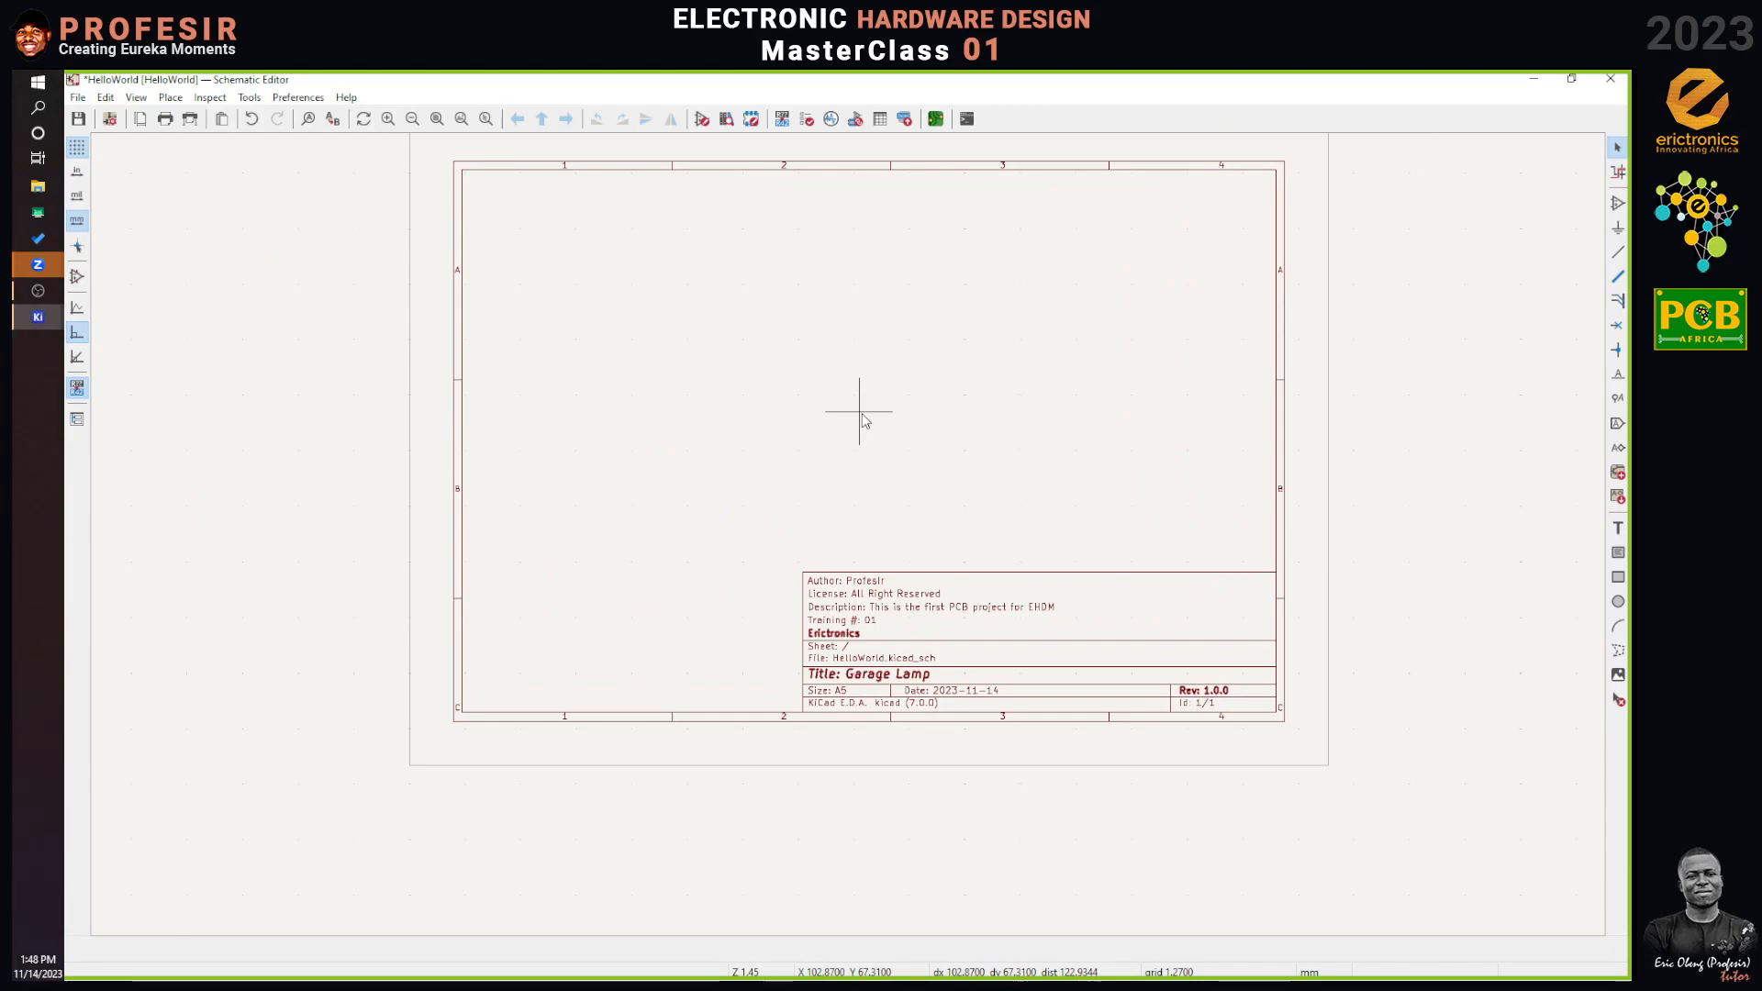
scroll(862, 419, up, 1)
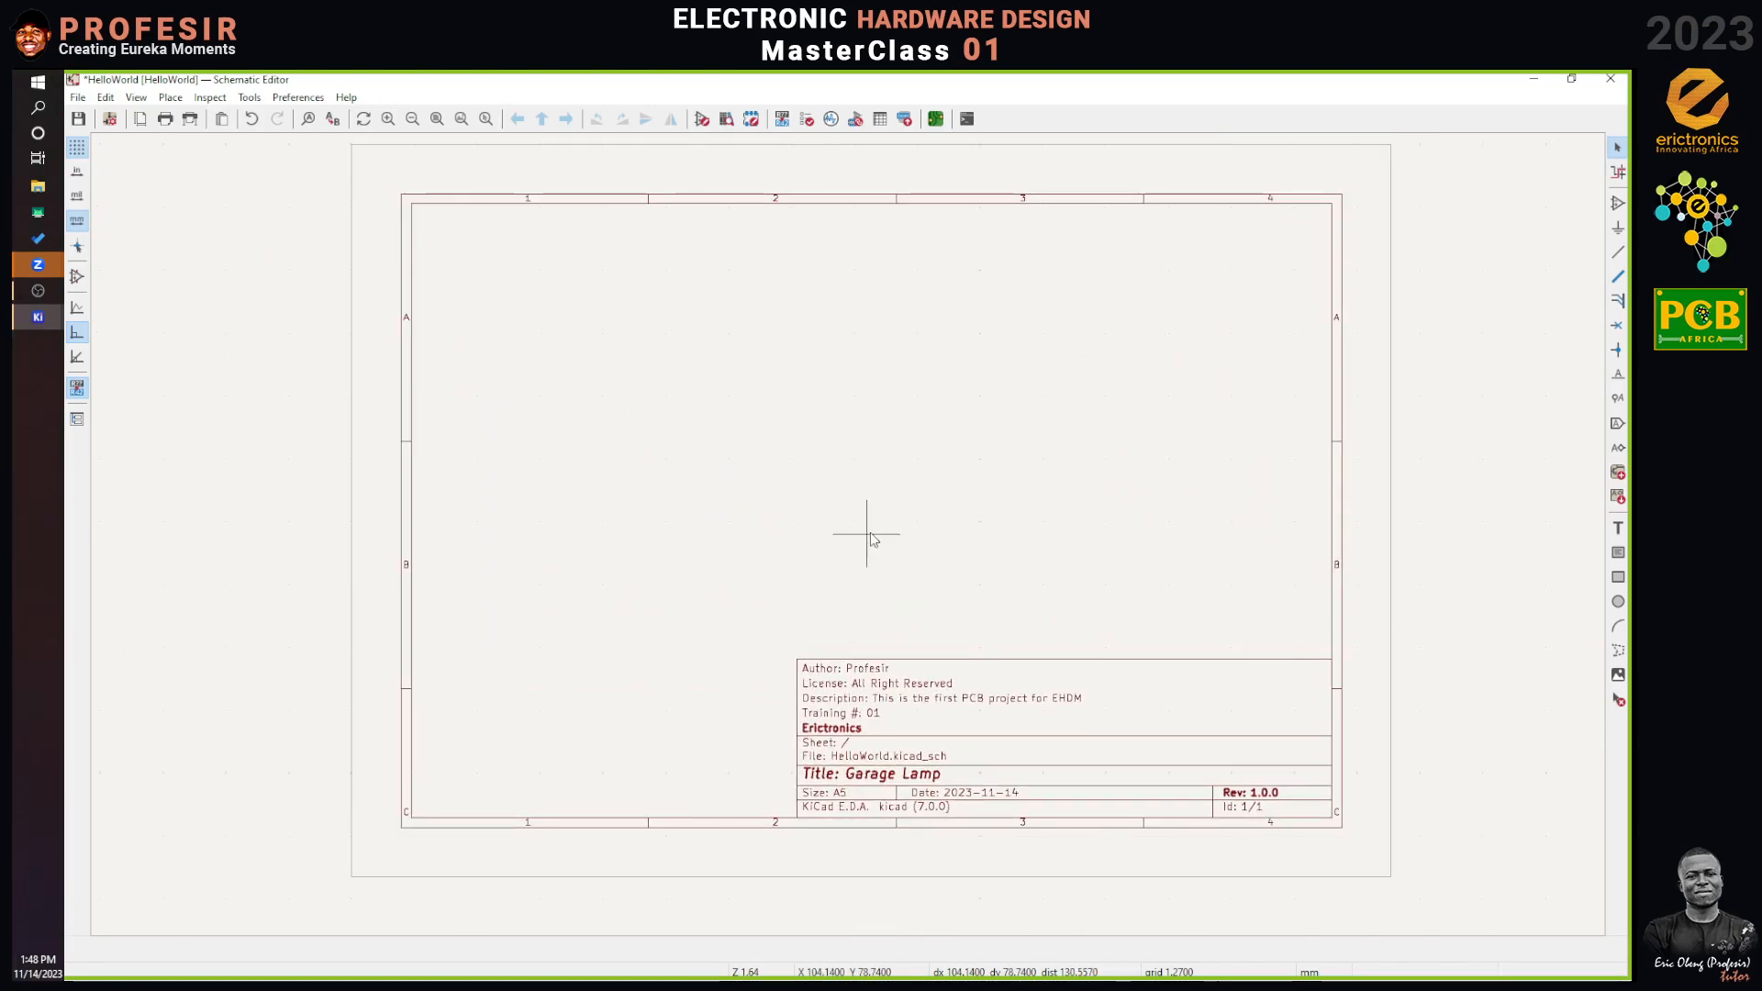
scroll(870, 536, up, 1)
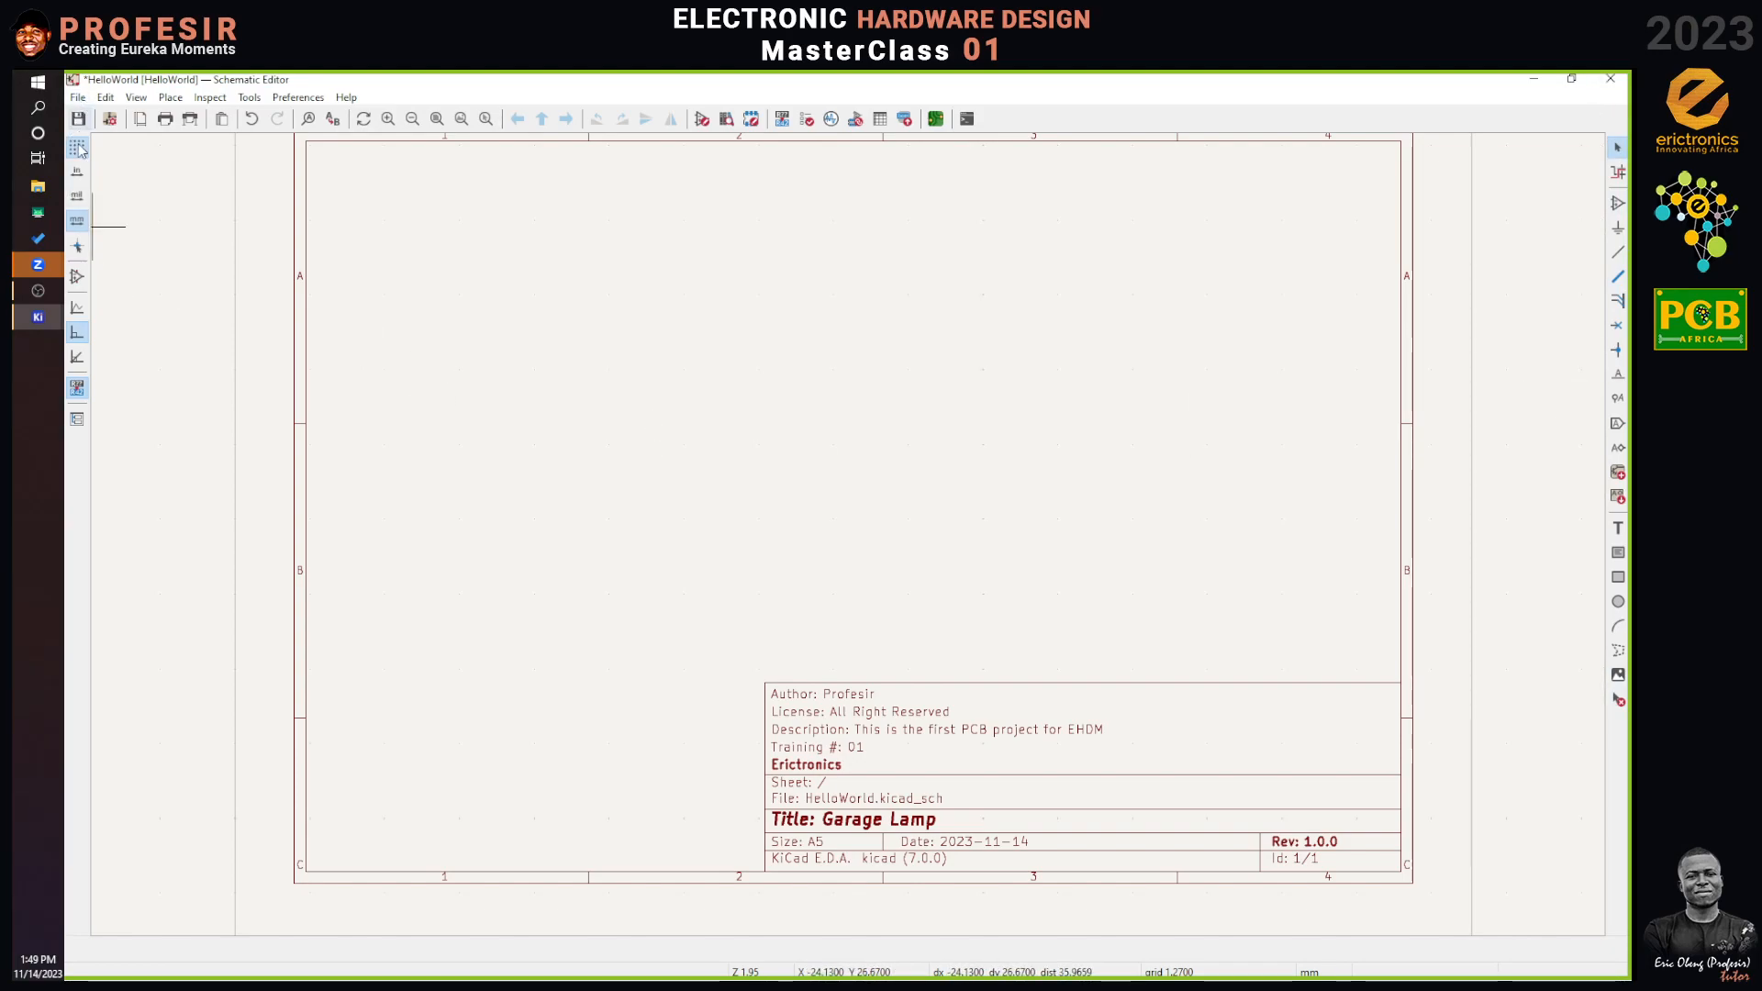
click(73, 391)
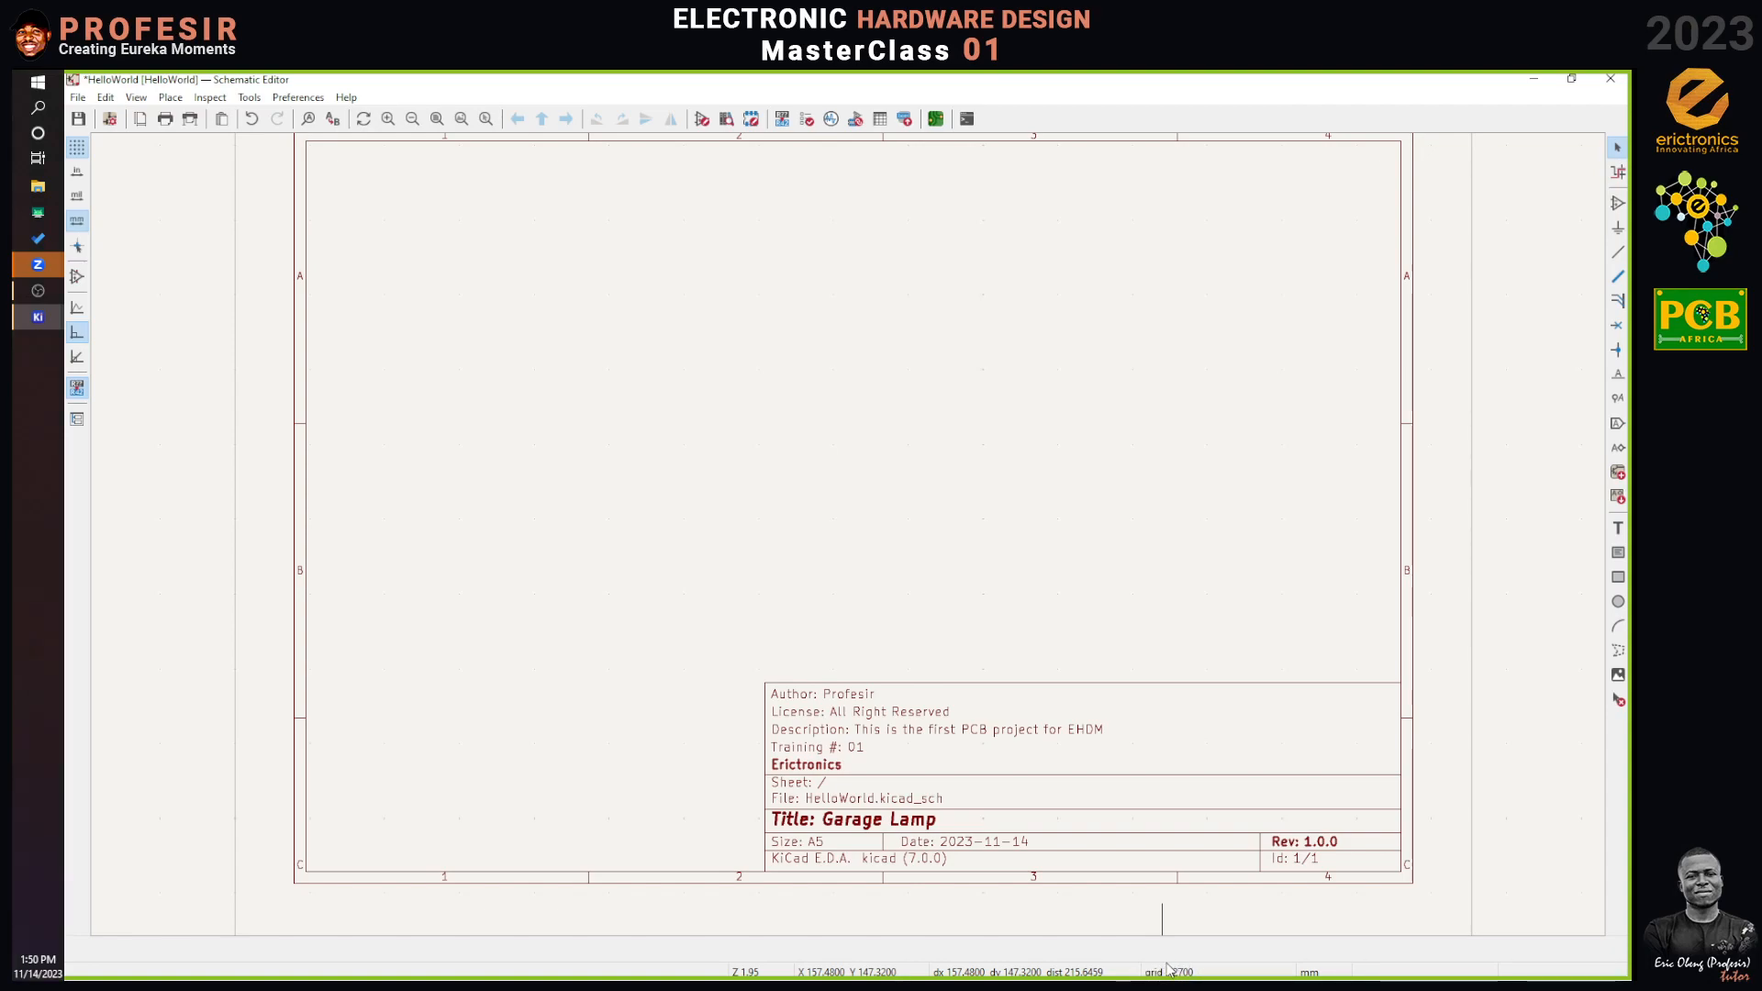
Review the schematic editor's display options, editing options and field name templates in the preferences, and close them without changes.
click(298, 97)
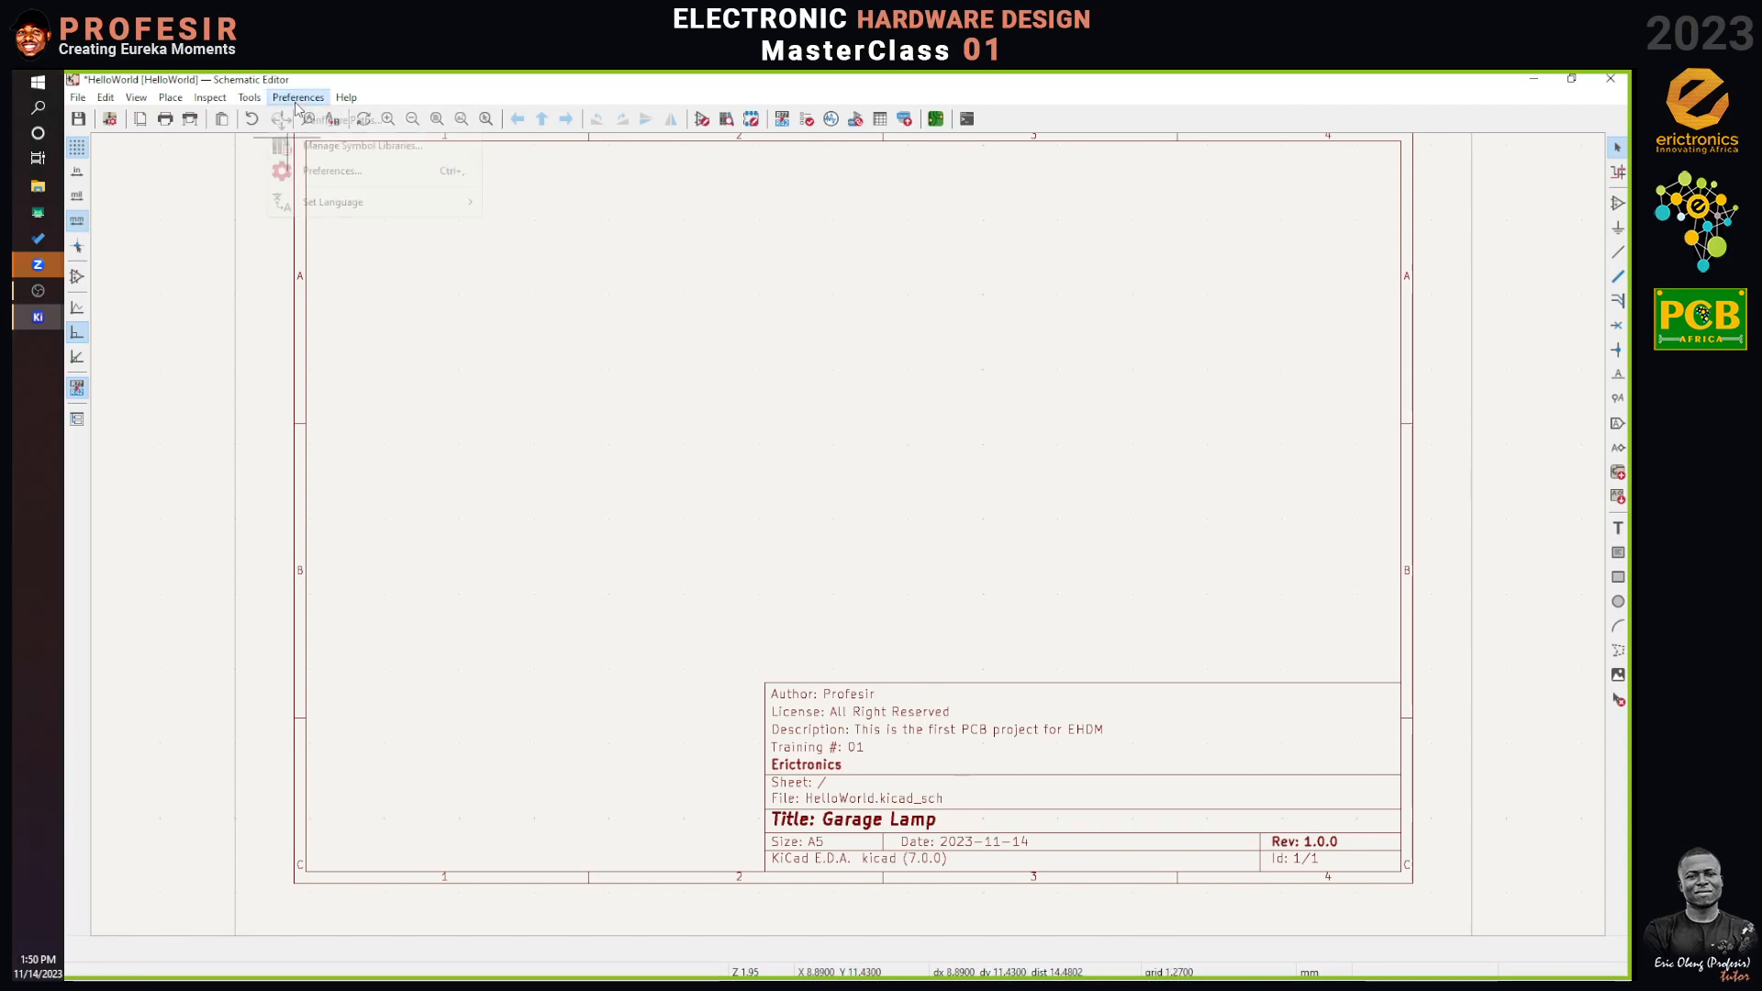
click(348, 177)
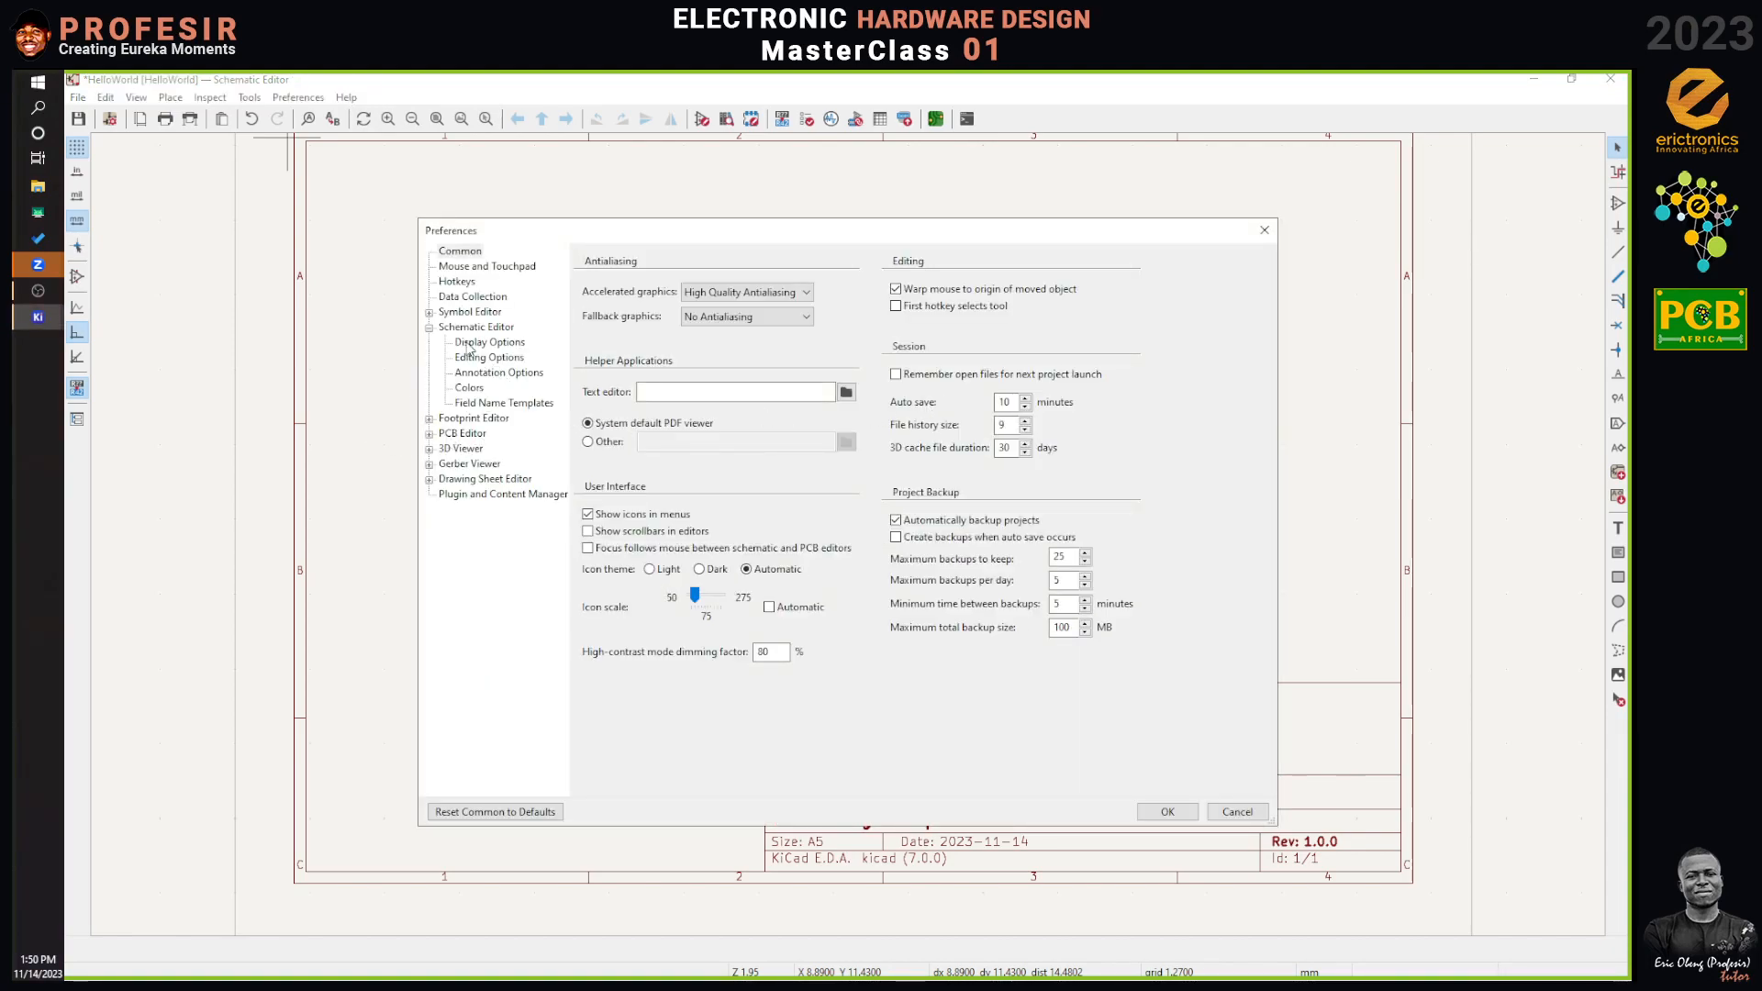
click(505, 341)
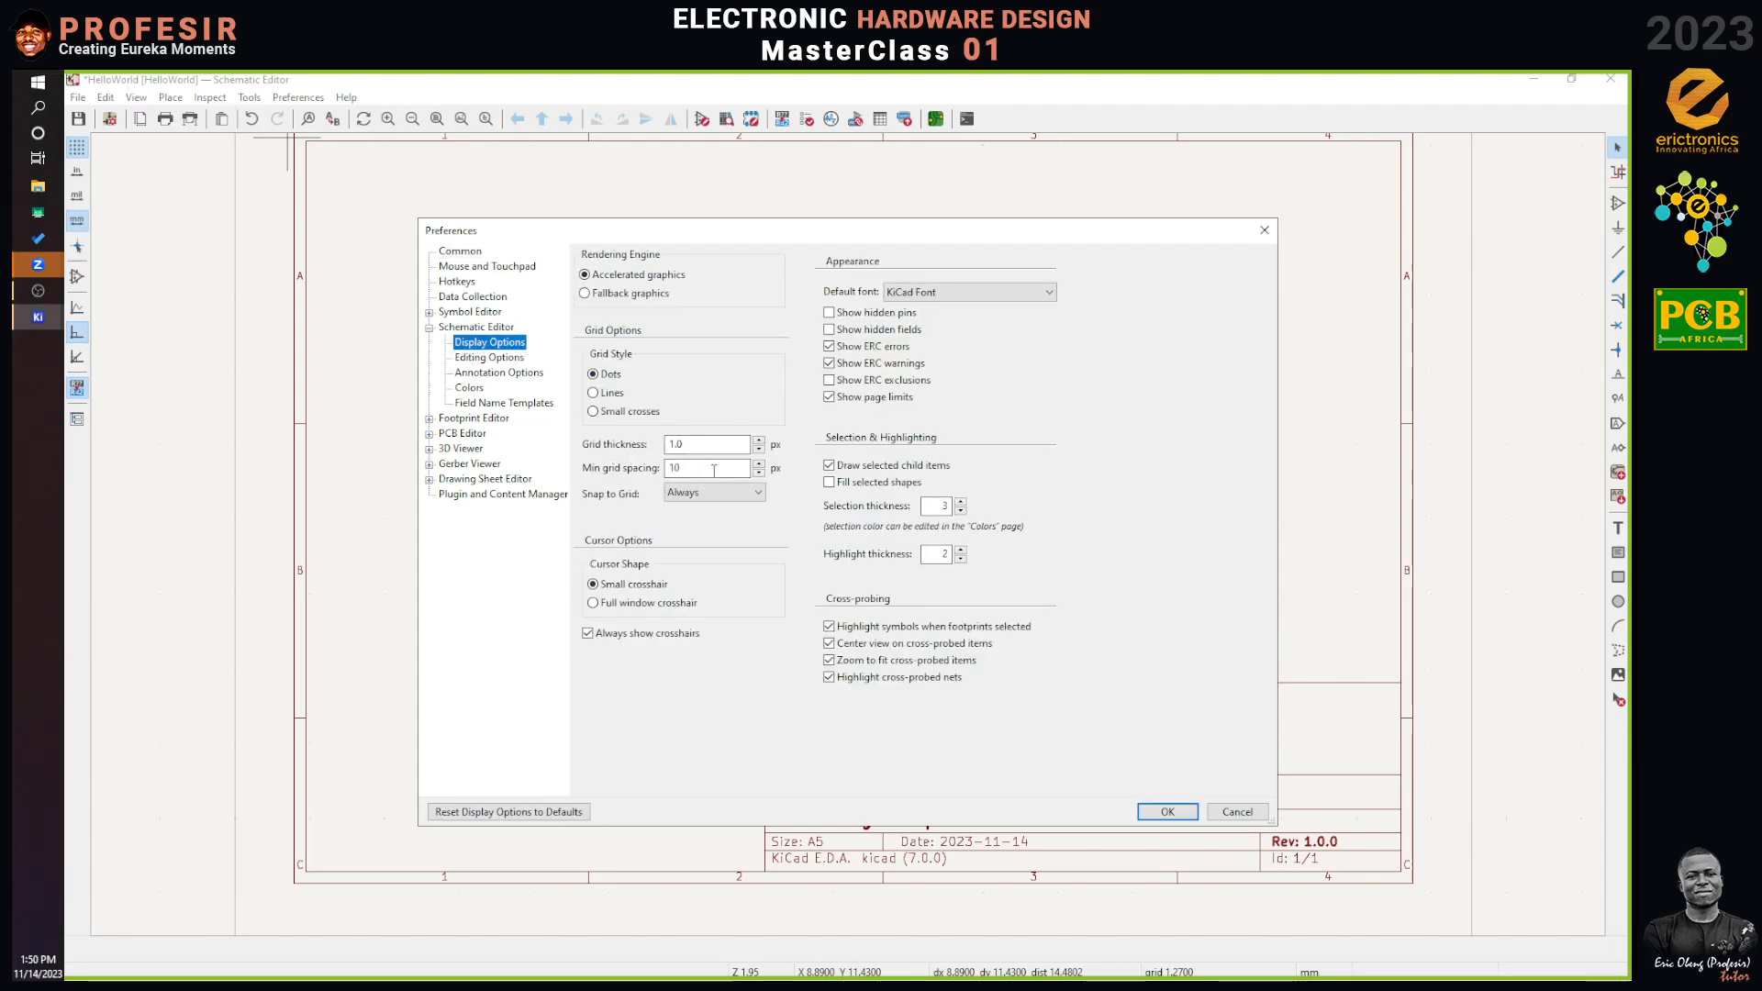
click(942, 293)
click(943, 293)
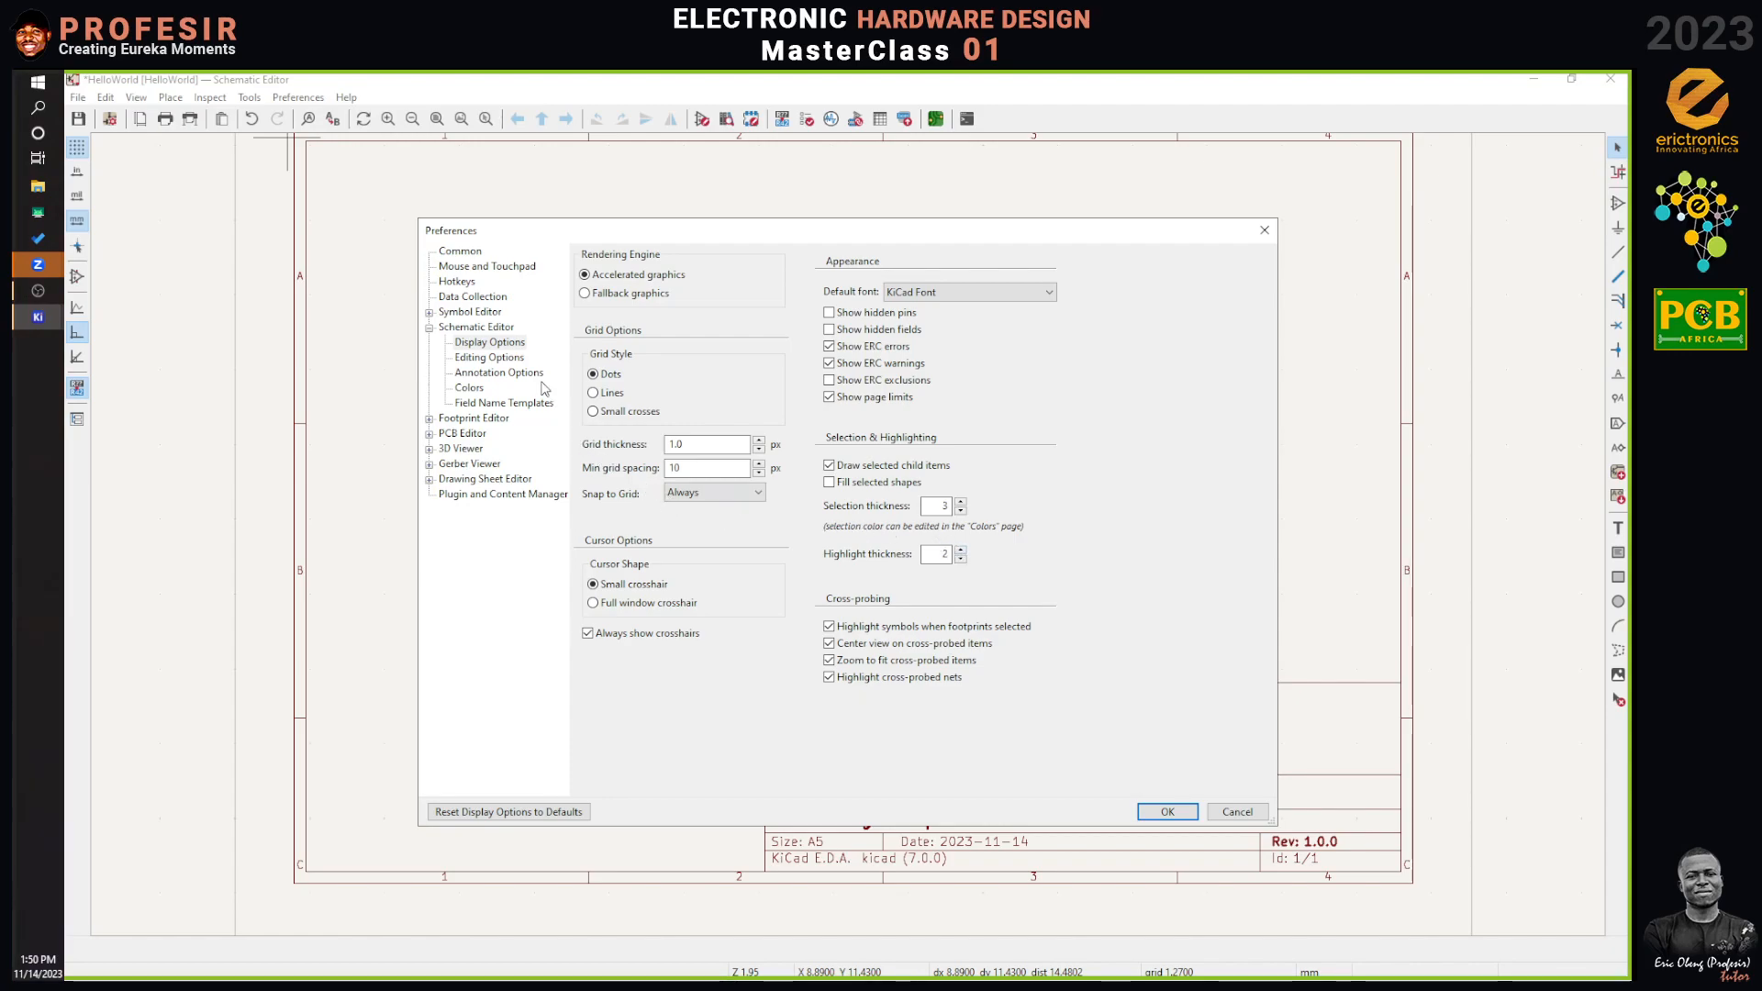
click(502, 359)
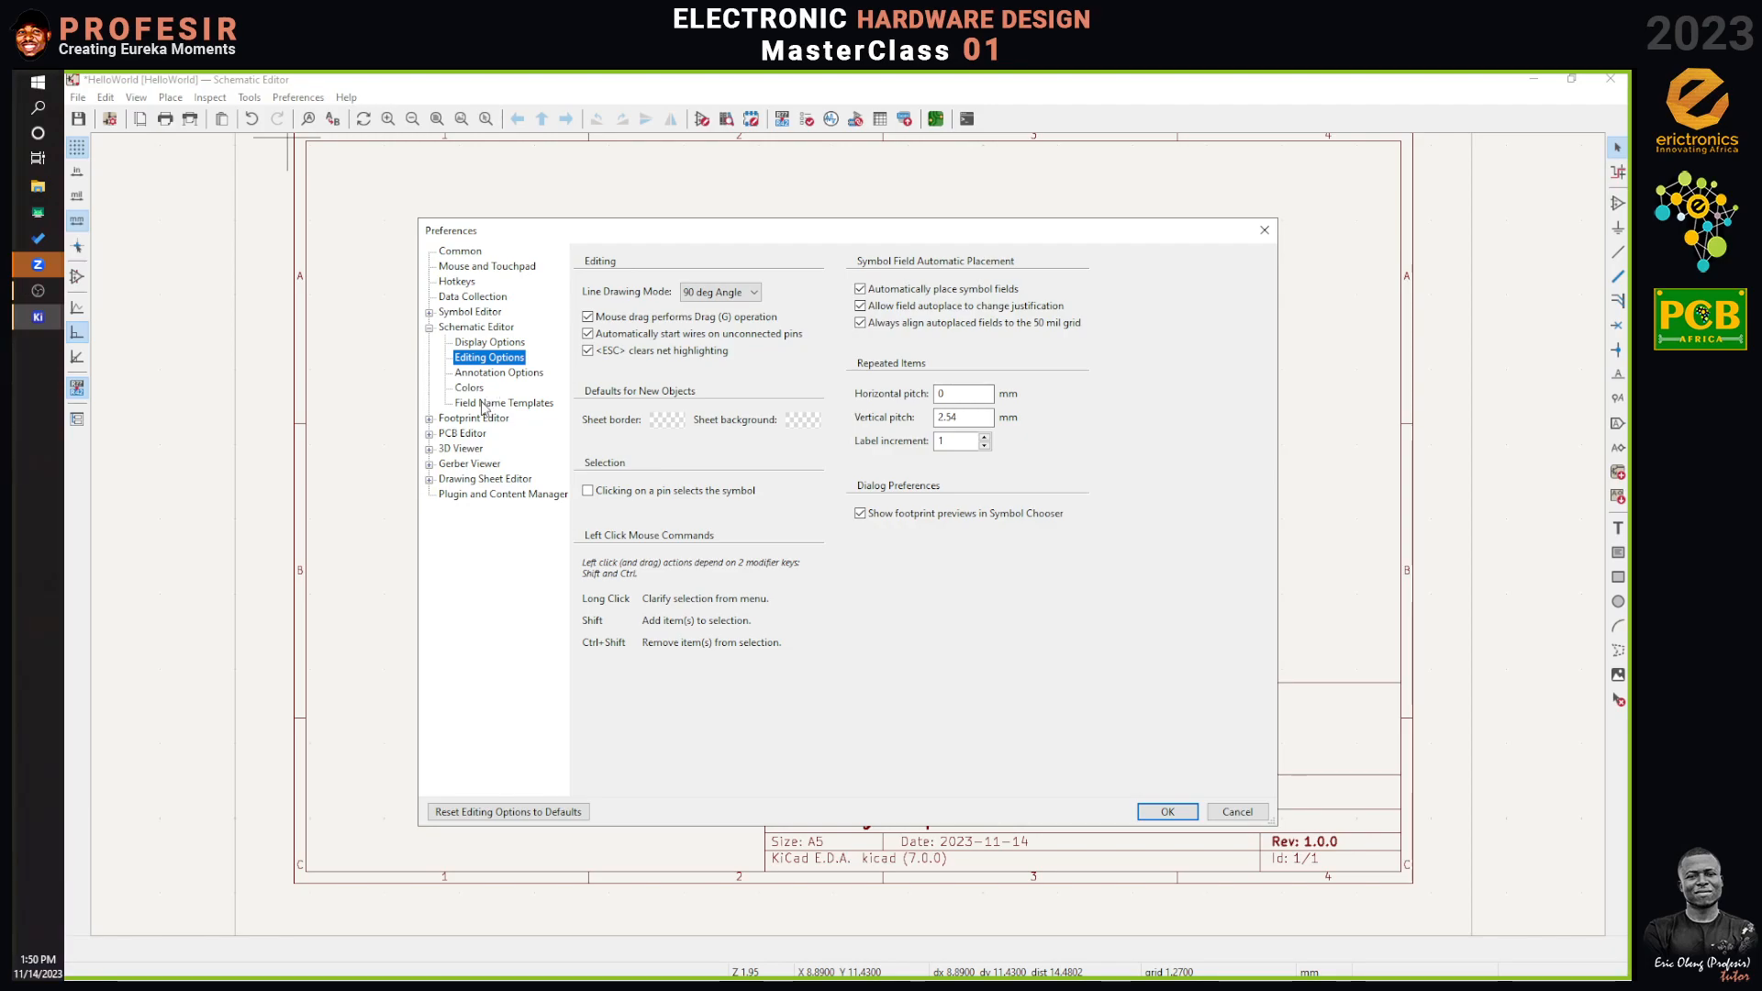
click(484, 404)
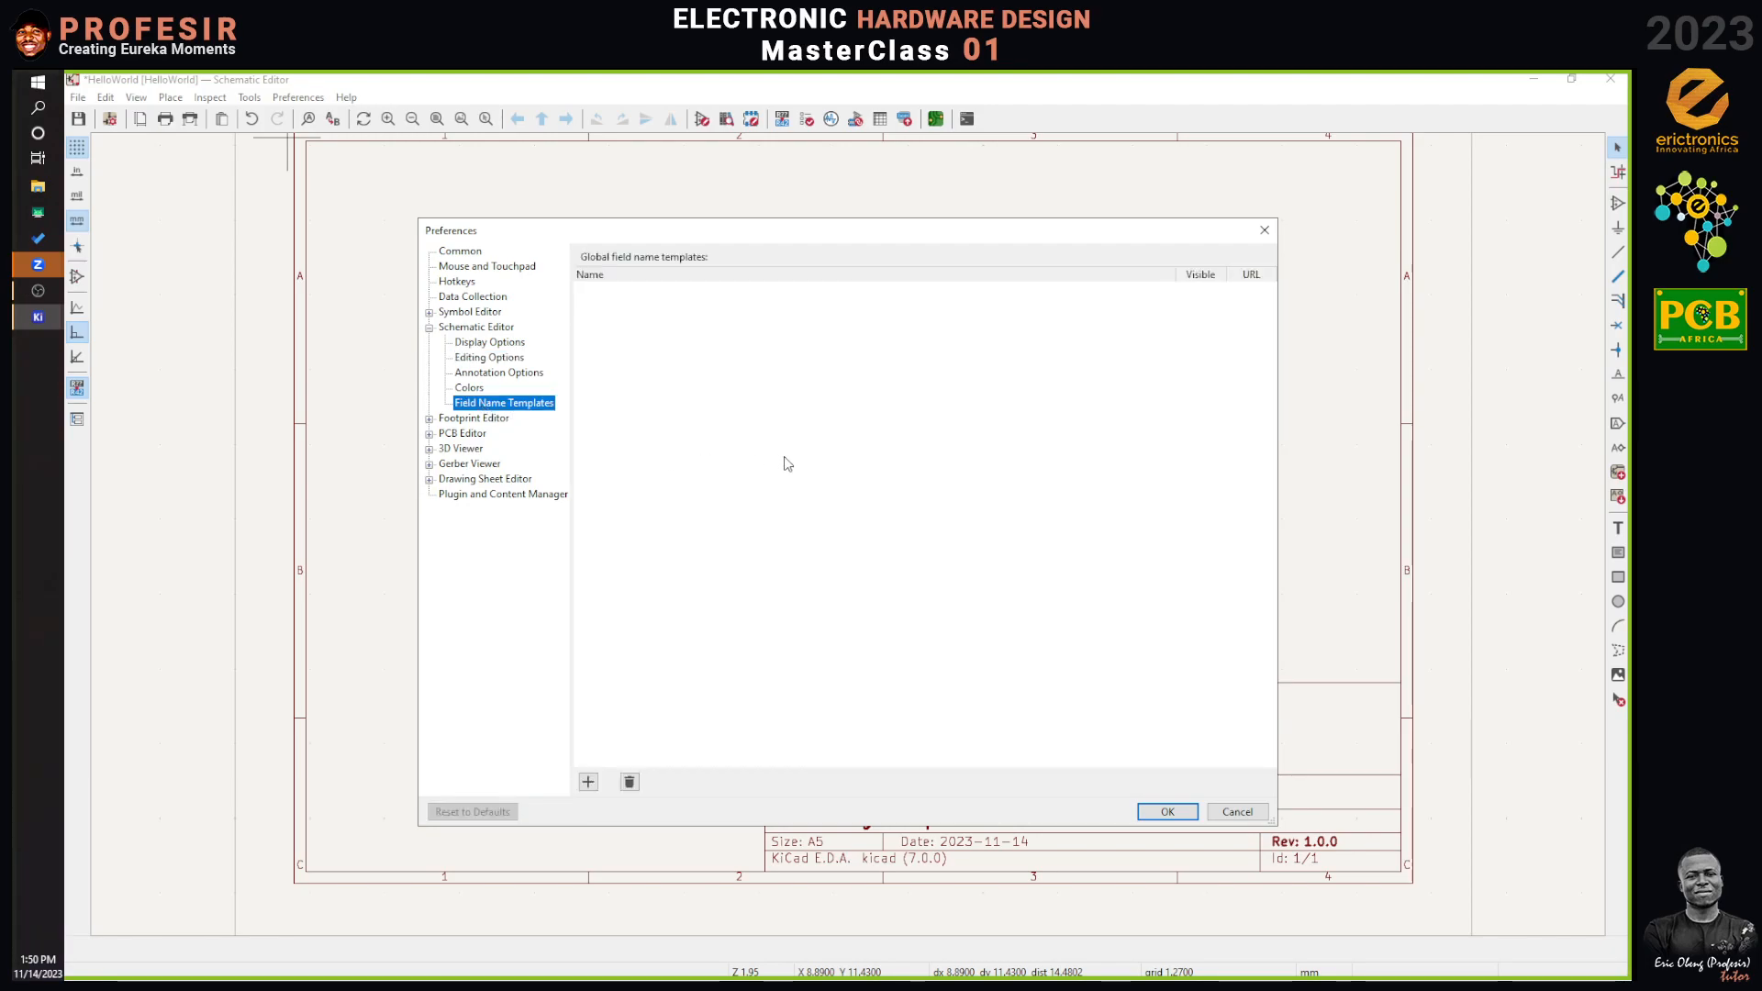
click(1263, 231)
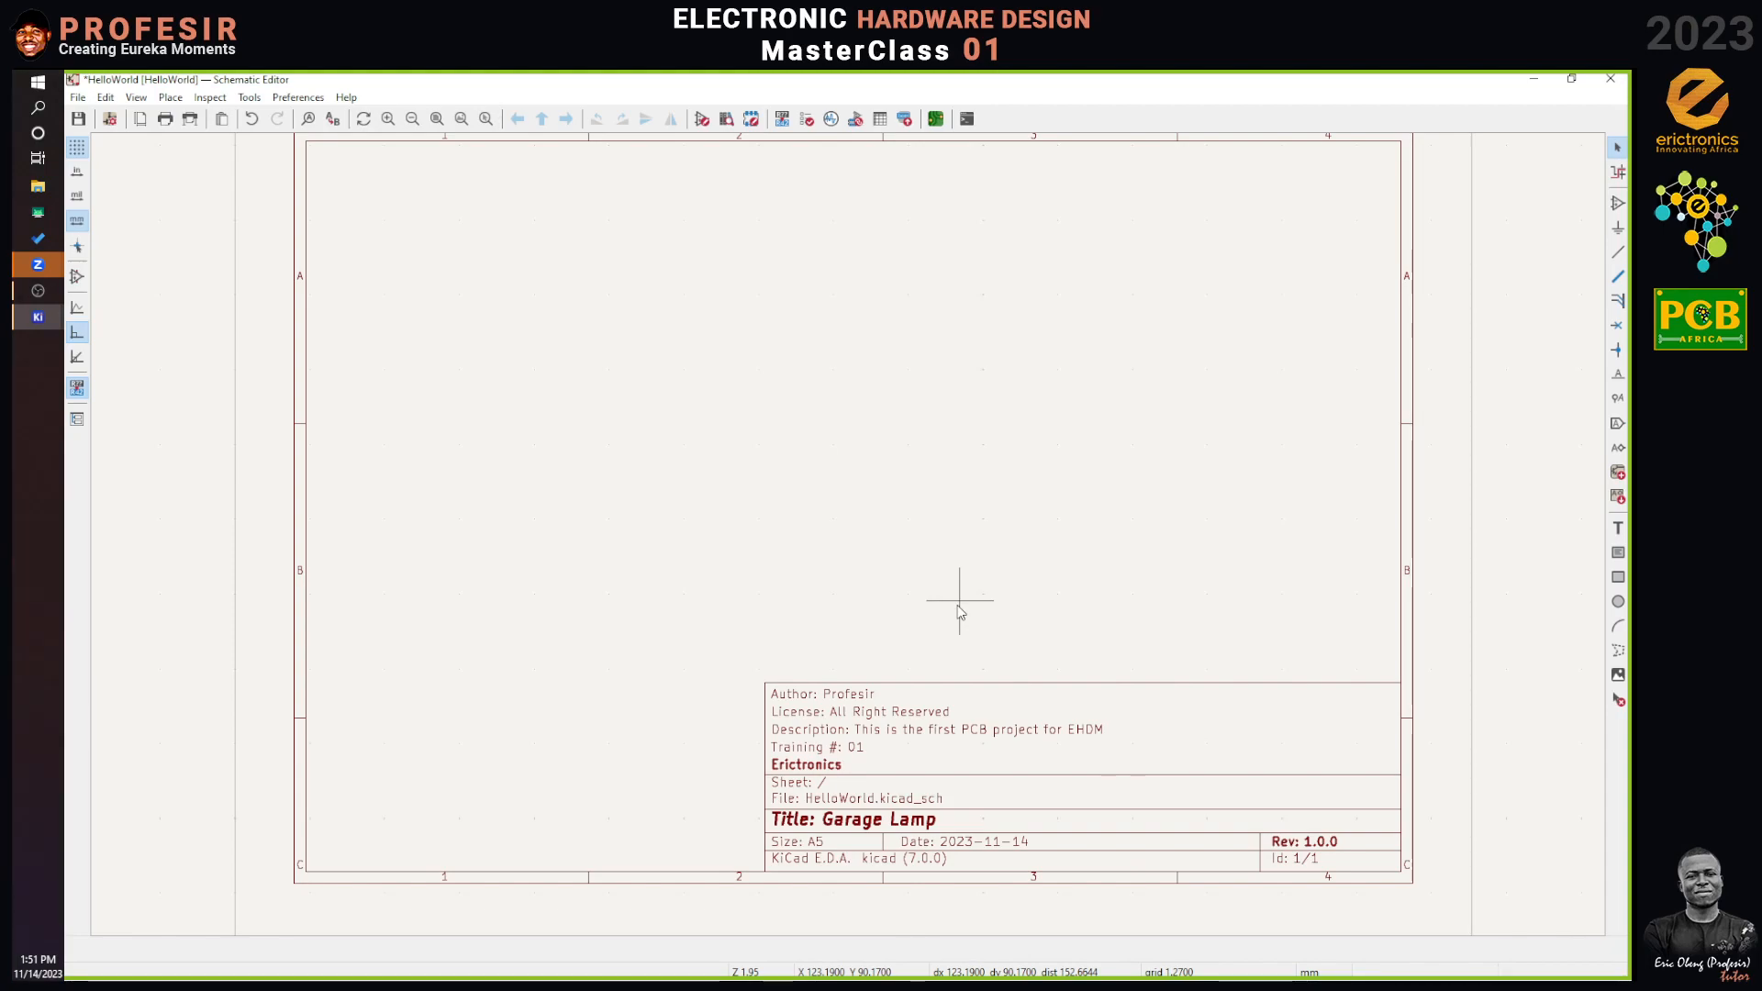
Examine the sheet and its grid at different zoom levels.
scroll(845, 531, up, 2)
scroll(847, 541, down, 5)
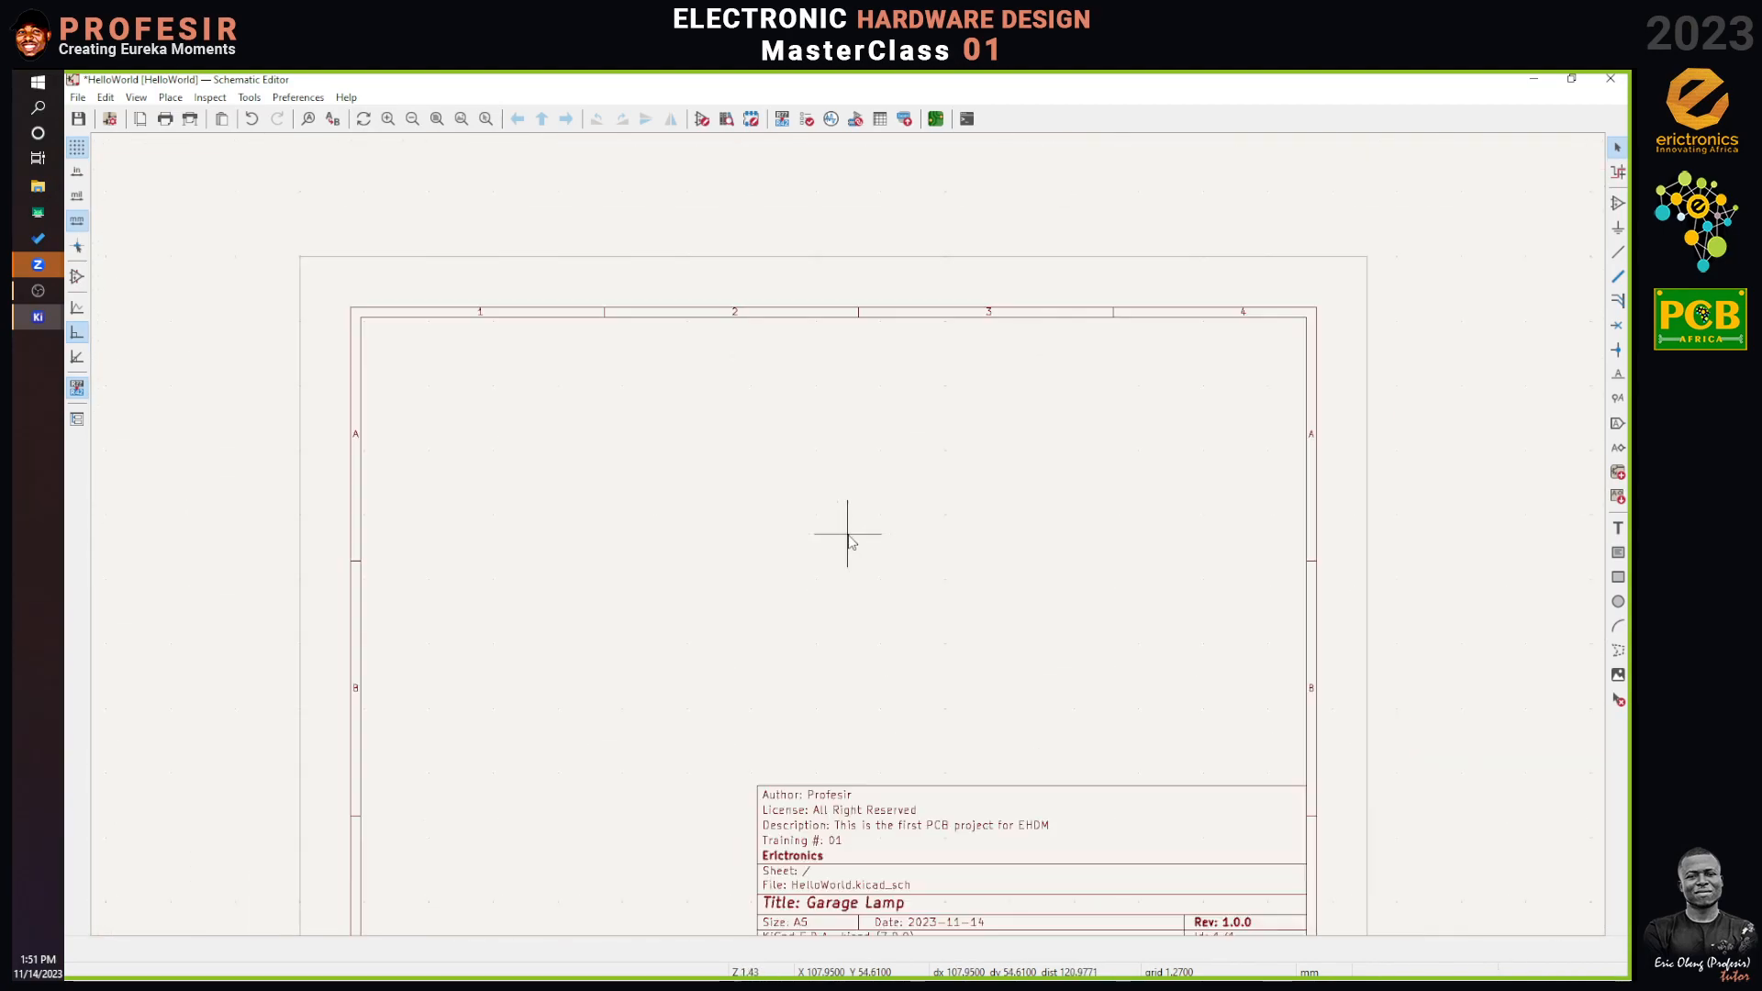
scroll(849, 541, up, 6)
scroll(849, 542, down, 2)
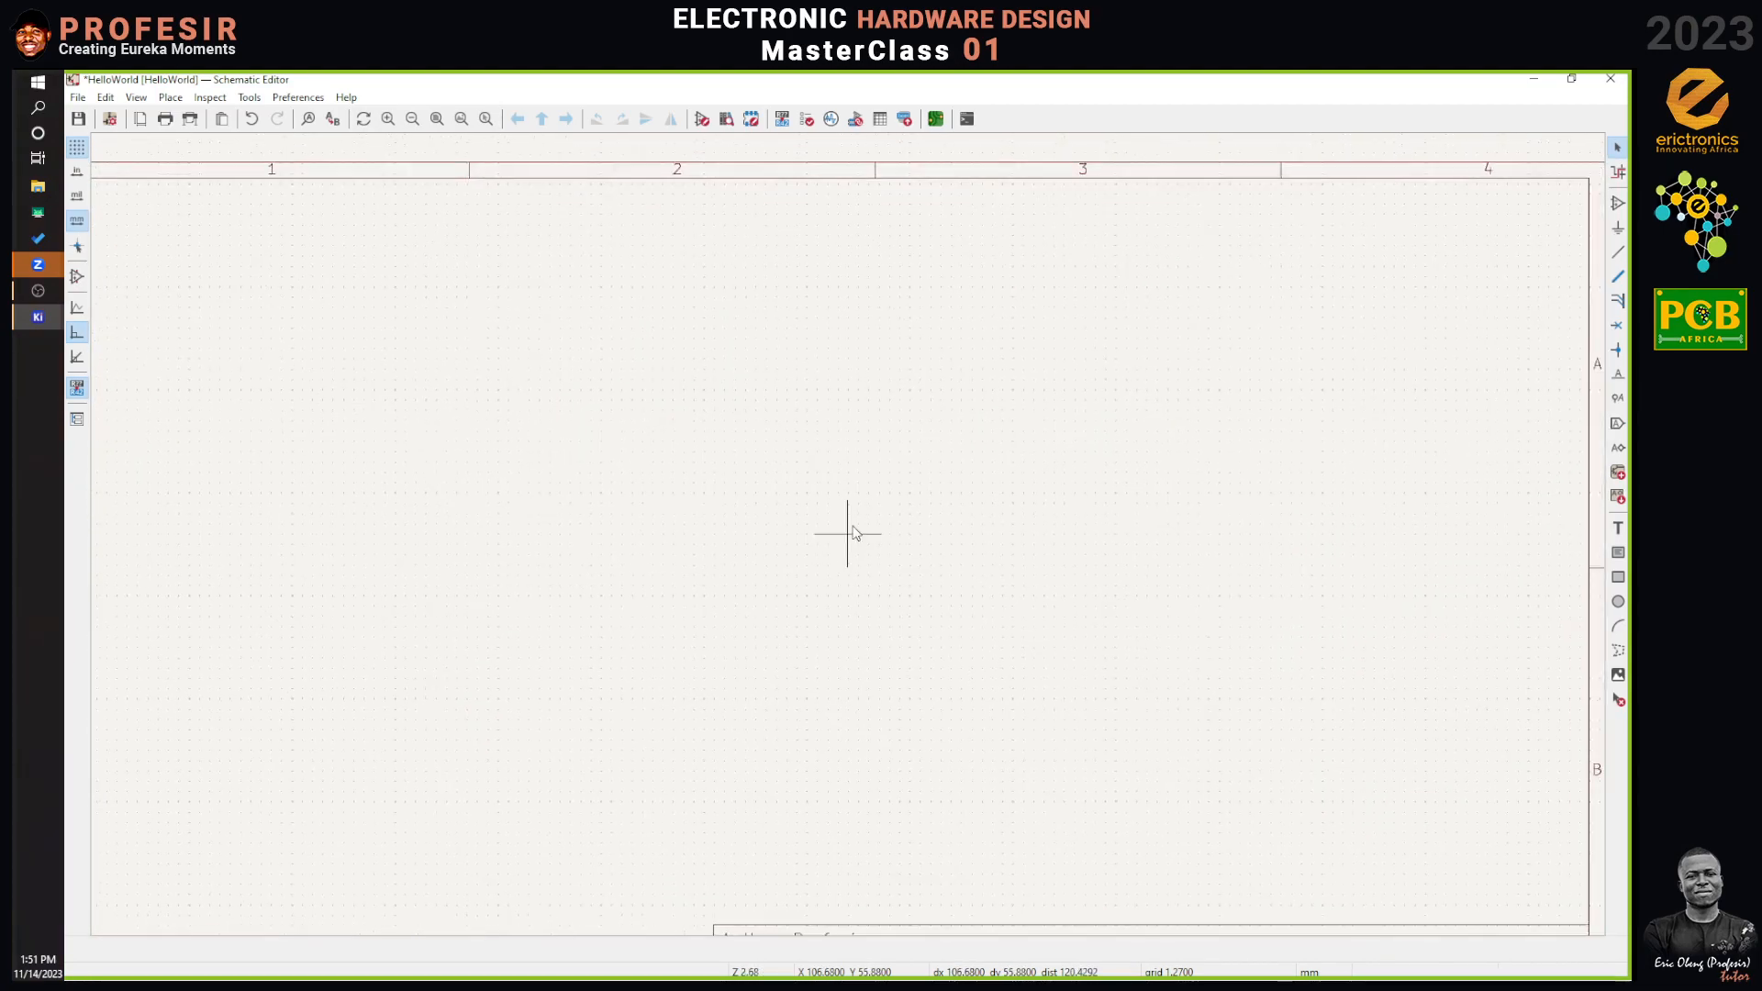
scroll(849, 542, up, 2)
scroll(849, 542, down, 3)
scroll(850, 542, down, 1)
scroll(850, 541, up, 4)
scroll(850, 542, up, 5)
scroll(849, 542, down, 3)
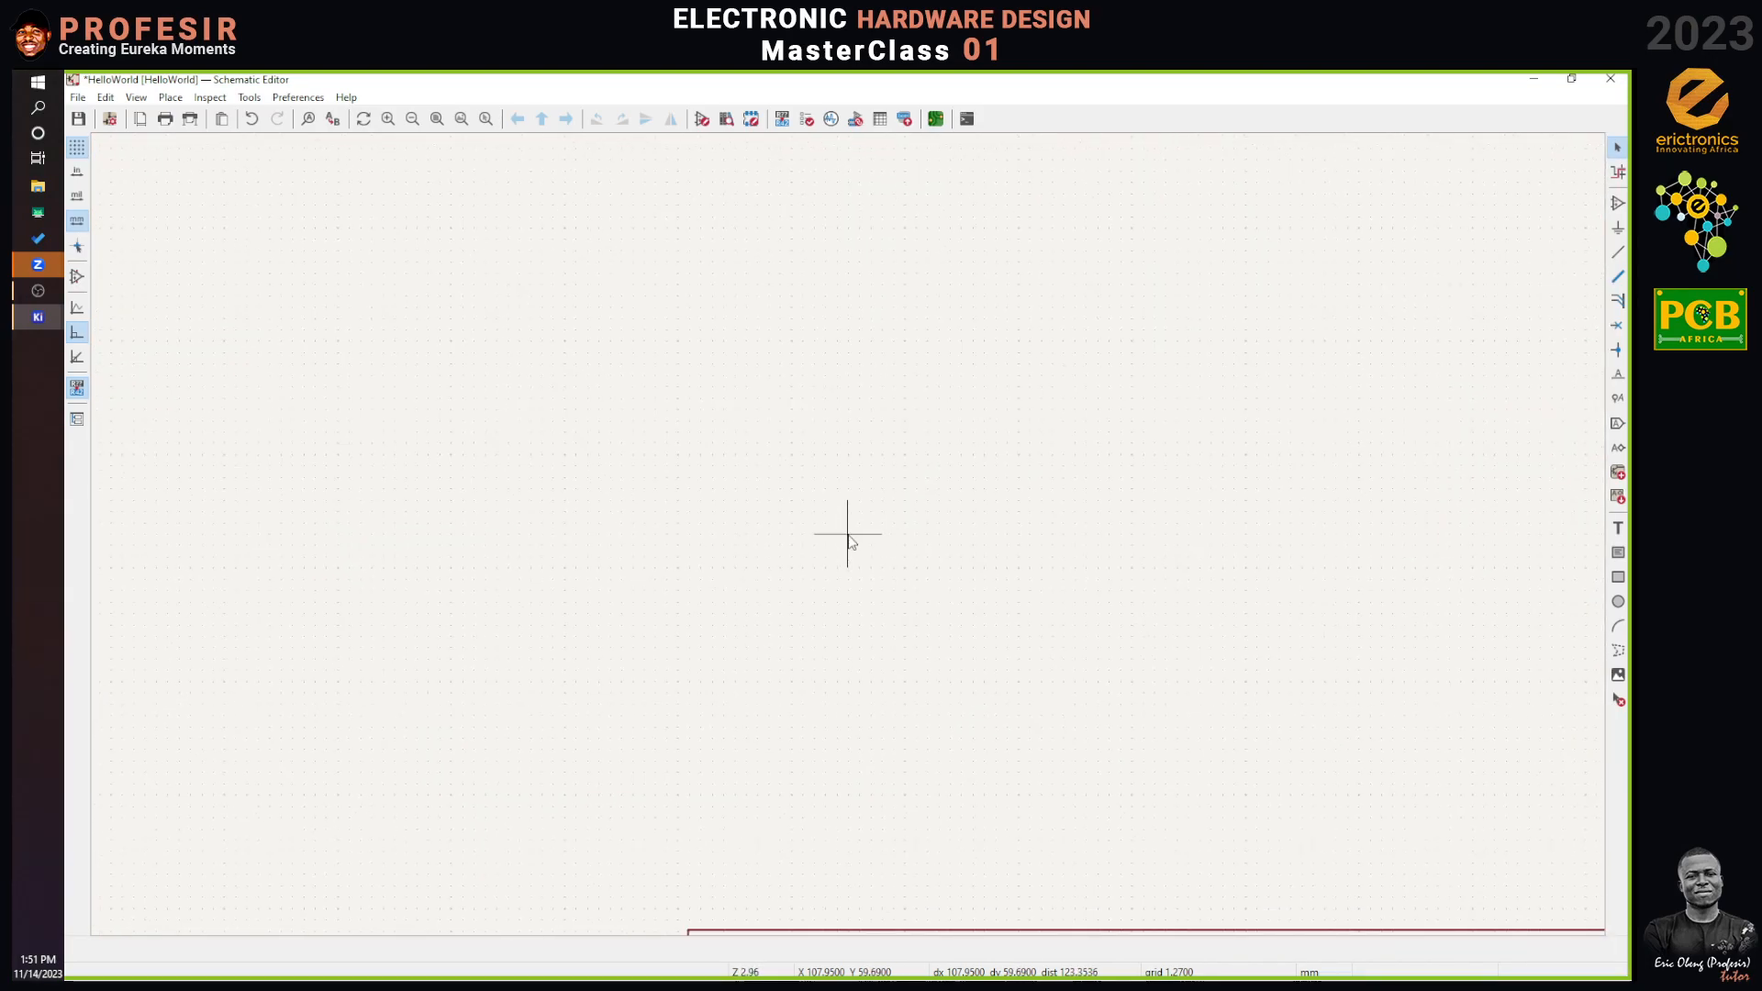
scroll(849, 543, up, 1)
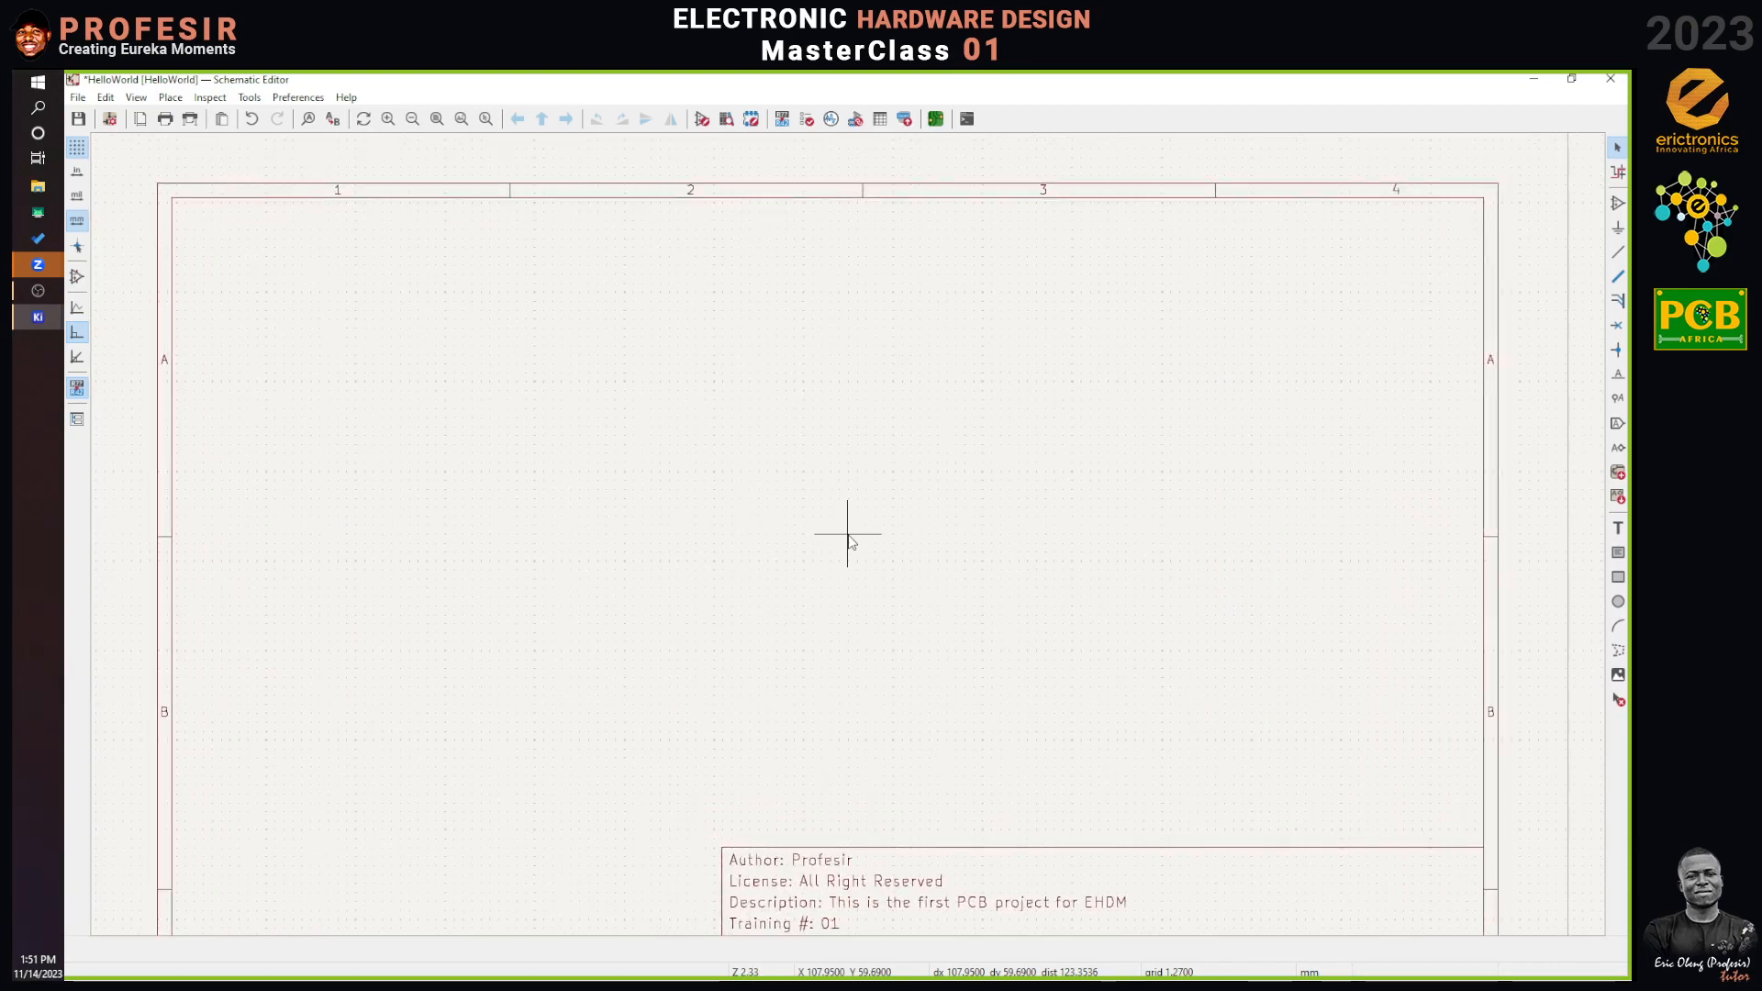
Review the current grid, user-defined grid and fast-switching choices in the grid settings, and accept them as they are.
scroll(848, 542, up, 4)
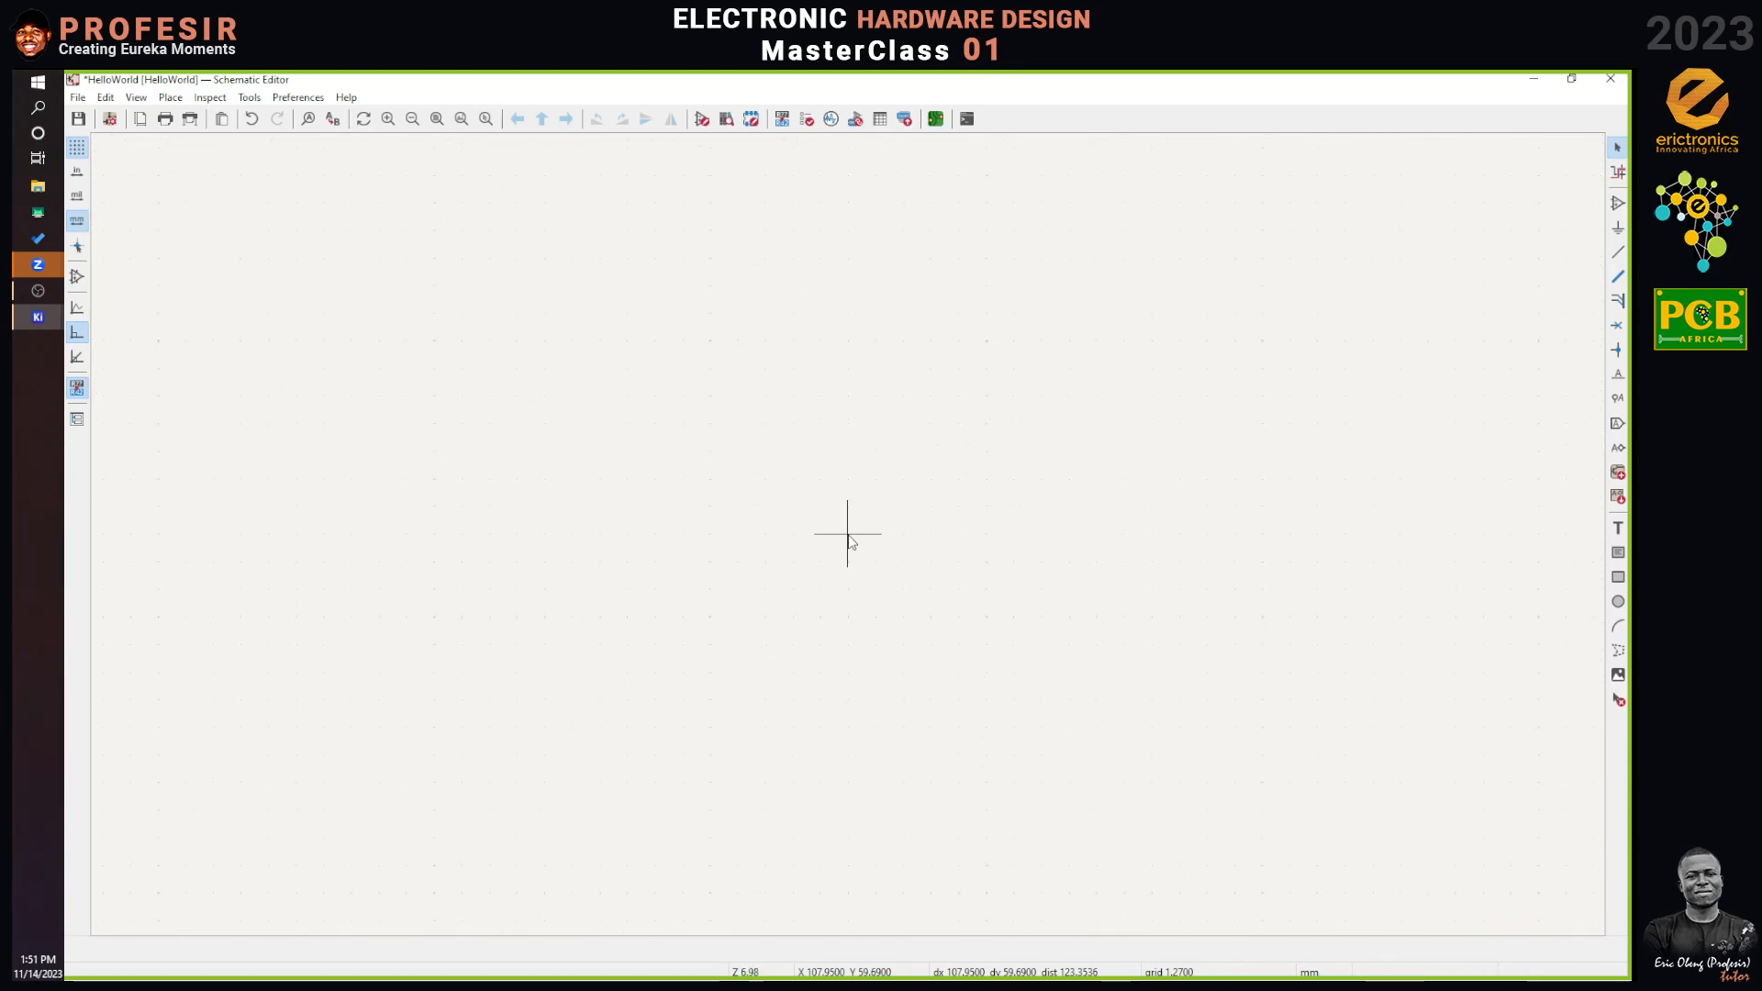
scroll(850, 541, down, 3)
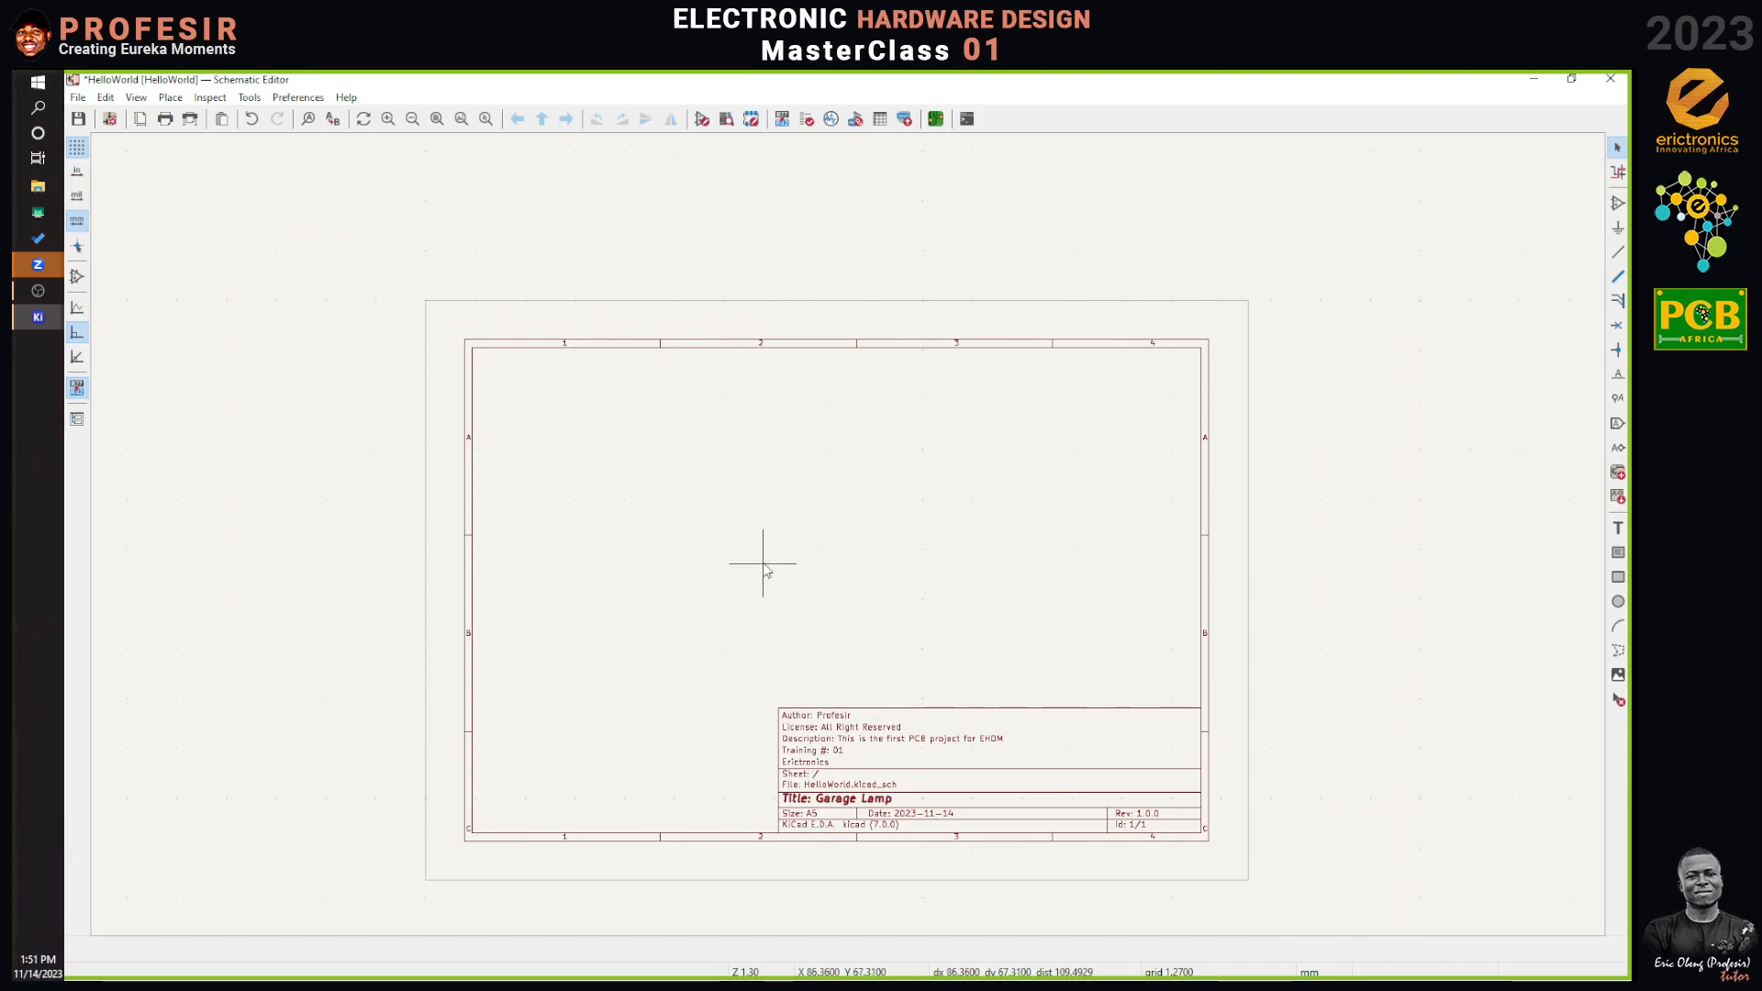
scroll(734, 639, up, 1)
scroll(848, 541, down, 1)
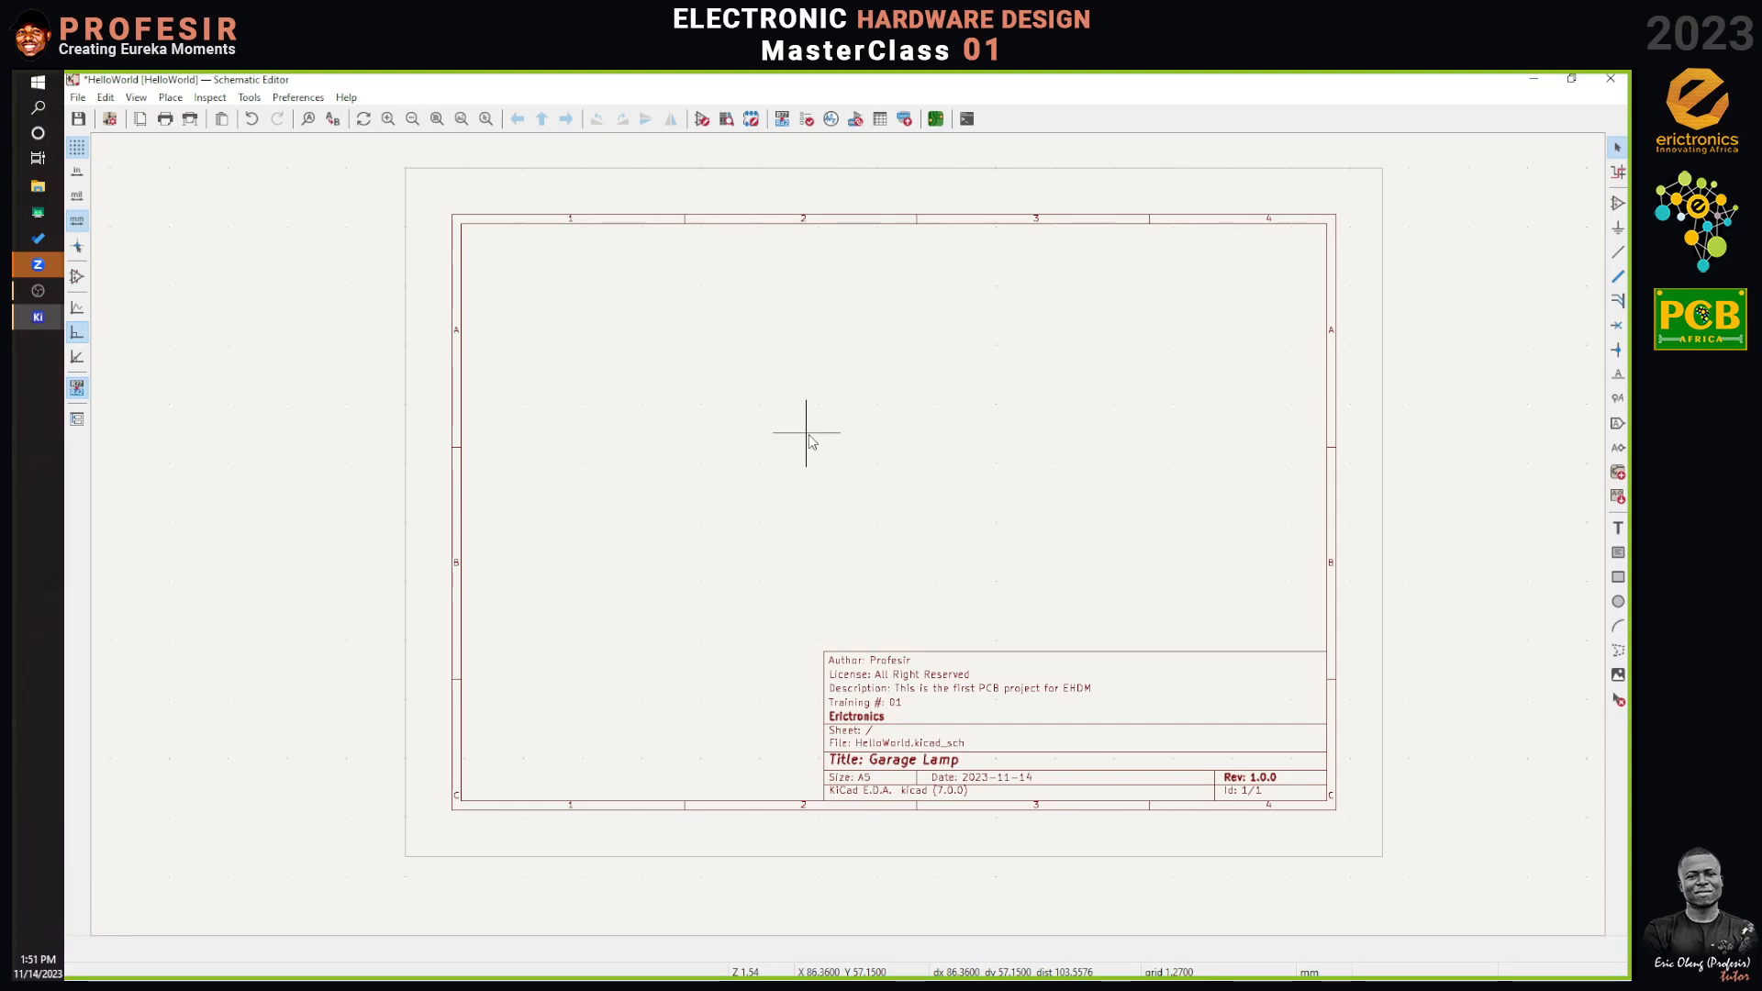
right_click(78, 153)
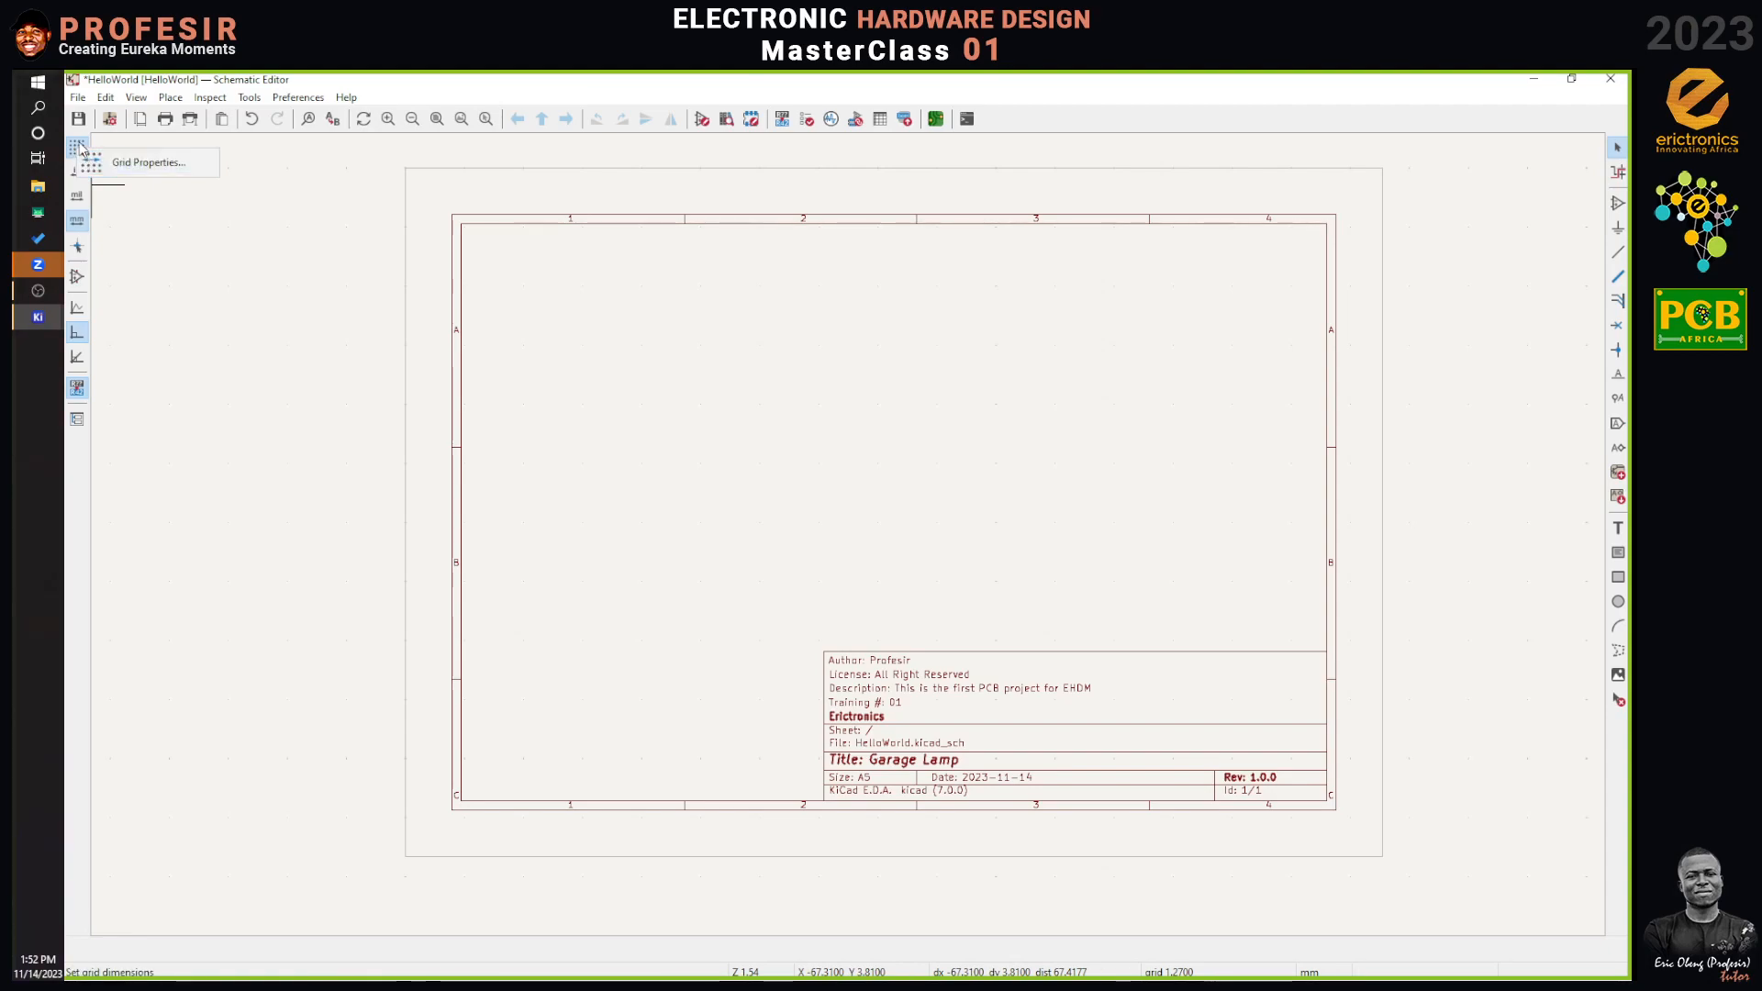
click(126, 165)
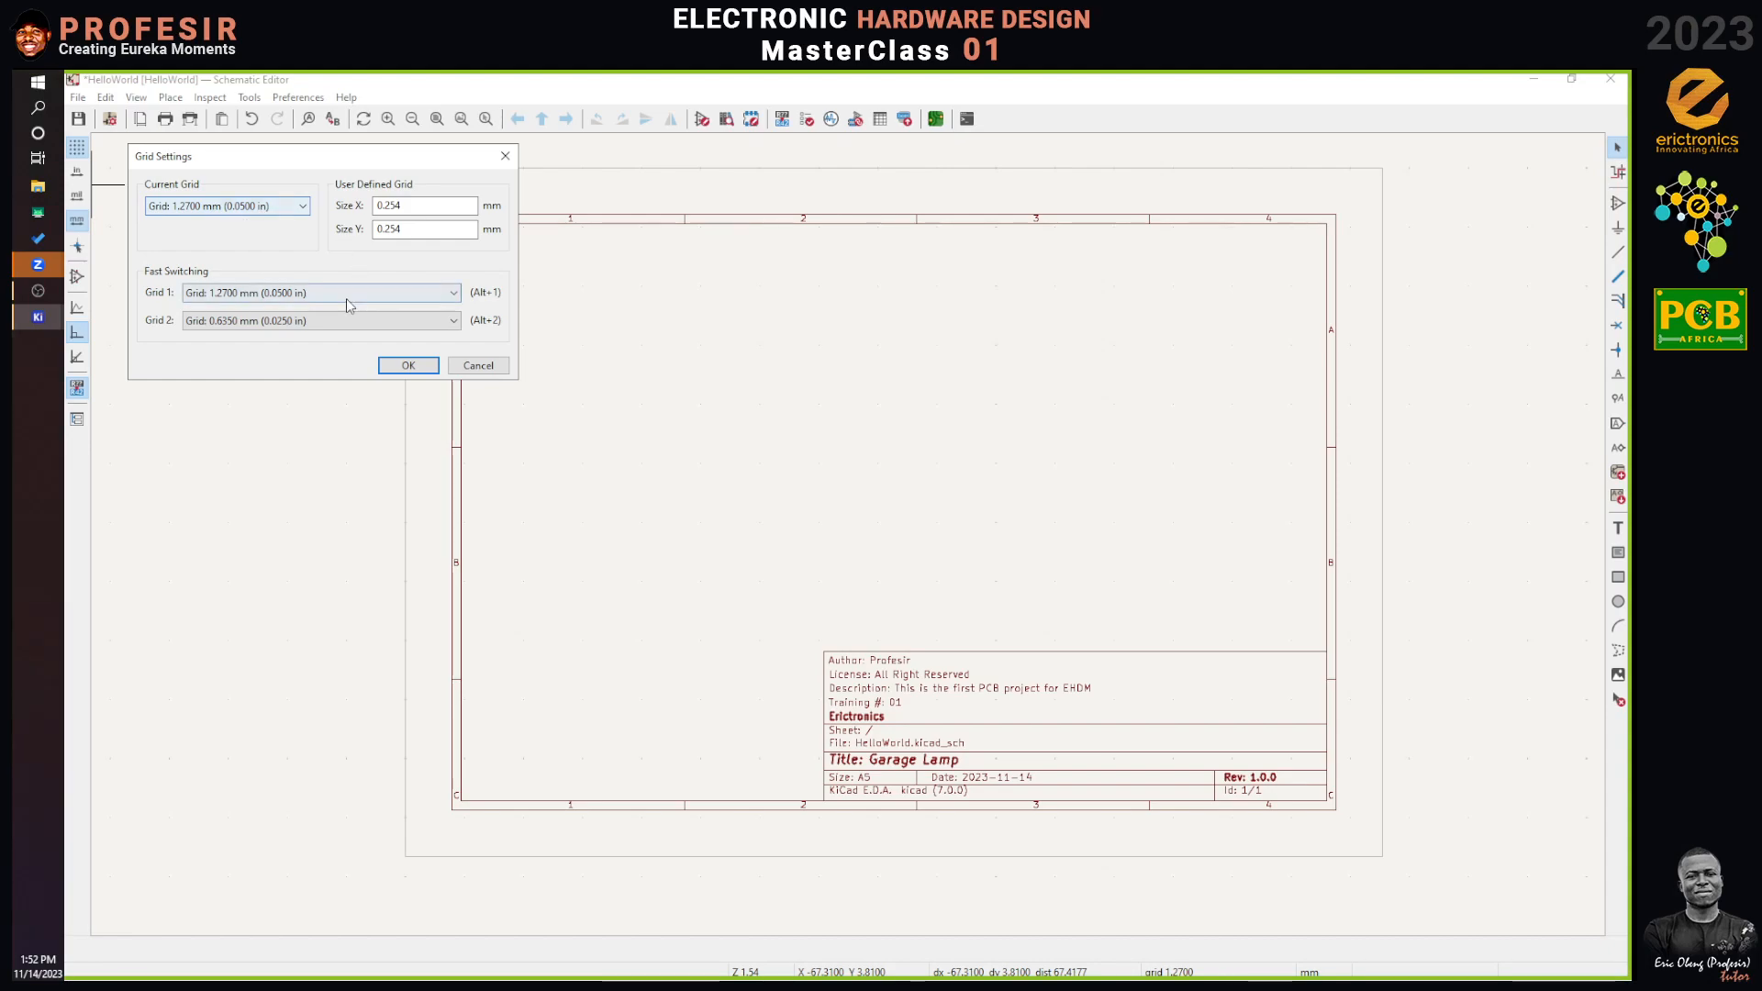
click(408, 365)
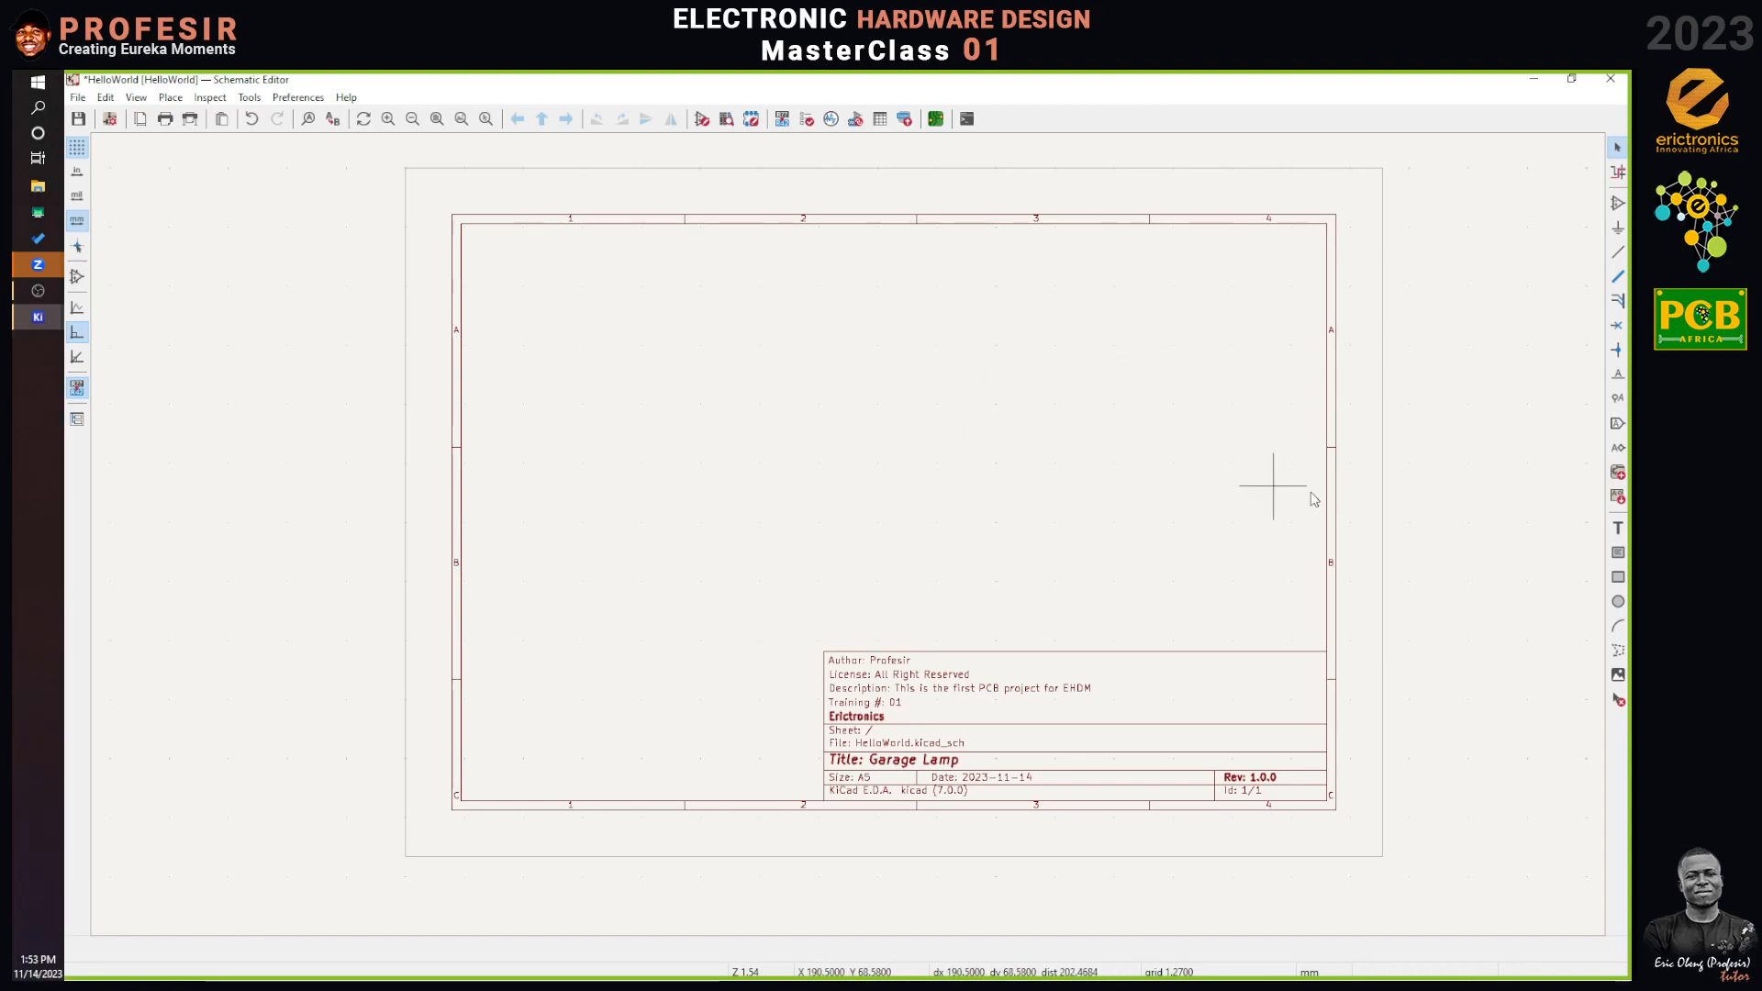
Start a graphic text item on the sheet with the wording "GARRAGE LAMP CIRCUIT".
click(1618, 532)
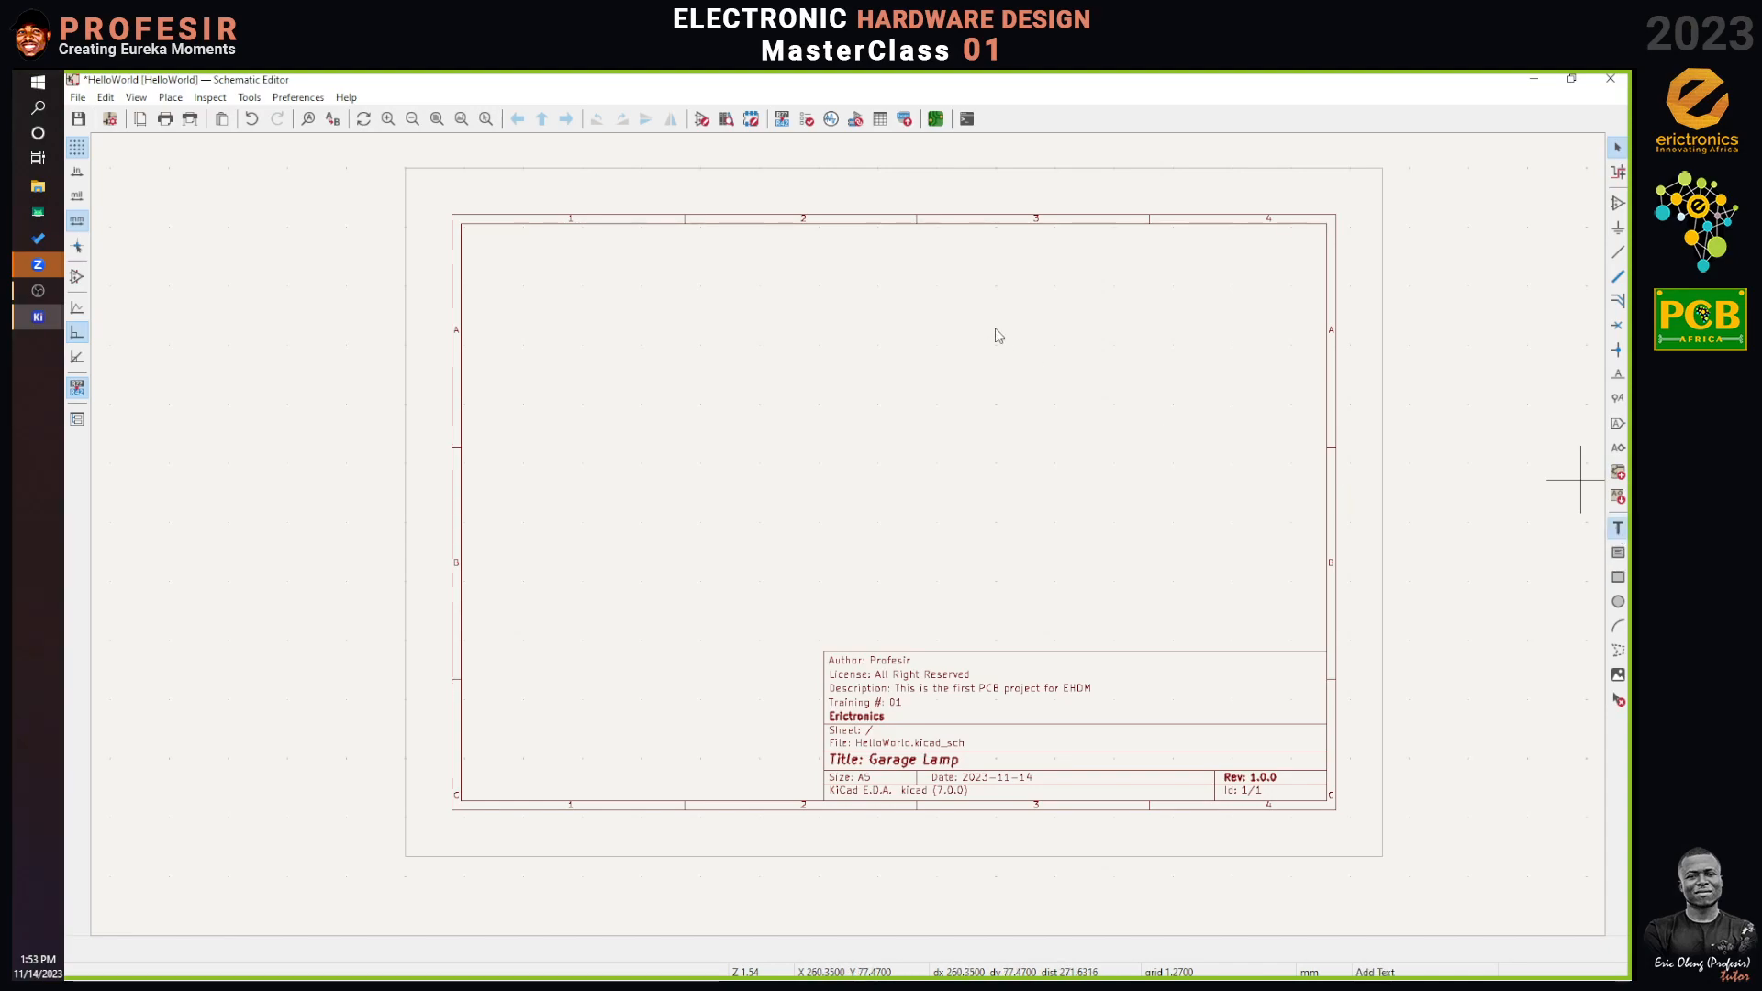
click(905, 281)
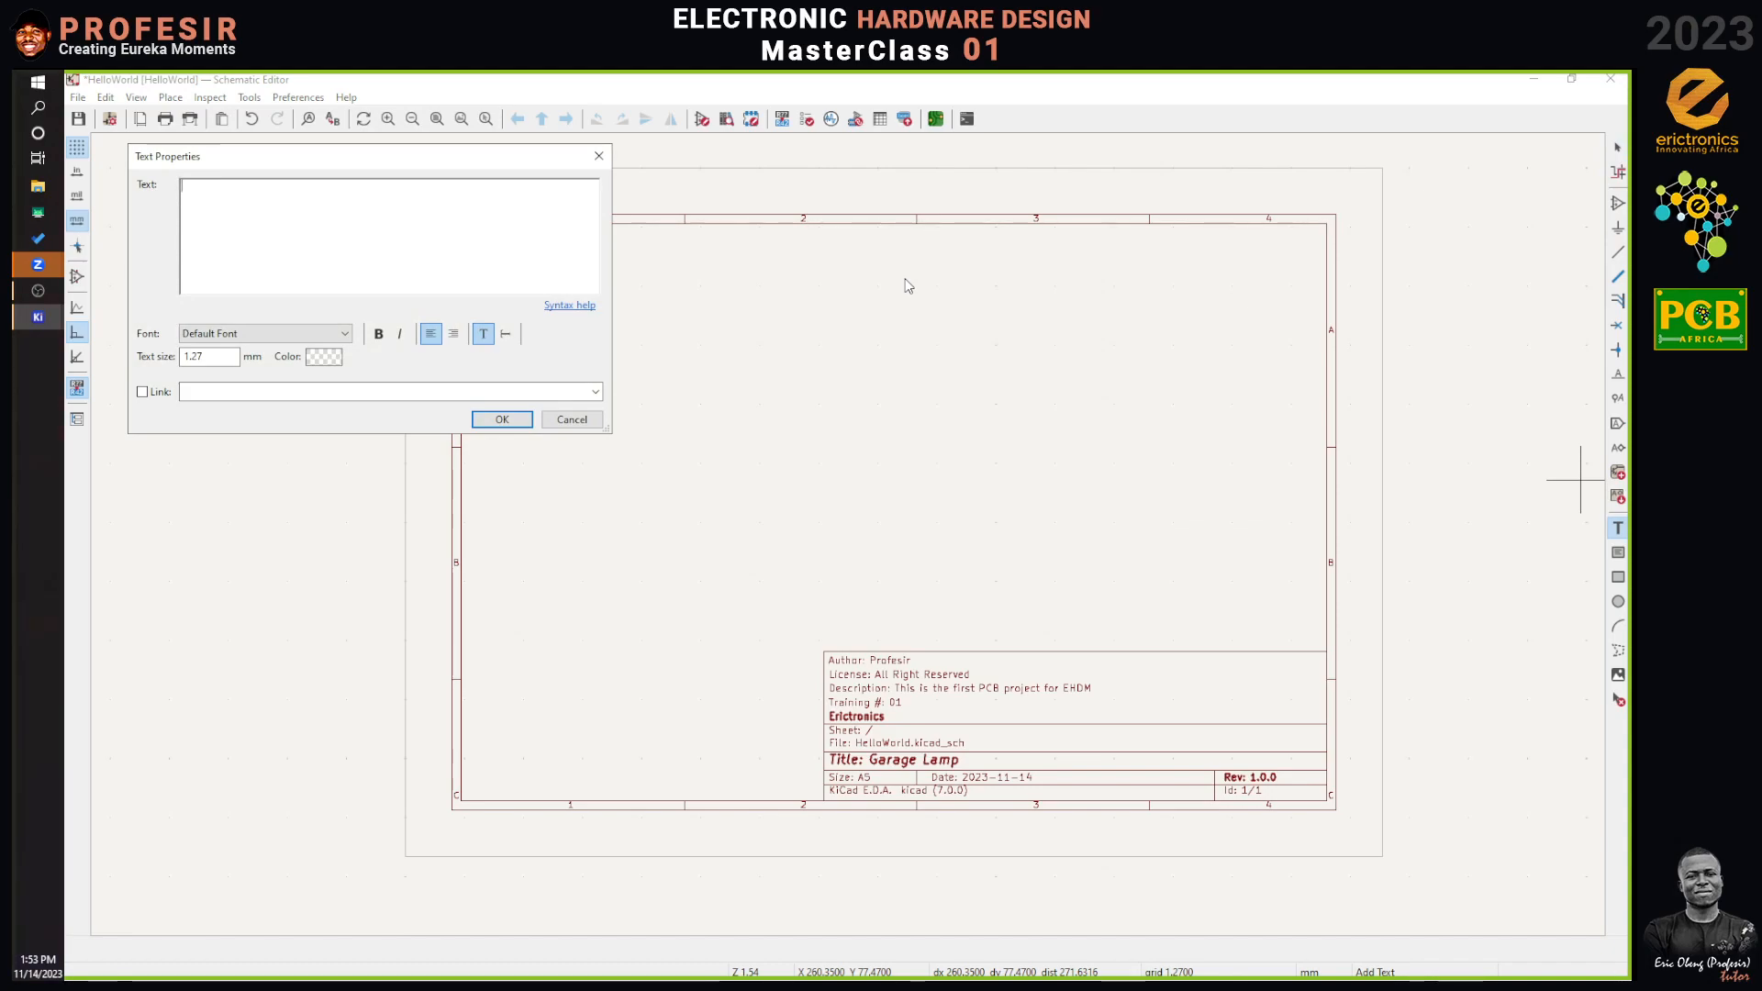
text(a)
key(BackSpace)
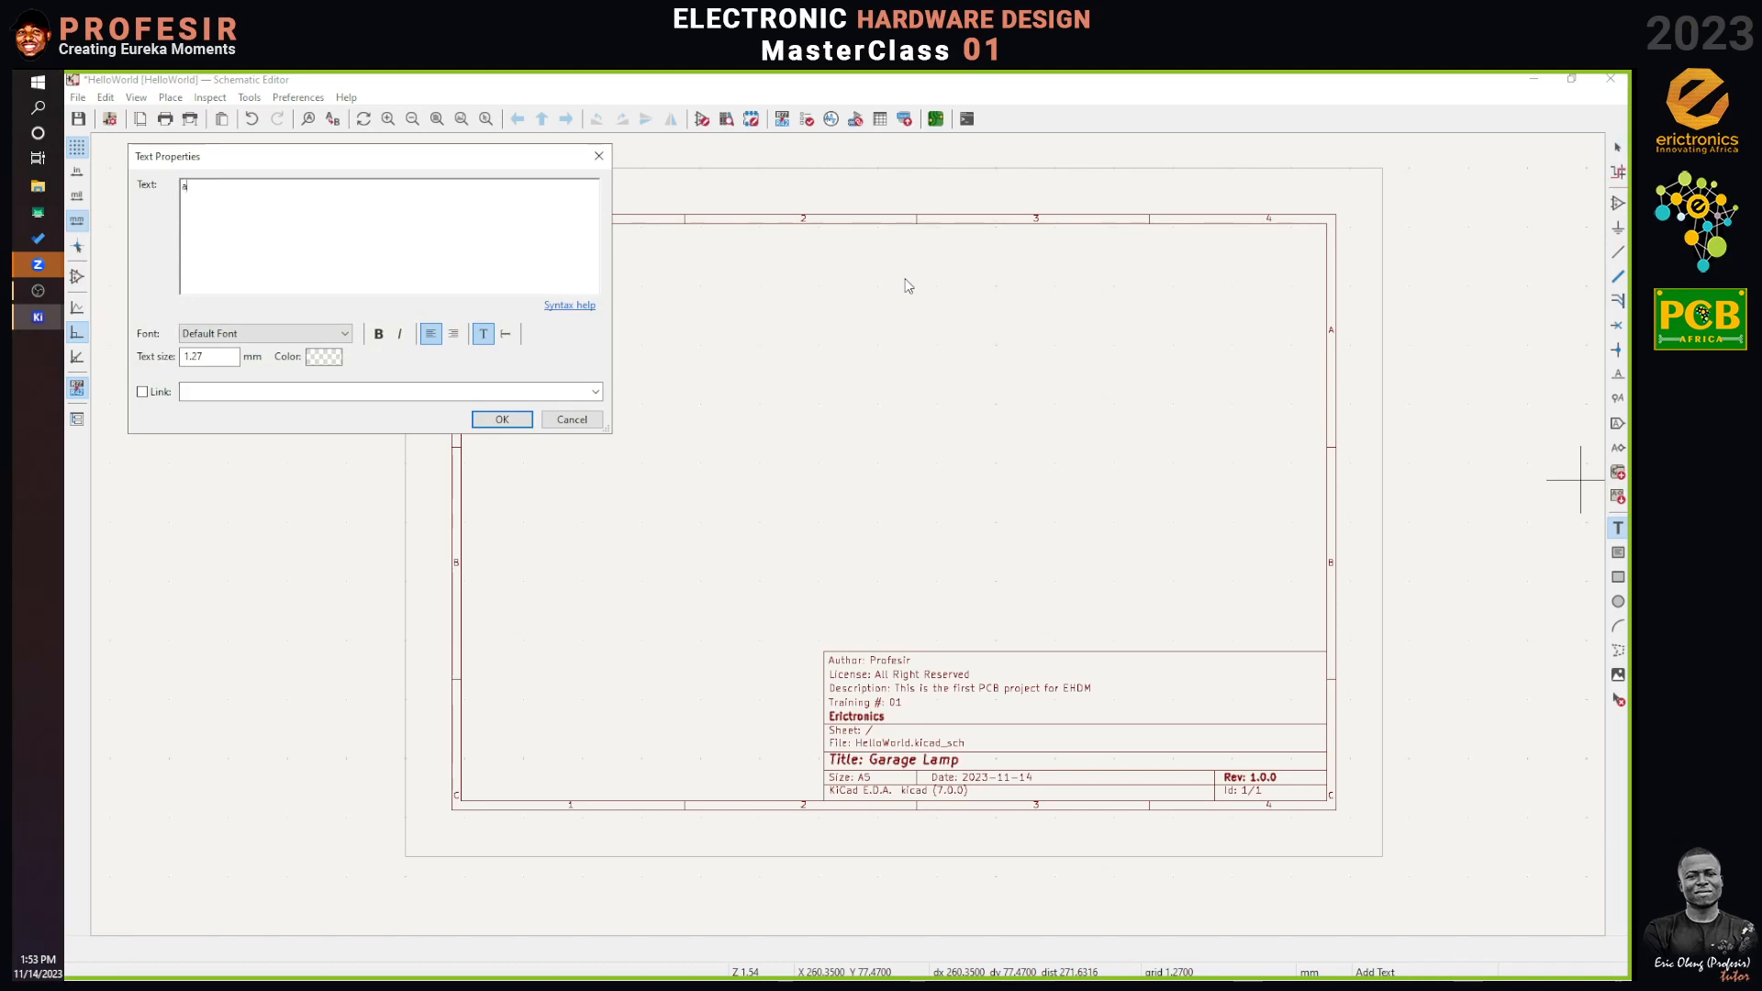
text(GA)
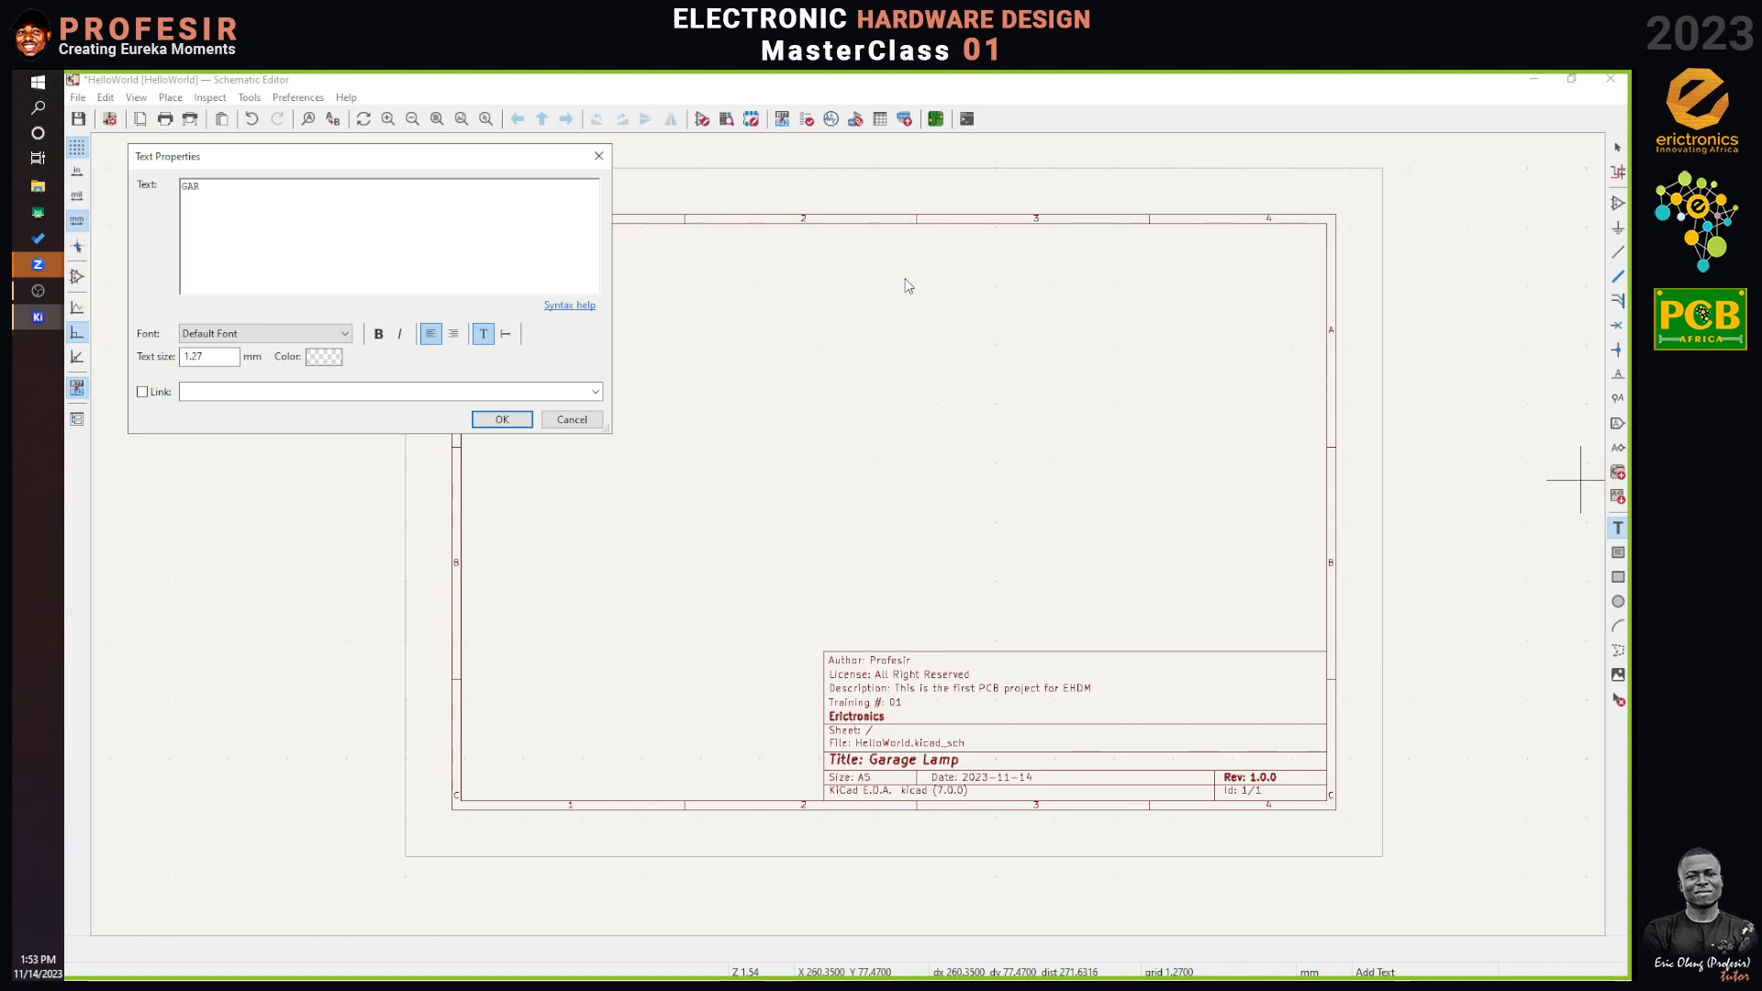
text(RRAGE LAMP CIRCUIT)
Make the new text bold at 5 mm in the default font and place it just inside the sheet's upper border.
click(342, 335)
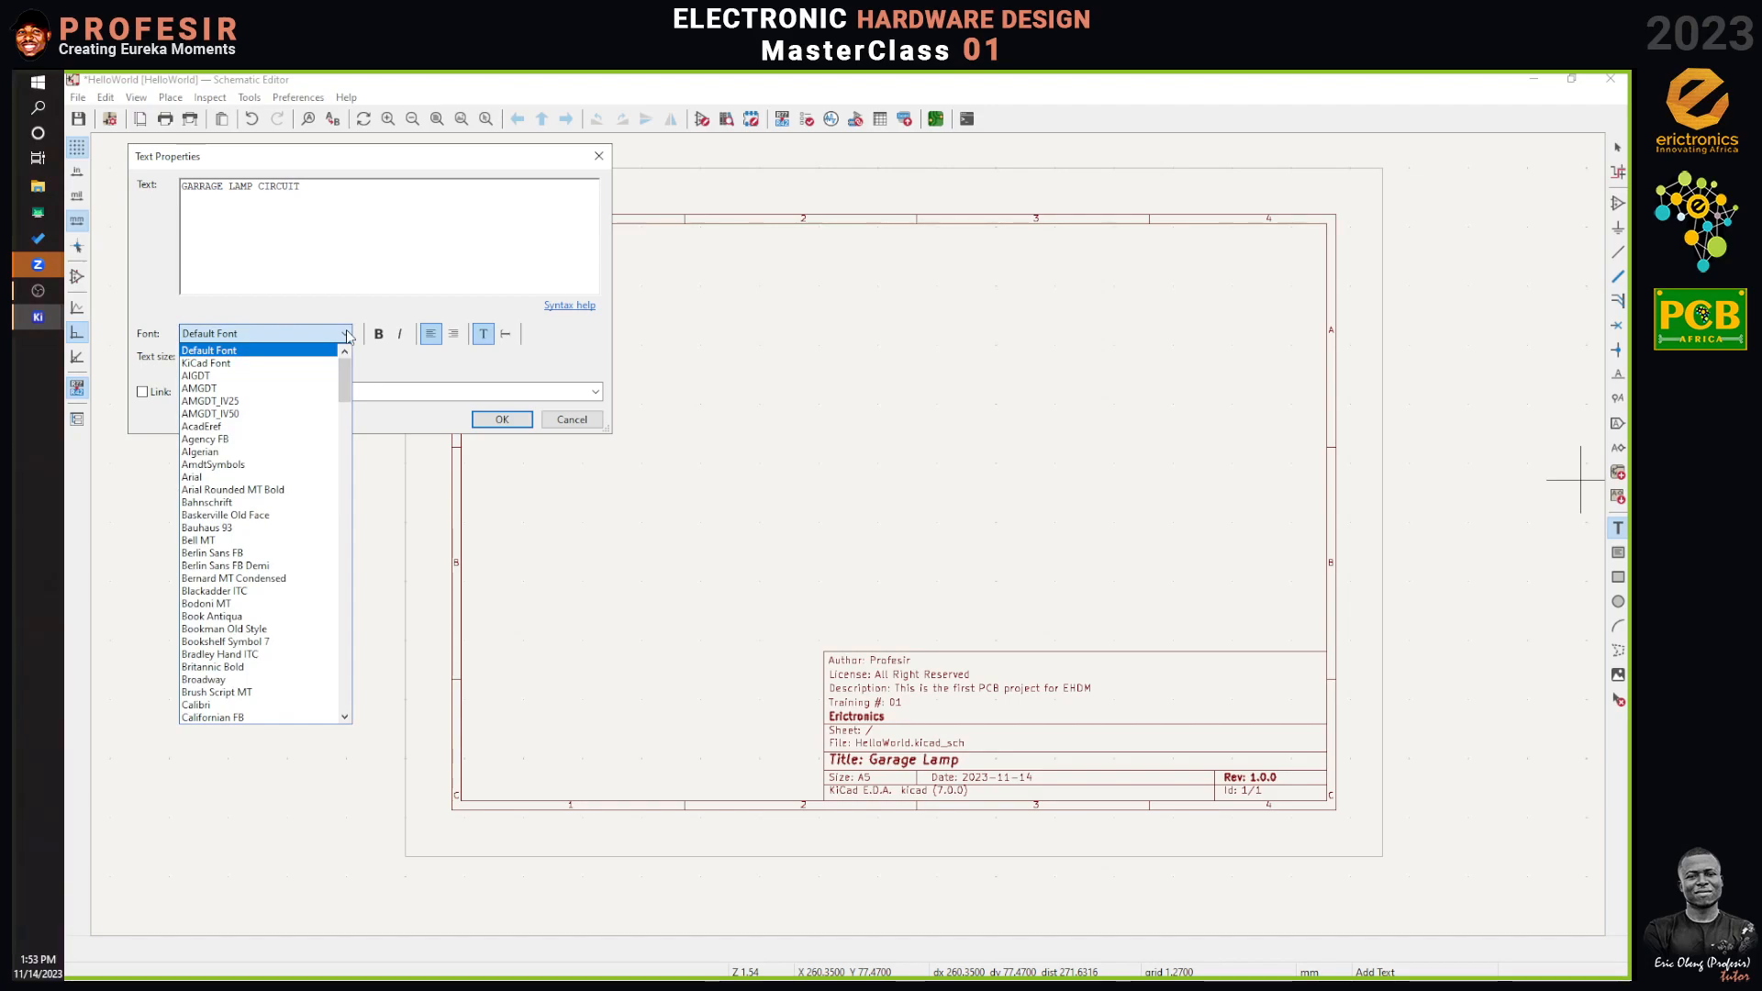
click(347, 337)
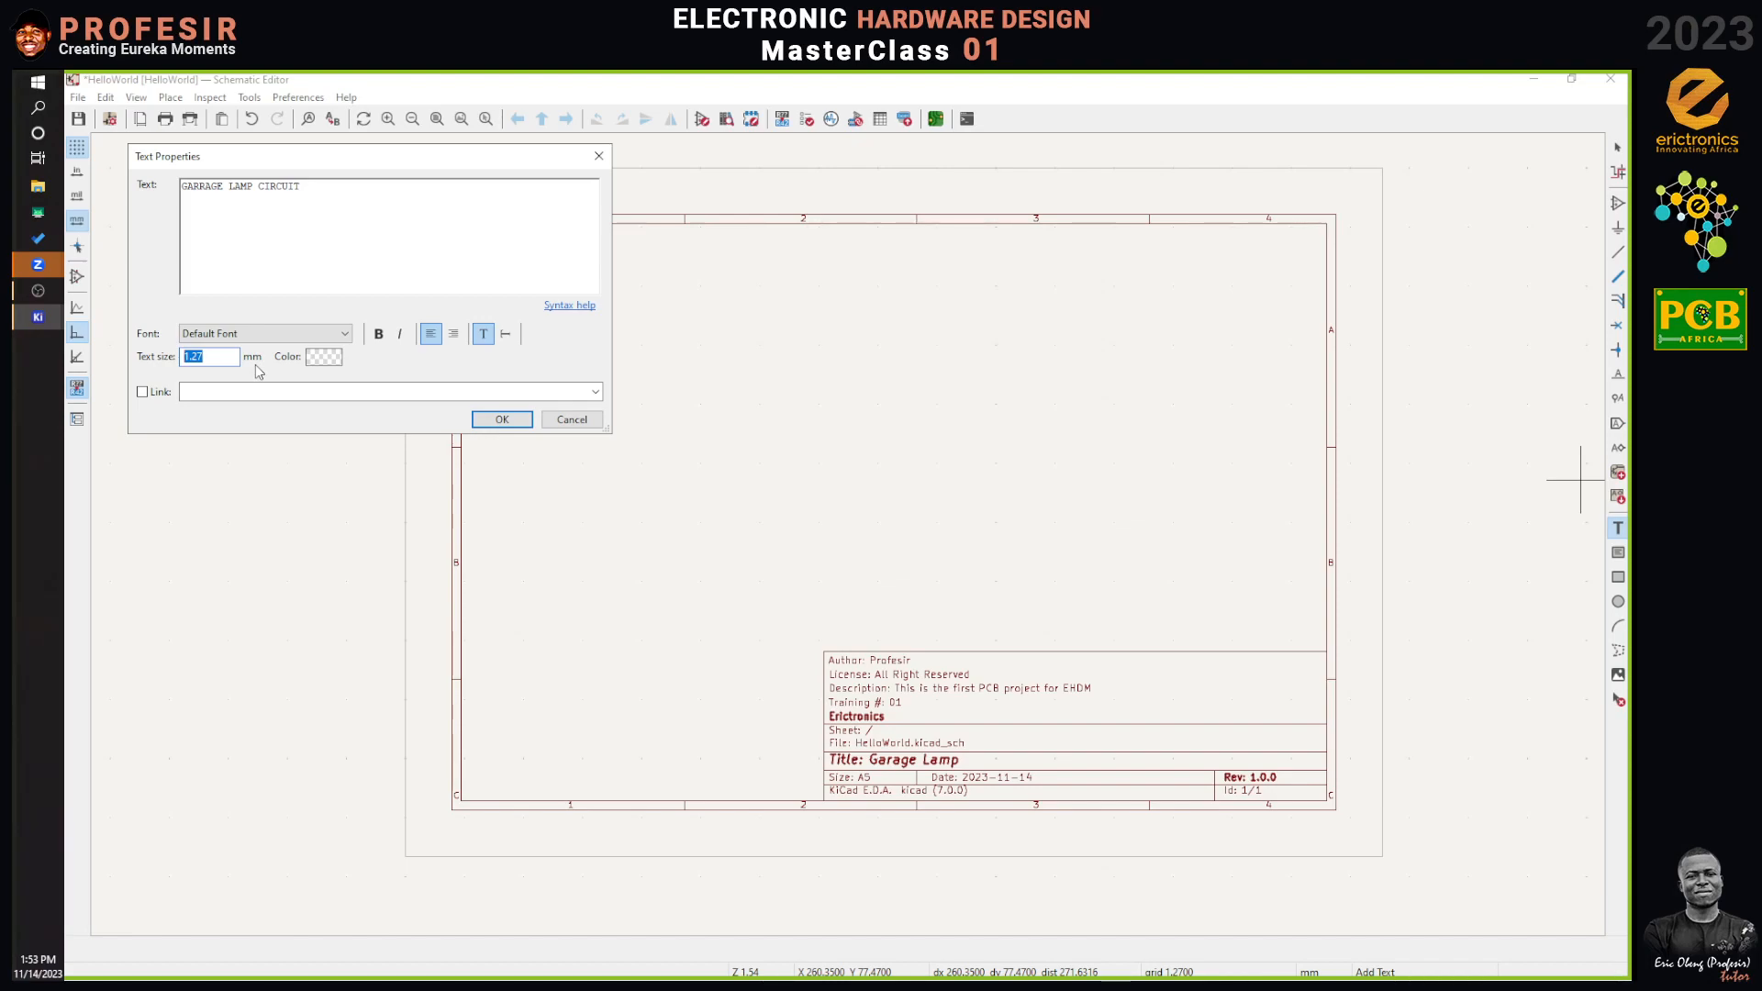
text(5)
click(379, 334)
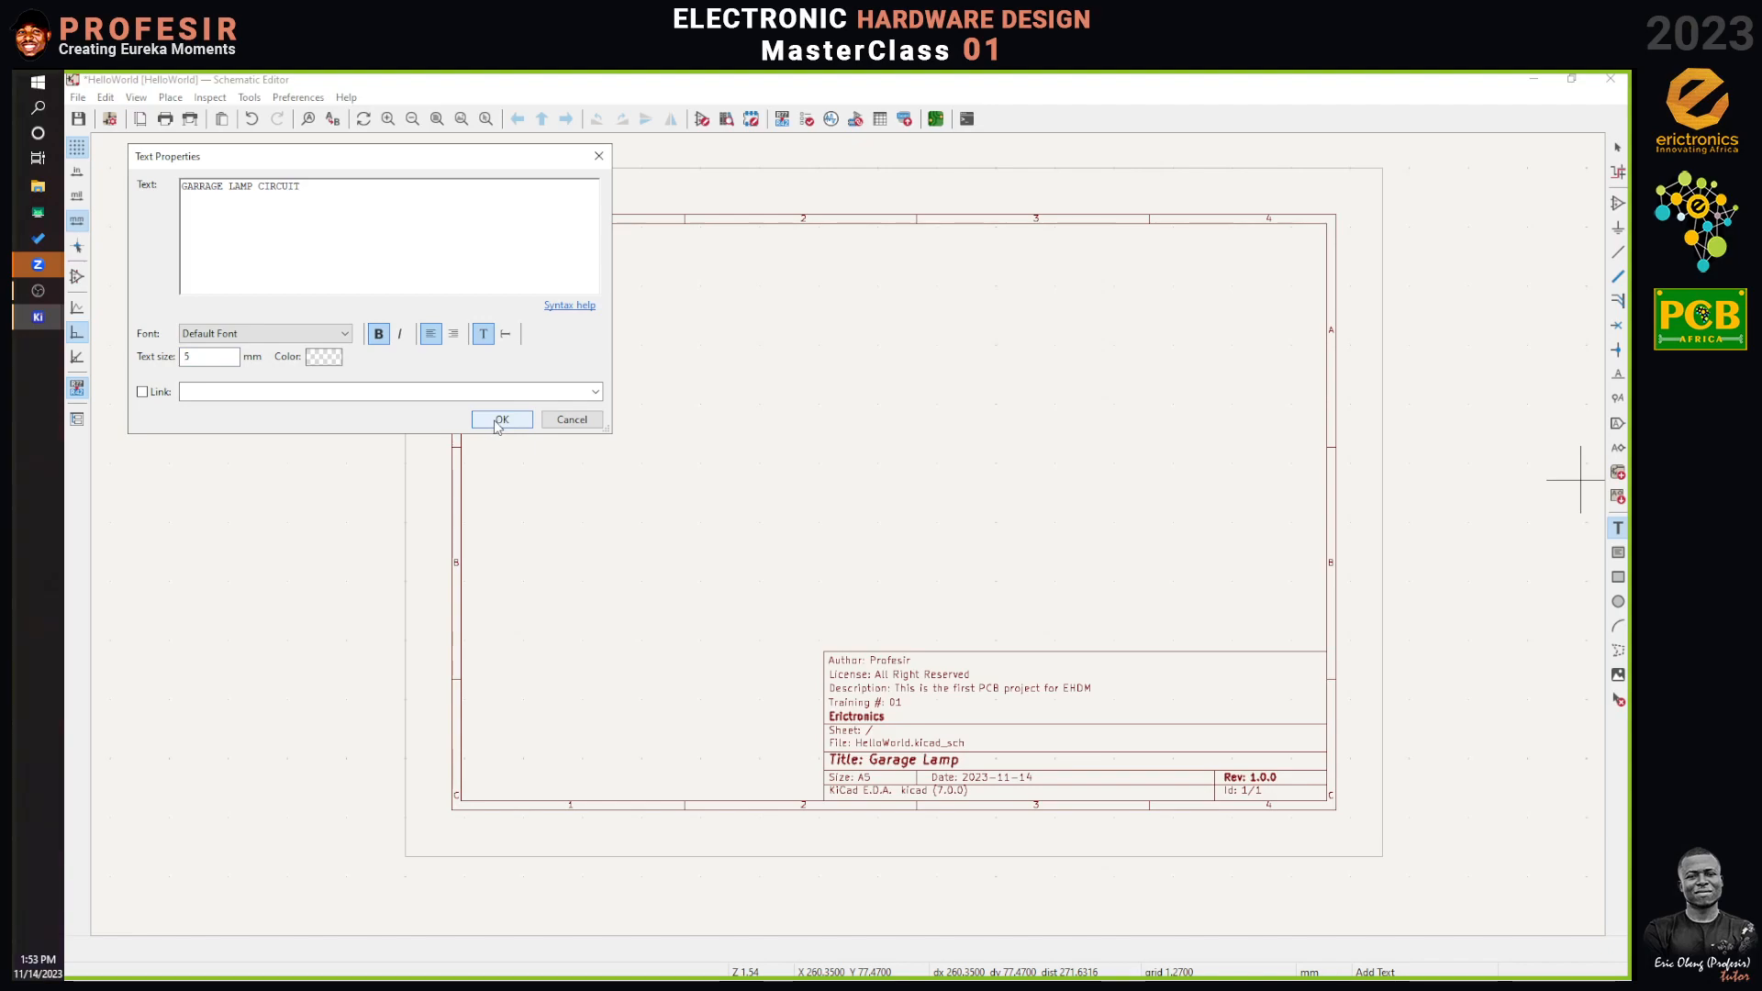
click(500, 420)
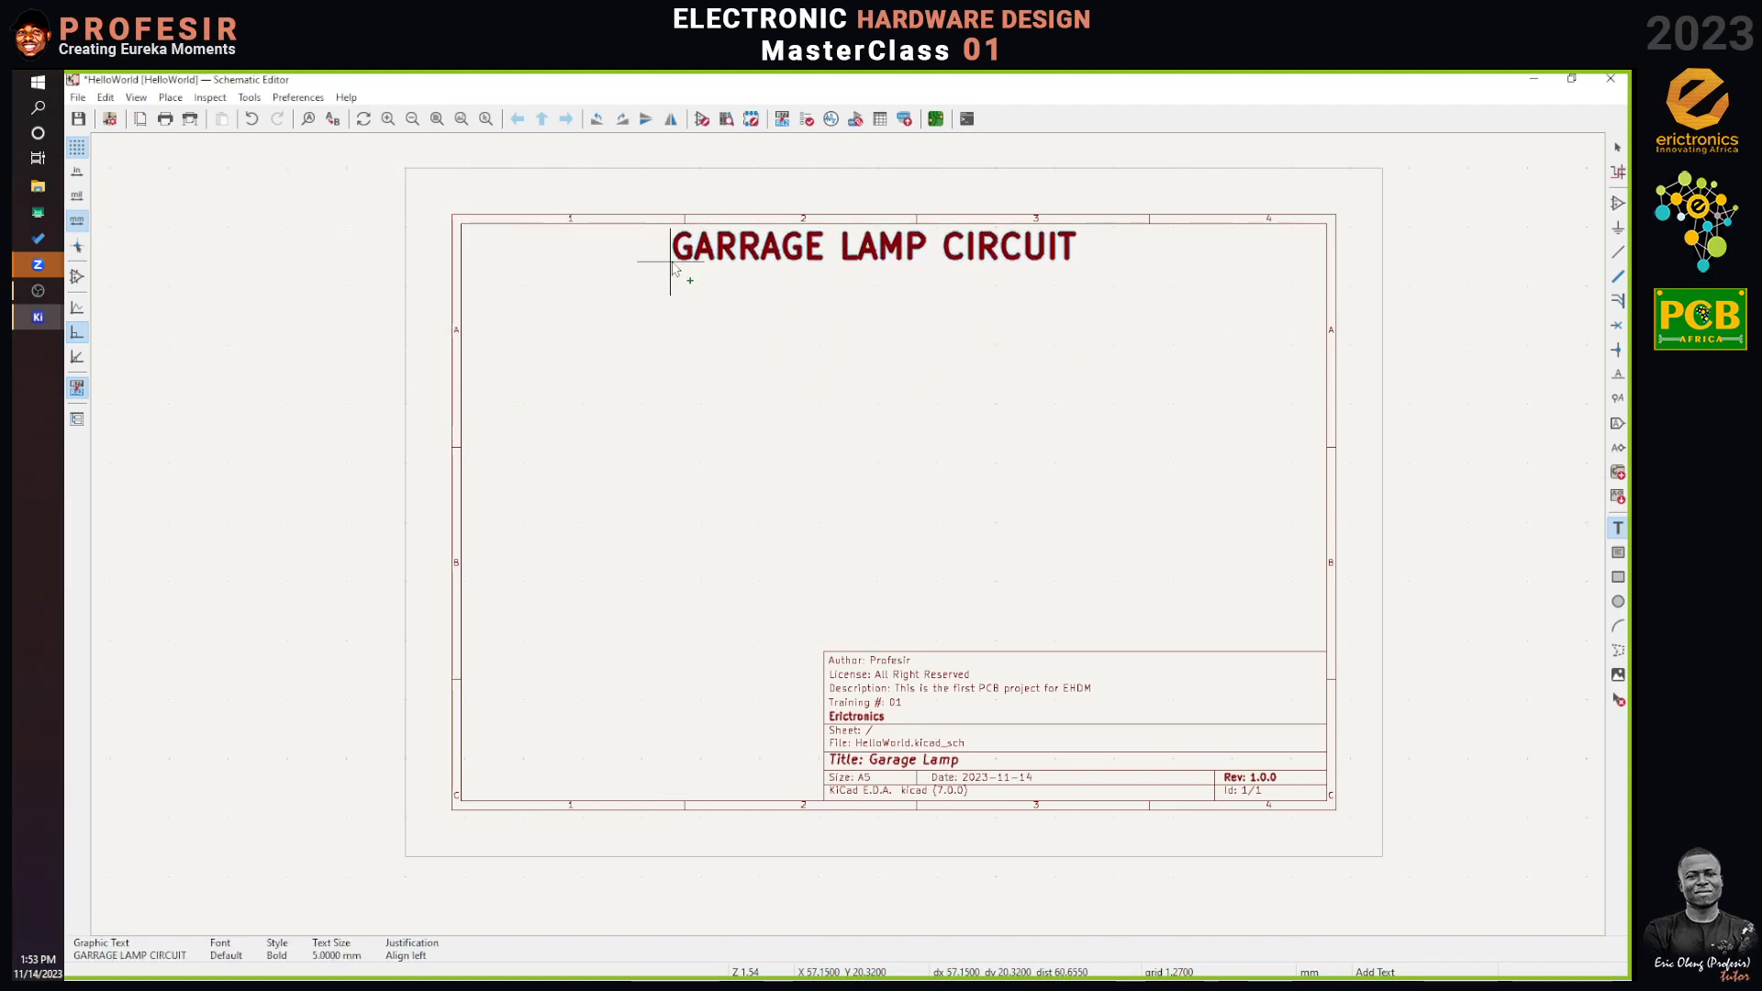
click(675, 268)
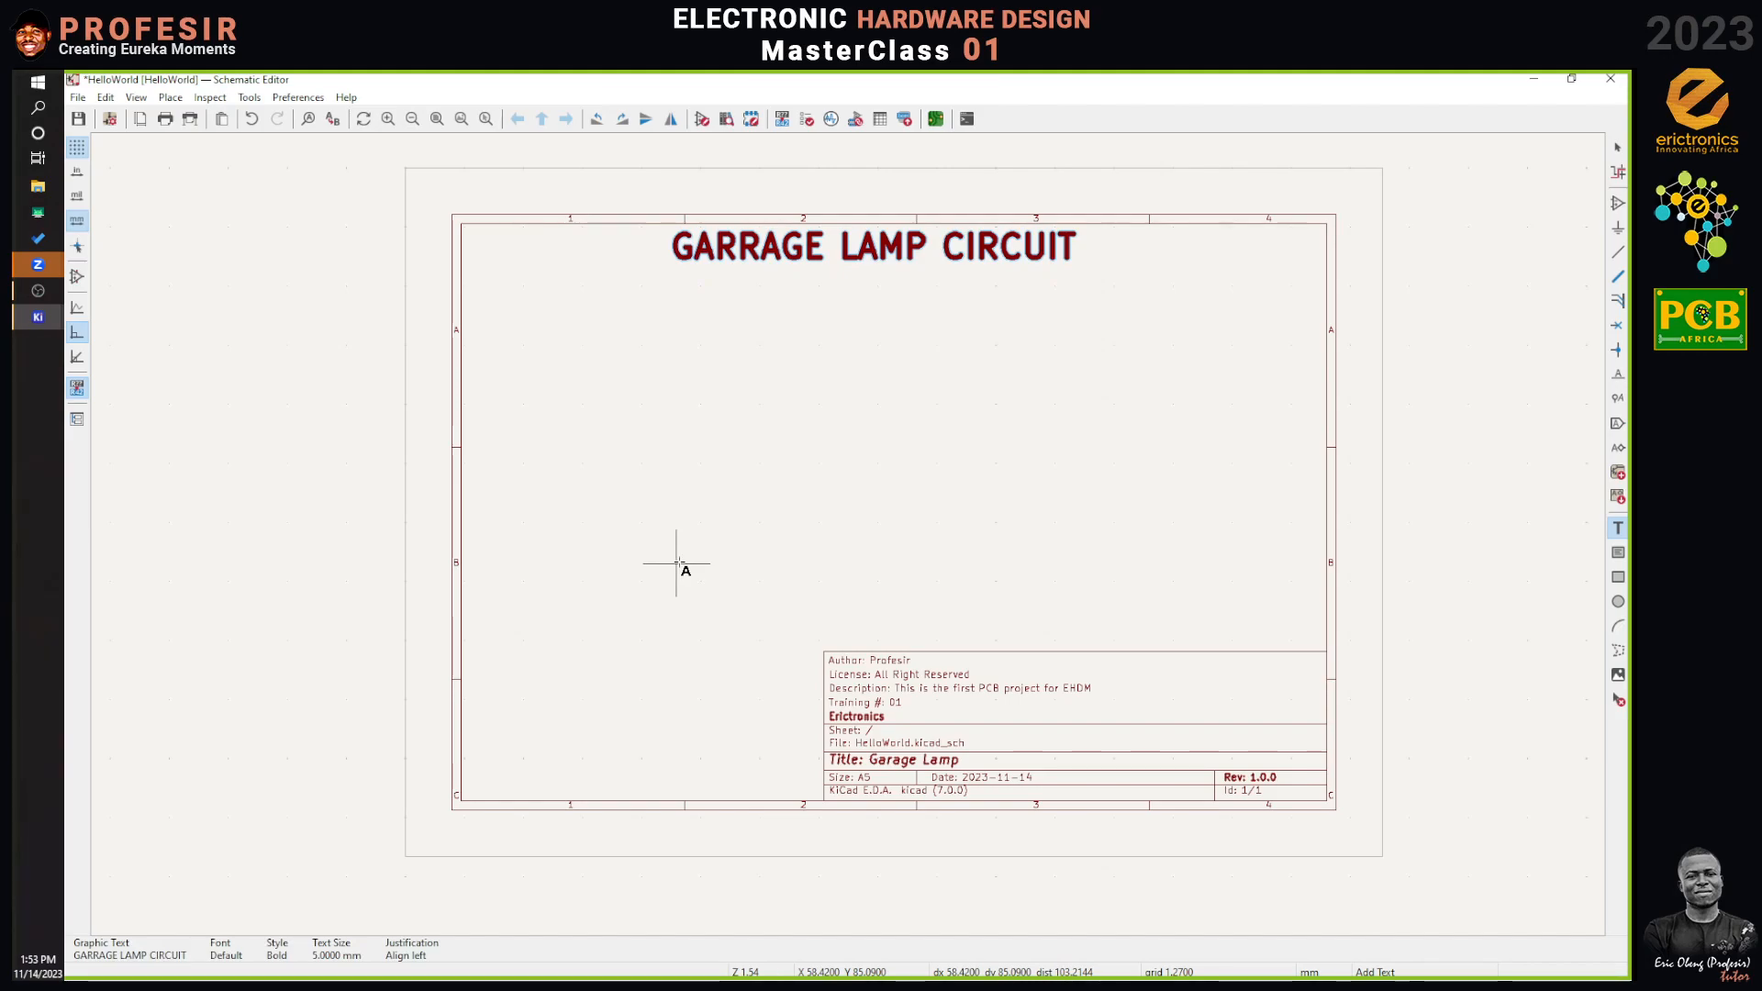
key(Escape)
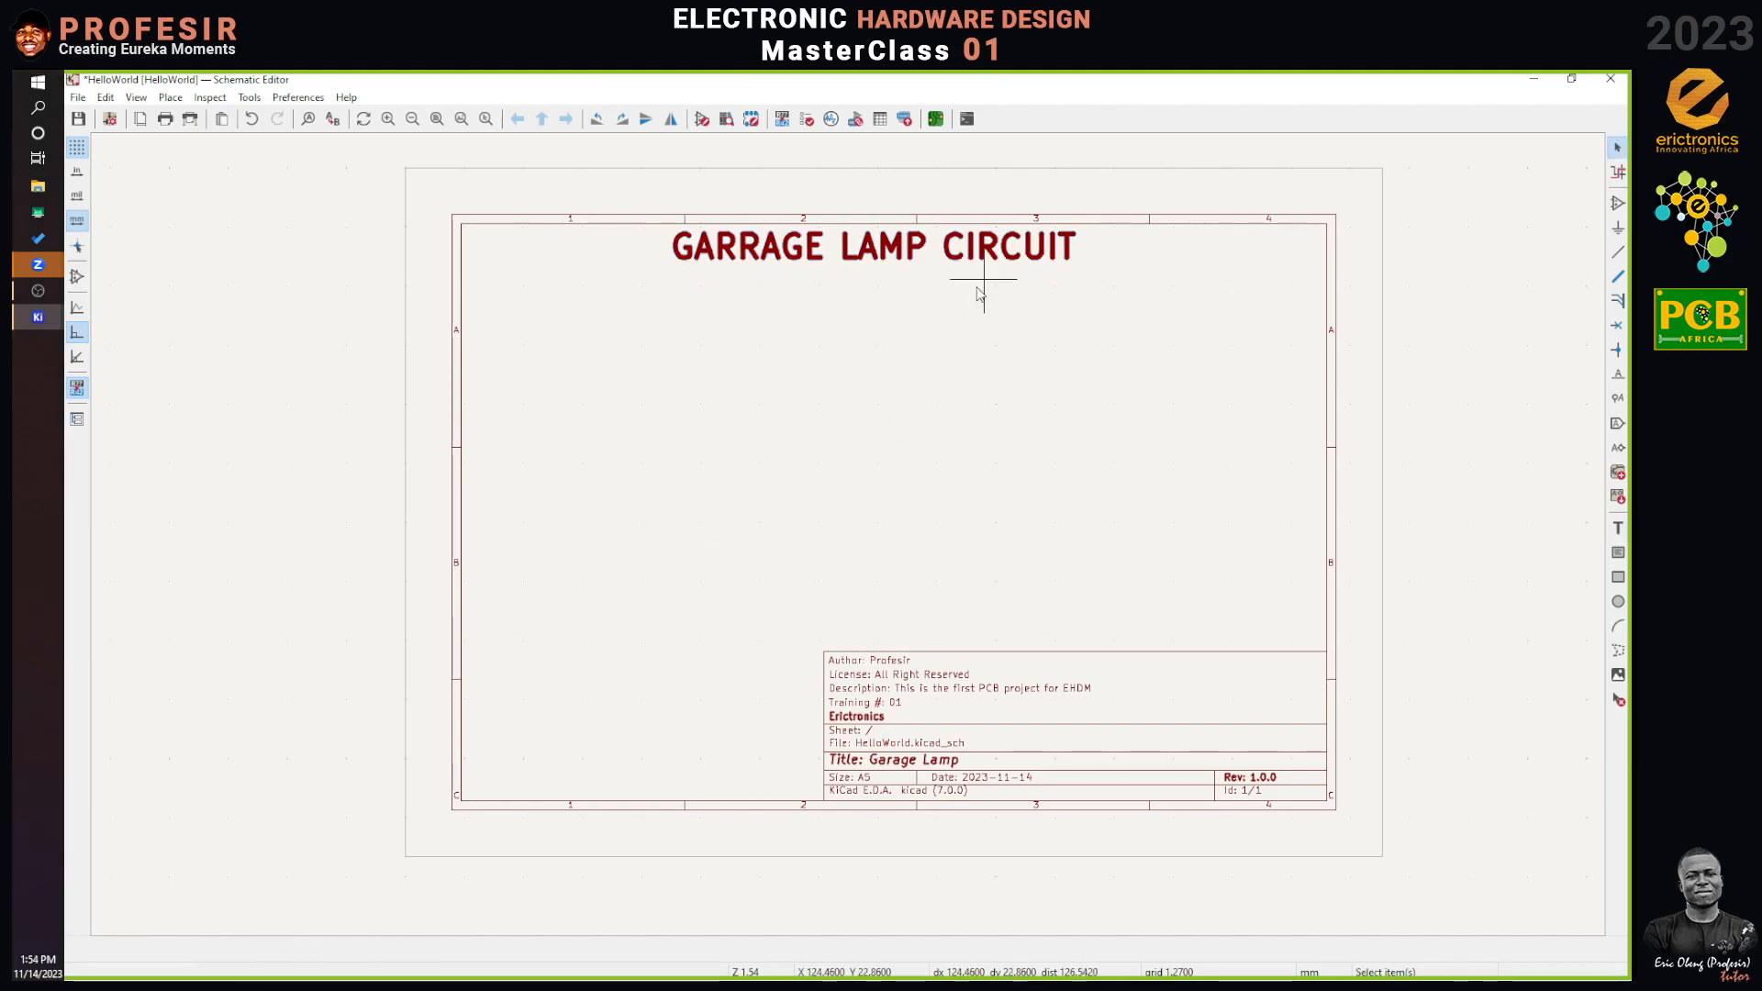
Set the heading's text size to 4 mm and move it to the middle of the sheet's upper border.
click(1001, 257)
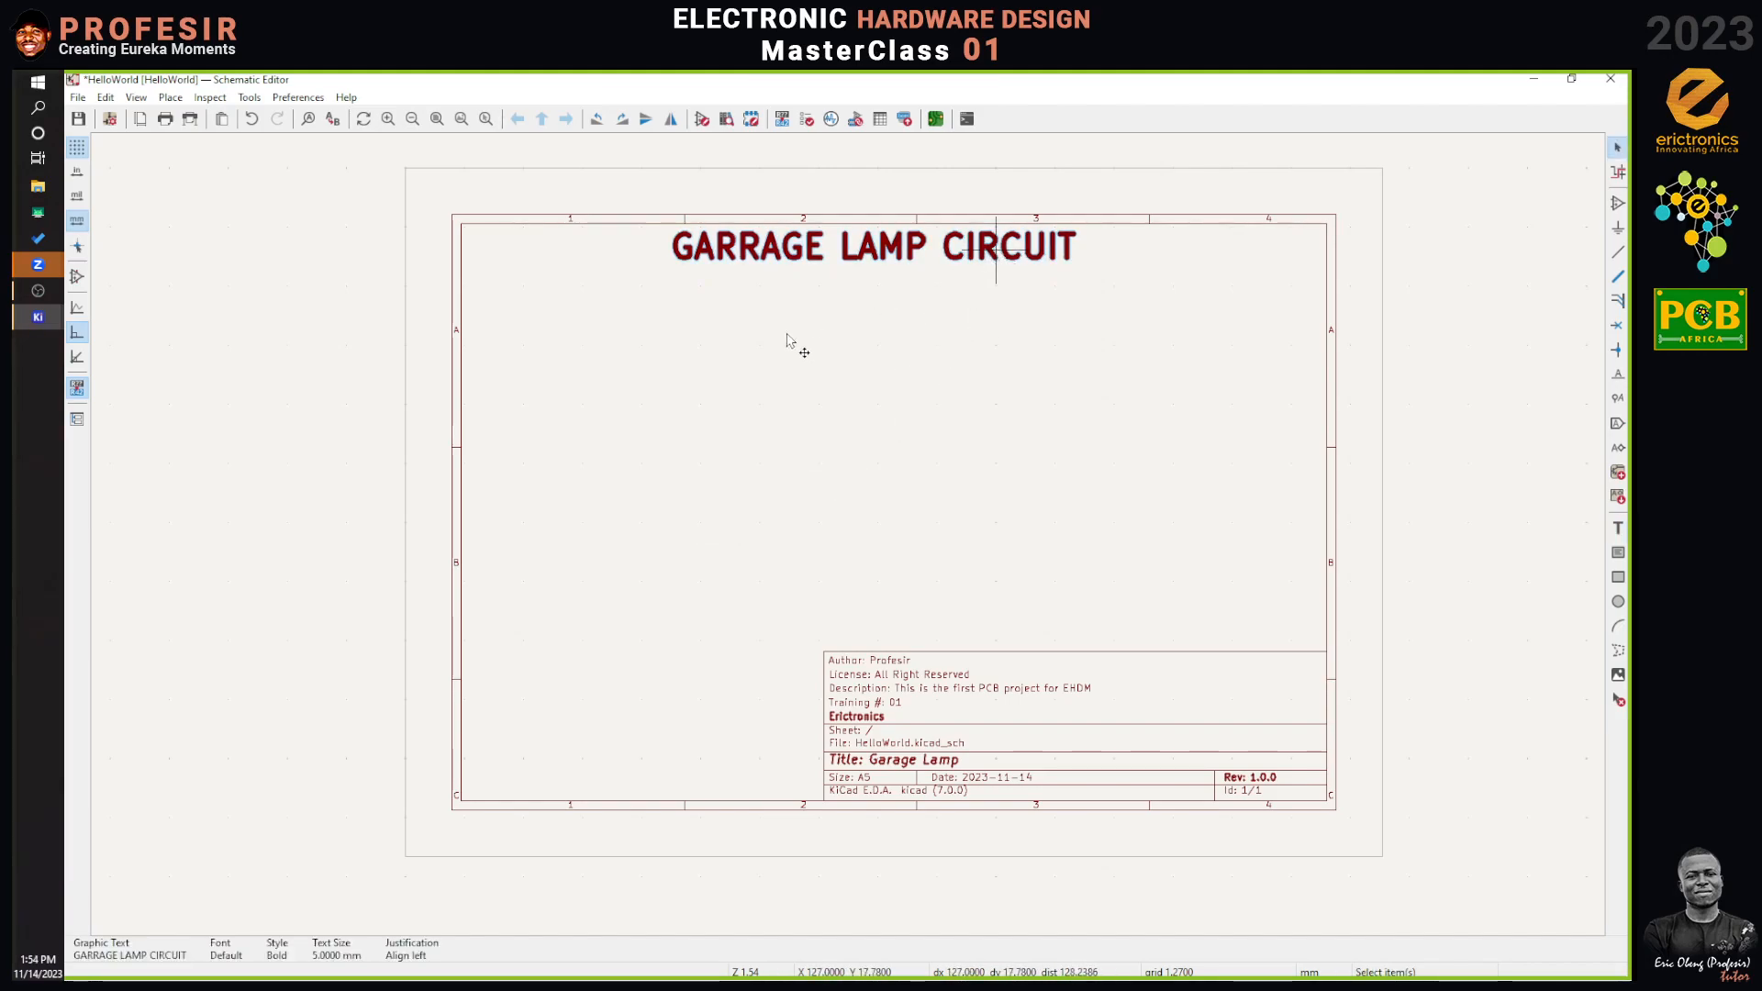
text(e)
text(4)
key(Return)
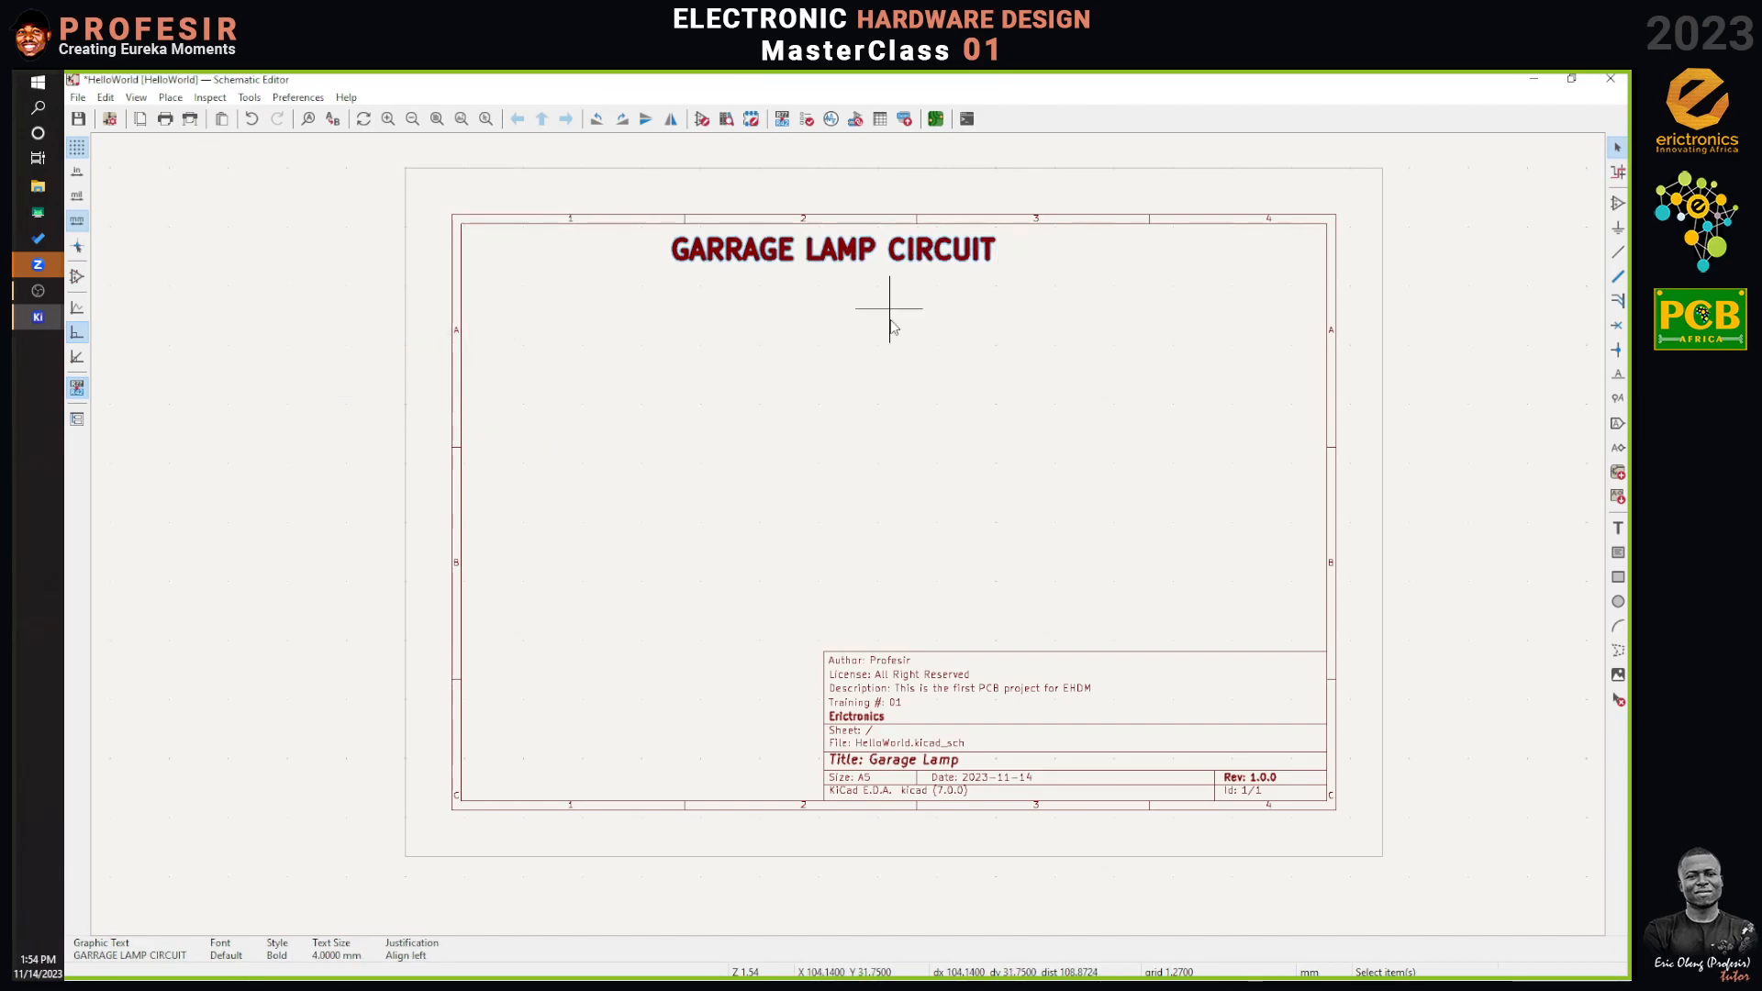
key(m)
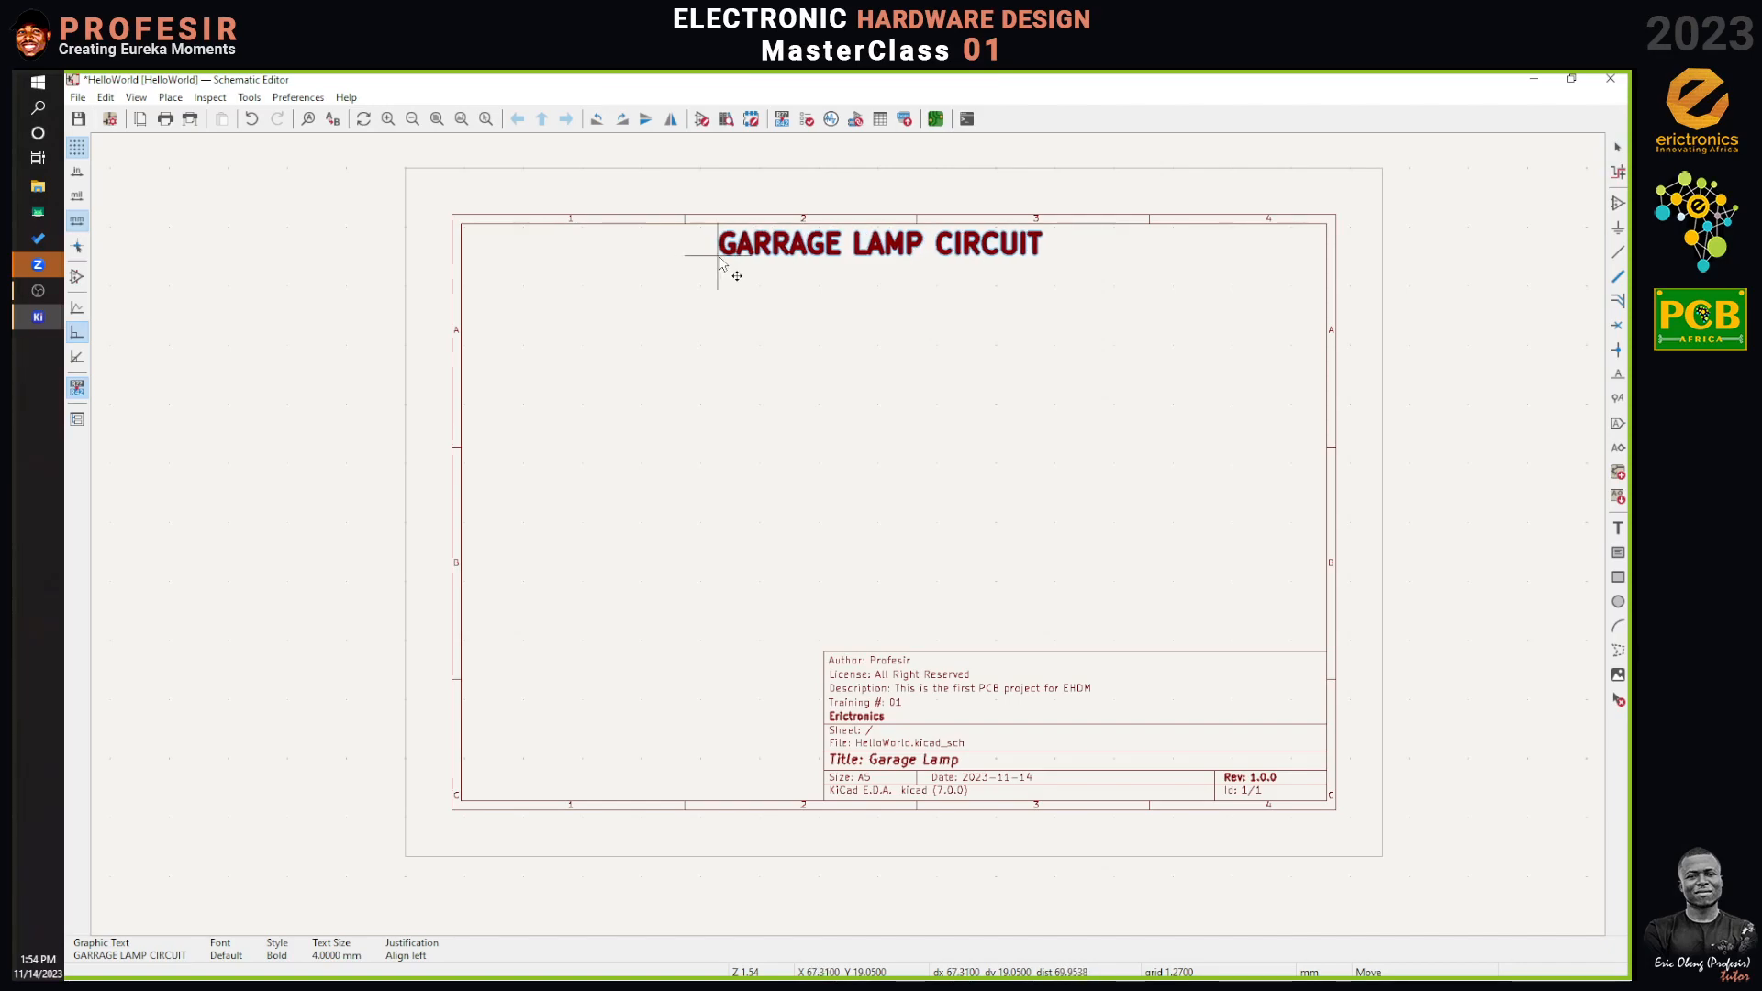
click(714, 264)
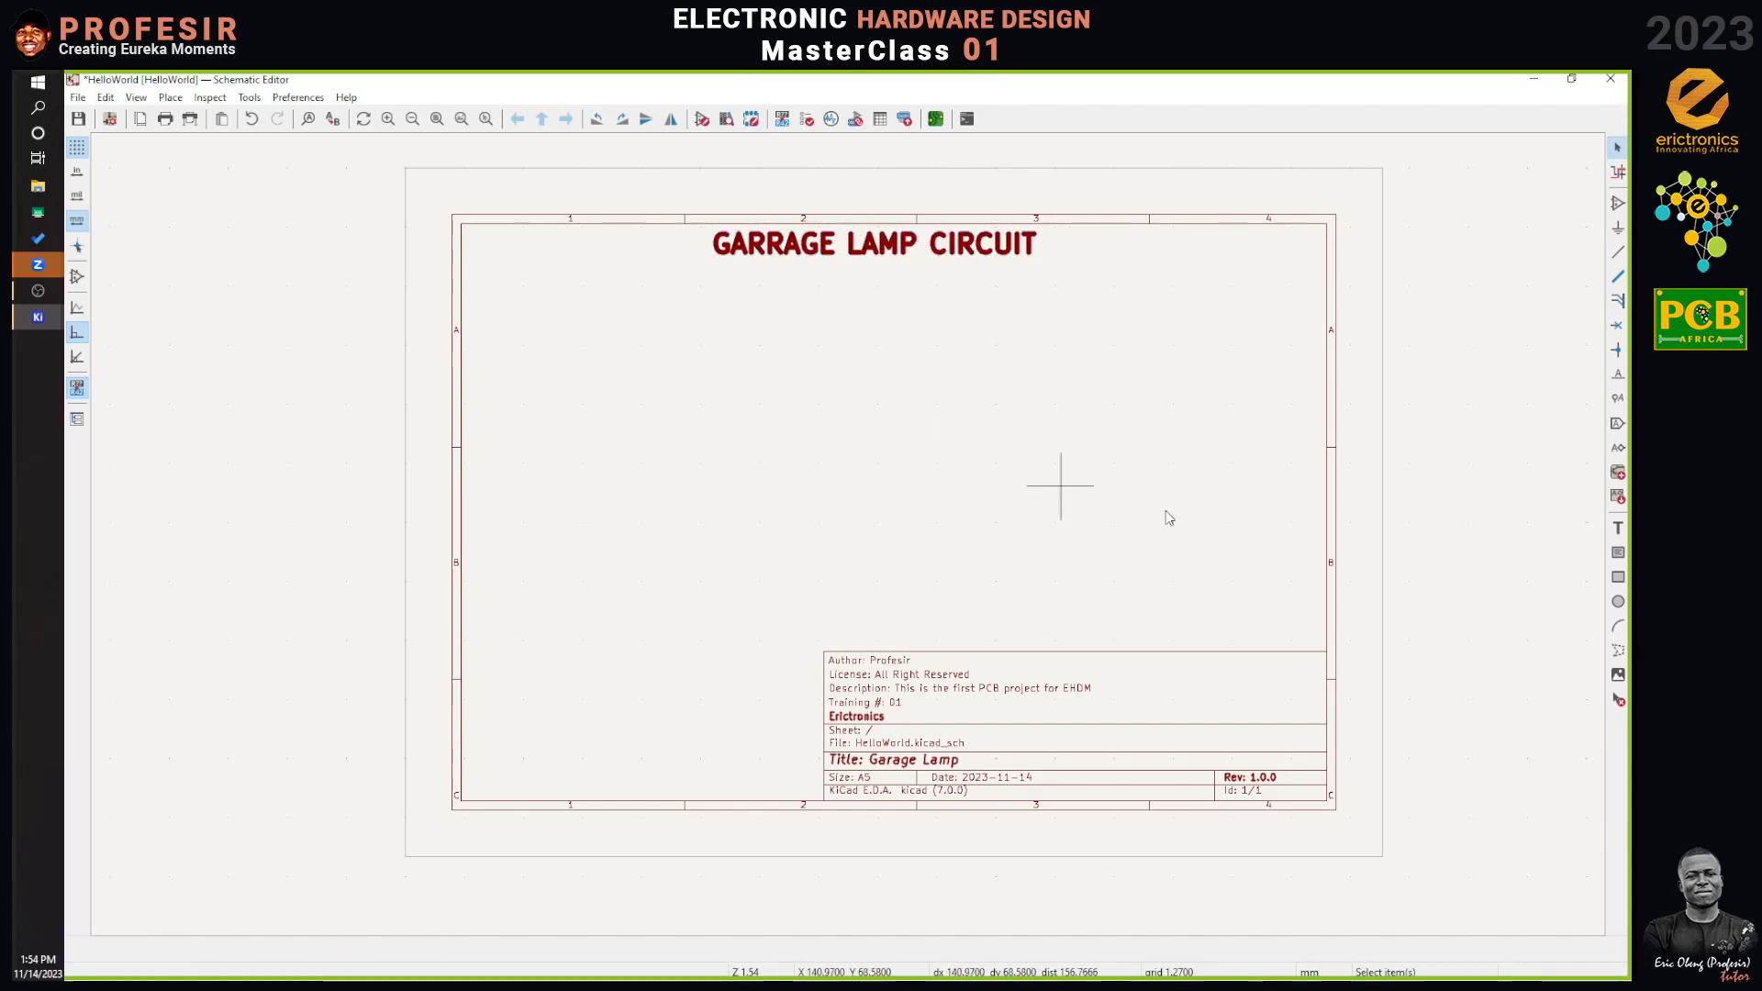
Draw a horizontal graphic line just below the heading, spanning the sheet frame from one inner border to the other.
click(1618, 649)
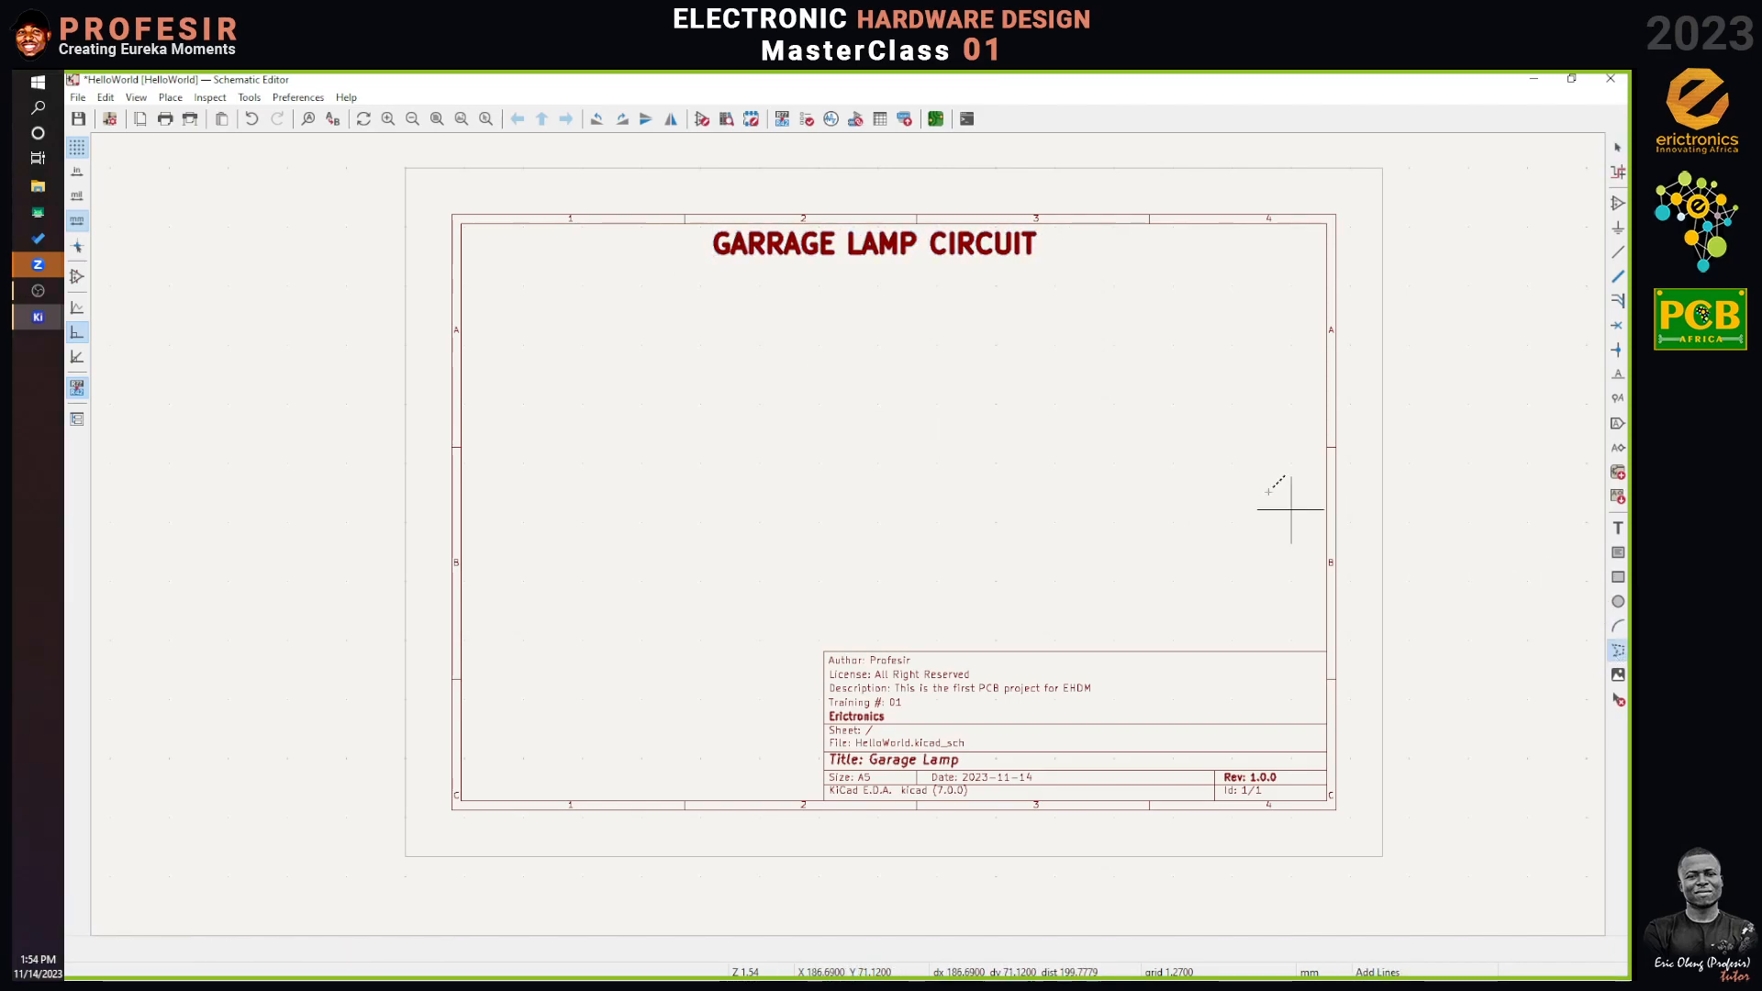
scroll(902, 218, up, 2)
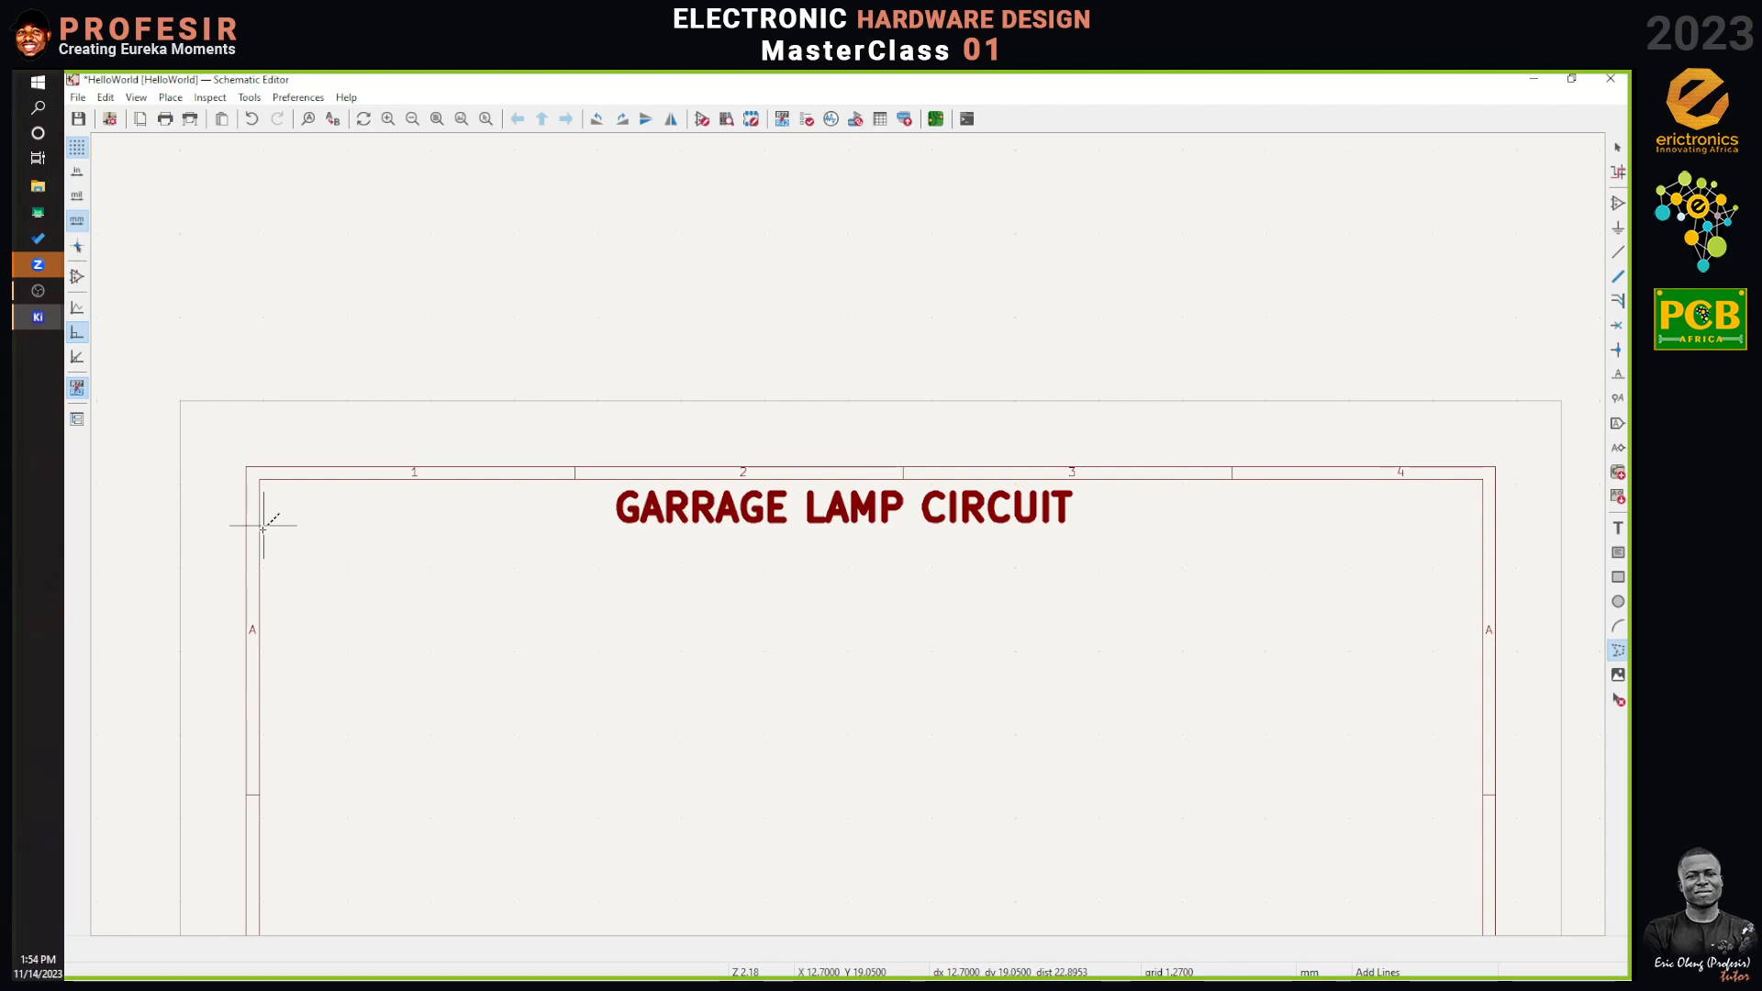
click(264, 526)
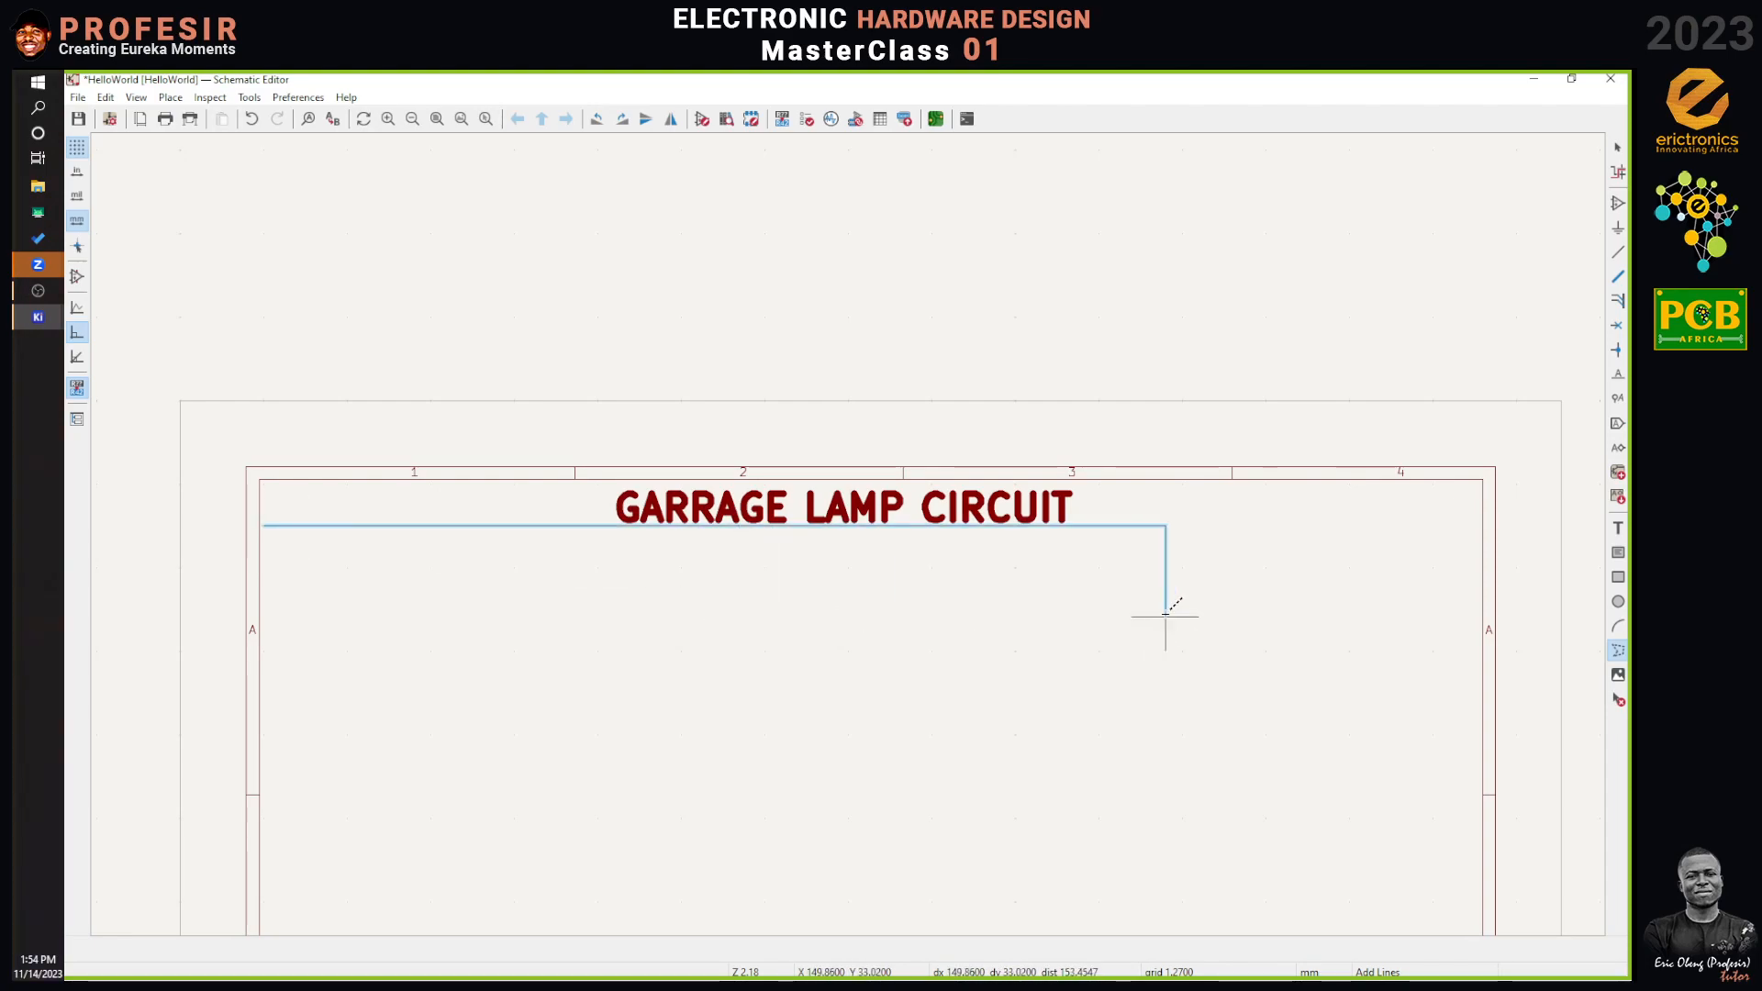
key(Escape)
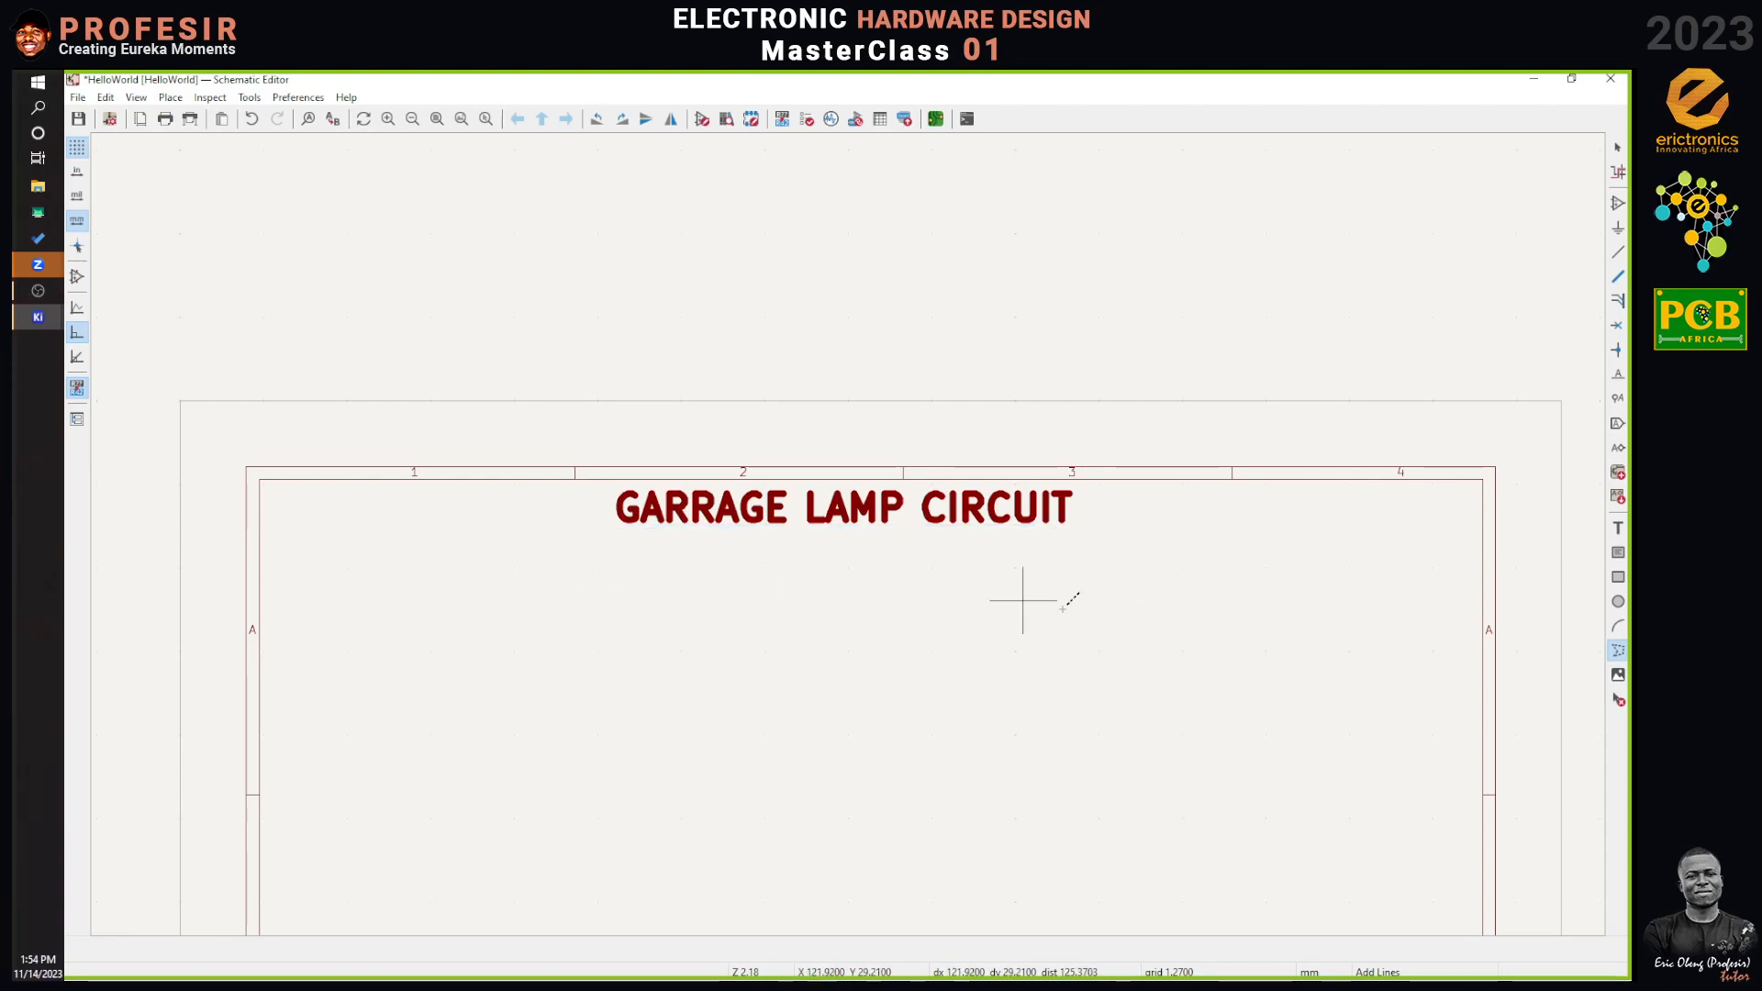
click(264, 541)
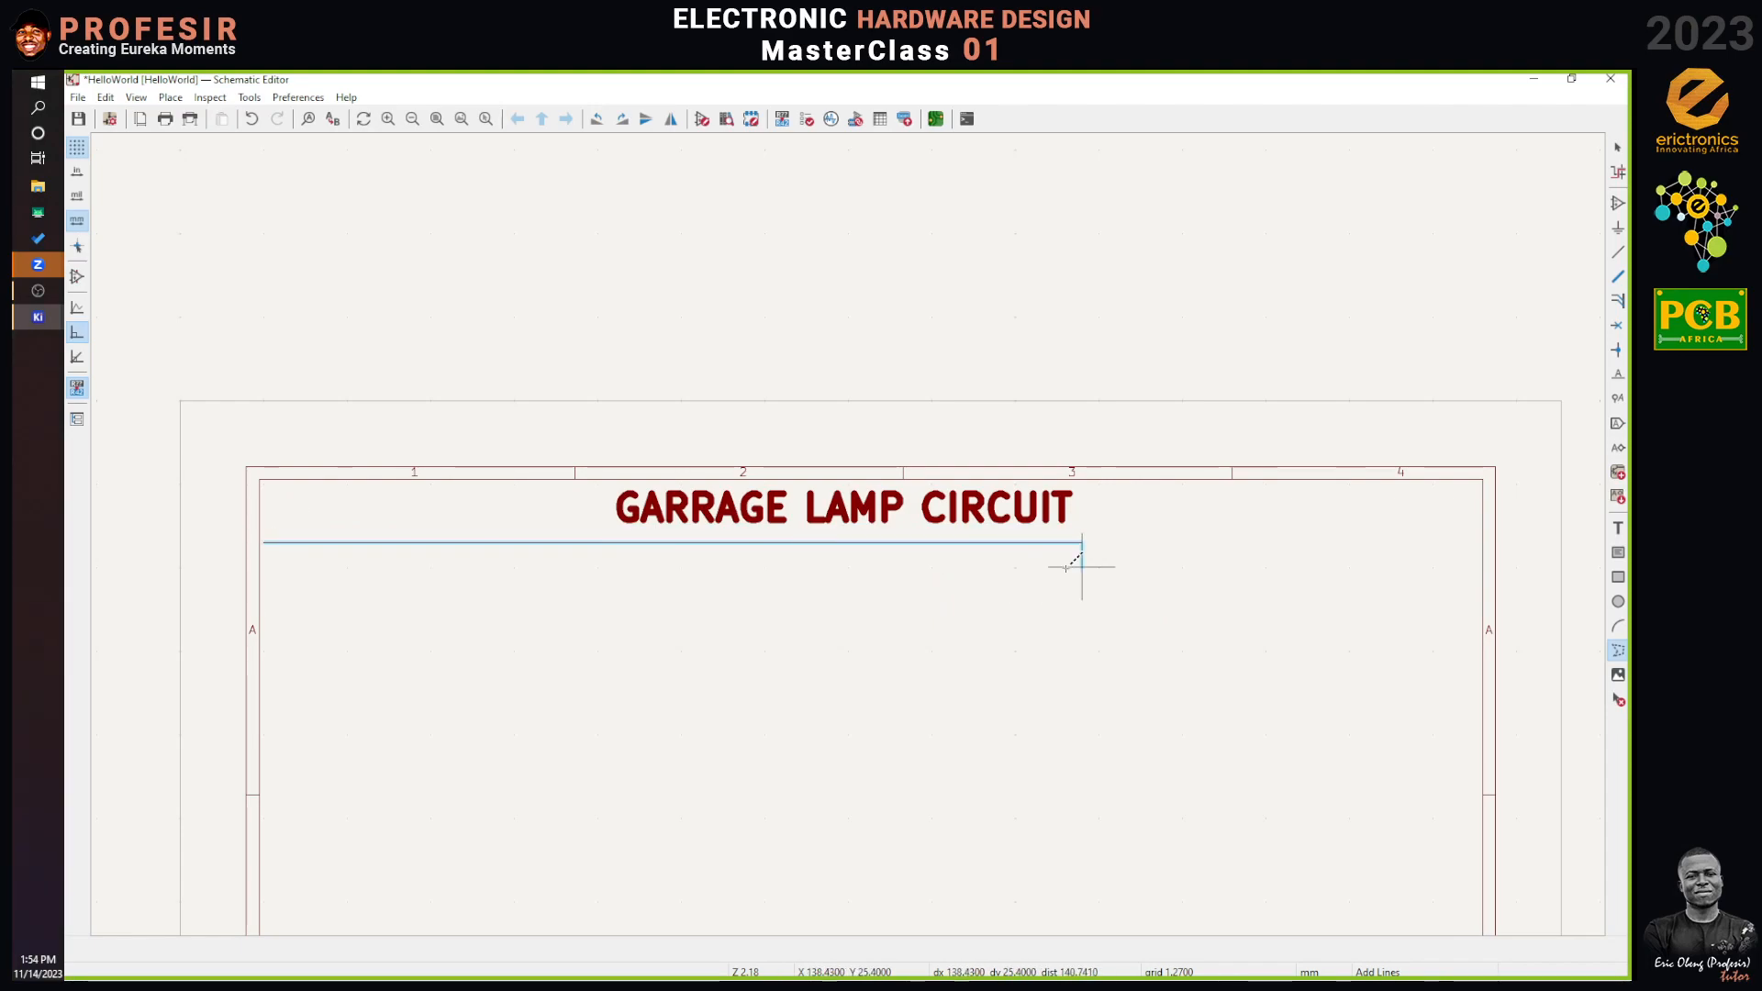
double_click(1482, 541)
key(Escape)
Inspect the width, style and color options of the line below the heading, and close them without changes.
click(1181, 542)
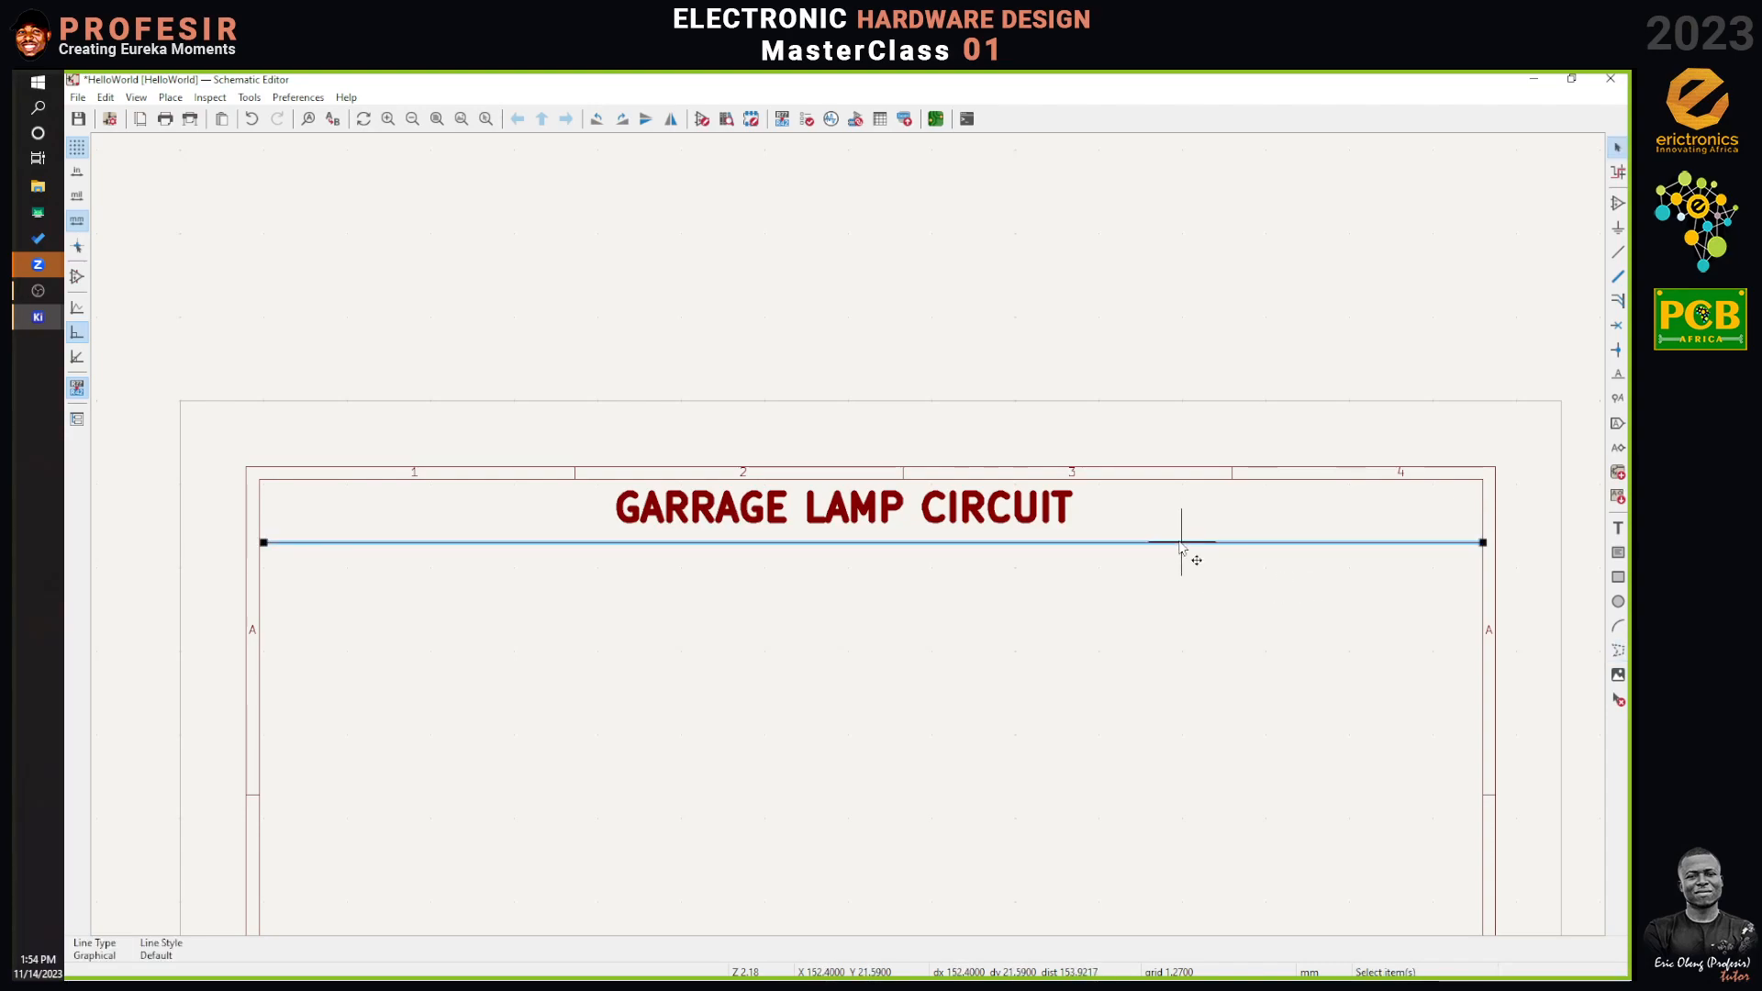
double_click(1181, 542)
click(975, 460)
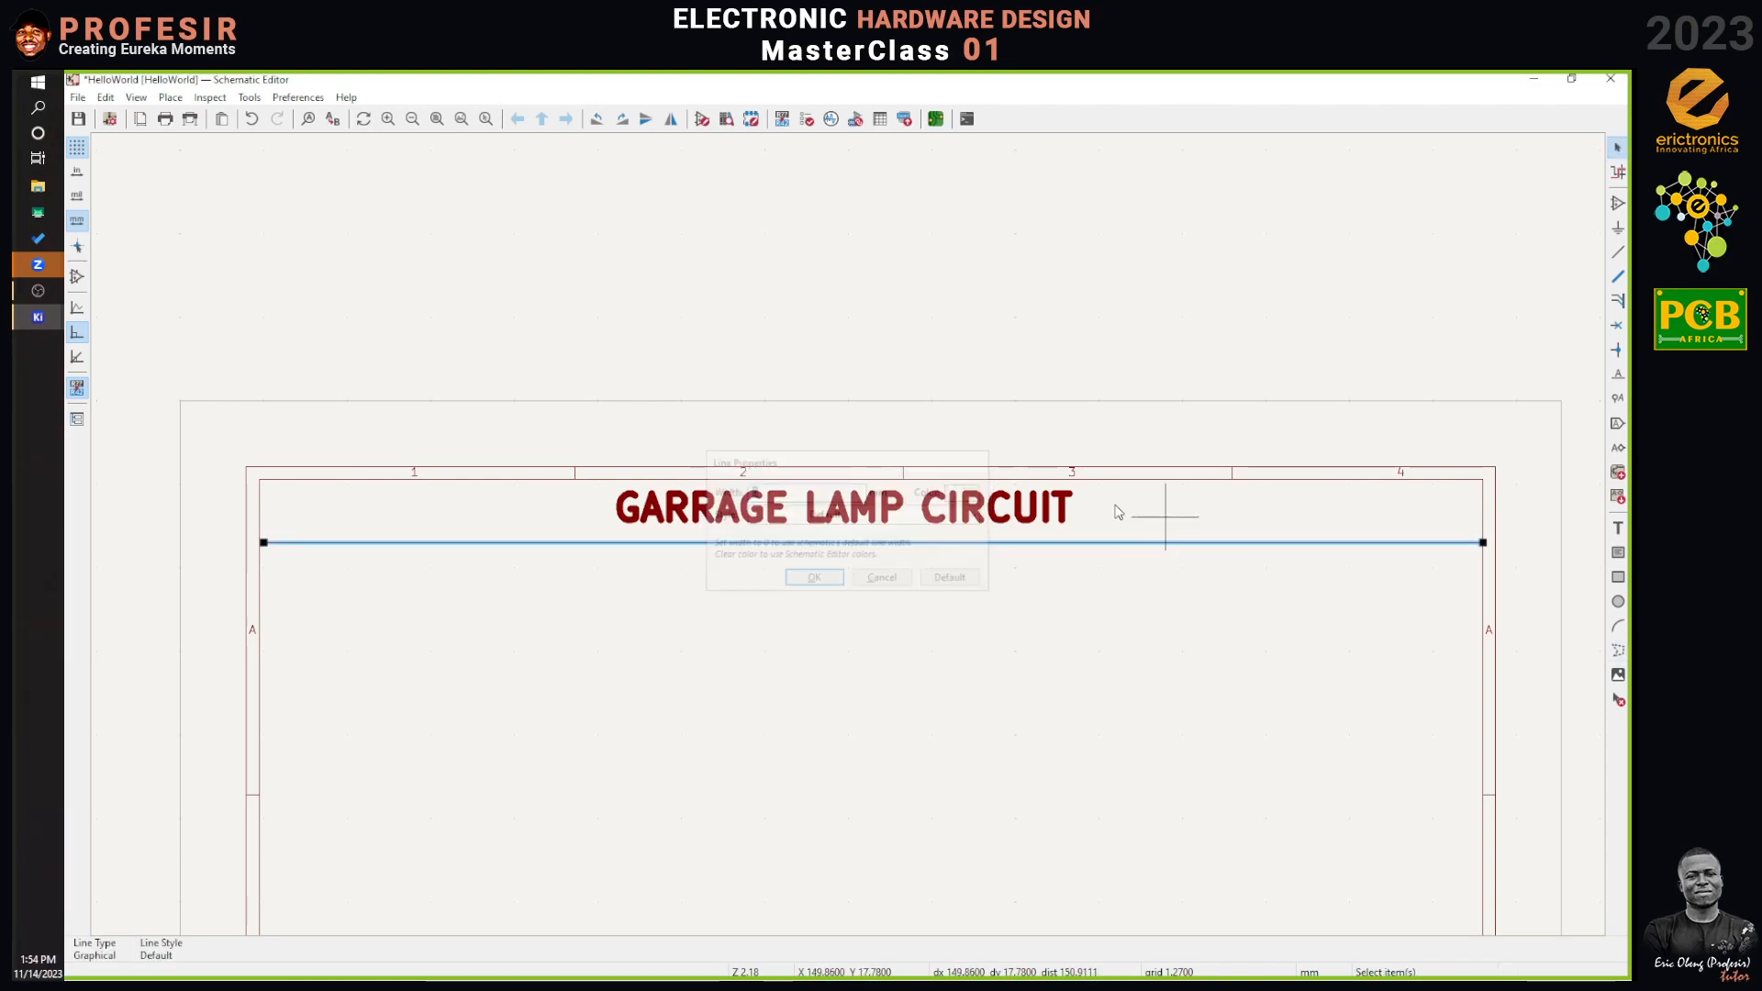
right_click(1158, 543)
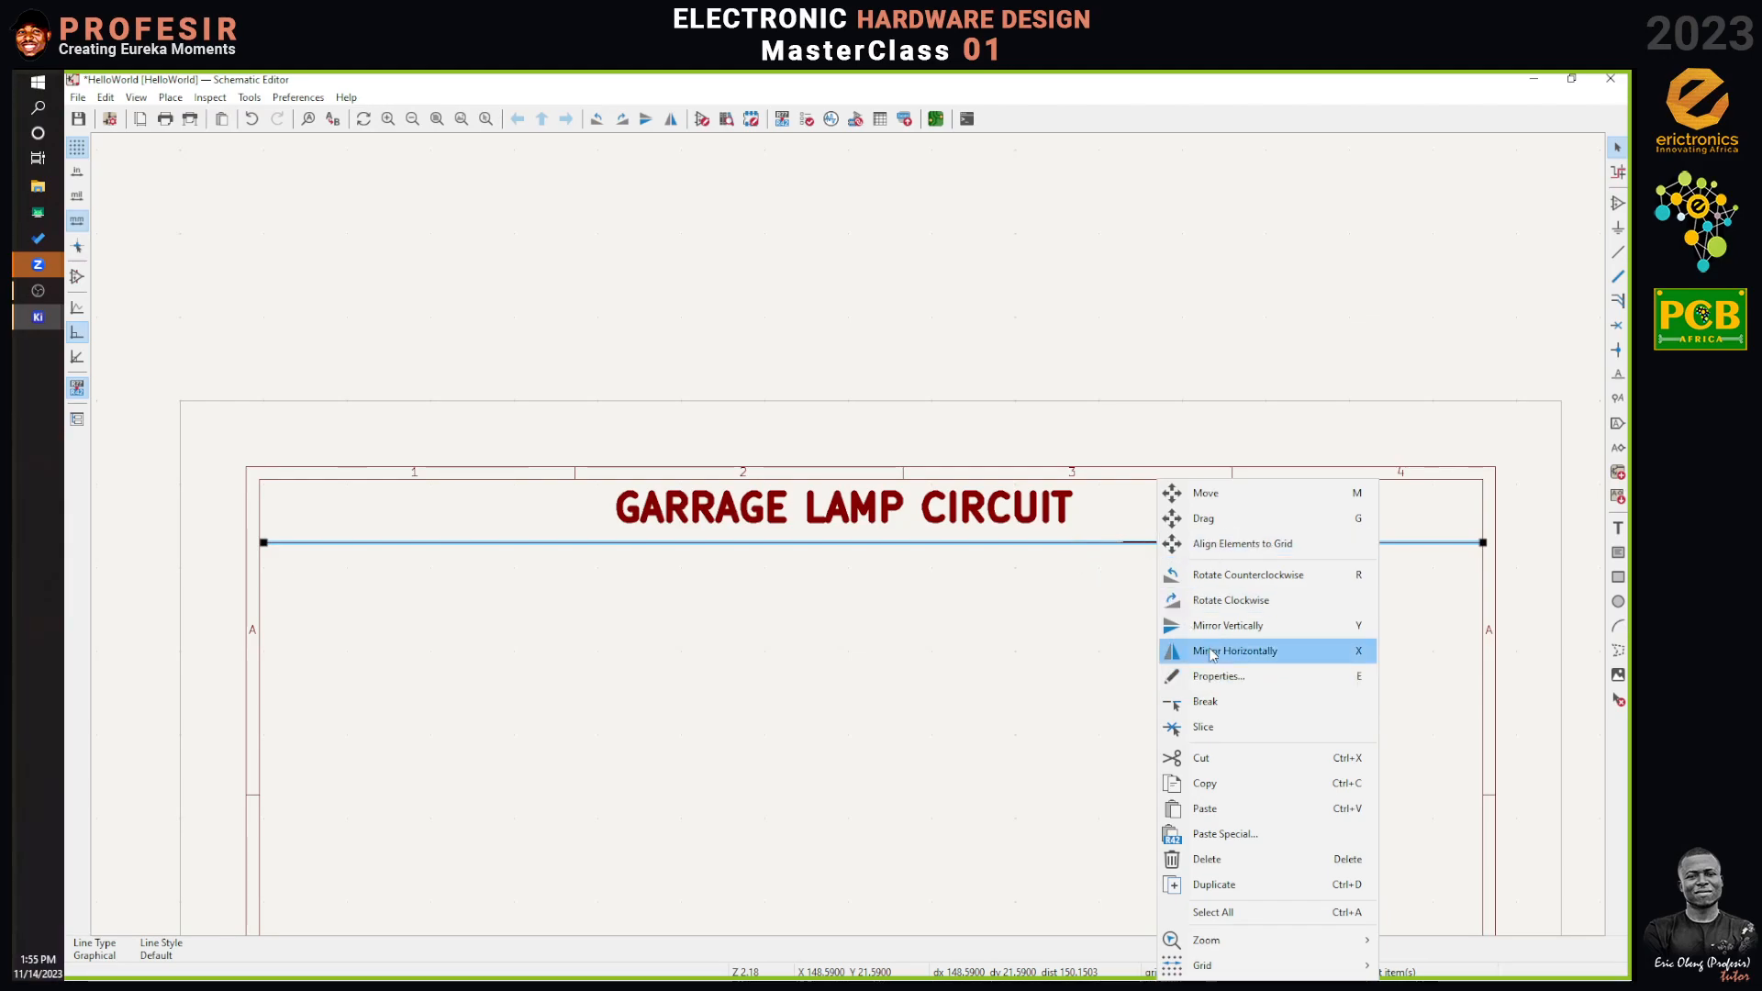
click(1219, 676)
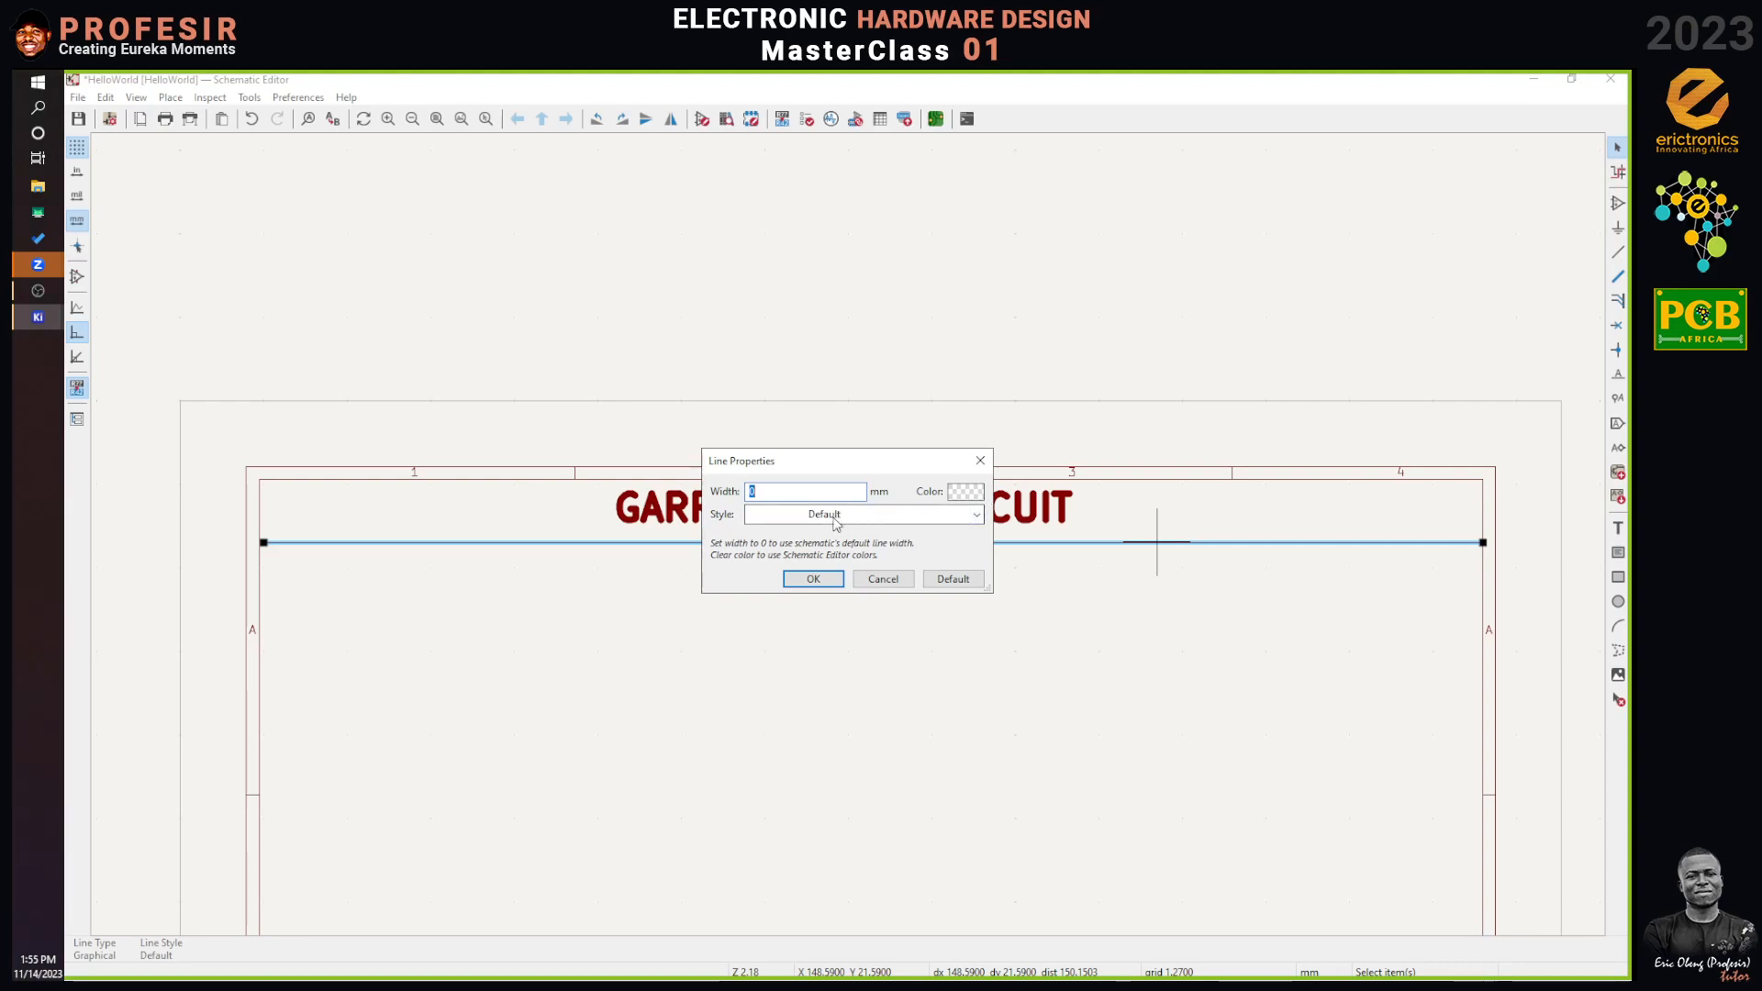
click(884, 580)
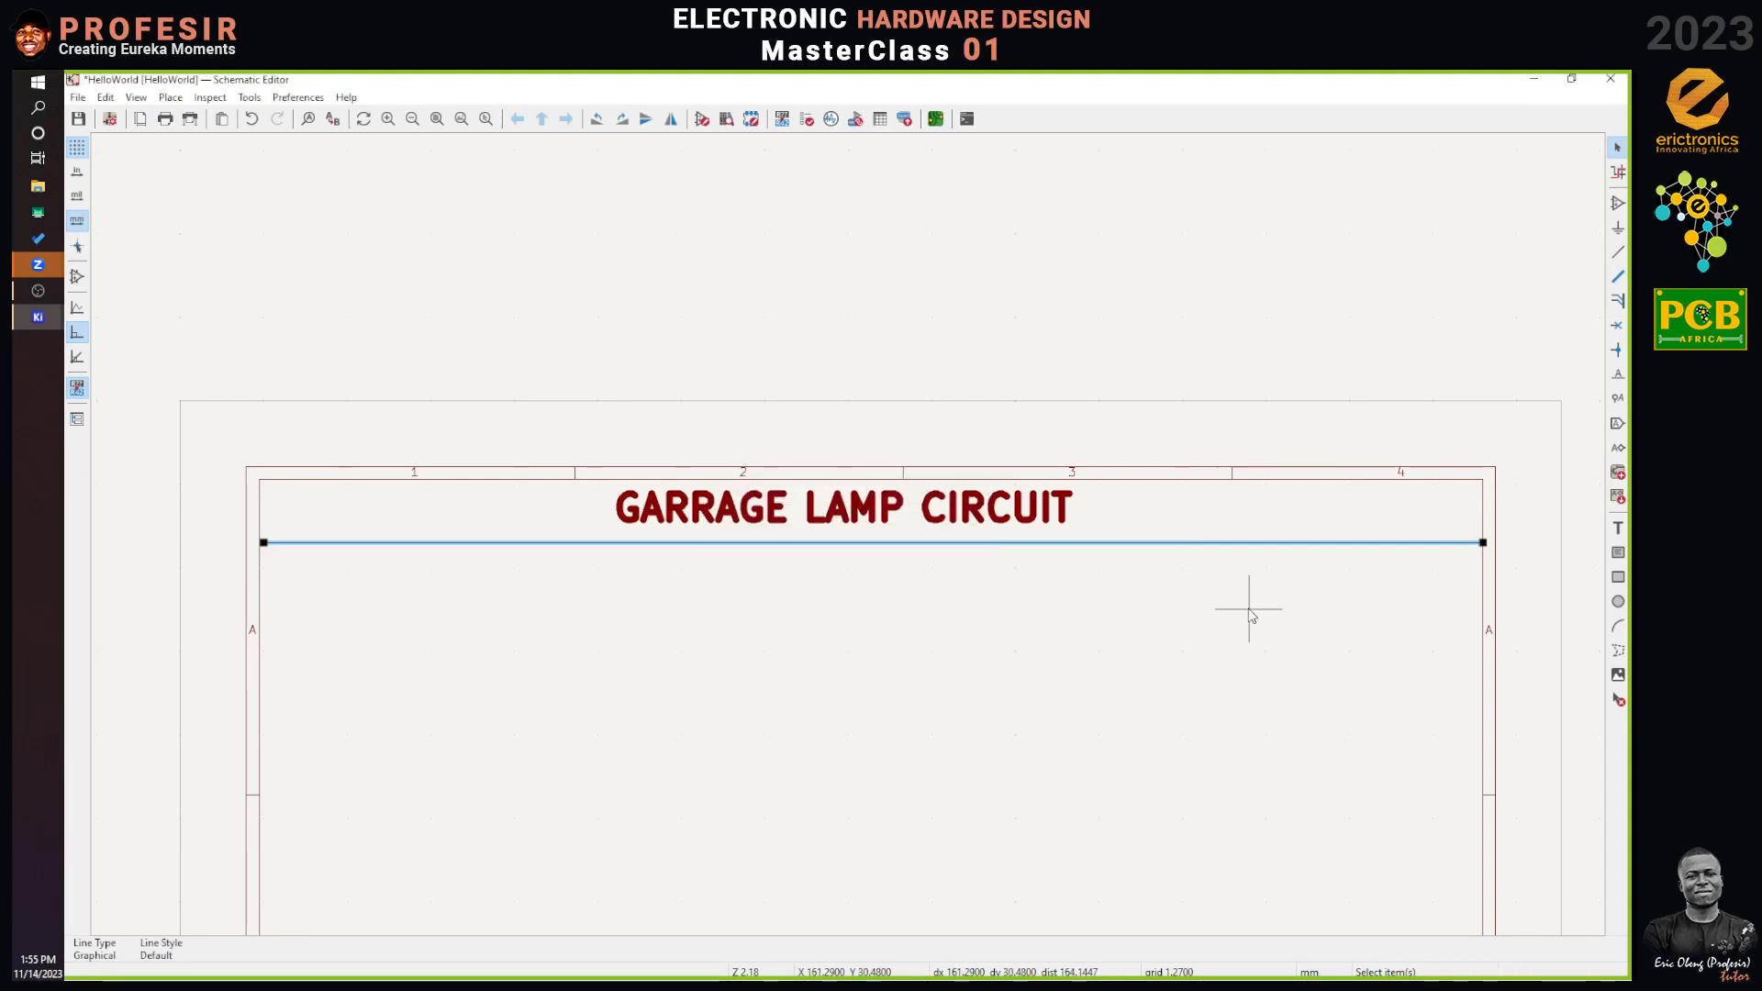
Set the line below the heading to a width of 0.5 mm and the Dashed style.
double_click(1207, 549)
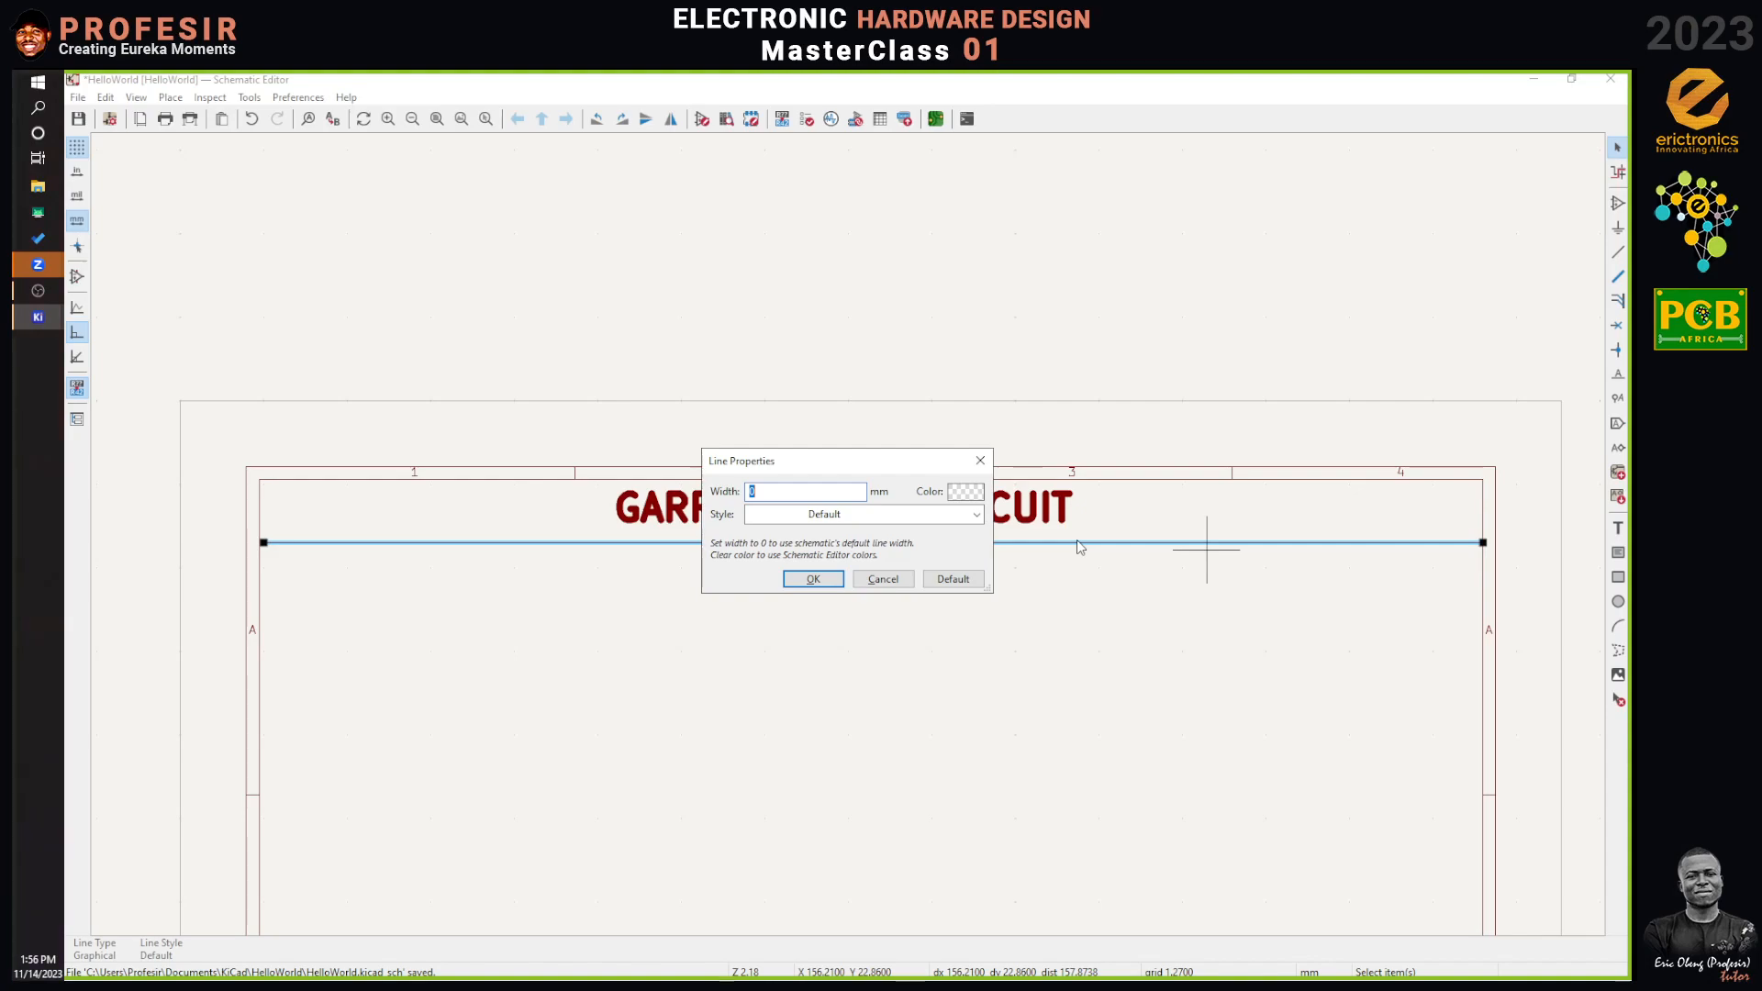
key(BackSpace)
click(908, 514)
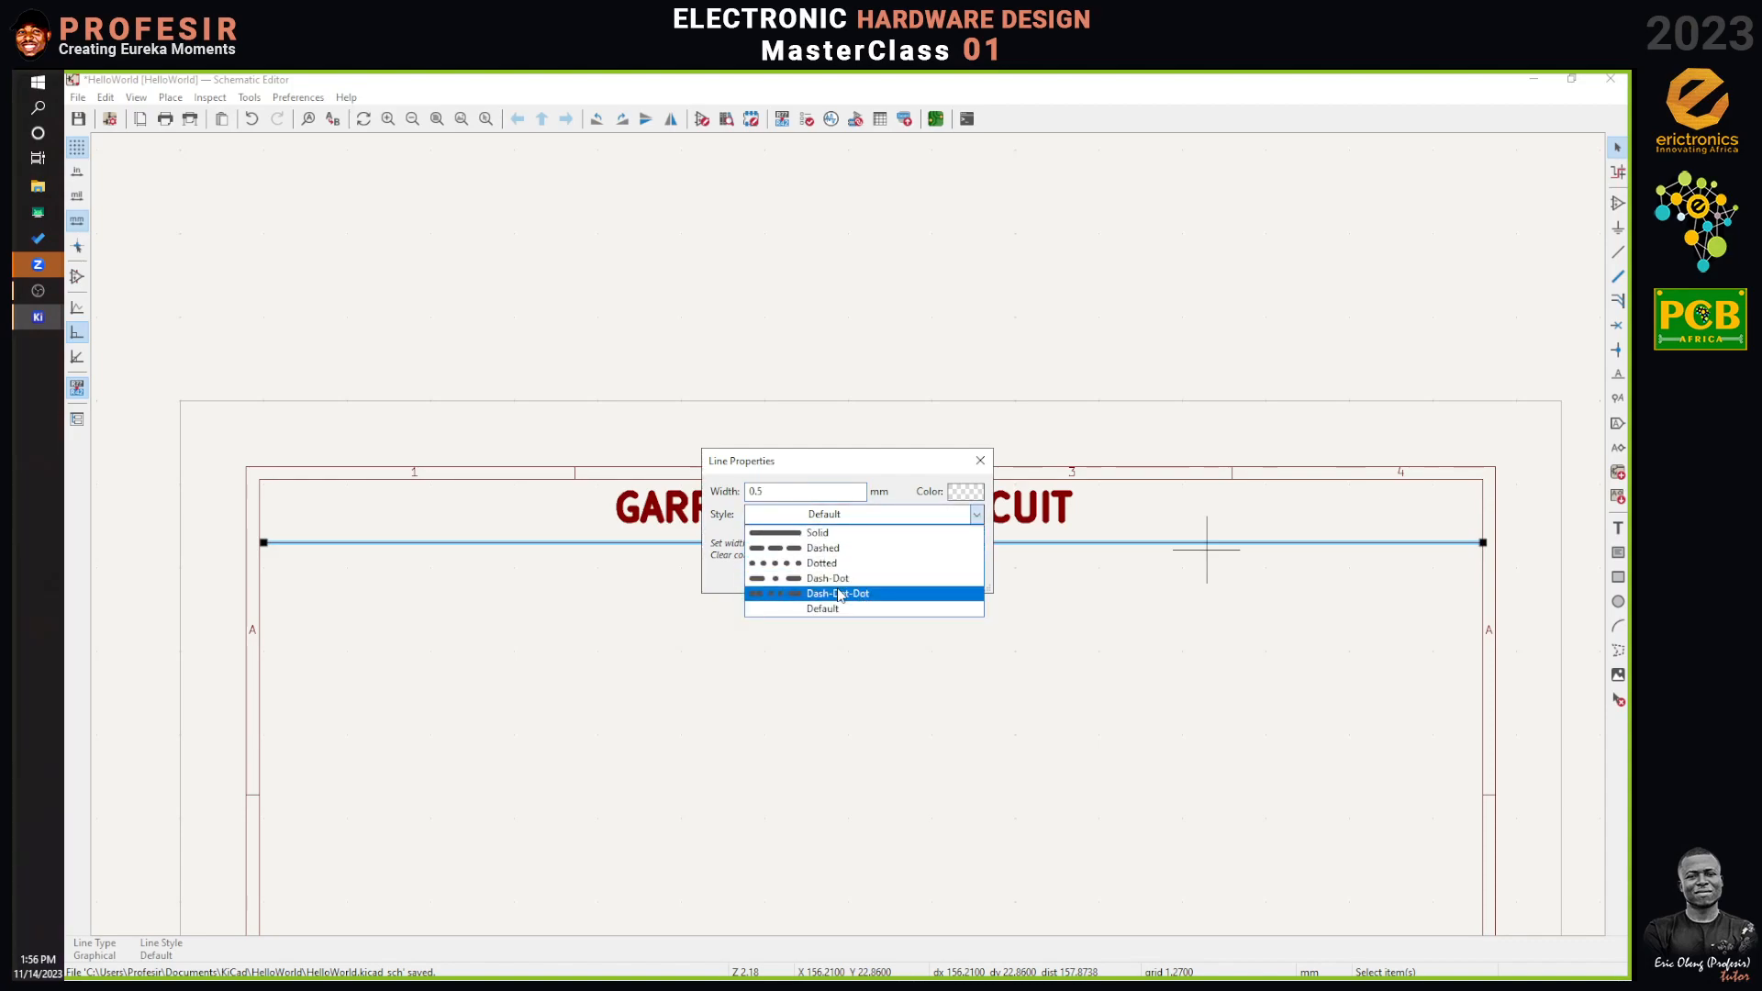
click(860, 550)
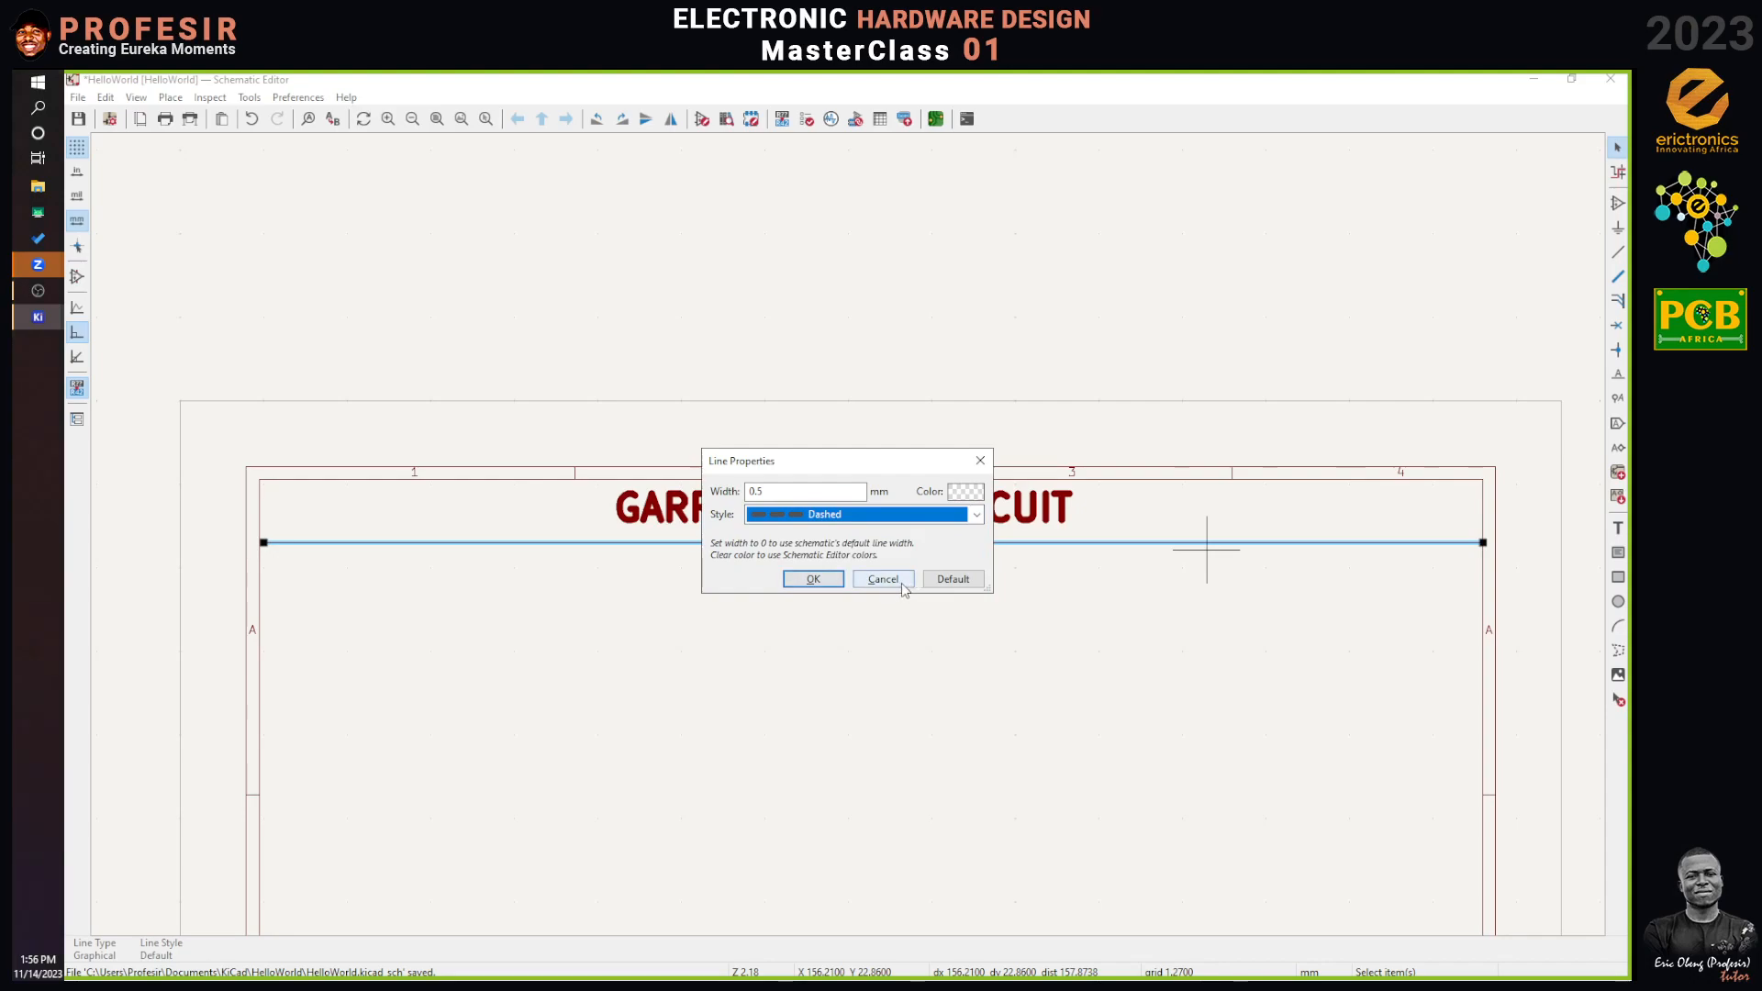
click(814, 579)
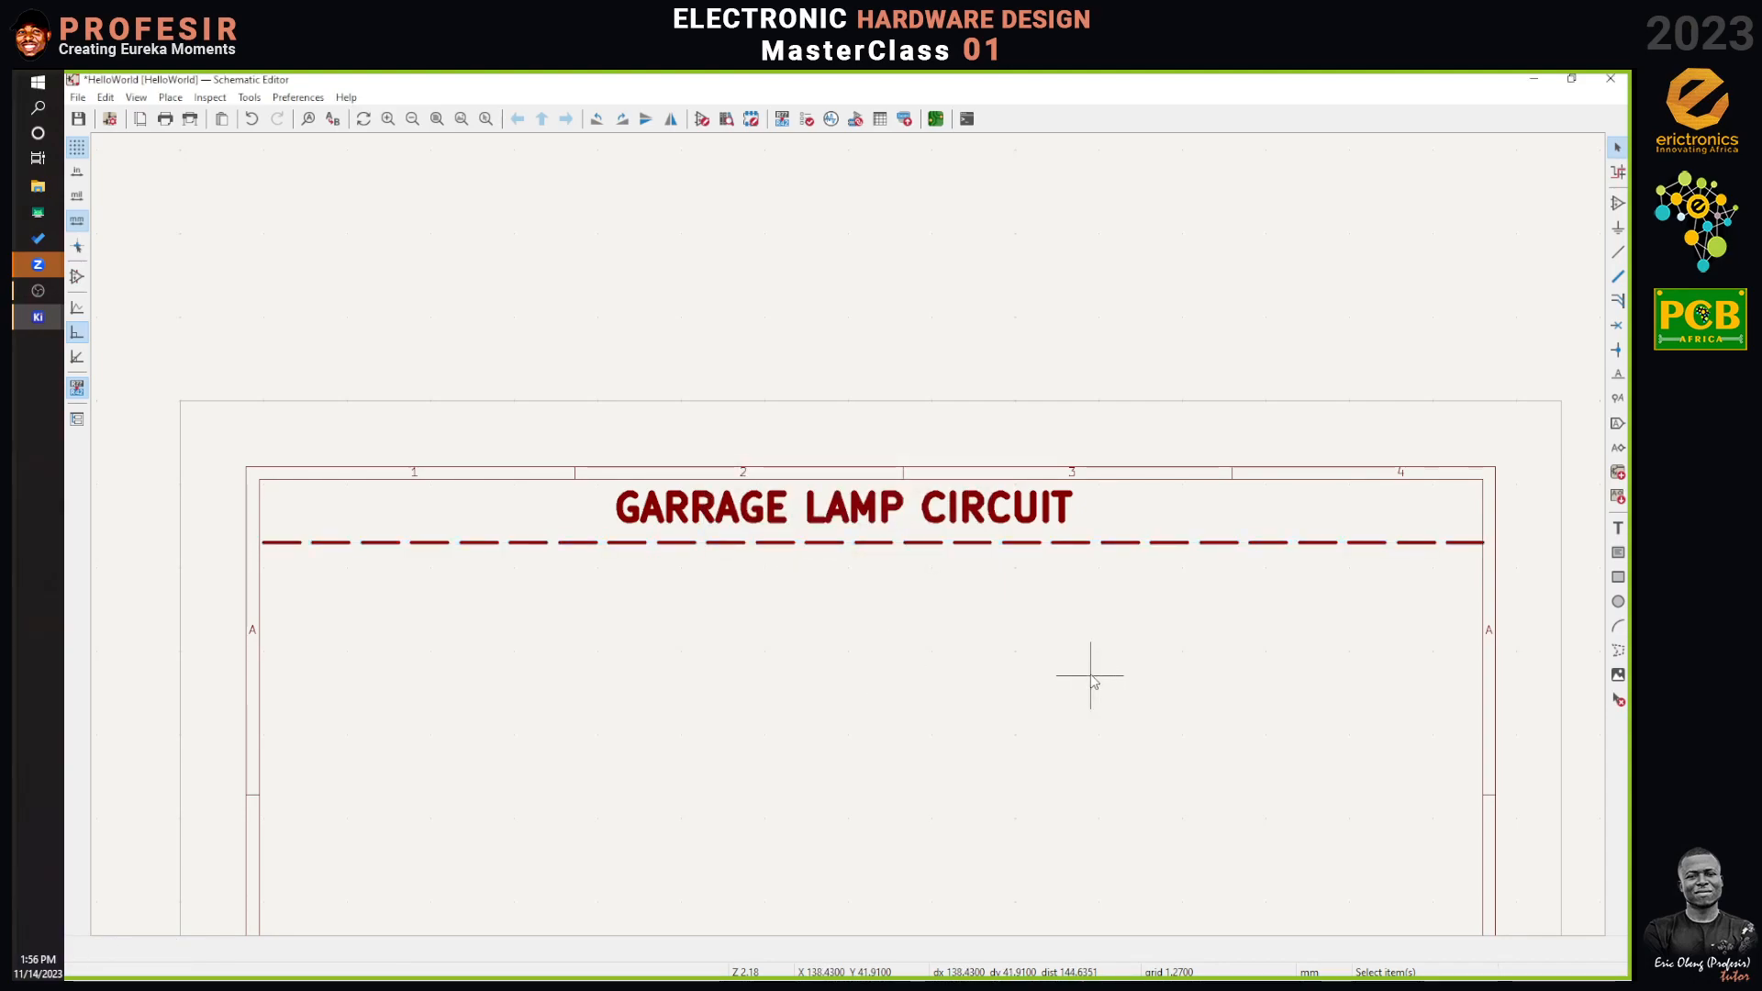
Try the Dotted style on the line below the GARRAGE LAMP CIRCUIT heading.
scroll(845, 523, down, 3)
scroll(857, 515, down, 1)
scroll(850, 540, up, 3)
scroll(850, 539, up, 4)
click(911, 446)
double_click(910, 446)
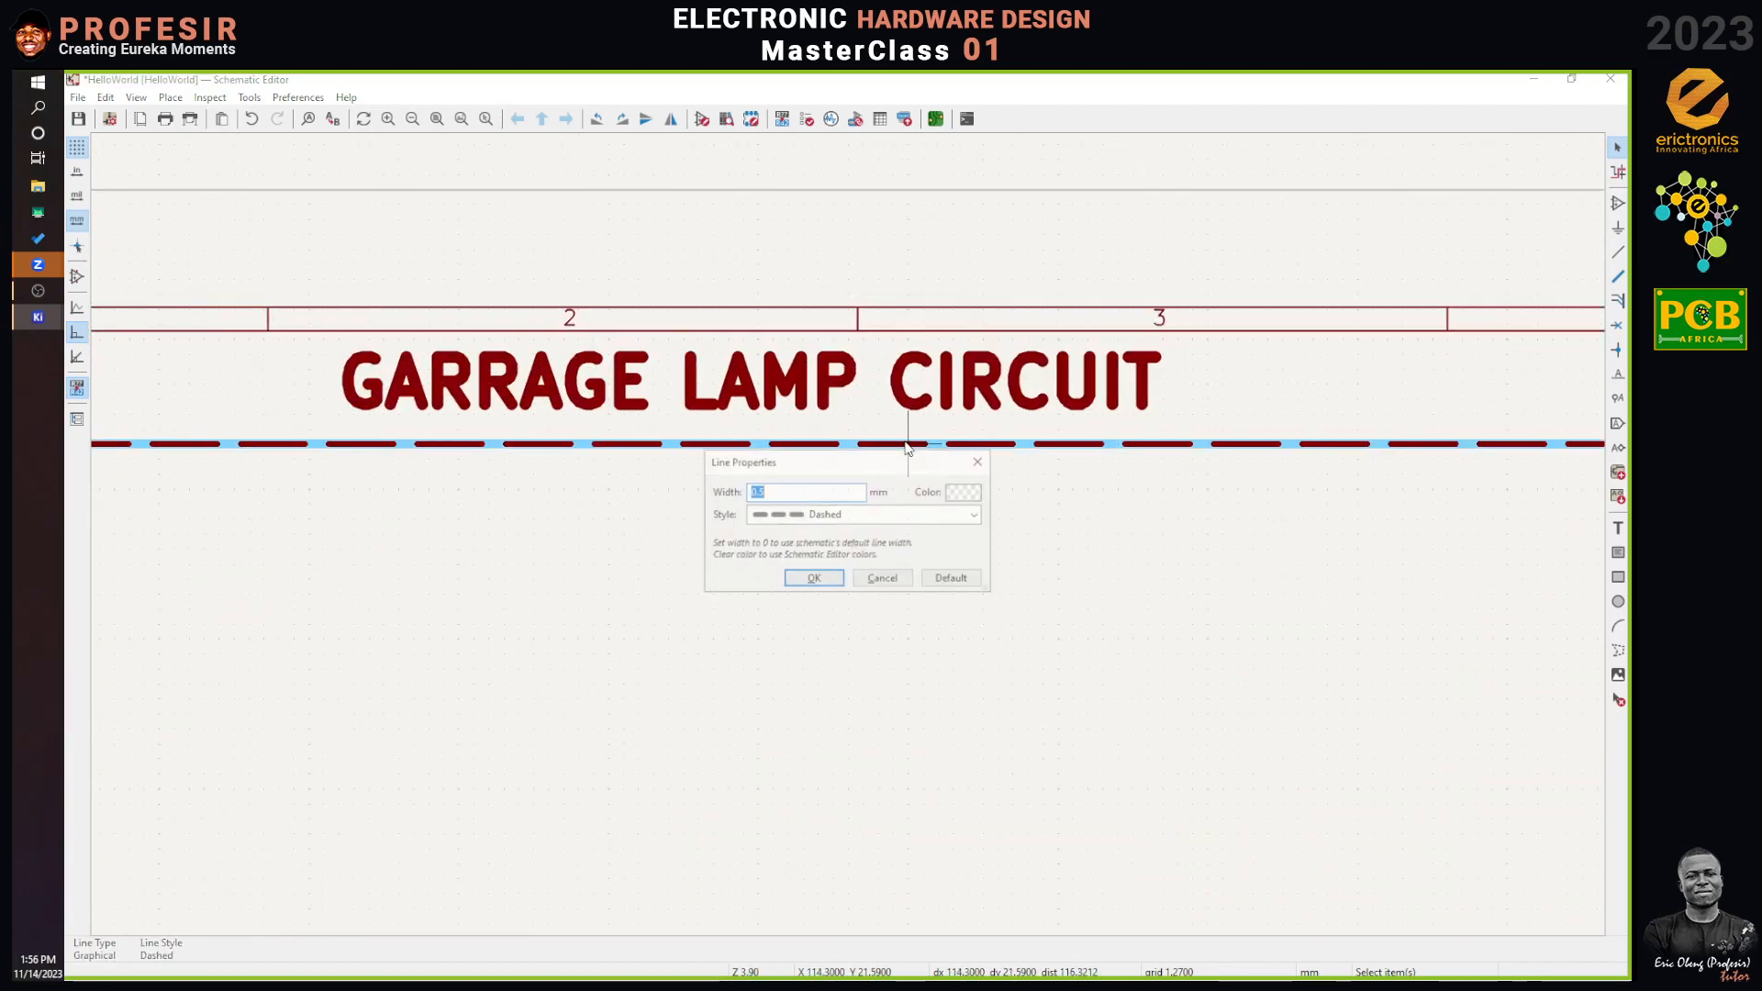
click(794, 516)
click(807, 563)
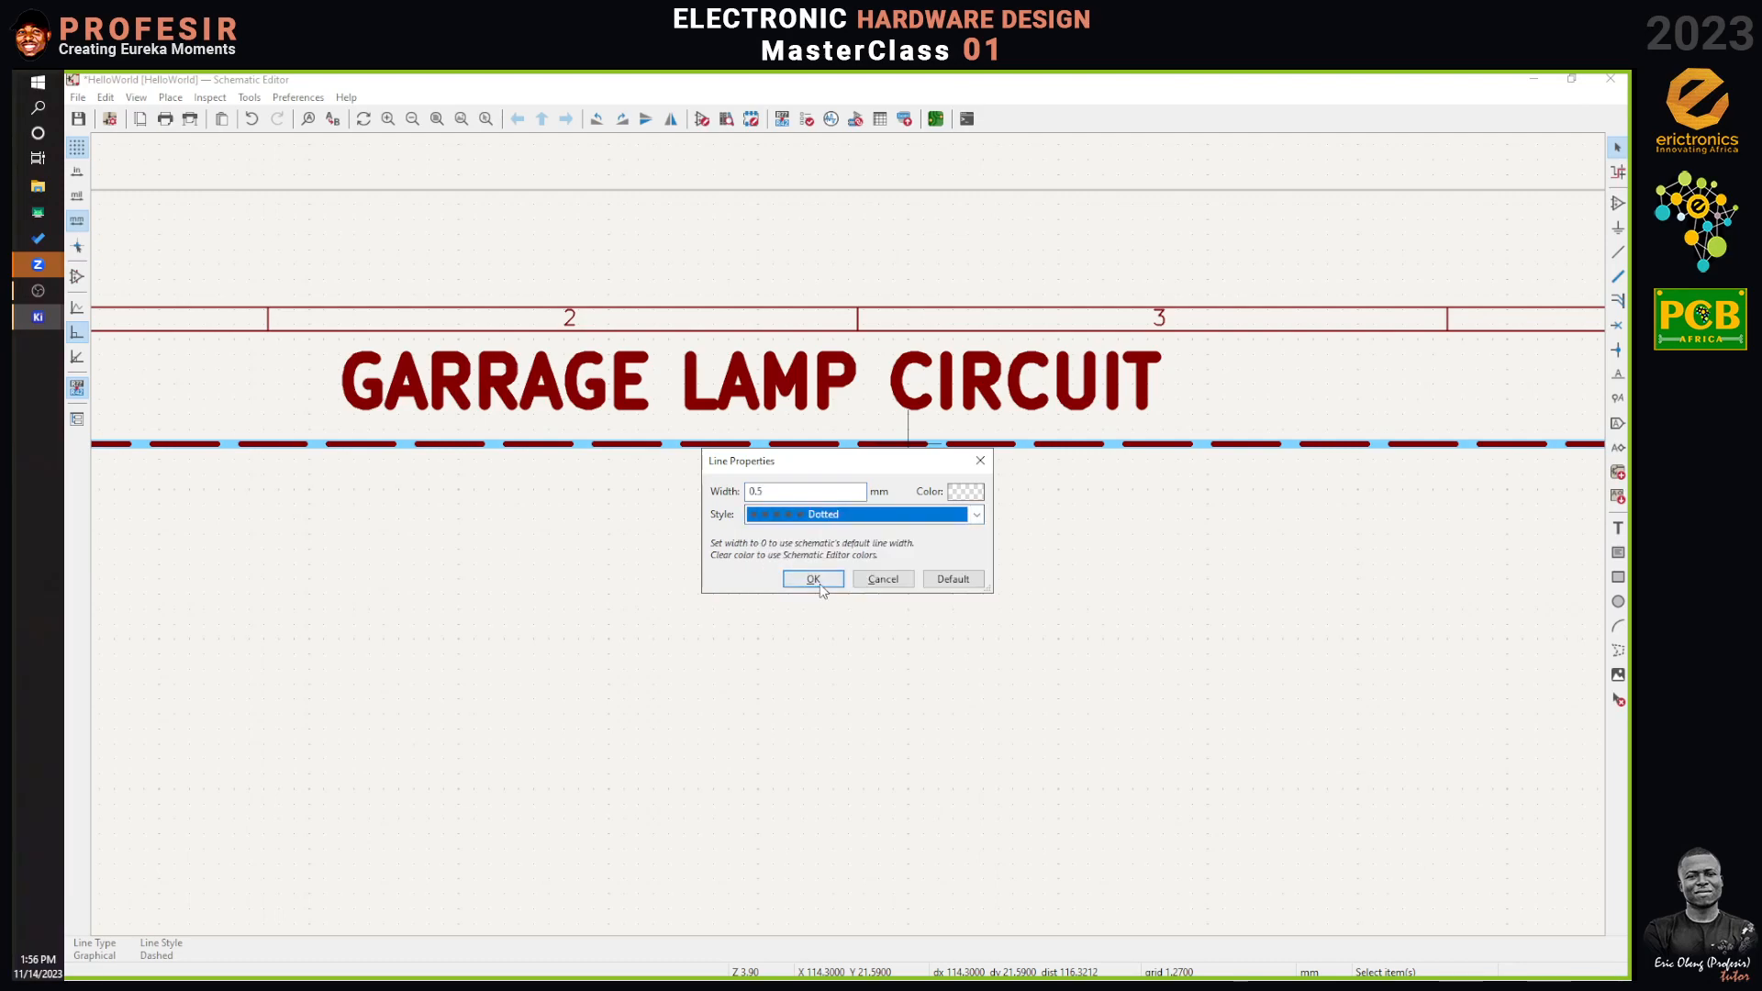
click(829, 577)
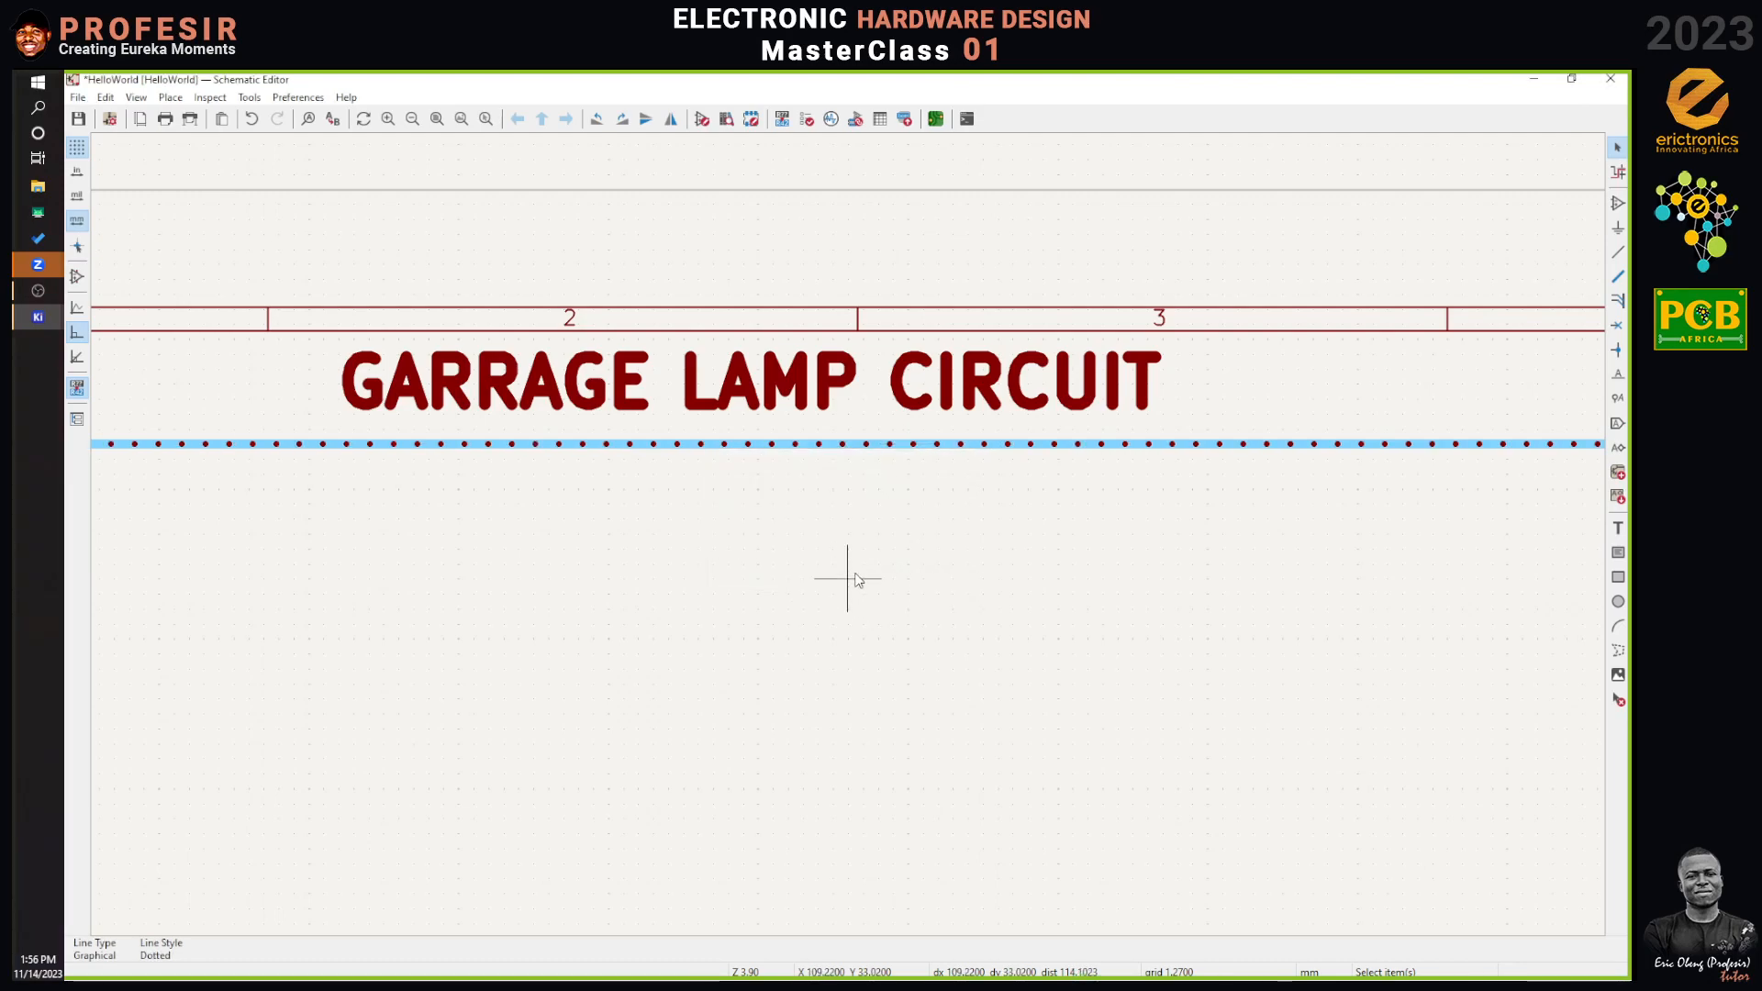
Set the line below the heading back to the Dashed style.
click(807, 514)
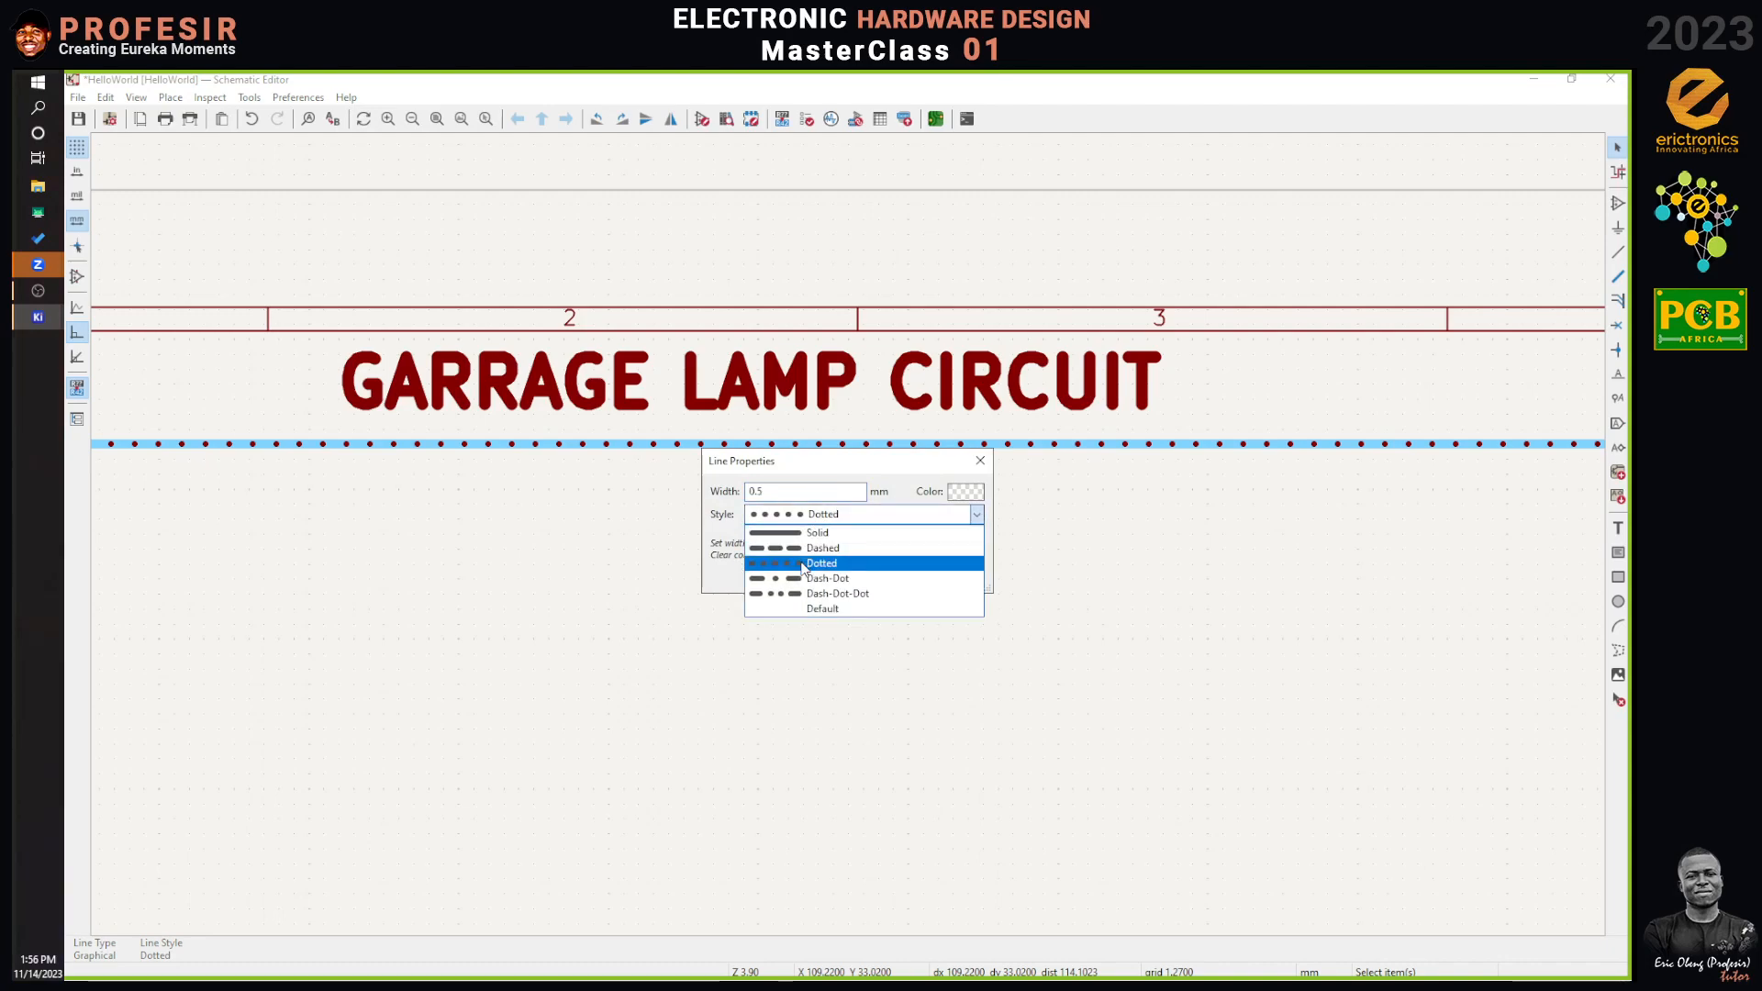
click(808, 549)
click(814, 580)
scroll(846, 532, down, 5)
scroll(849, 541, up, 1)
scroll(848, 542, up, 1)
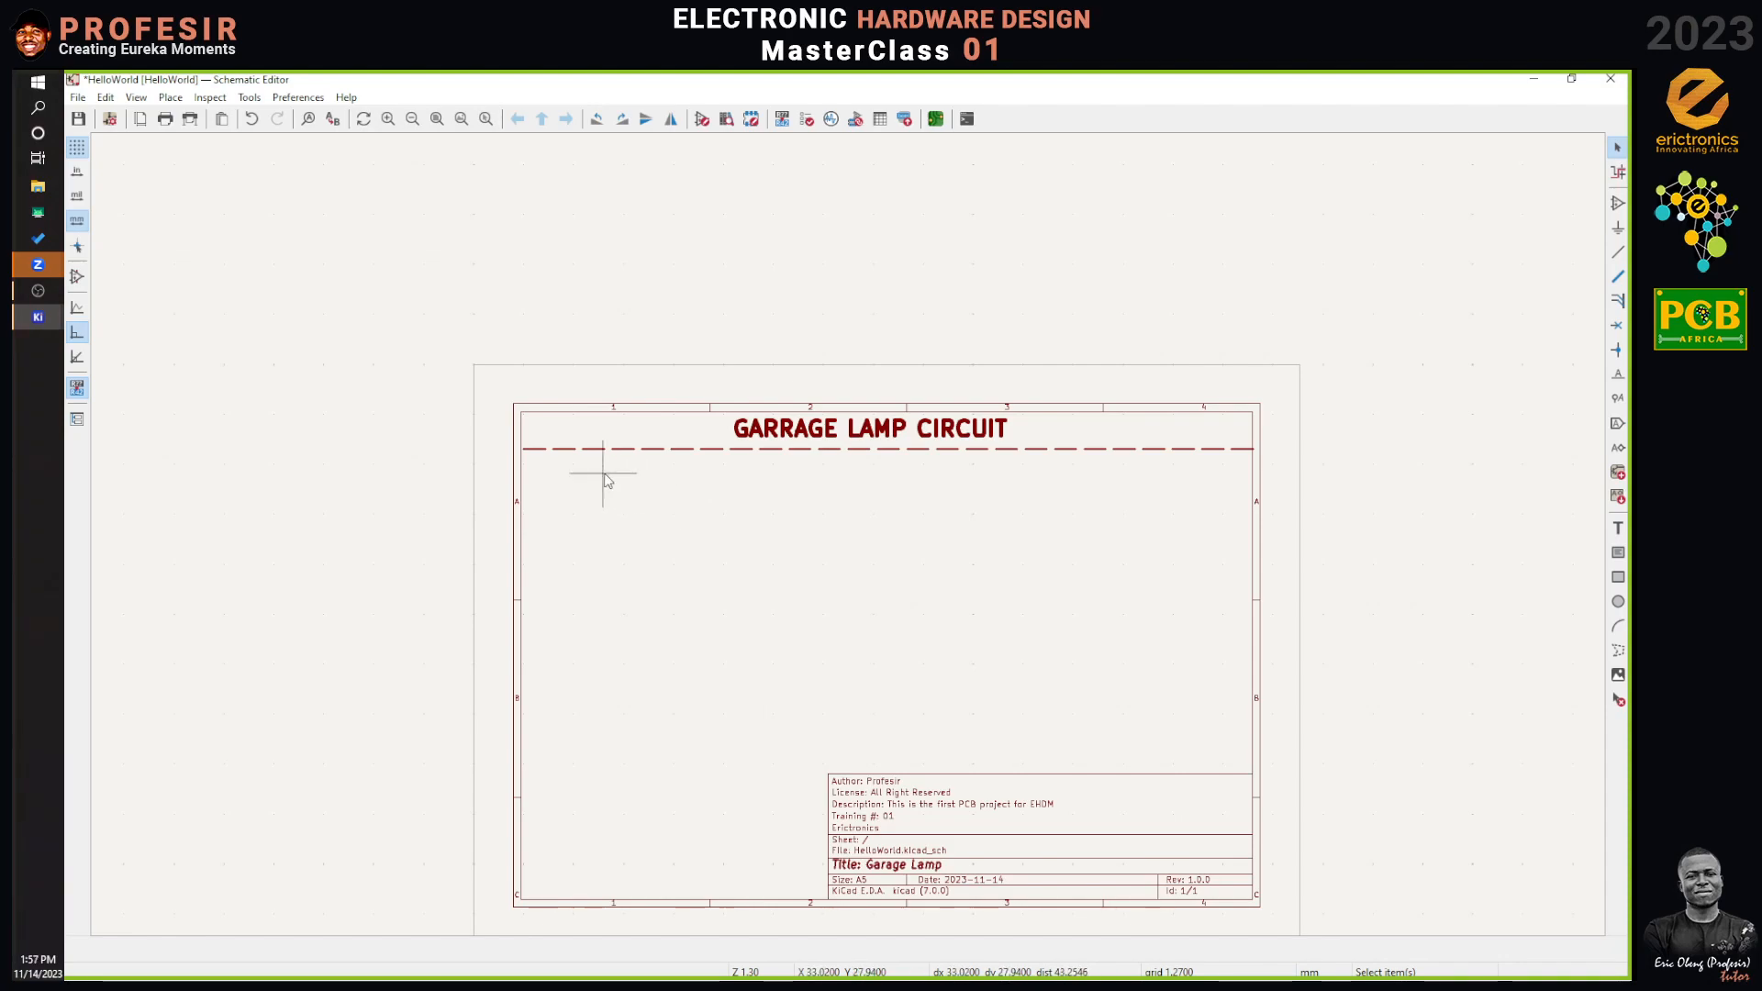
Add the text POWER SOURCES at a 2 mm text size just below the dashed line, in the frame's upper-left corner.
scroll(600, 477, up, 3)
scroll(848, 540, up, 4)
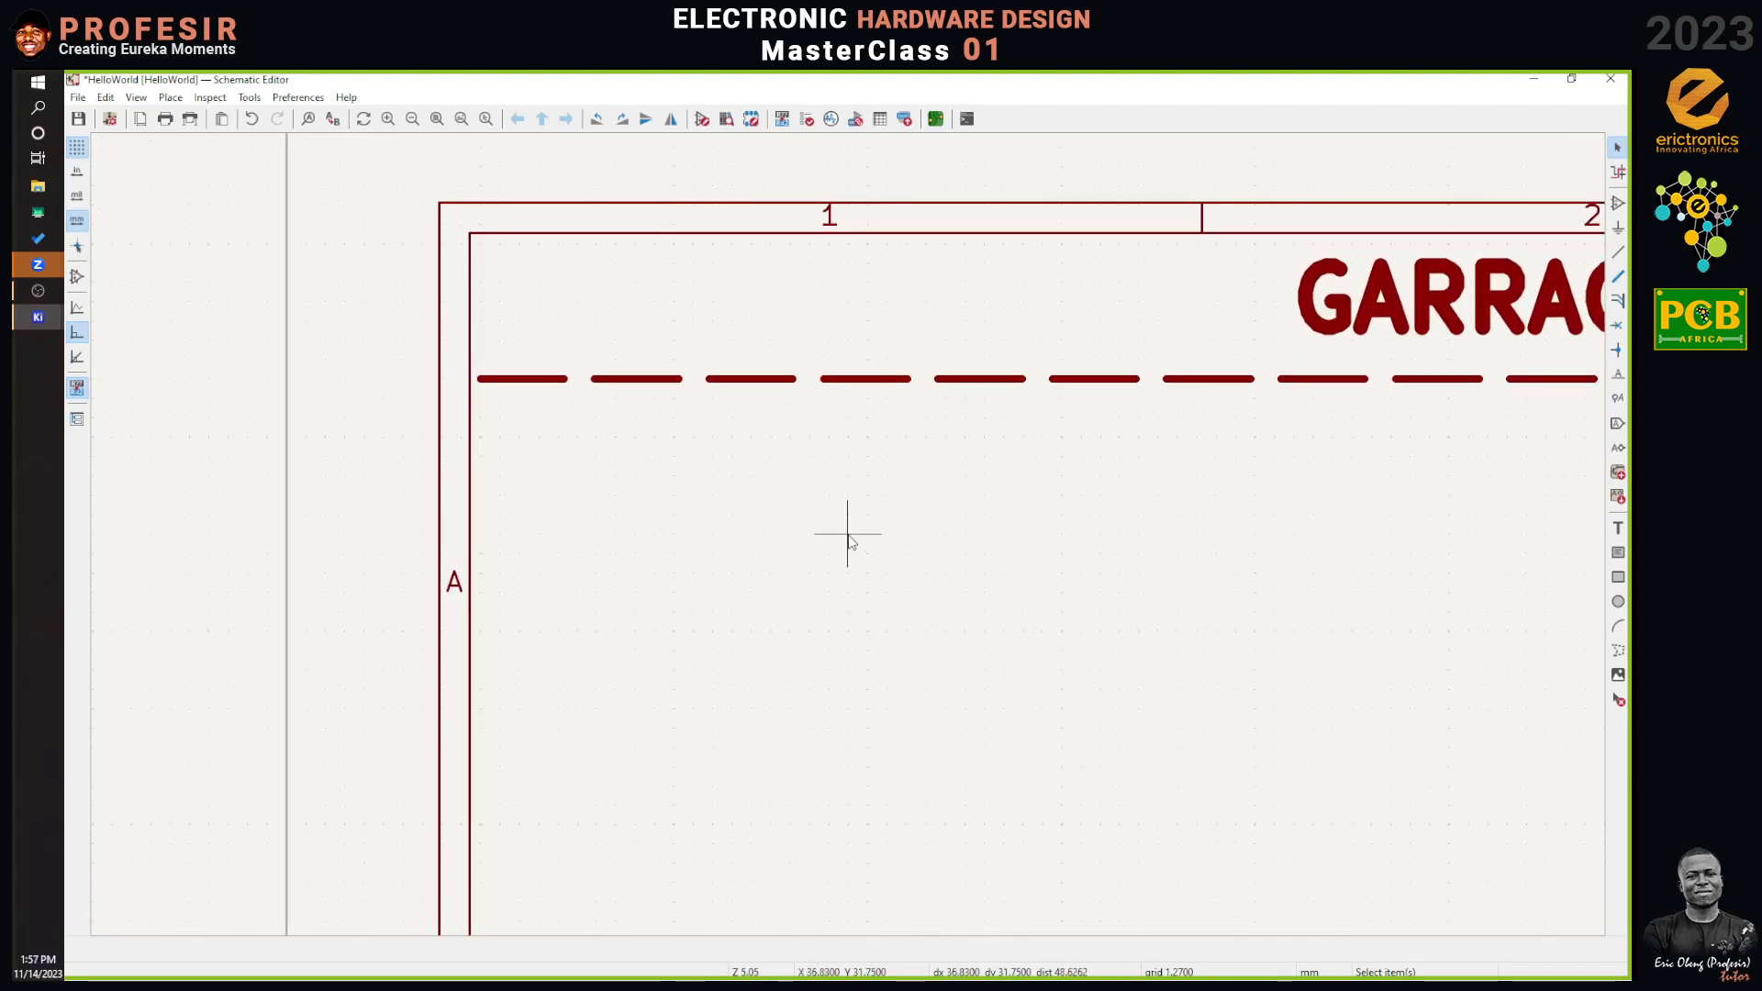
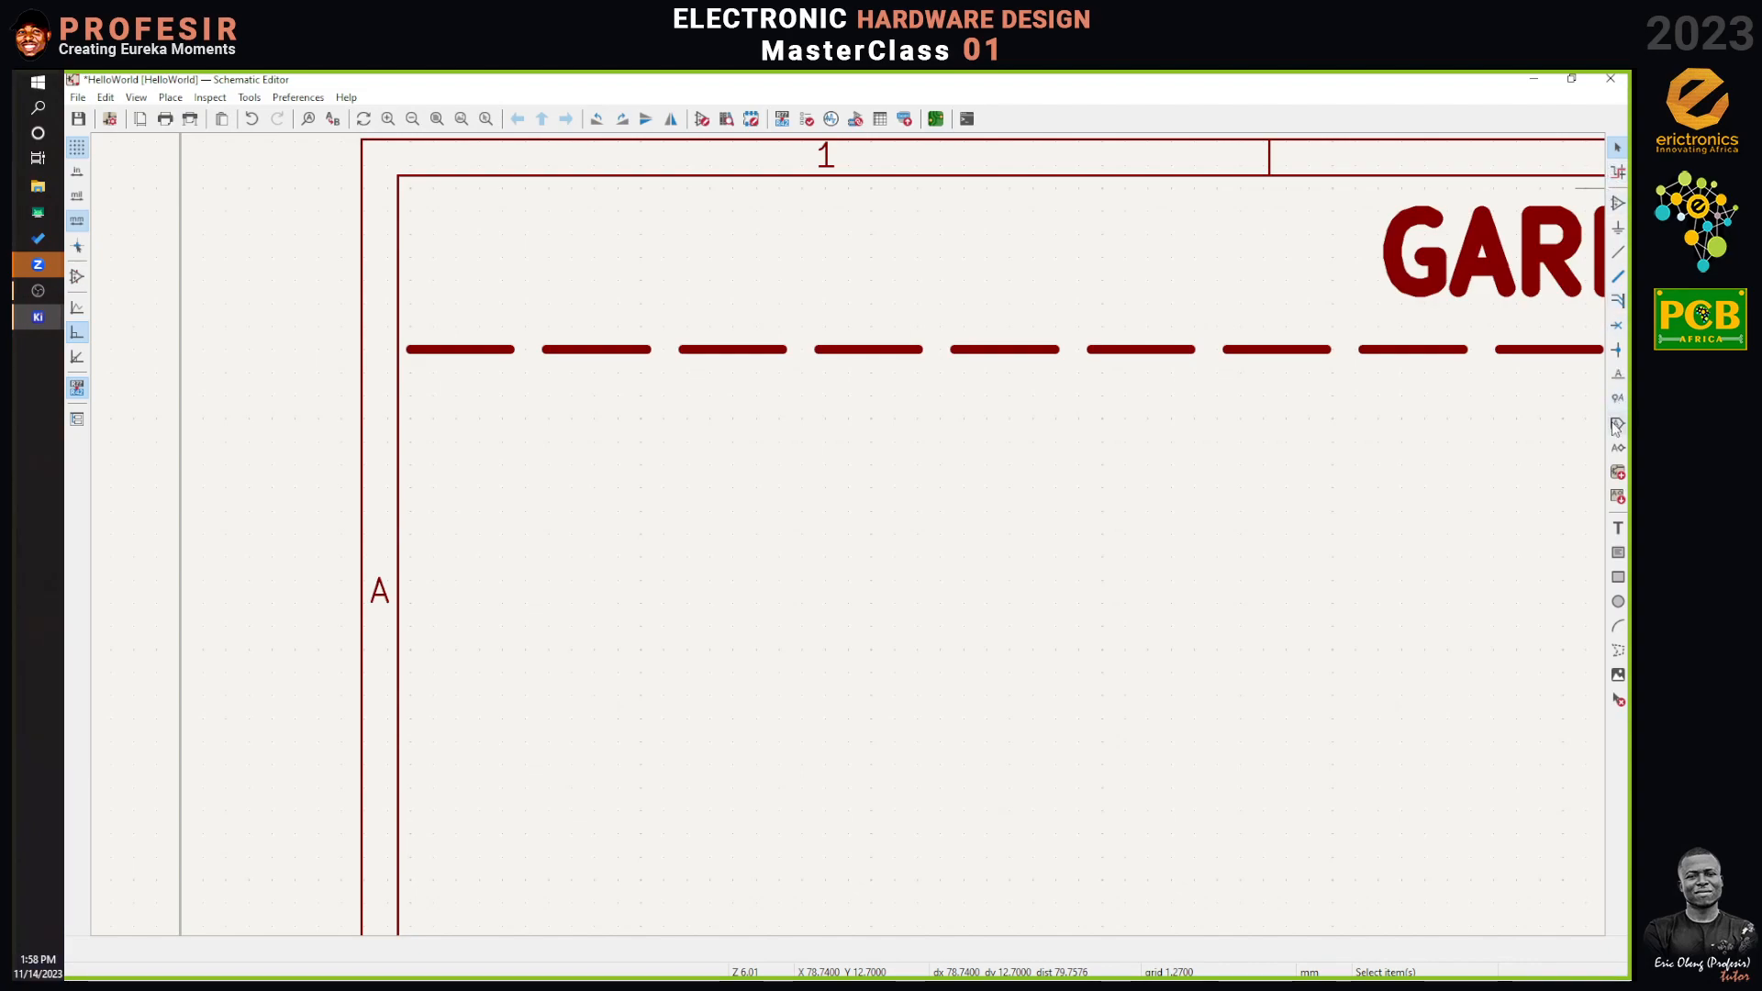
click(1618, 527)
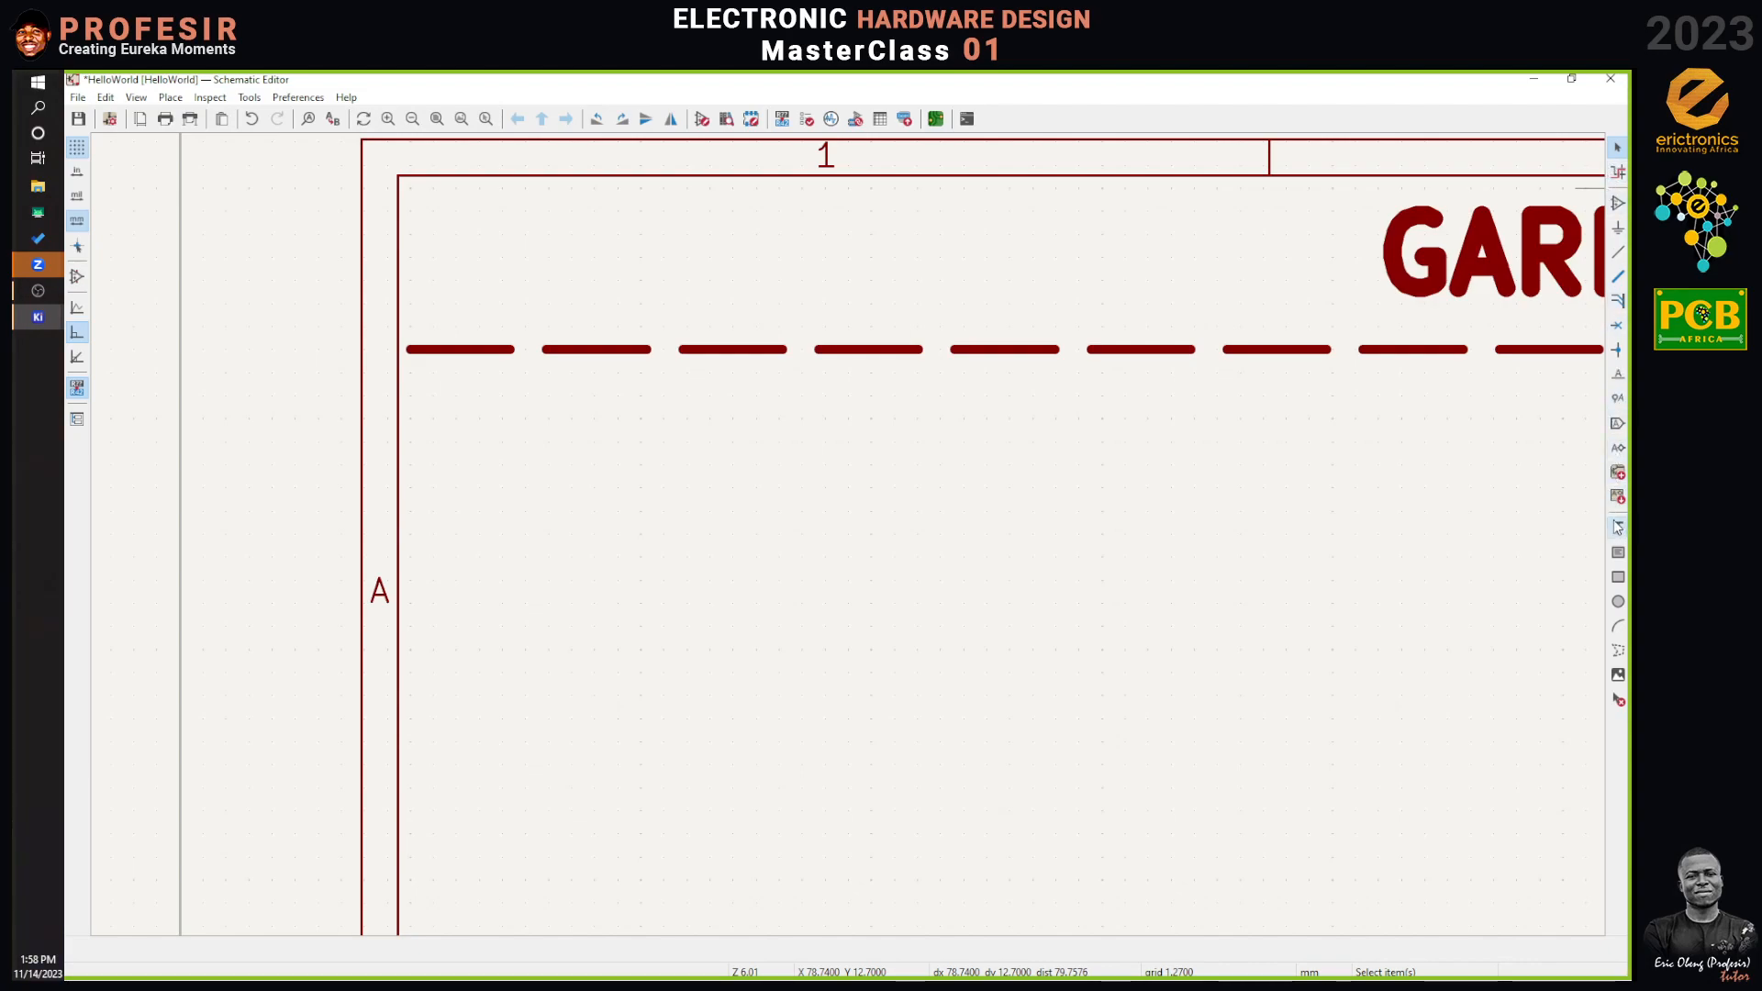
click(917, 519)
text(POWER)
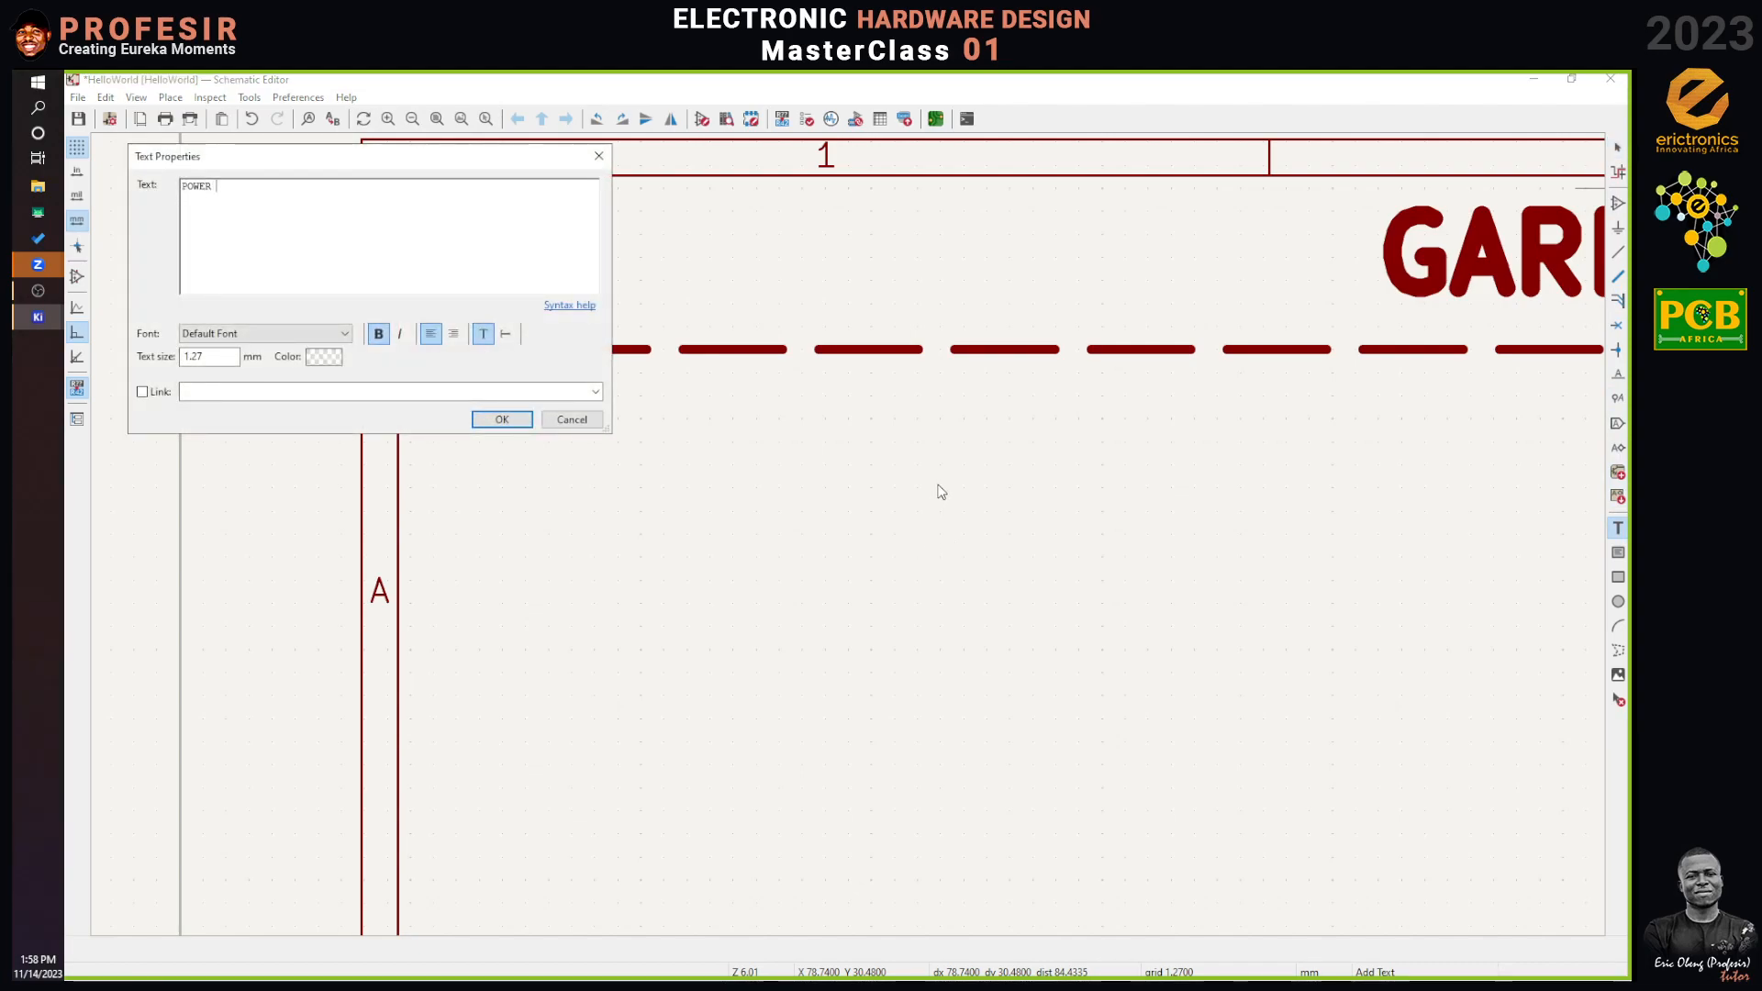
text( SOURCES)
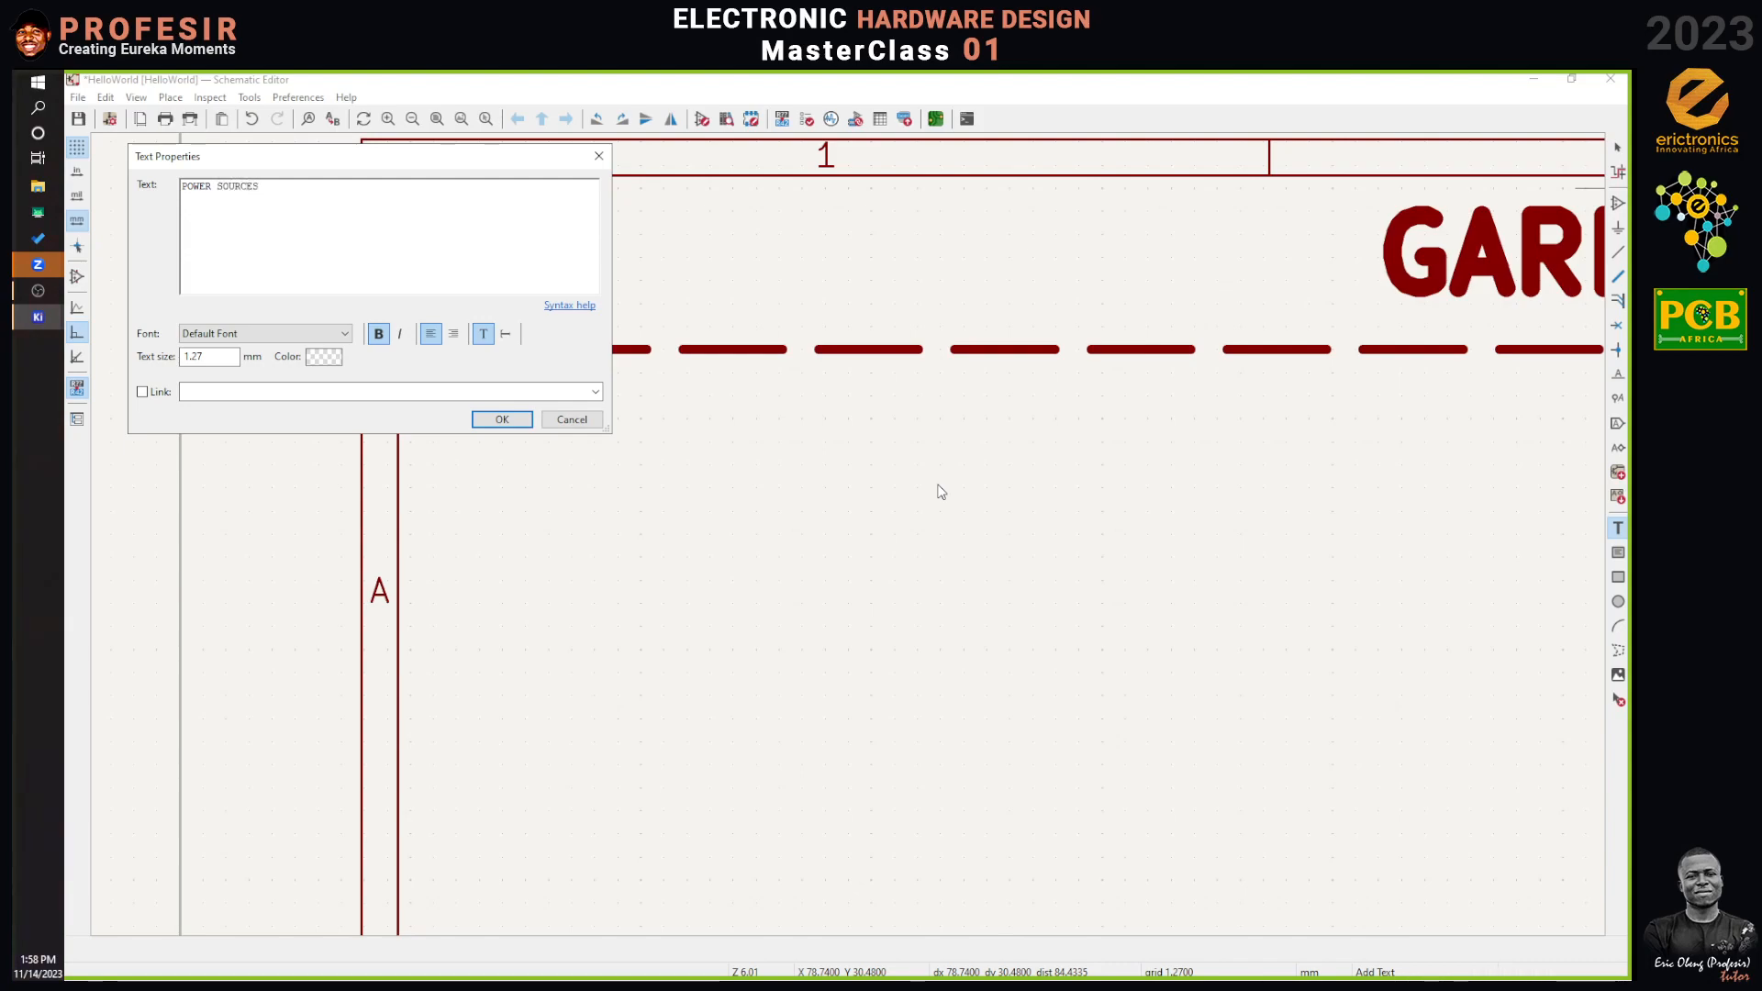
double_click(208, 355)
text(2)
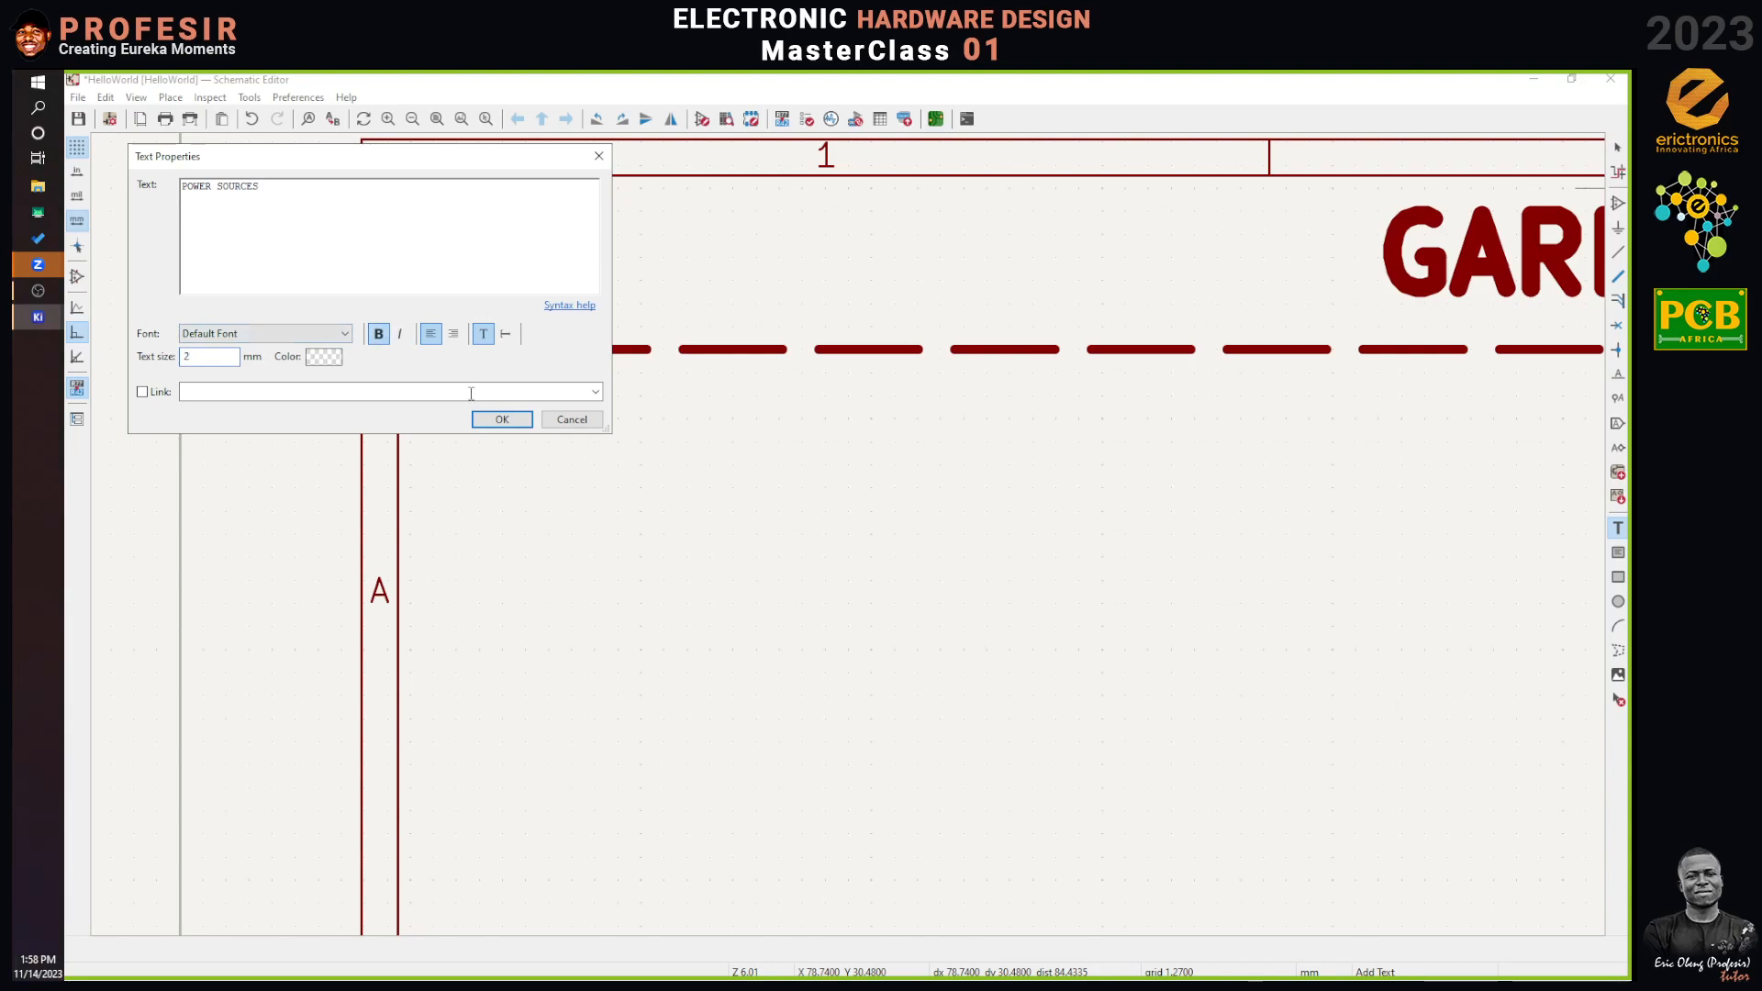
click(495, 419)
click(426, 431)
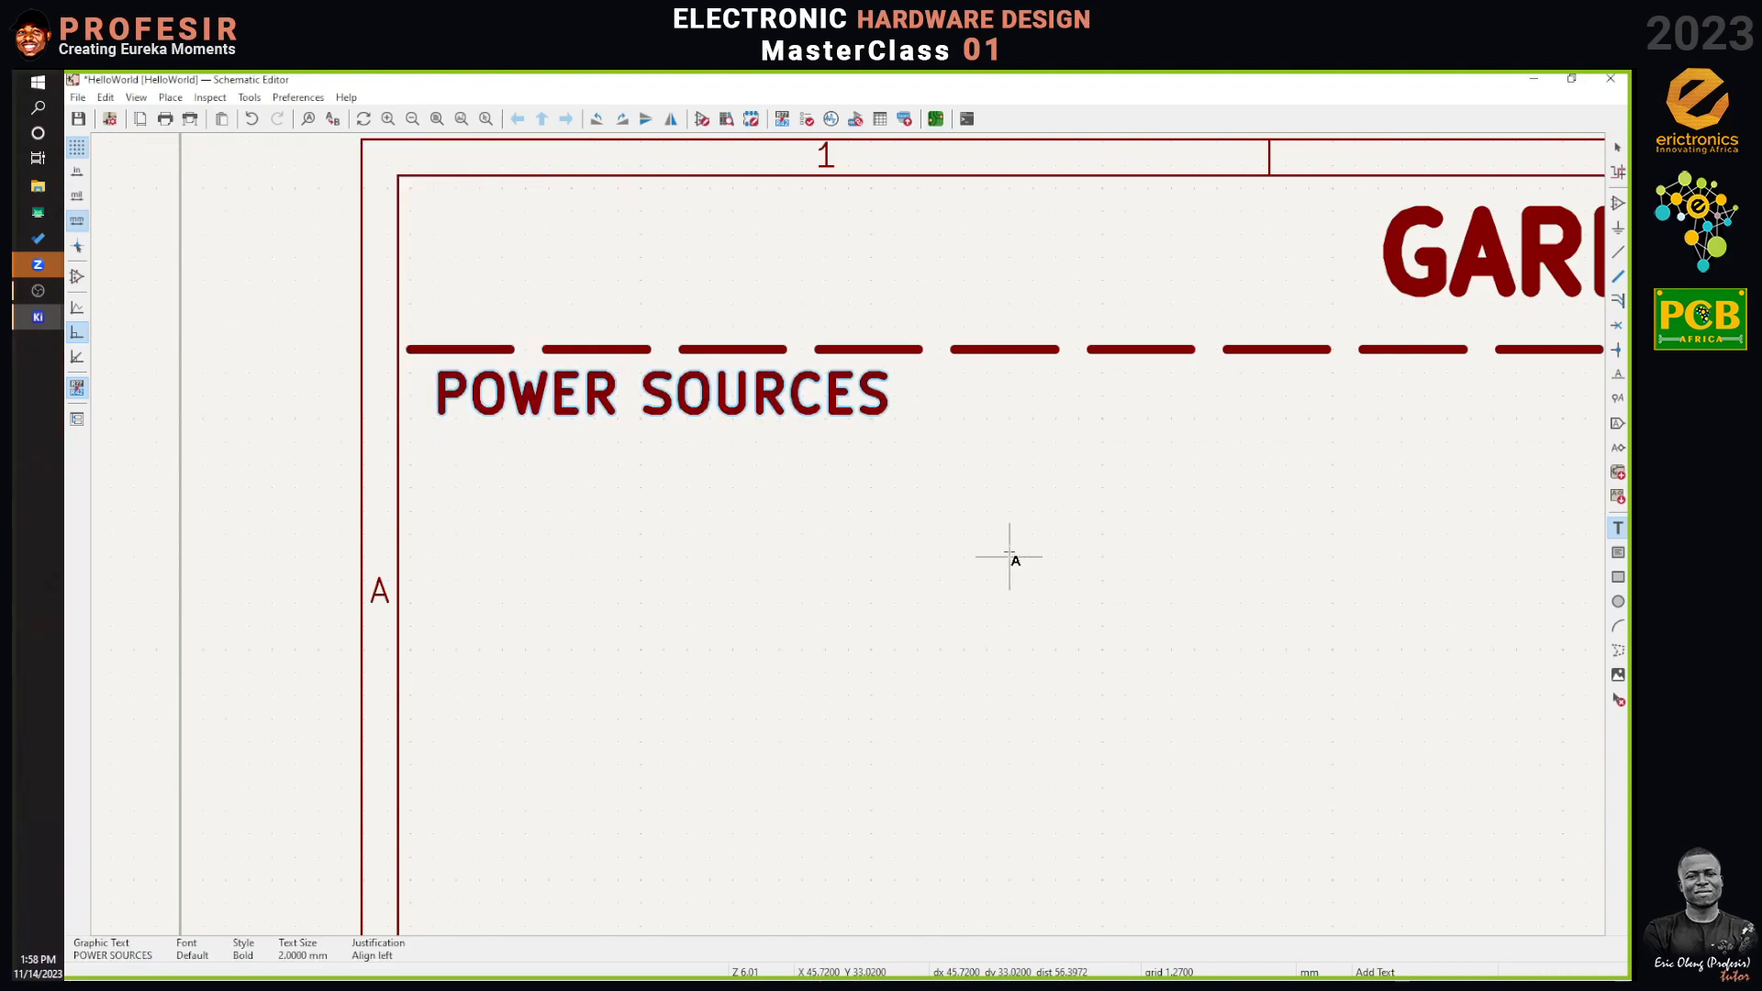
click(1618, 147)
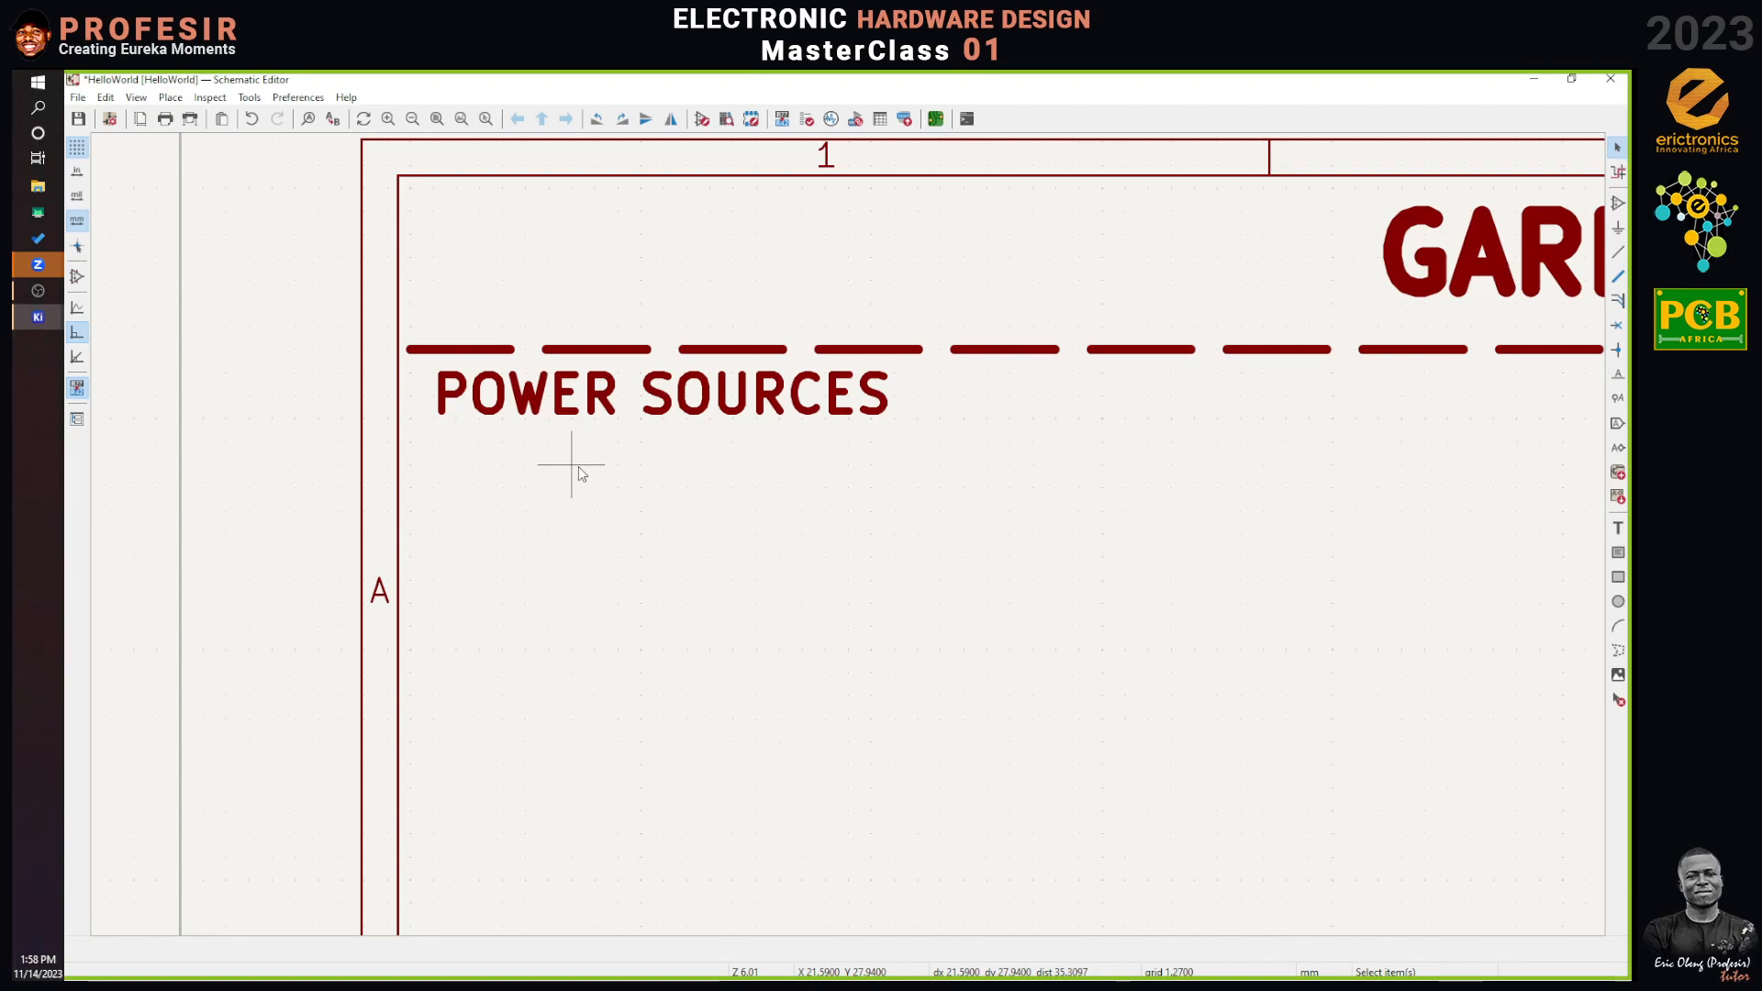
Draw an L-shaped graphic line from the dashed separator down past the end of POWER SOURCES and under it to the frame's left border.
click(1618, 652)
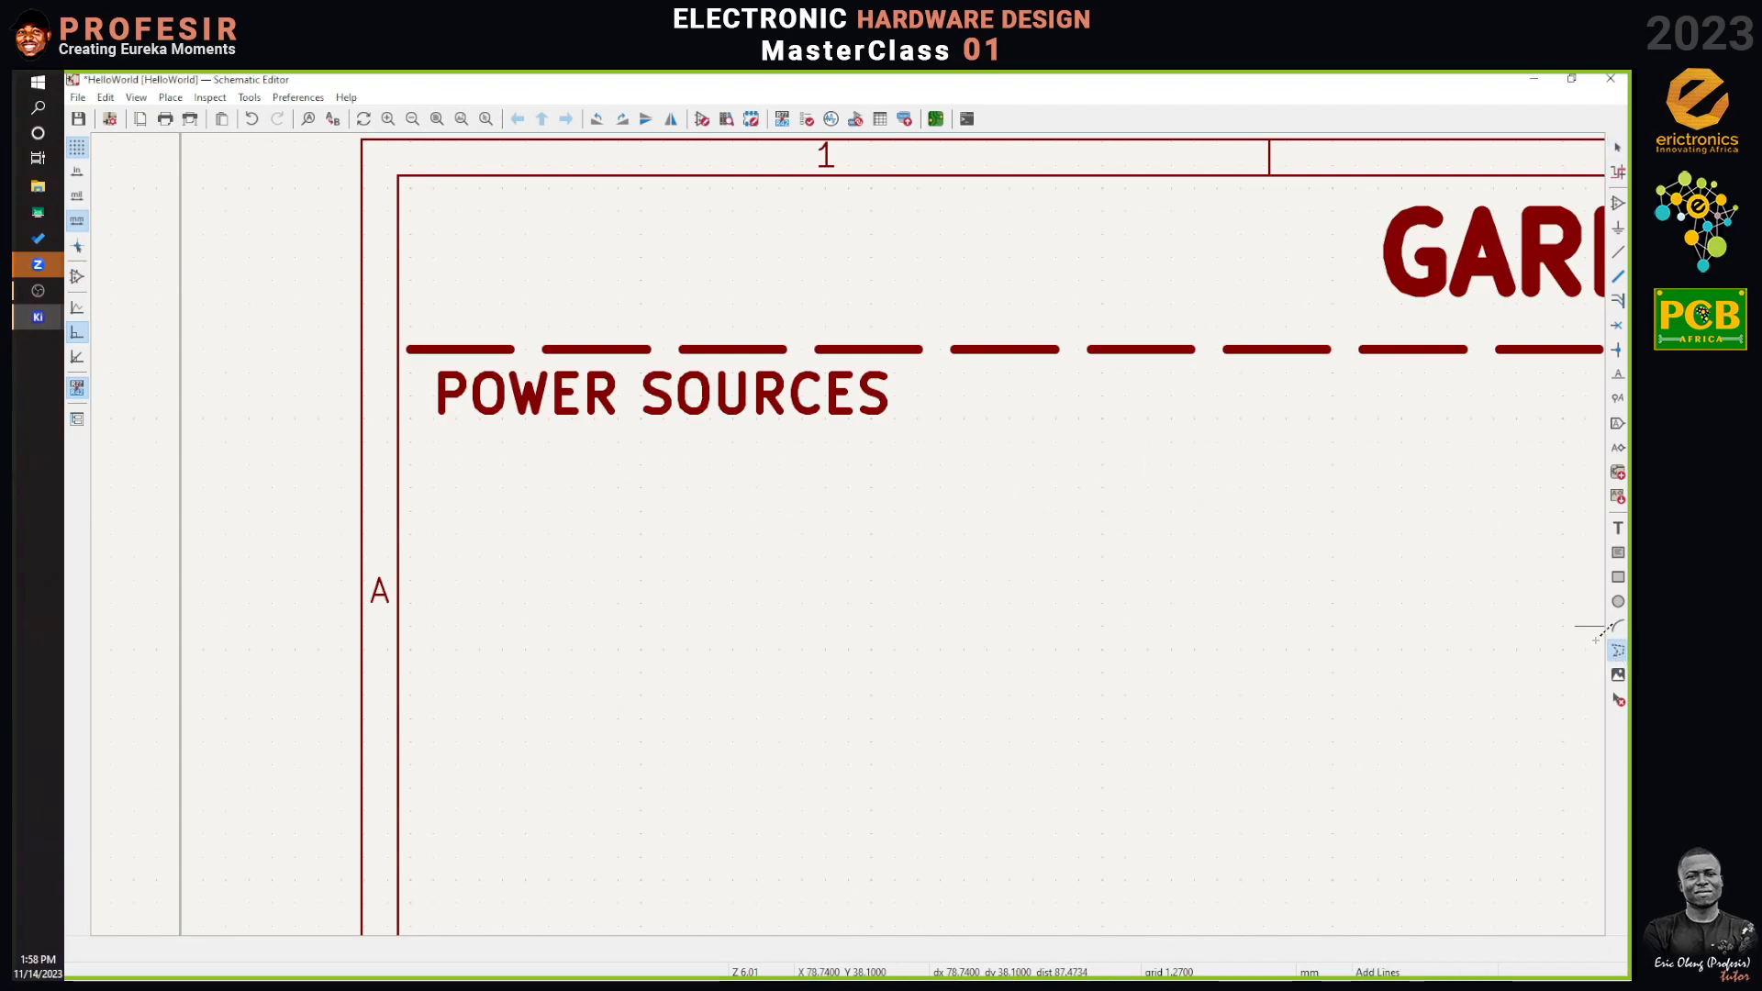
click(918, 349)
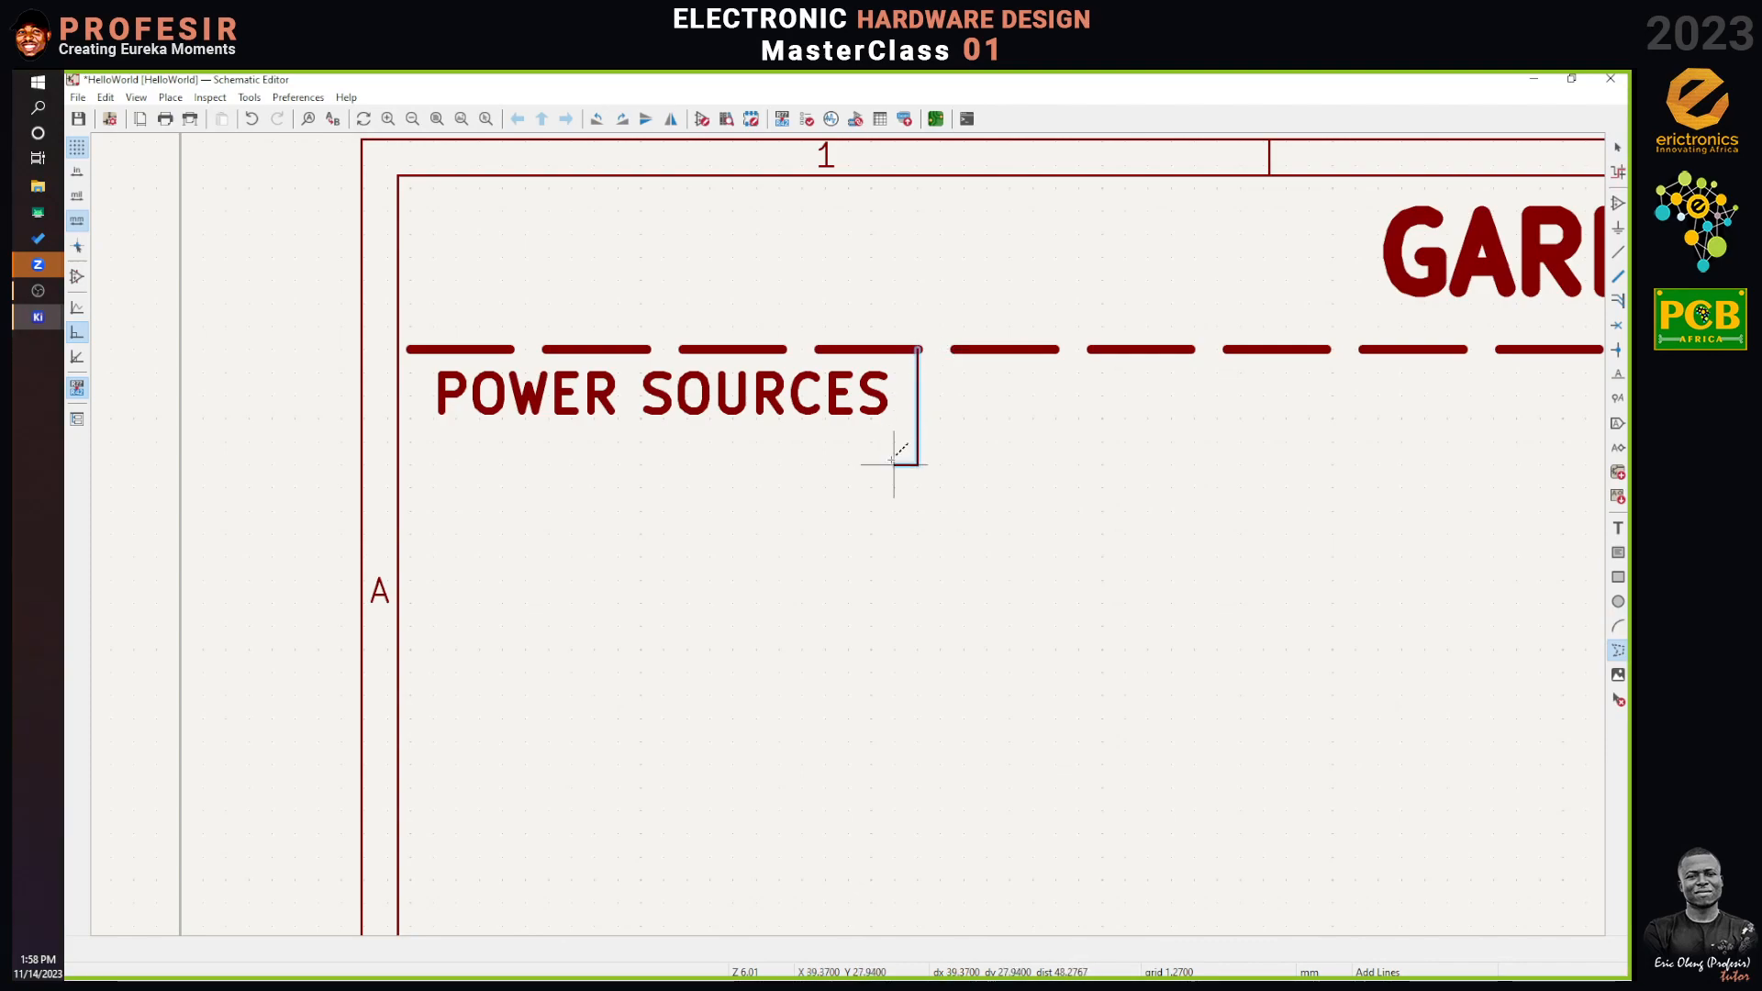
double_click(409, 441)
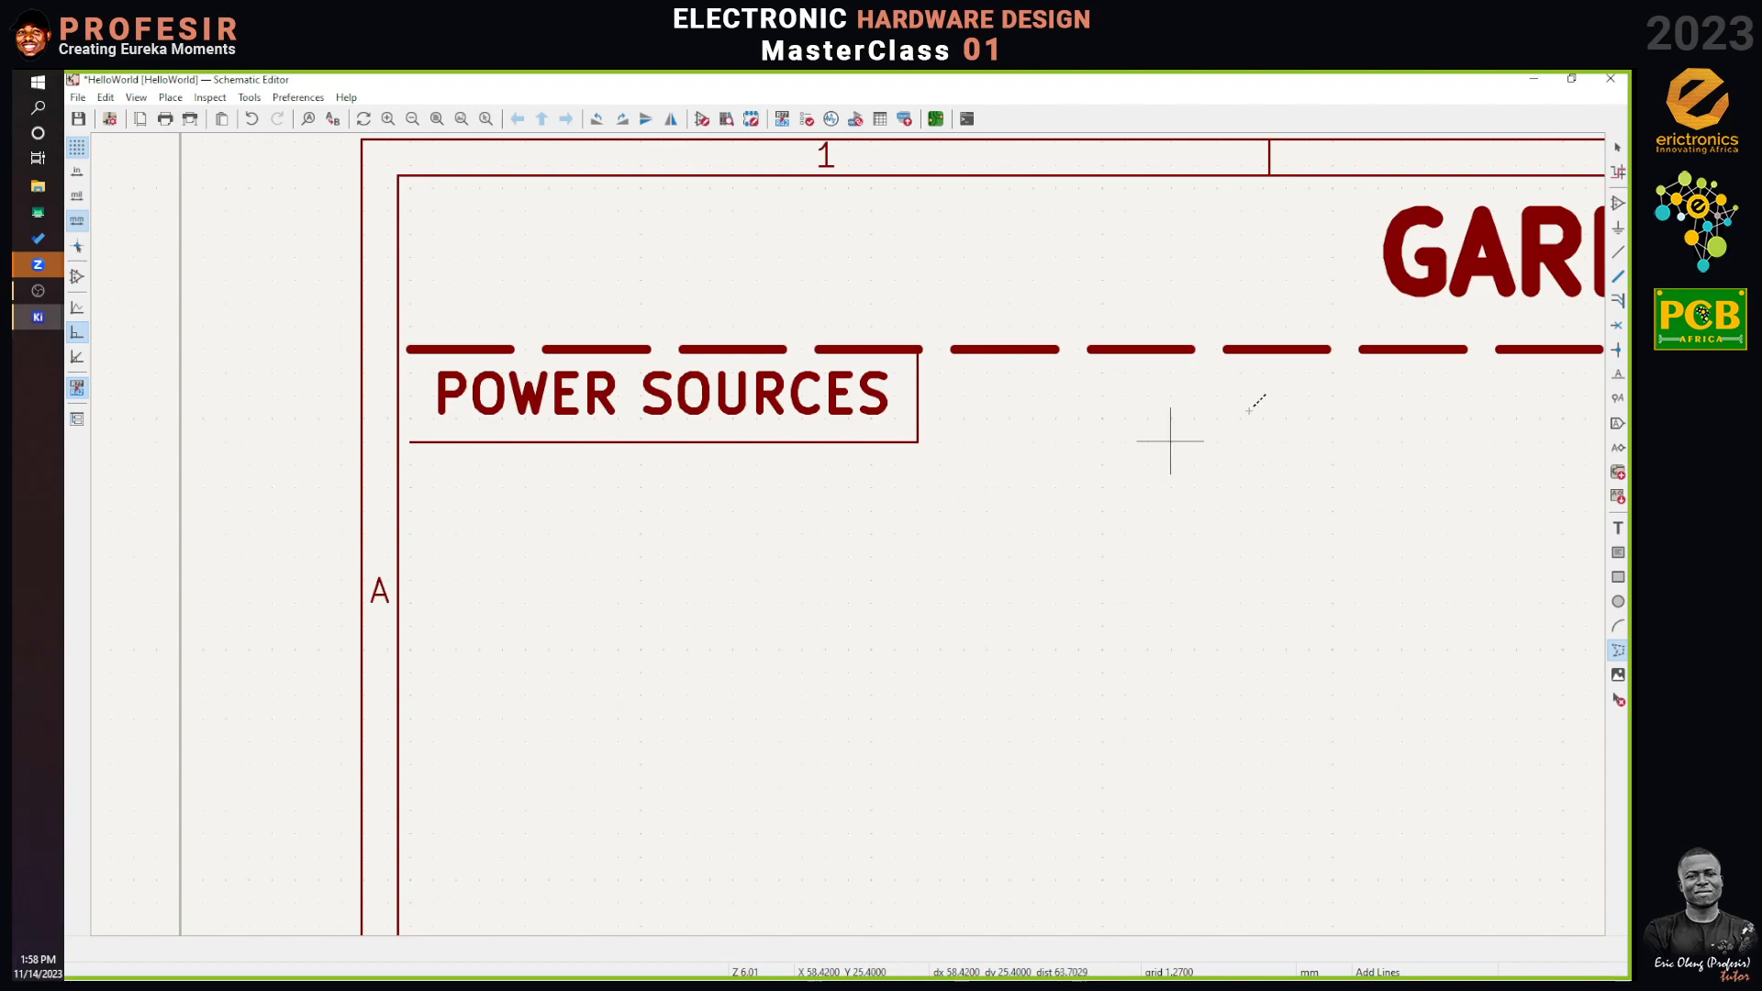
click(1617, 147)
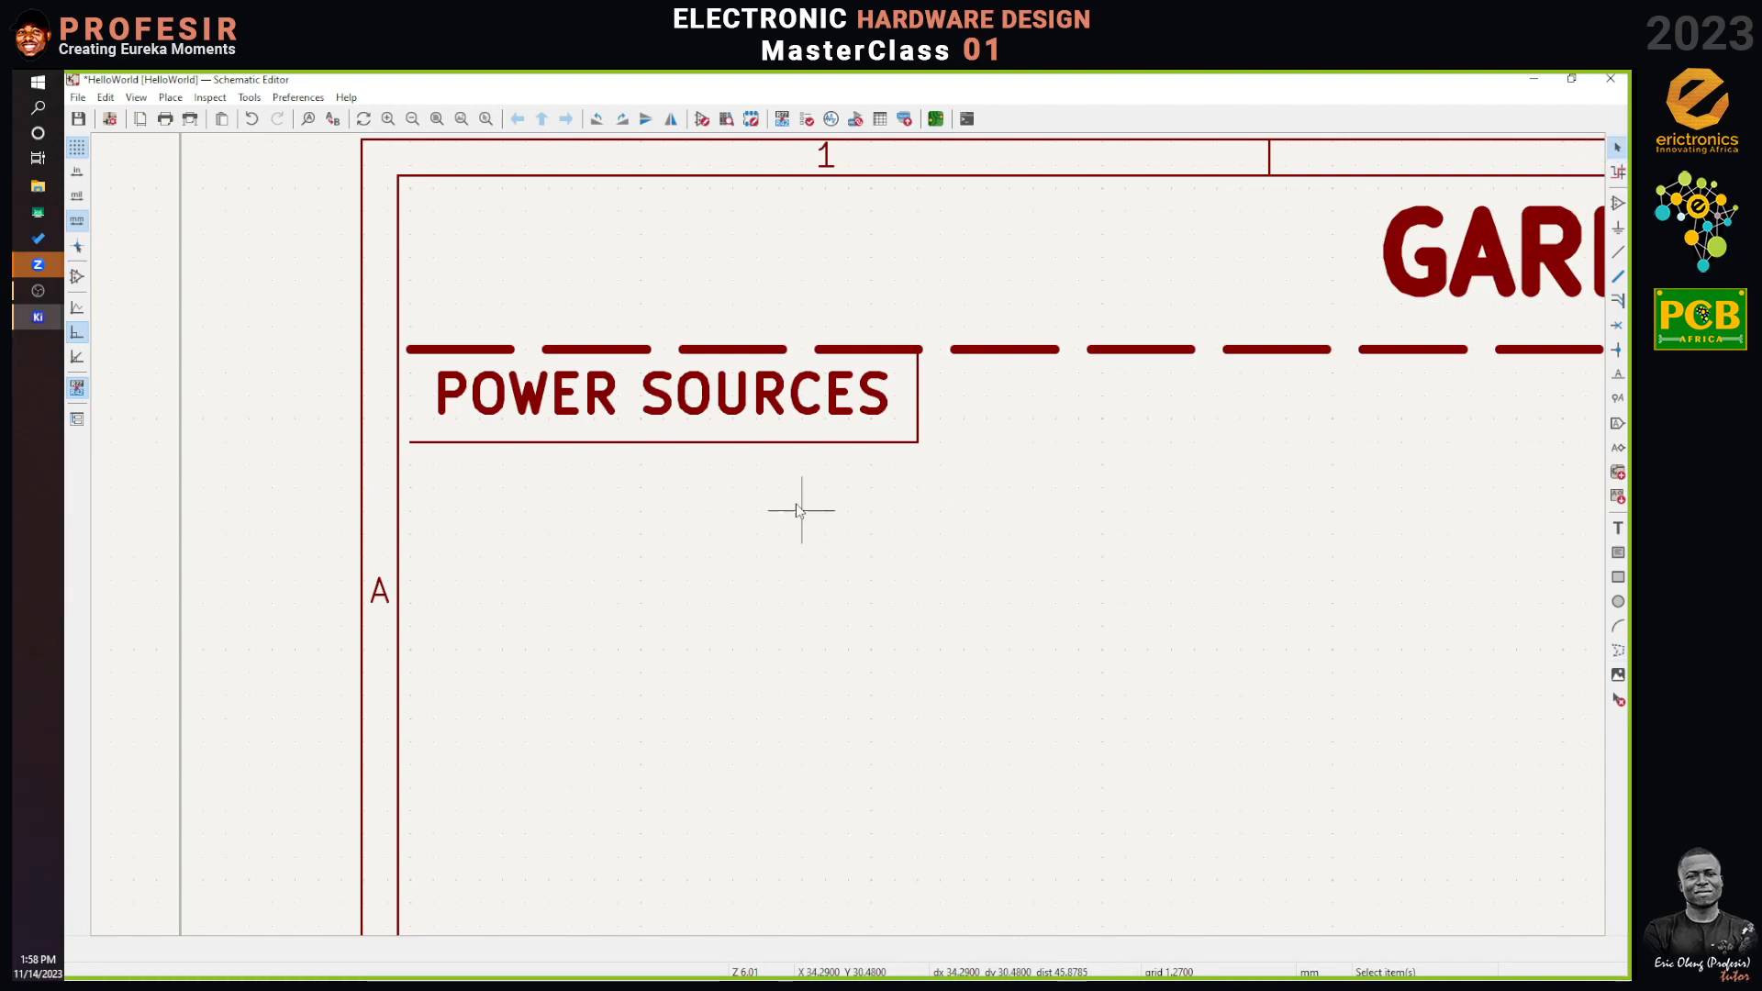
Set both line segments around the POWER SOURCES text to the Dashed style and a width of 0.2 mm.
click(836, 443)
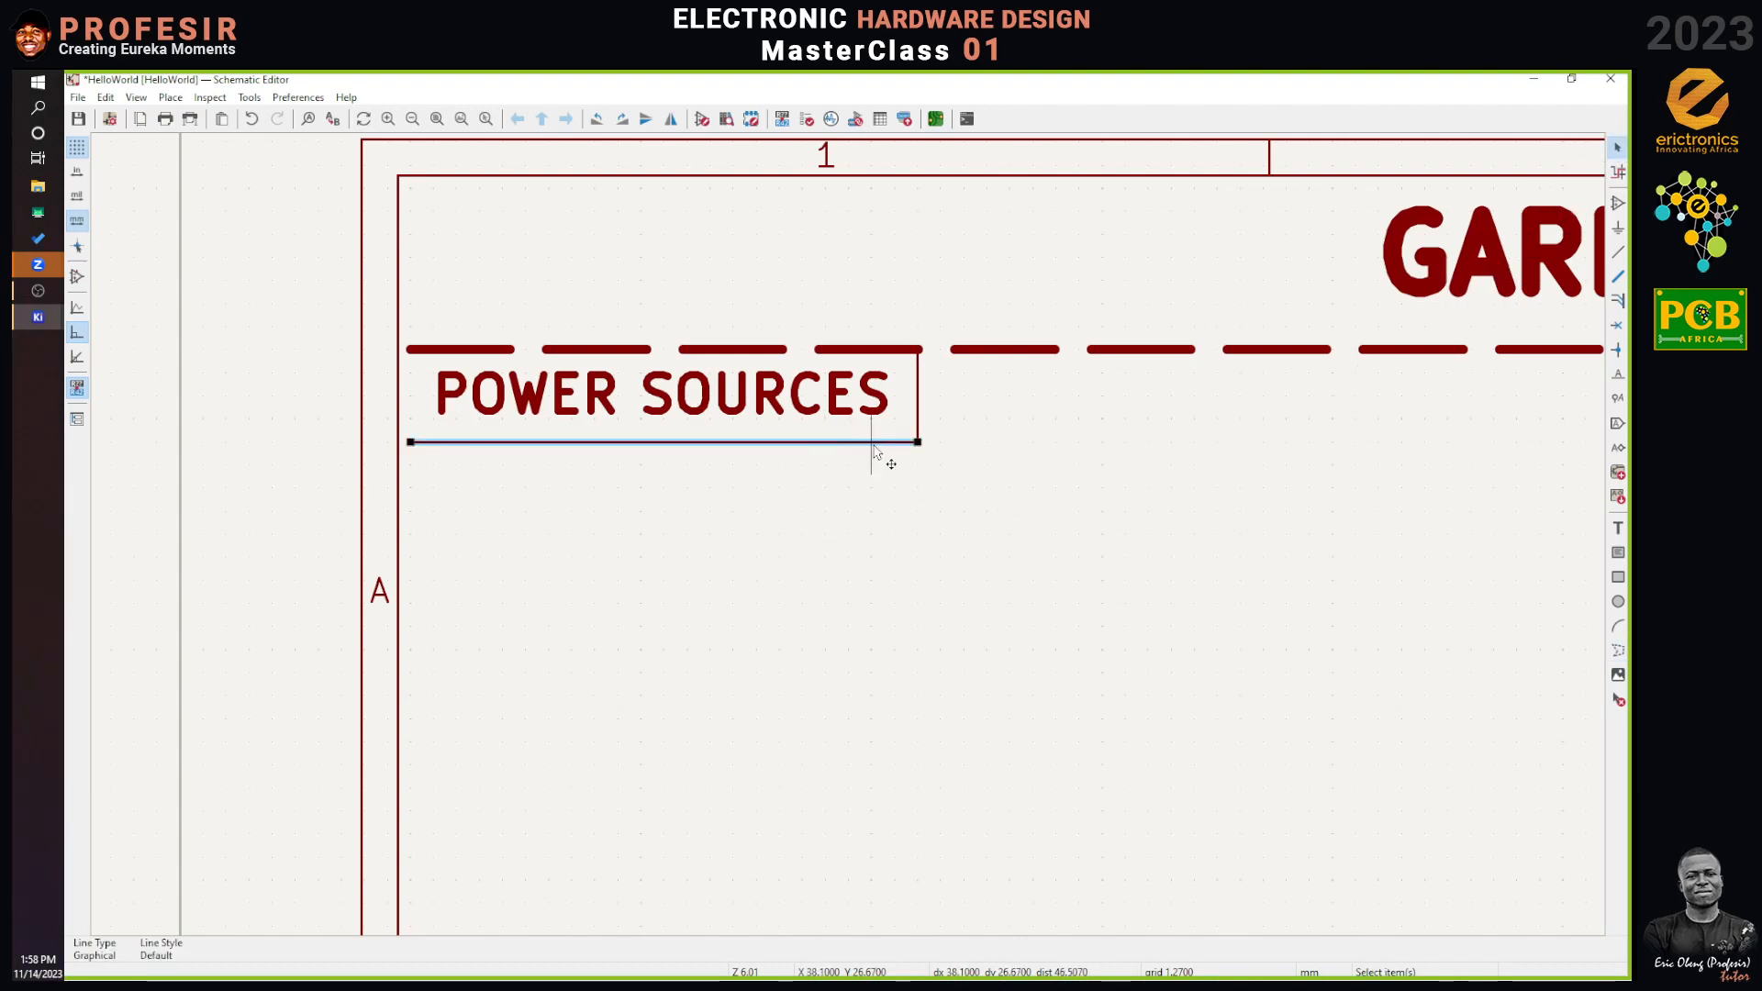
shift+click(919, 425)
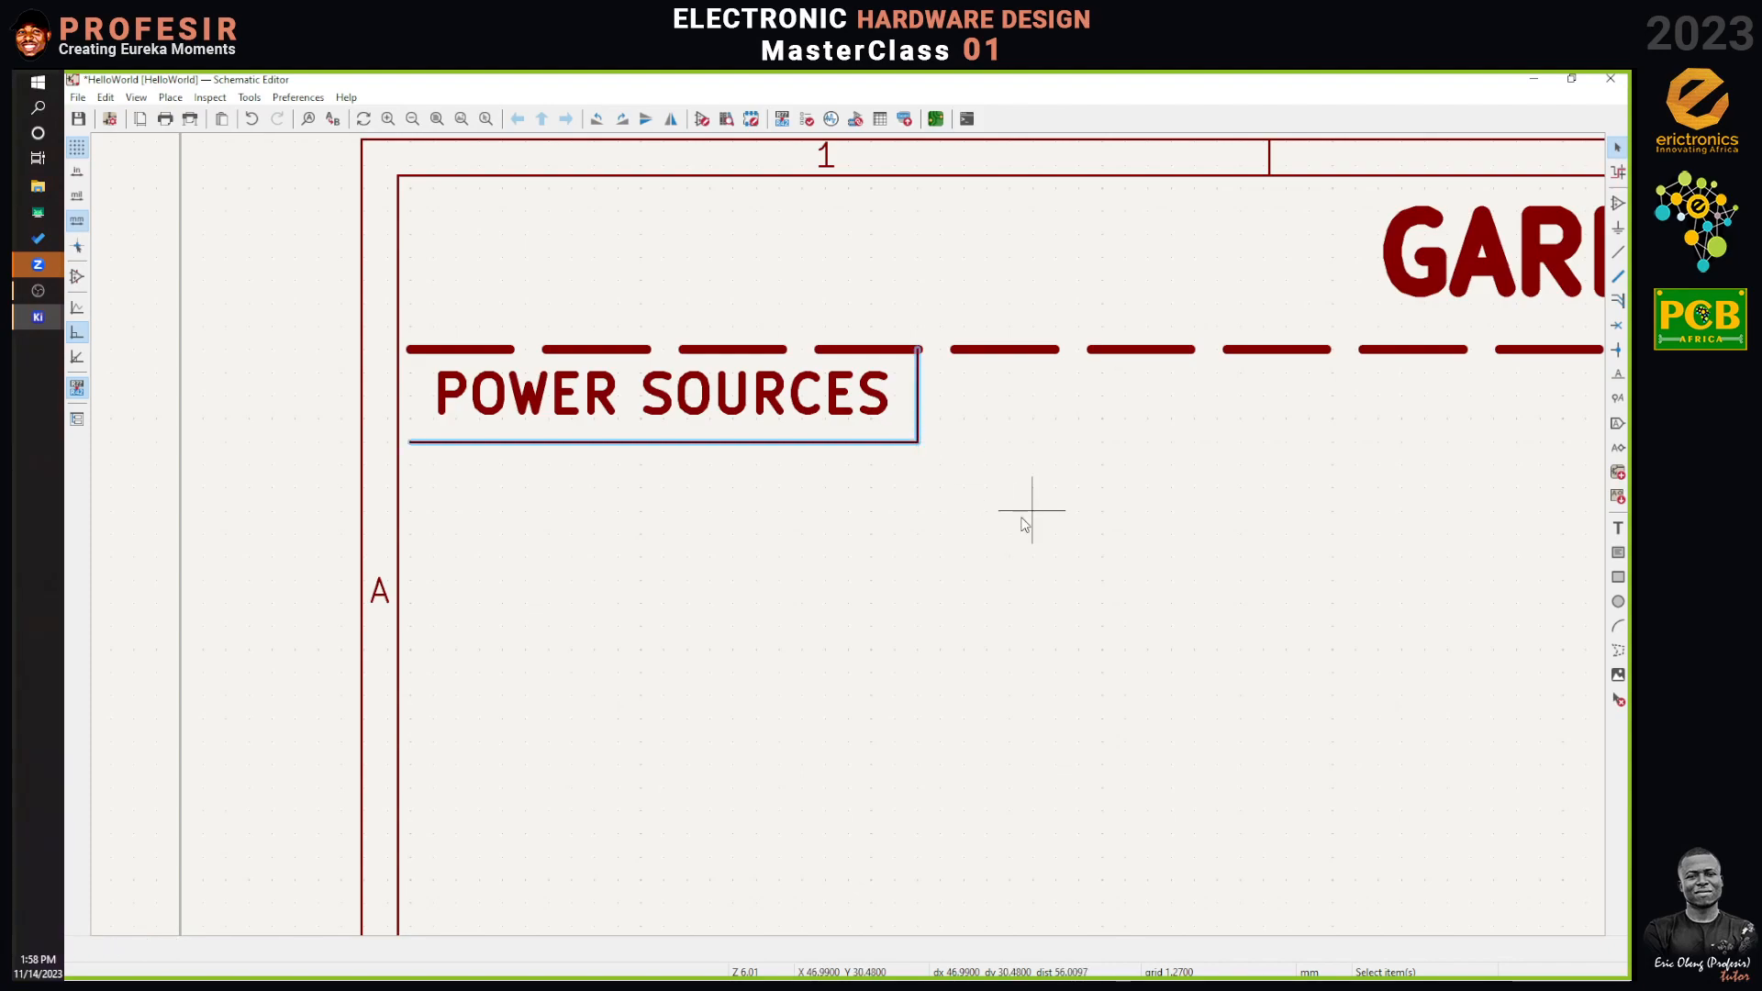
key(e)
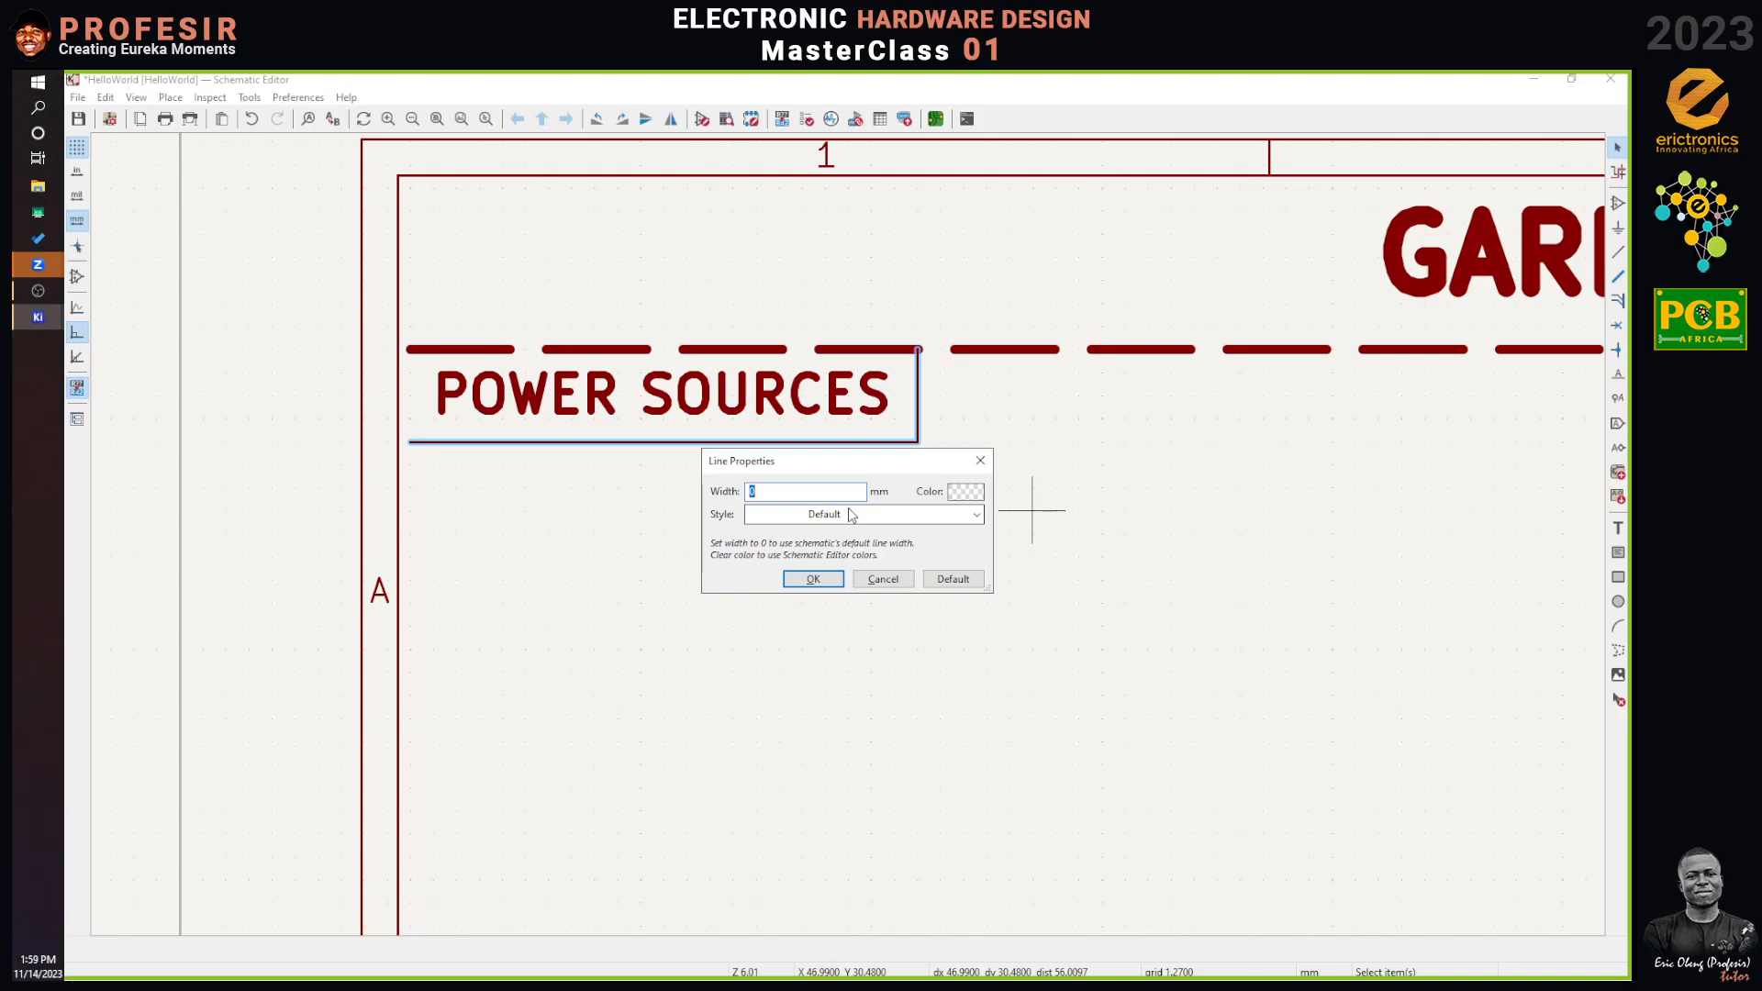
click(851, 515)
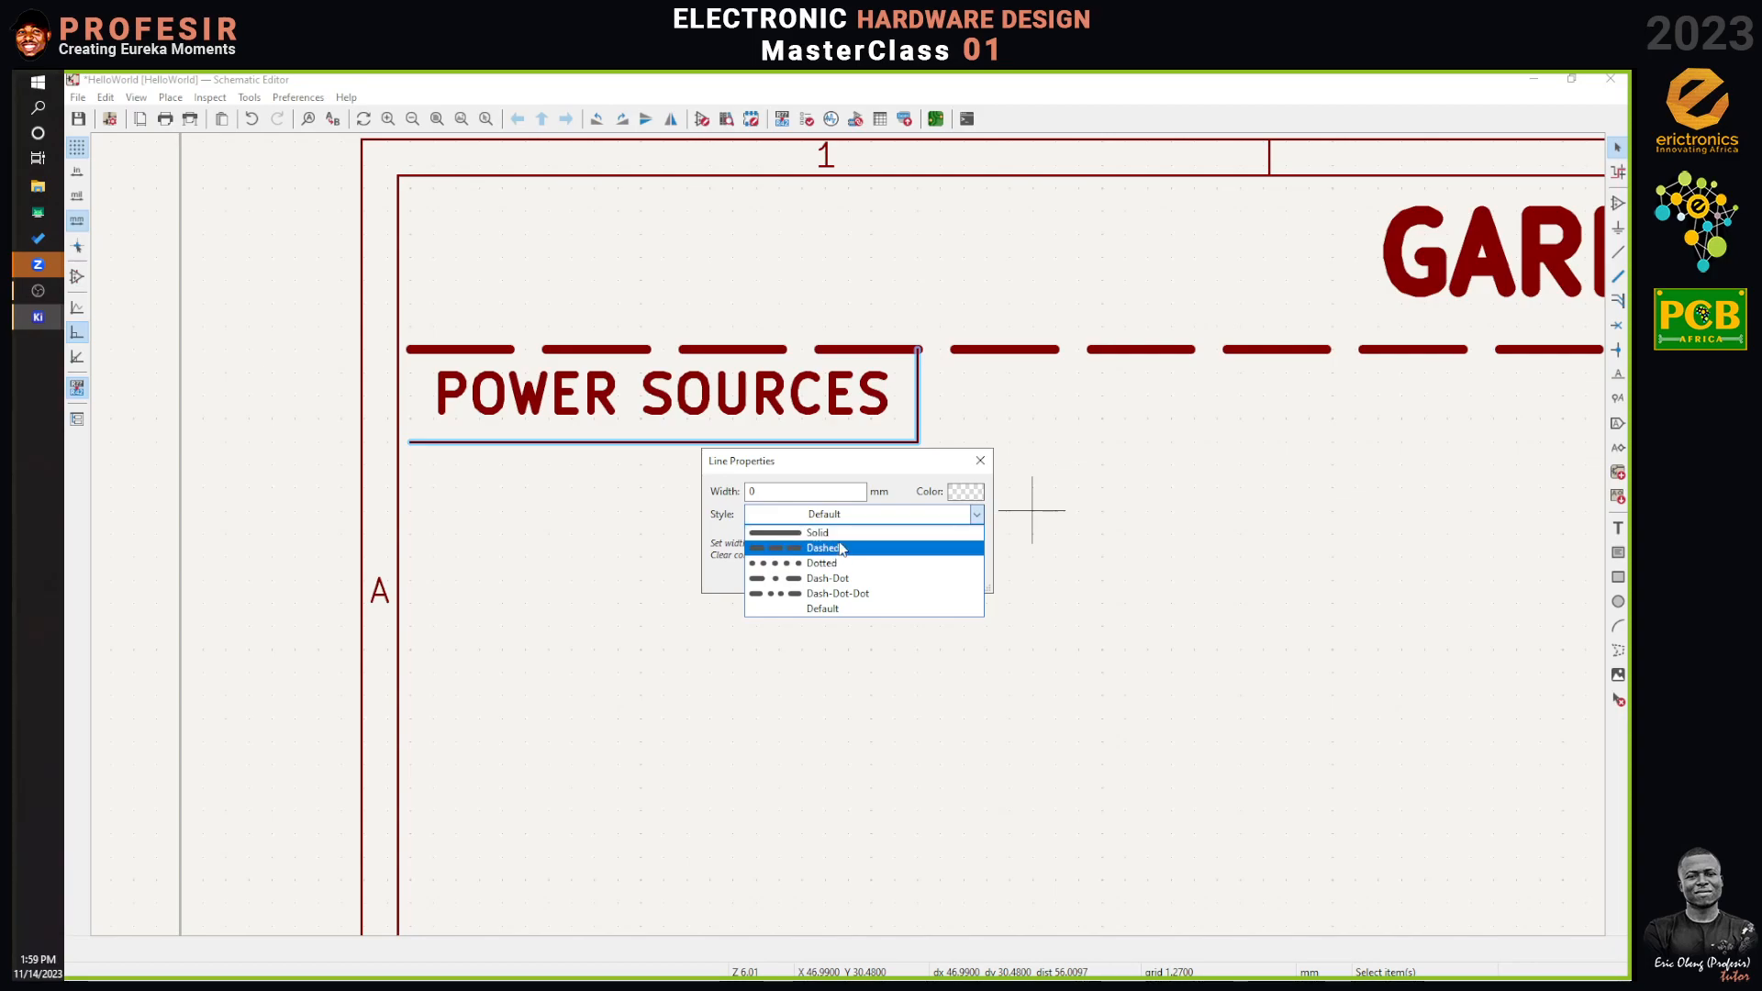
click(840, 548)
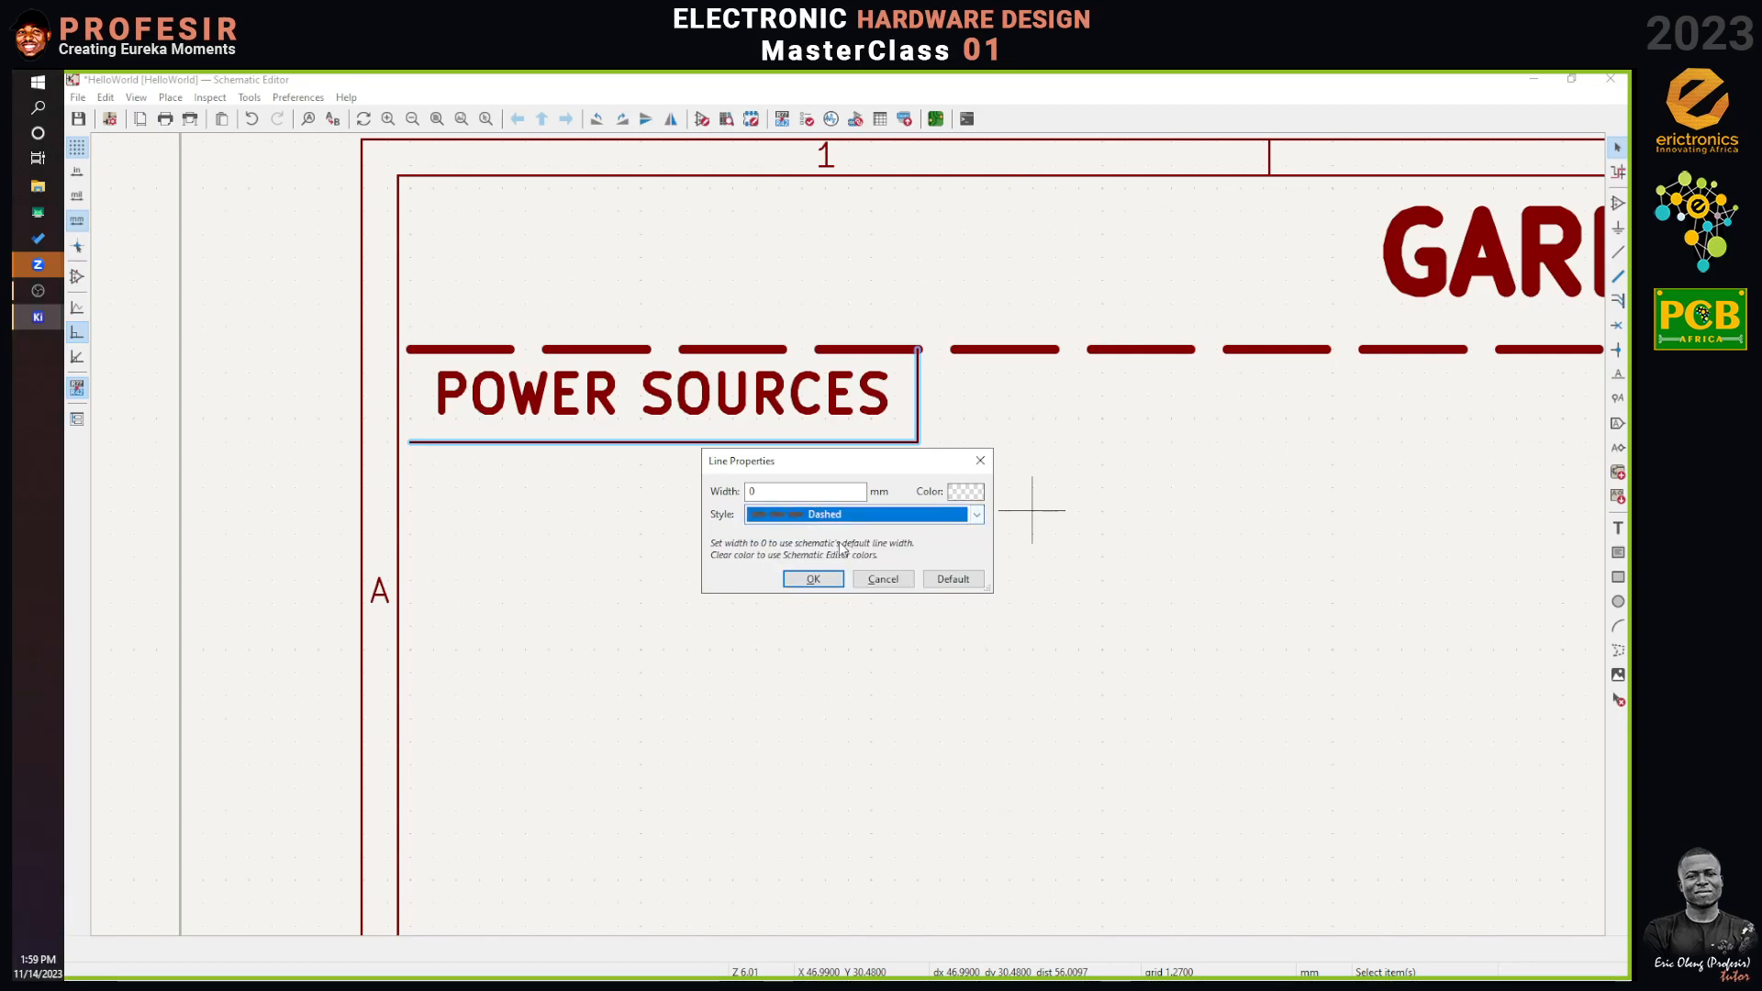
click(809, 578)
key(e)
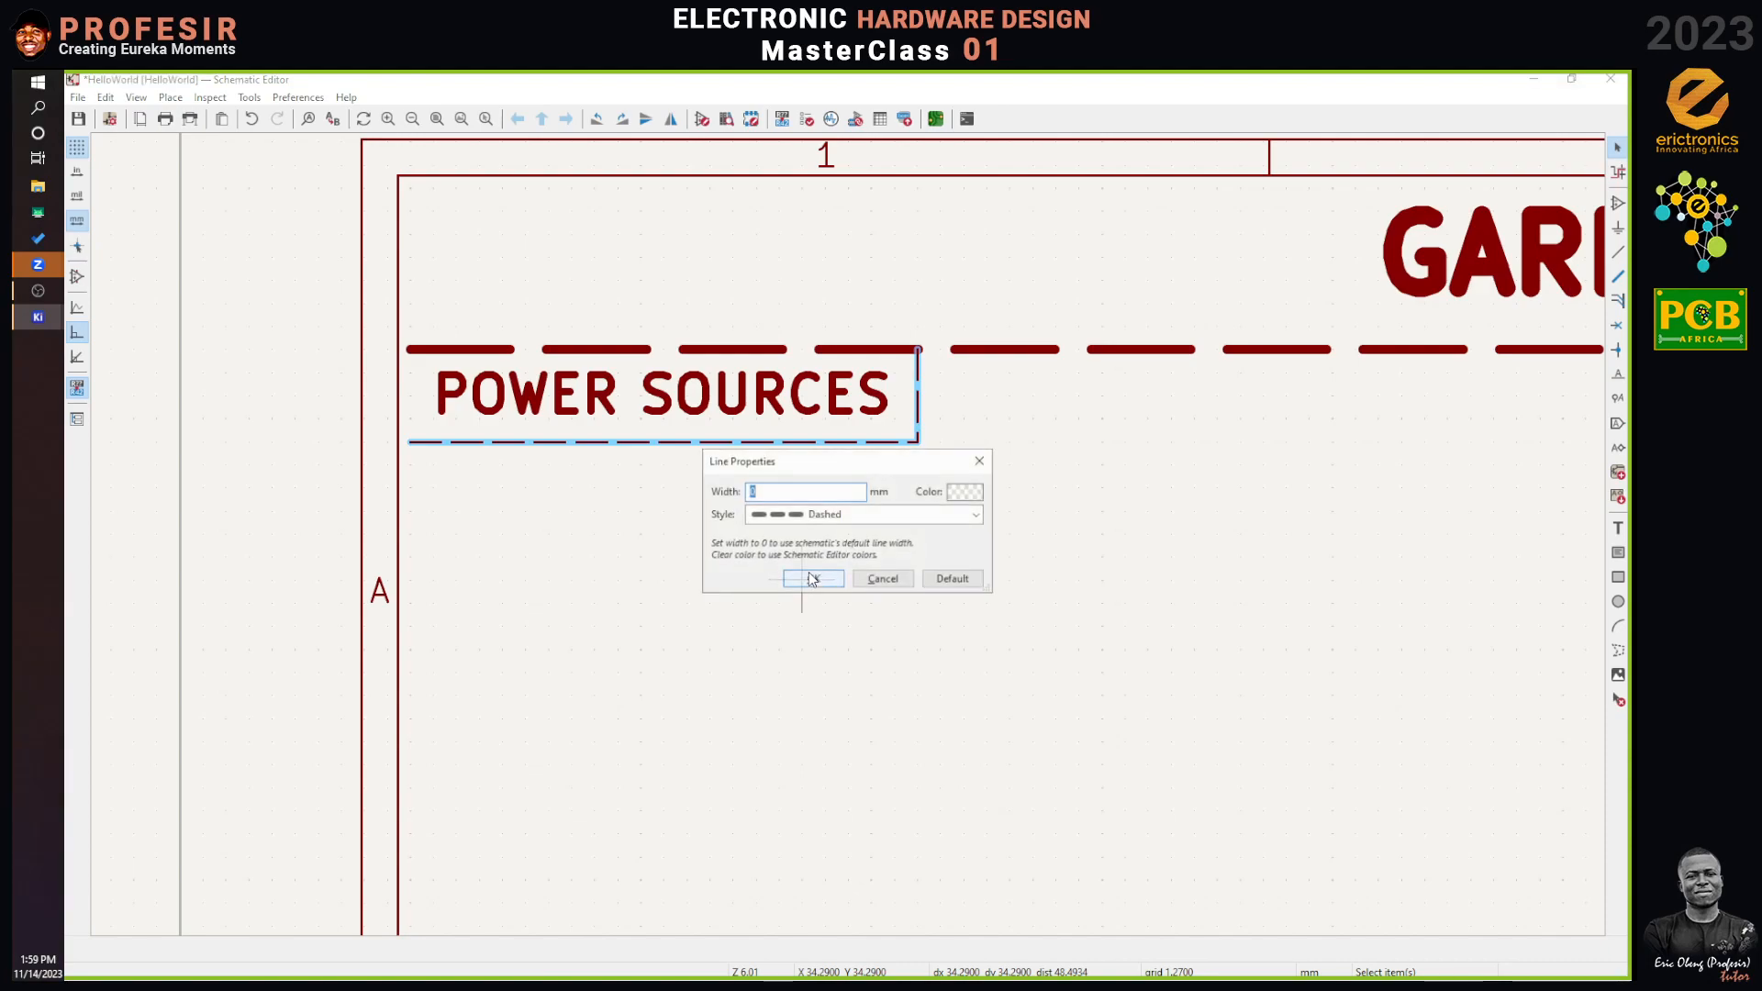
text(.2)
key(Return)
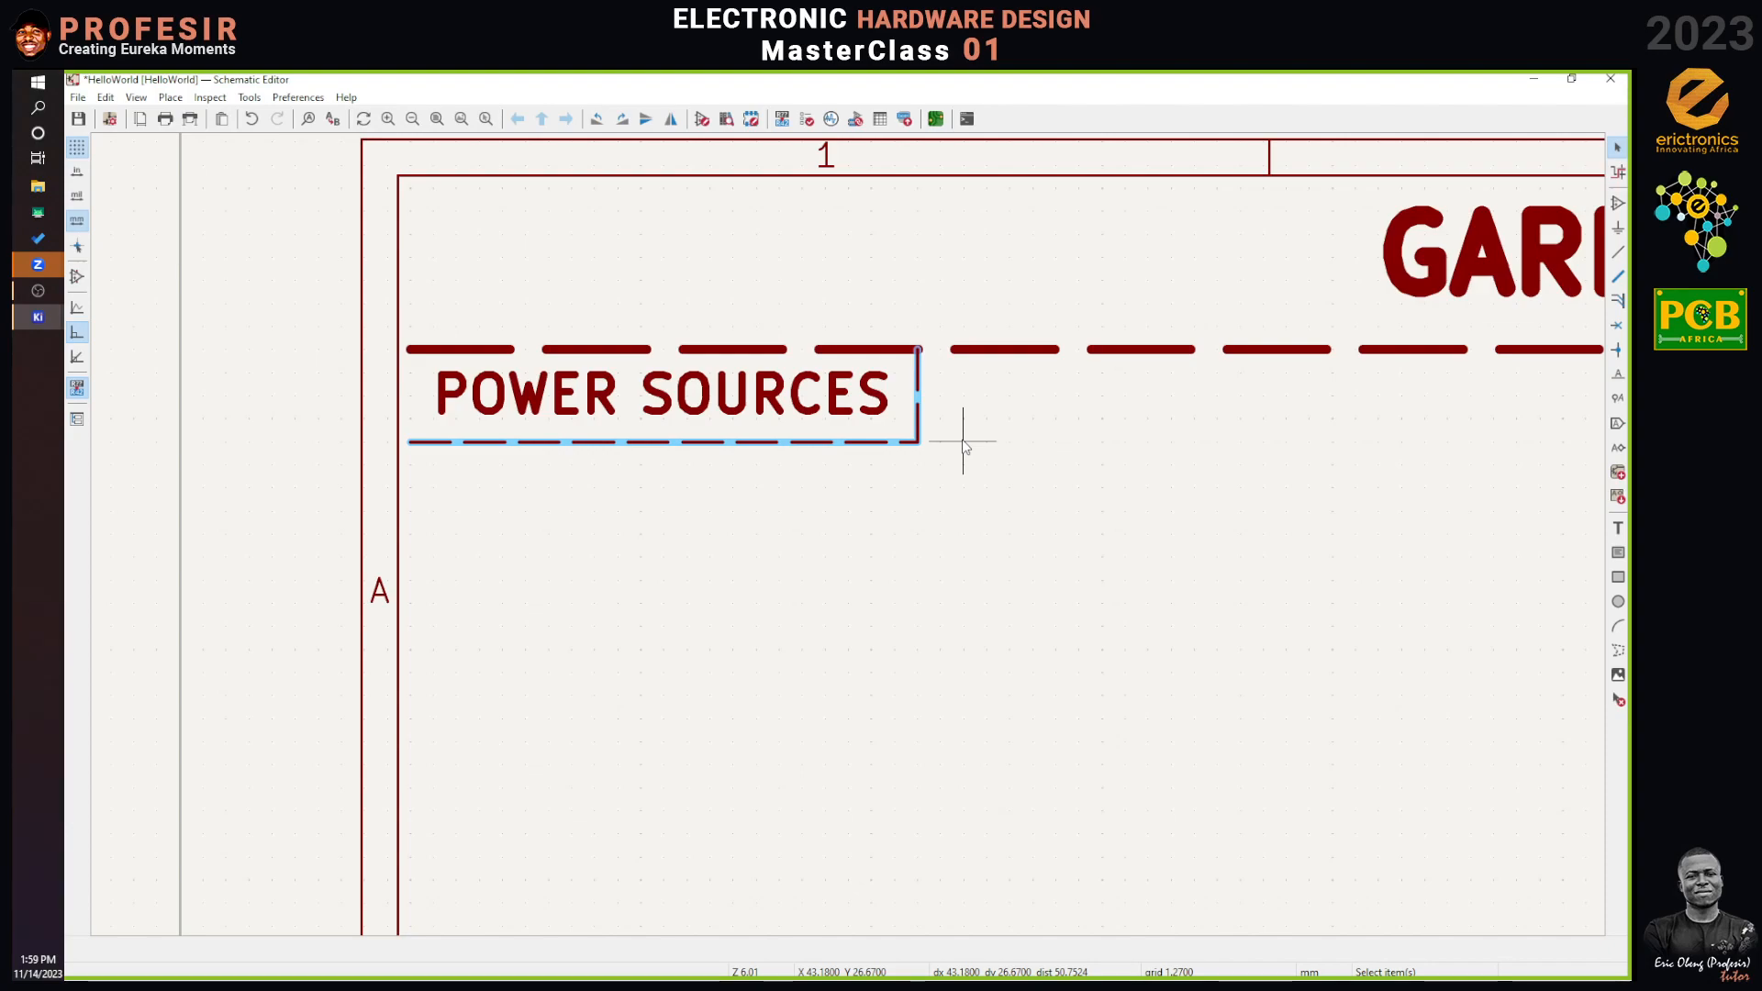
click(1611, 145)
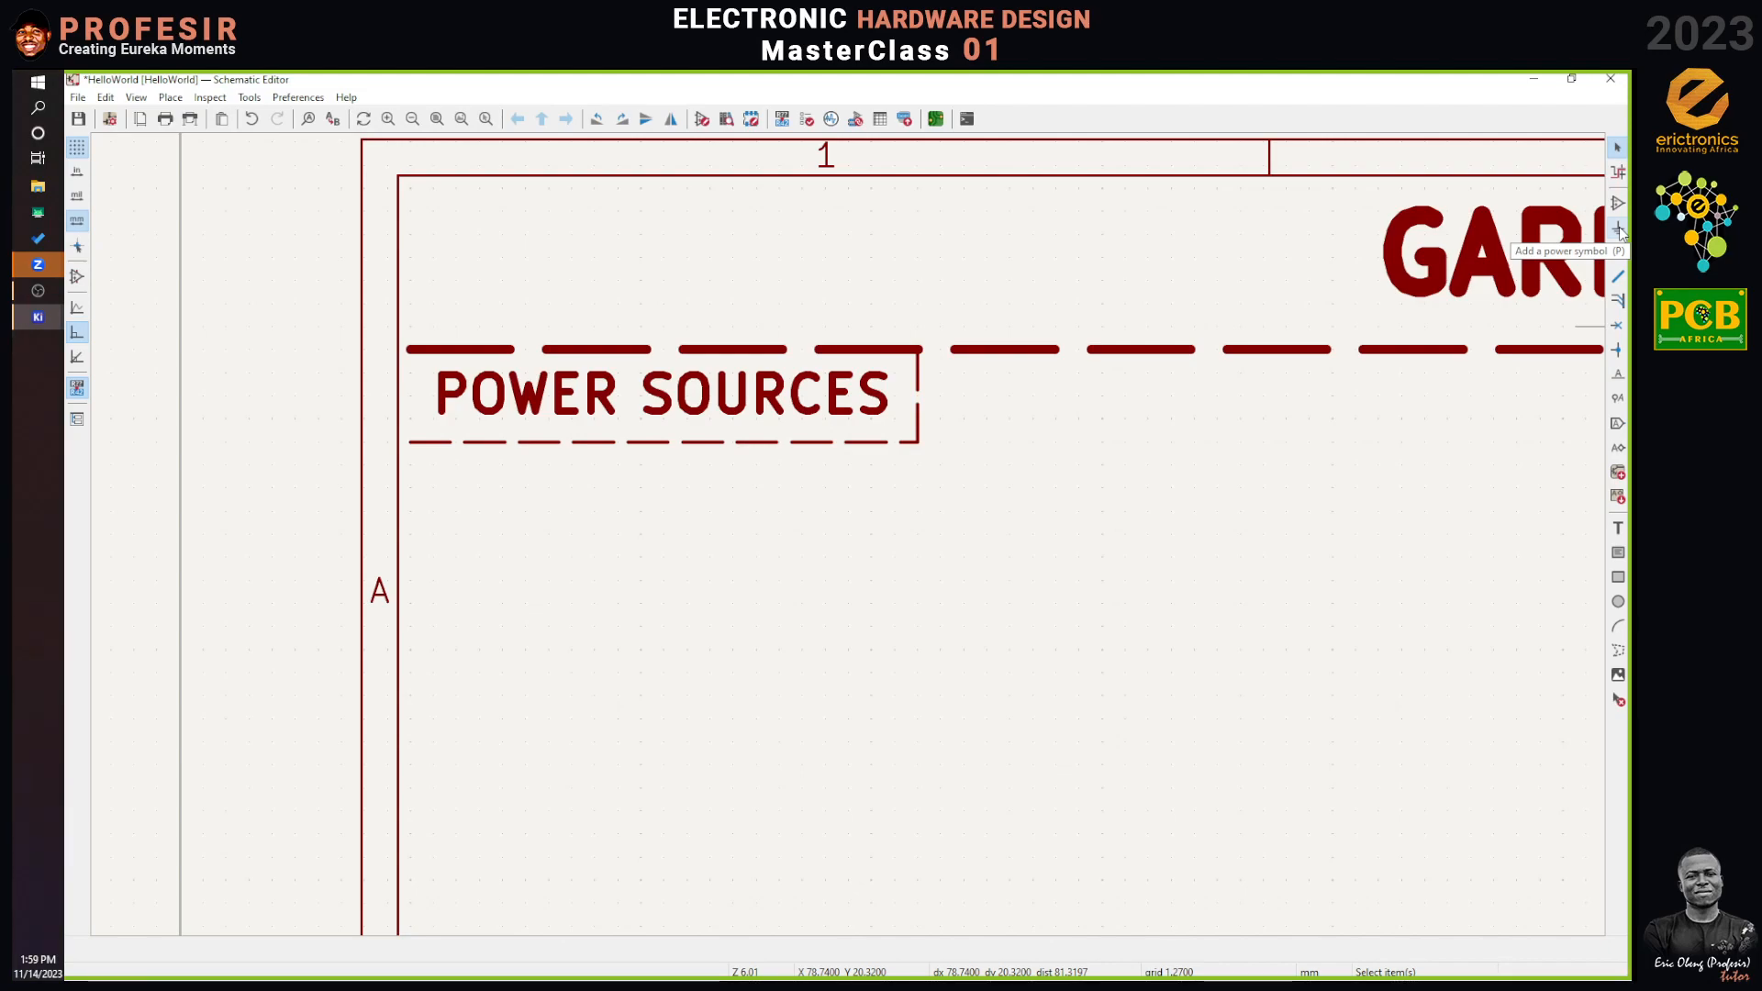
Place a +BATT power symbol just below the left end of the POWER SOURCES box.
click(1618, 228)
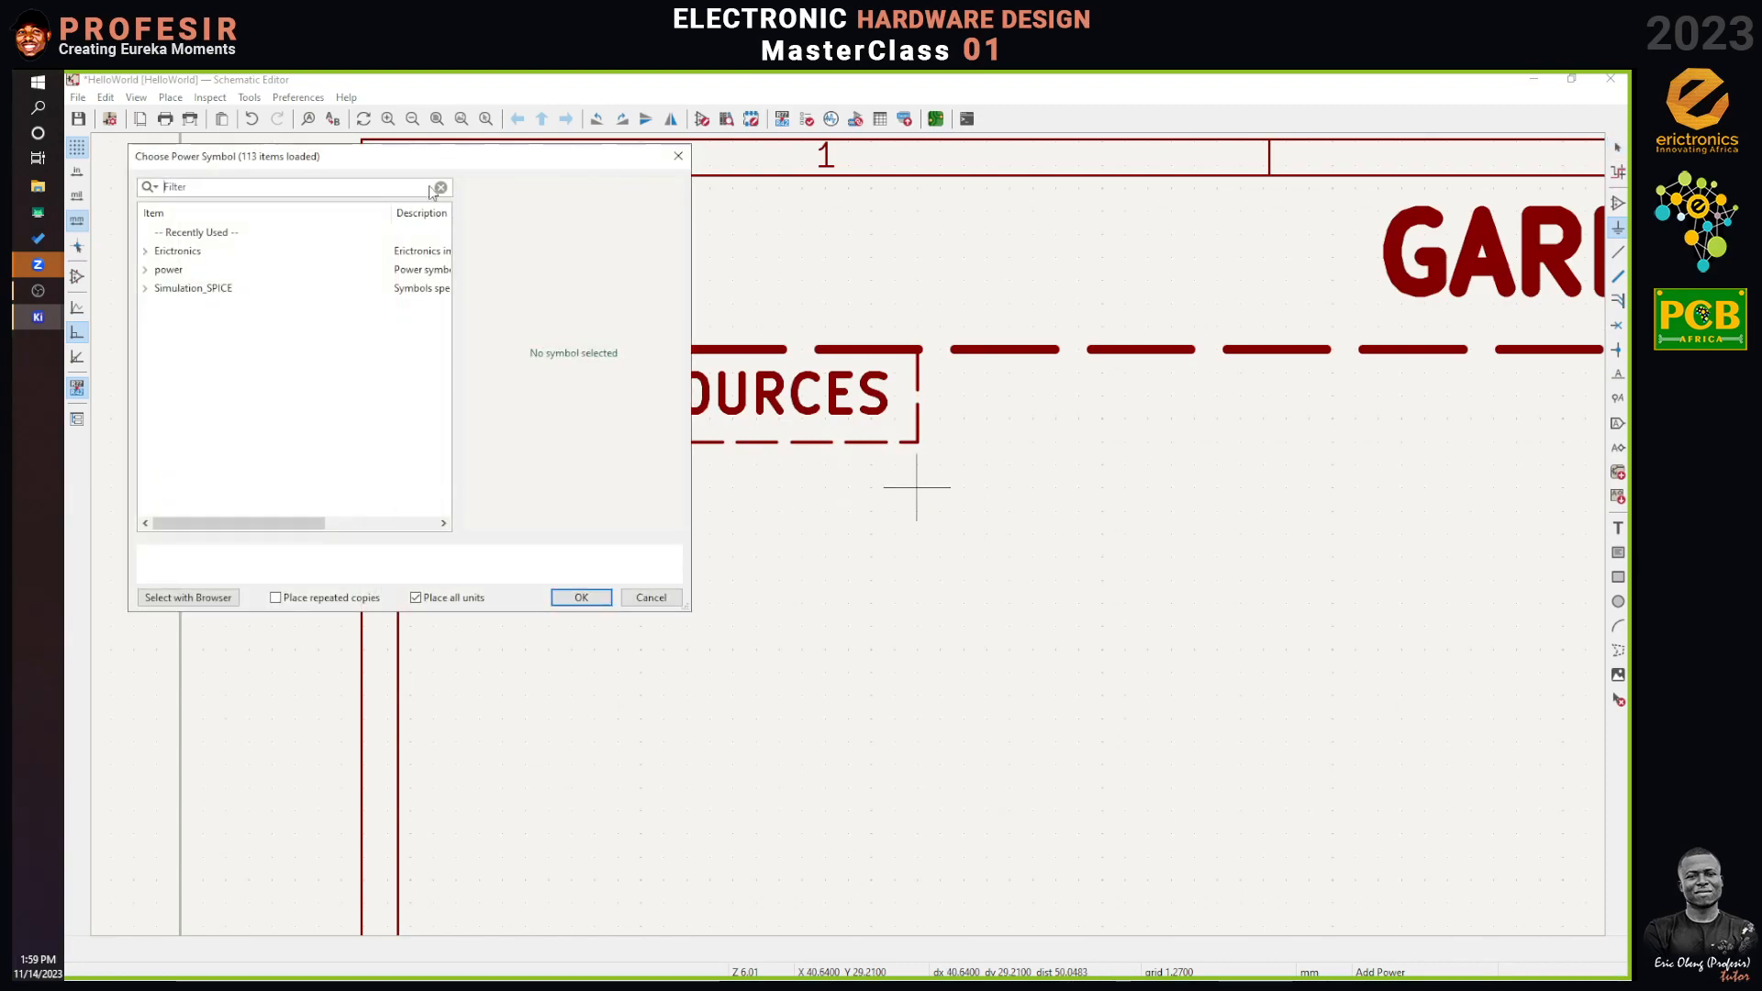
click(371, 187)
text(BATT)
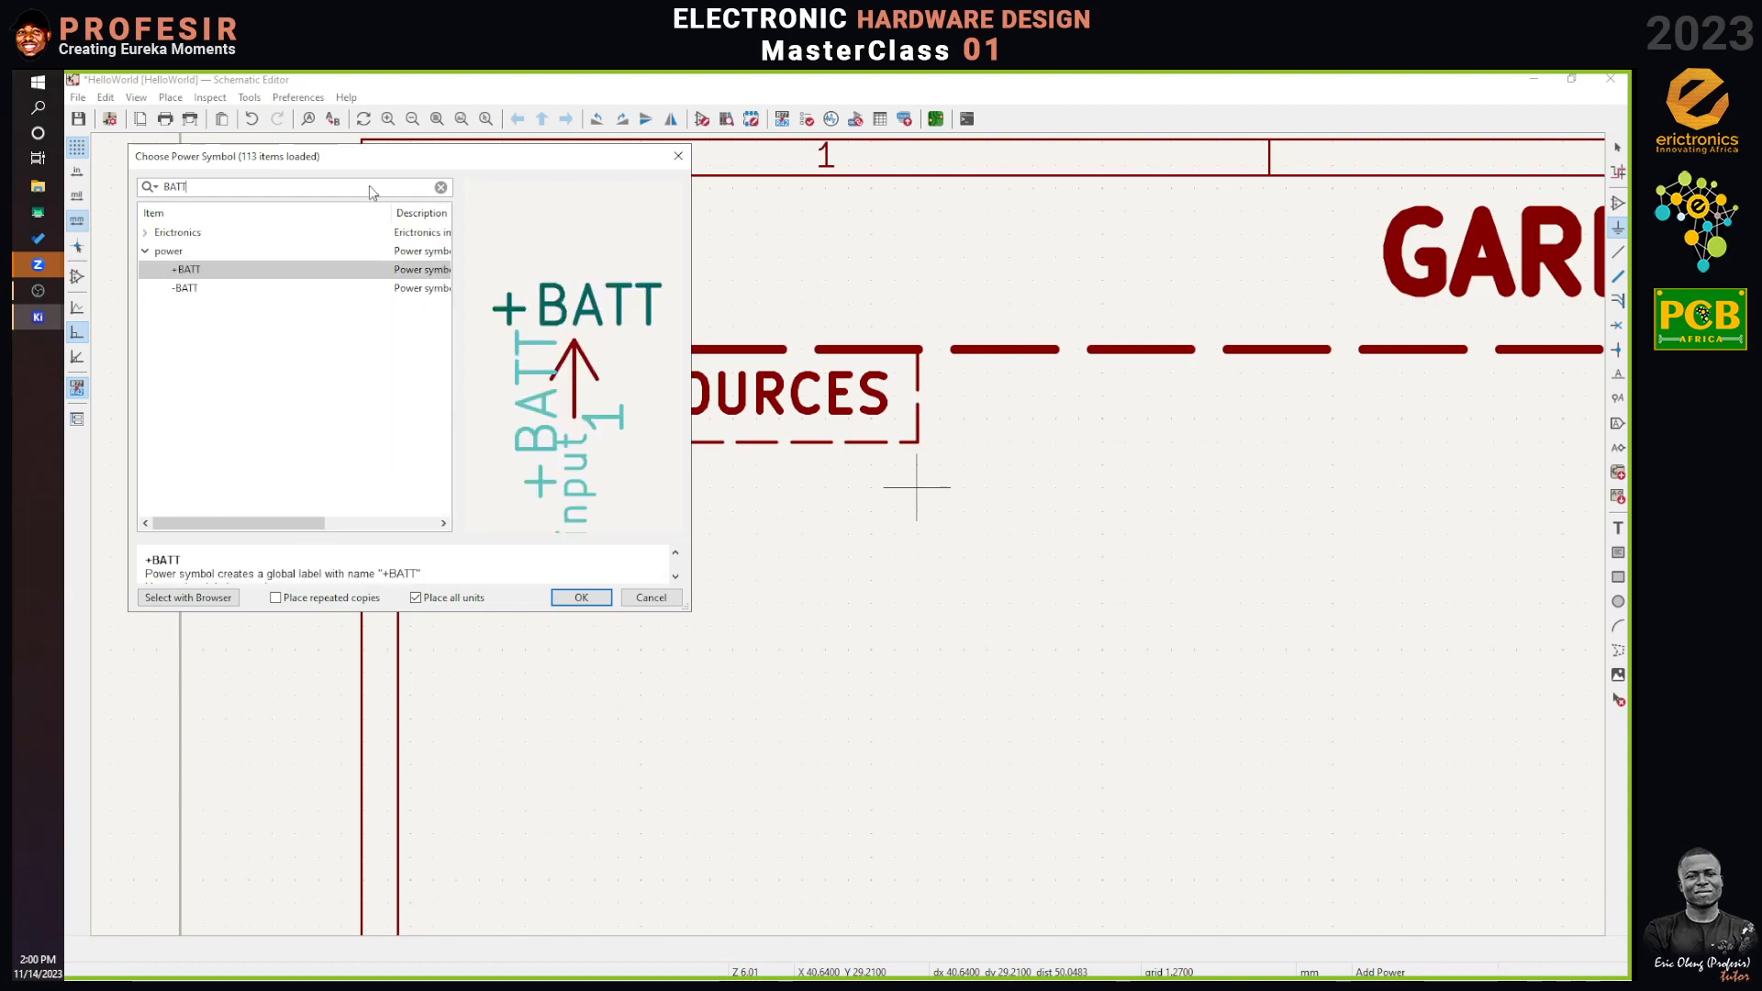
click(216, 272)
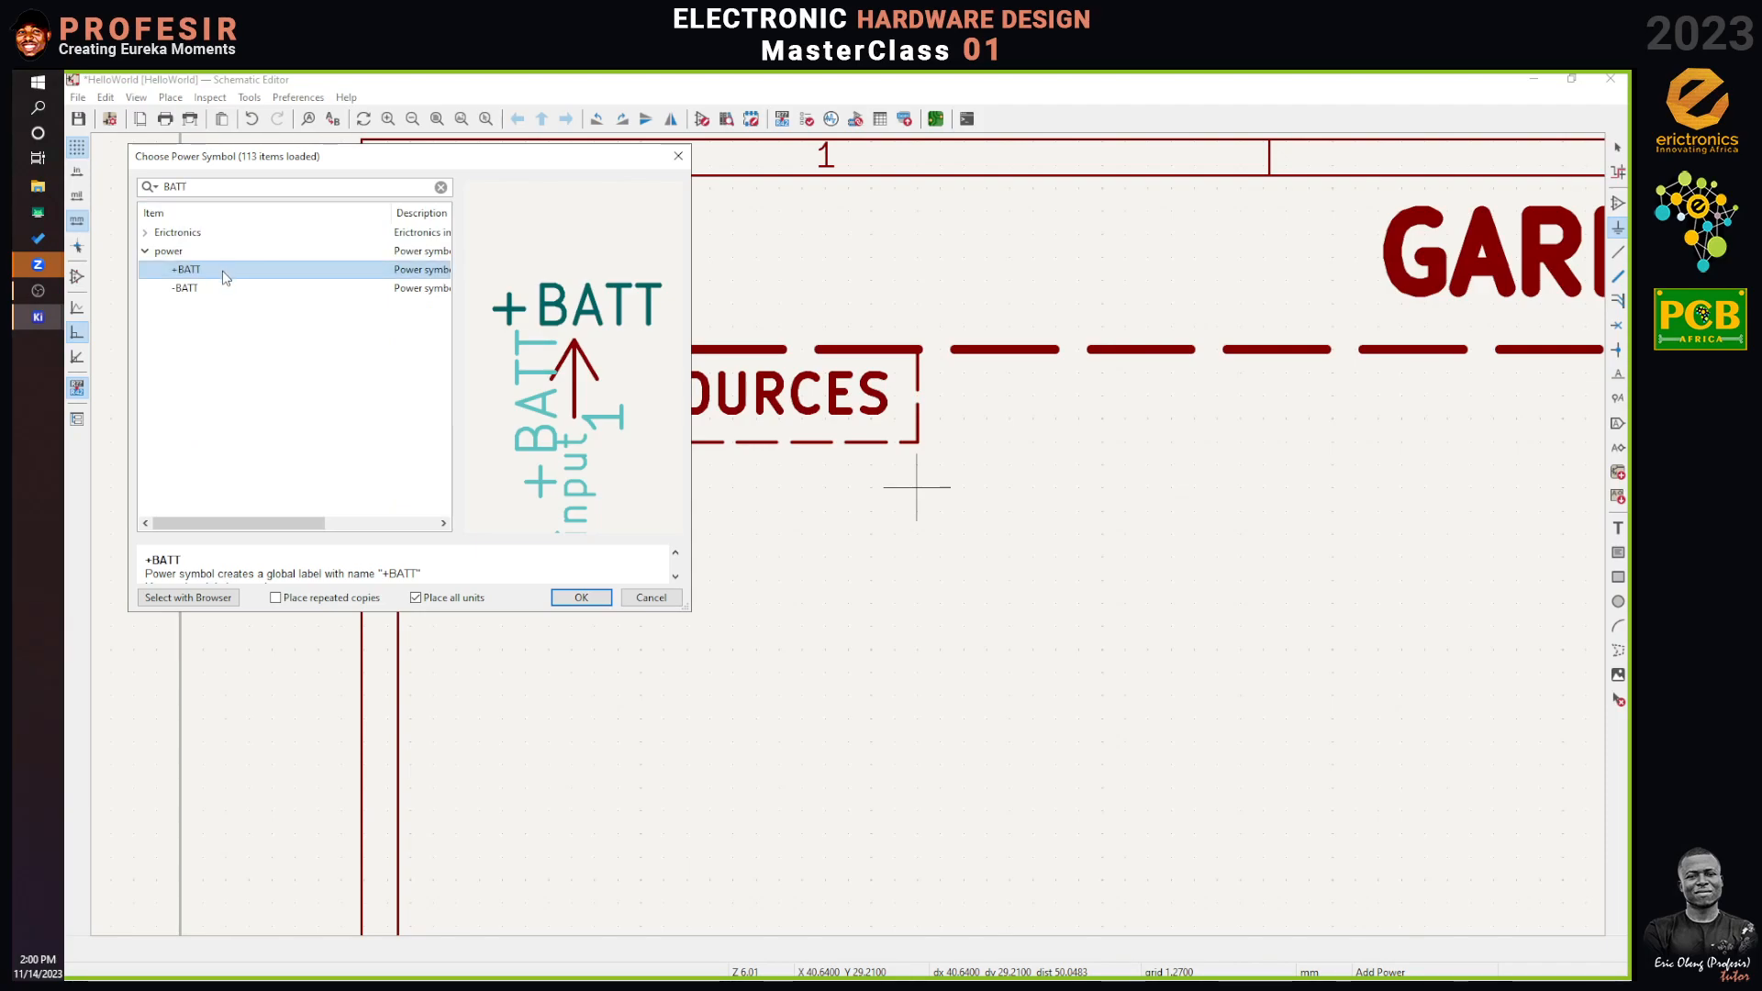
click(580, 597)
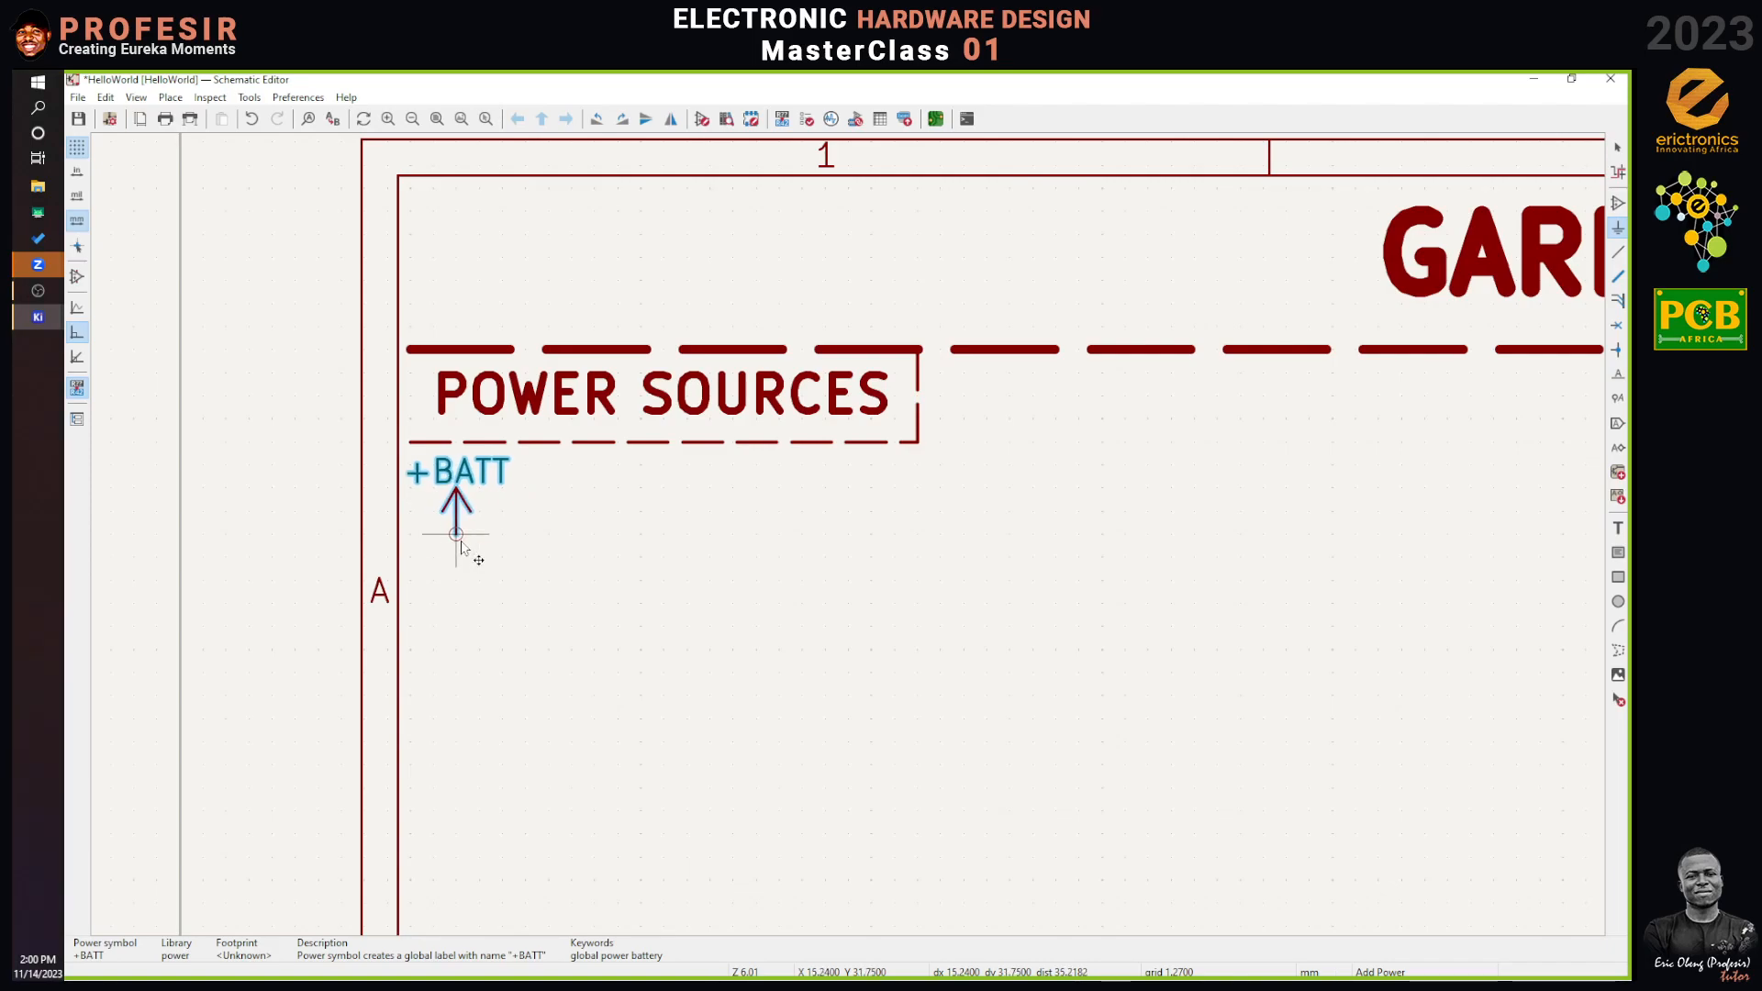
click(457, 534)
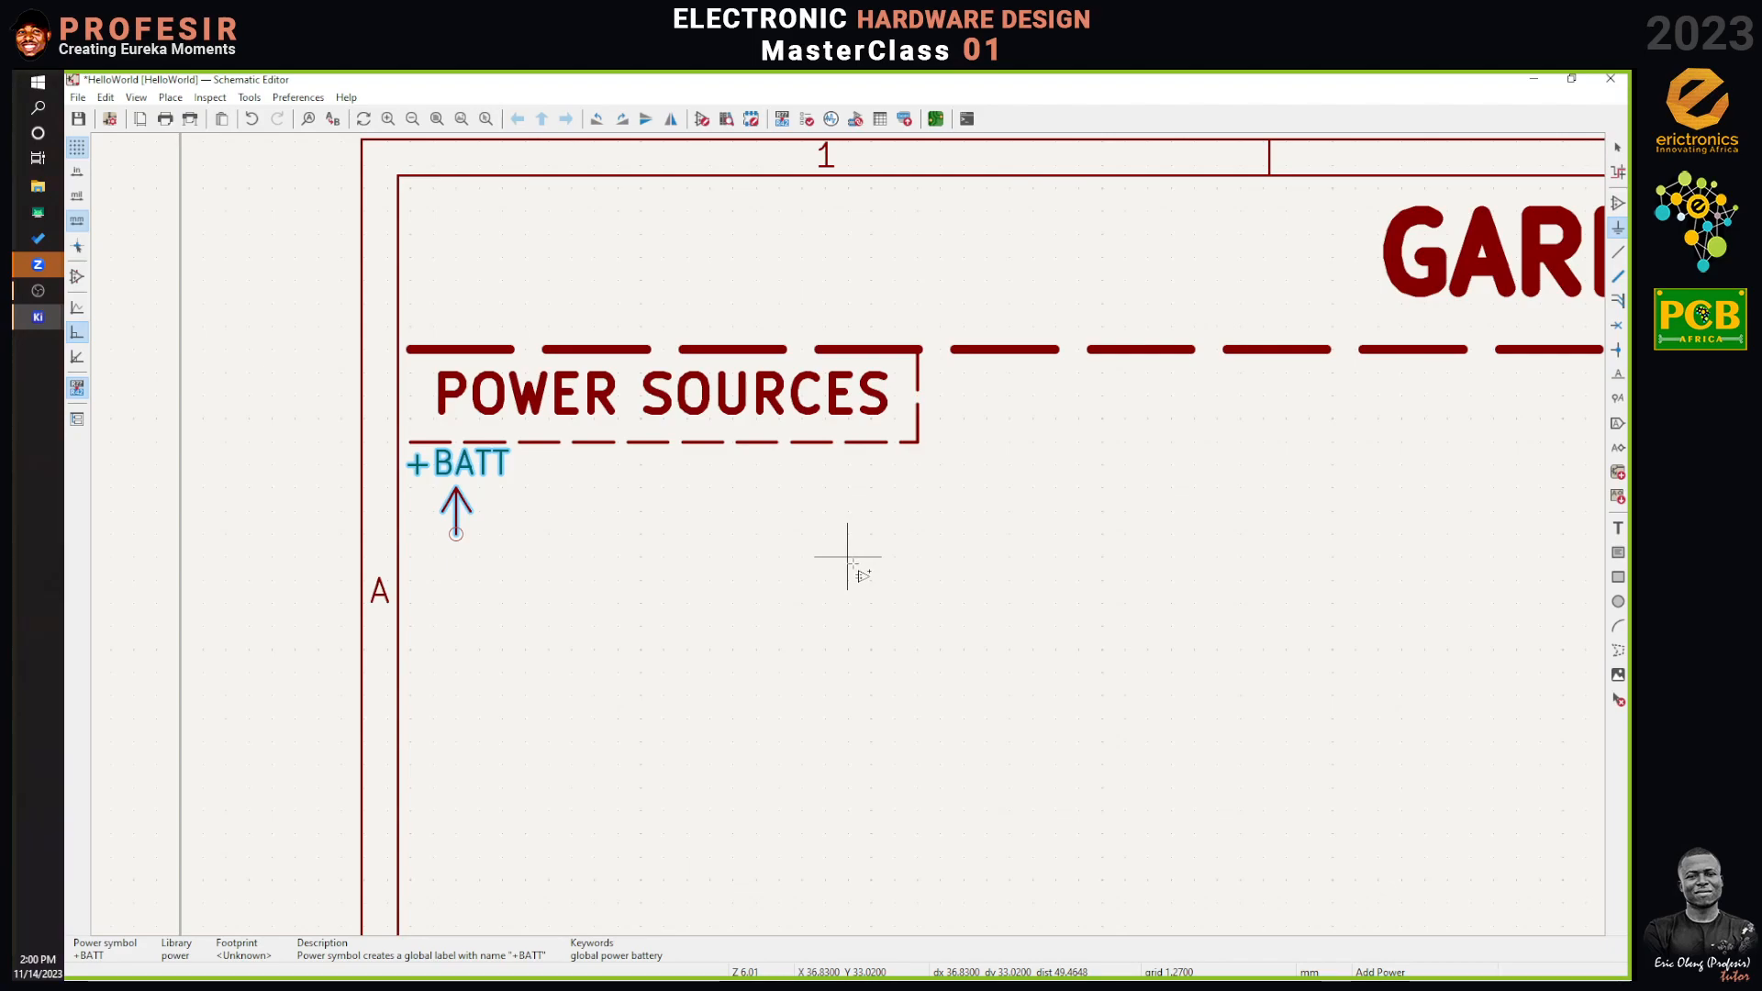
Place a GND power symbol, rotated 180 degrees, beside the +BATT symbol and level with it.
click(755, 557)
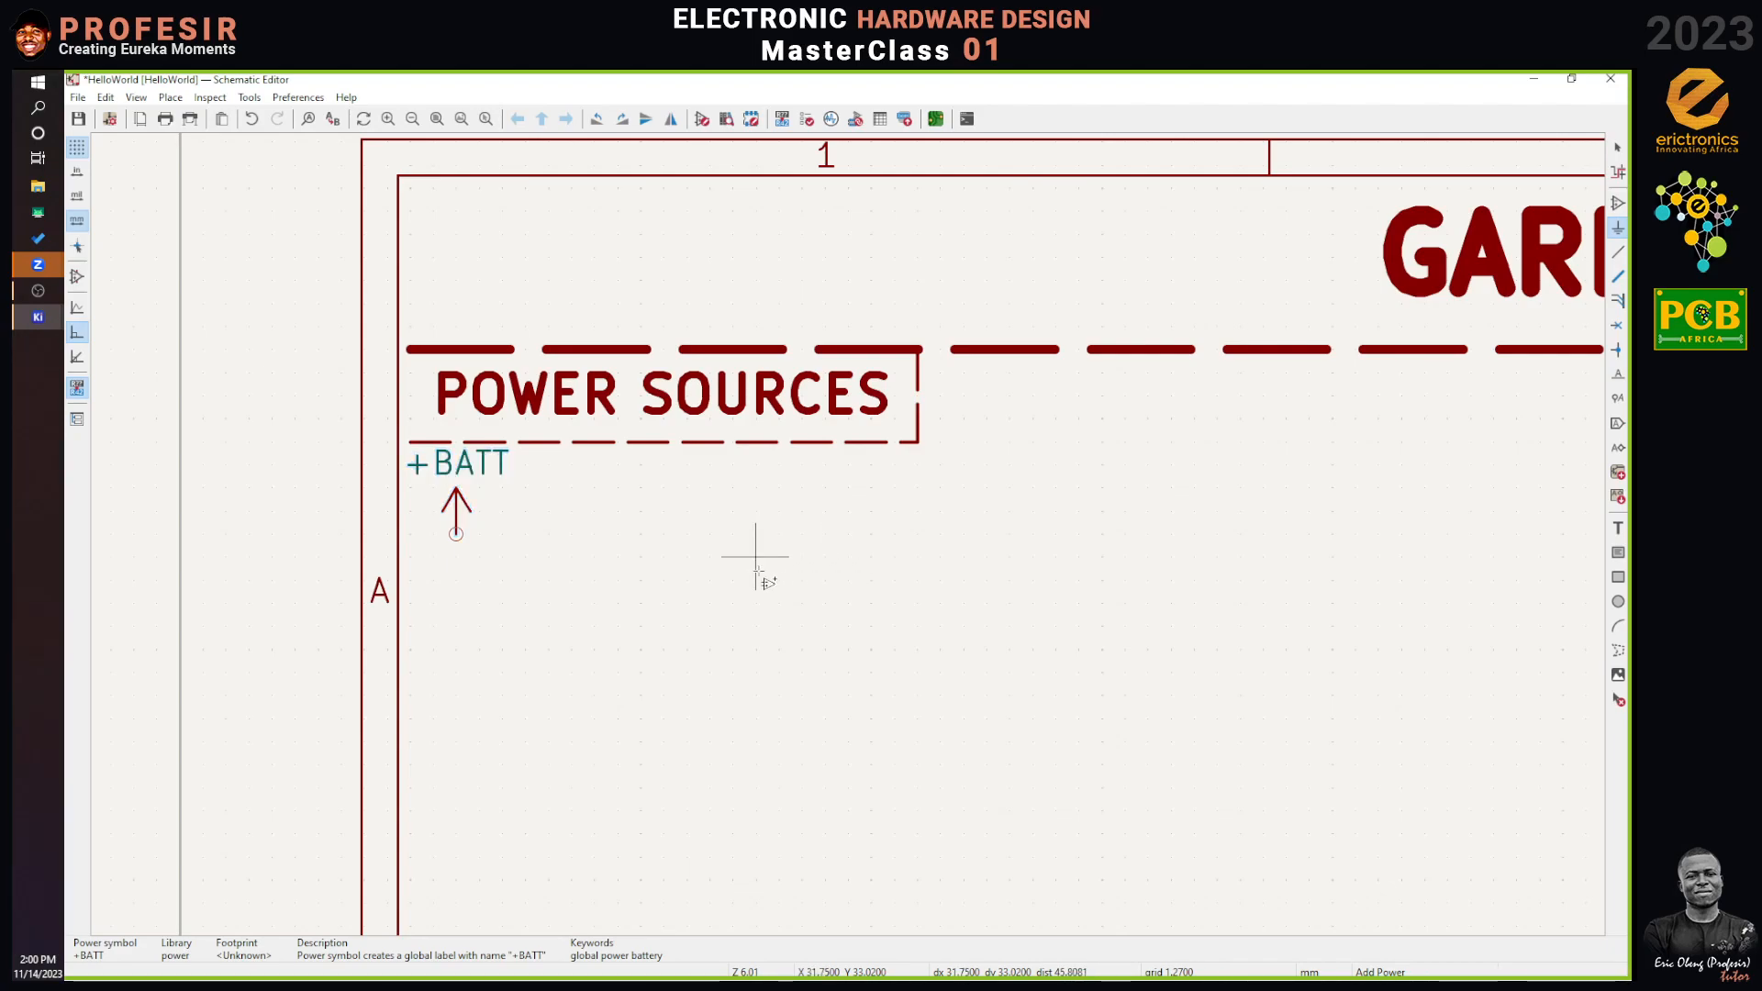
text(GND)
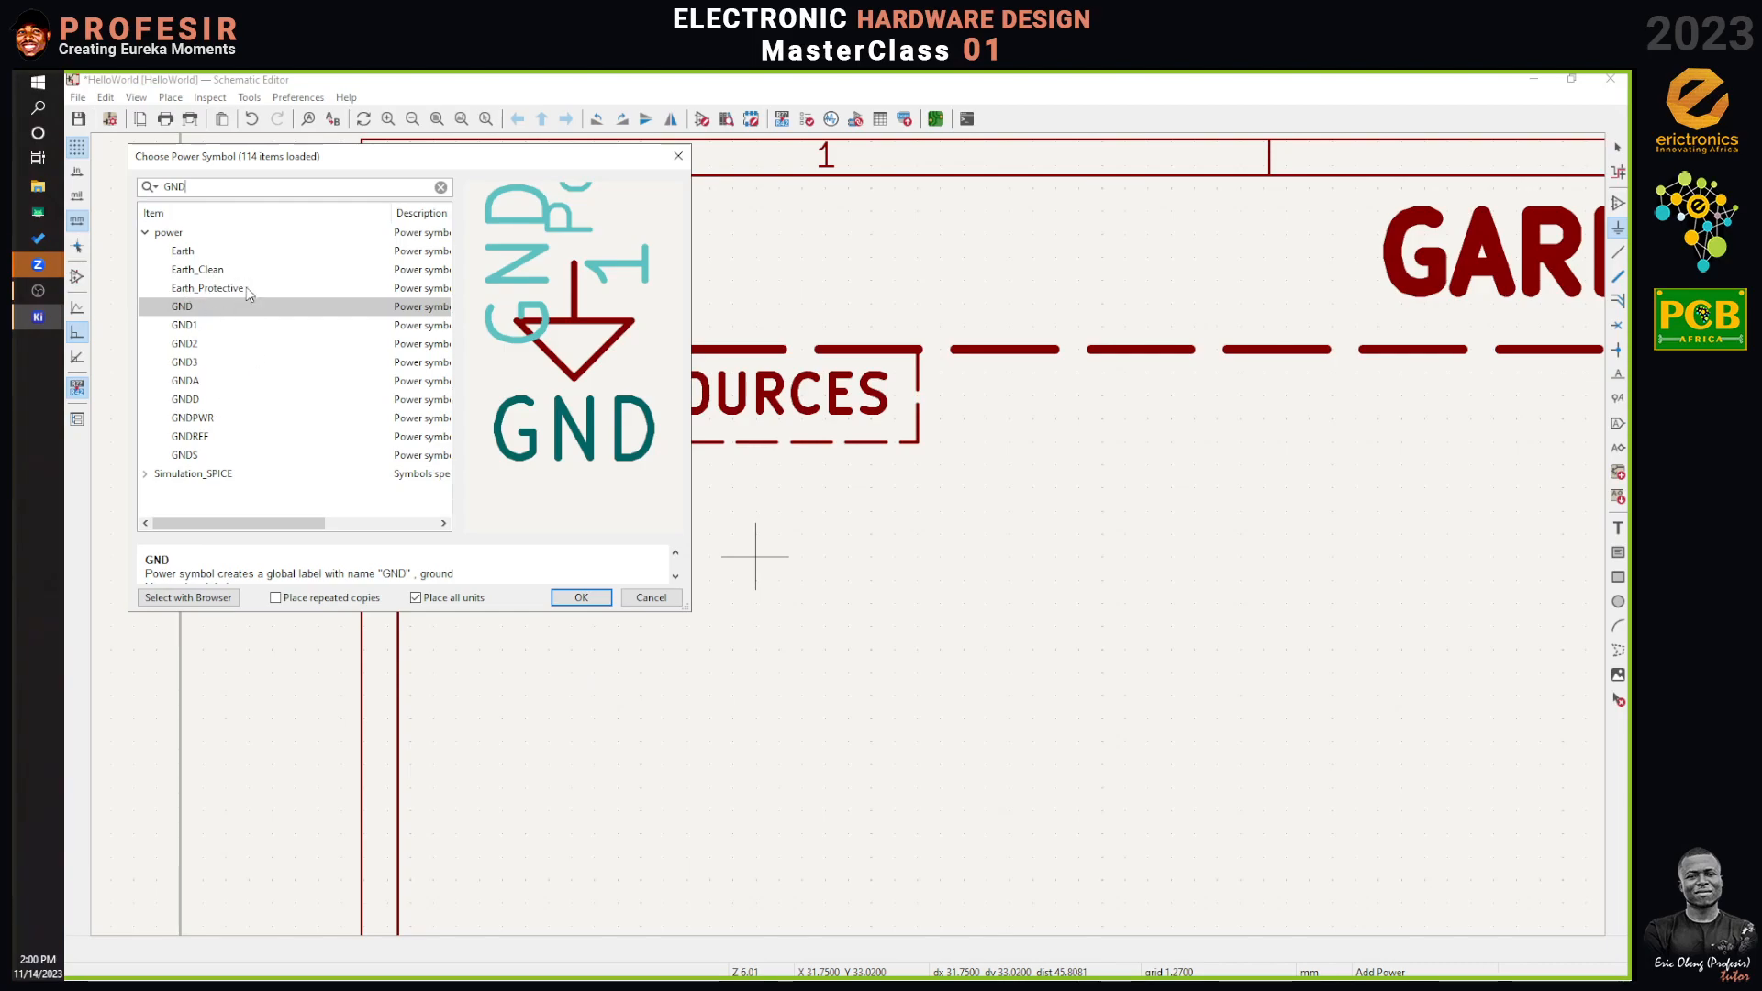
double_click(184, 306)
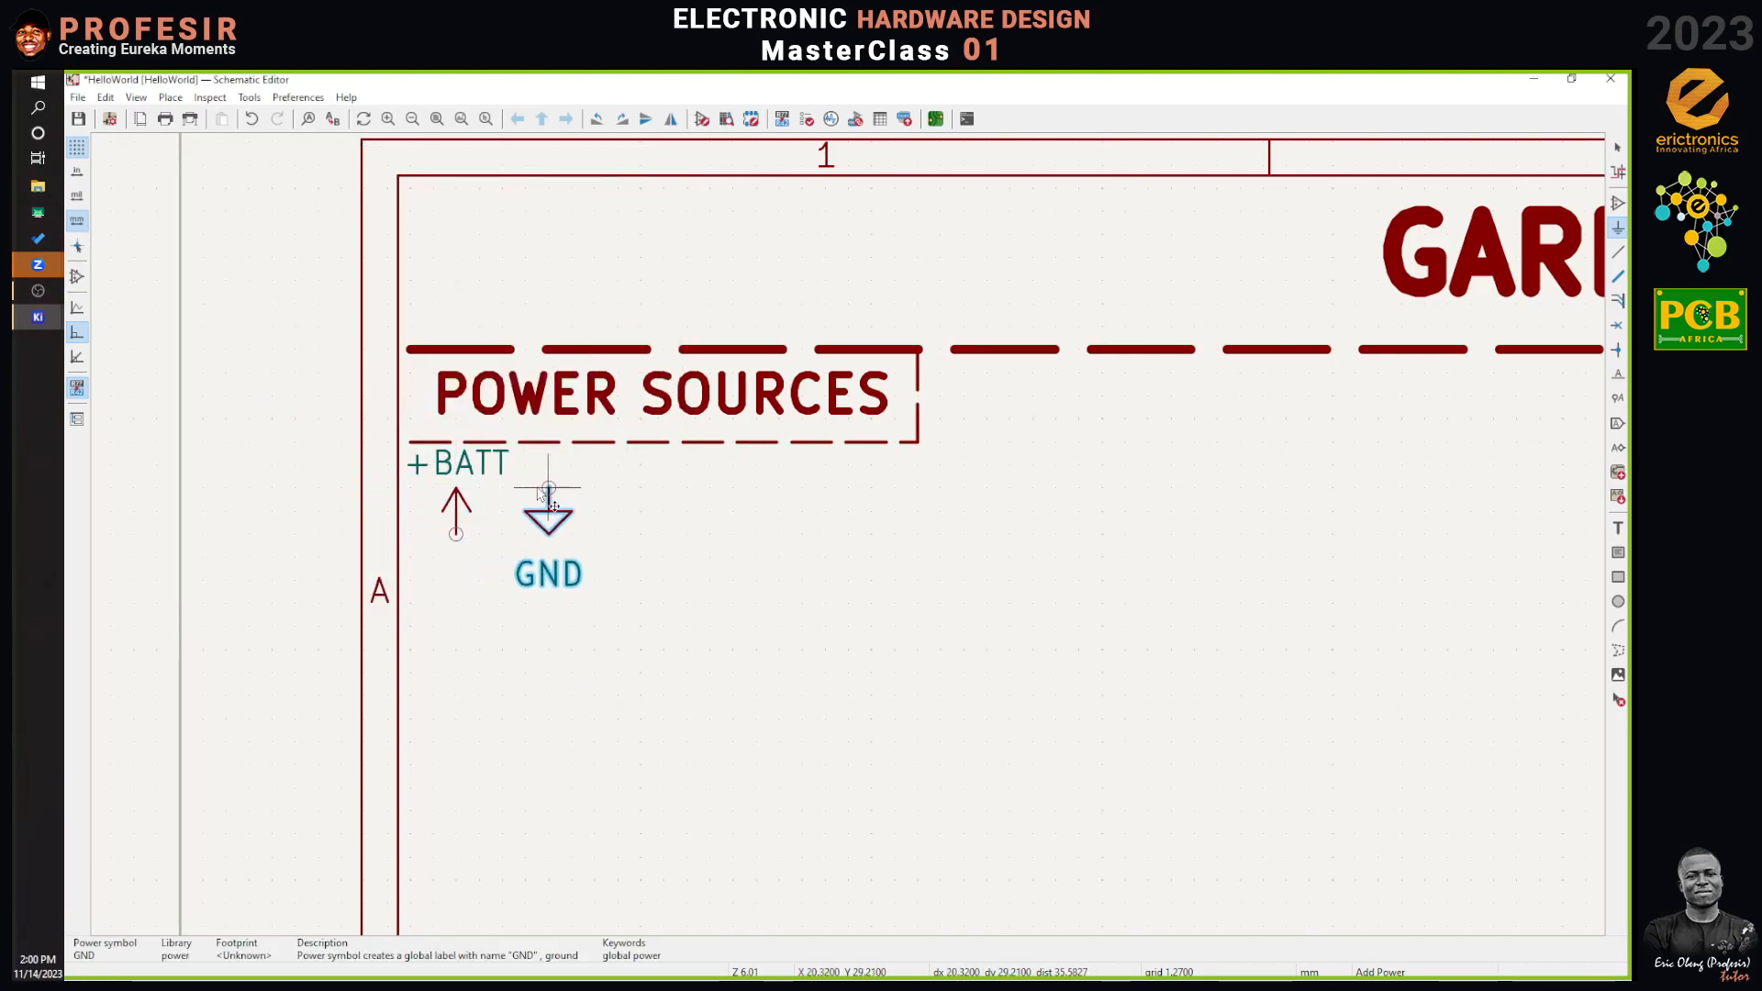
key(r)
key(r)
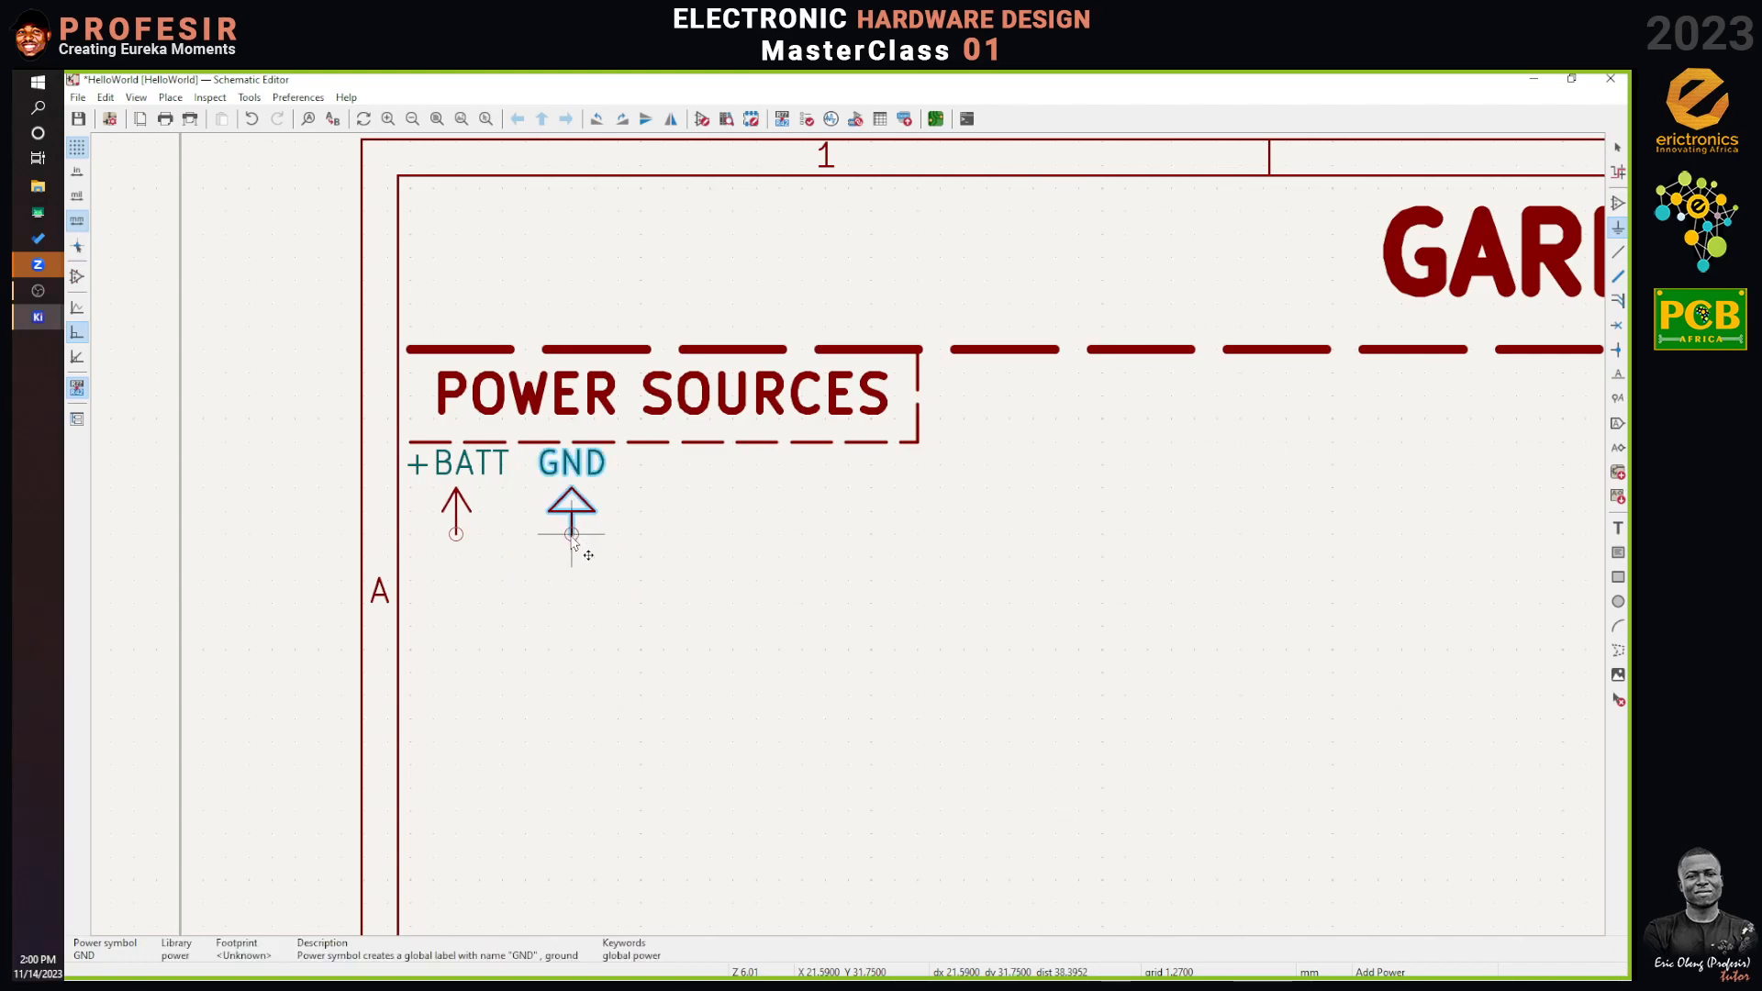
click(594, 533)
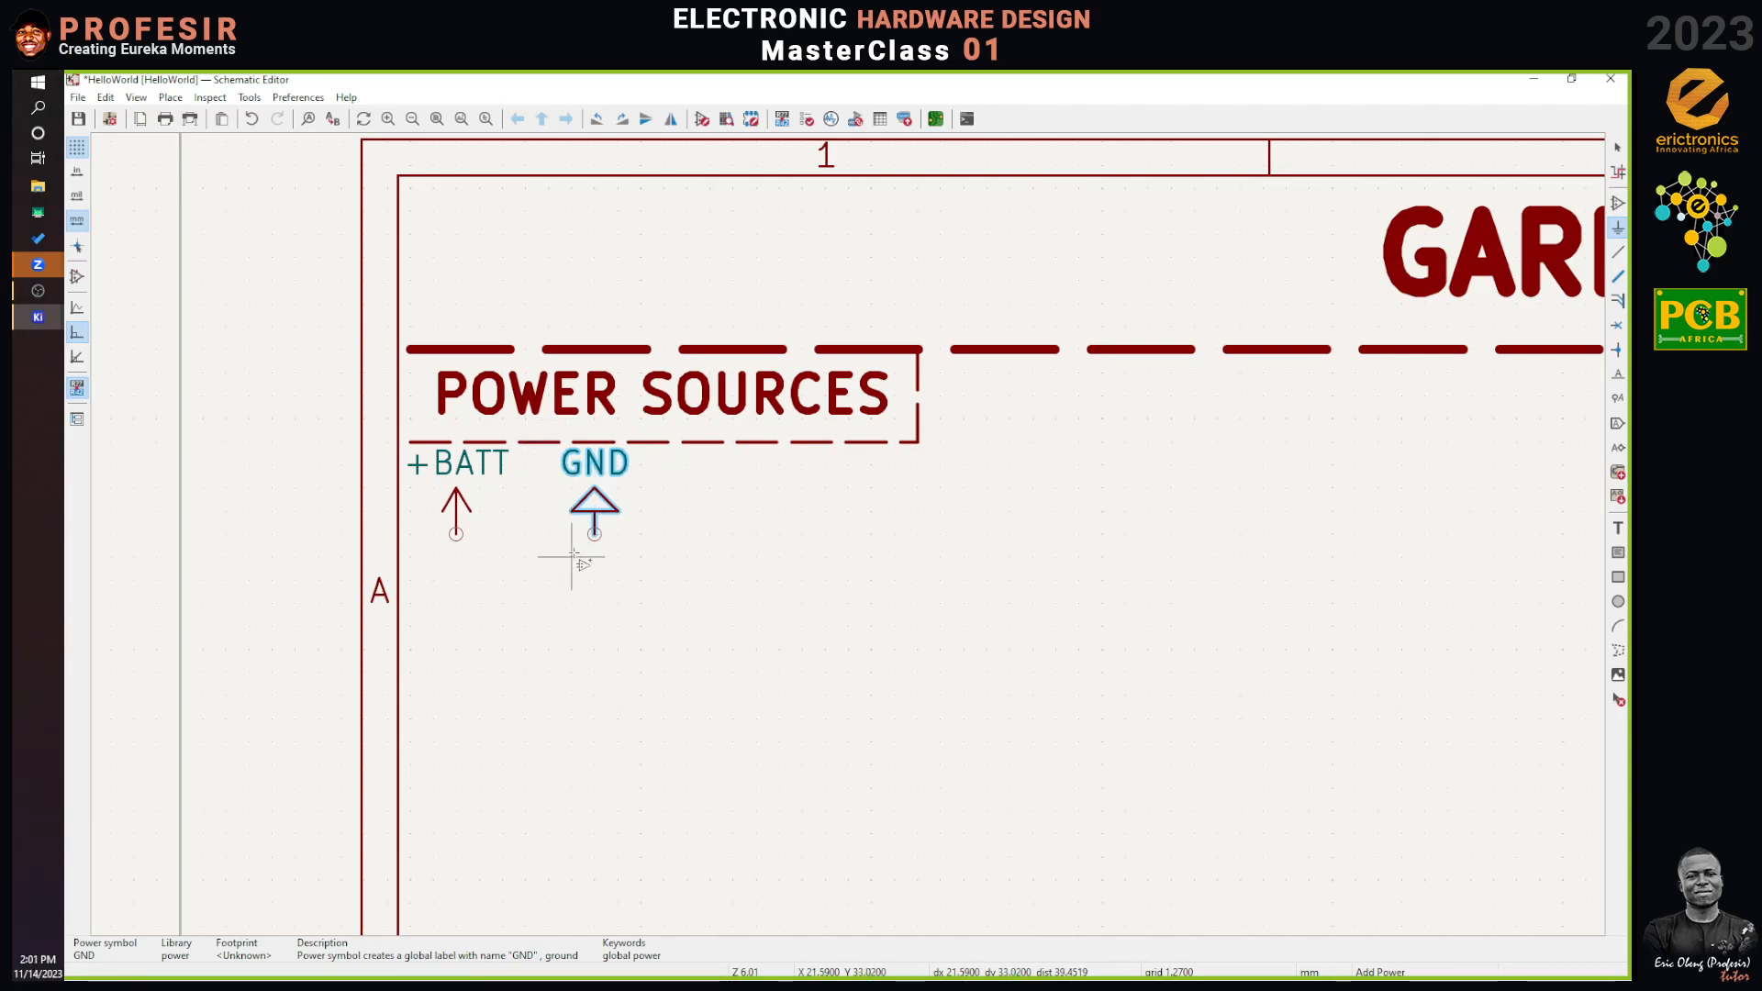
Place a PWR_FLAG power symbol, flipped to point downward, directly below the +BATT symbol with a gap for a wire.
click(788, 521)
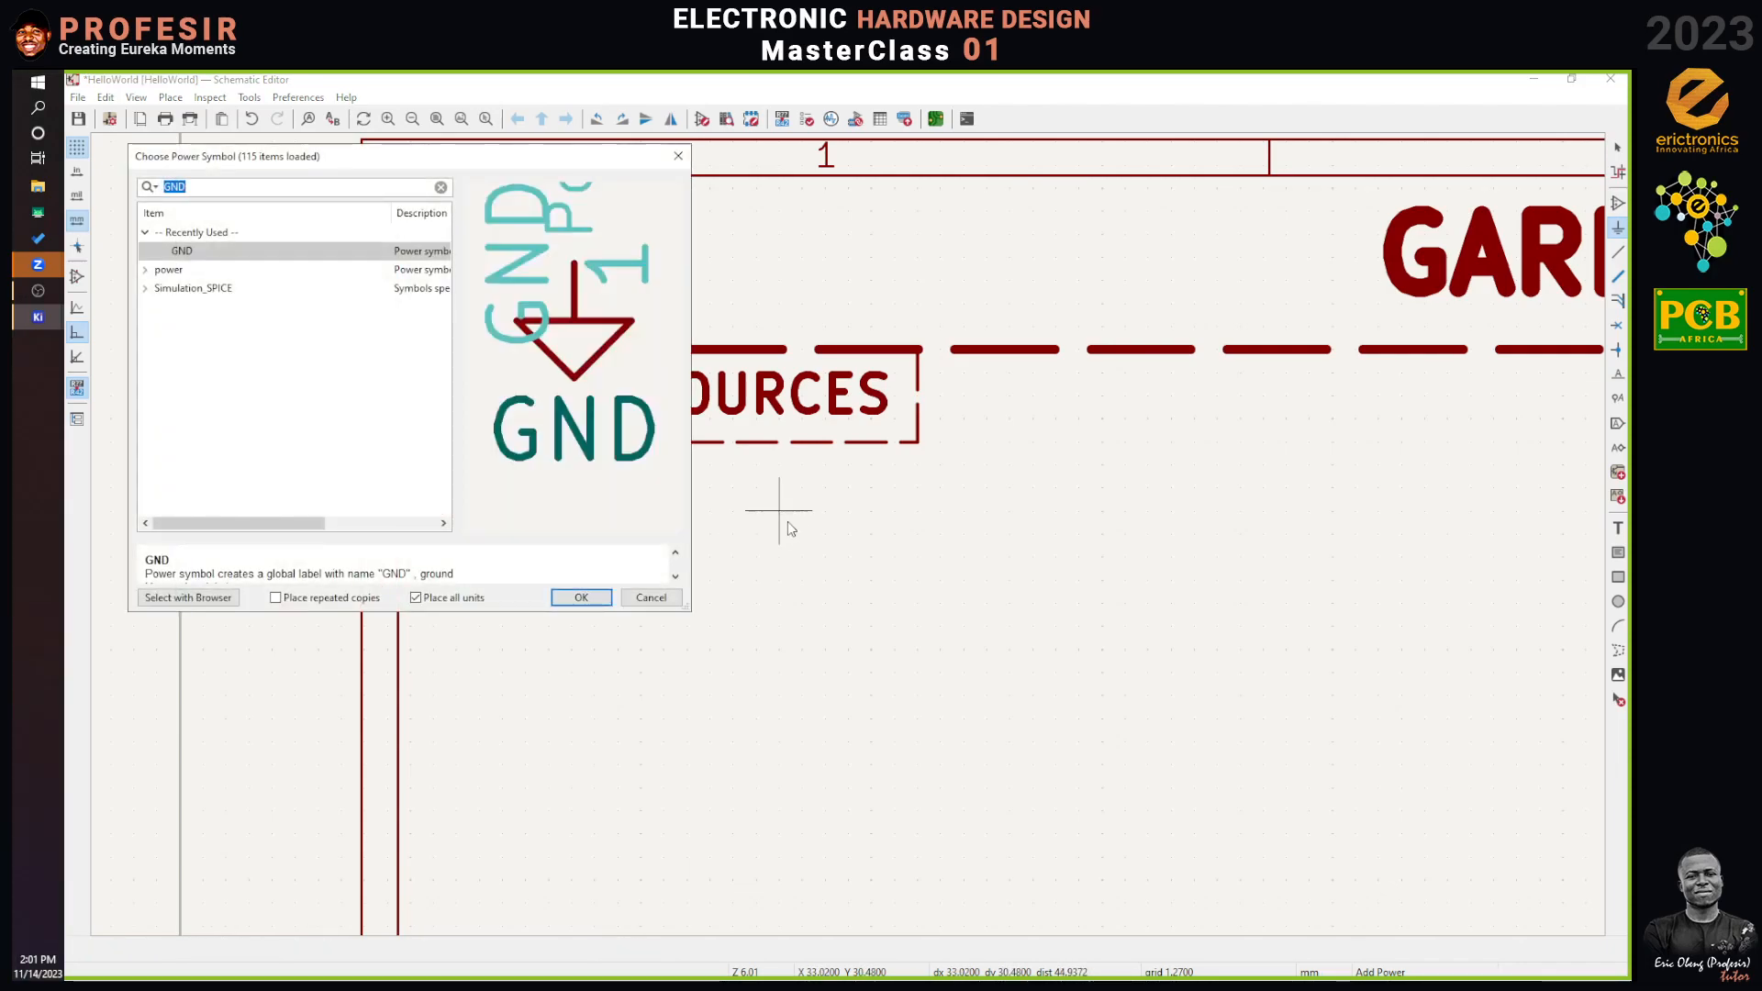
text(PWR)
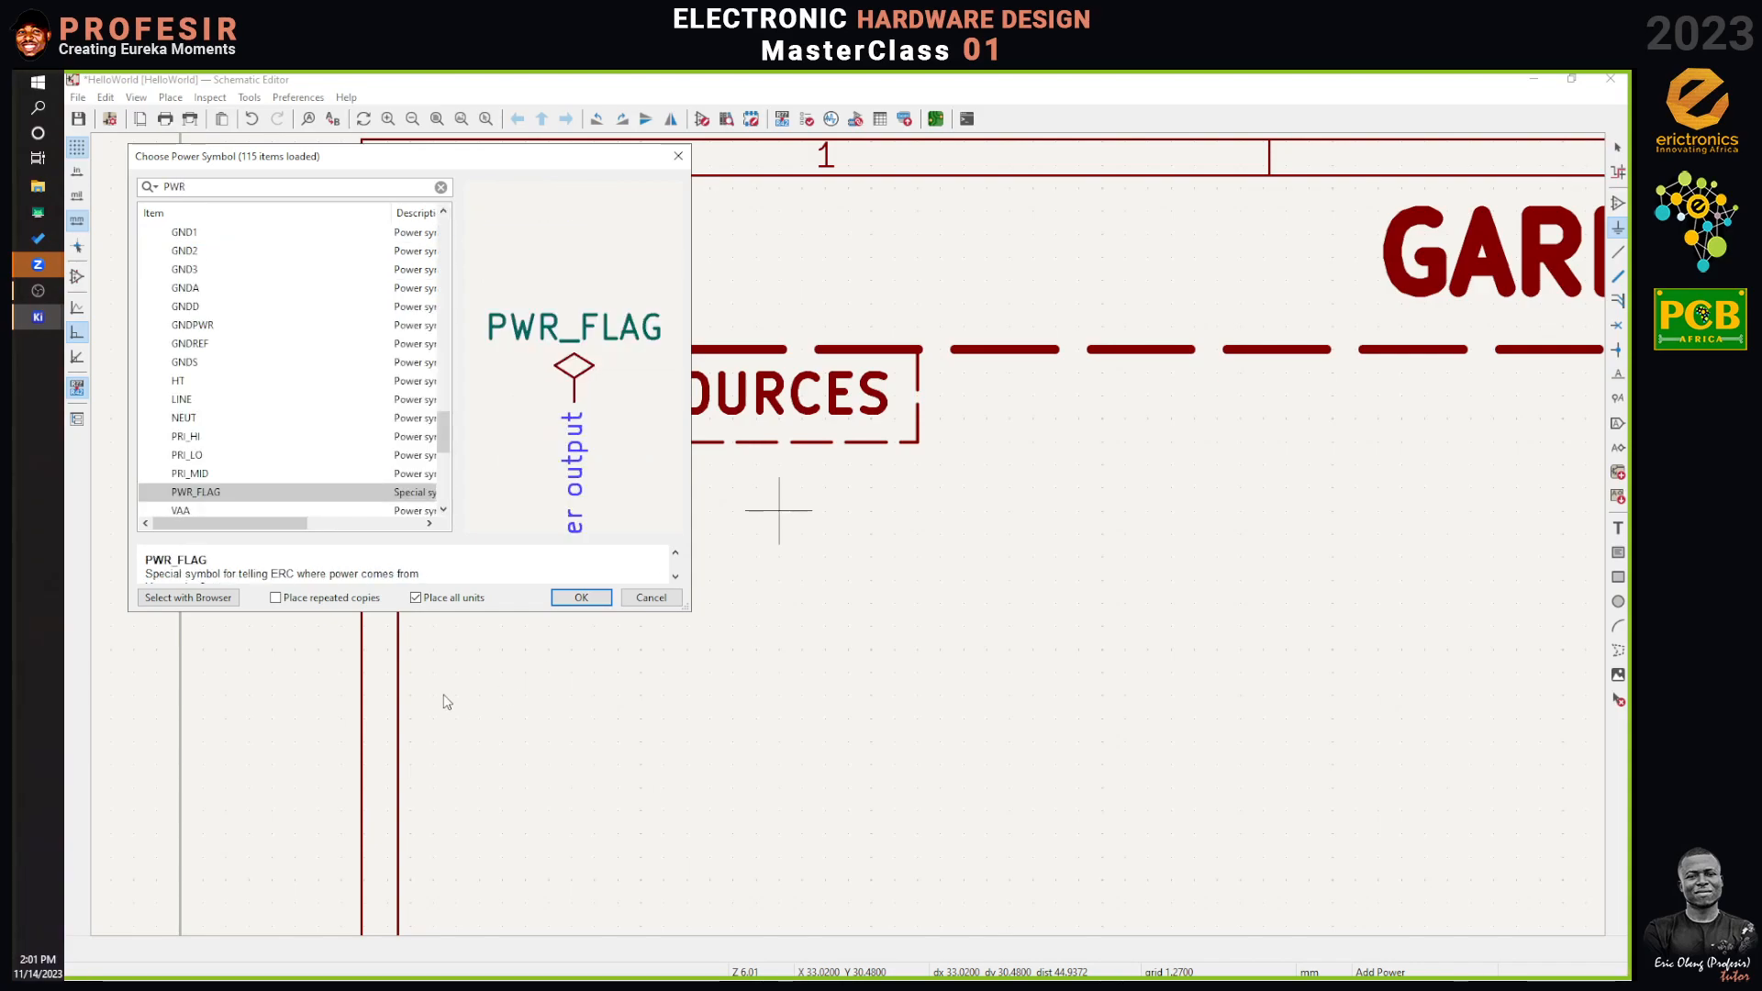
click(183, 492)
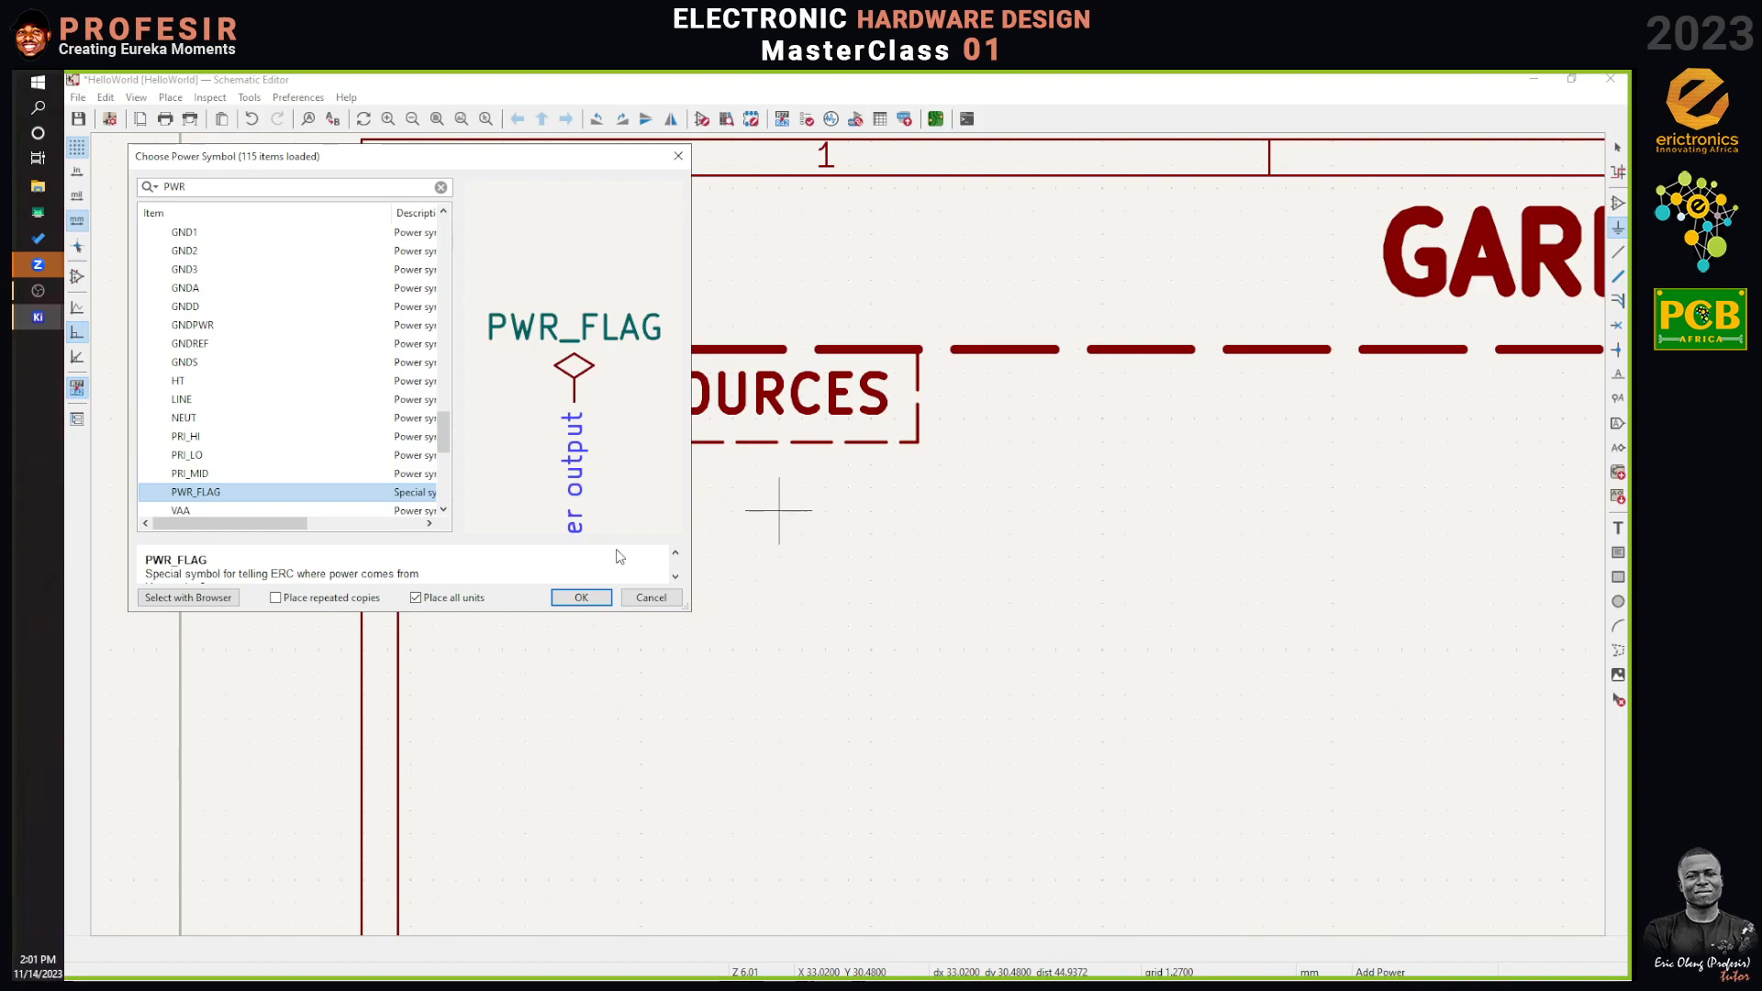
double_click(190, 493)
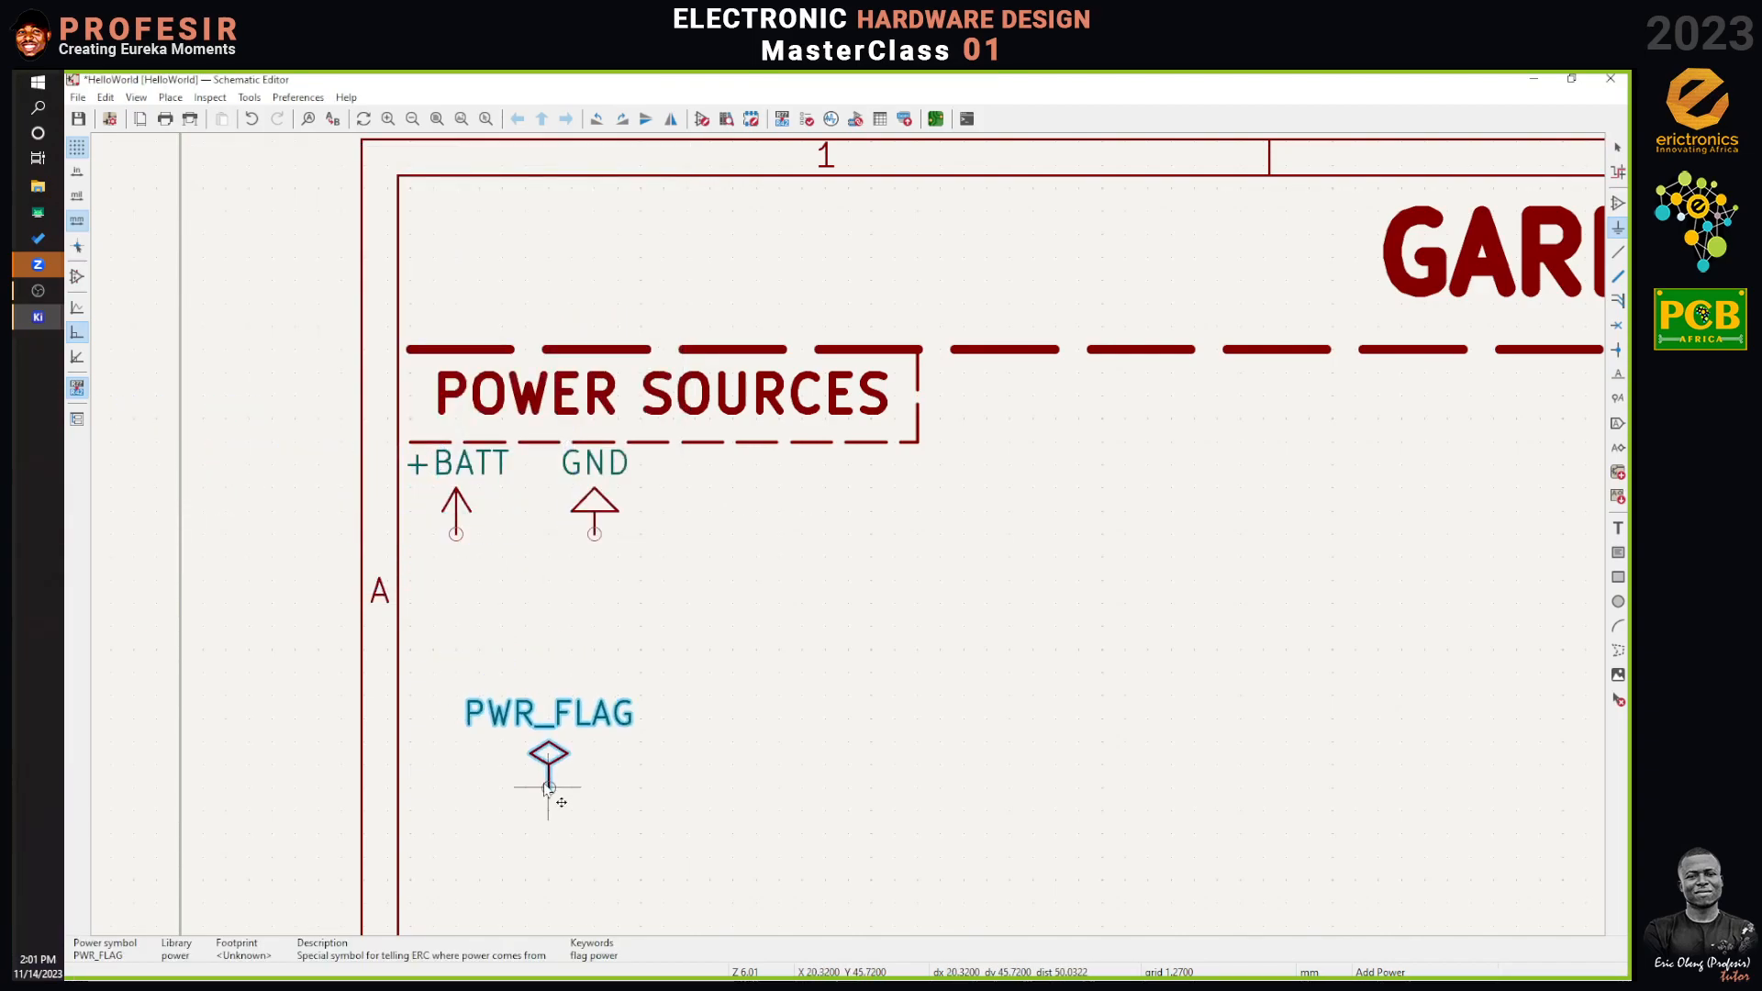
key(x)
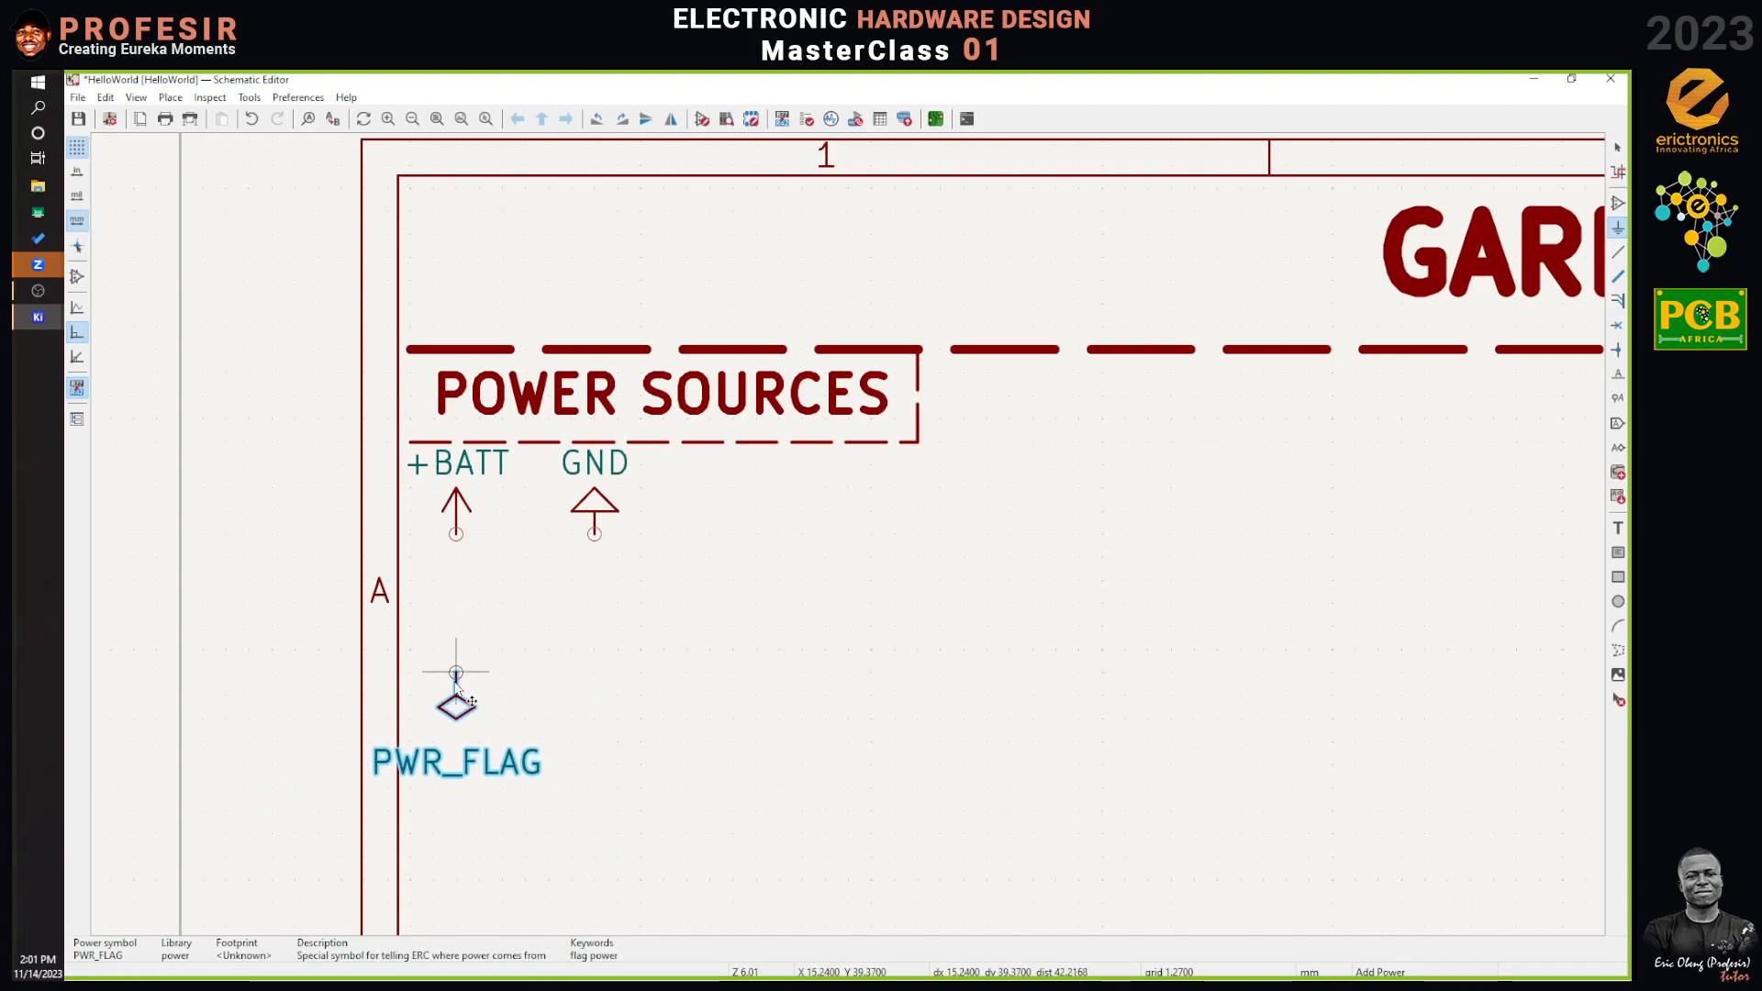
click(455, 681)
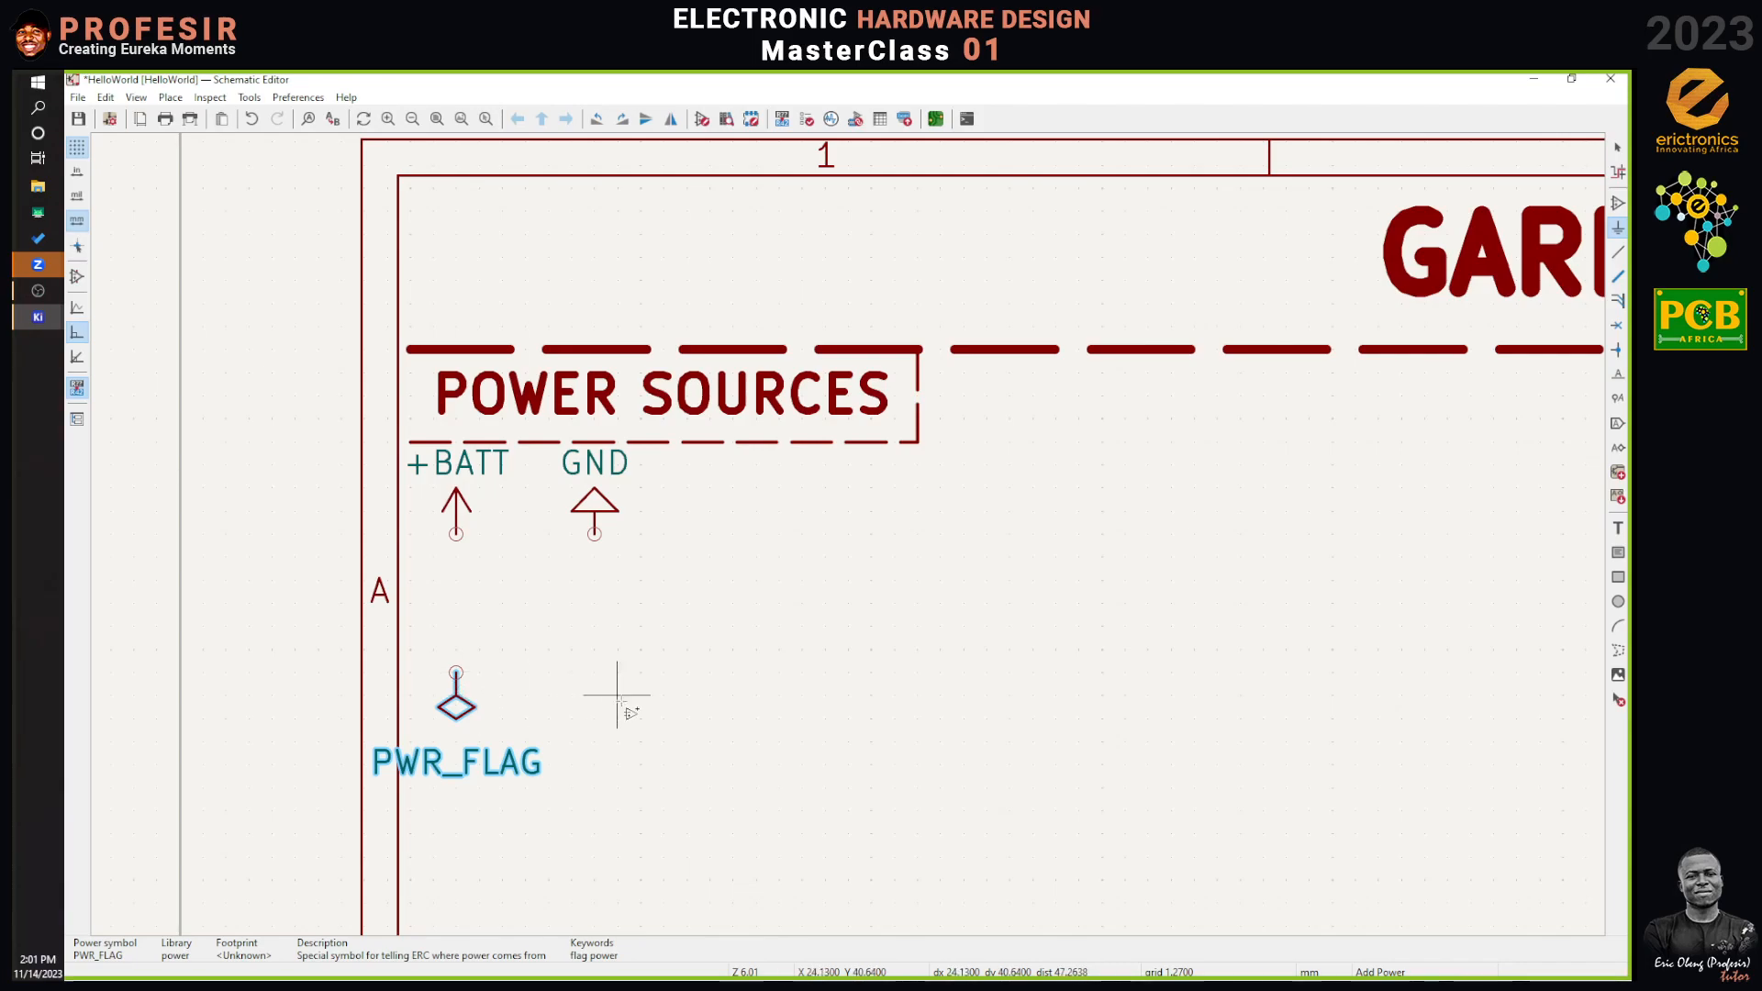
key(Escape)
Rotate the PWR_FLAG label to vertical and move it into the gap between +BATT and the flag, left of the pins.
click(455, 769)
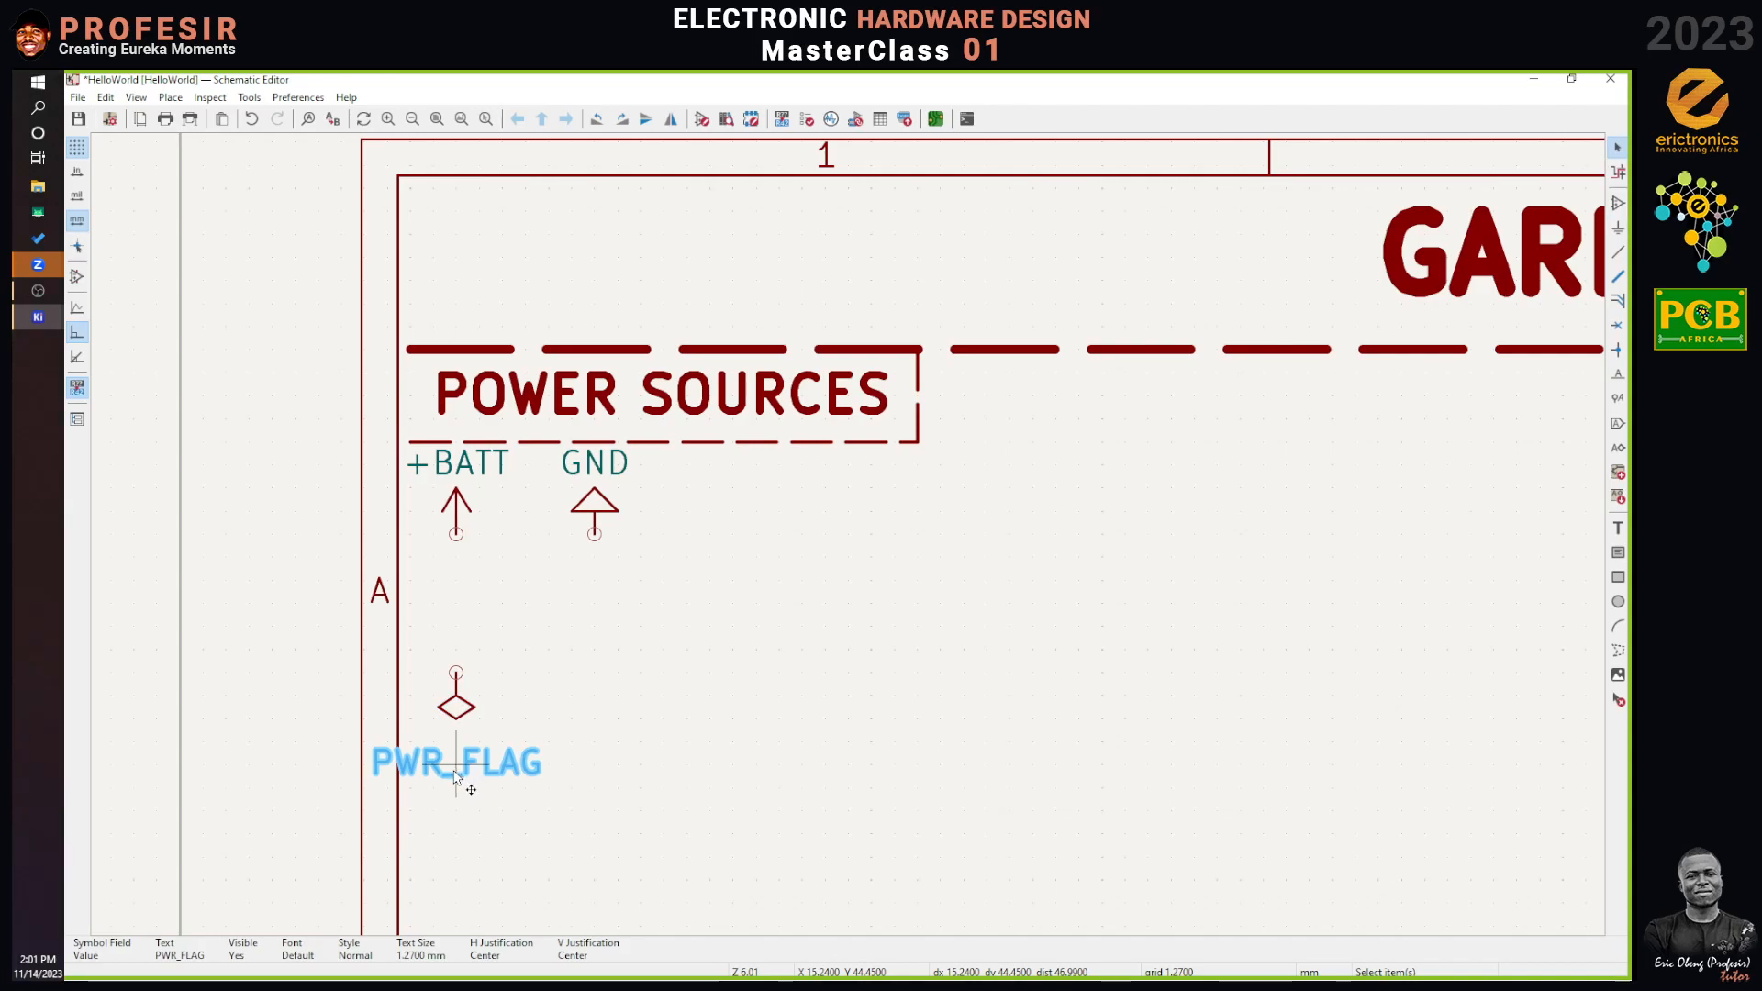
right_click(502, 766)
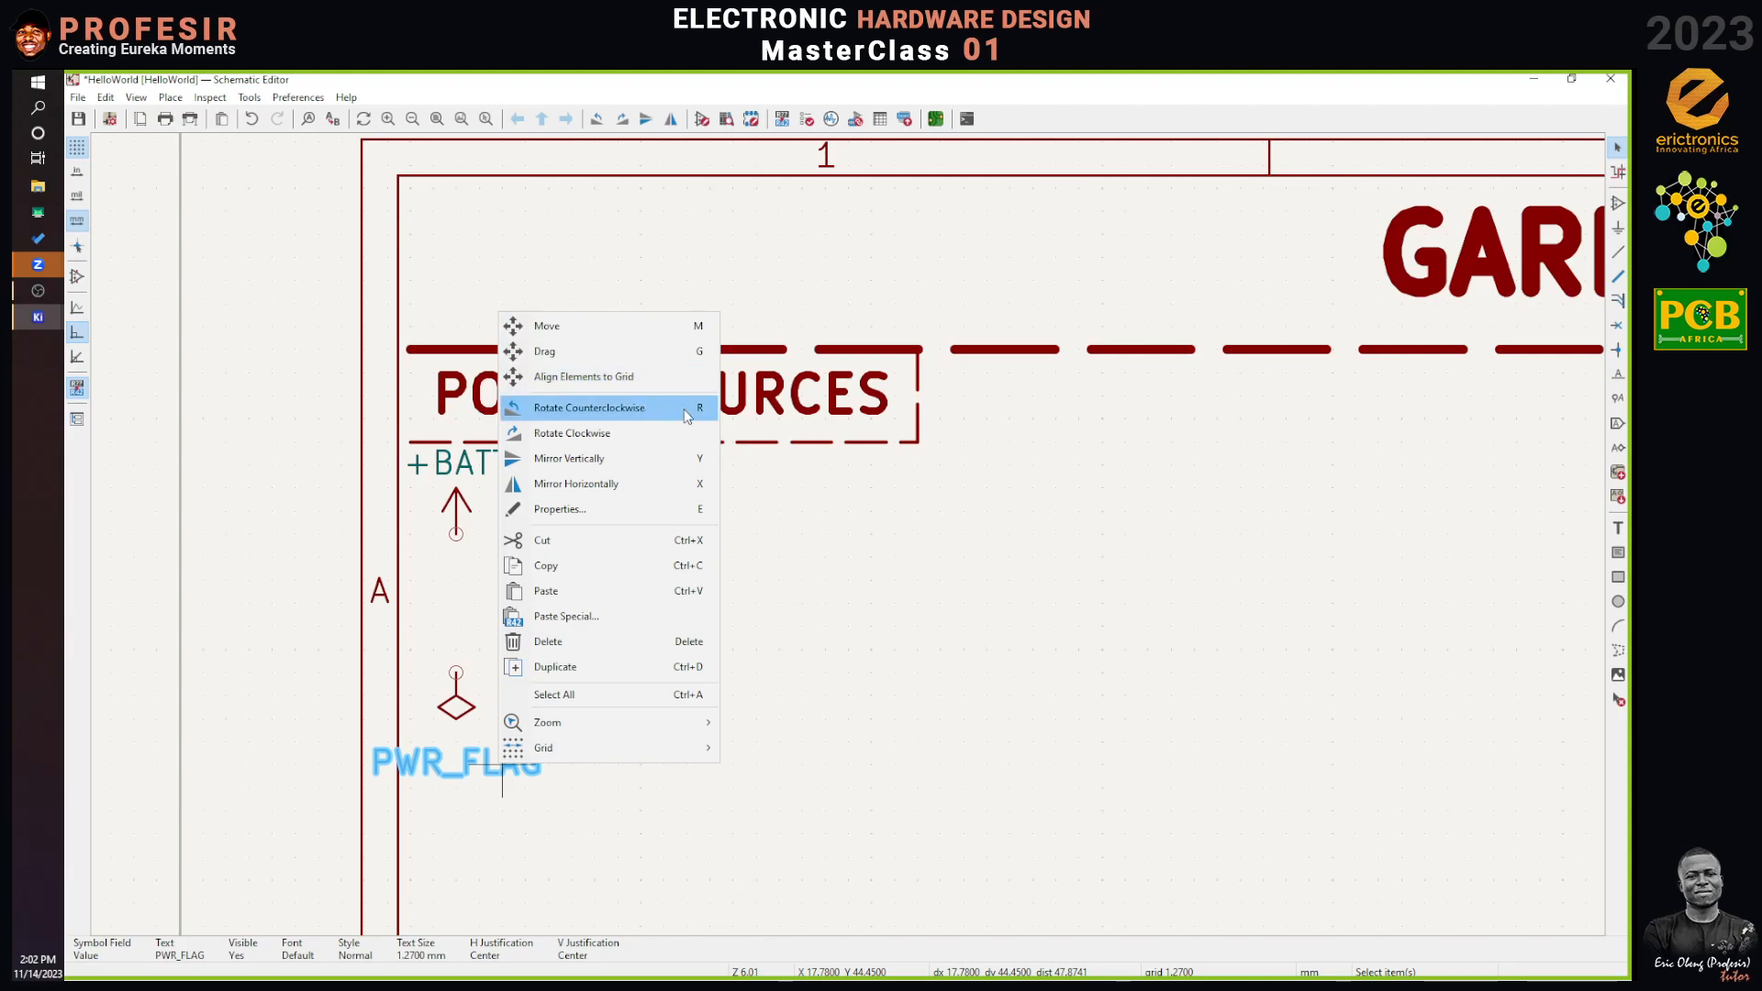
click(817, 521)
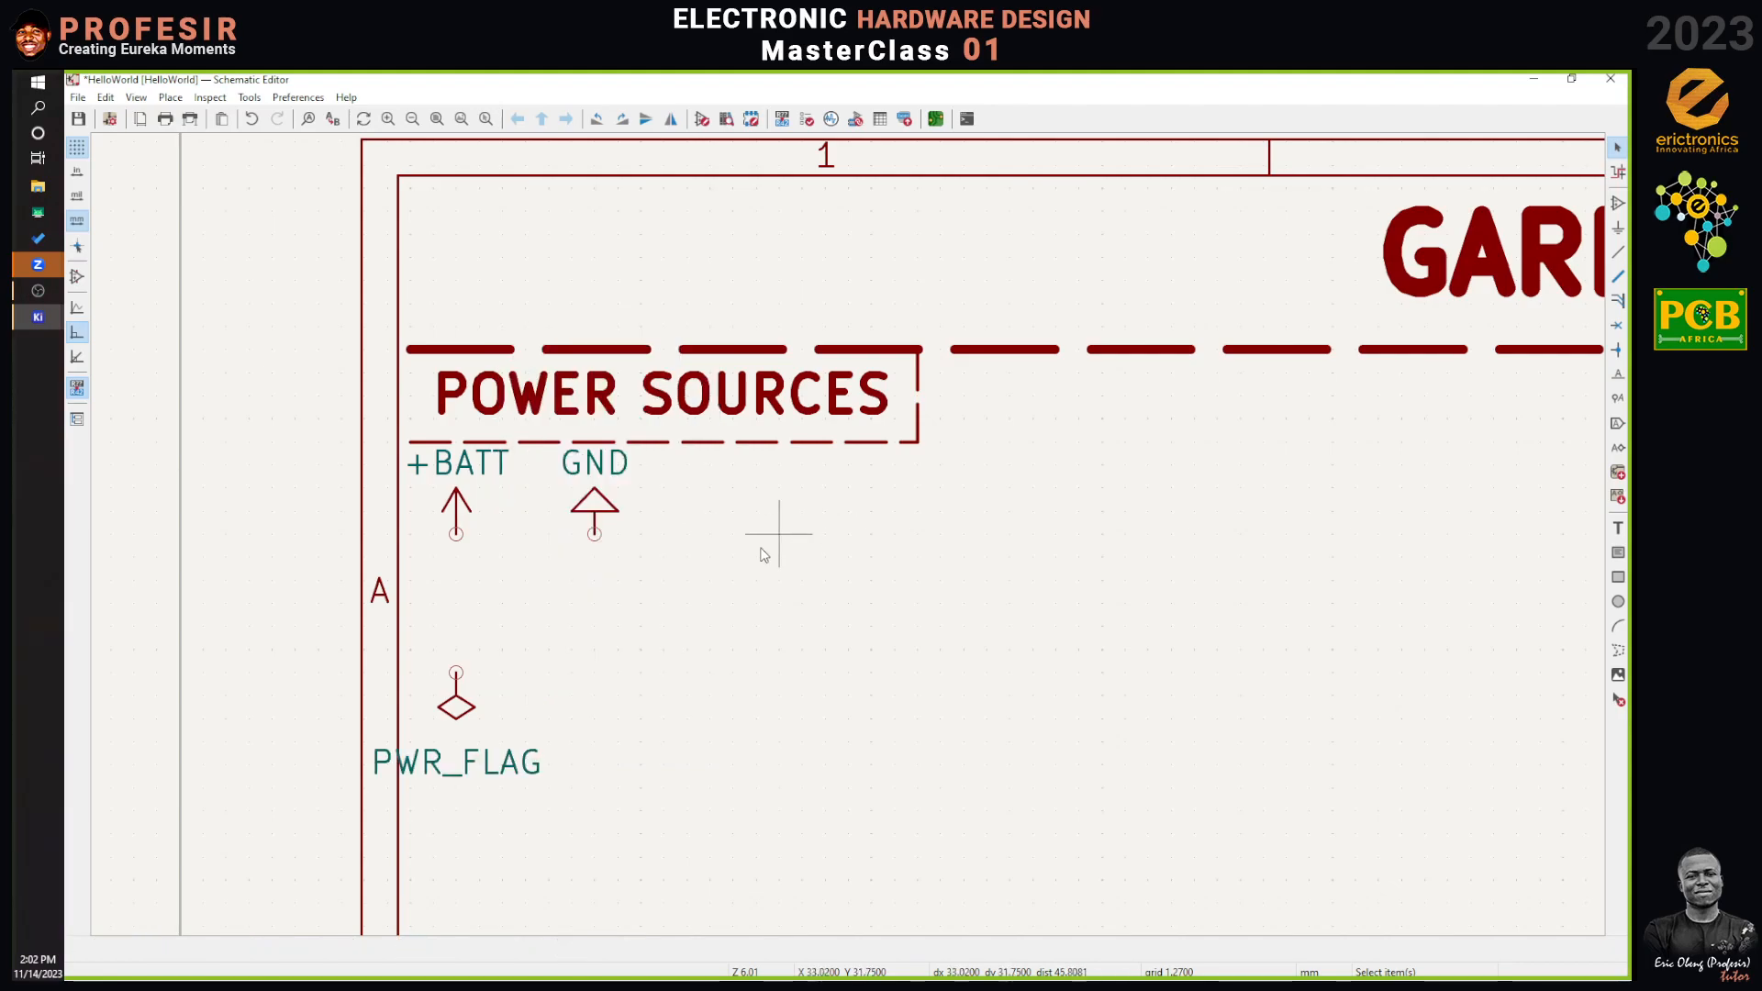
click(504, 774)
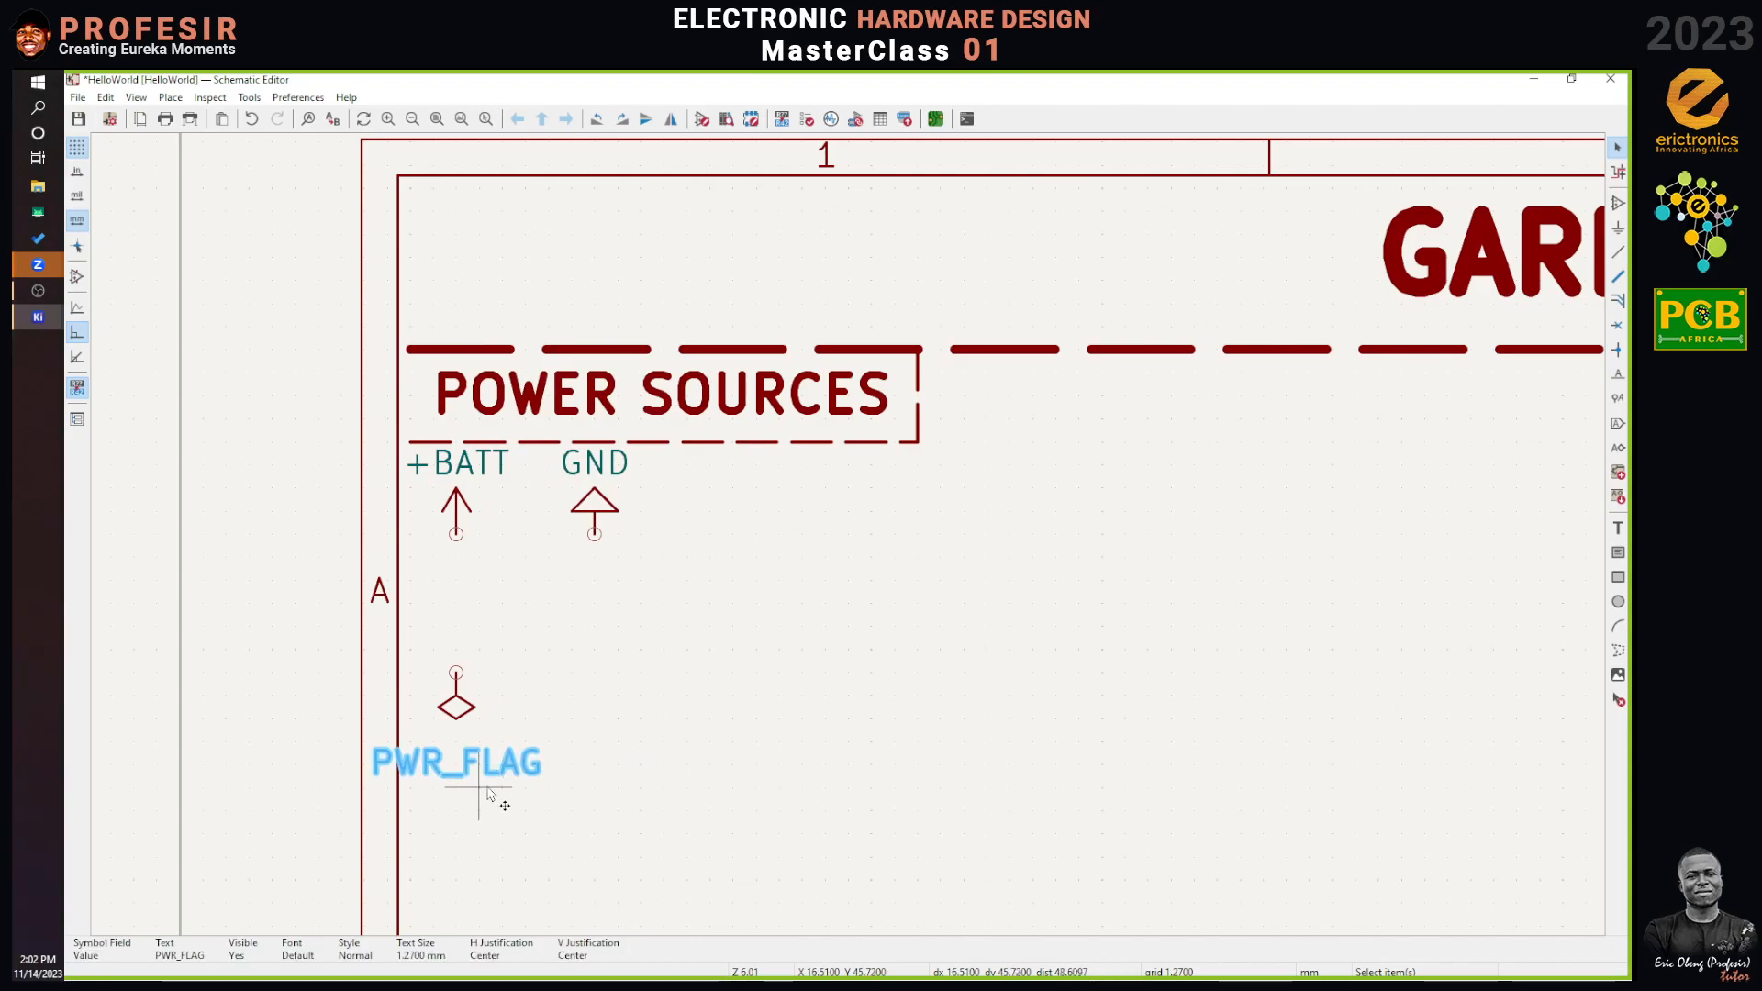
drag(488, 793, 432, 608)
key(r)
click(523, 602)
Lower the PWR_FLAG symbol by two grid steps and shift its vertical label up by one grid step.
click(454, 715)
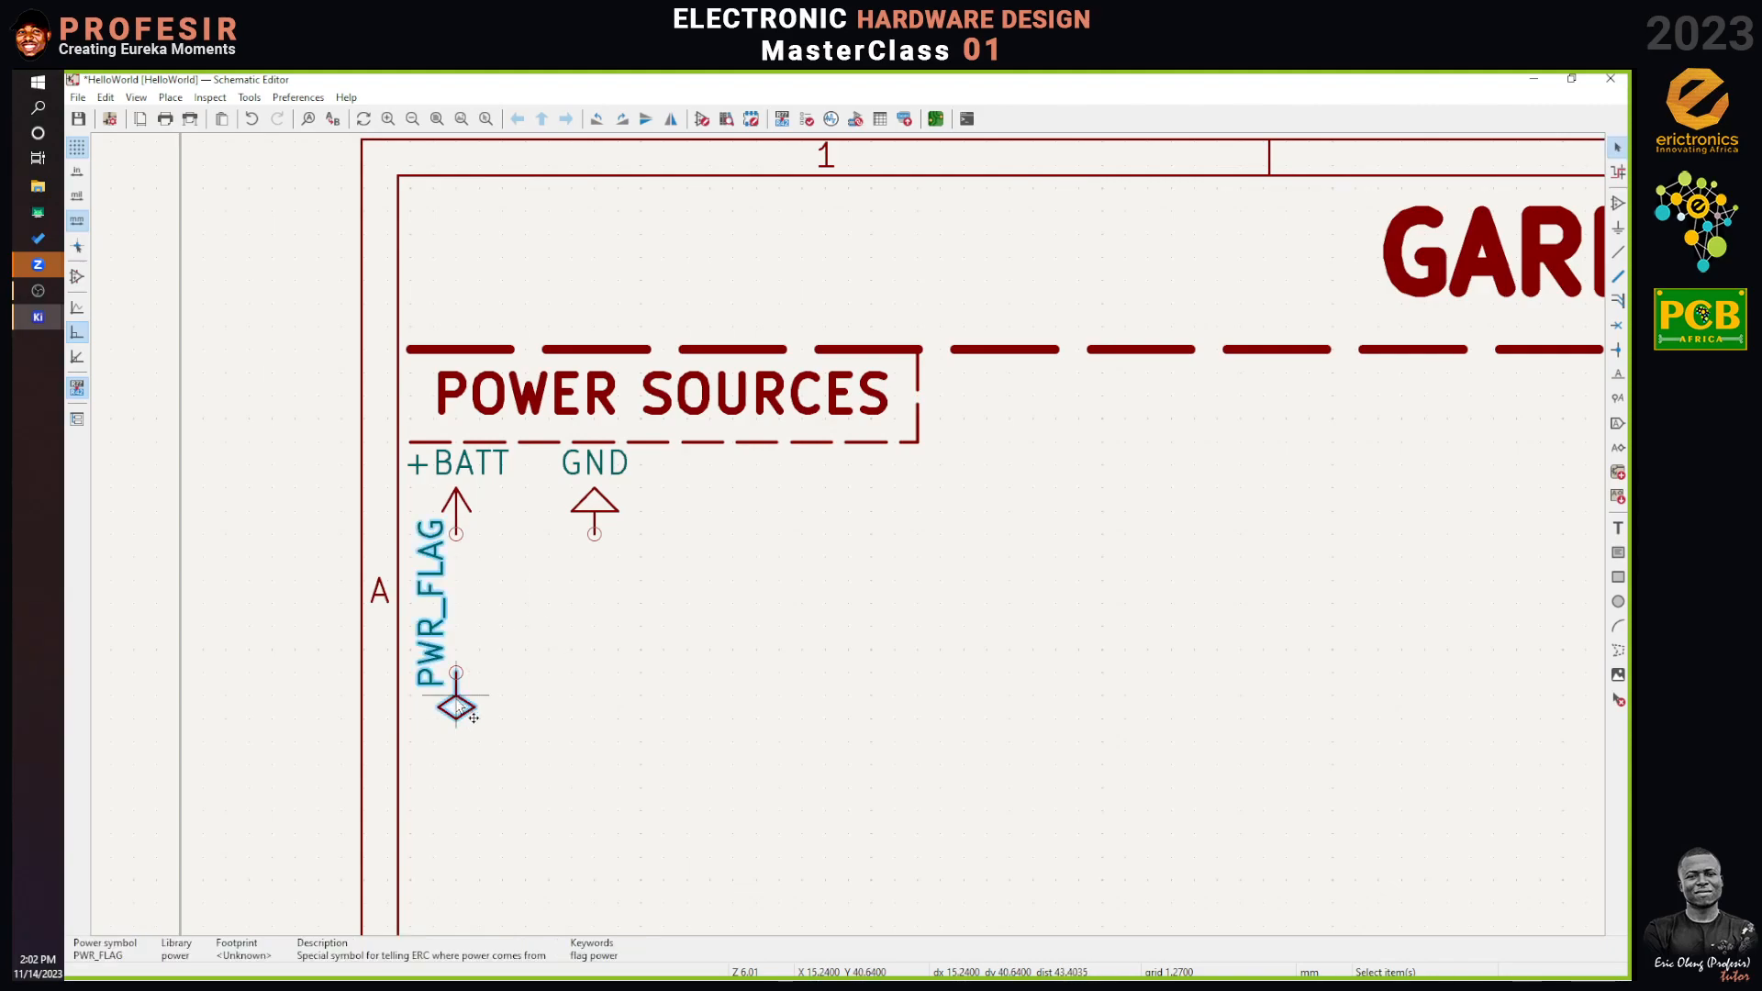
key(m)
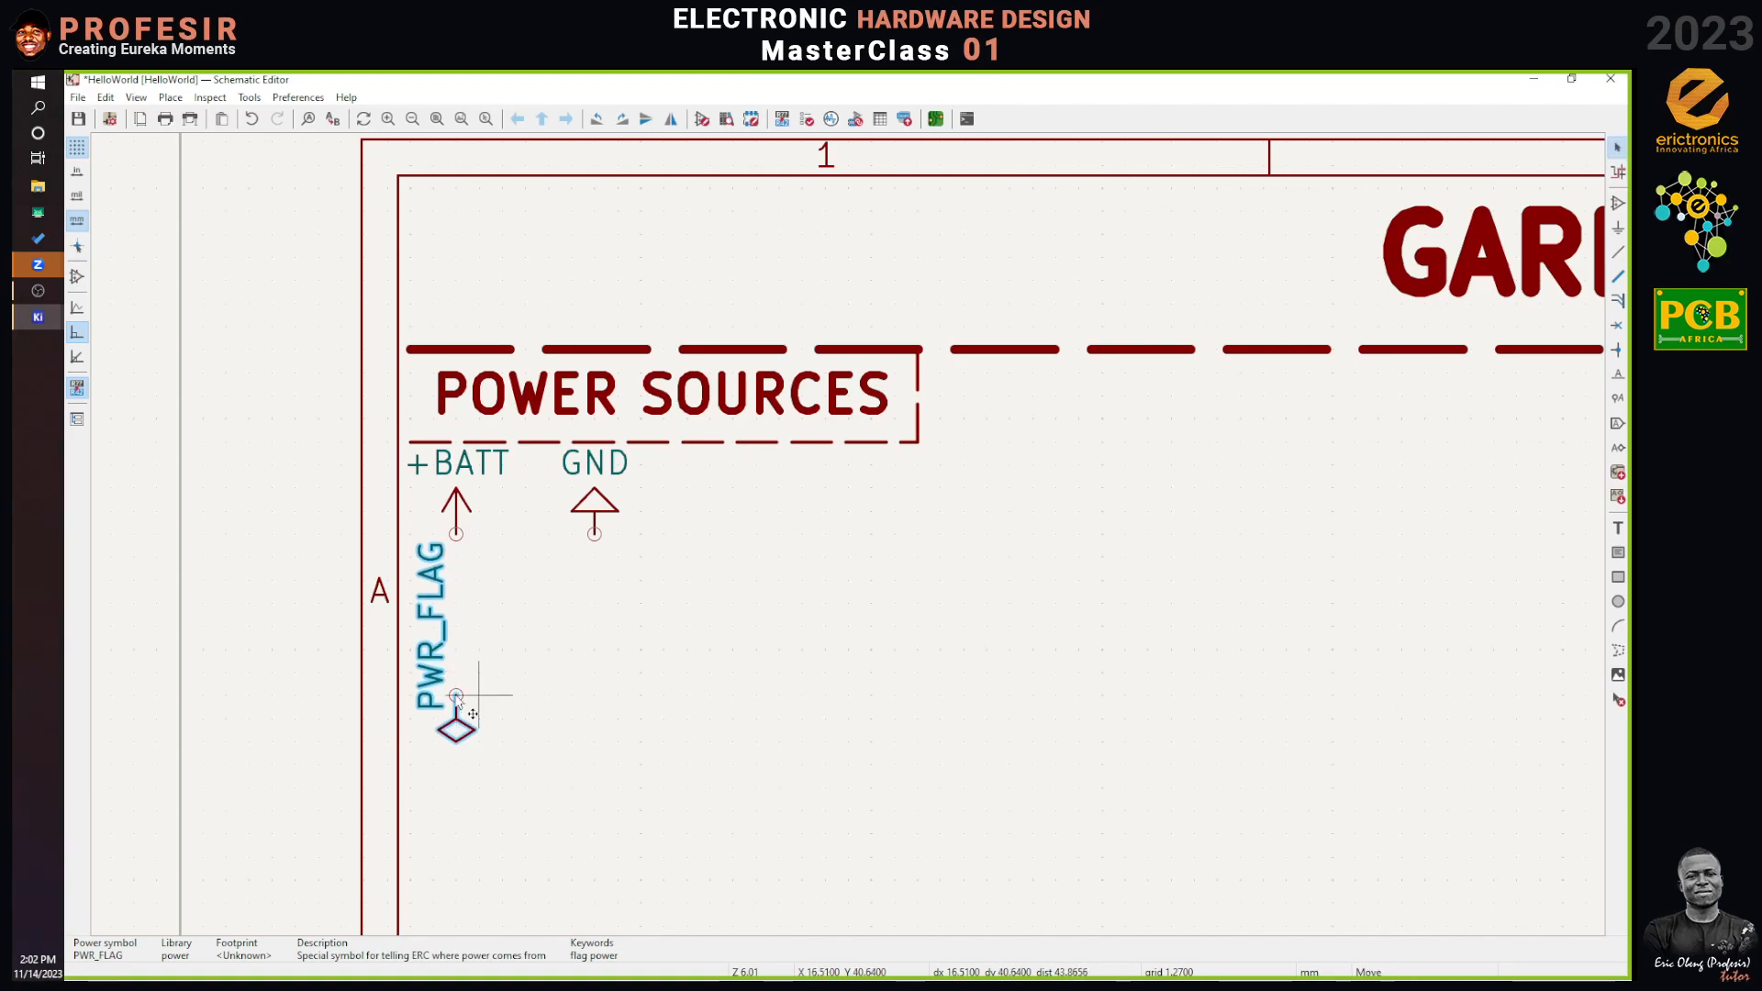
click(456, 720)
click(492, 669)
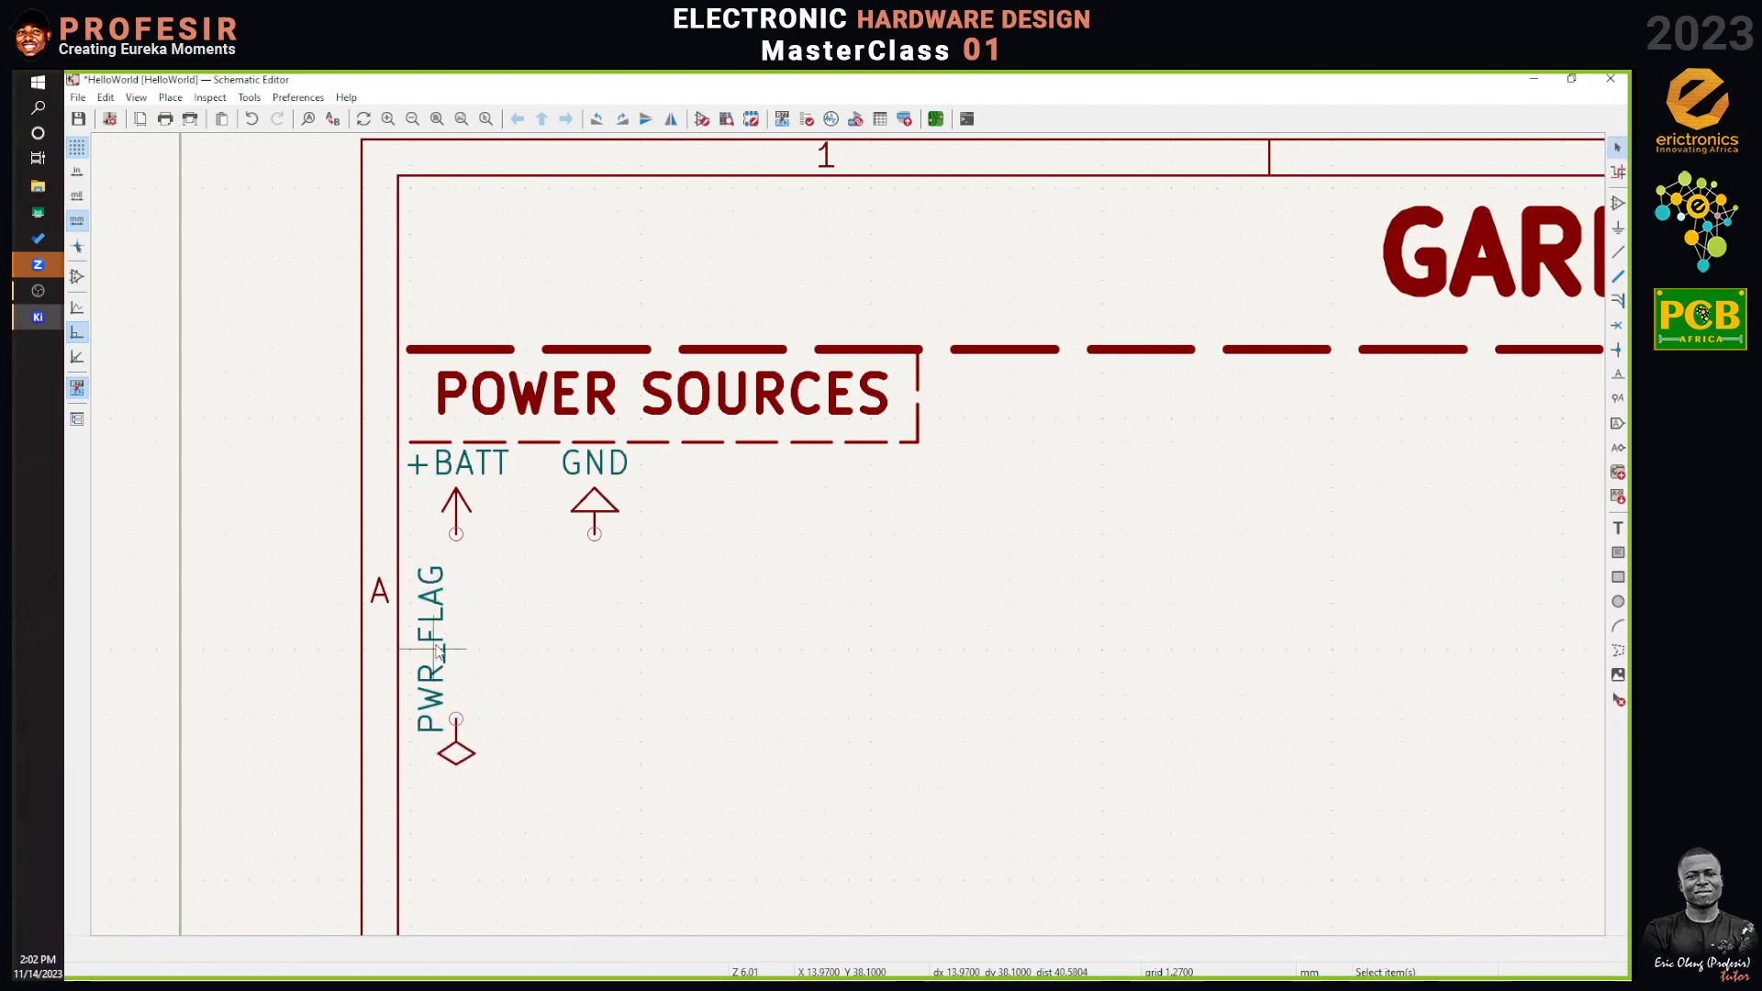
click(430, 651)
key(m)
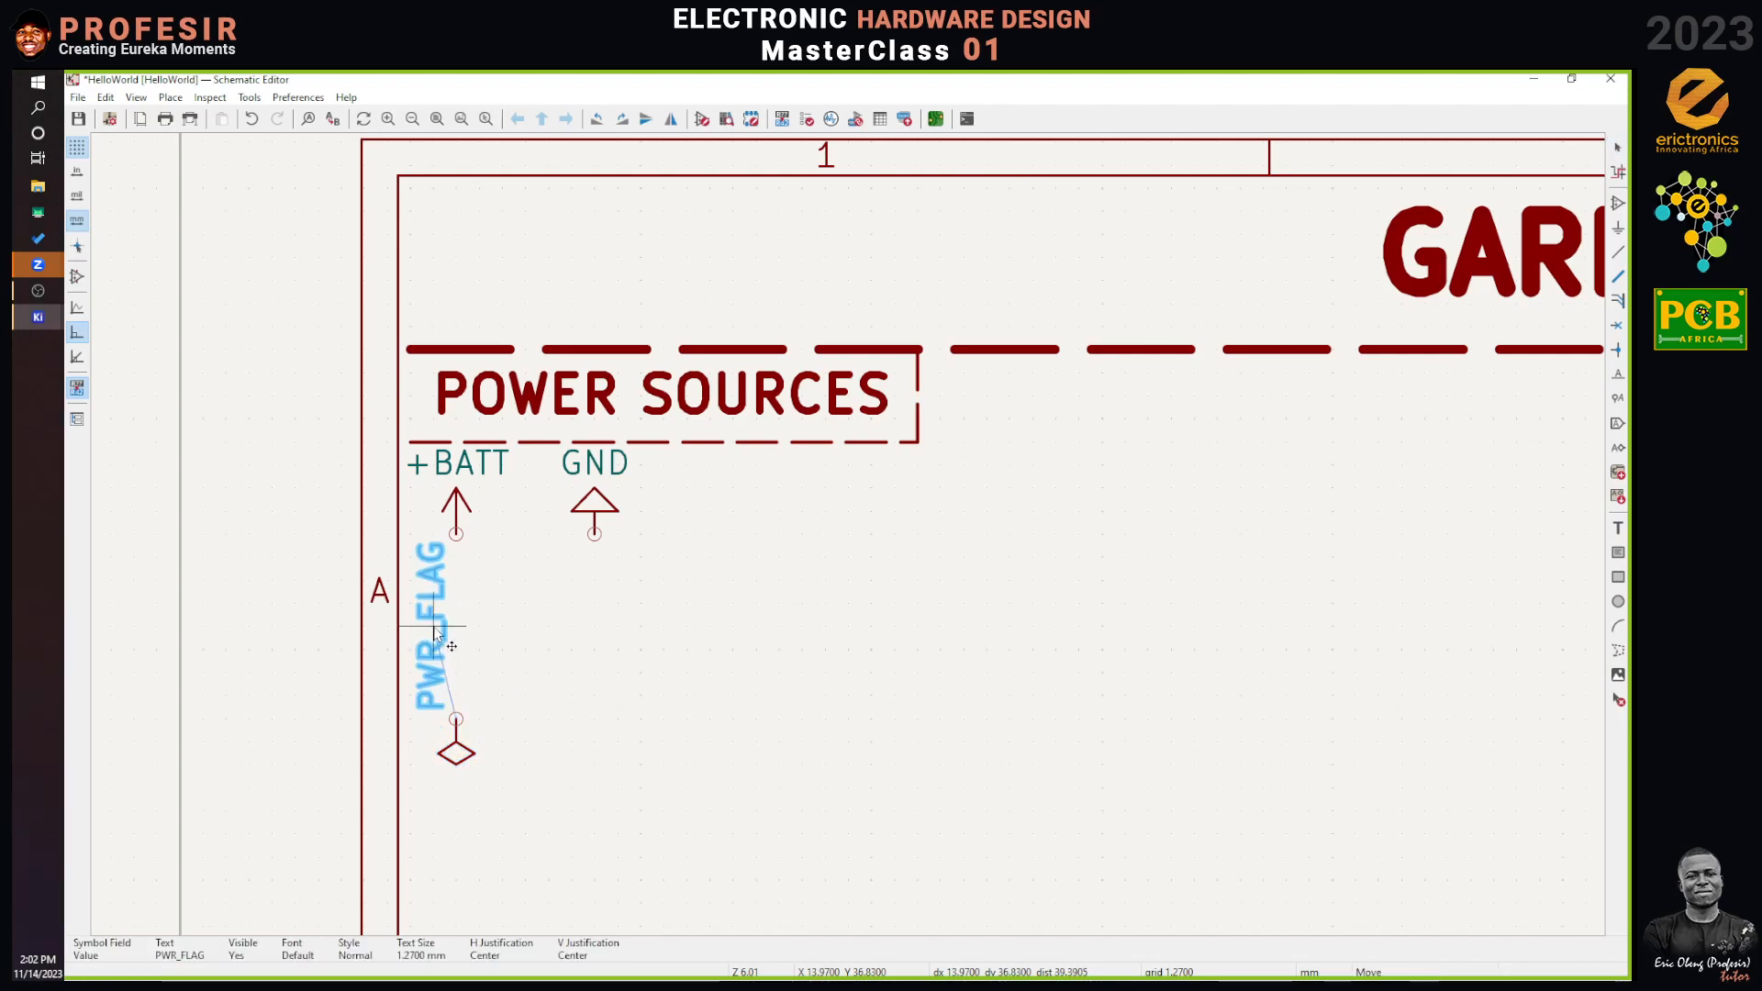
click(434, 627)
click(623, 642)
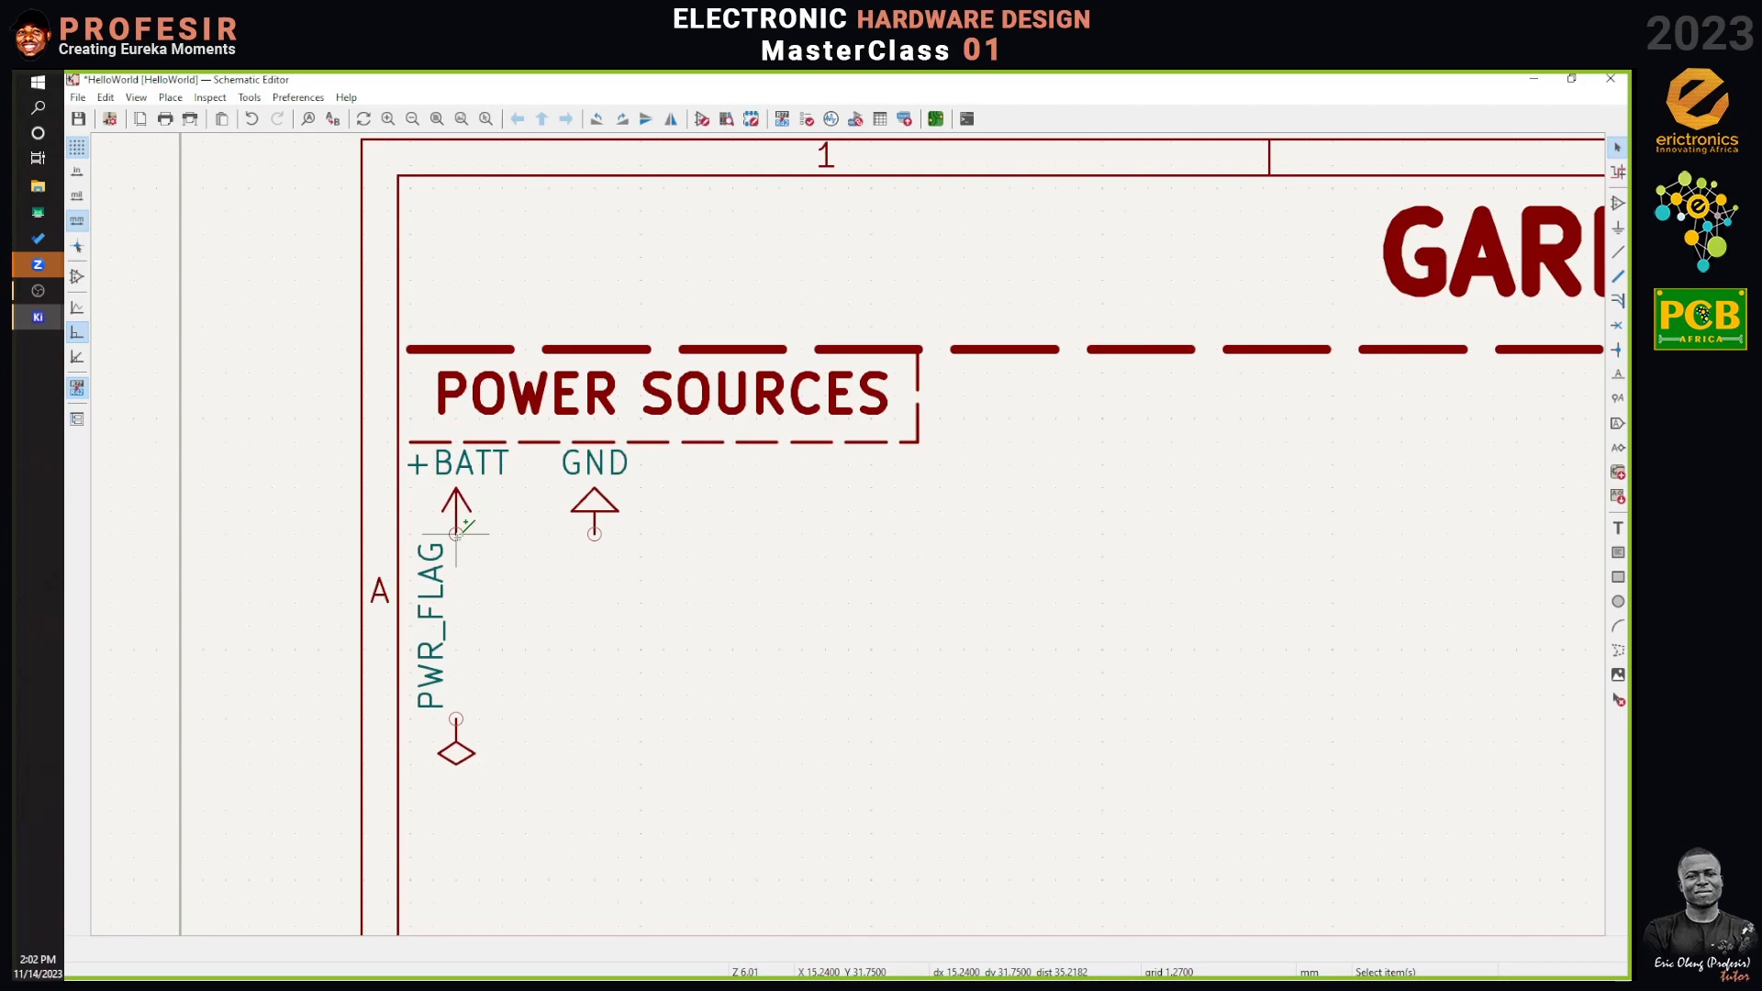
Duplicate the PWR_FLAG symbol and place the copy directly below the GND symbol, level with the first flag.
click(467, 753)
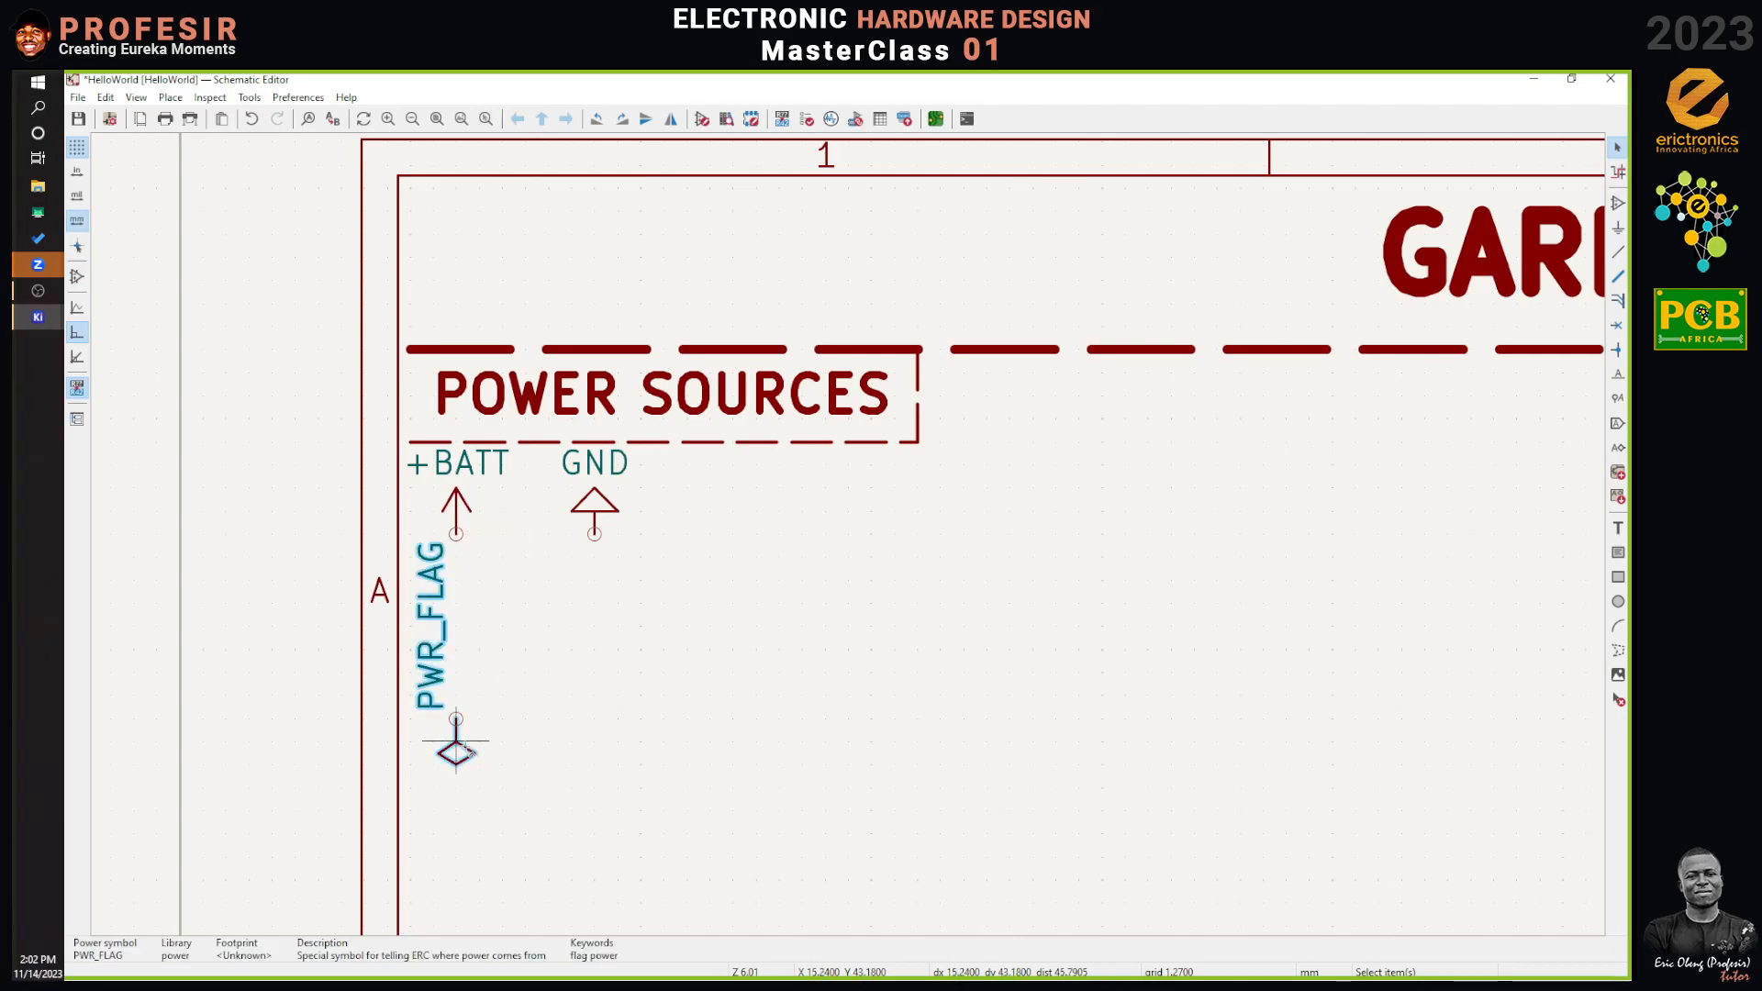
key(ctrl+d)
click(594, 717)
click(632, 558)
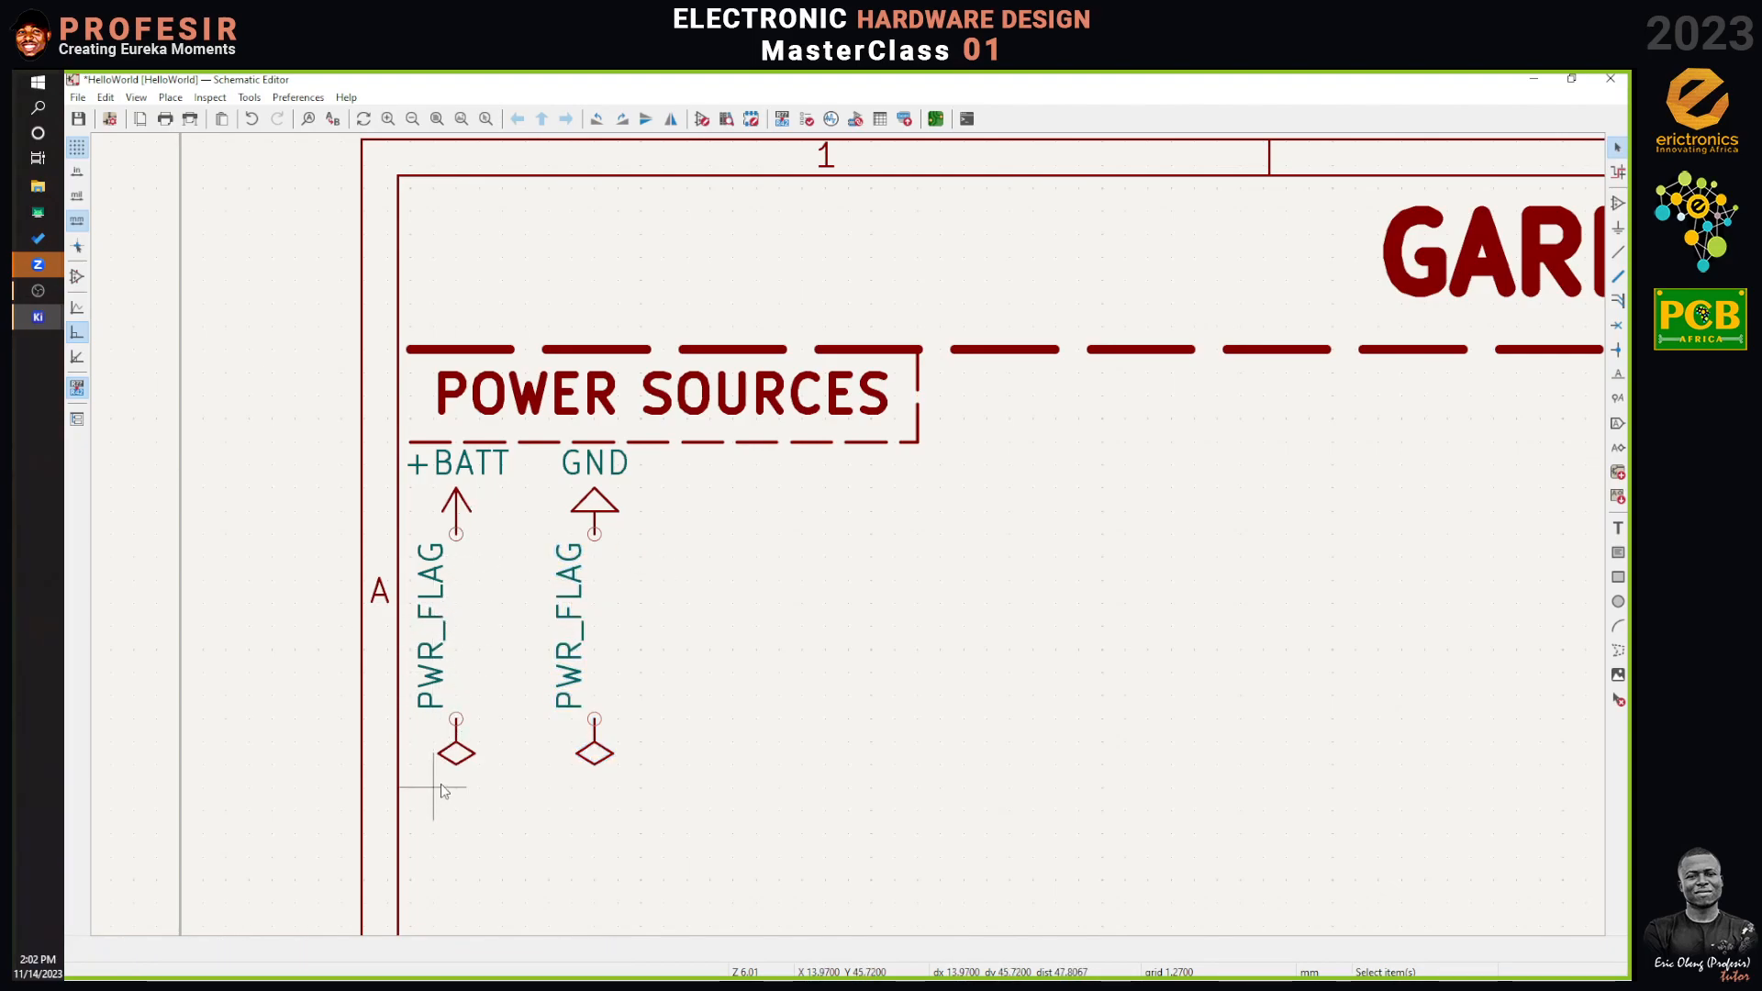
Draw vertical wires connecting the +BATT and GND pins to the PWR_FLAG symbols beneath them.
click(1617, 254)
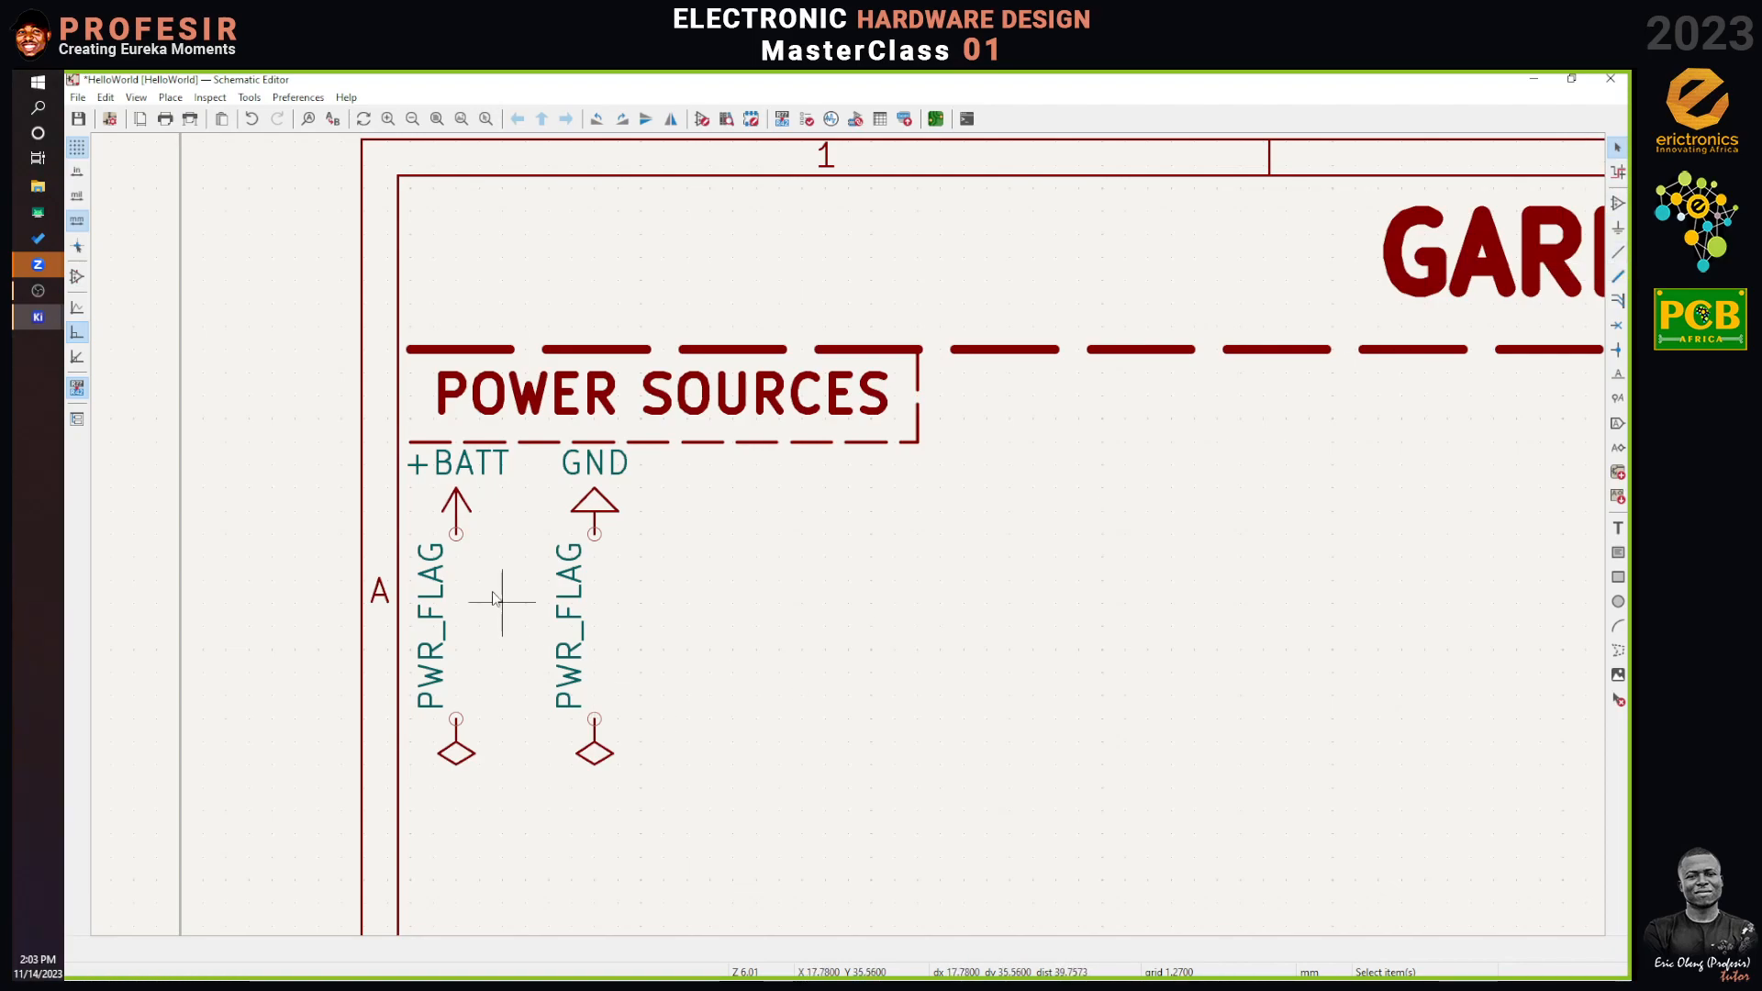
click(456, 540)
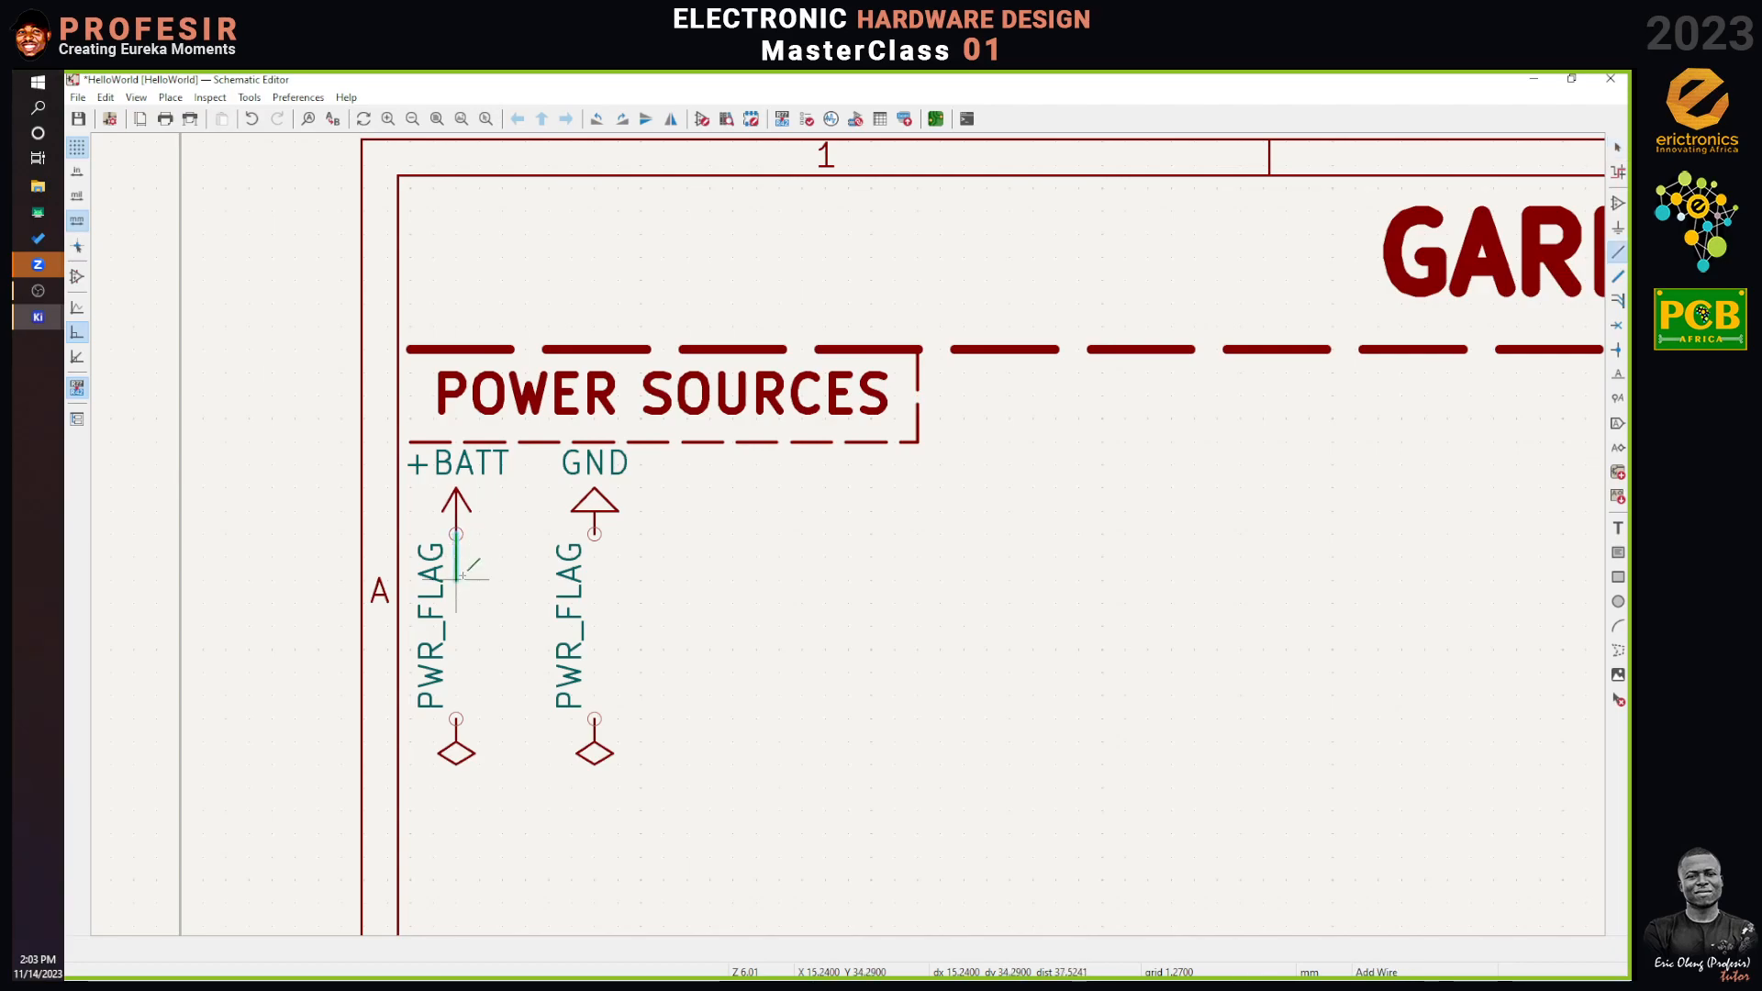
click(456, 719)
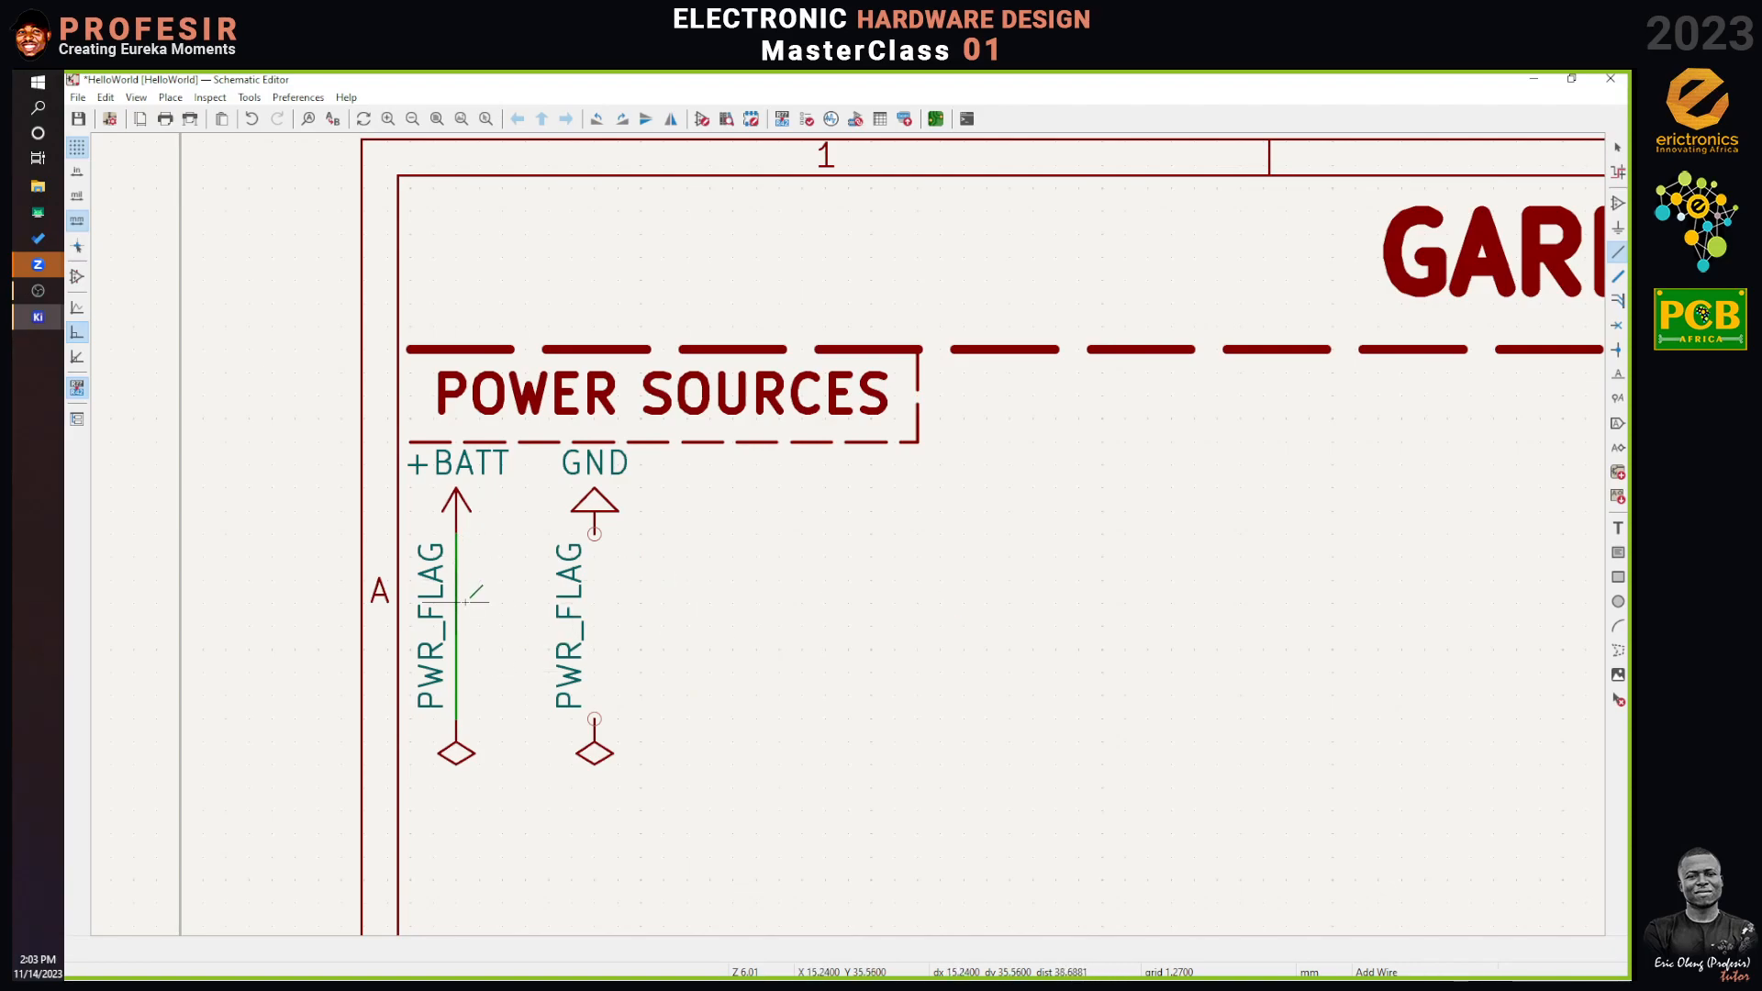
scroll(468, 604, up, 2)
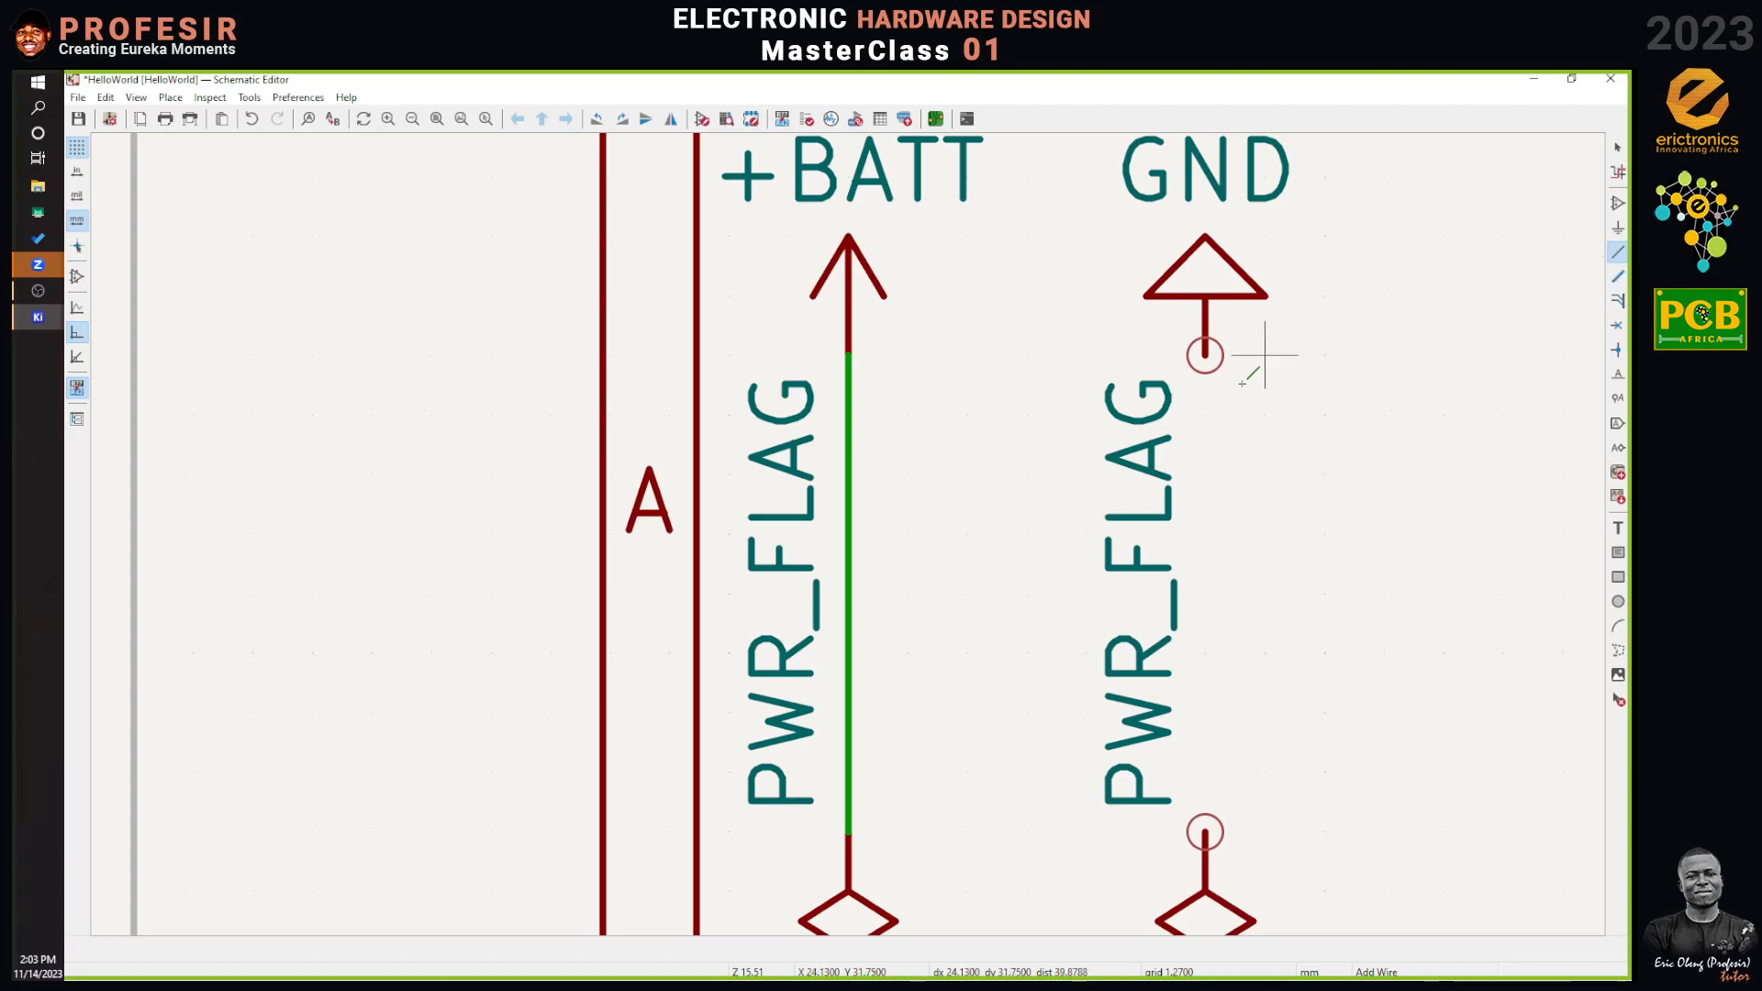
click(1205, 355)
click(1223, 807)
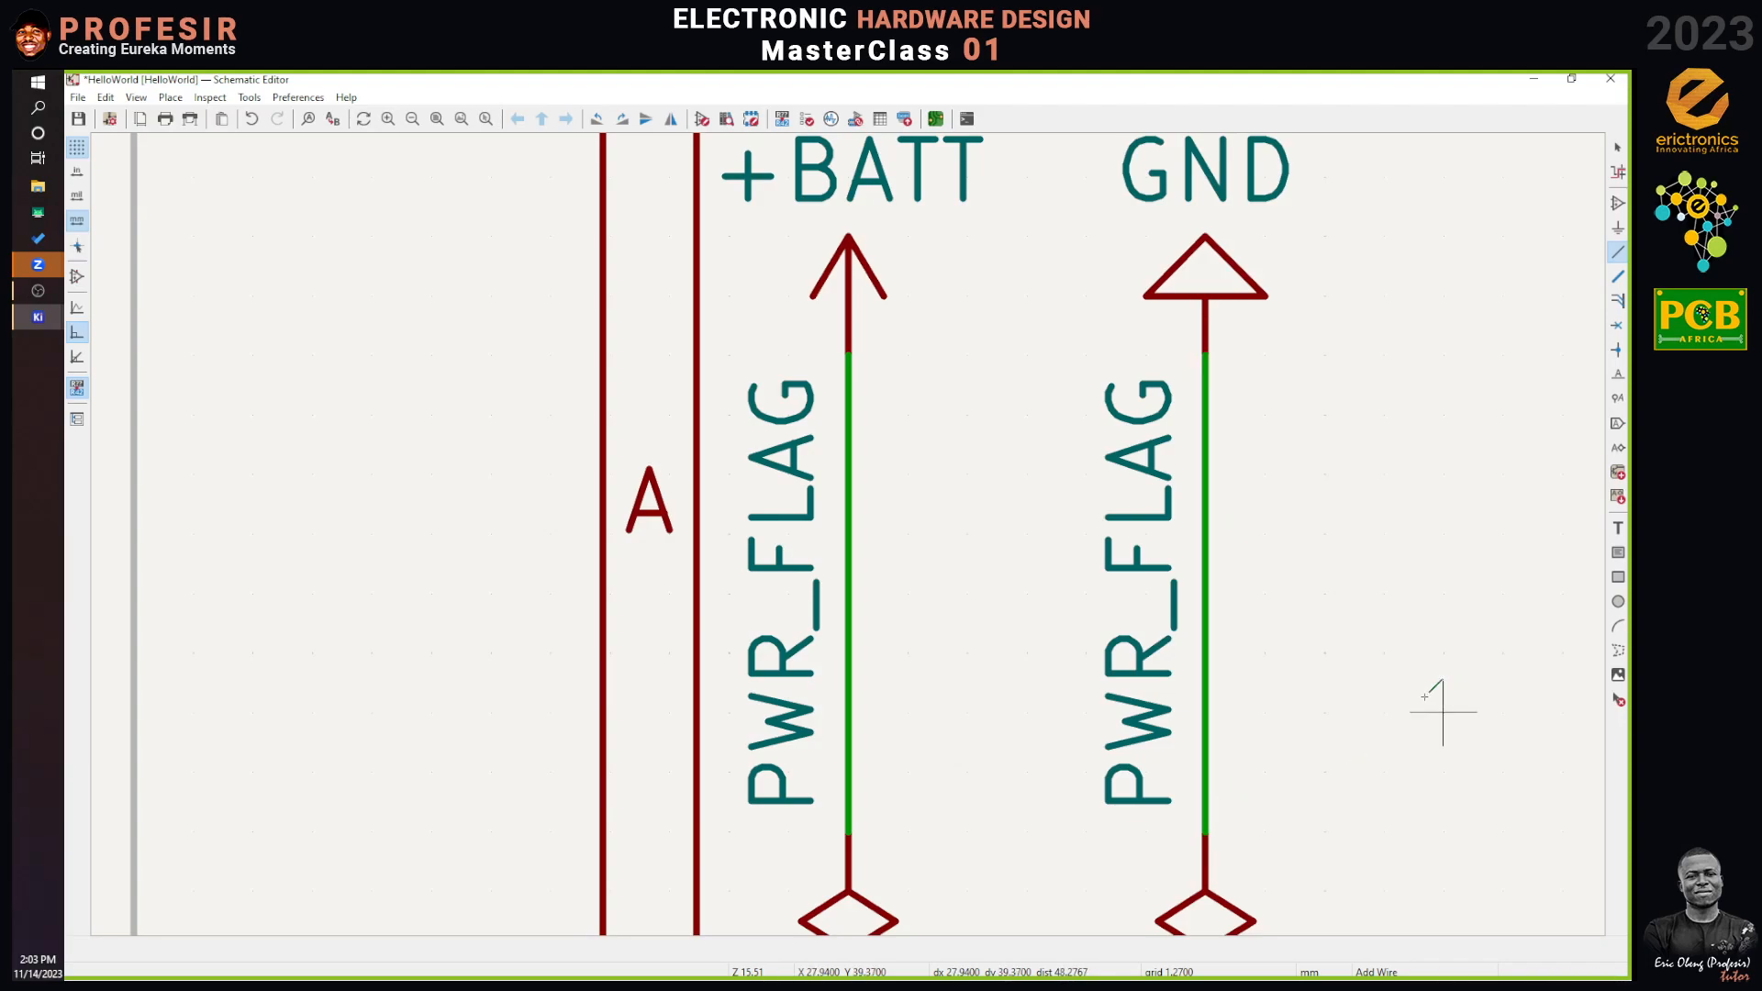
Examine the wired +BATT and GND symbols, their PWR_FLAG symbols and the POWER SOURCES heading above them.
scroll(1325, 826, down, 2)
scroll(847, 533, down, 2)
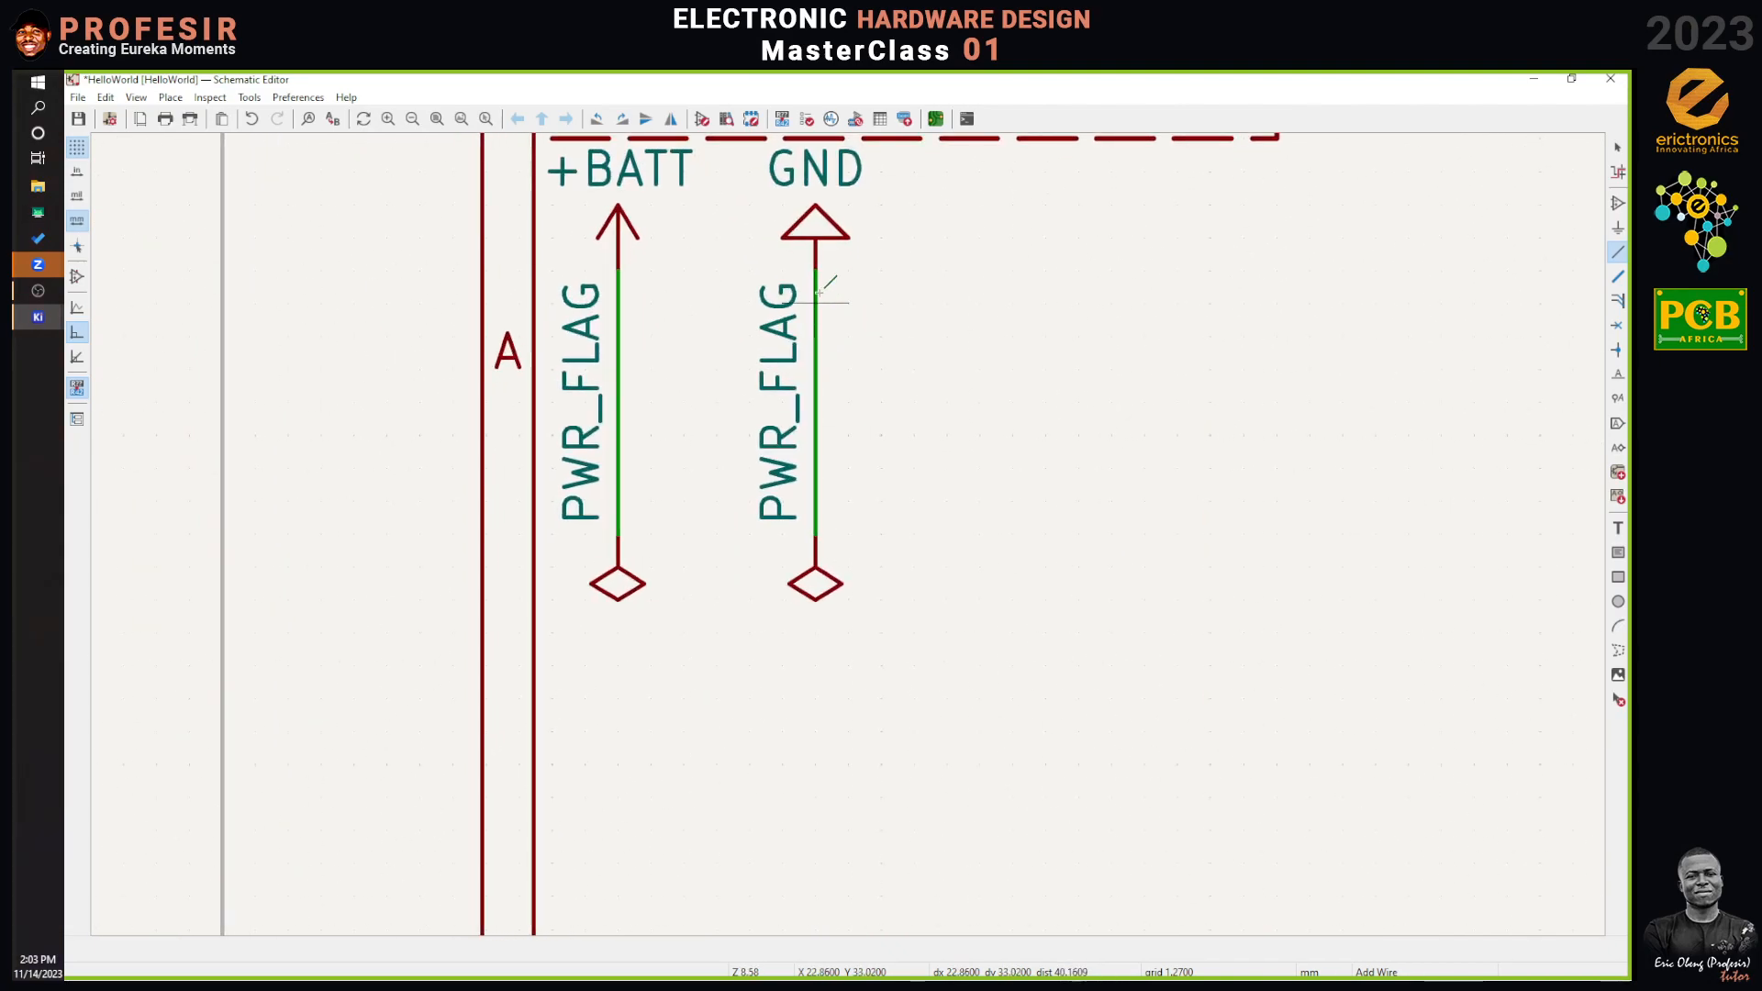
scroll(826, 464, up, 1)
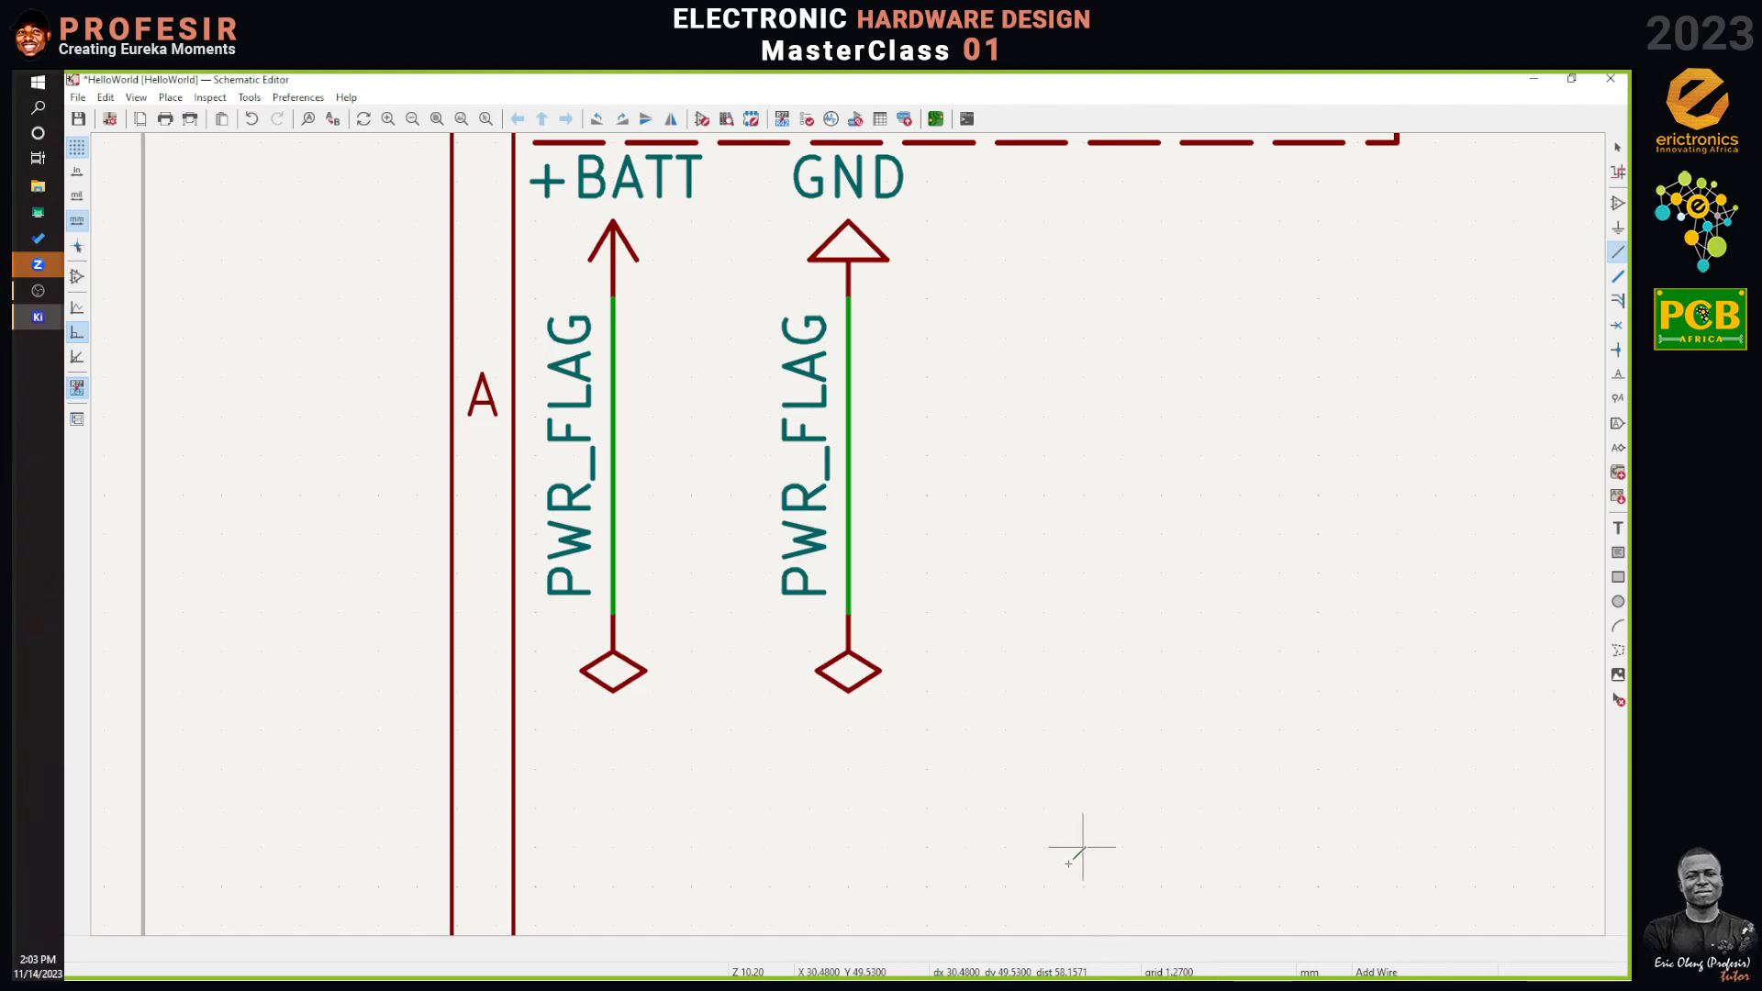
scroll(896, 640, down, 3)
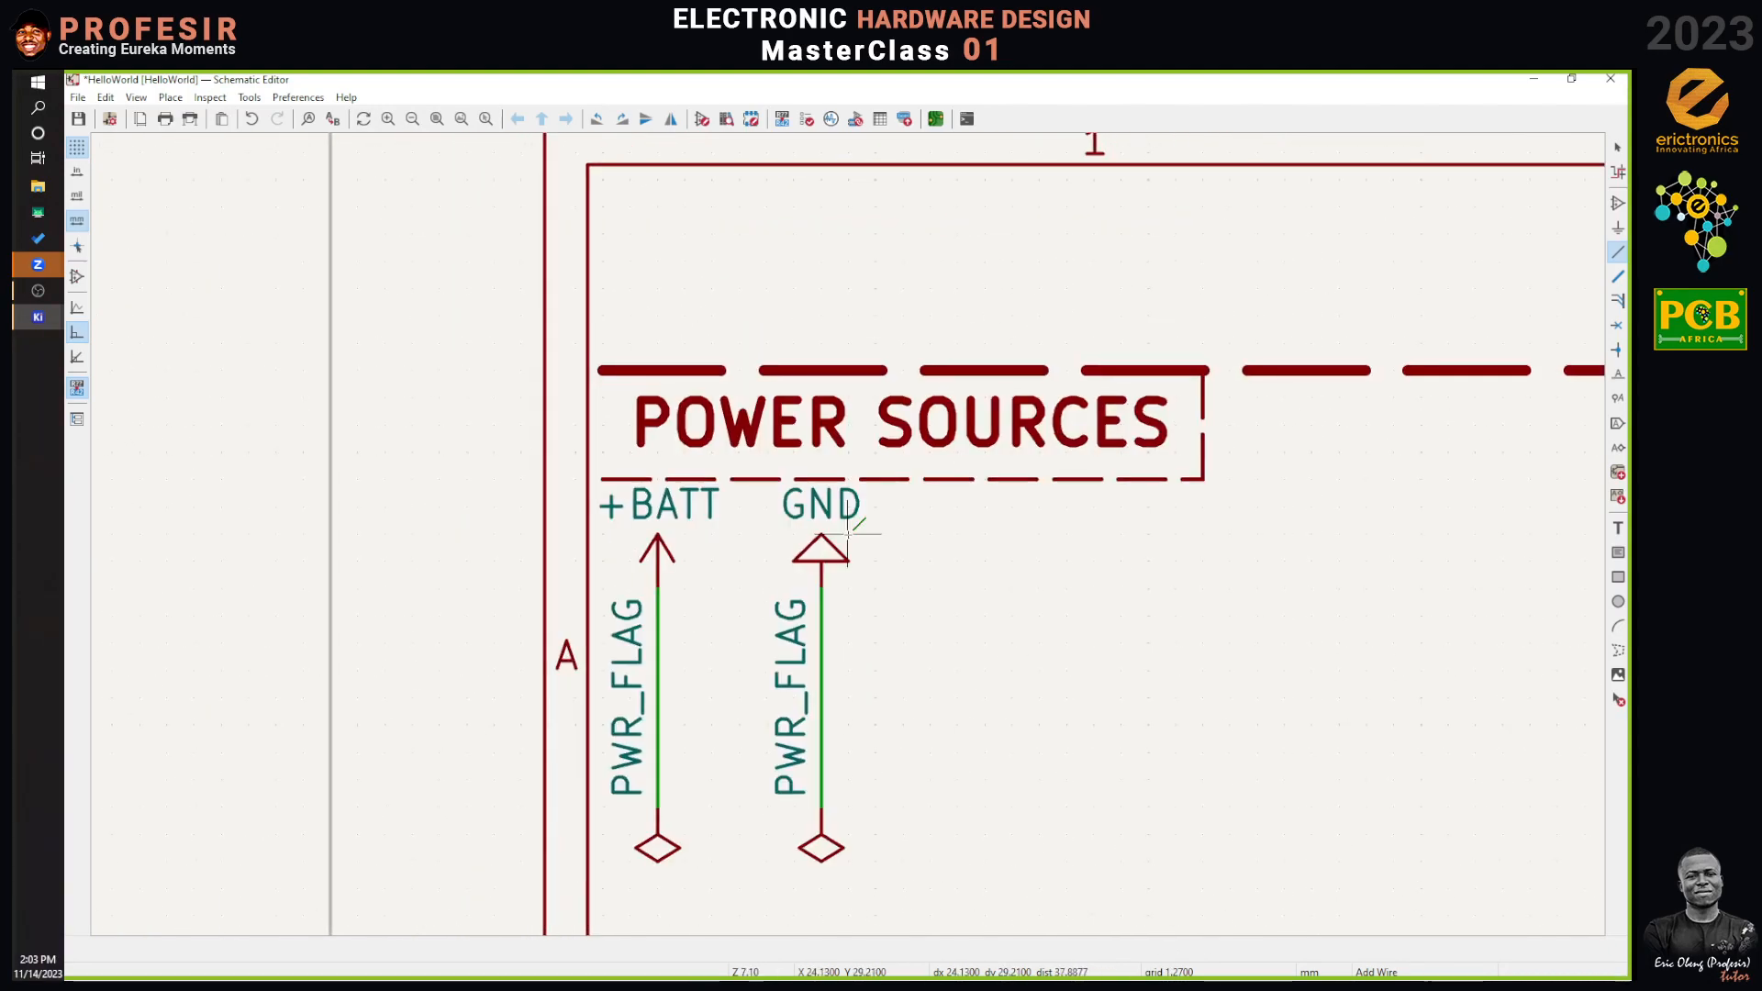
scroll(848, 532, up, 1)
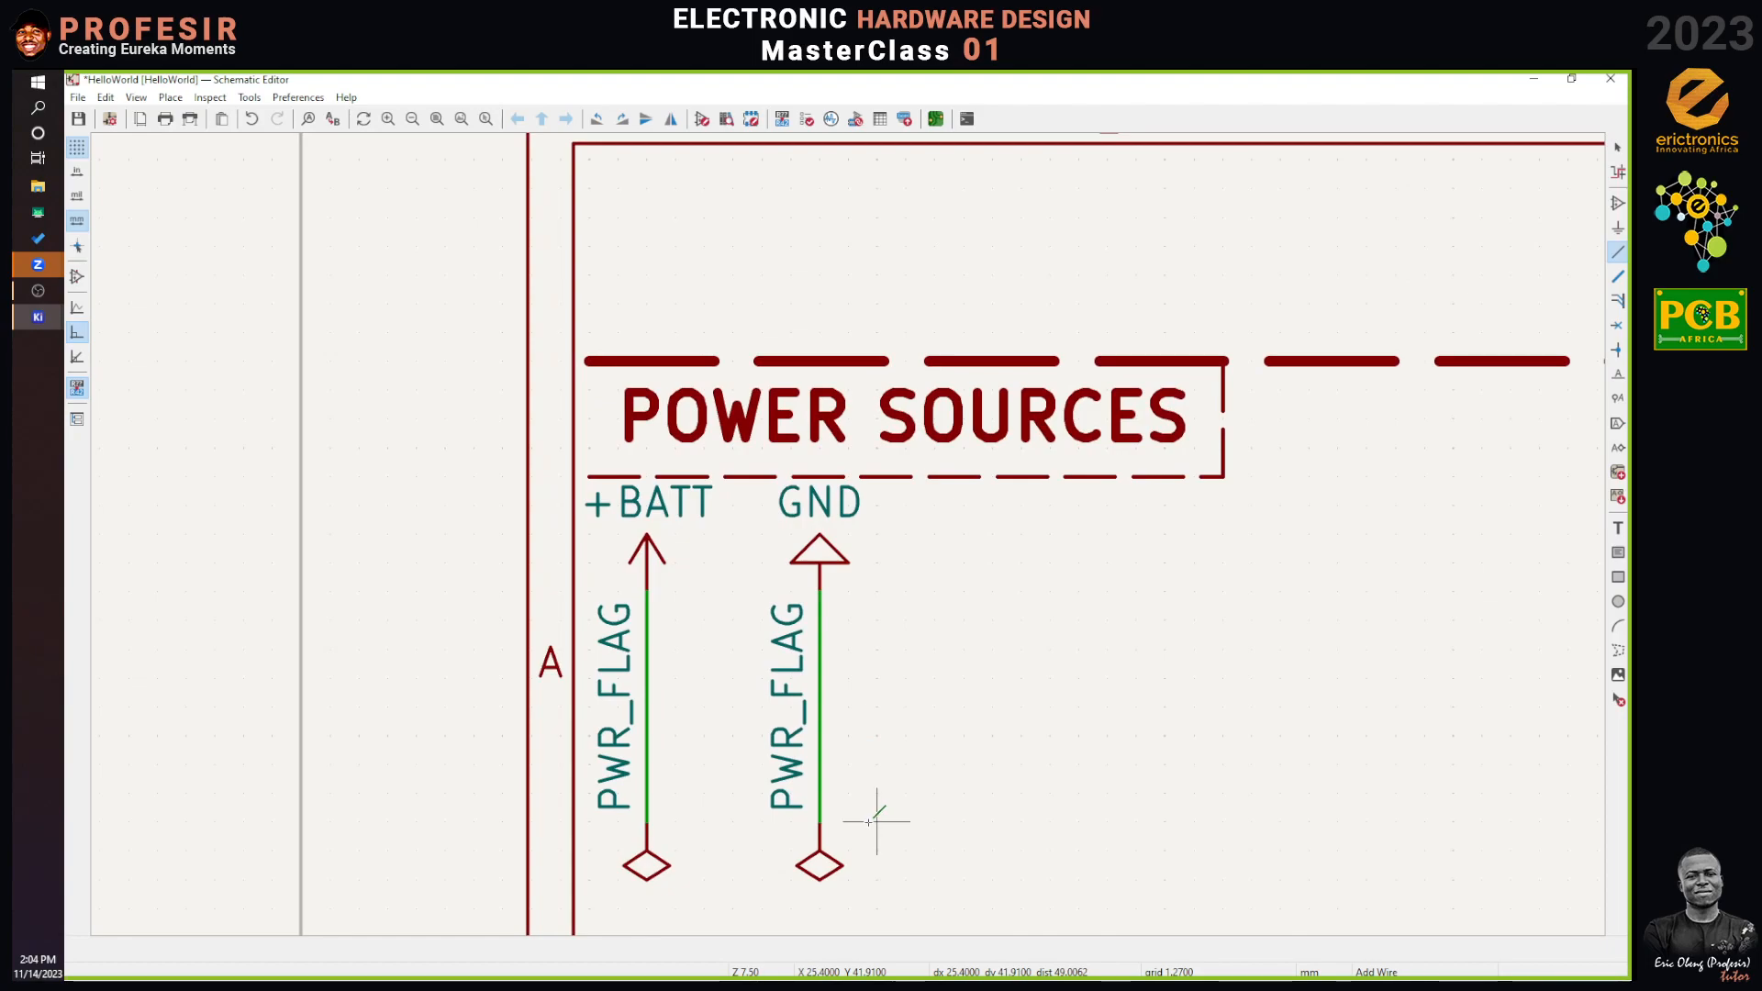
scroll(867, 822, down, 1)
scroll(848, 532, up, 1)
scroll(874, 255, down, 1)
scroll(848, 561, up, 1)
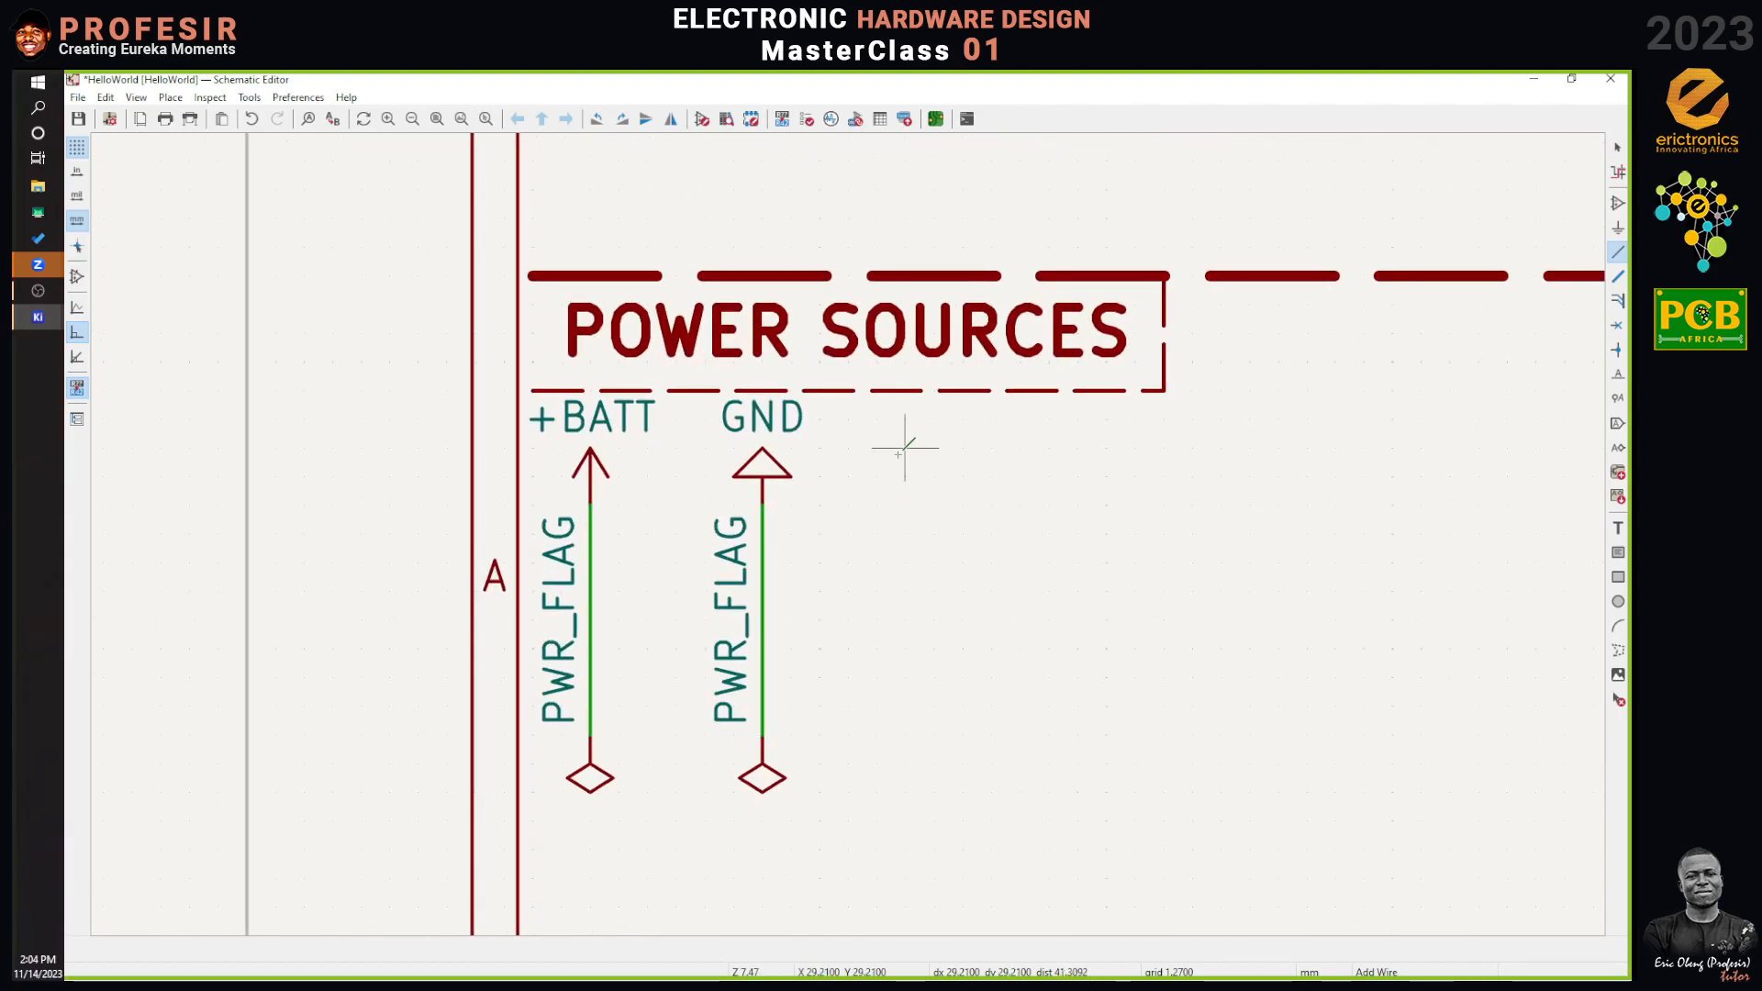
Change the POWER SOURCES heading to POWER SRC and move the dashed box's right edge in to fit the shorter text.
click(1617, 147)
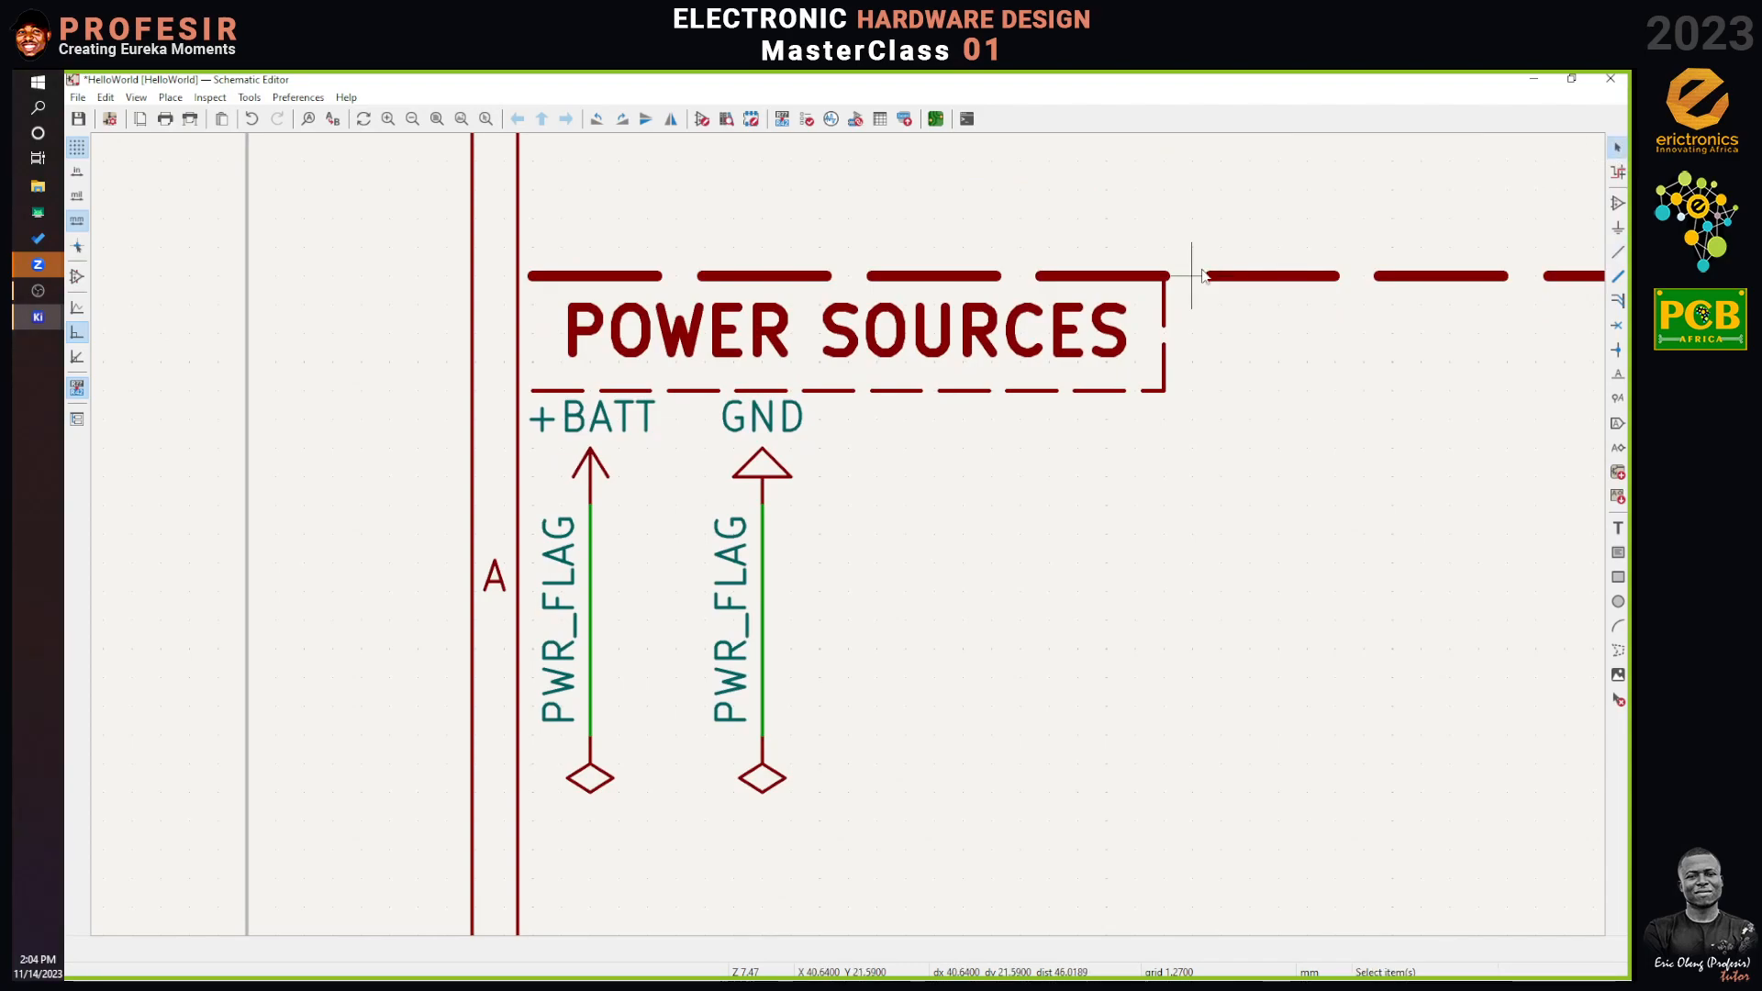
click(1042, 346)
double_click(1018, 345)
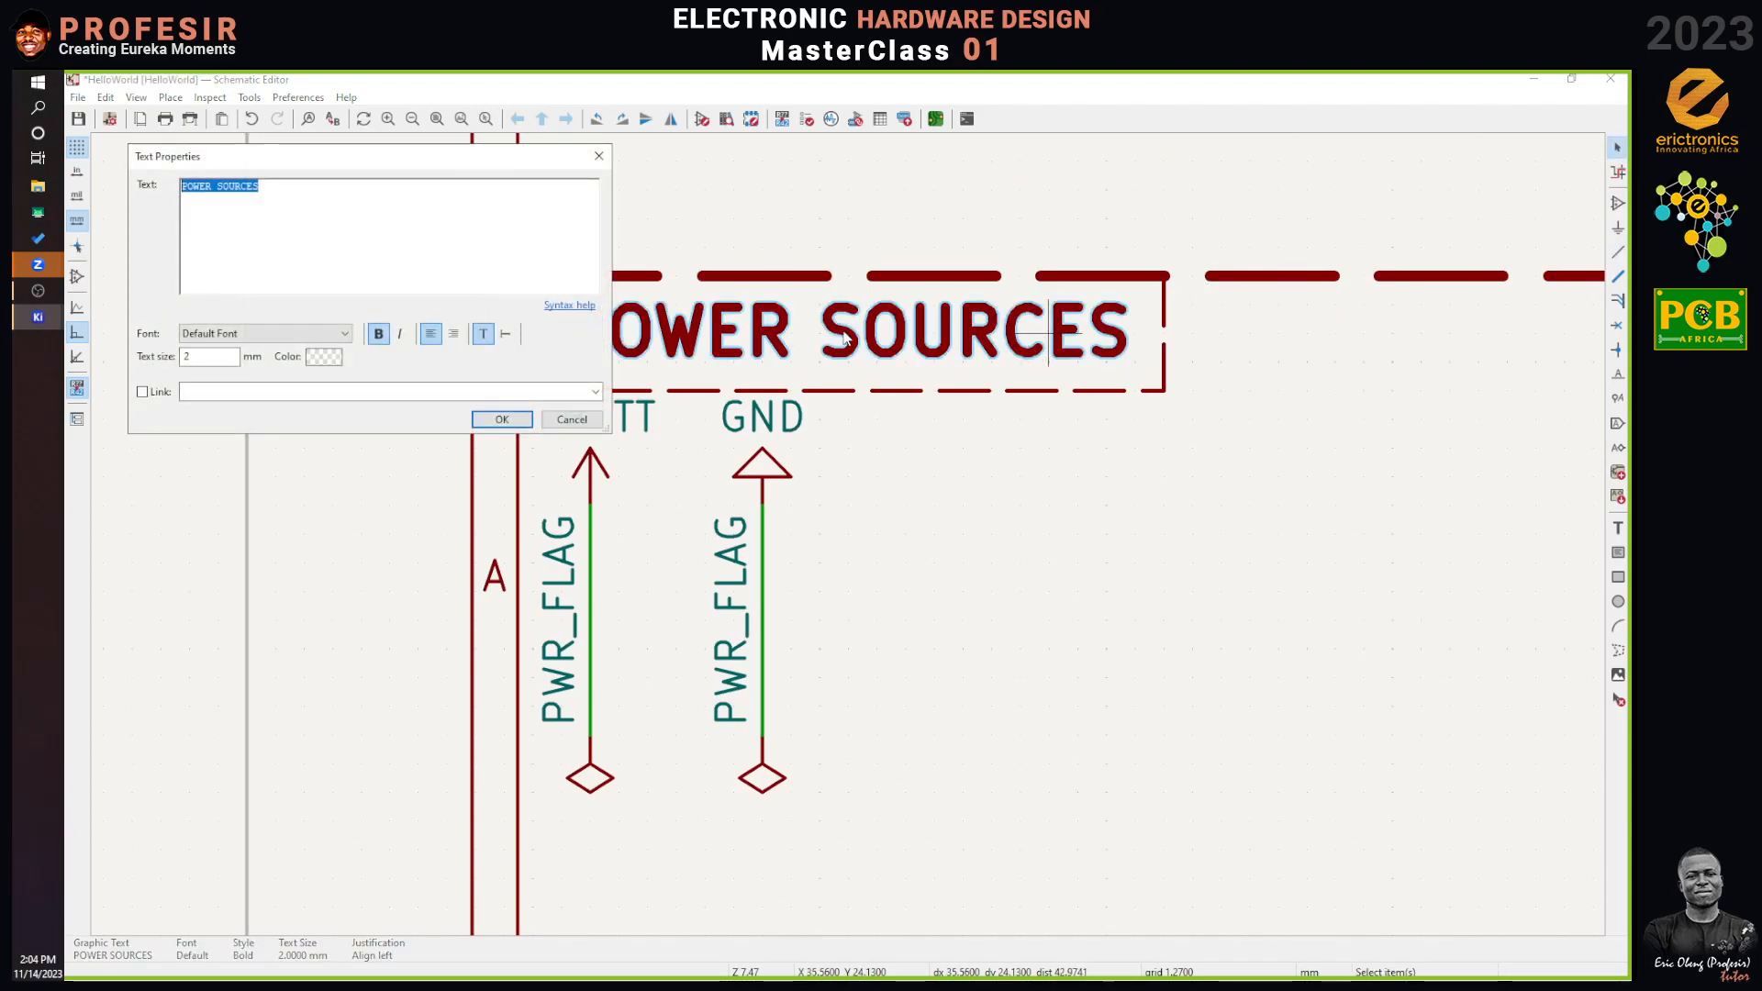
click(425, 194)
key(BackSpace)
key(BackSpace)
key(BackSpace)
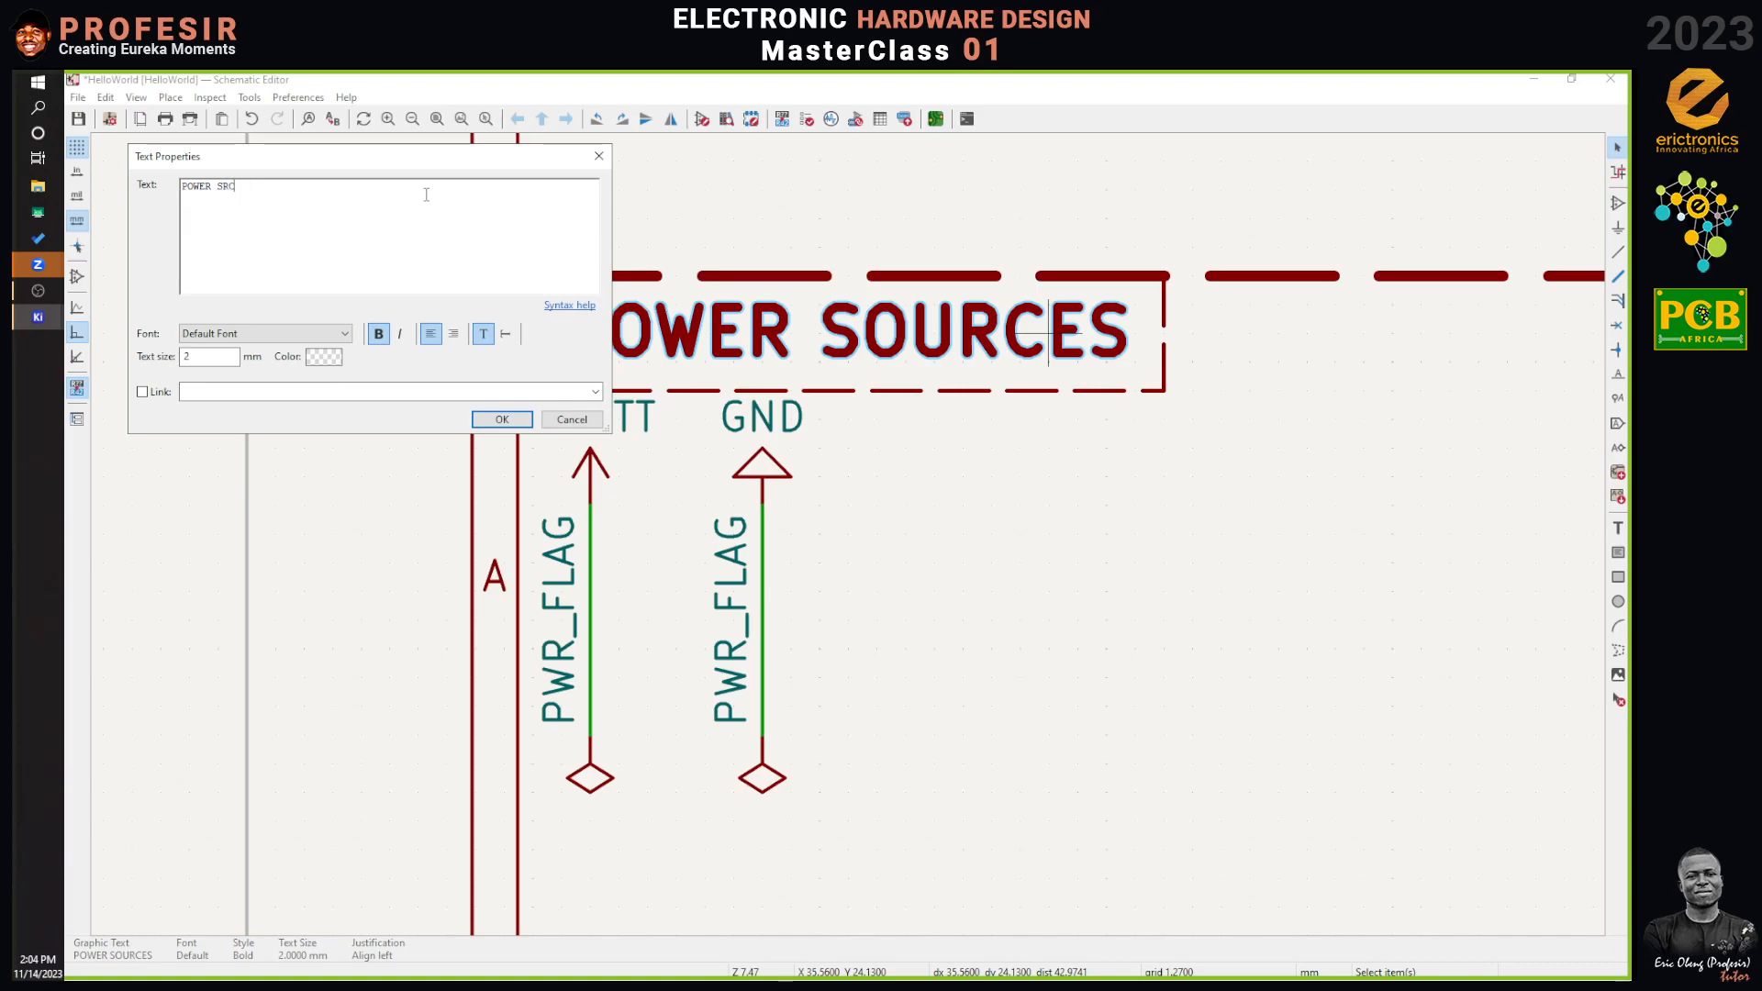
text(RC)
click(502, 419)
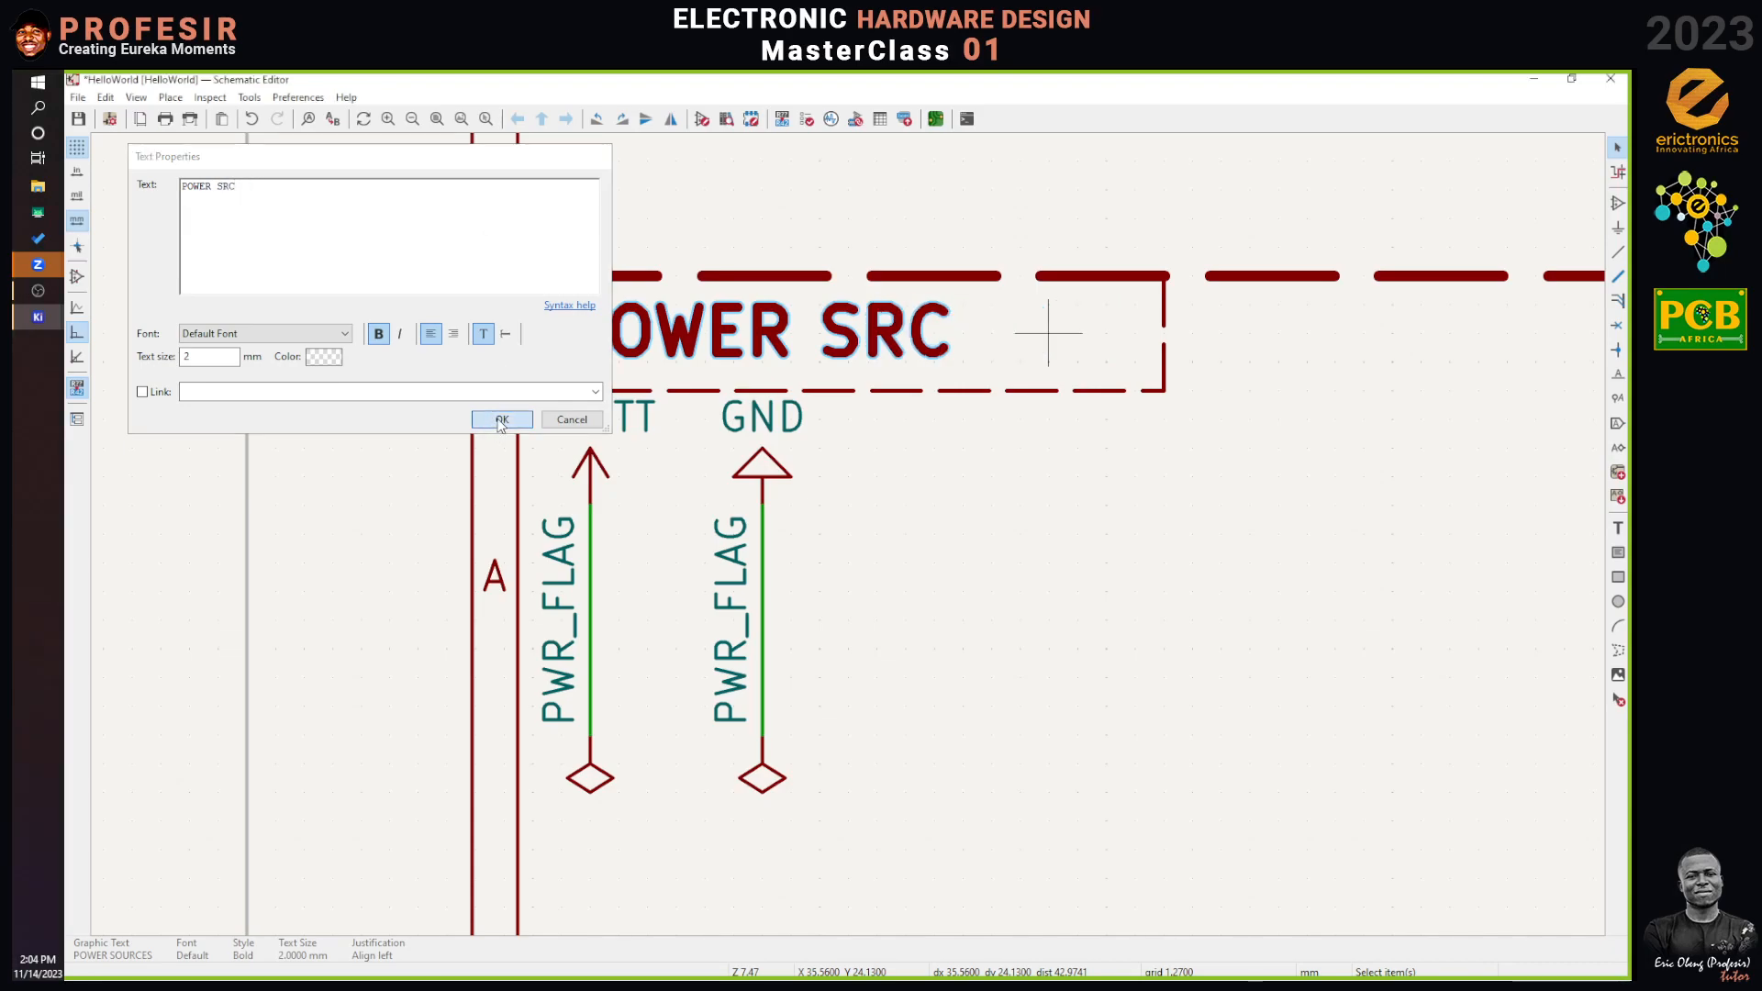
click(1168, 353)
drag(1170, 345, 993, 293)
Move the +BATT and GND symbols with their flags and wires about three grid steps right and one down, centring them under POWER SRC.
drag(815, 858, 476, 409)
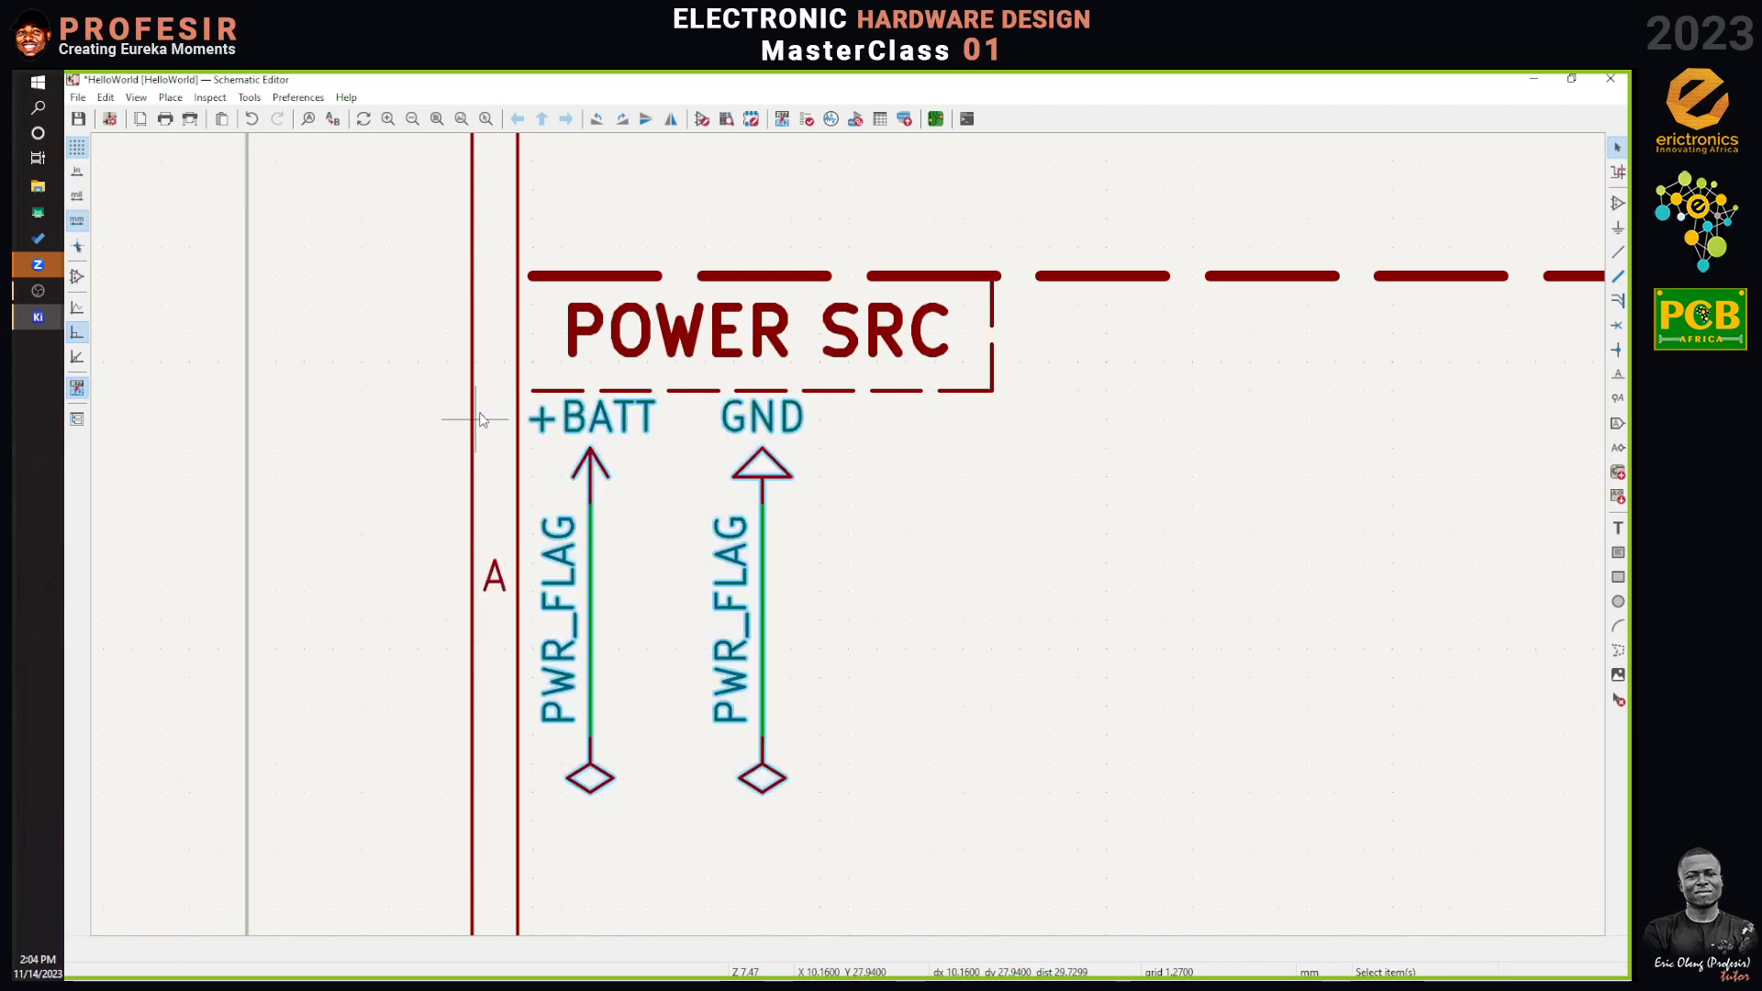
key(m)
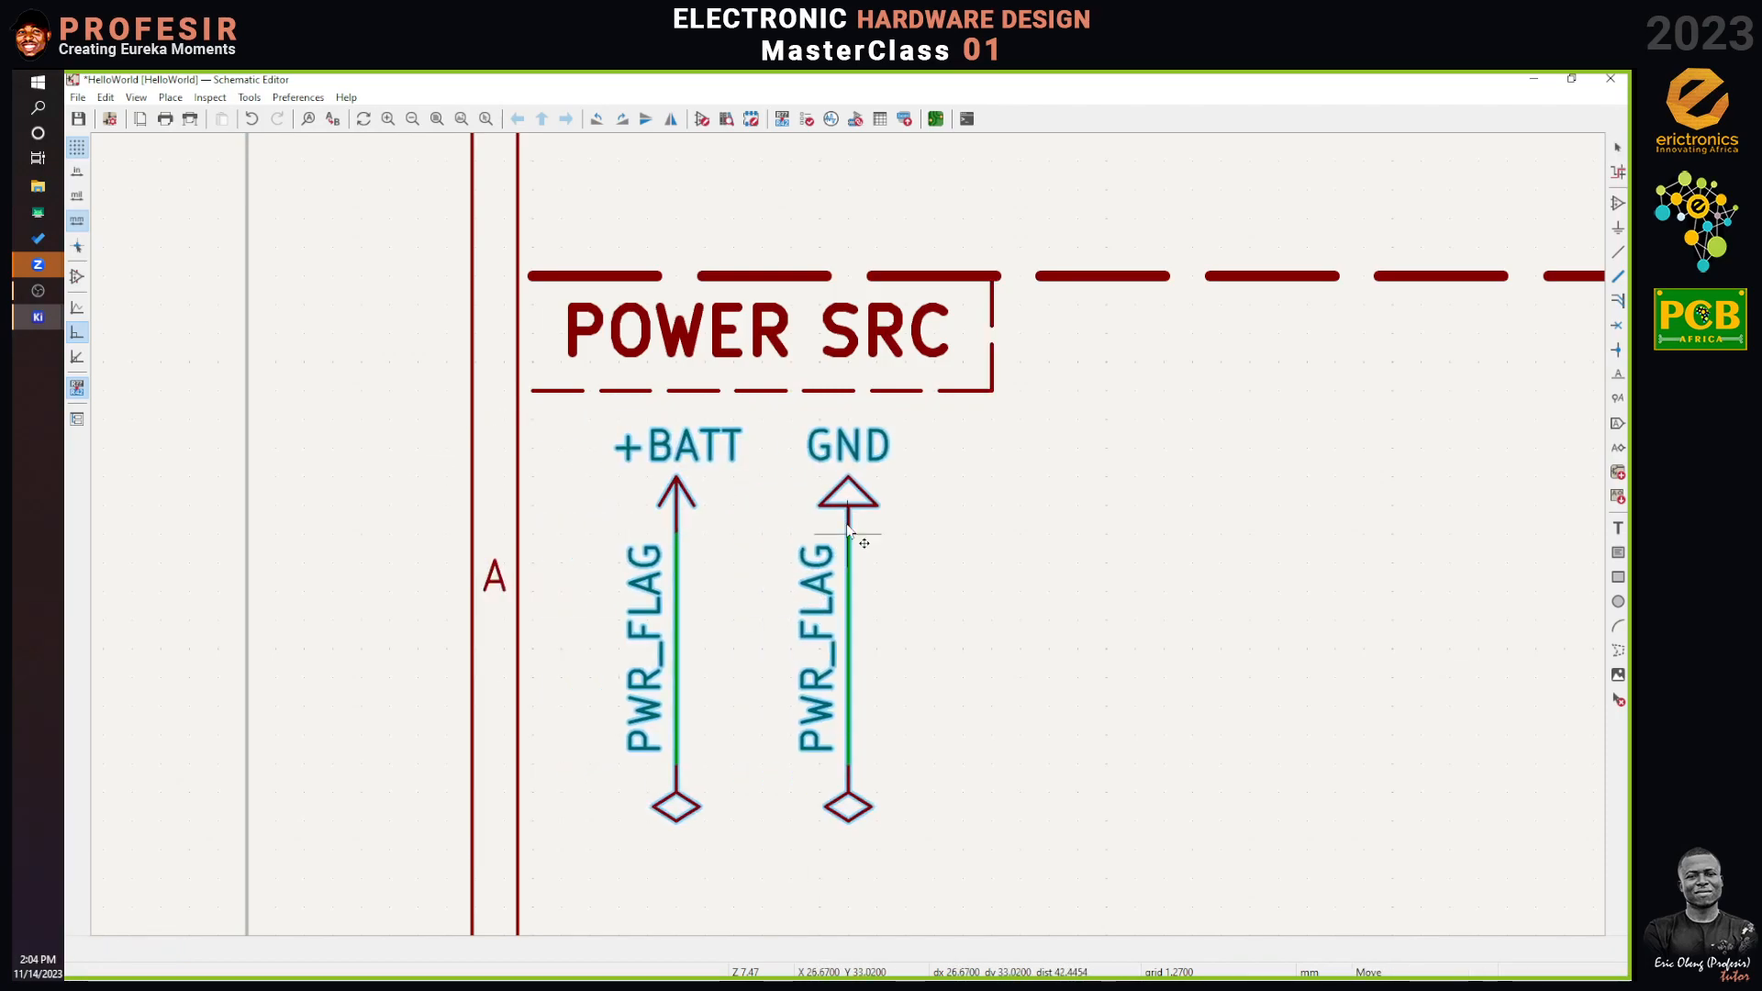
click(867, 544)
scroll(831, 569, down, 3)
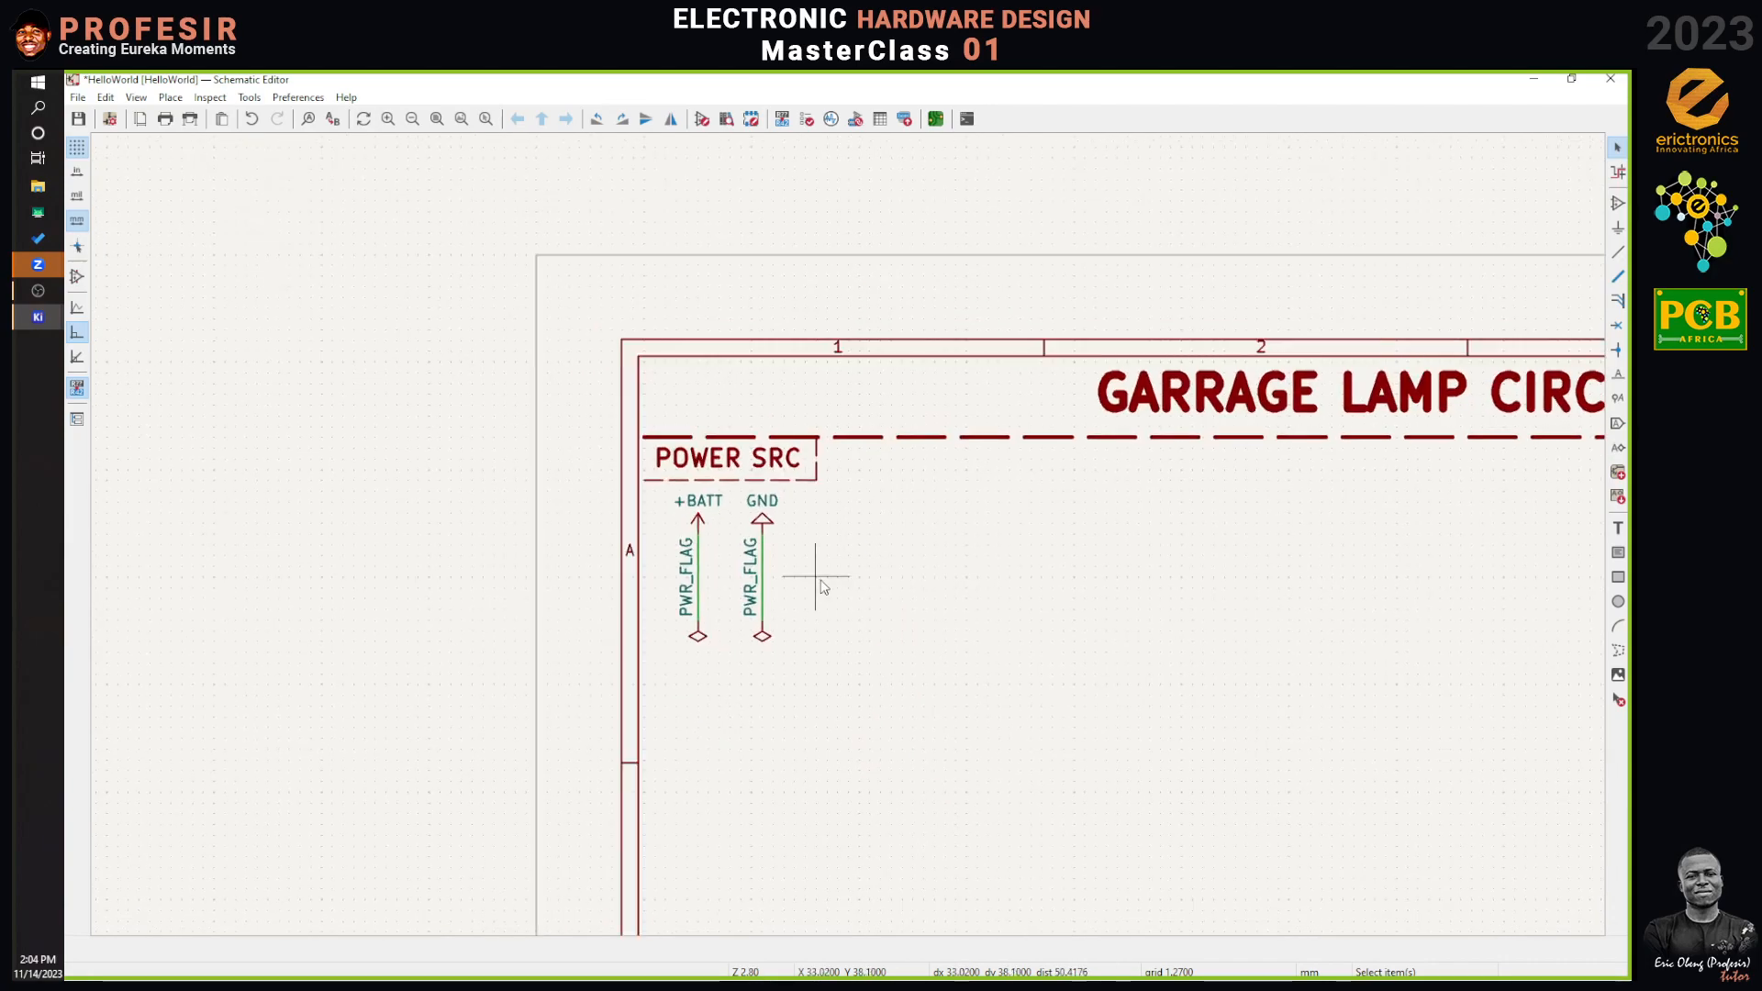
scroll(842, 547, up, 2)
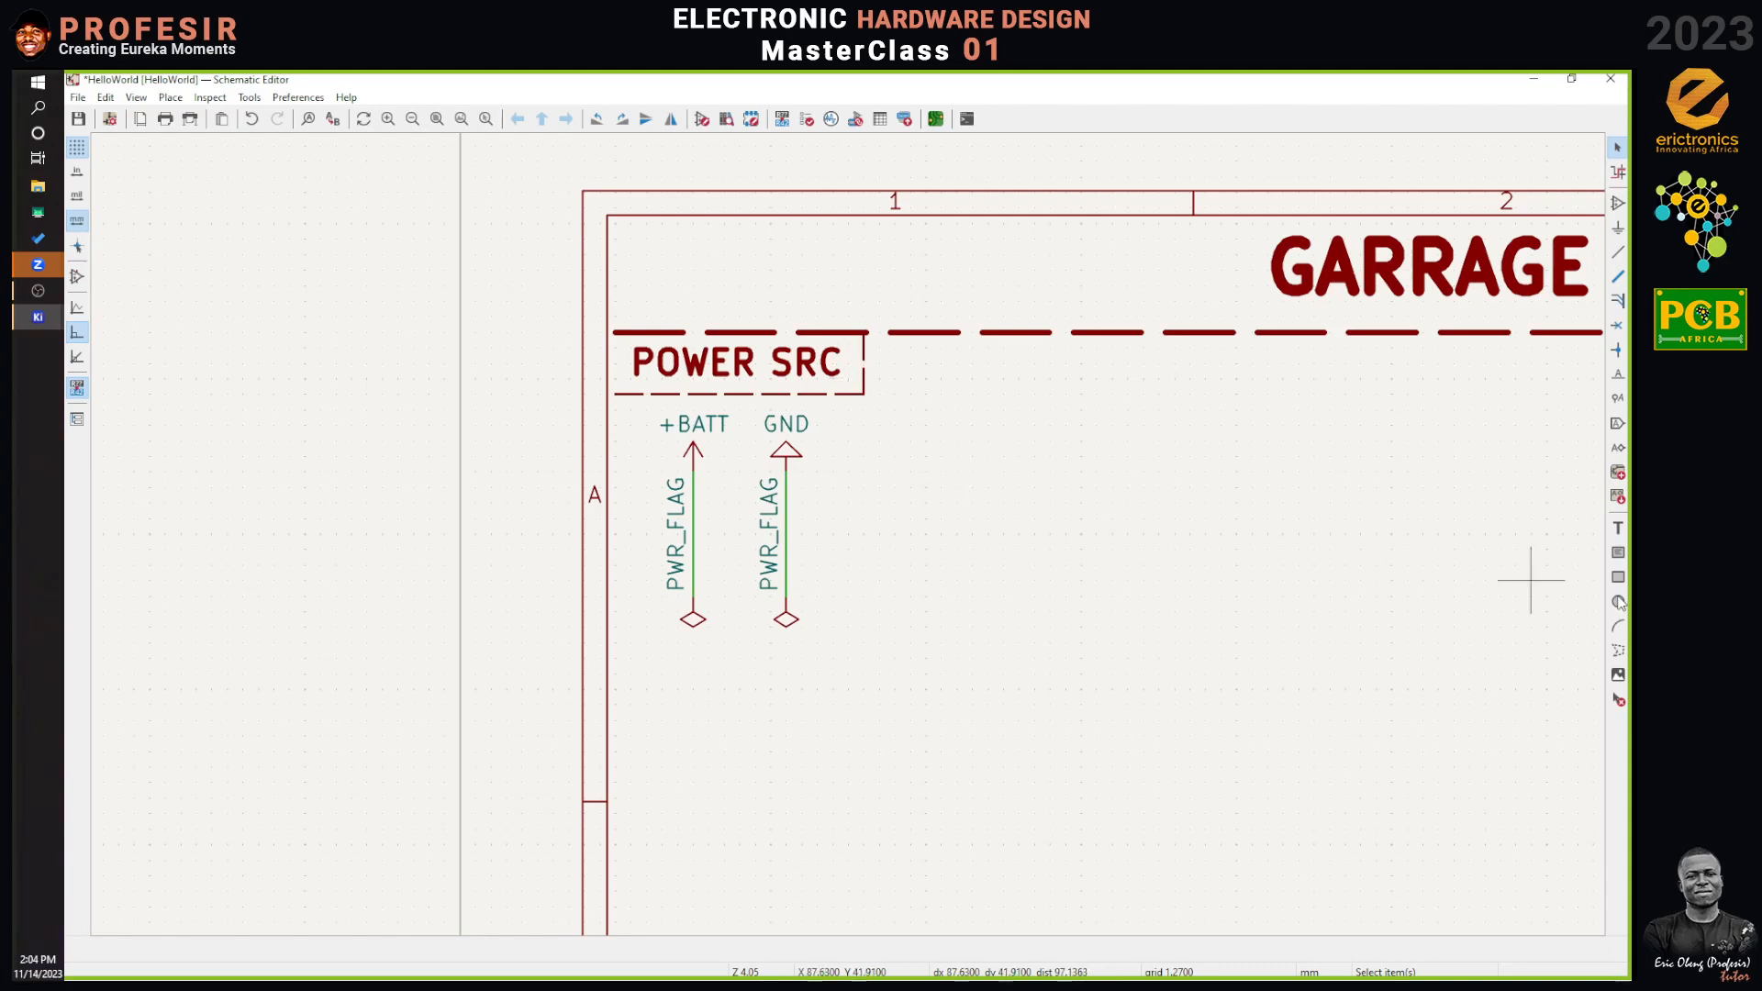
Draw a border from the POWER SRC heading box's lower-right corner down and beneath both PWR_FLAG symbols to the sheet's inner left frame.
click(1618, 654)
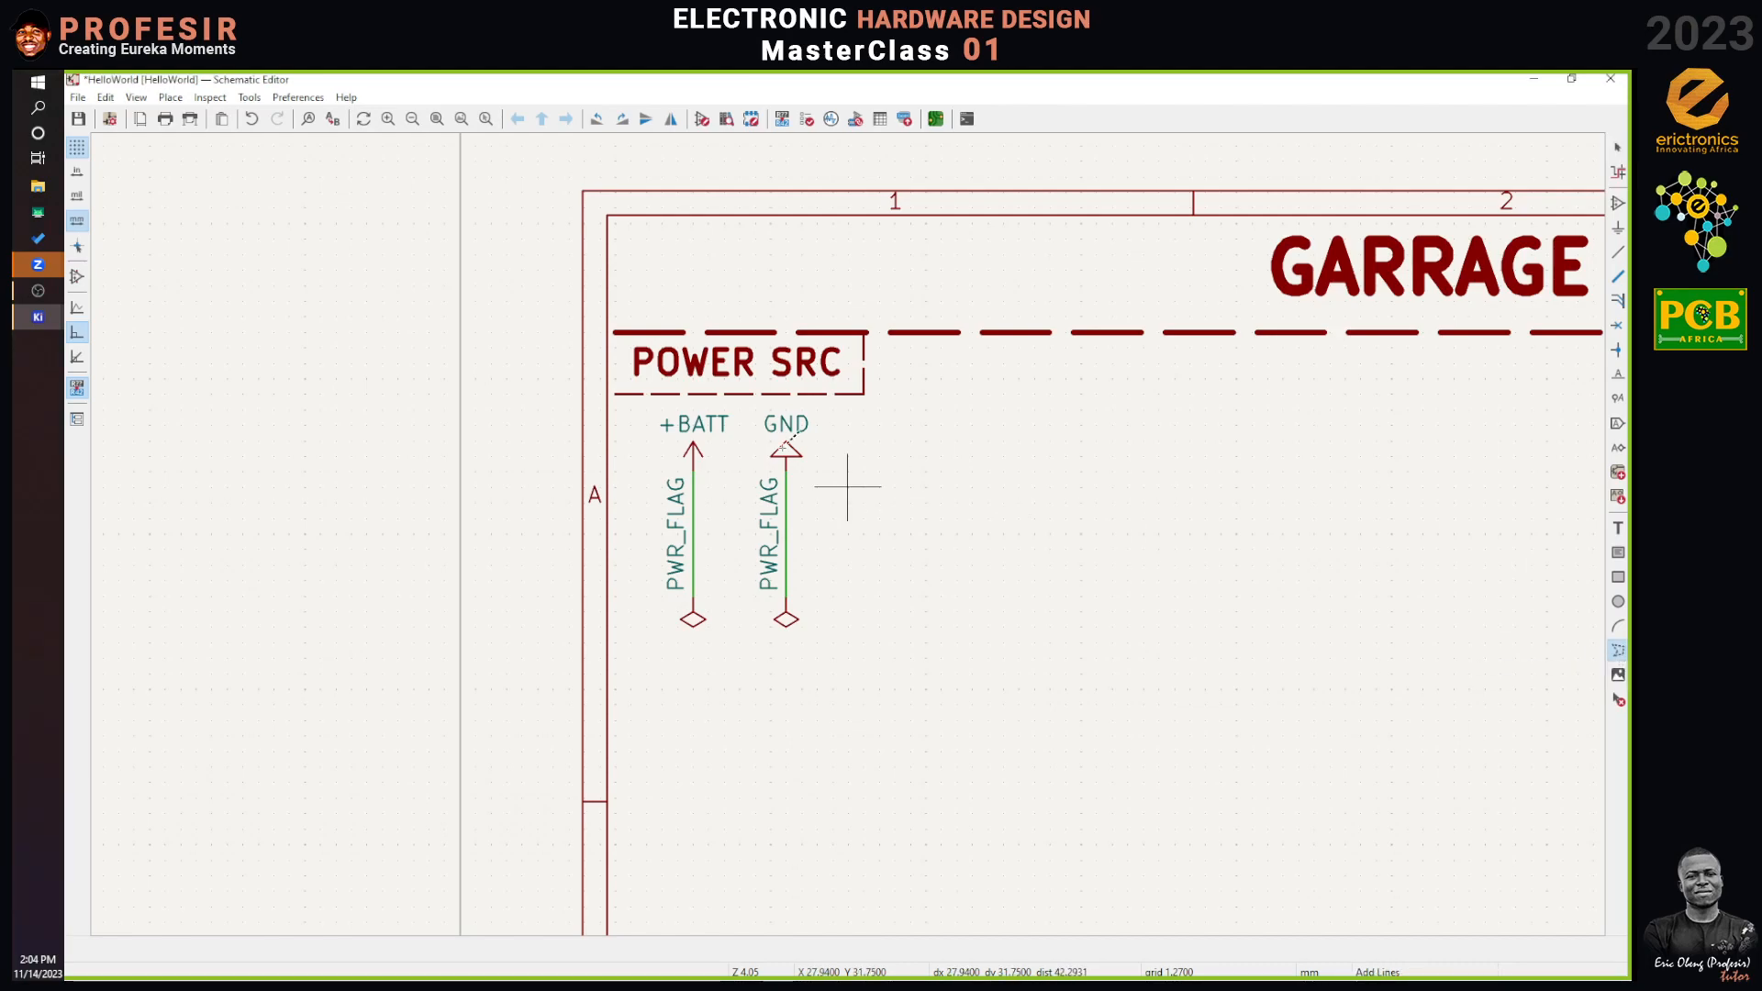
click(863, 395)
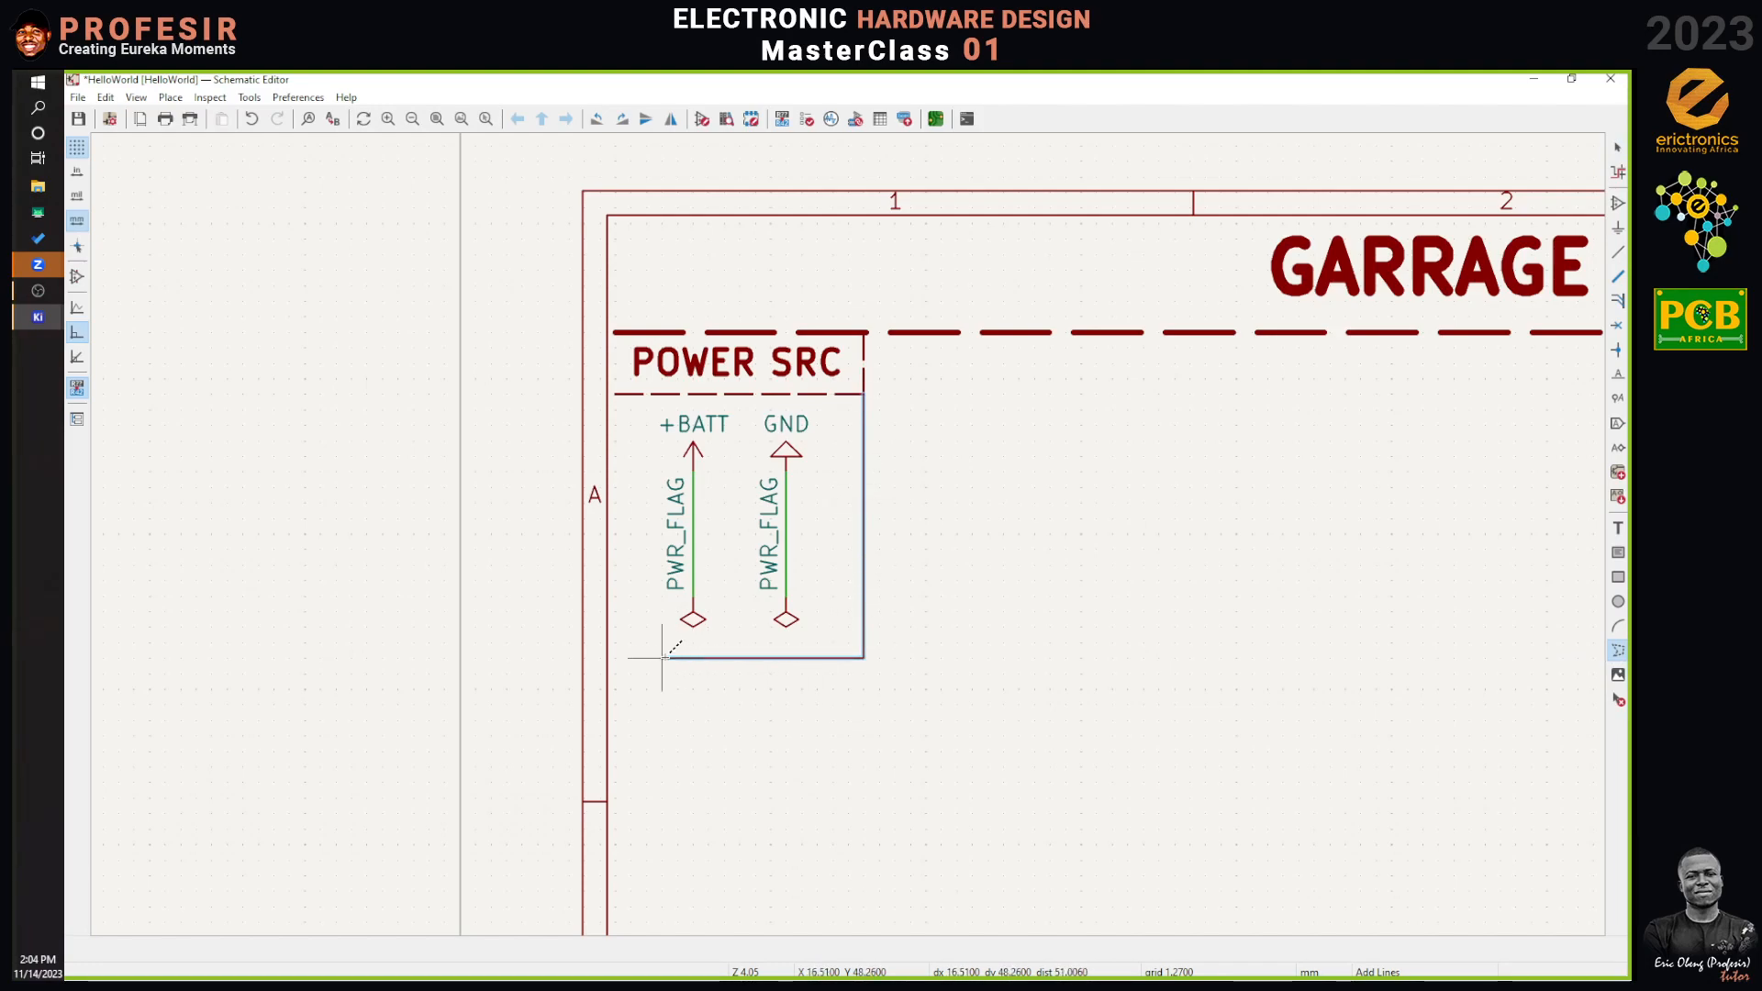
double_click(611, 643)
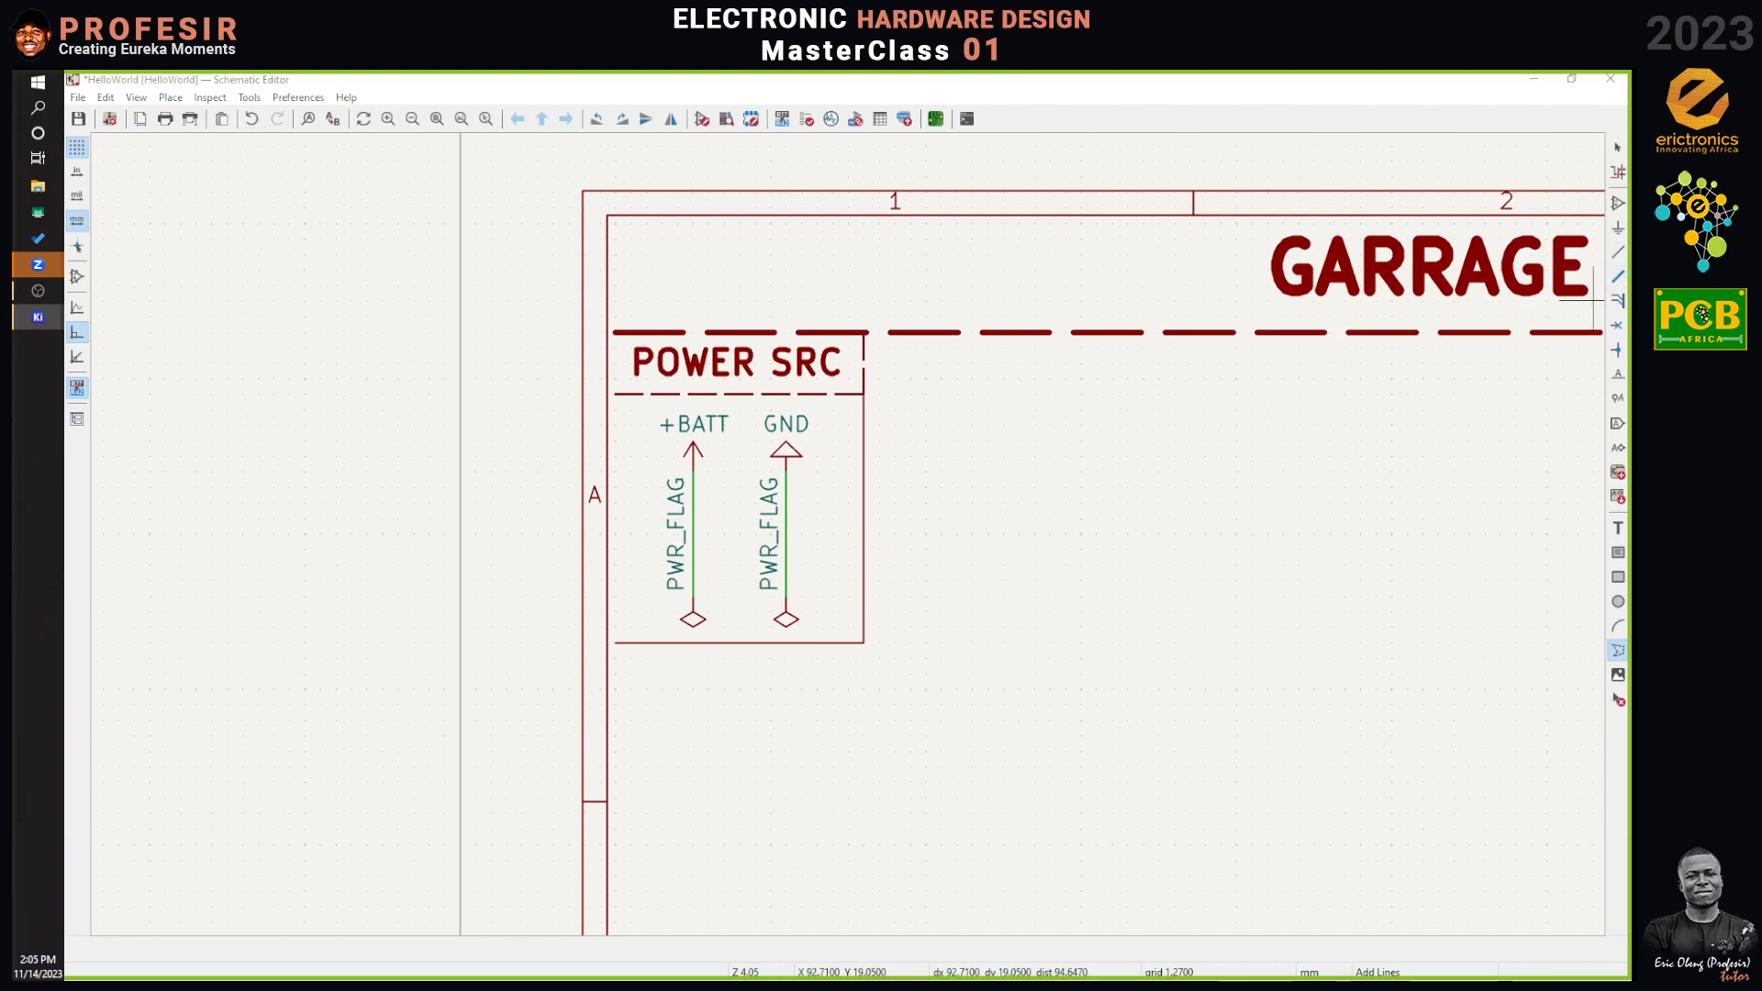
click(1617, 149)
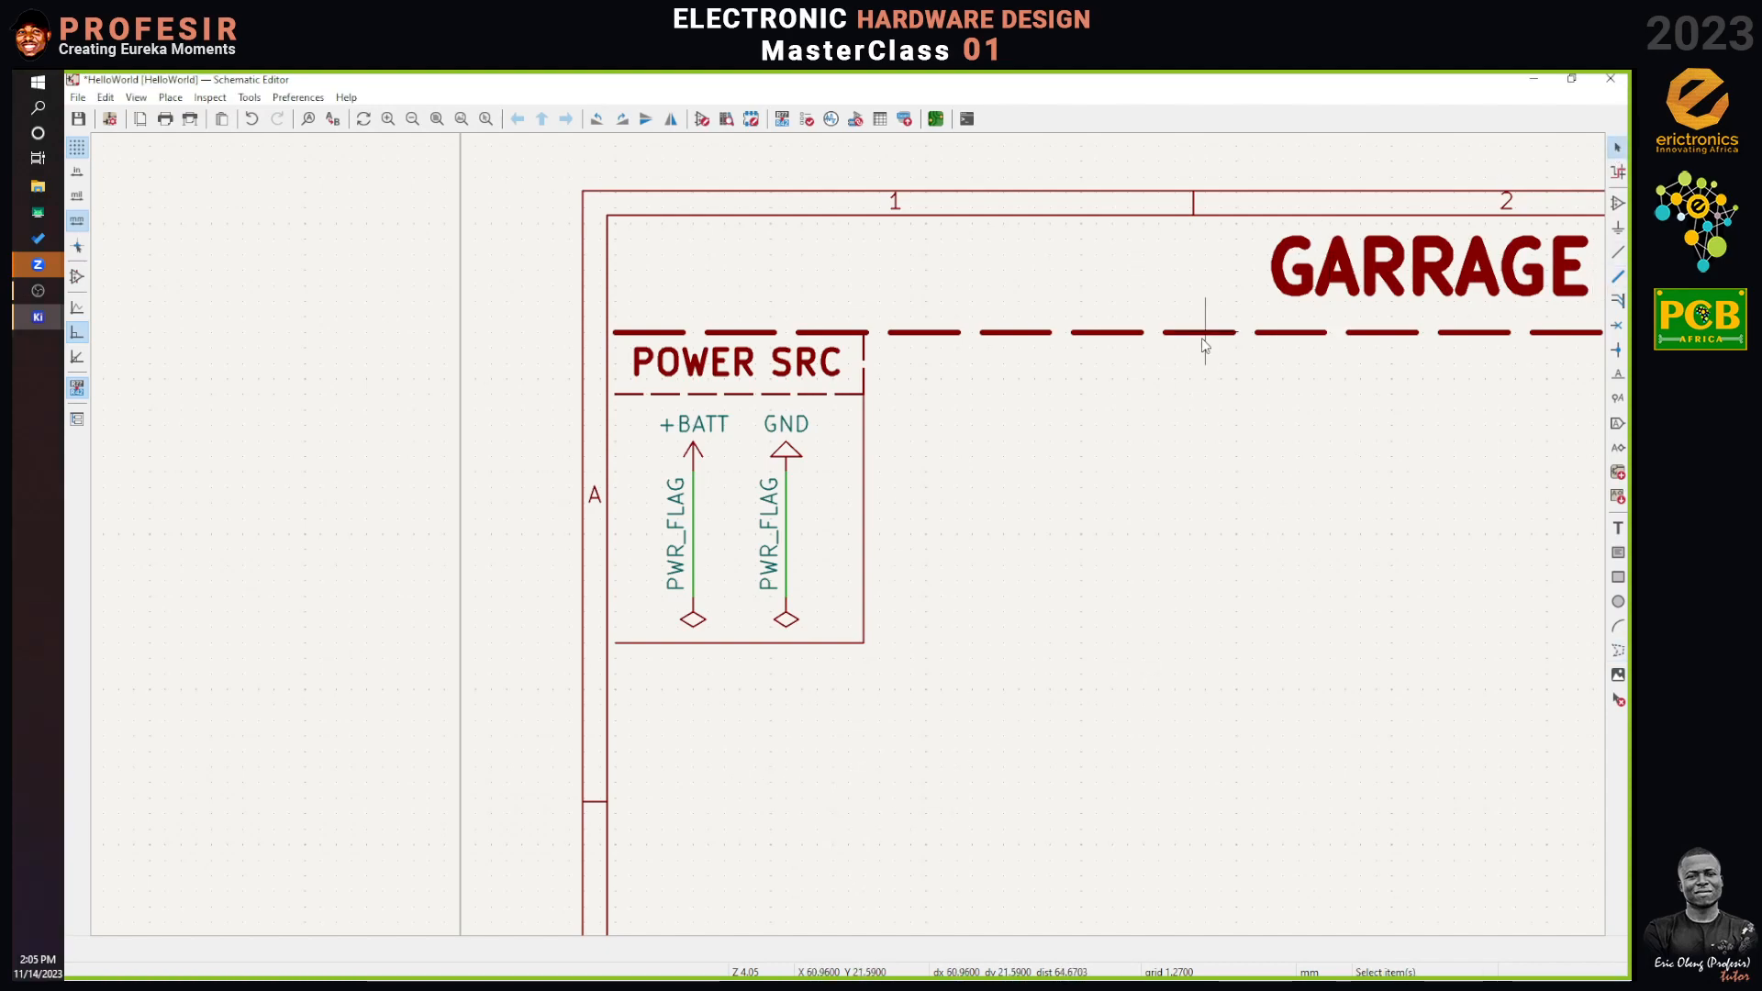
Change the line style of the thick separator beneath the GARRAGE LAMP CIRCUIT title to Solid.
click(1202, 336)
double_click(1208, 334)
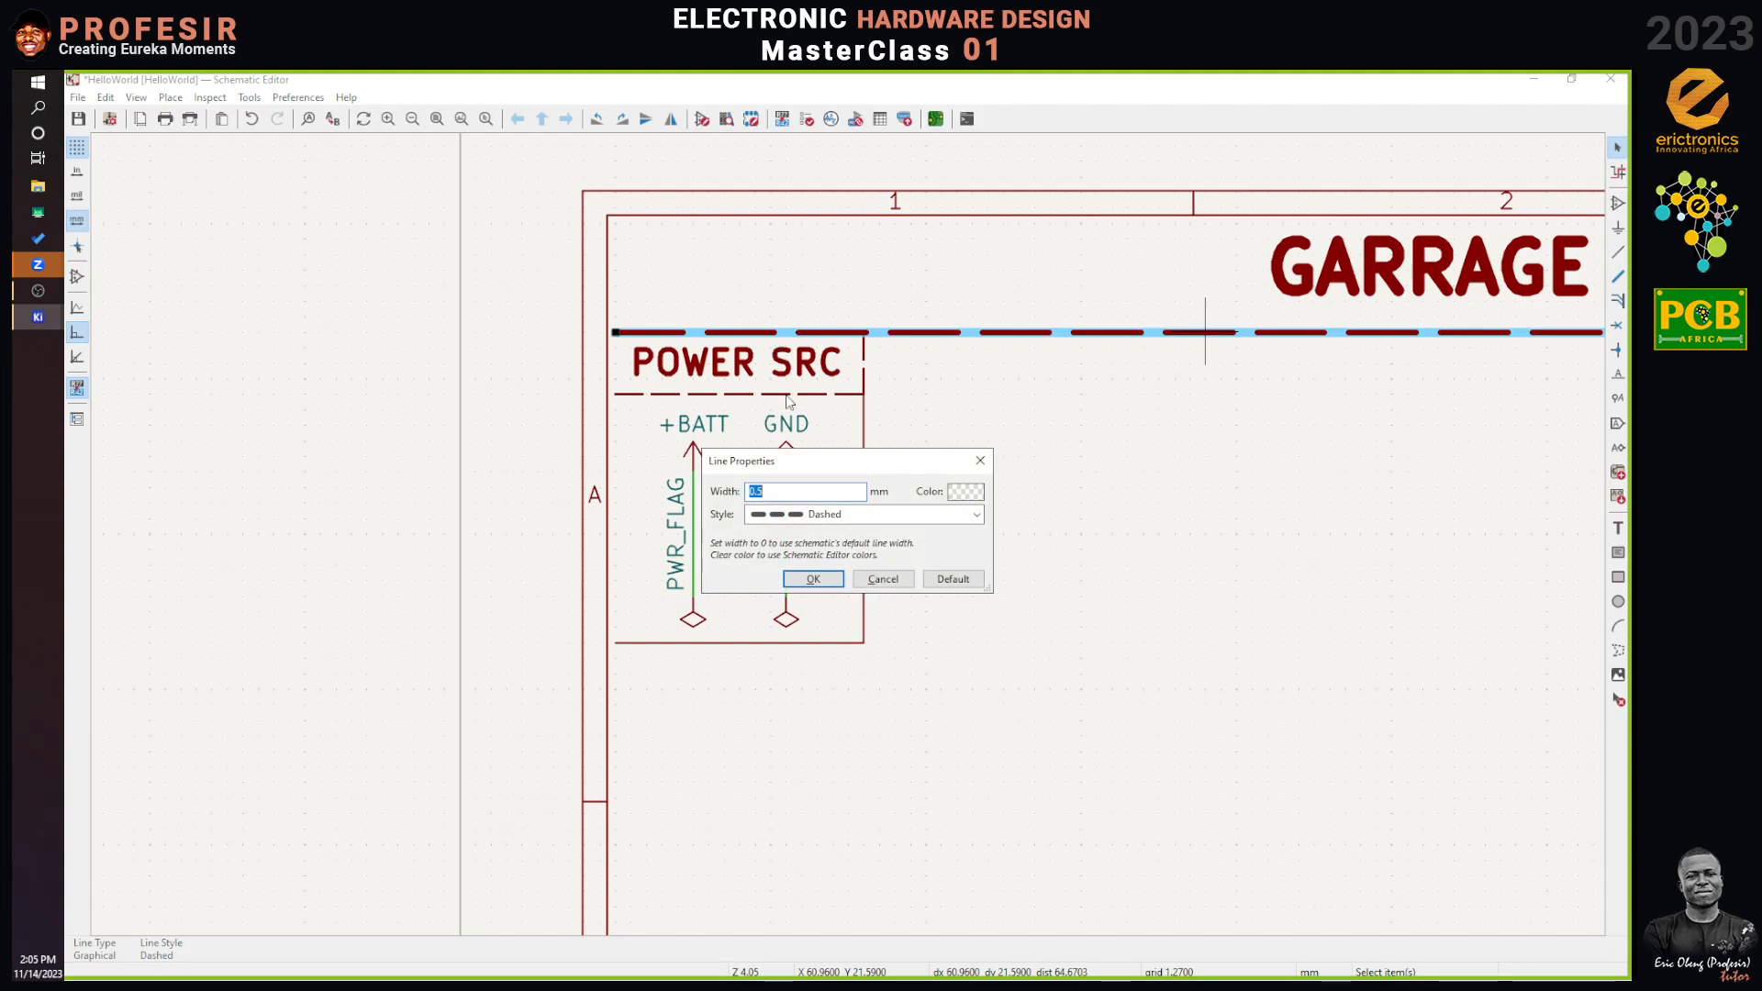
click(879, 520)
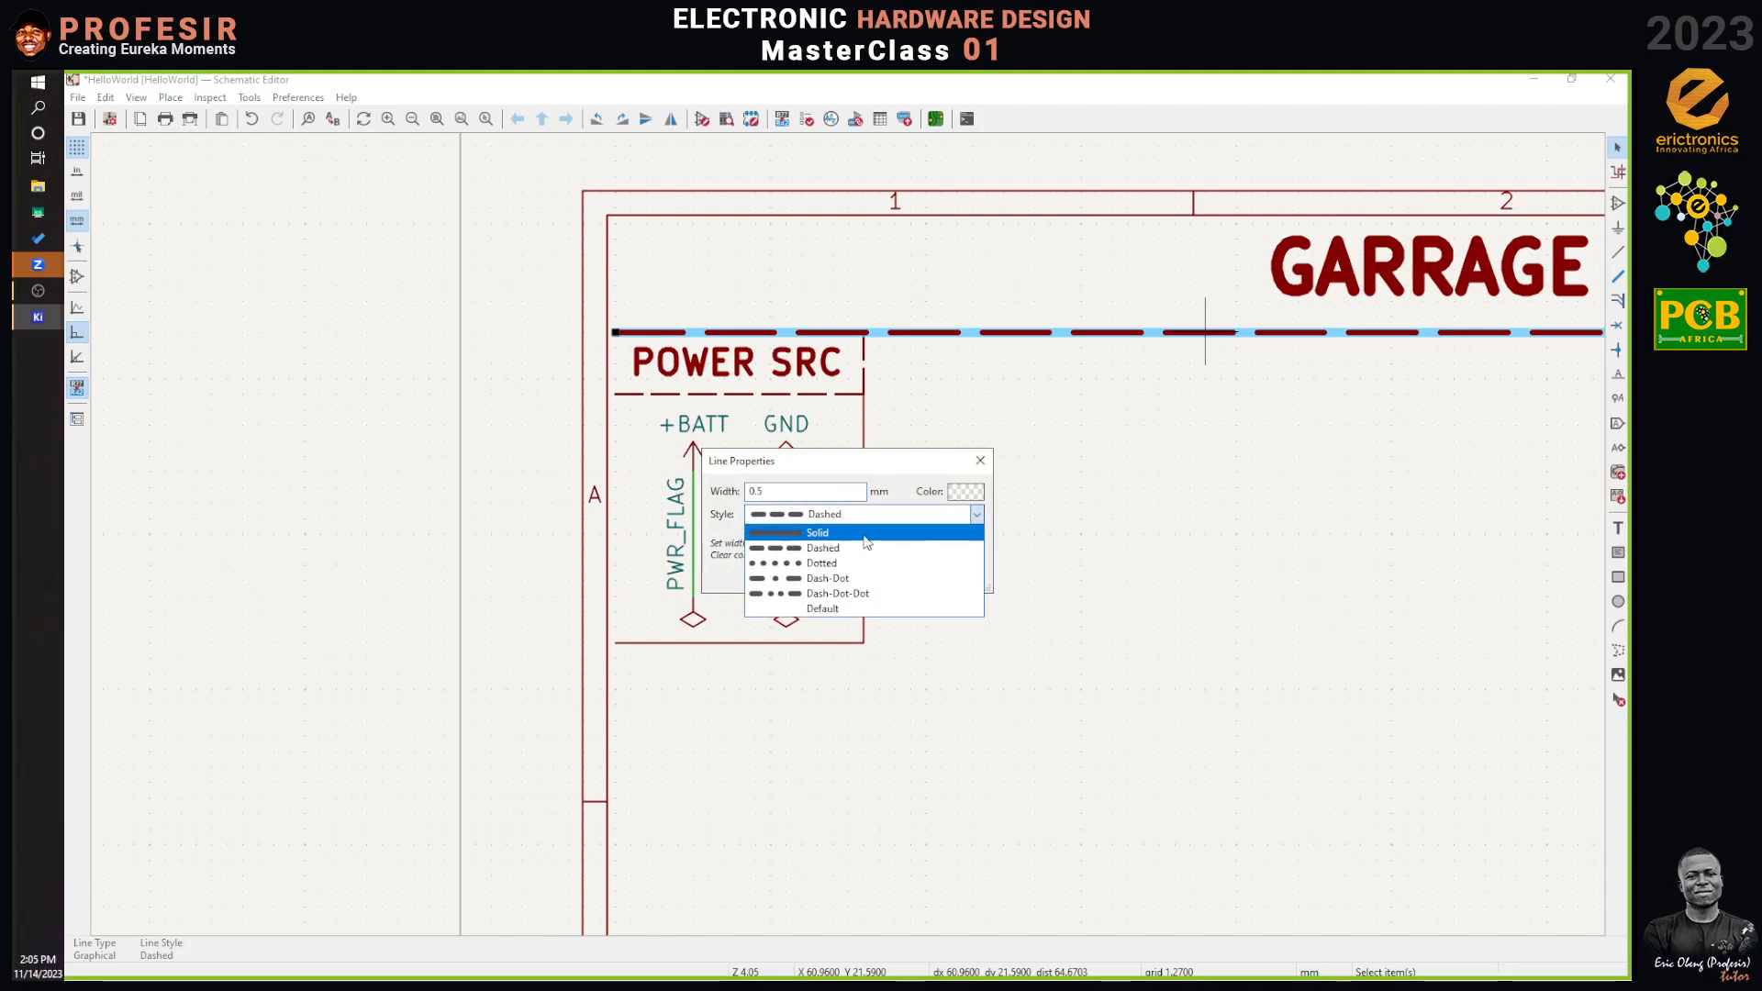
click(865, 535)
click(809, 579)
Change both dashed lines of the POWER SRC heading box to the Solid line style.
click(850, 395)
shift+click(861, 384)
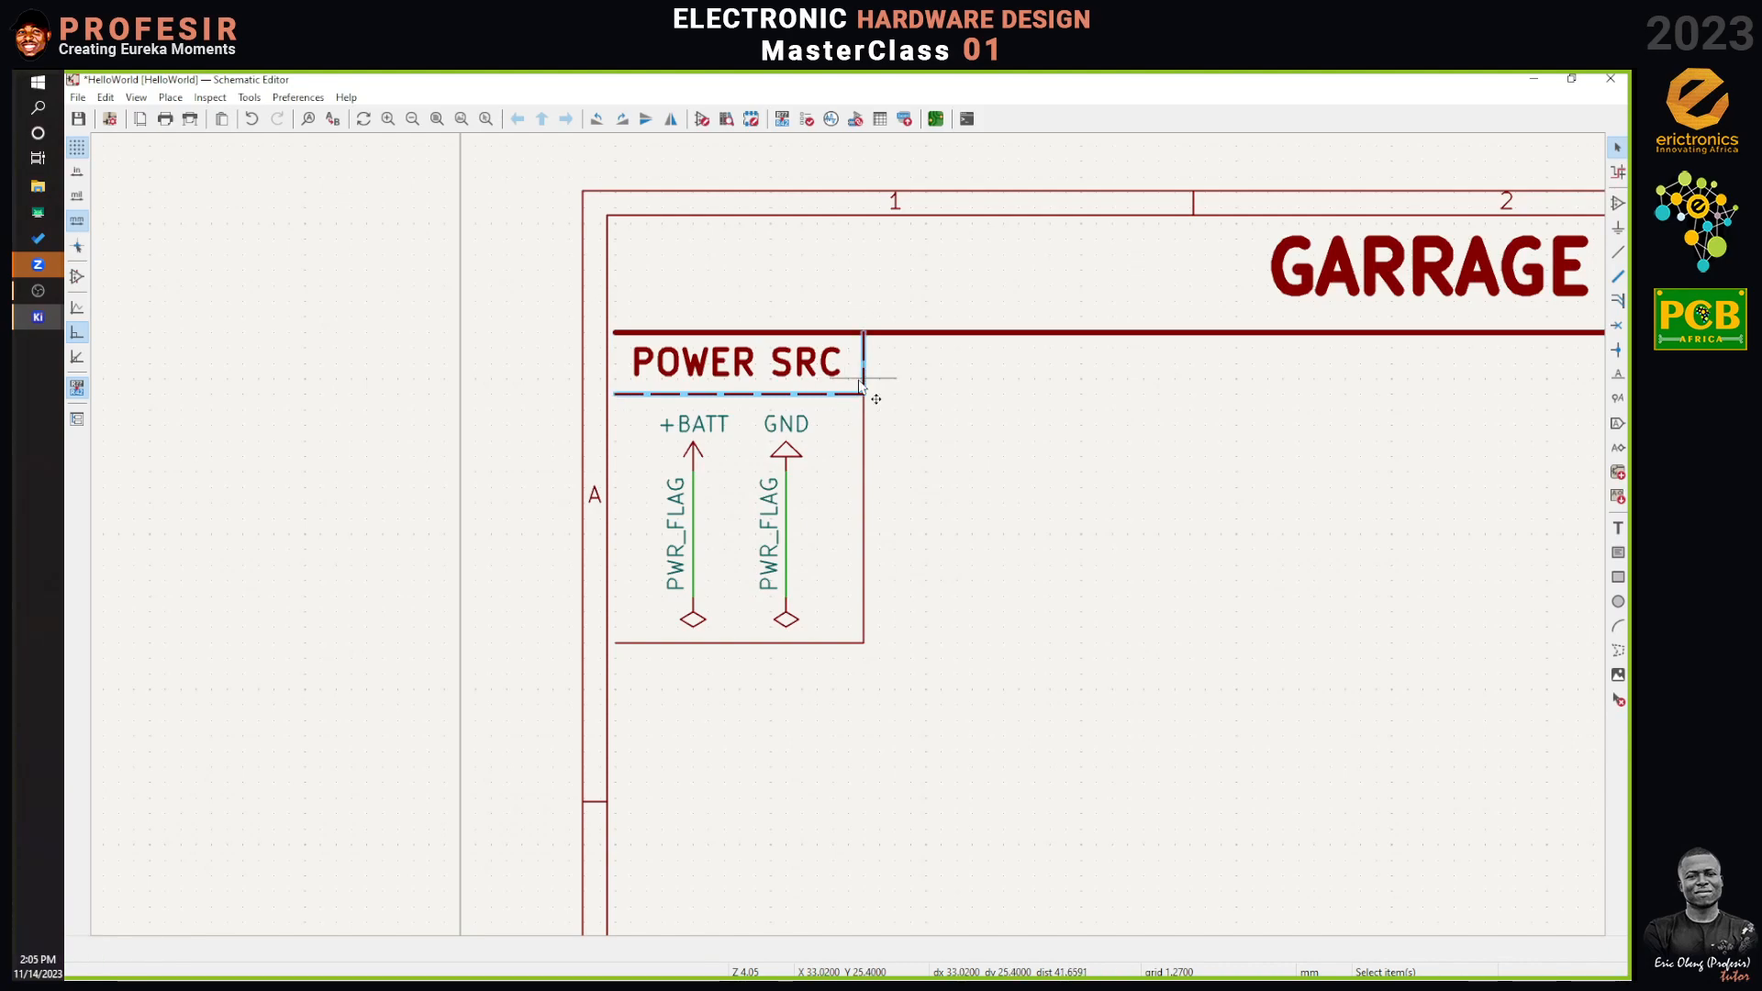
key(e)
click(826, 515)
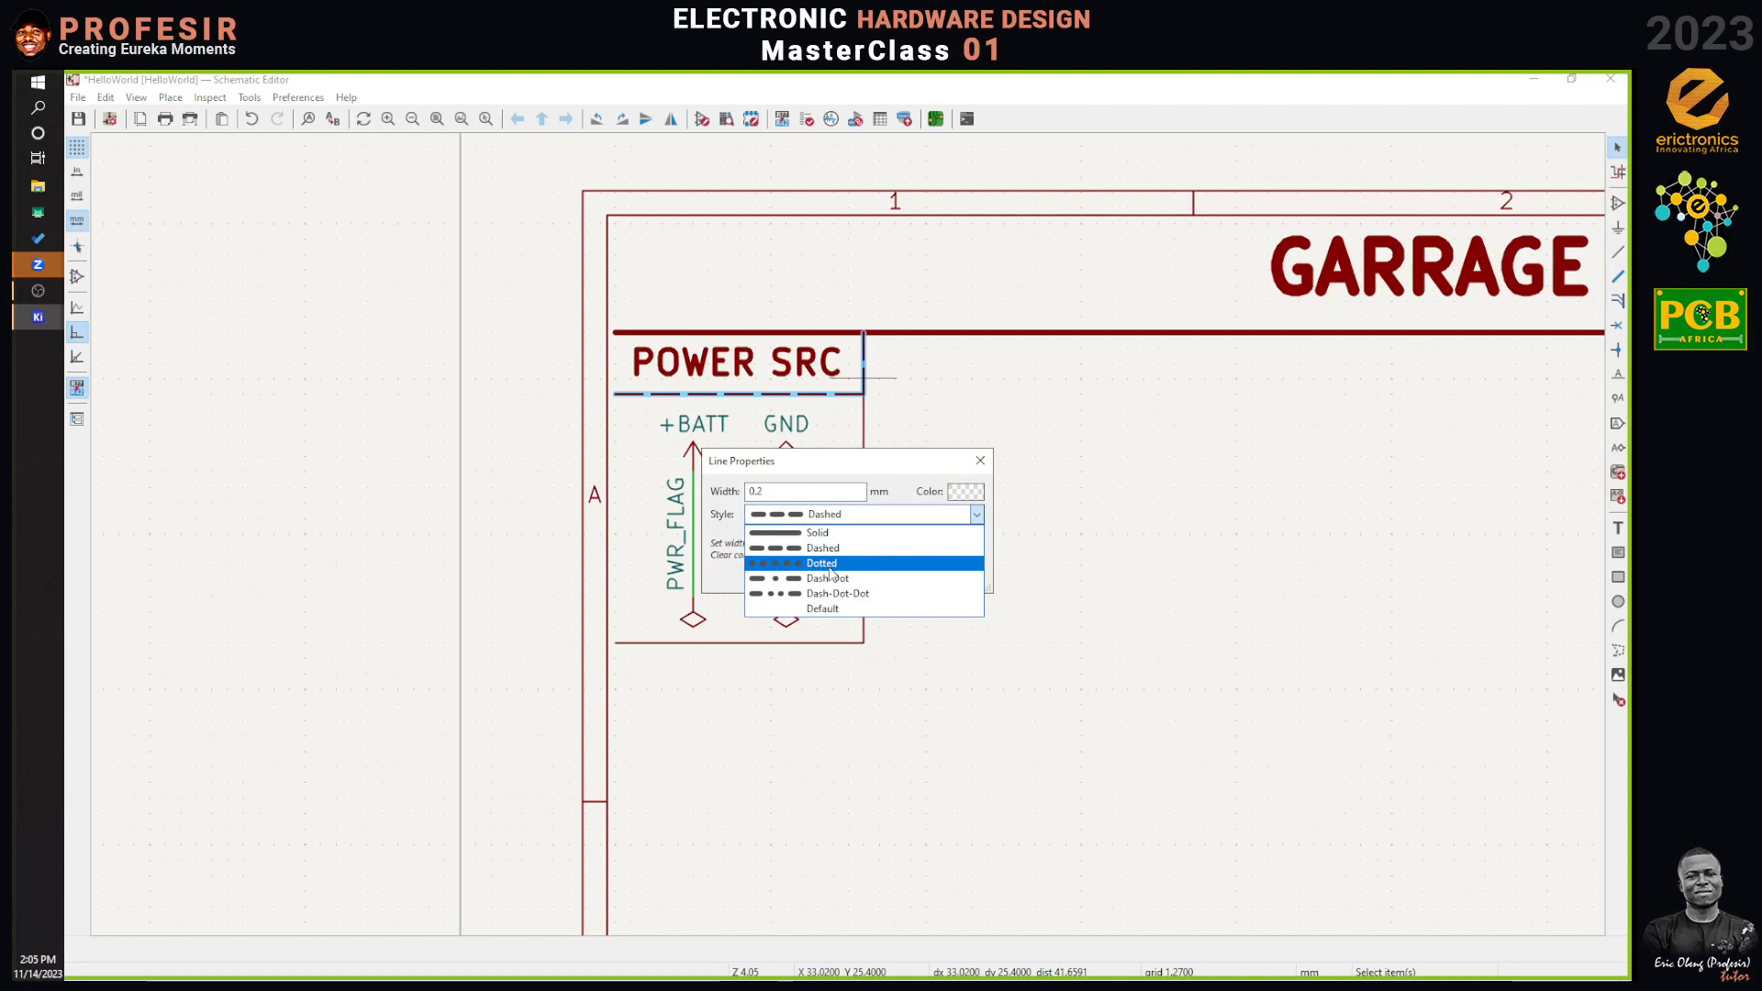
click(826, 533)
click(809, 578)
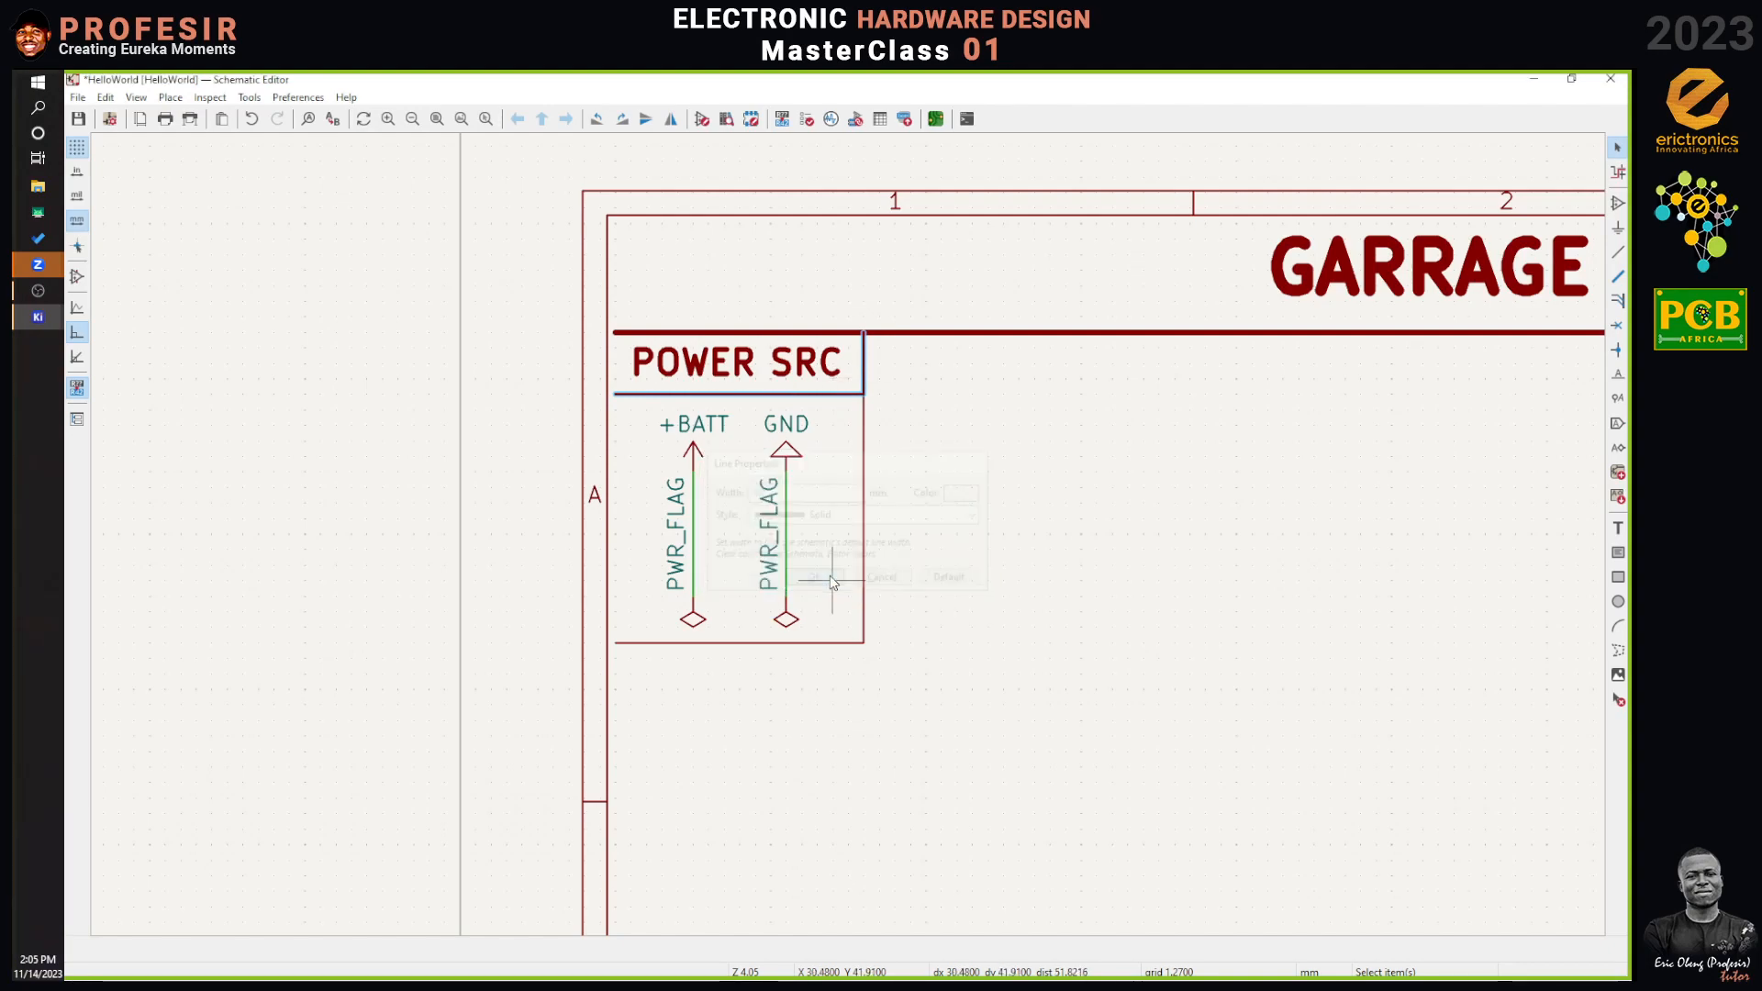
Check the sheet layout around the POWER SRC section and save the schematic.
scroll(846, 523, down, 3)
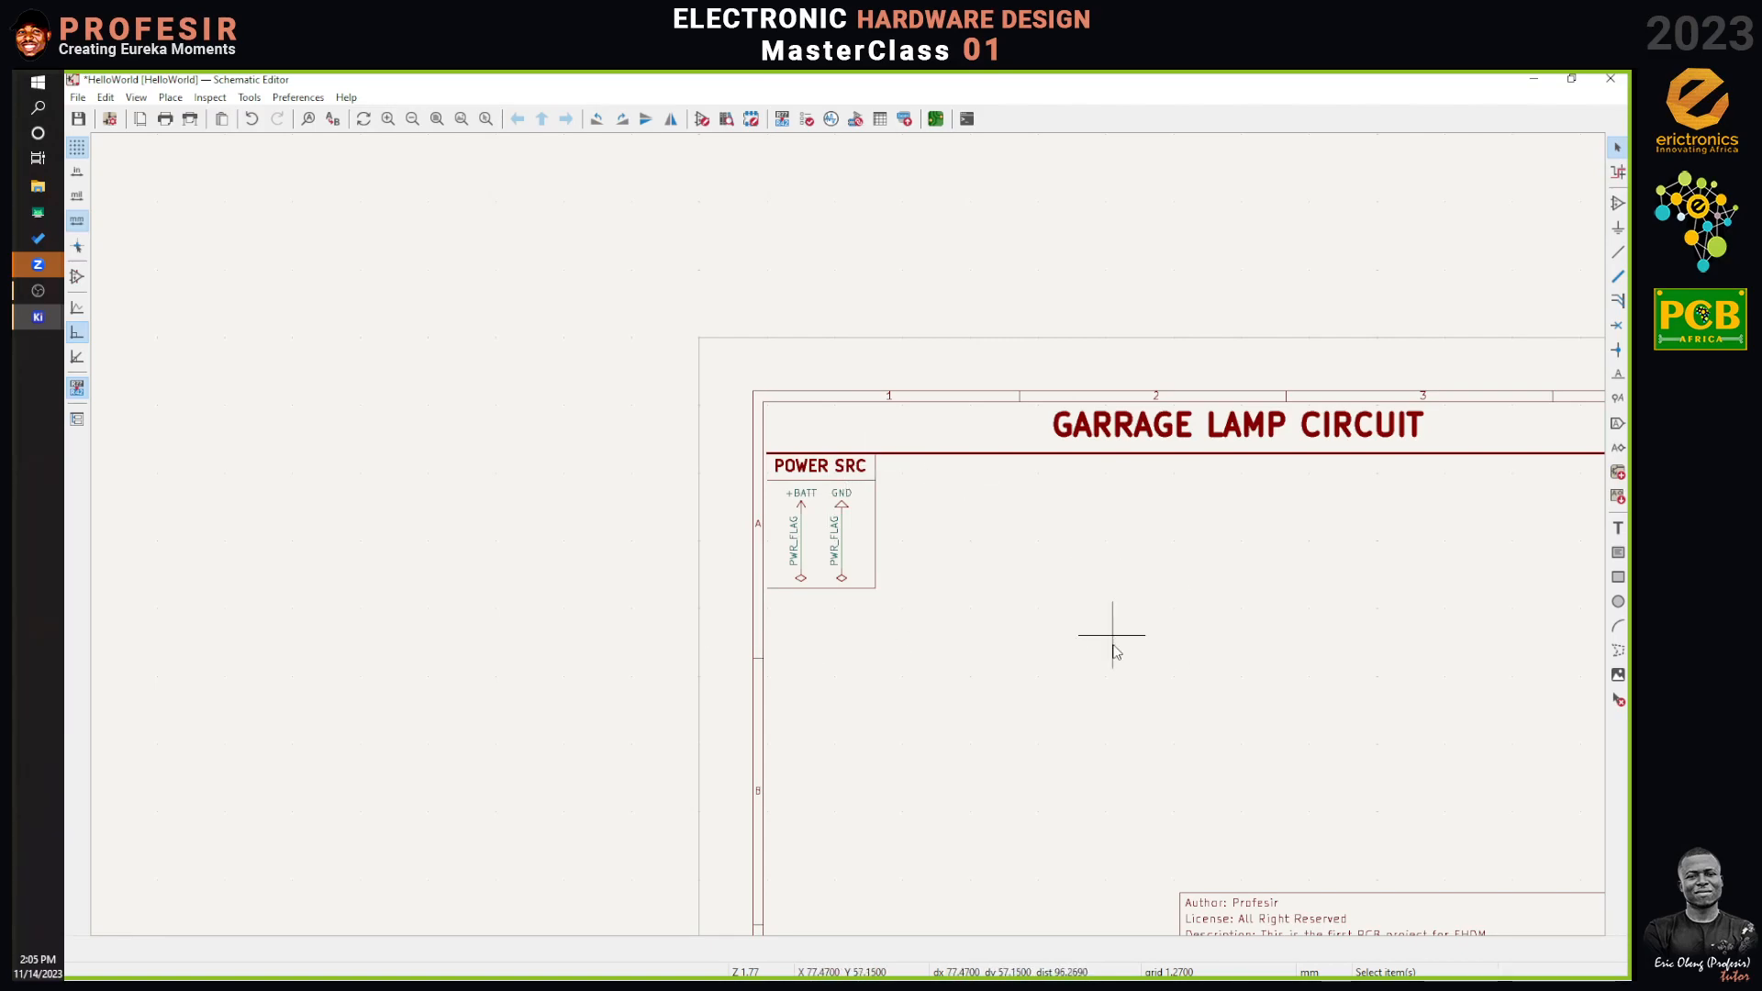
scroll(1127, 651, down, 1)
scroll(849, 542, up, 3)
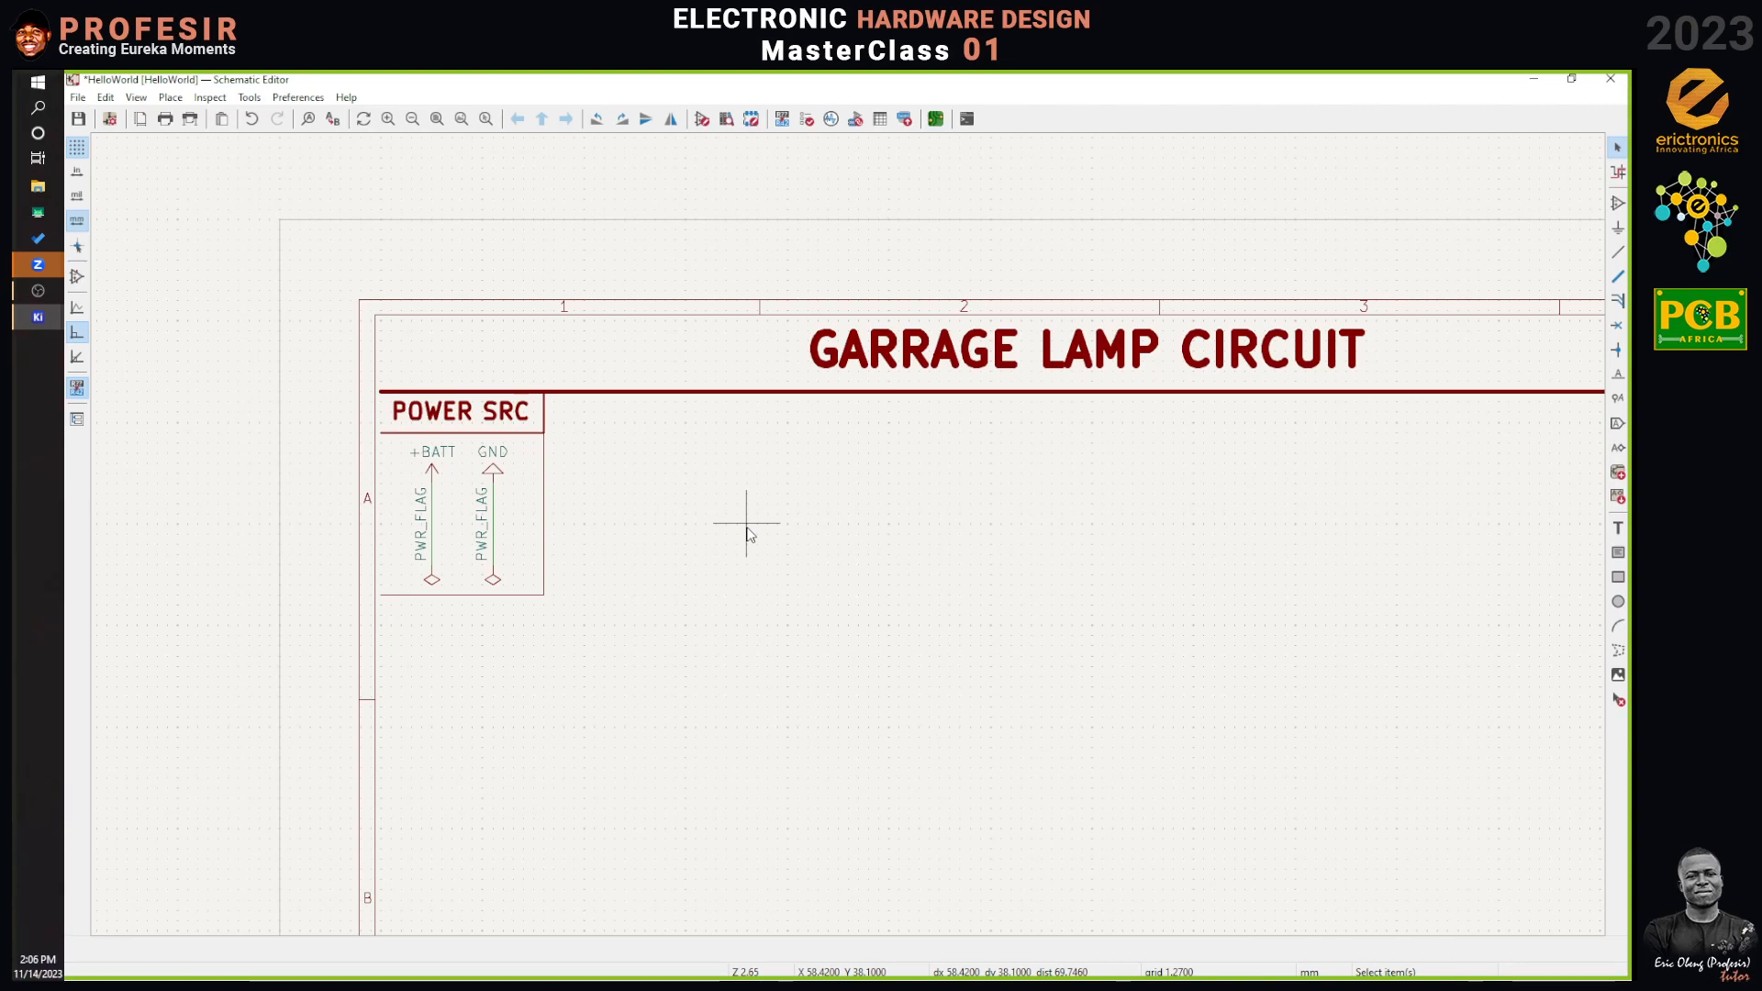
key(ctrl+s)
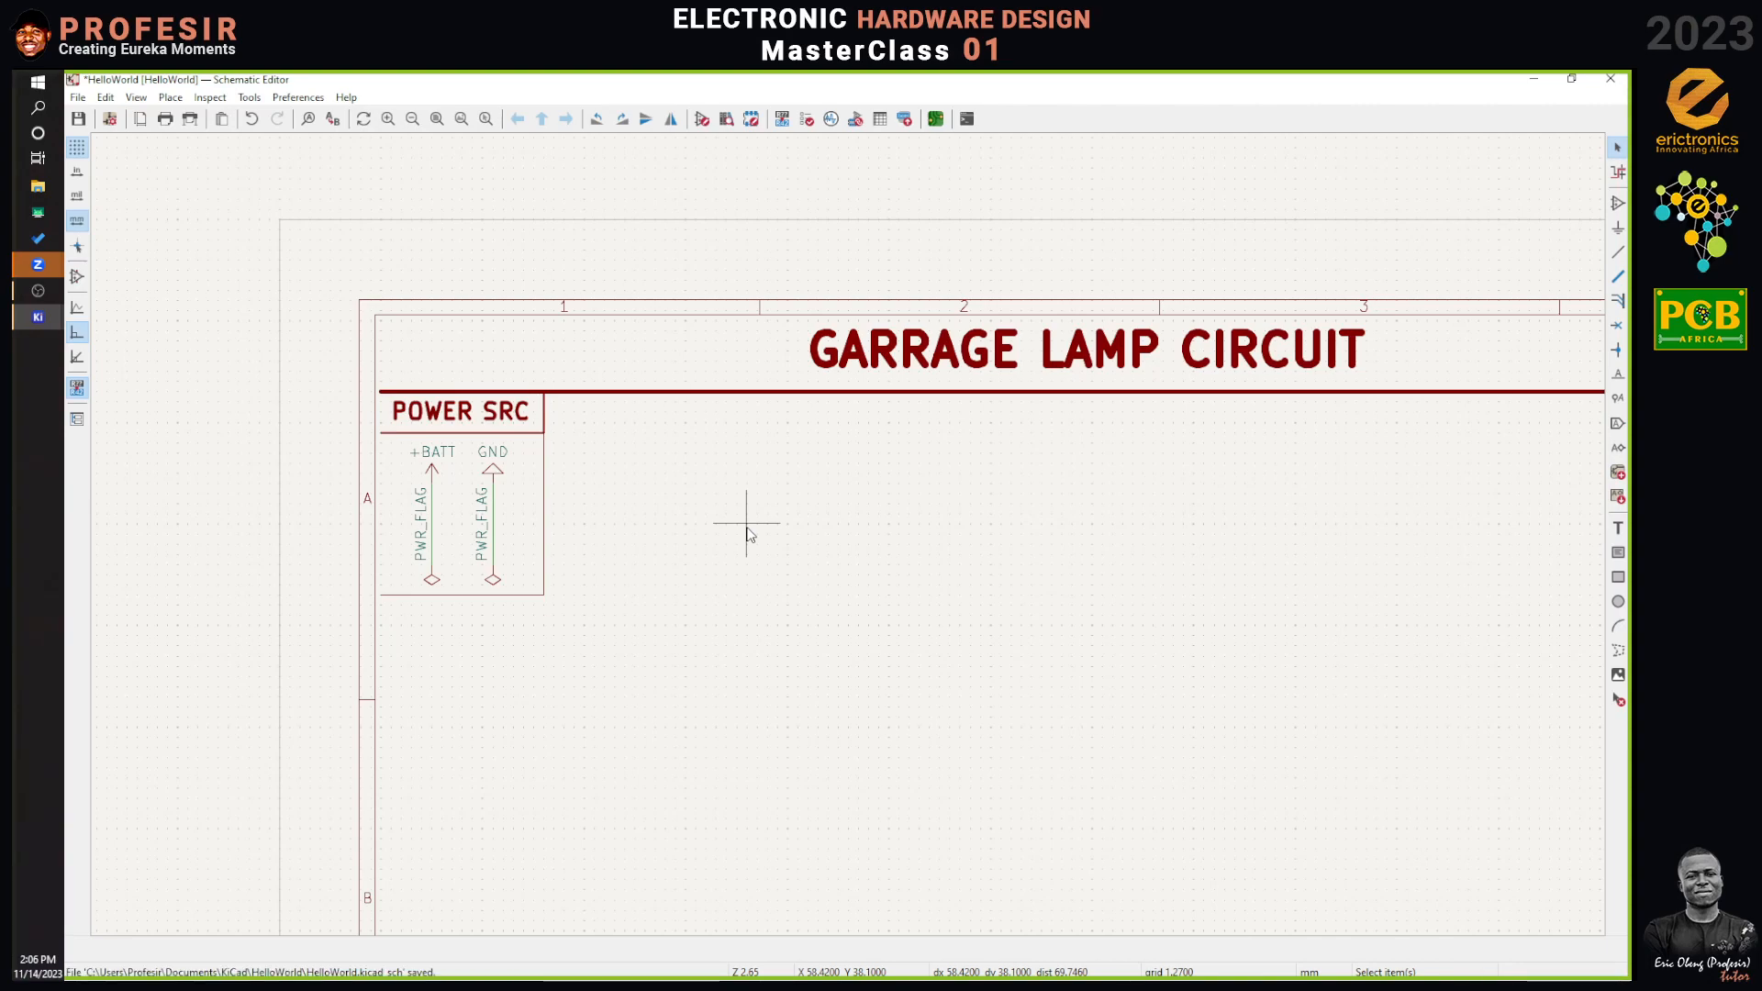
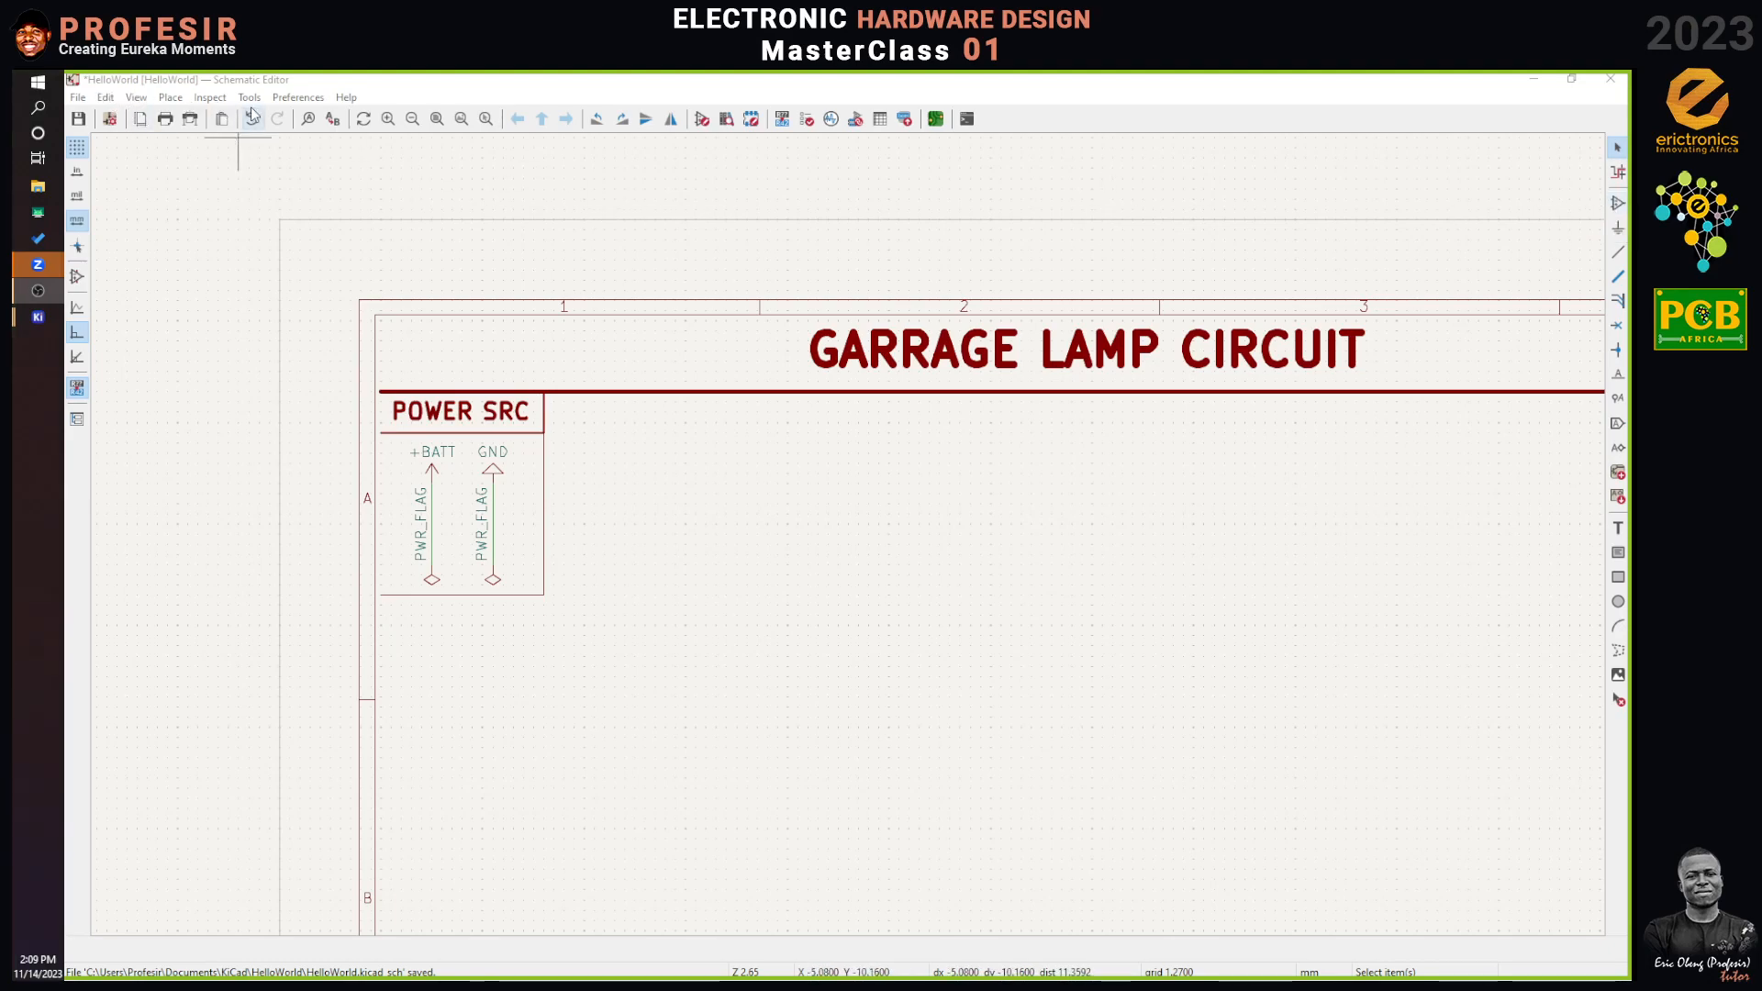
Start adding a symbol and filter the symbol library for DC.
click(169, 98)
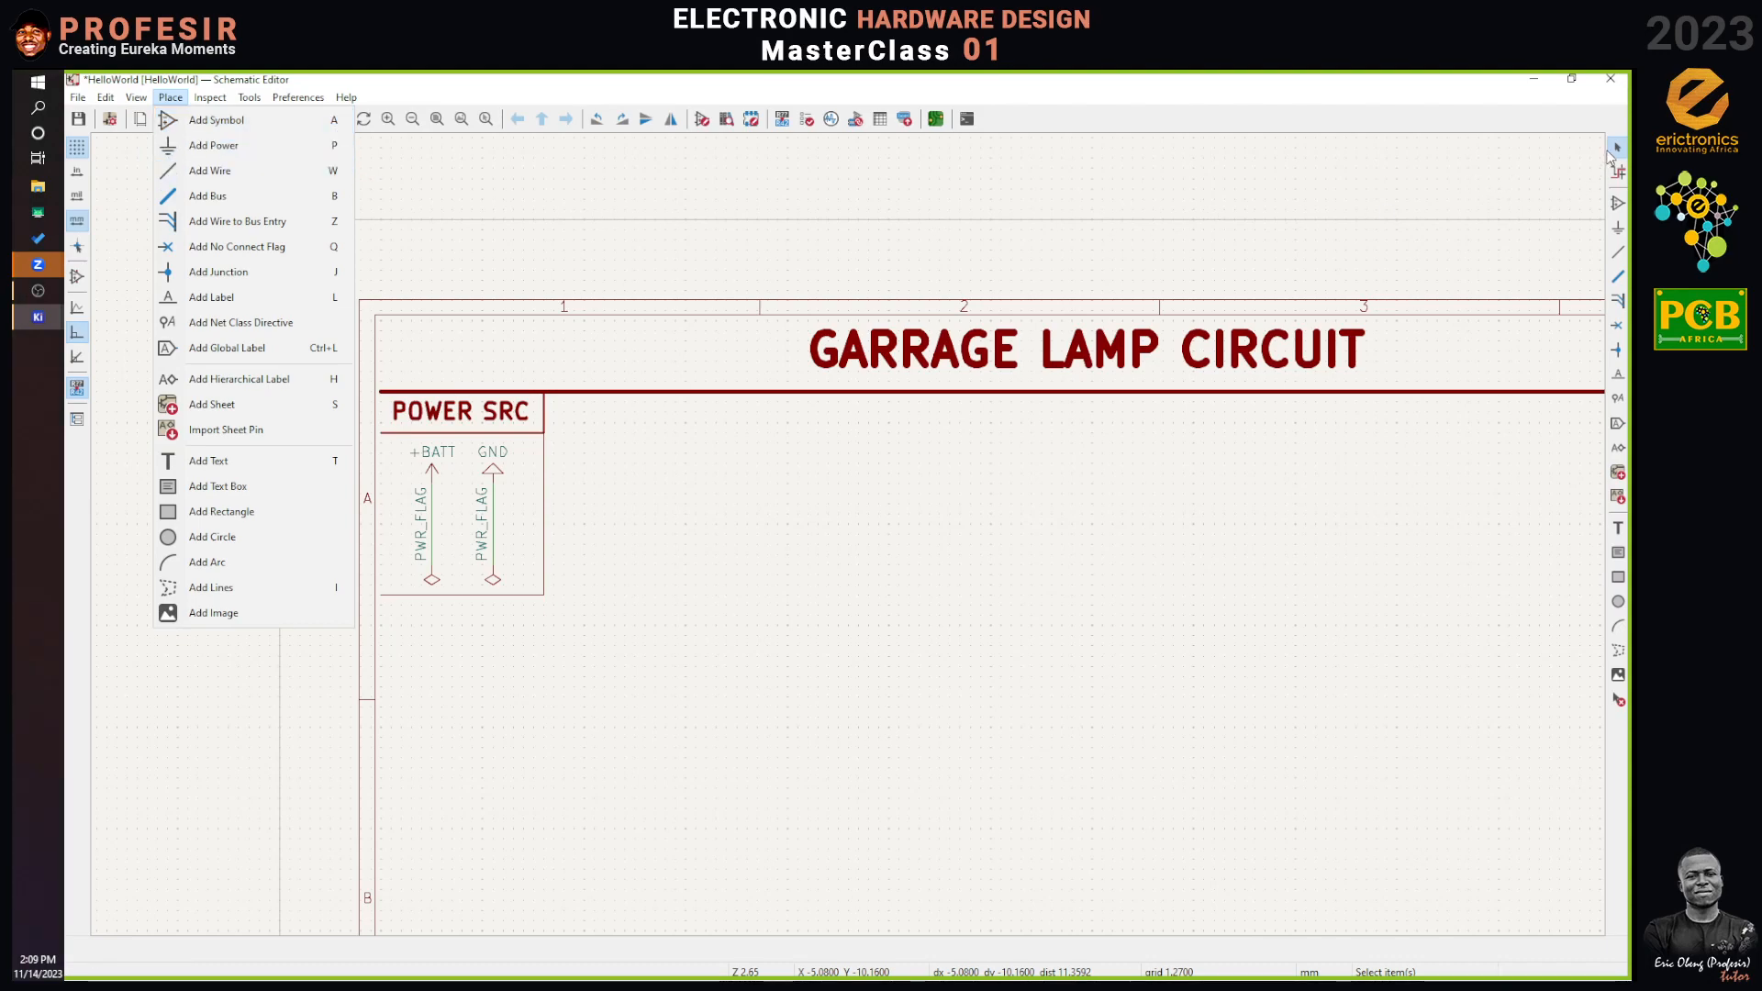
click(1607, 204)
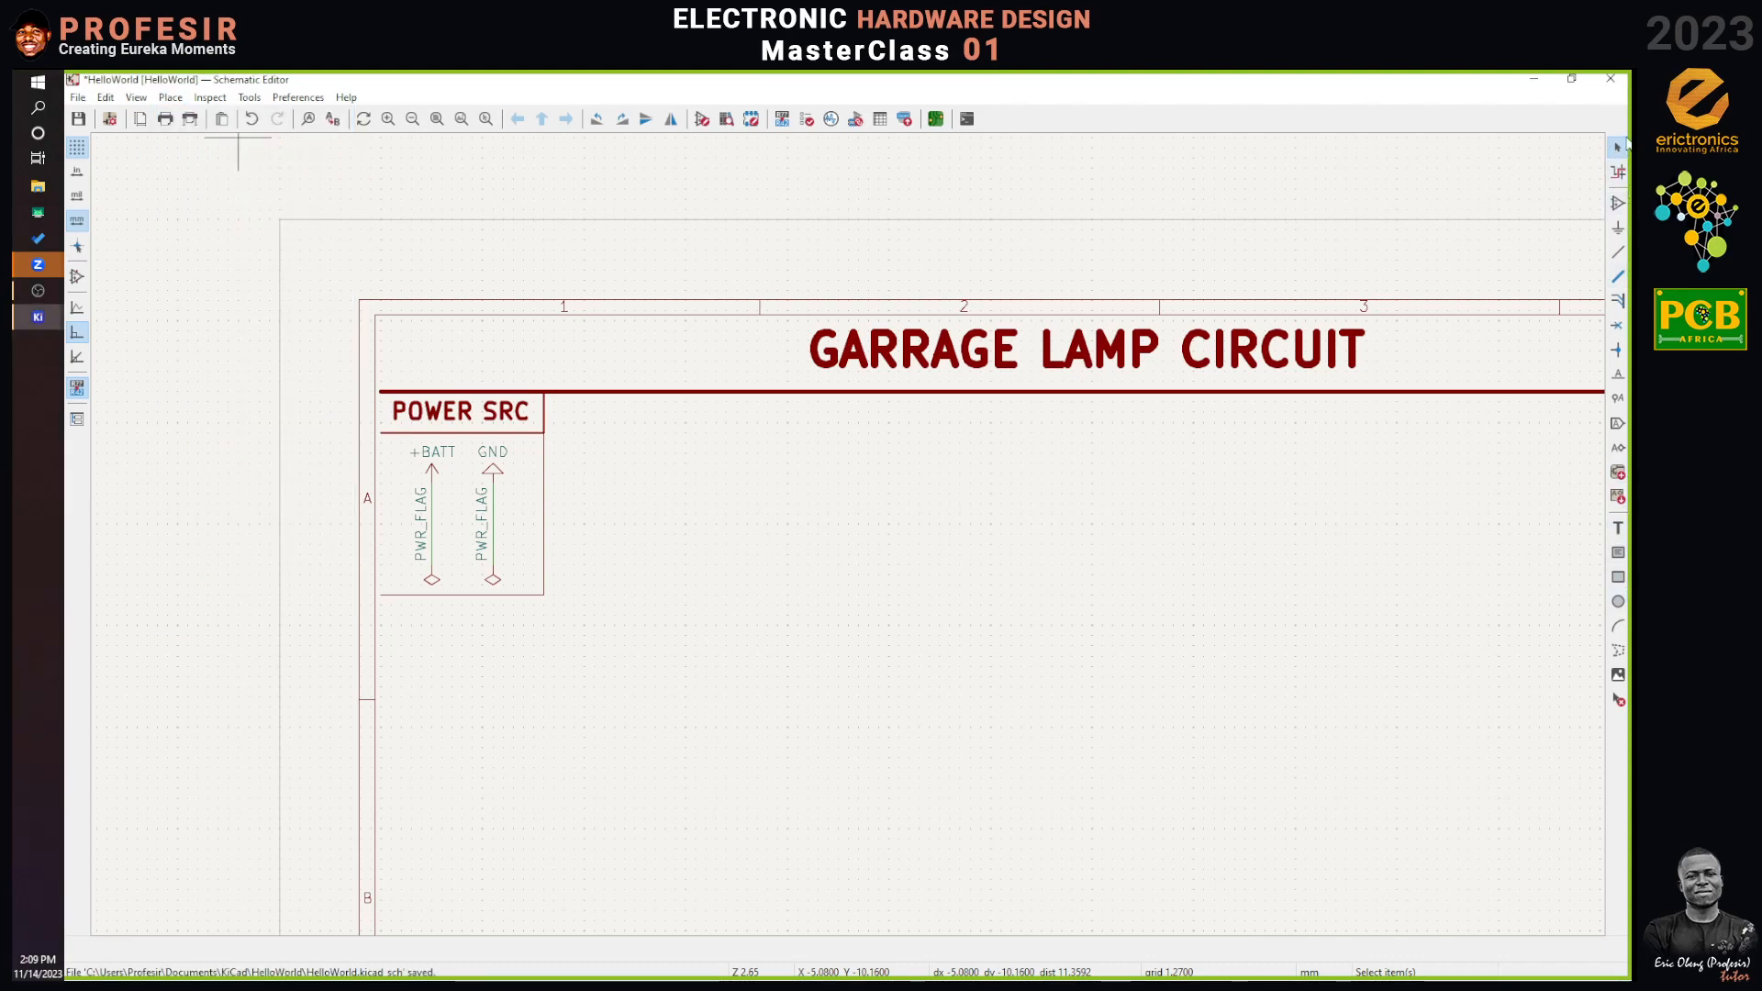
click(1618, 204)
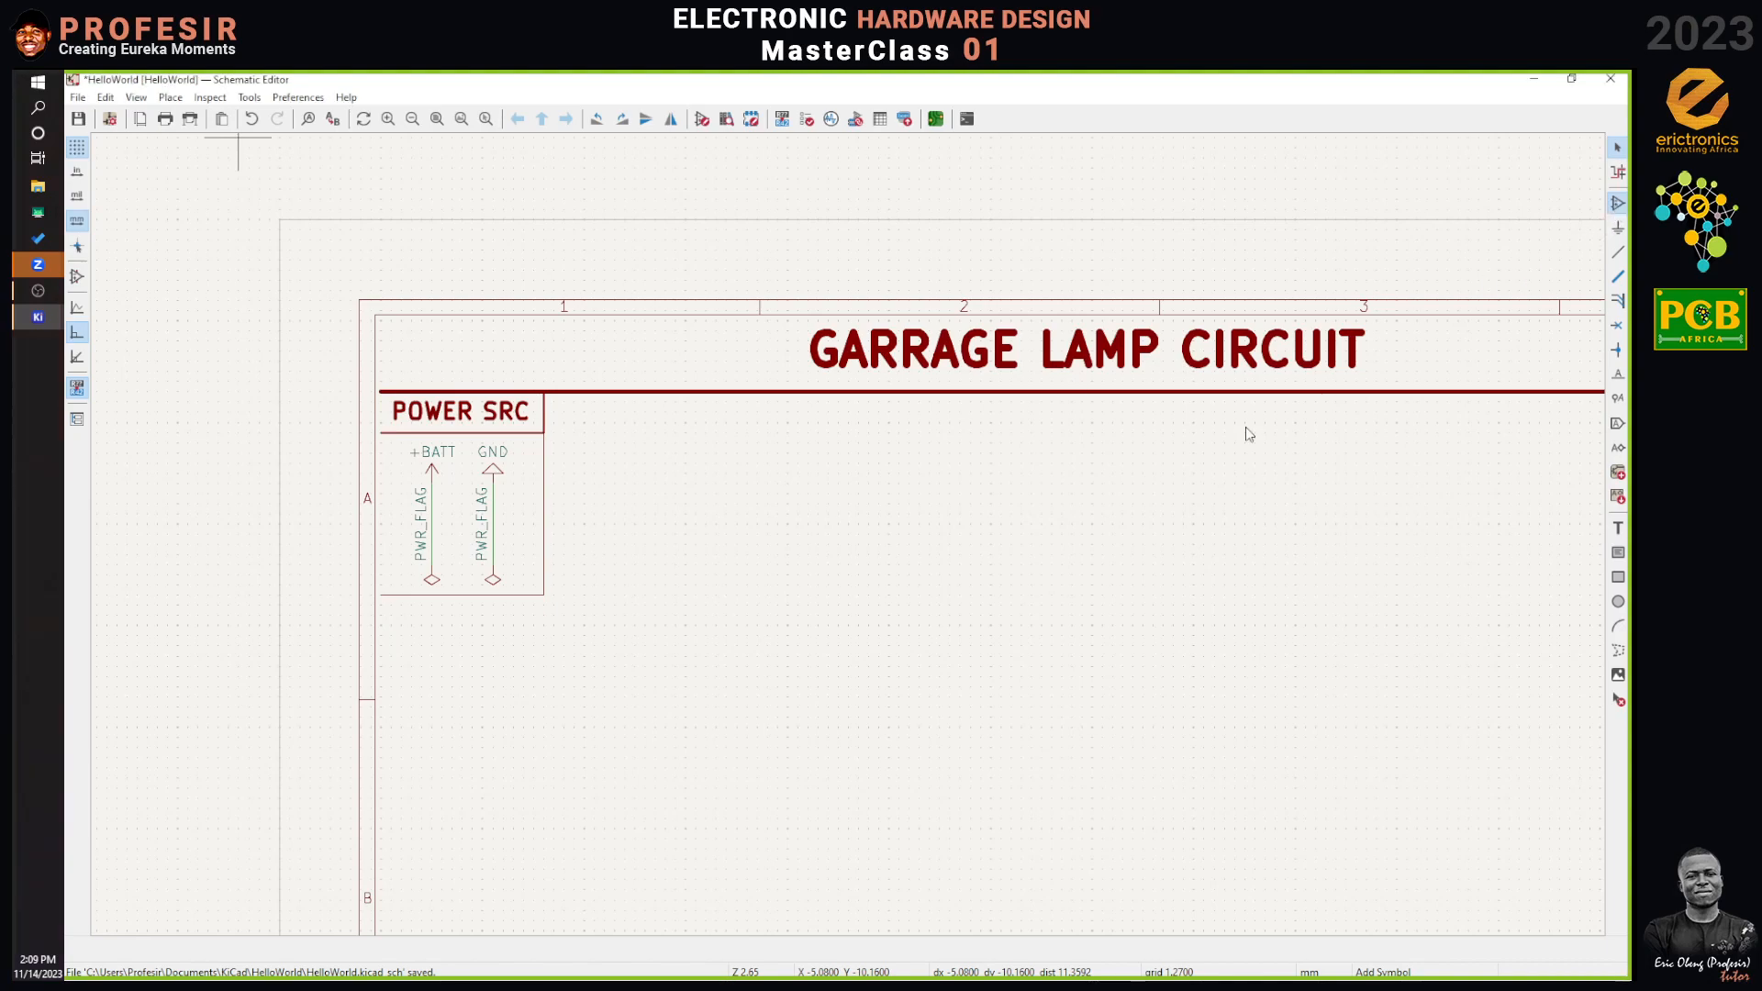
click(725, 492)
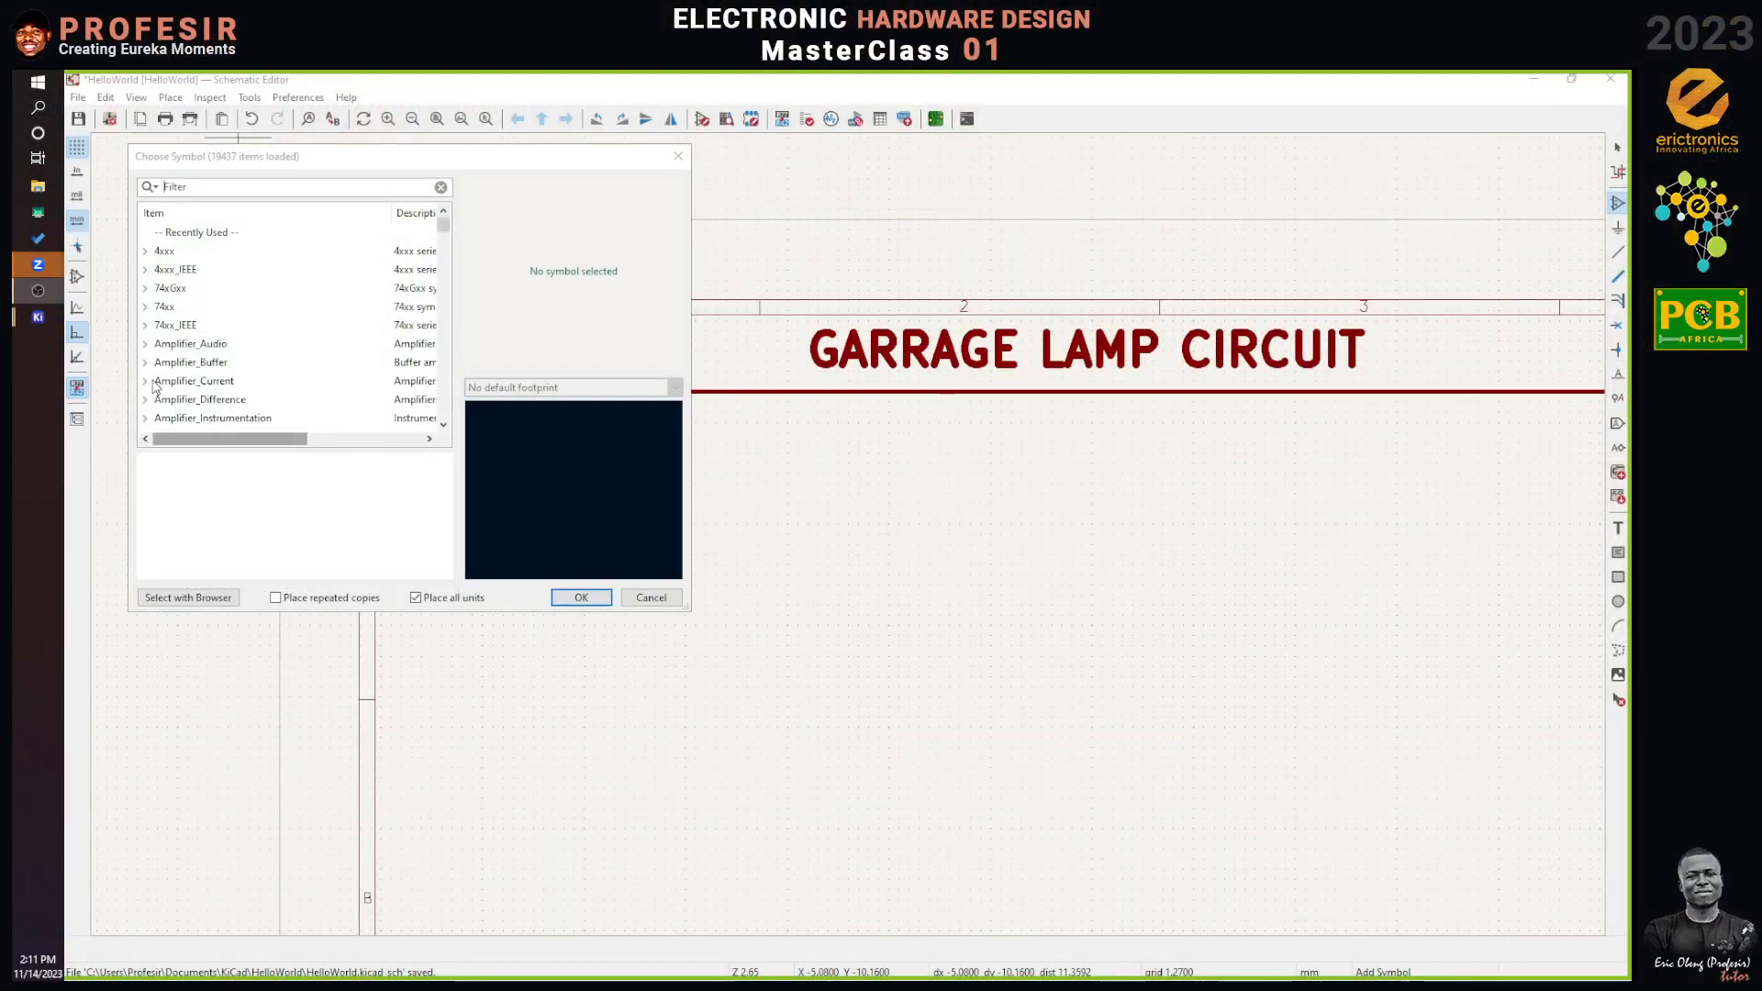
drag(308, 157, 557, 242)
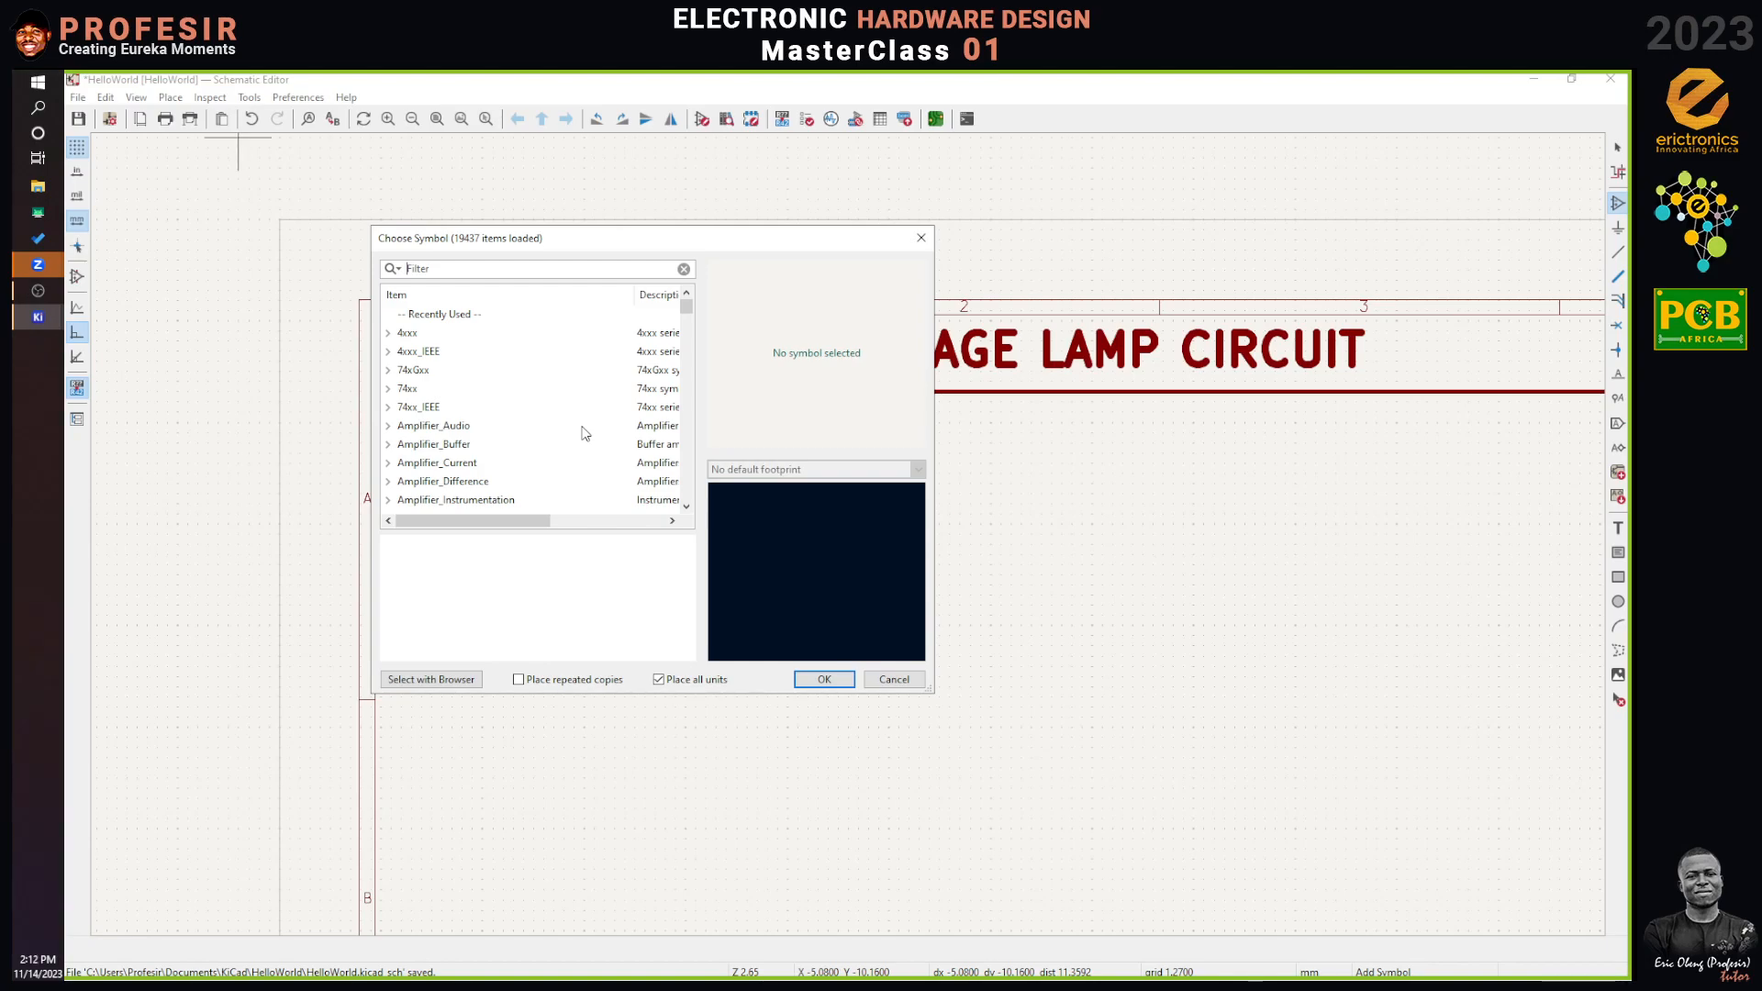
text(DC)
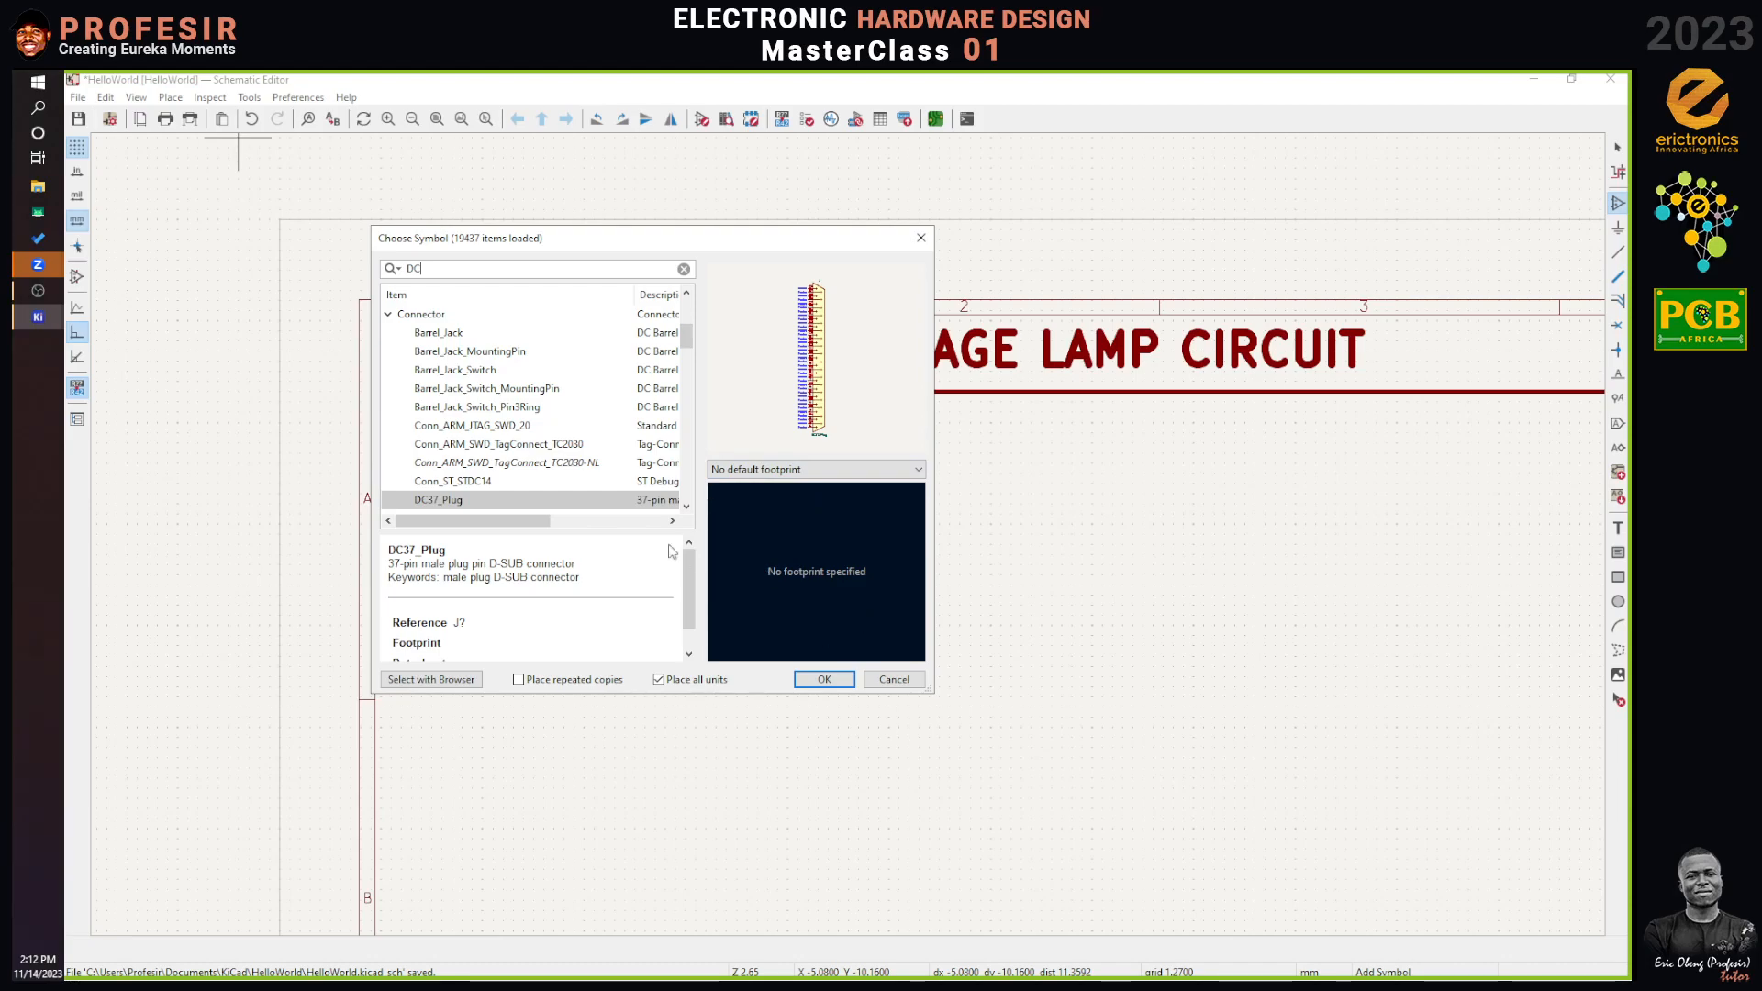
Compare the previews of the Barrel_Jack variants and the footprint of Conn_ARM_SWD_TagConnect_TC2030.
click(462, 336)
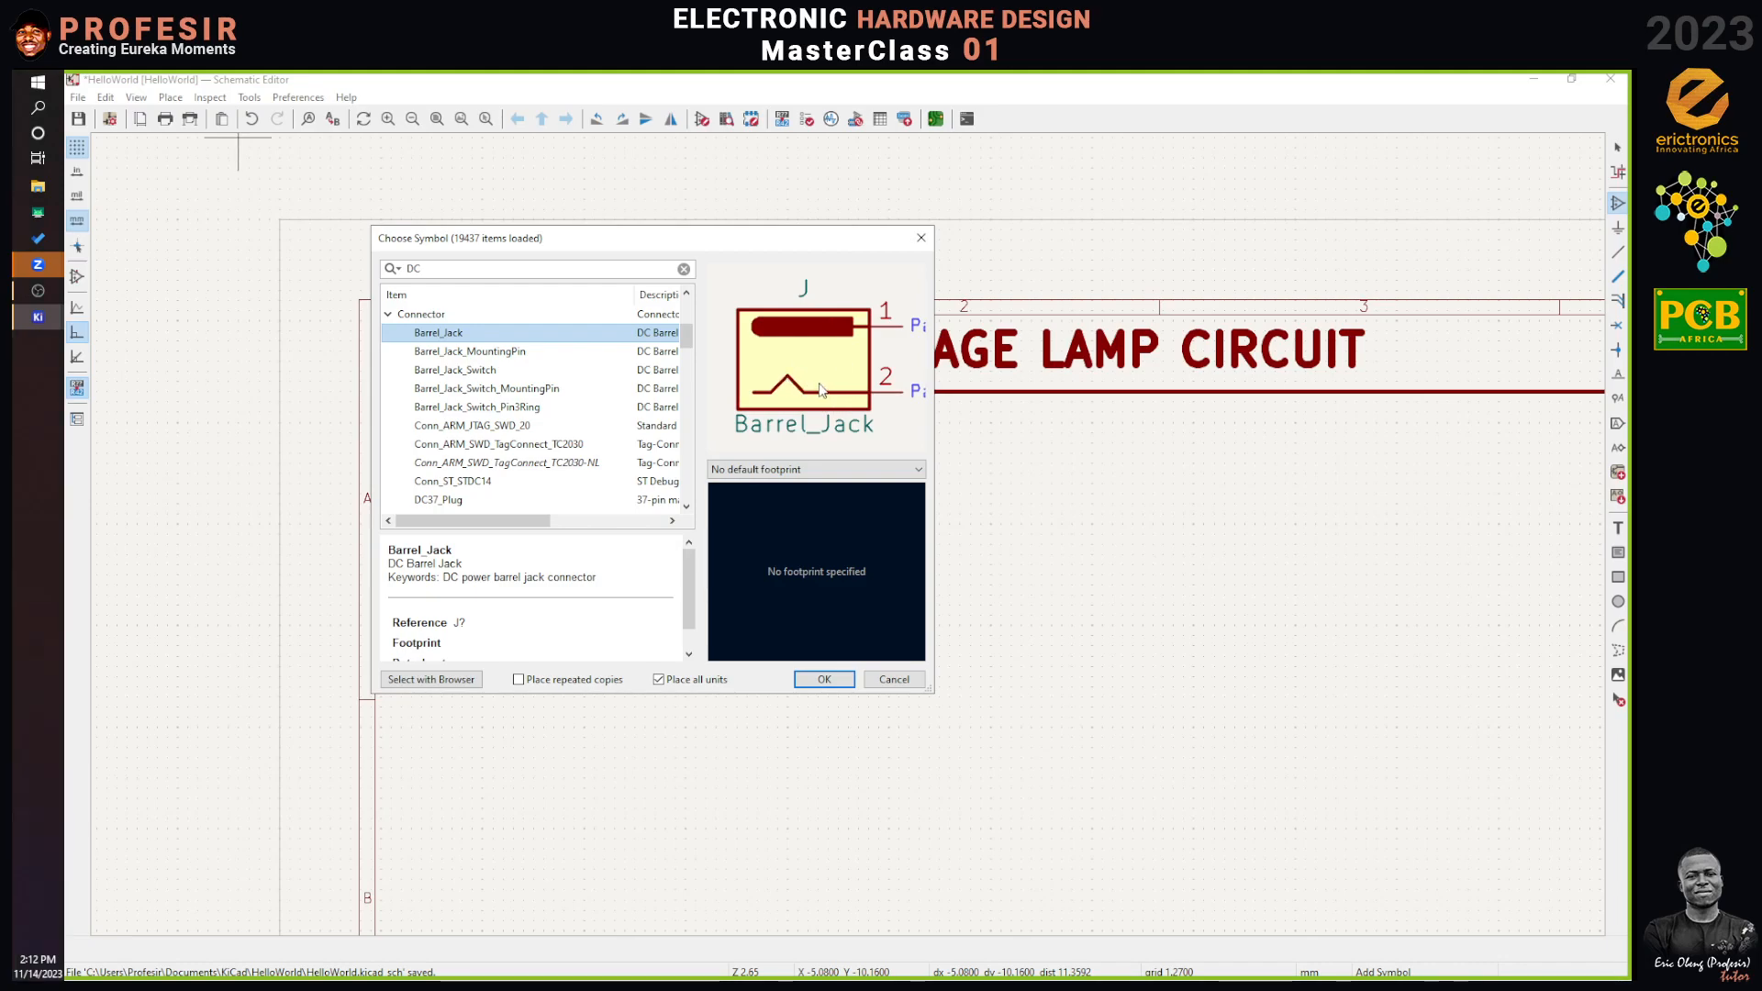
click(528, 358)
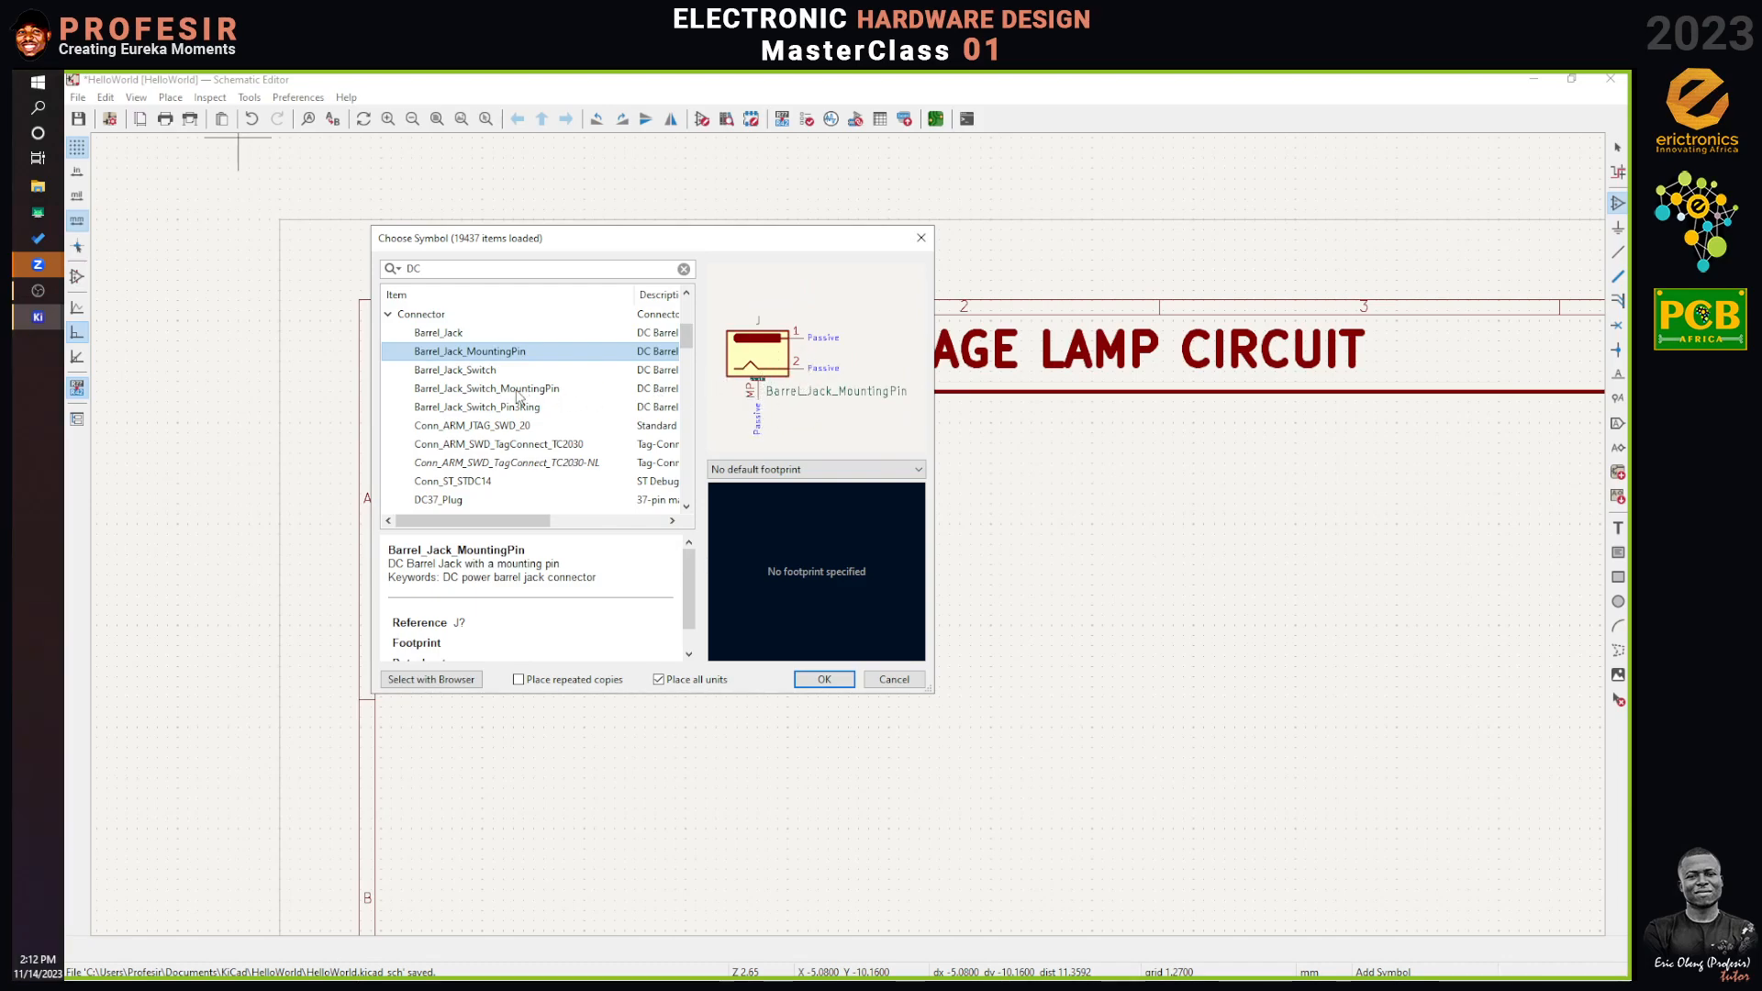
click(482, 372)
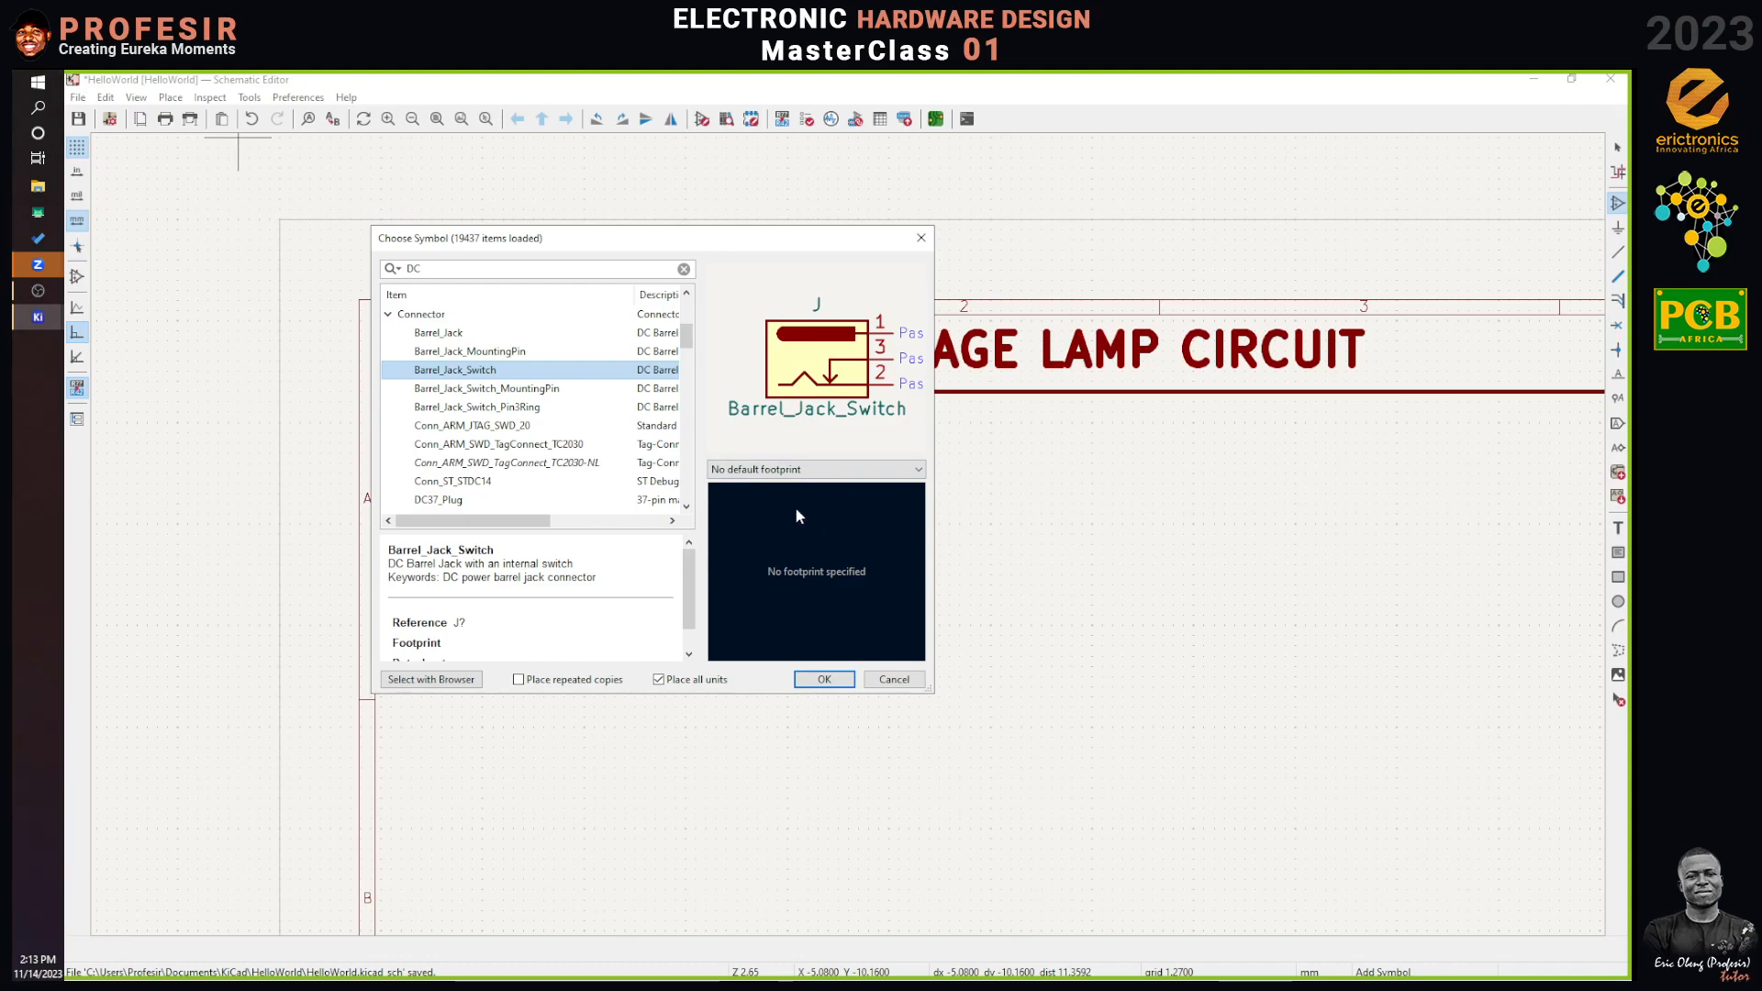
click(528, 406)
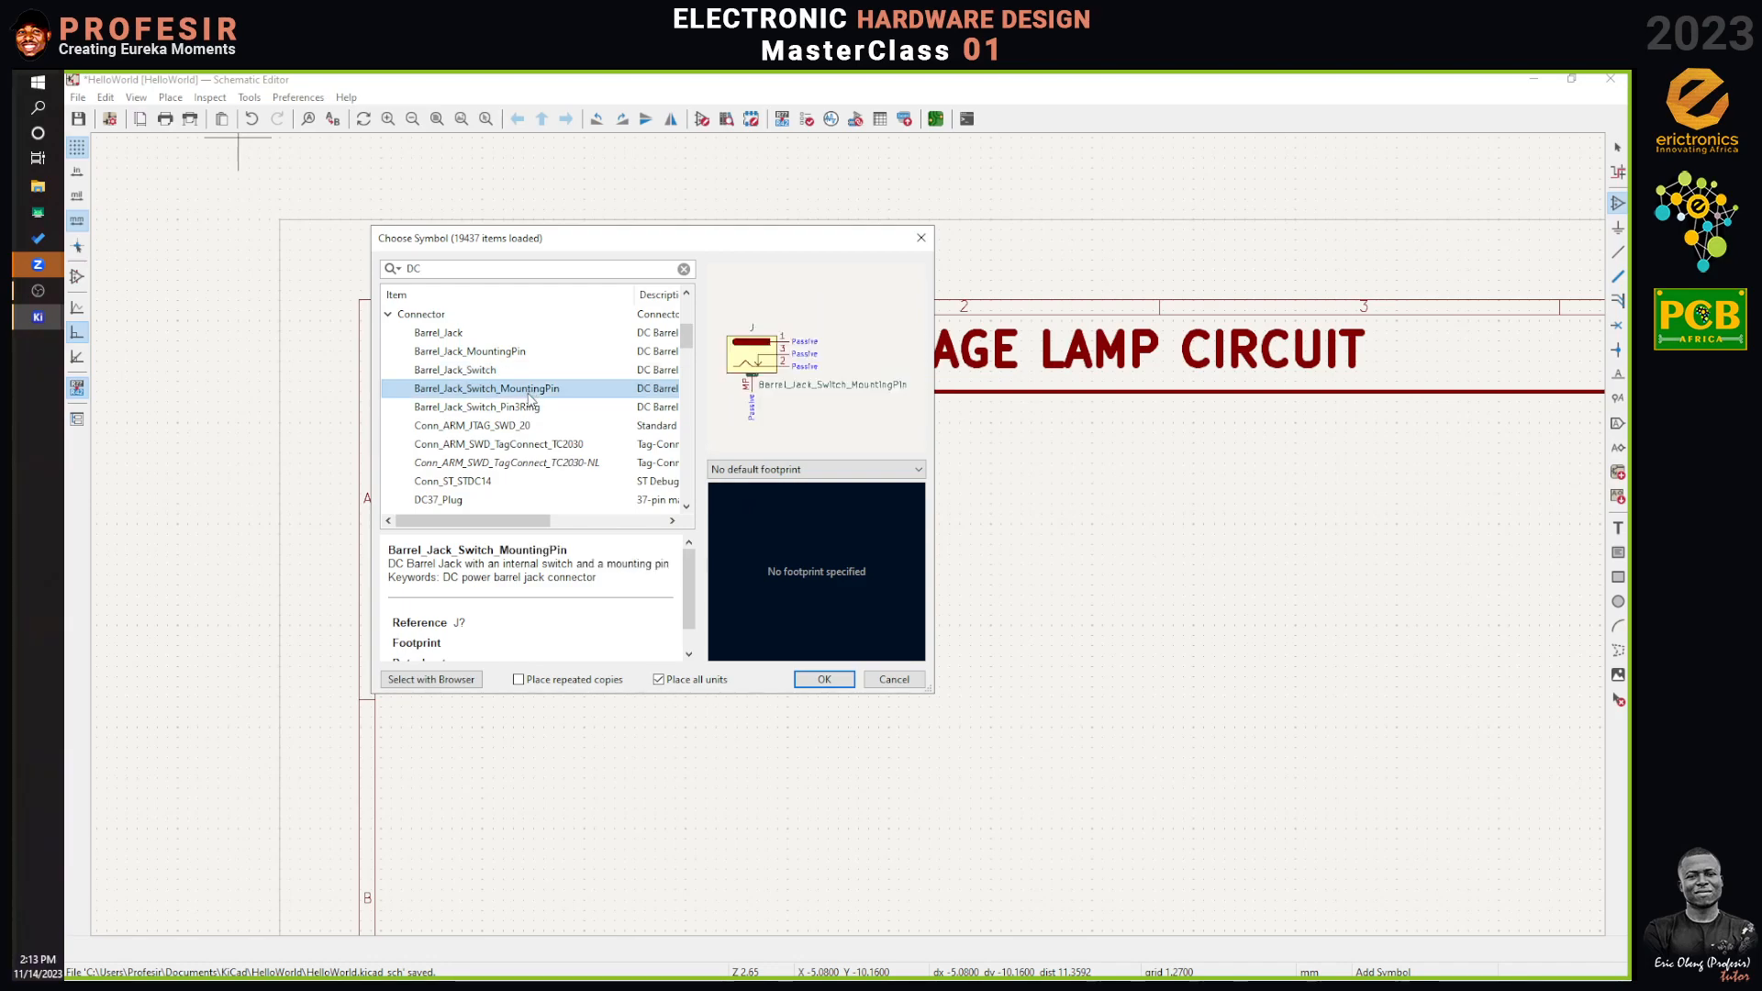
click(515, 443)
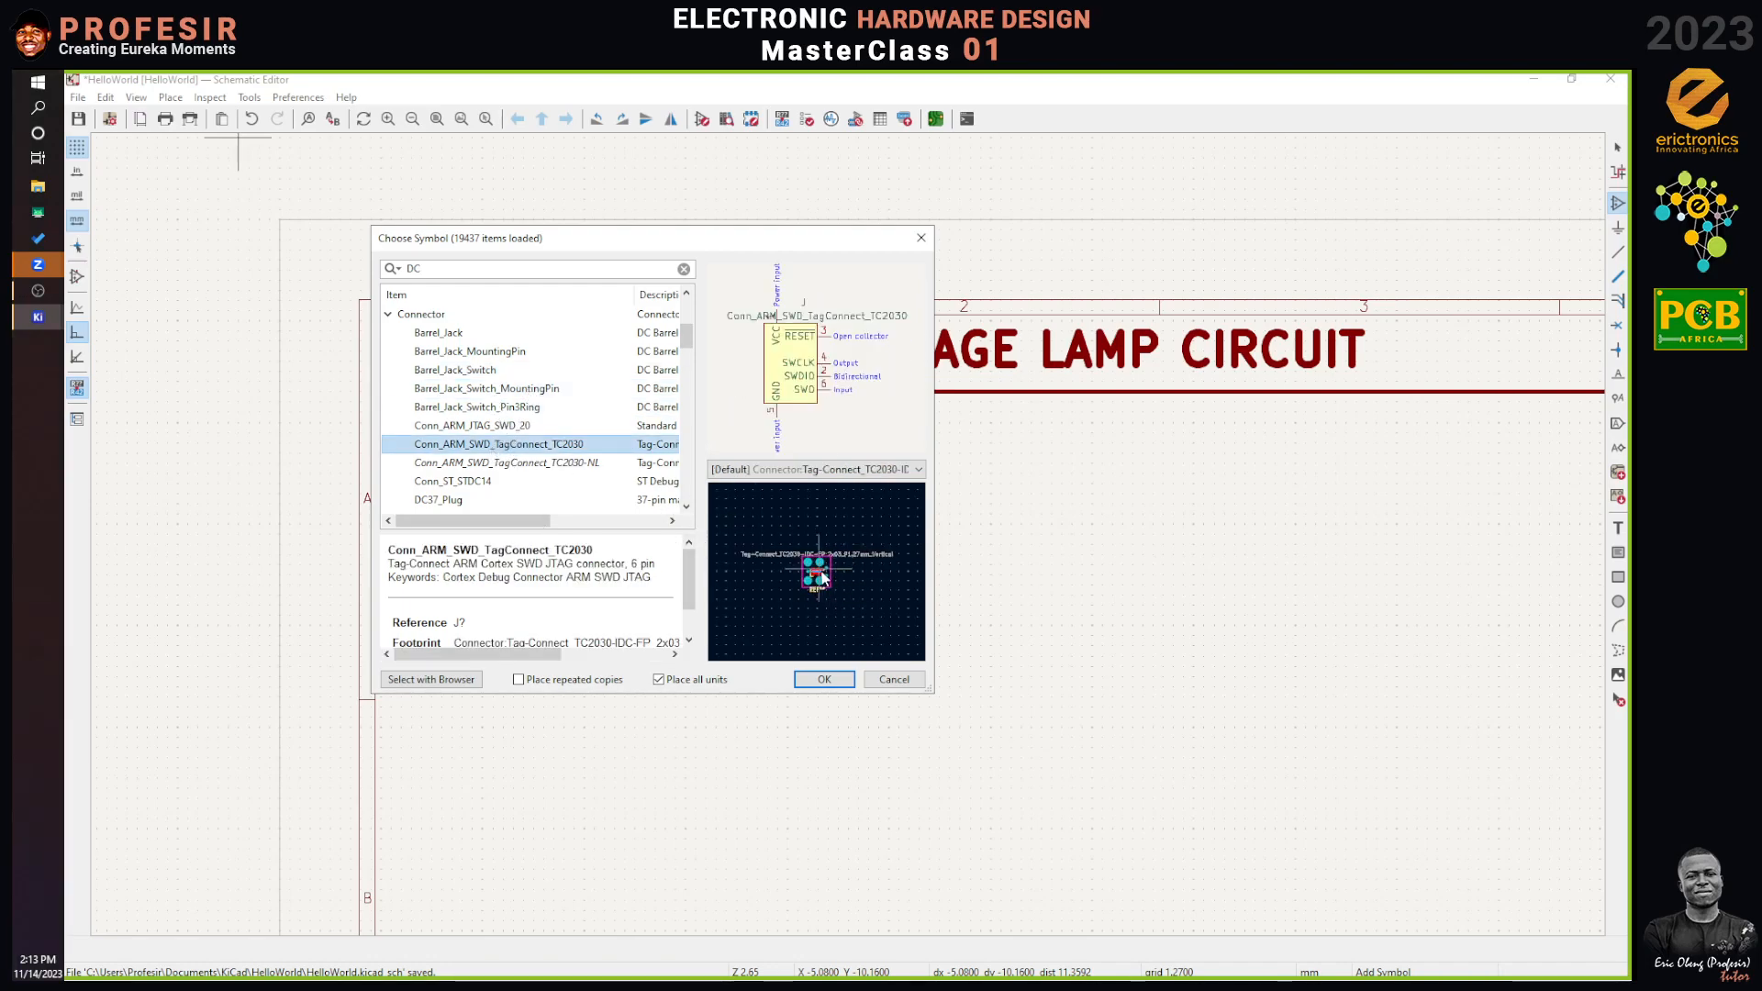
scroll(817, 580, up, 2)
scroll(815, 582, up, 3)
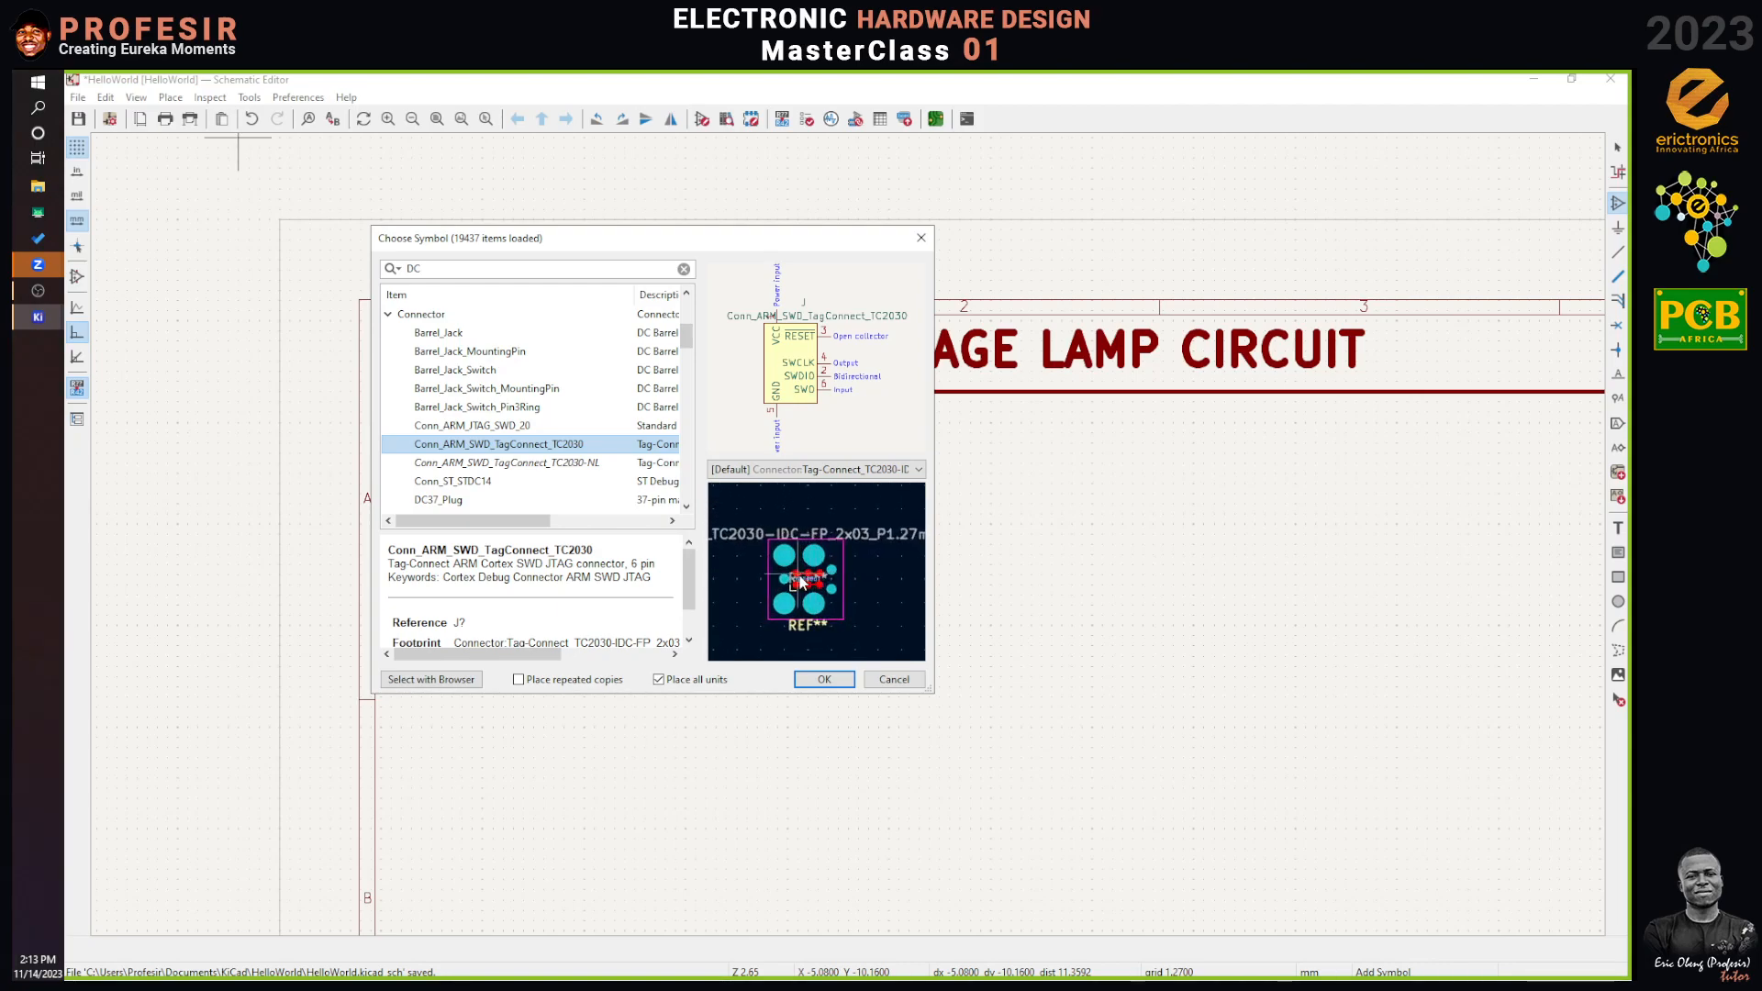
Place a Barrel_Jack_Switch symbol just to the right of the POWER SRC section.
click(476, 372)
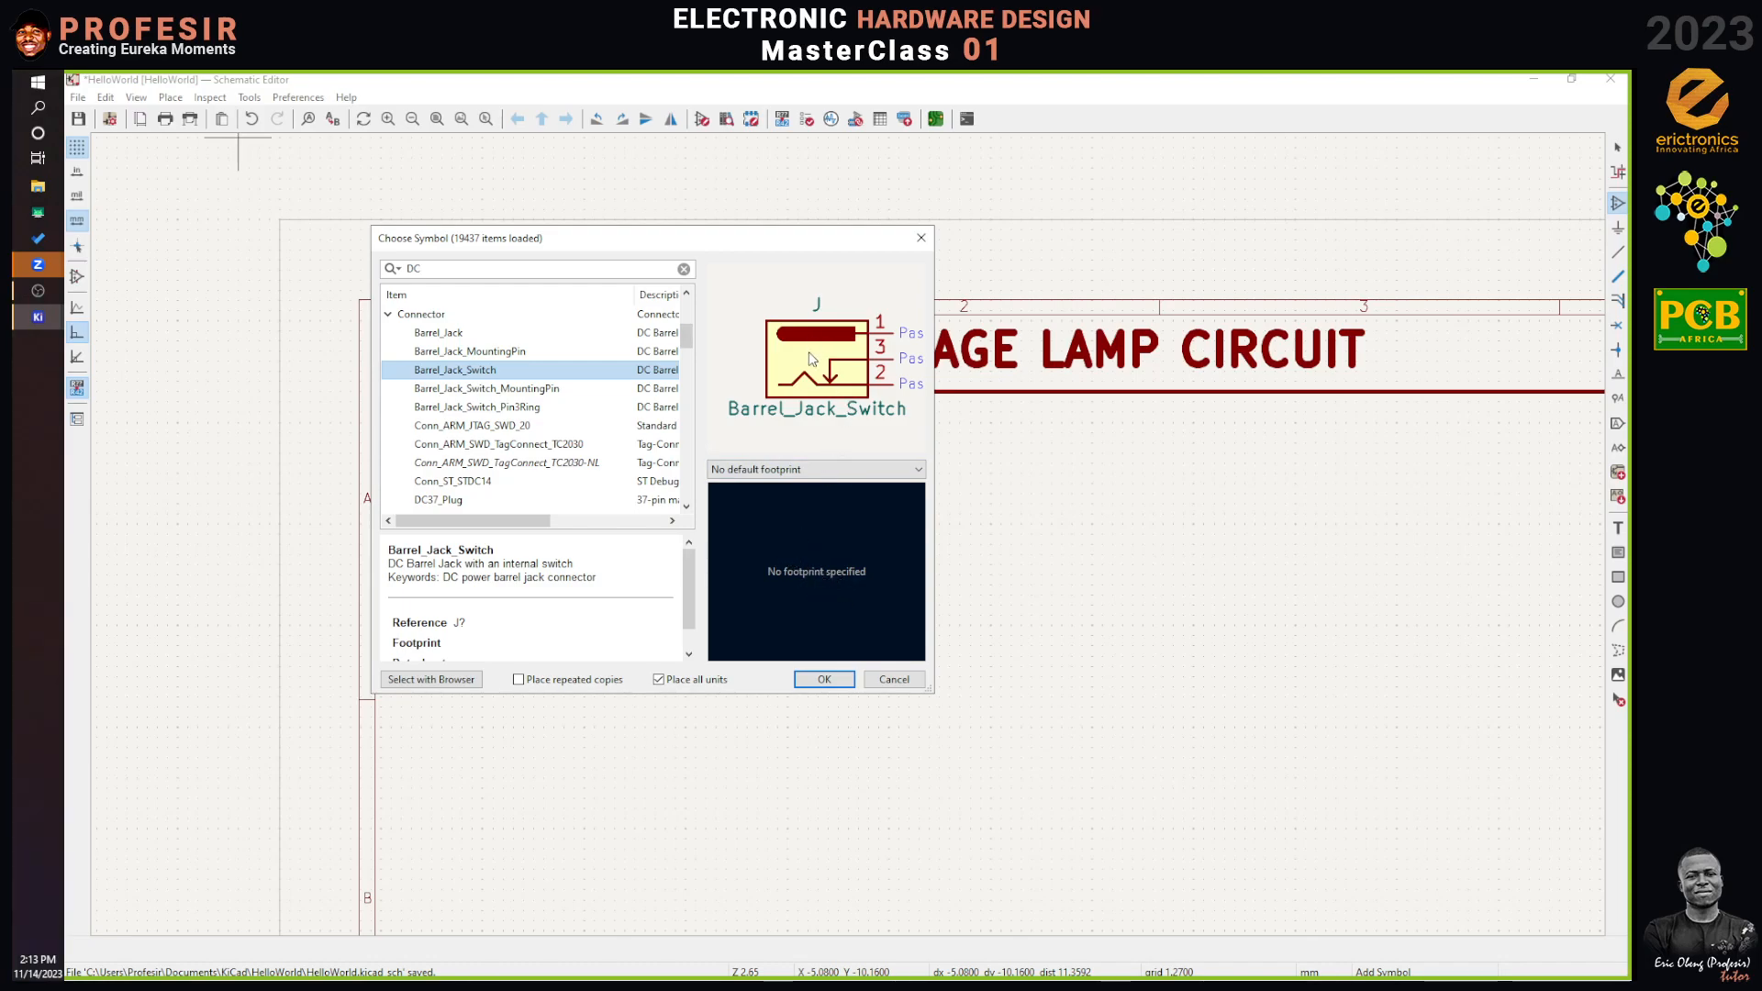
click(826, 679)
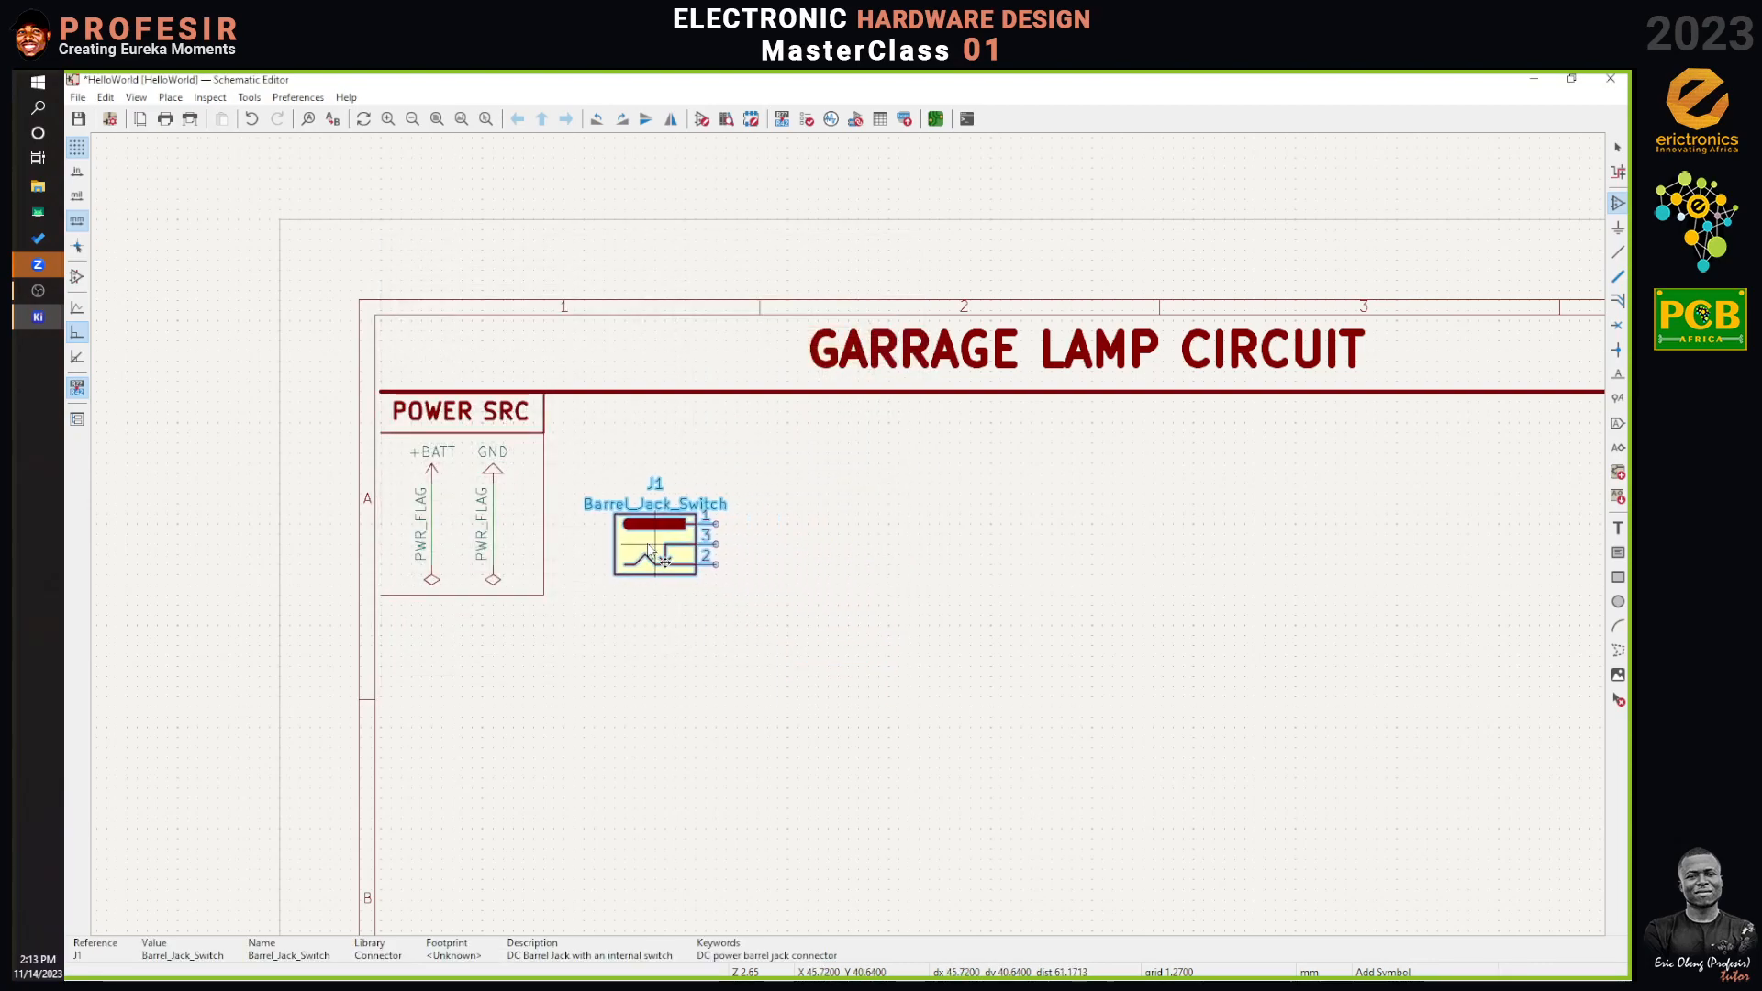
click(627, 523)
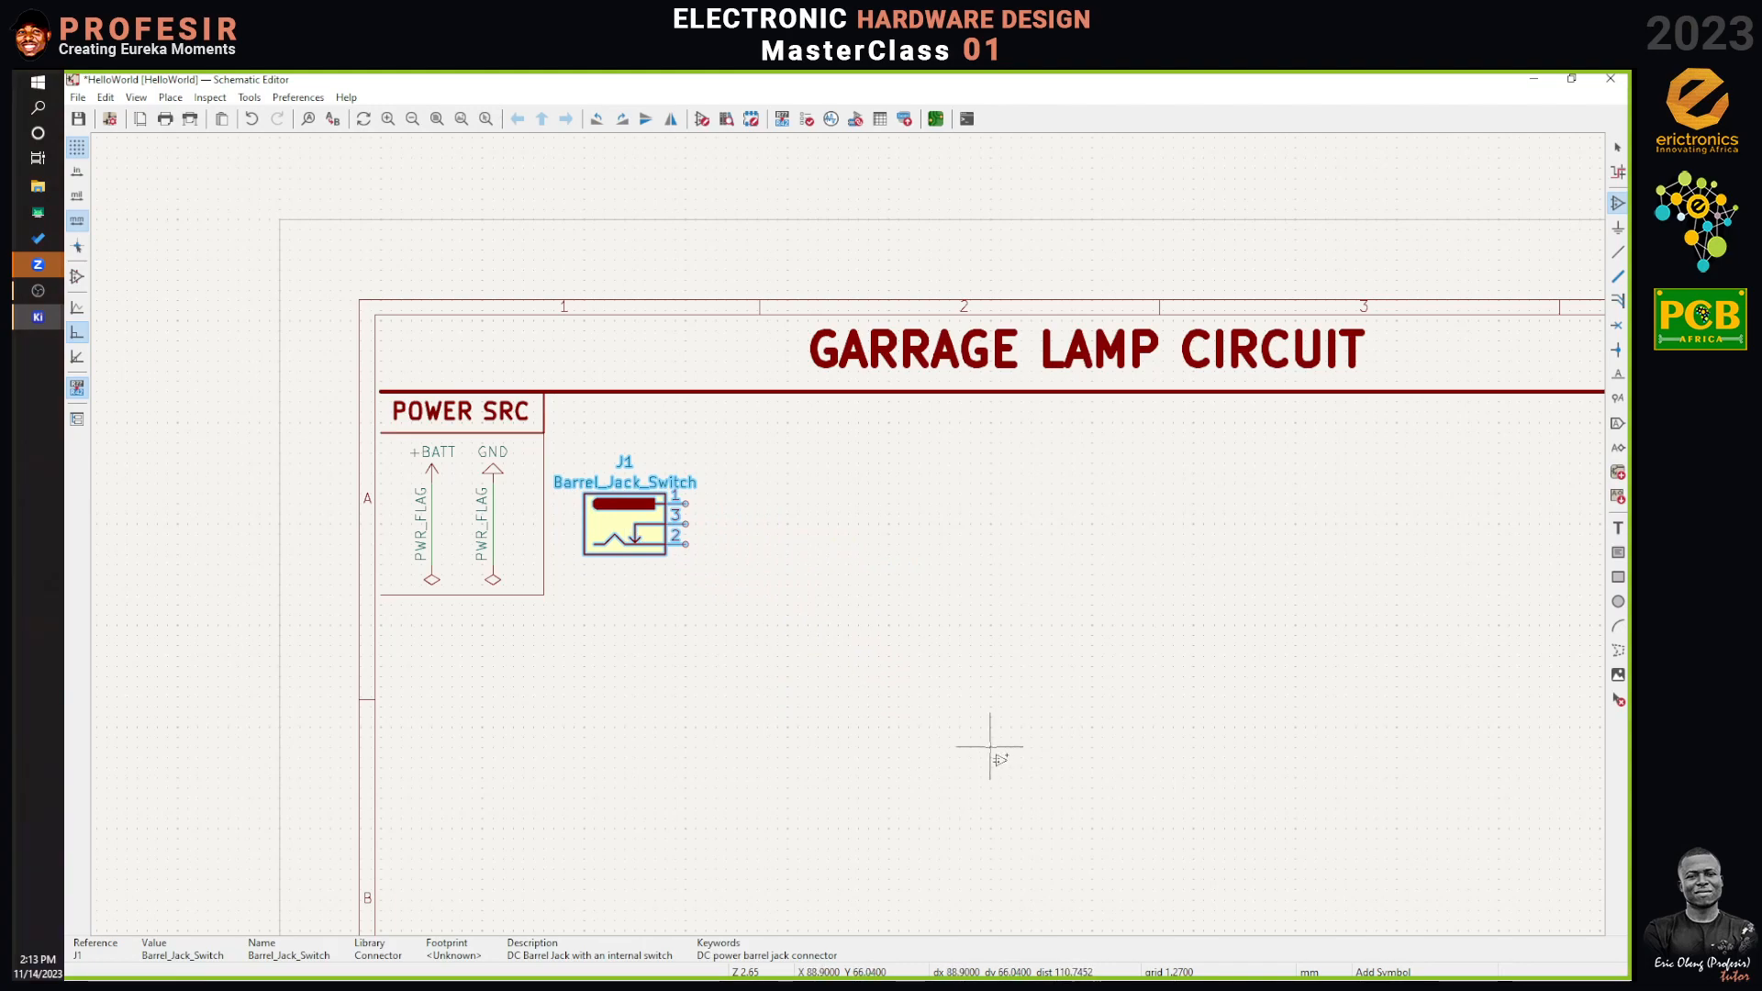
key(Escape)
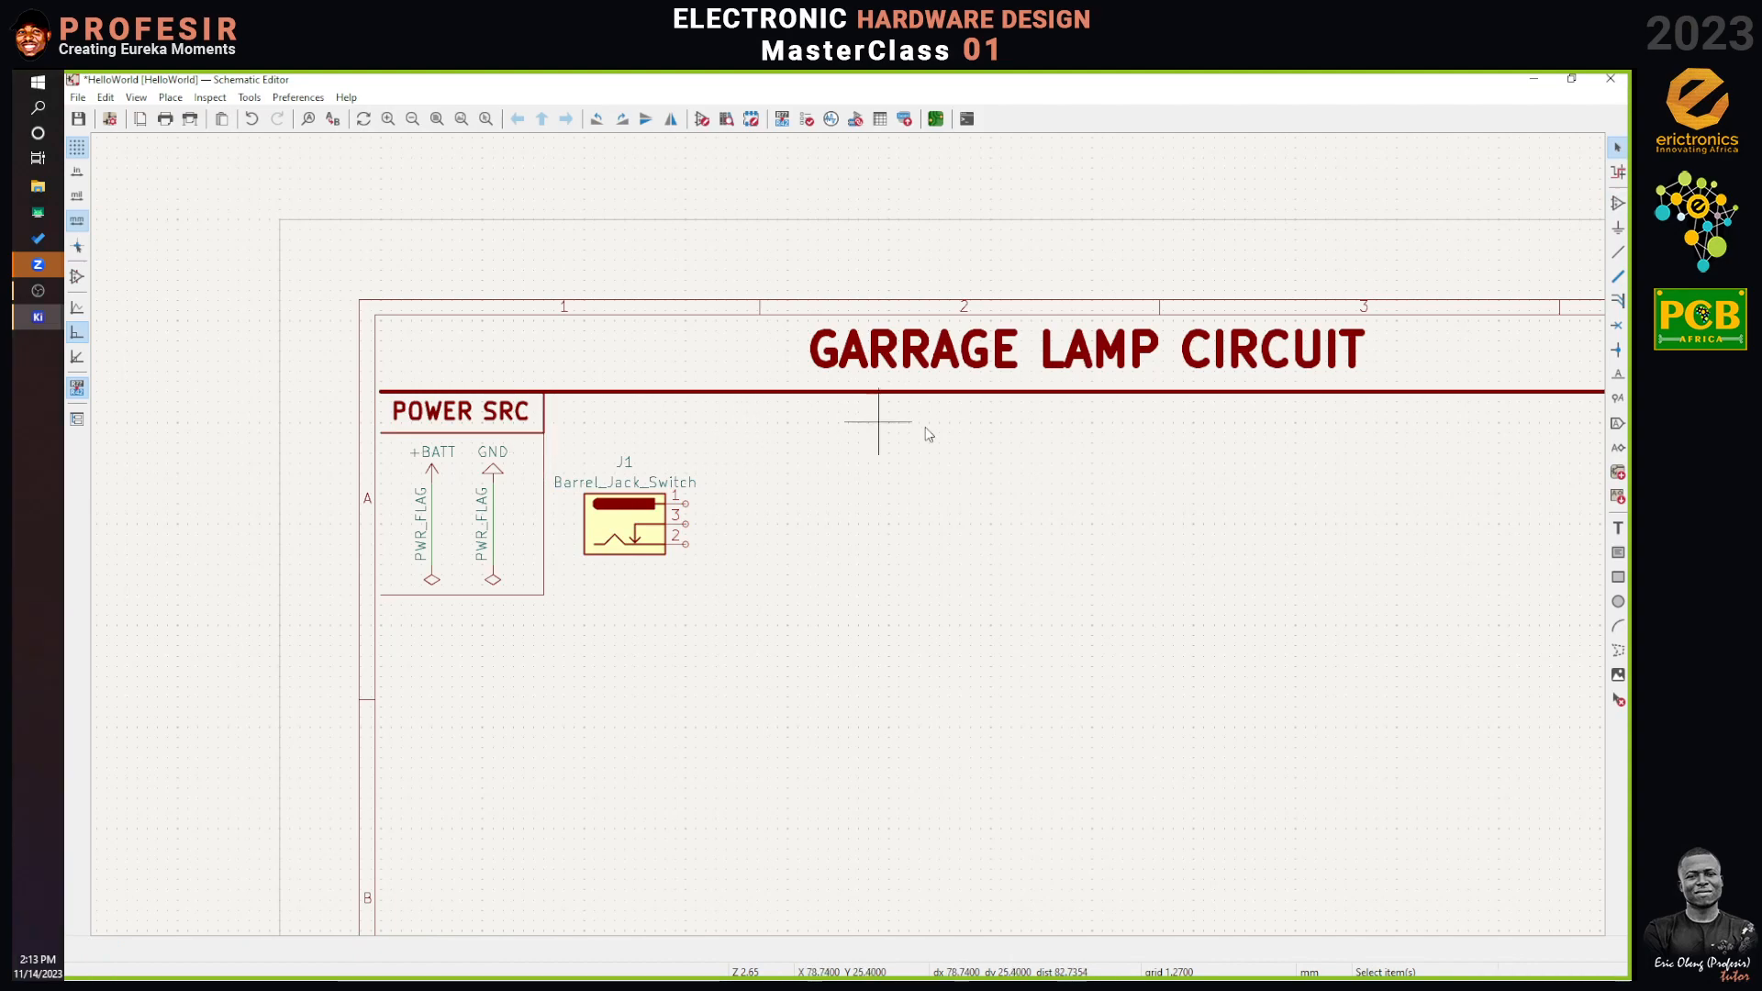
Draw a horizontal line from the POWER SRC heading box's lower-right corner across to the sheet's inner right frame.
key(i)
click(544, 433)
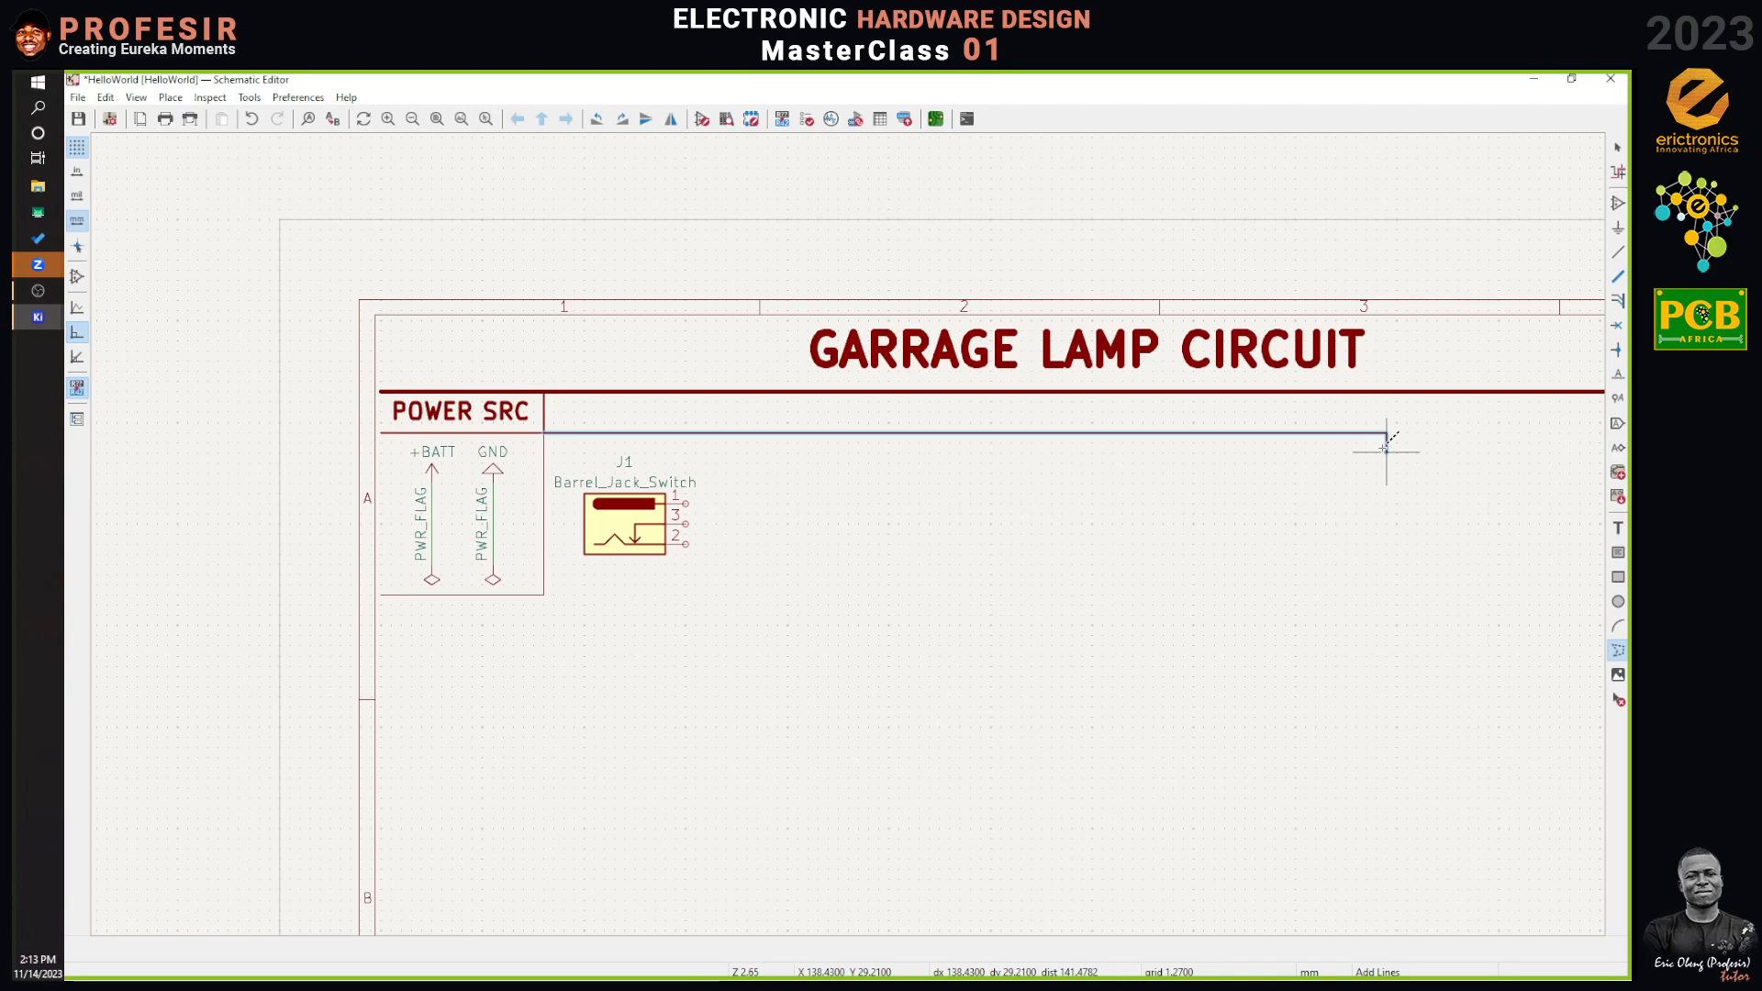
scroll(1284, 435, down, 4)
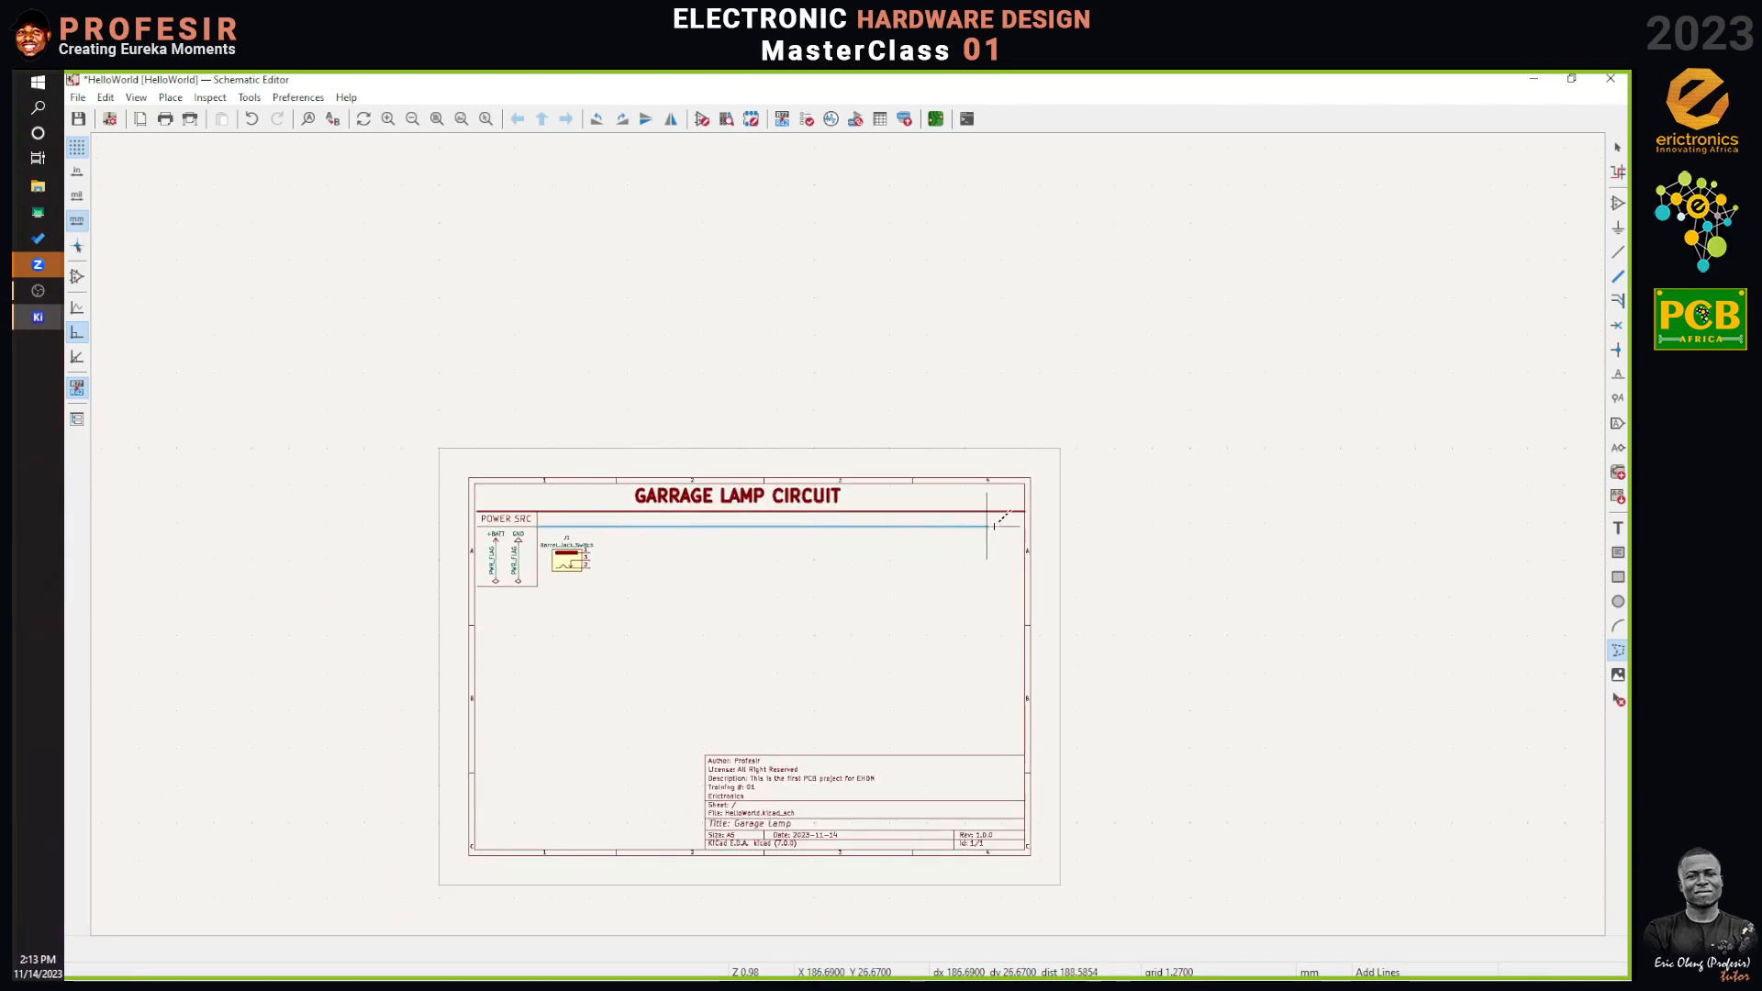
double_click(1026, 525)
key(Escape)
View the symbol properties of barrel jack J1 and close them.
scroll(624, 543, up, 4)
scroll(848, 541, up, 4)
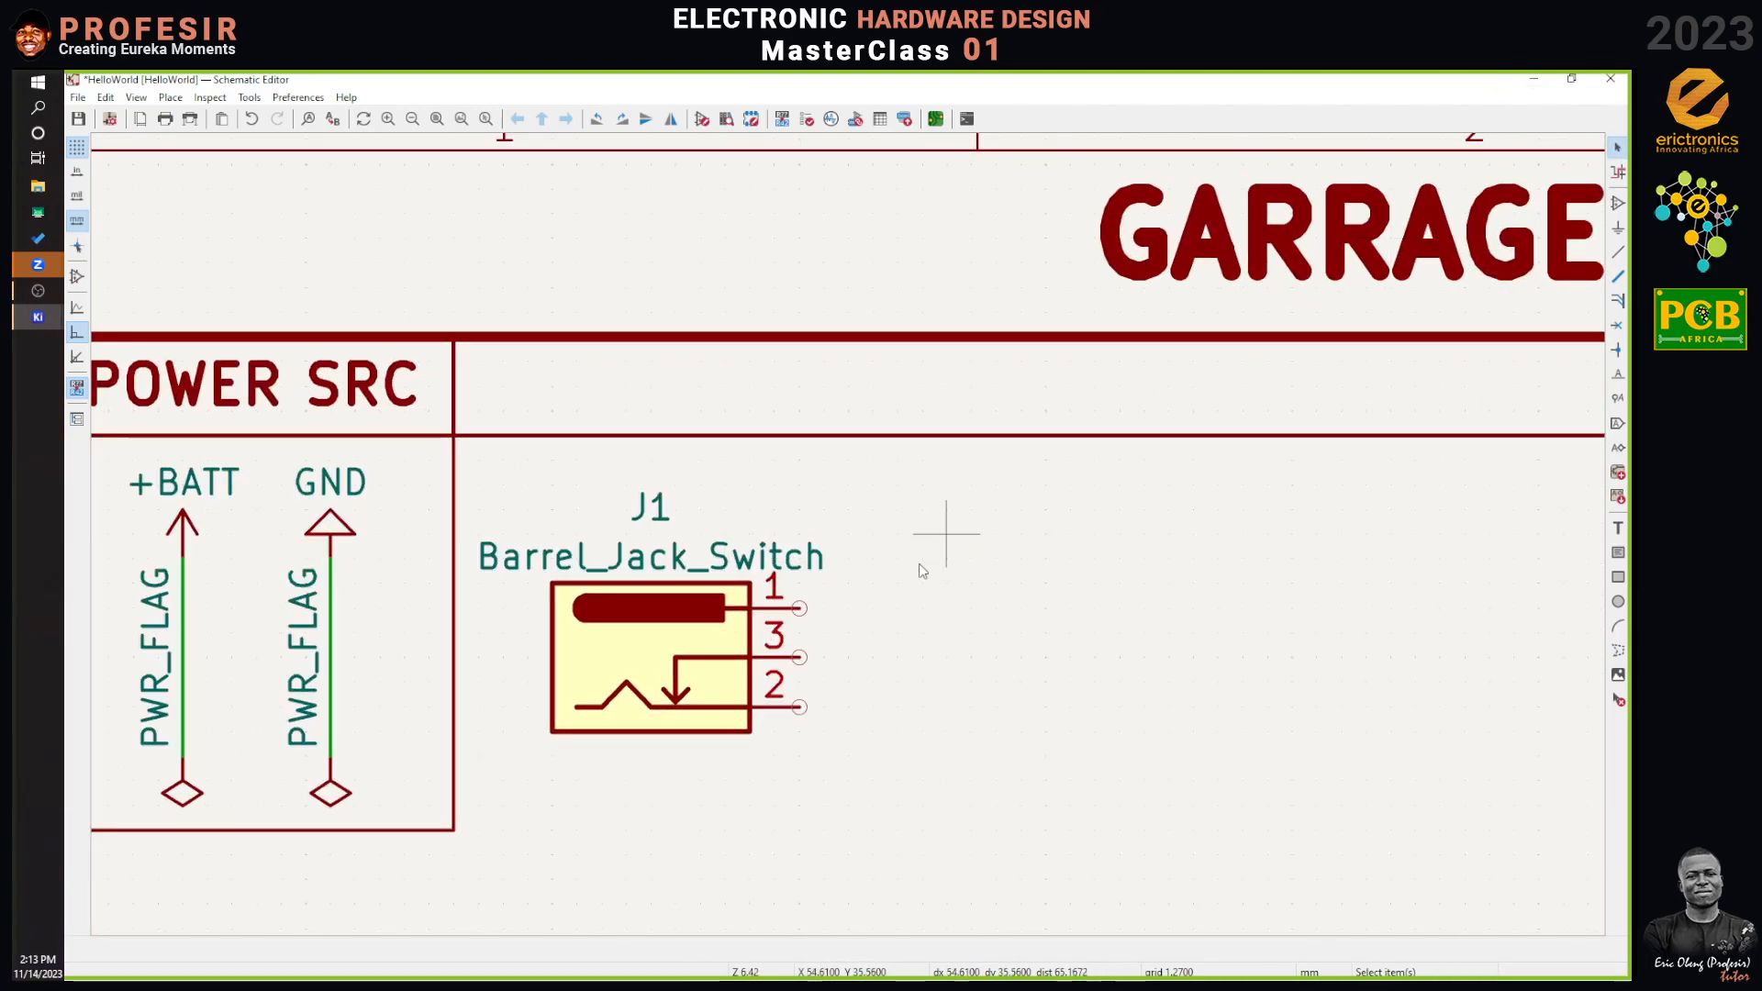
click(647, 659)
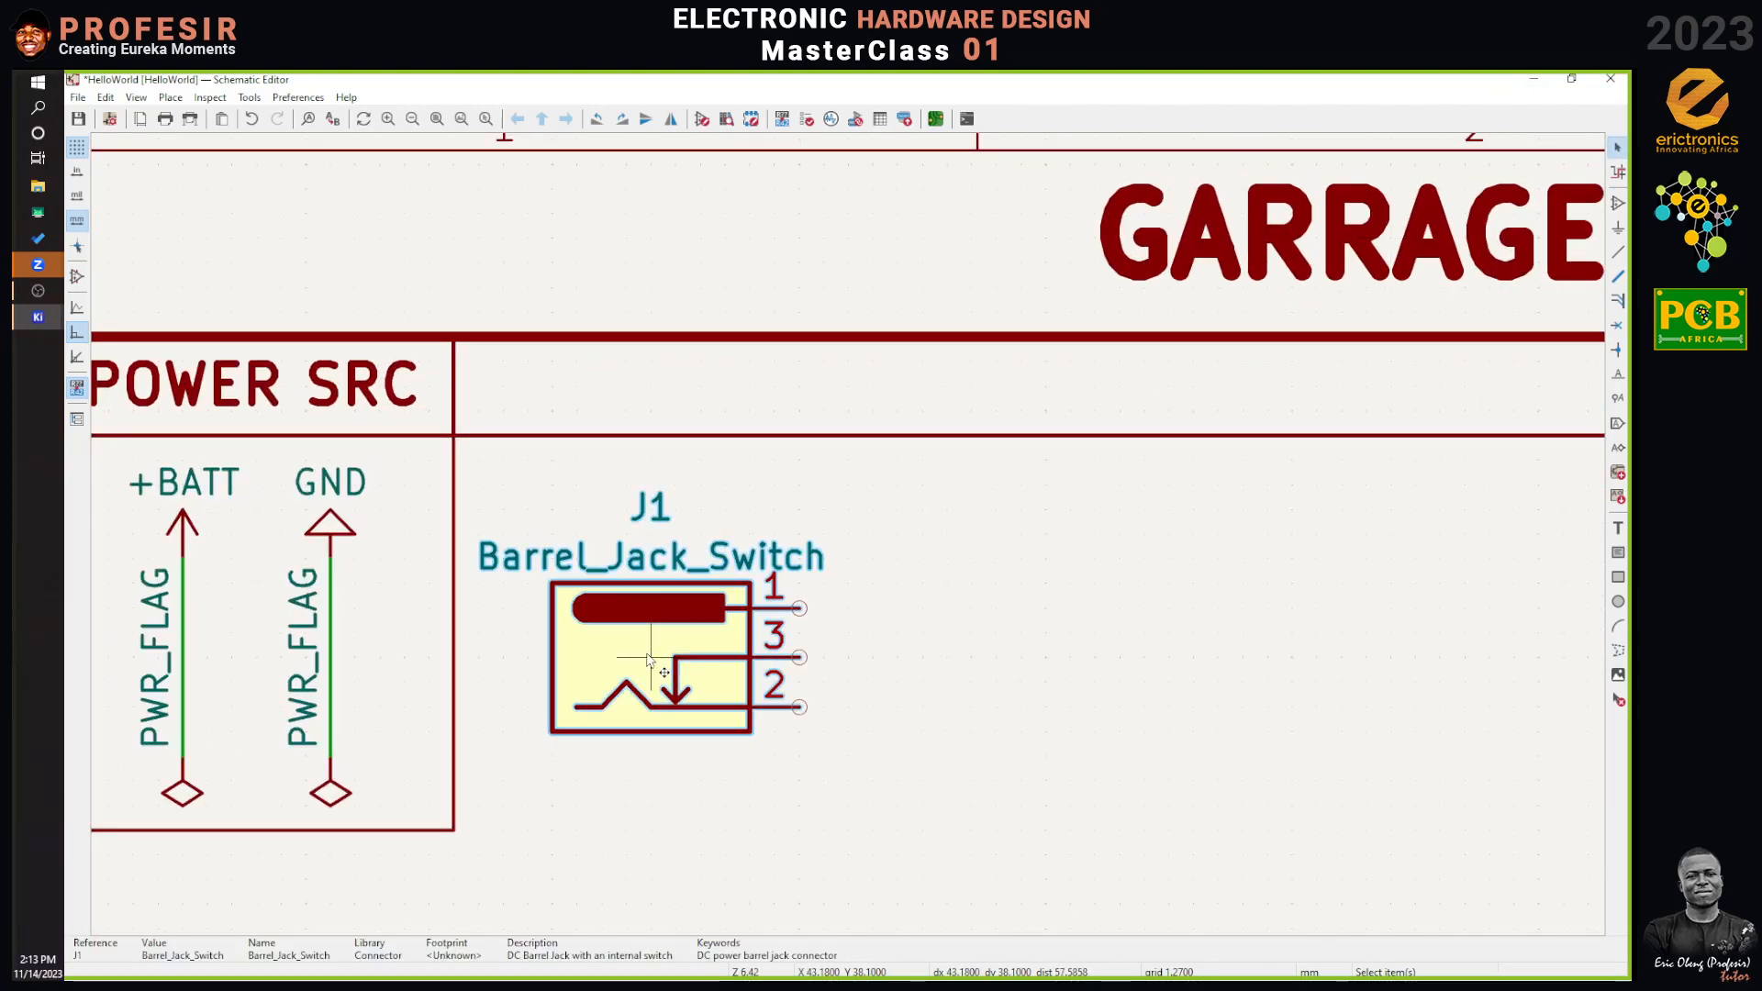
double_click(648, 659)
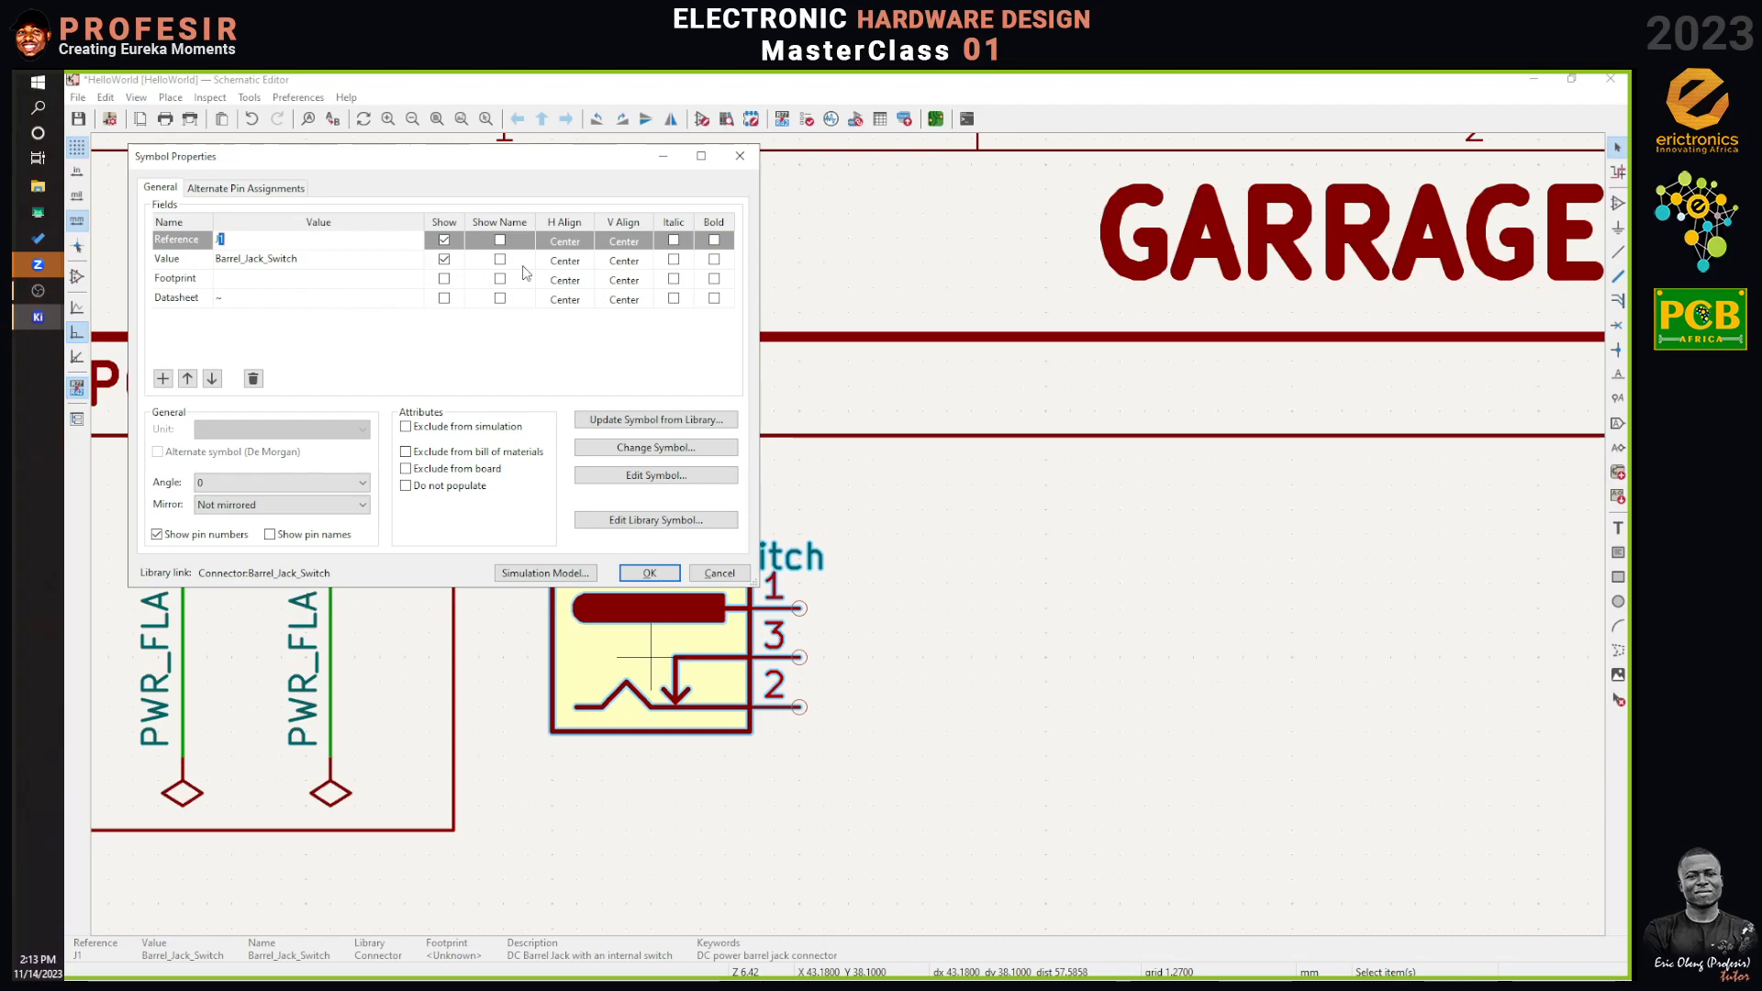
click(749, 160)
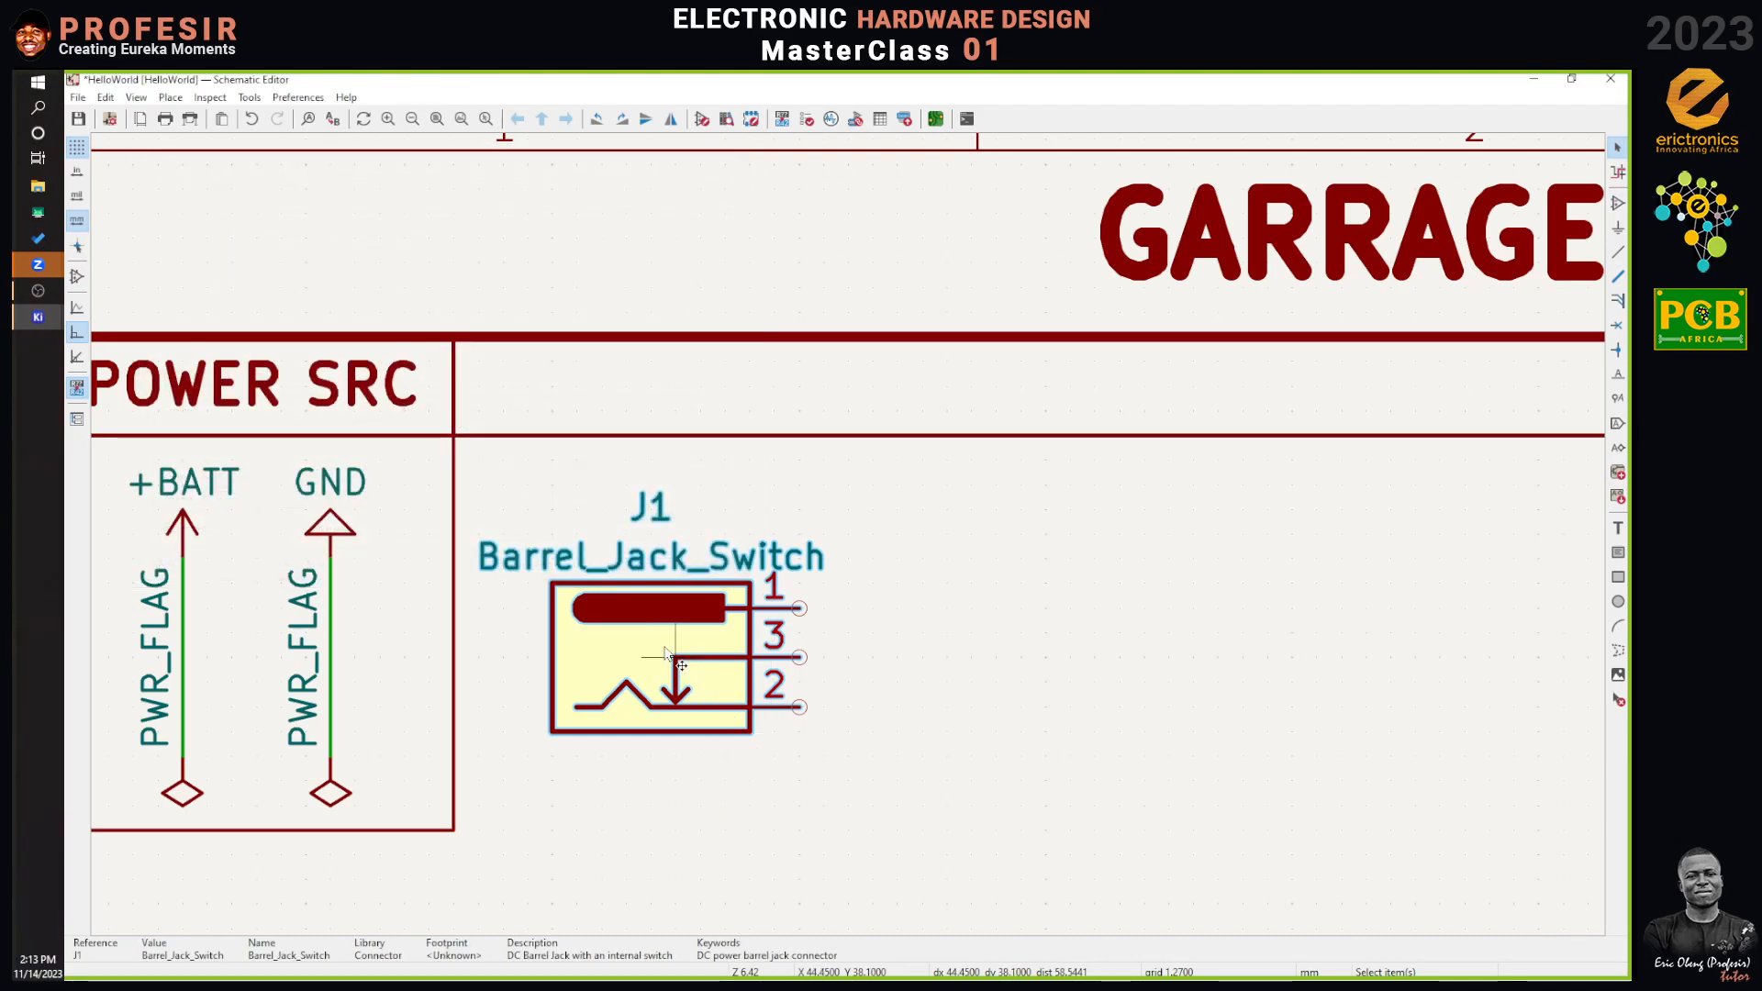
Set the value of barrel jack J1 to PWR-IN.
key(v)
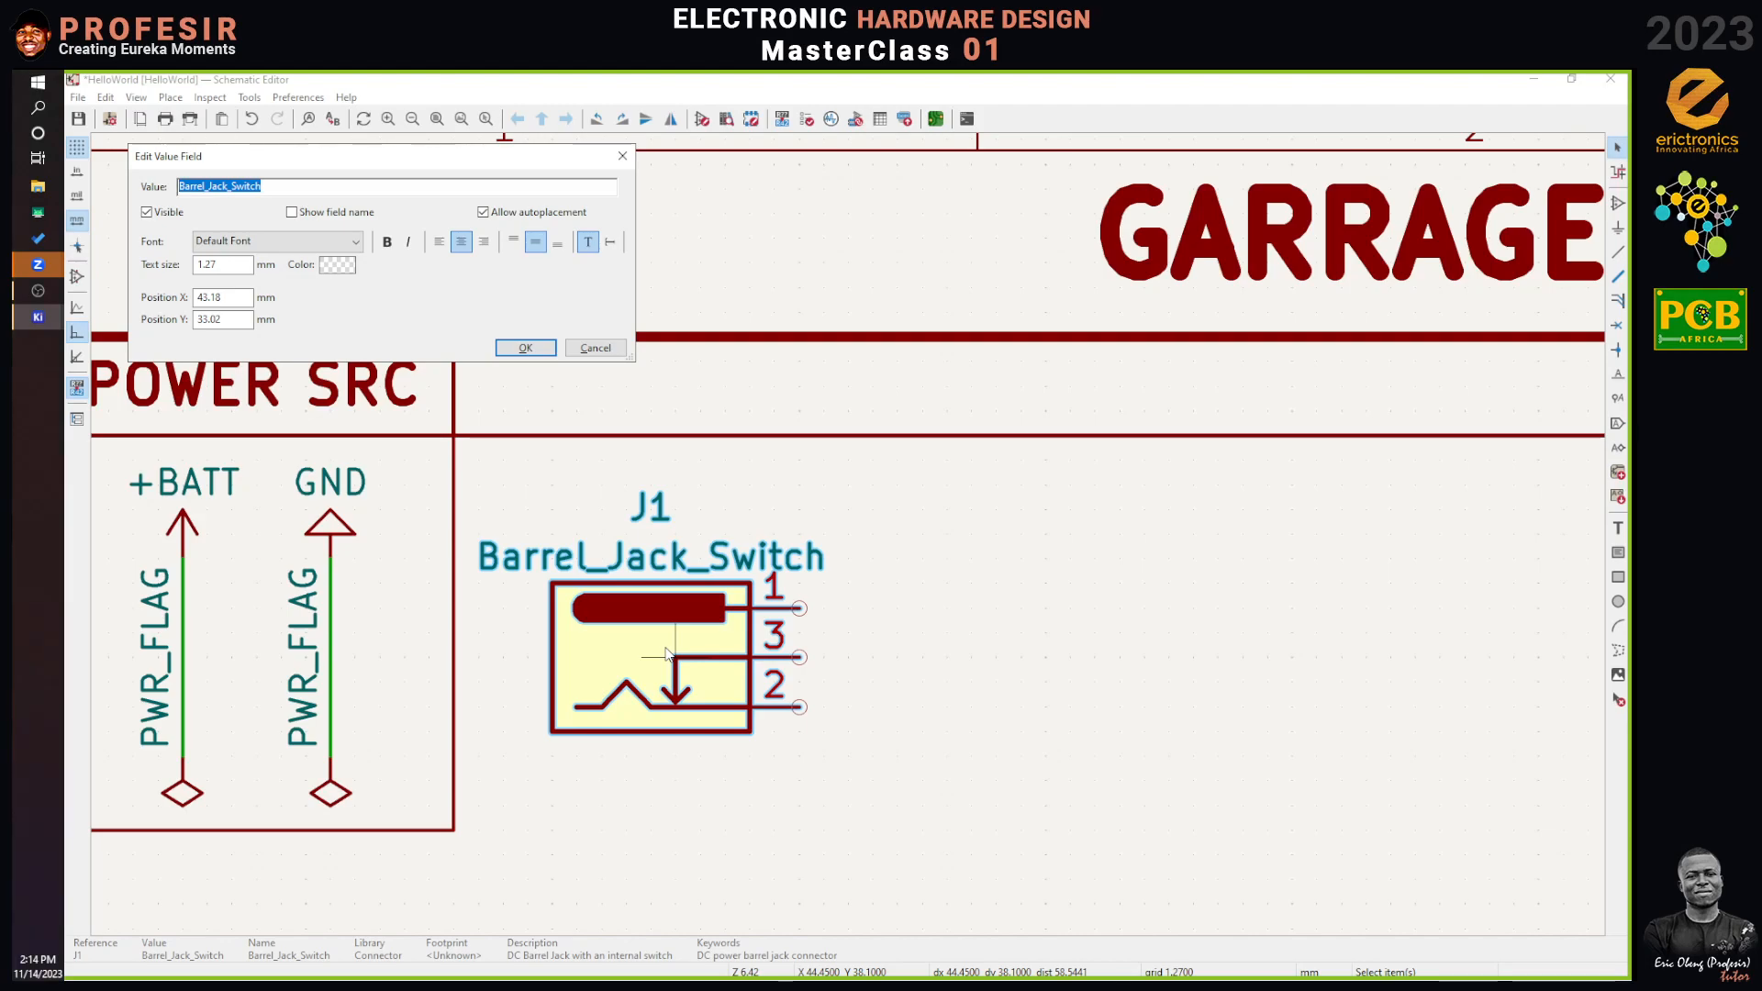
text(PWR-IN)
key(Return)
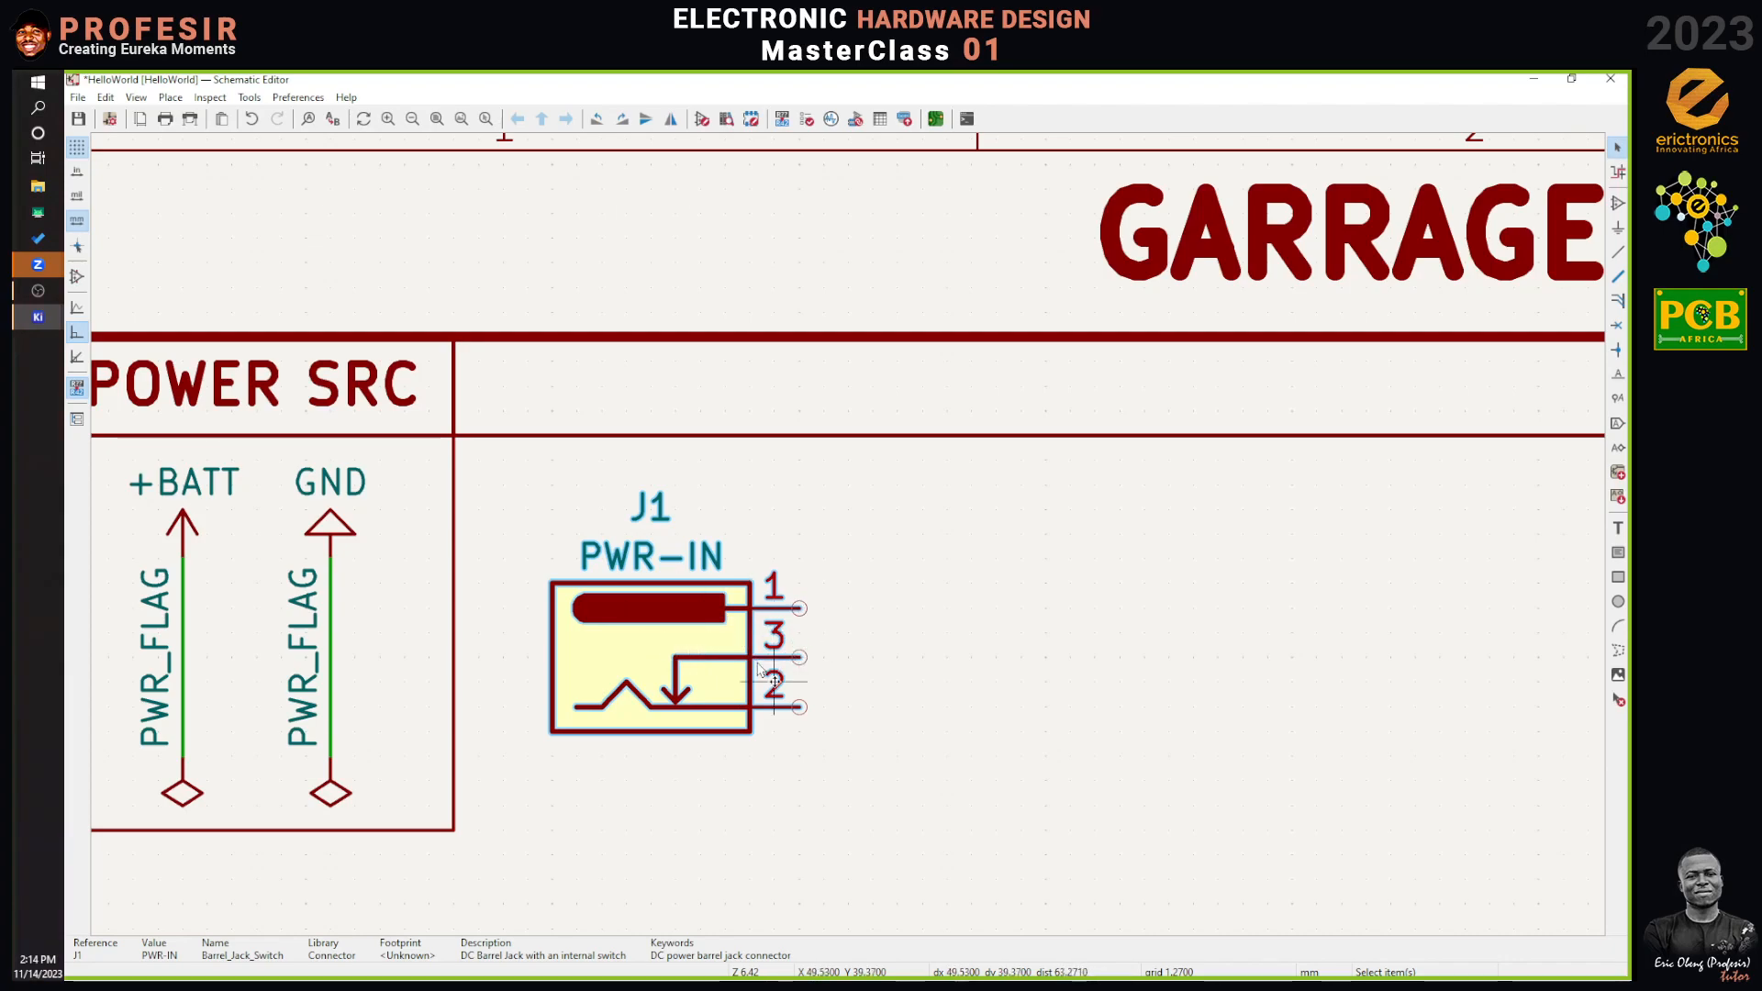
Inspect the general fields and alternate pin assignments in J1's symbol properties, leaving them unedited.
right_click(708, 651)
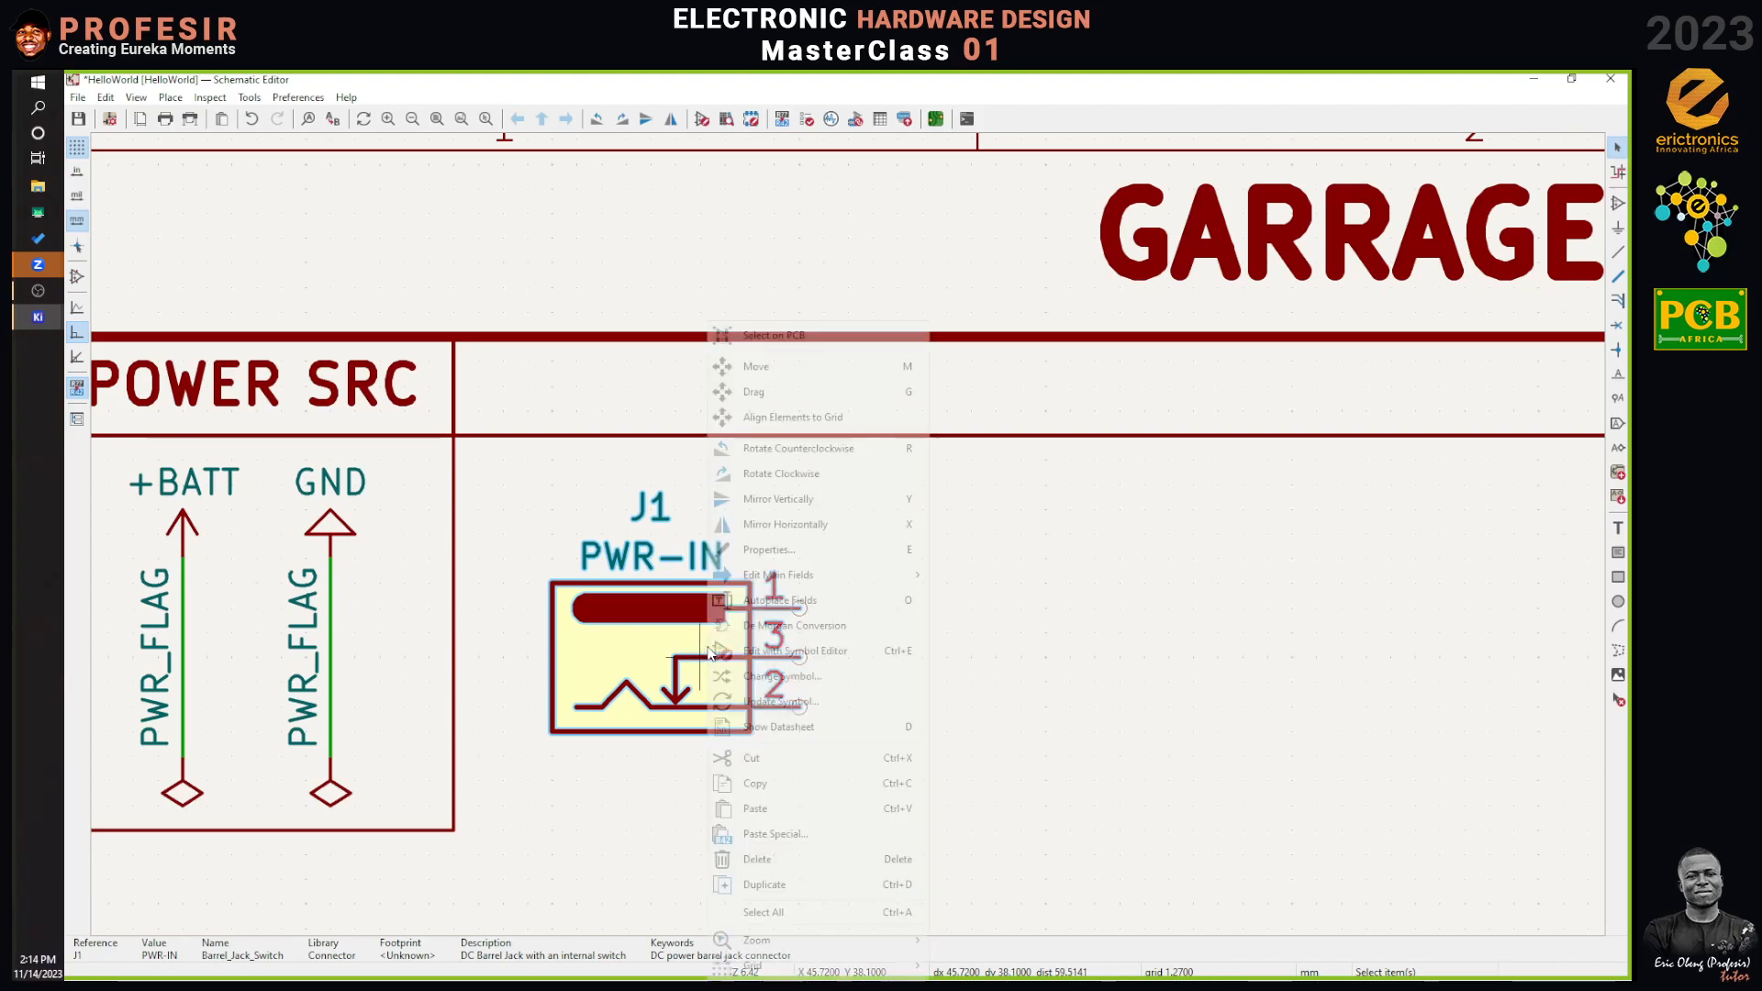
click(762, 551)
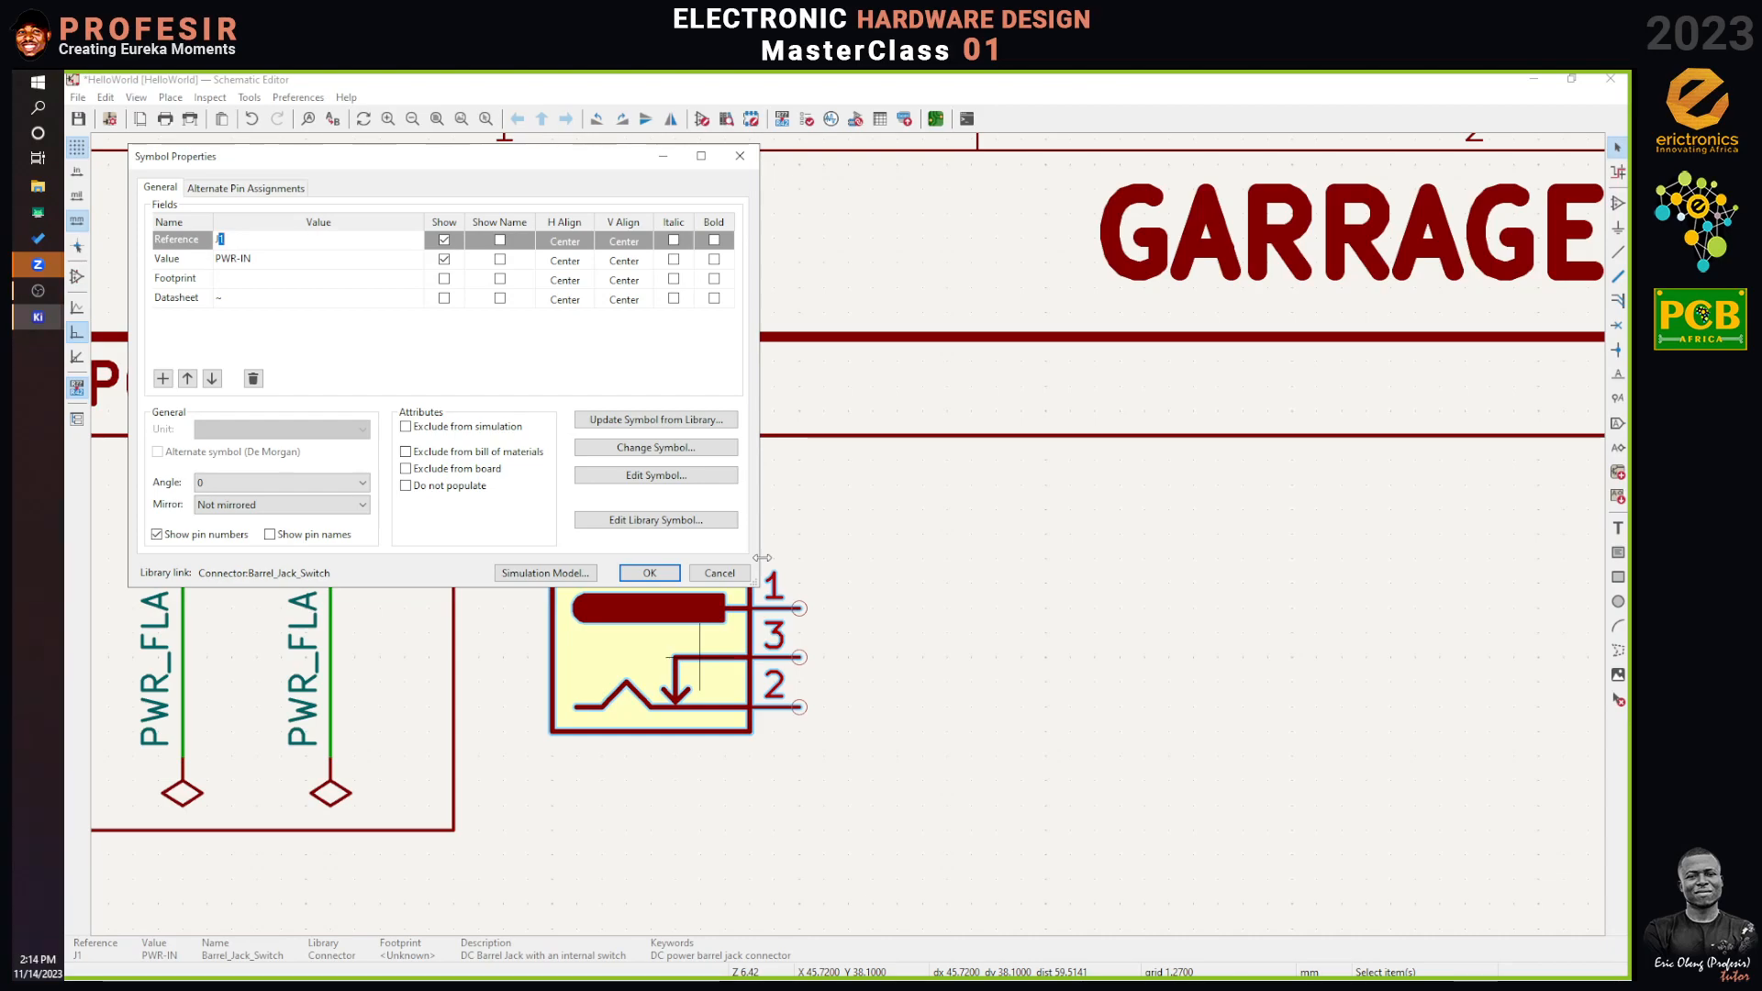
click(254, 195)
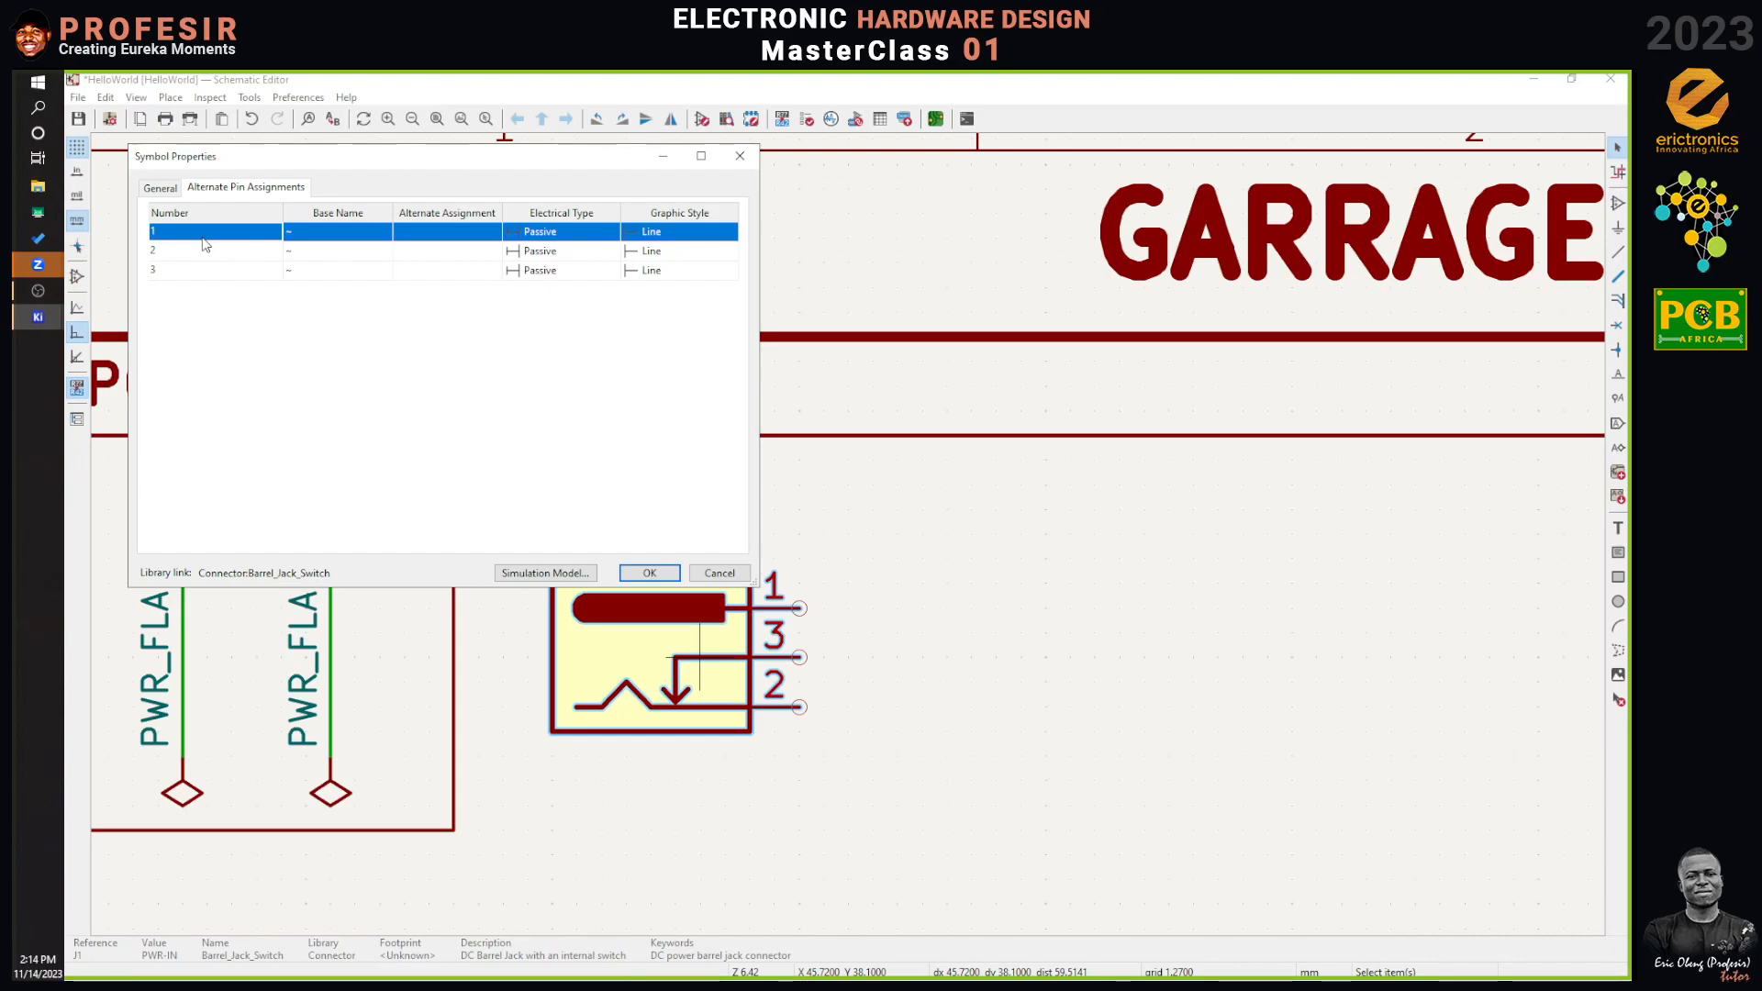
click(167, 190)
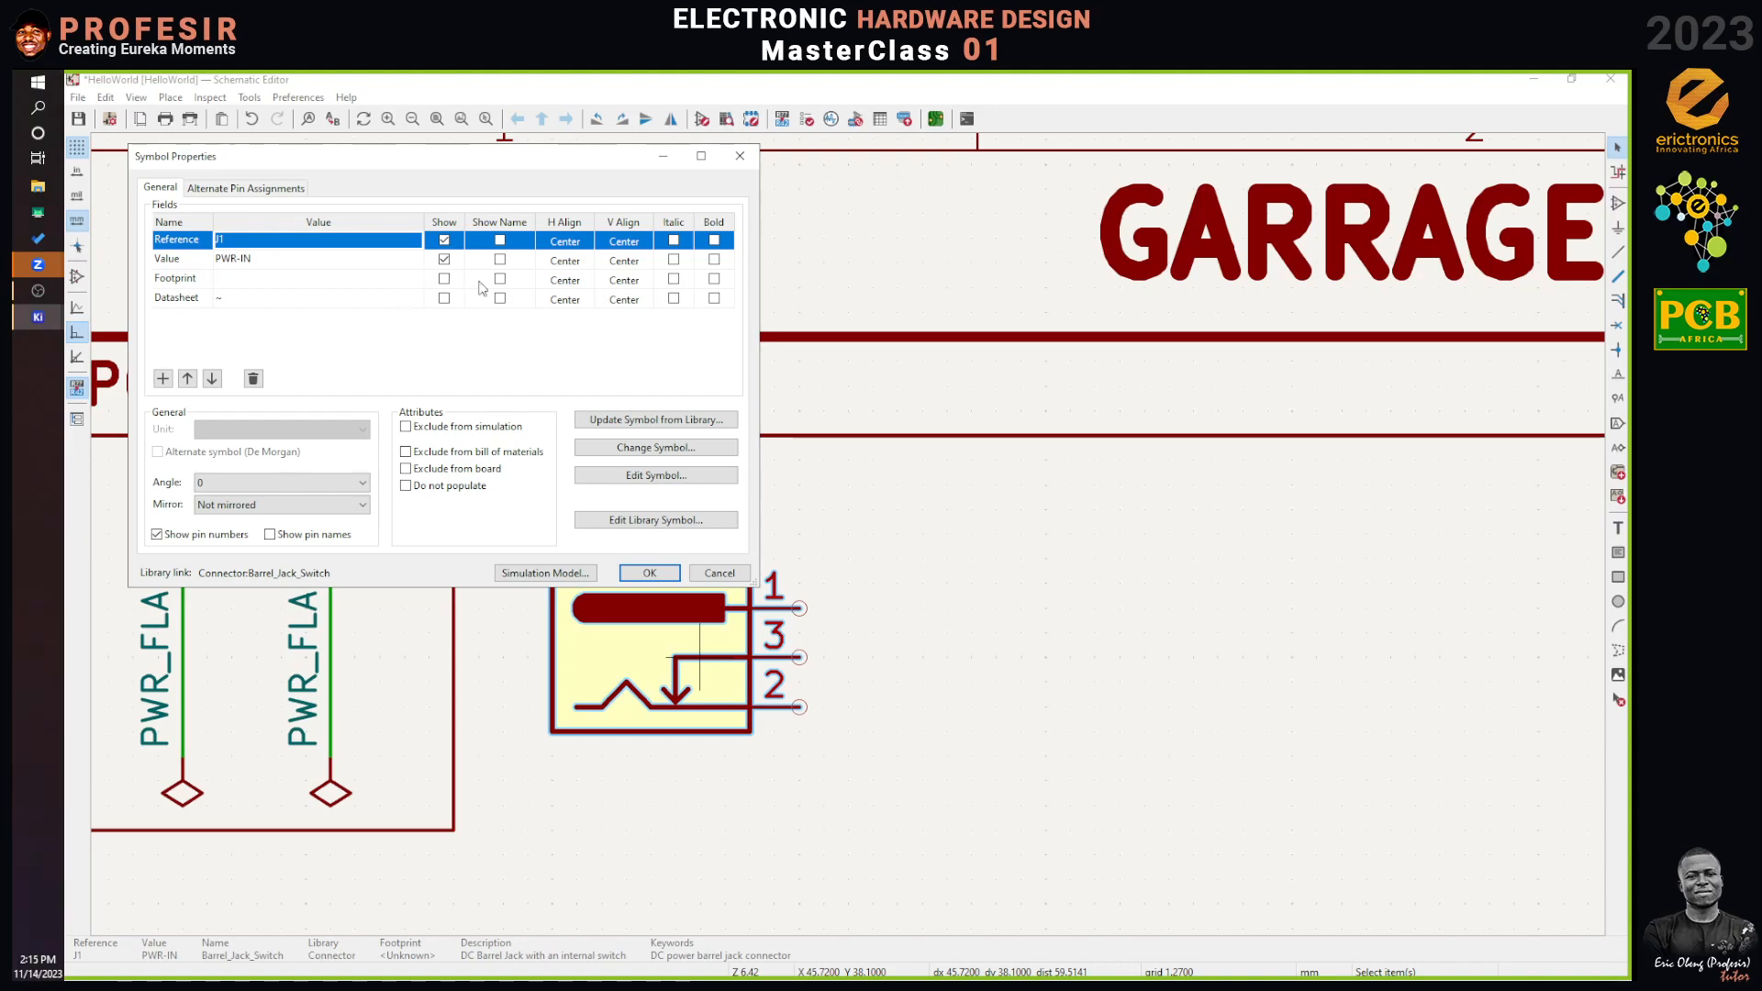
click(739, 156)
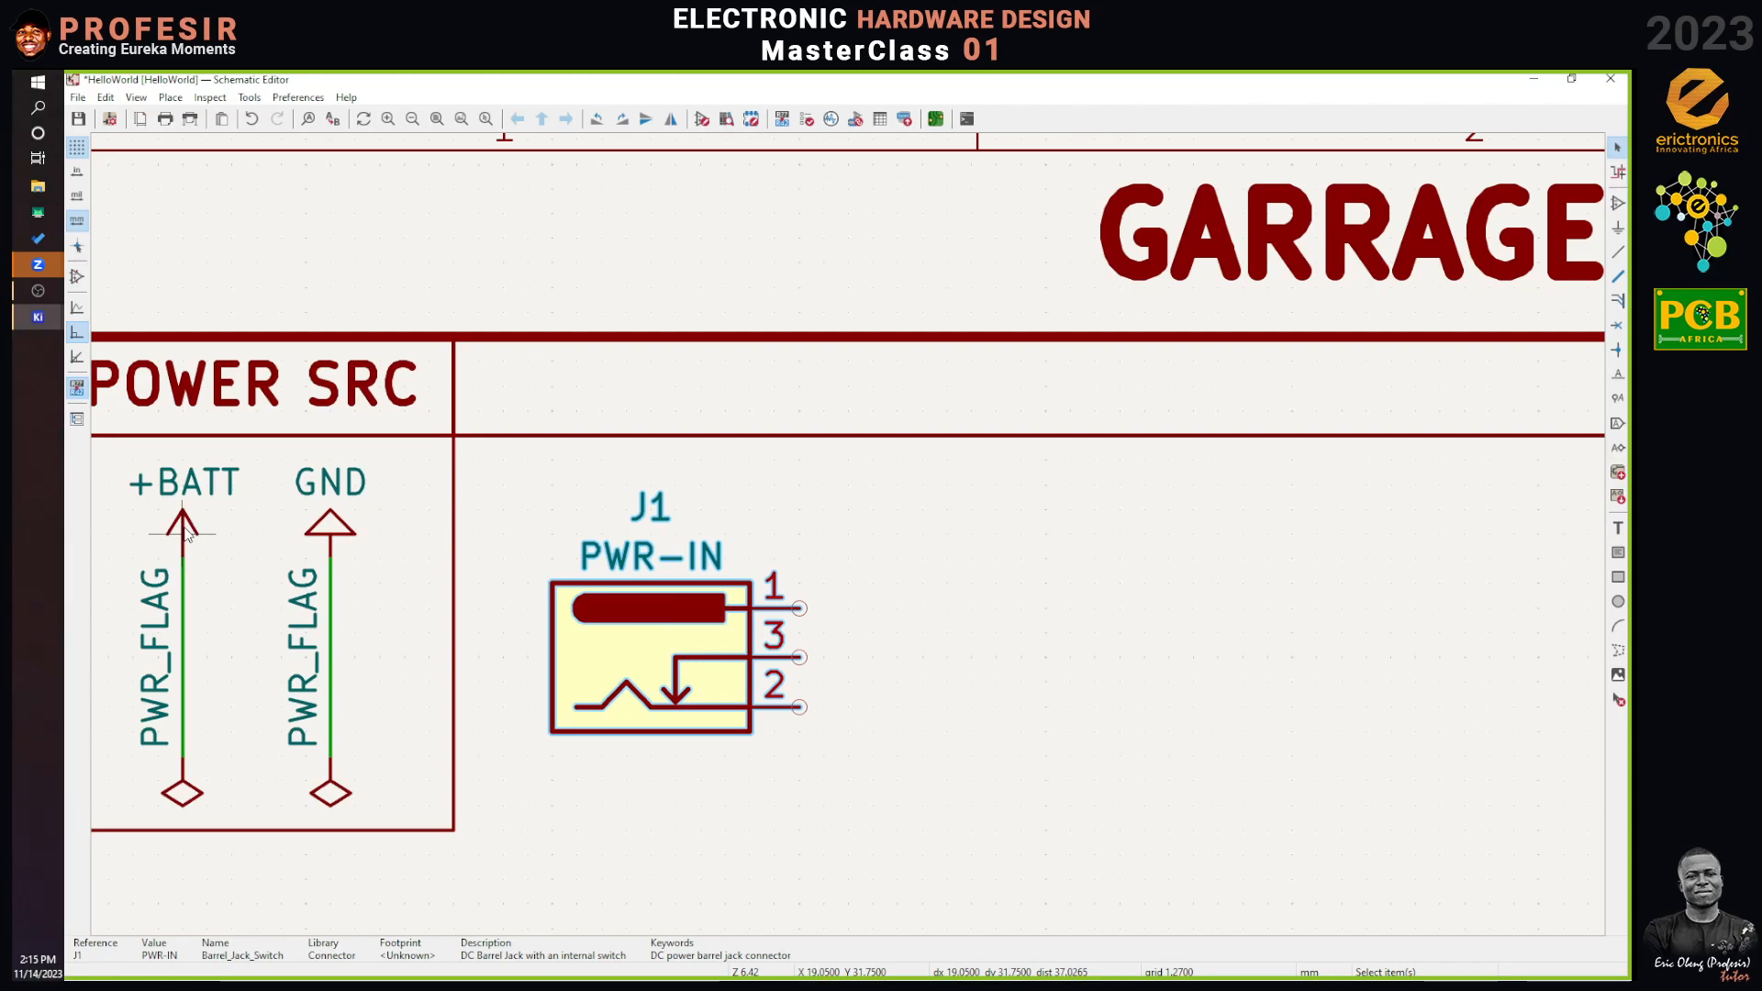
click(185, 534)
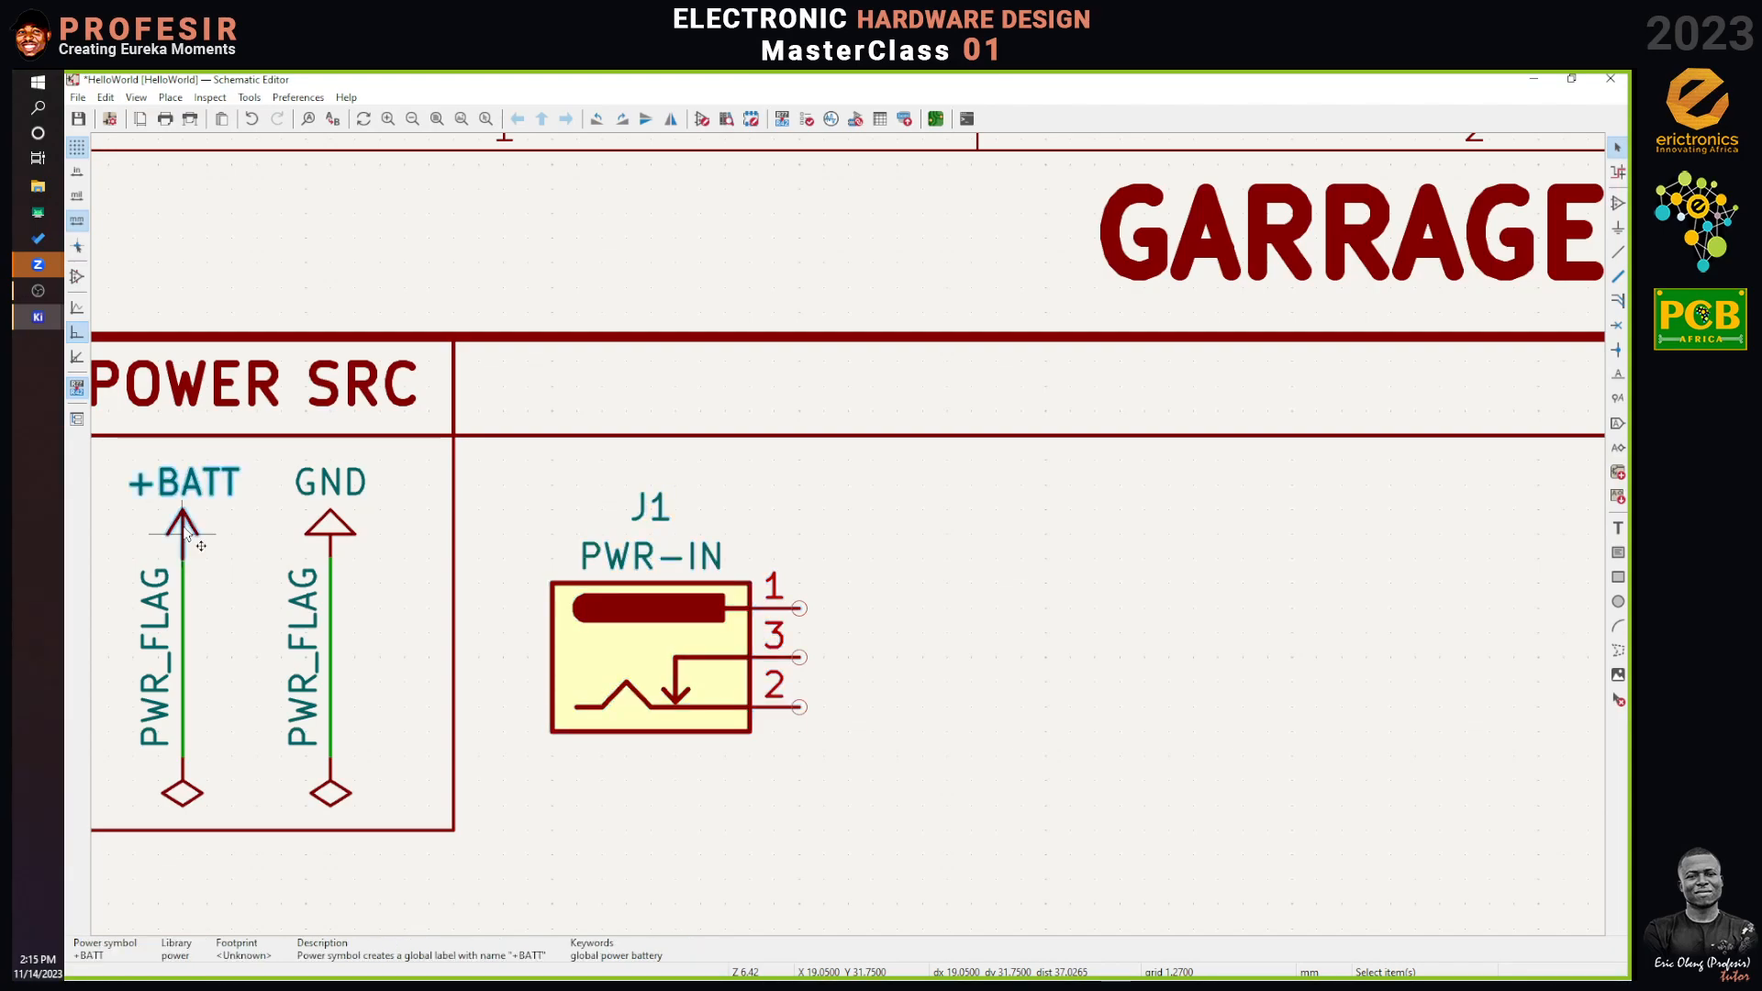
key(d)
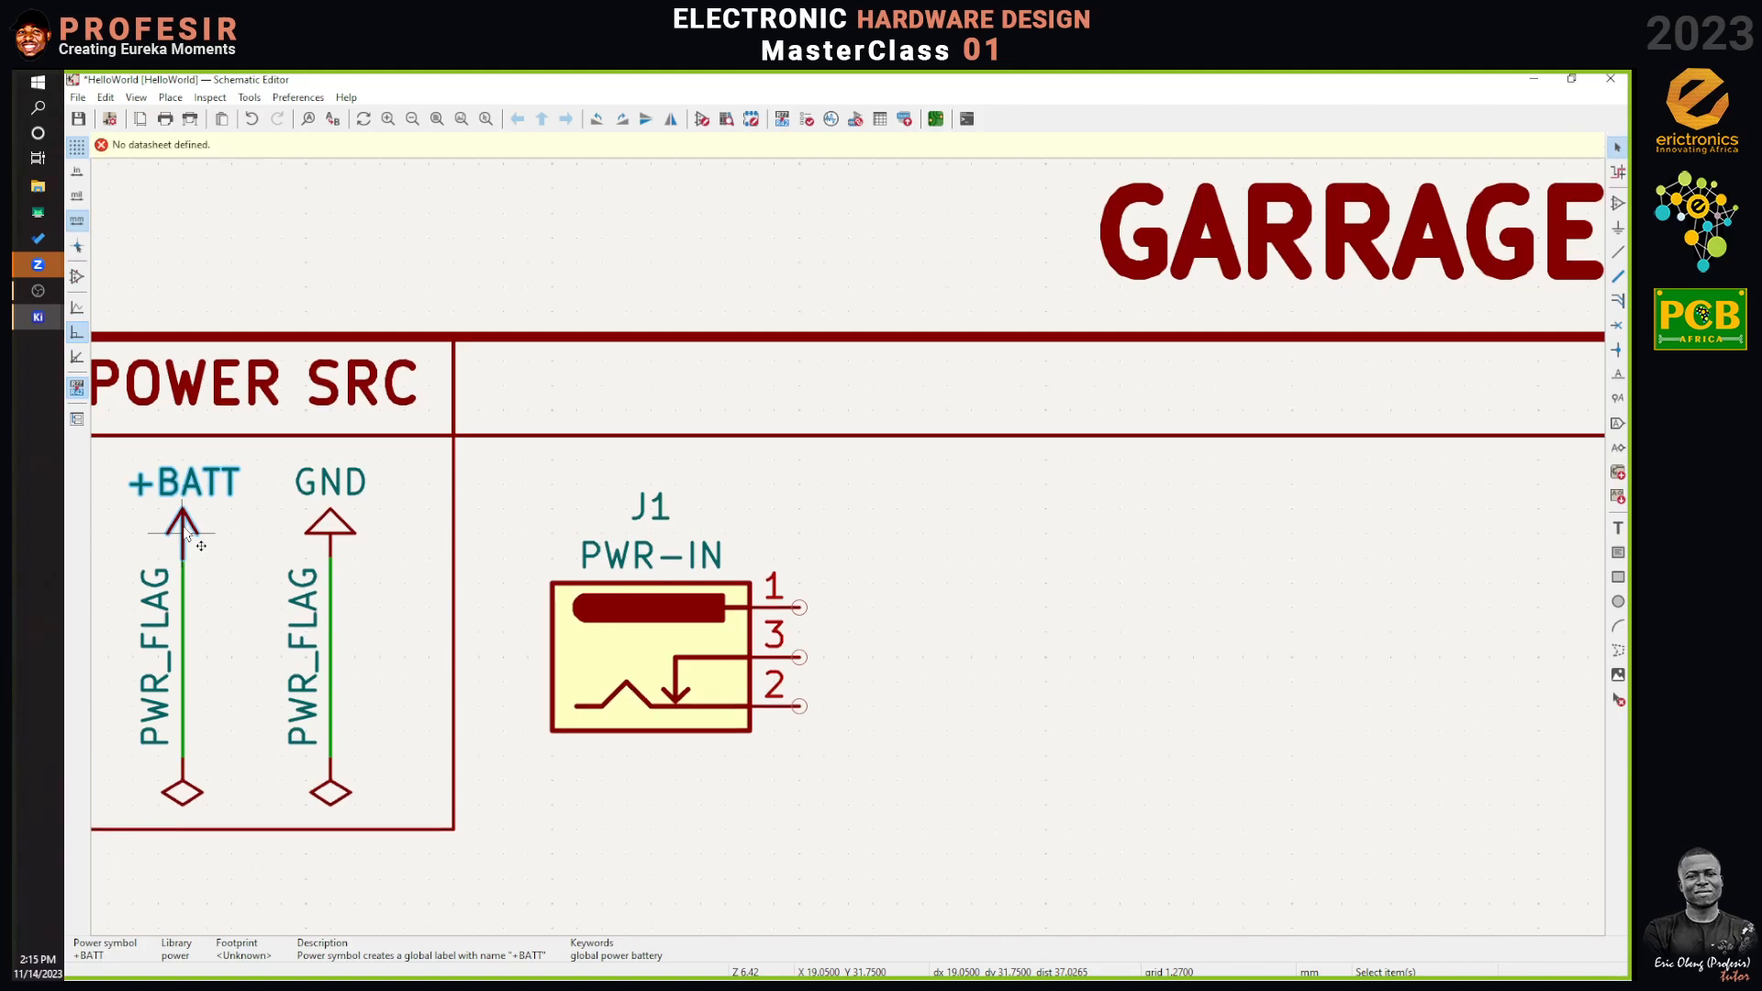
key(ctrl+d)
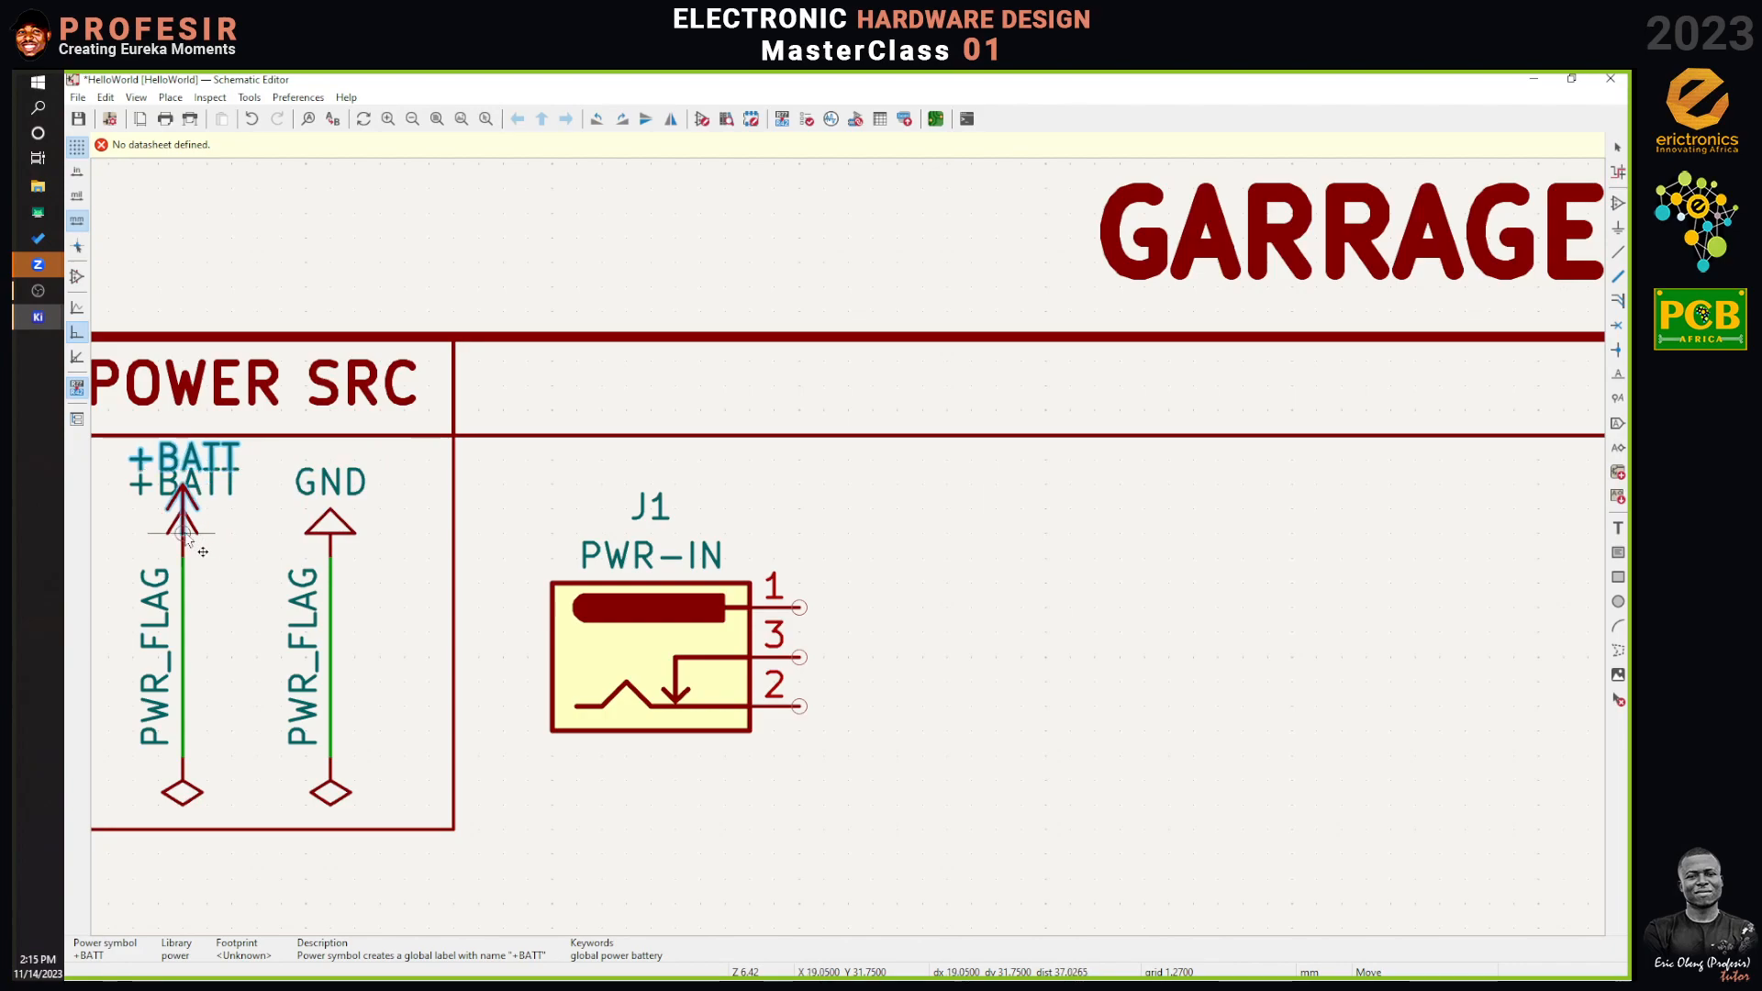
key(Escape)
Duplicate the +BATT power symbol from the POWER SRC section and place the copy above and to the right of J1's pin 1.
right_click(188, 537)
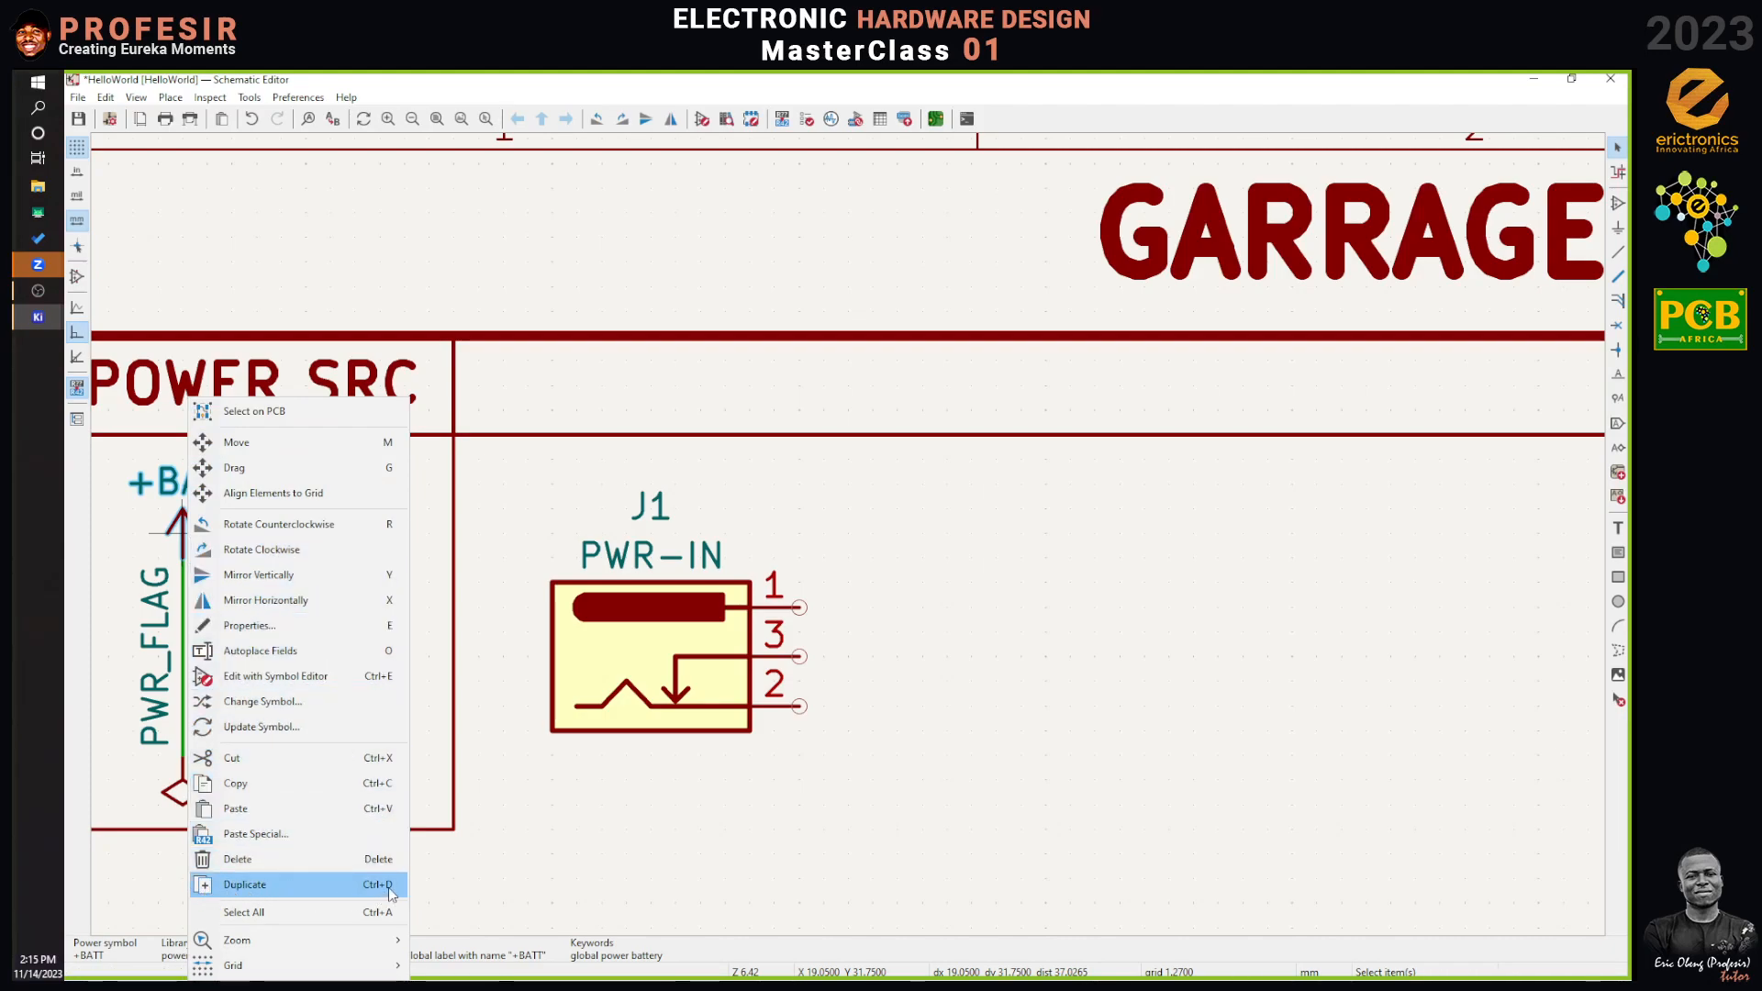
click(337, 887)
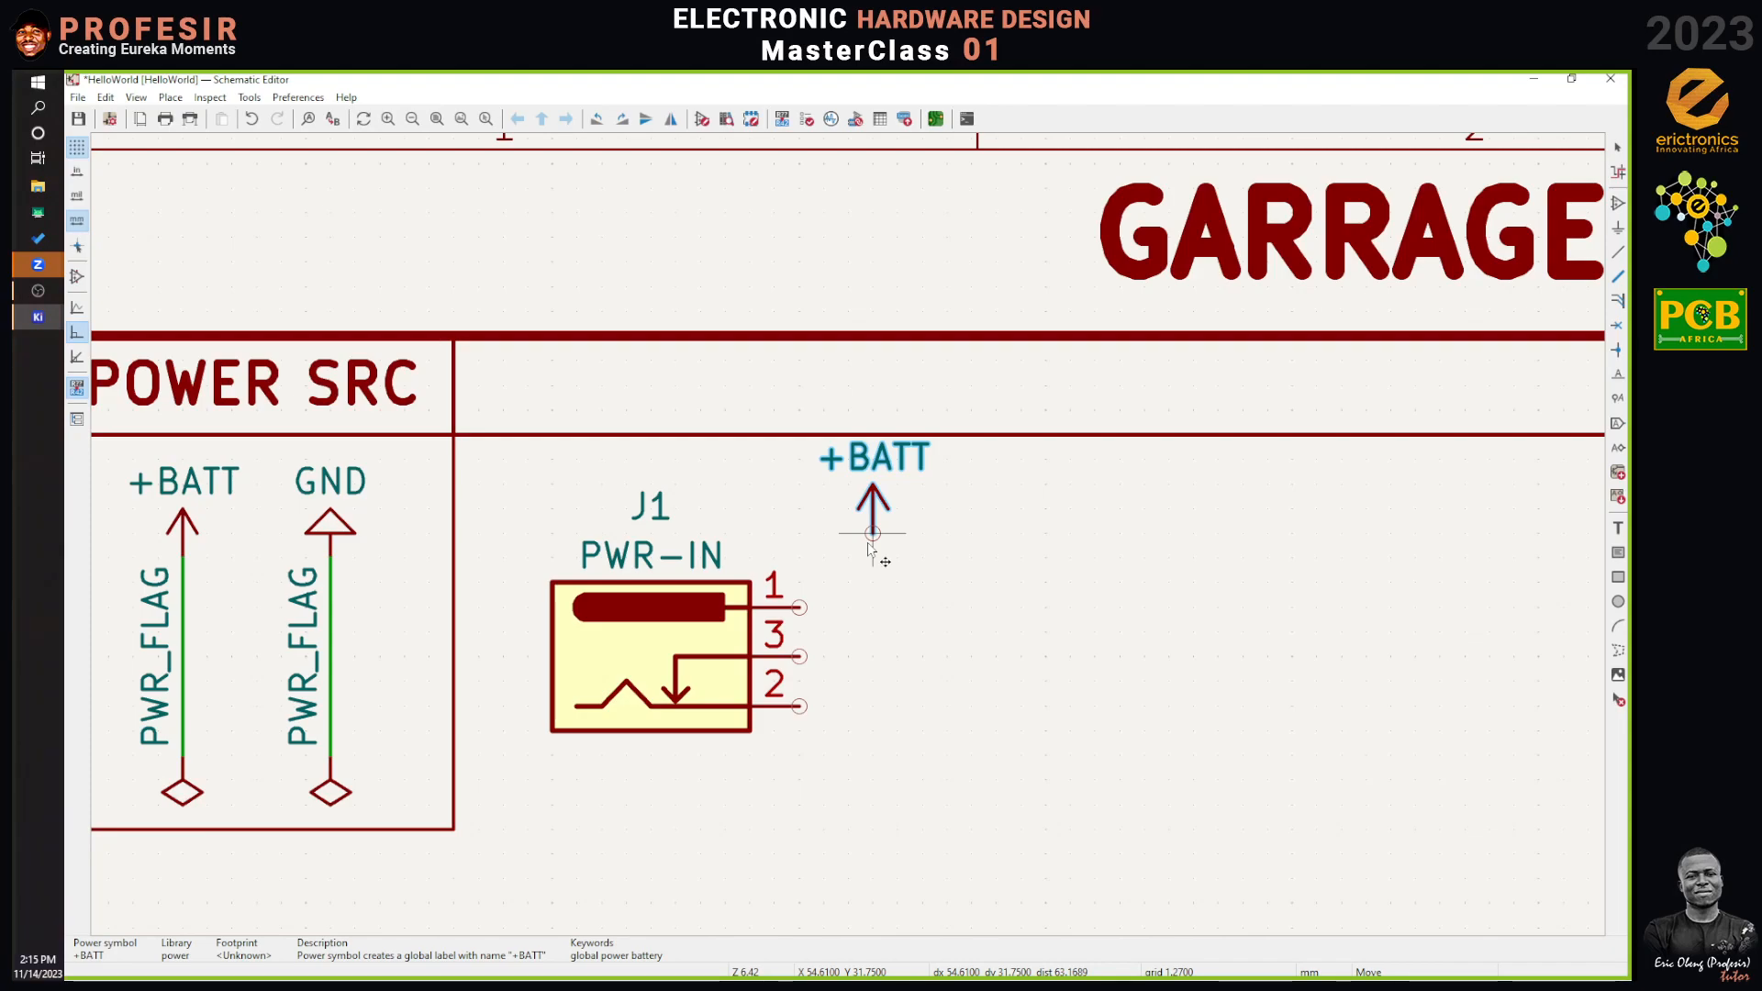
click(872, 555)
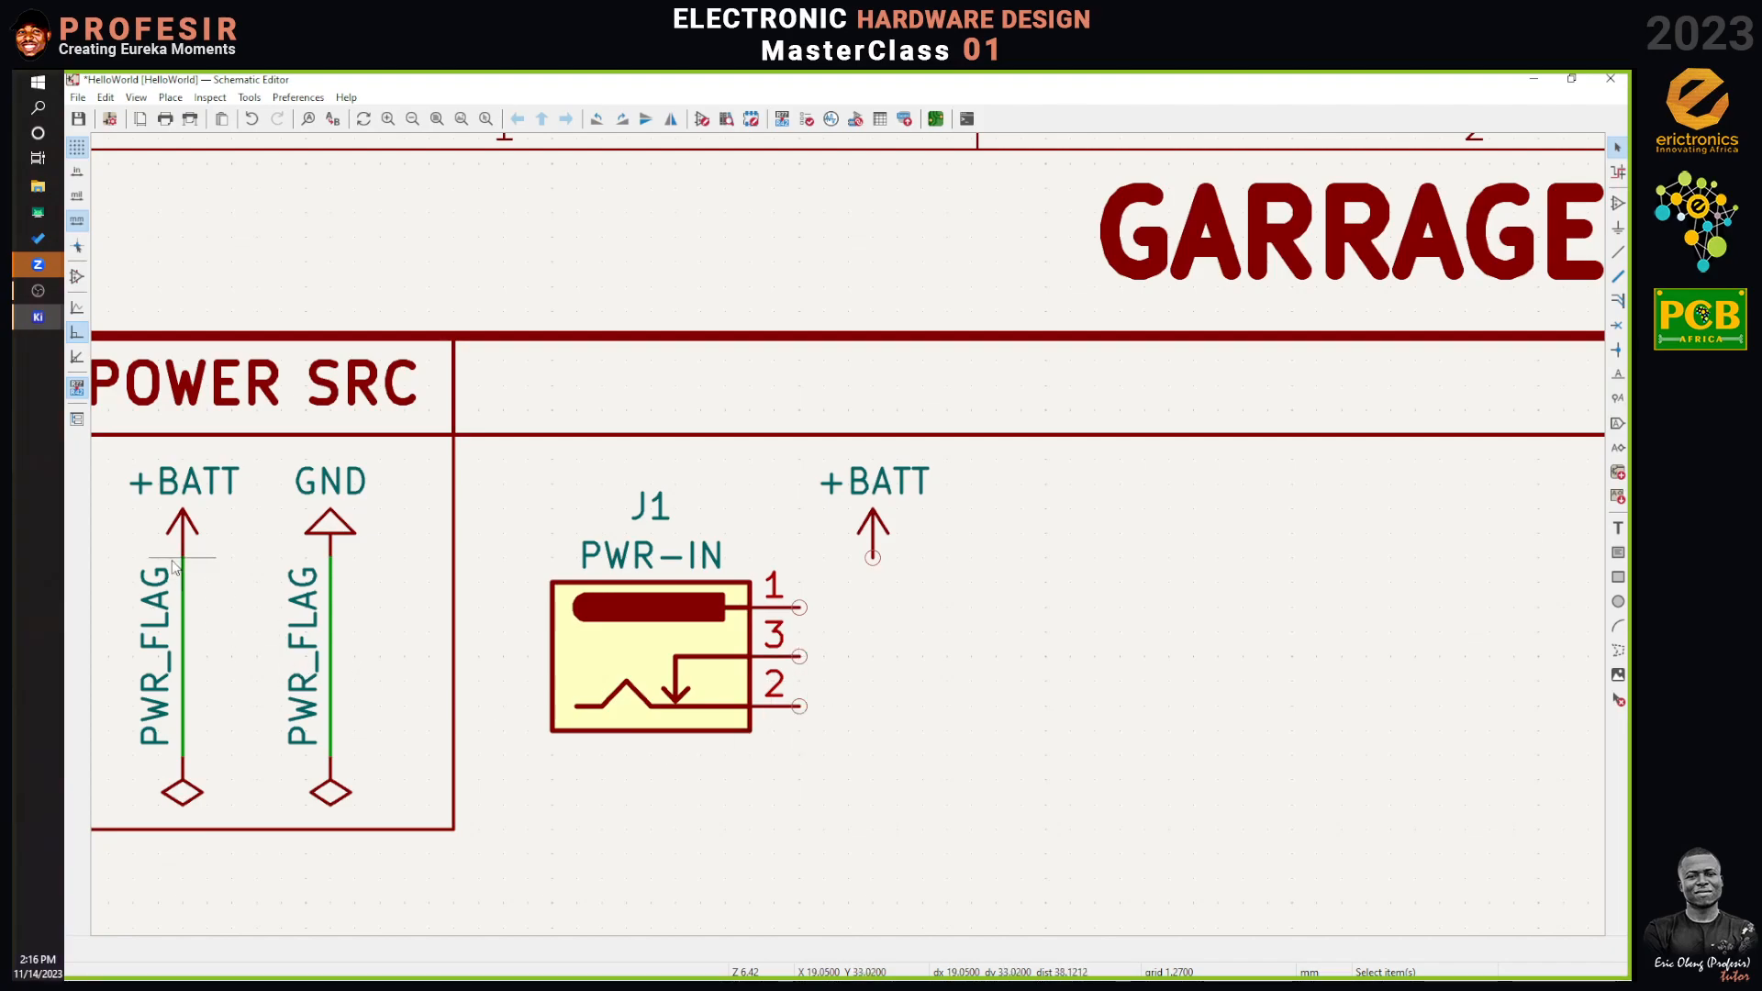
Duplicate the POWER SRC section's GND symbol, mirror it so it points downward, and place it below J1's pins in line with +BATT.
click(332, 523)
key(ctrl+d)
key(x)
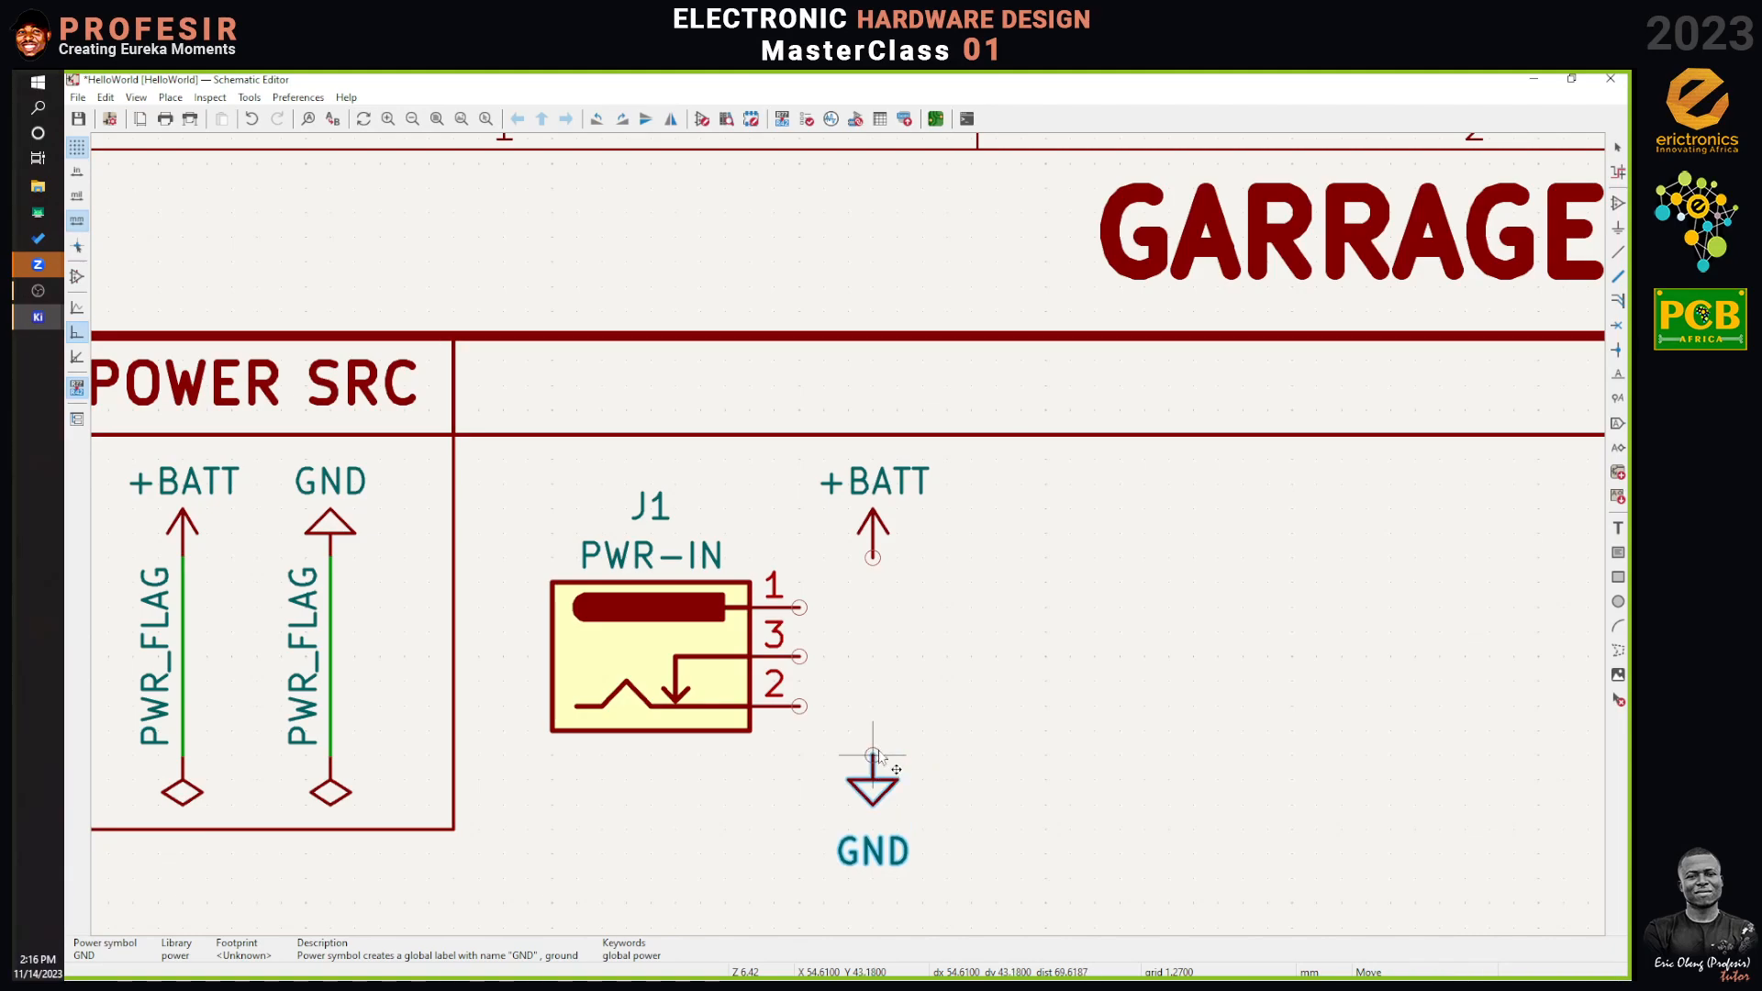
click(874, 755)
click(1192, 739)
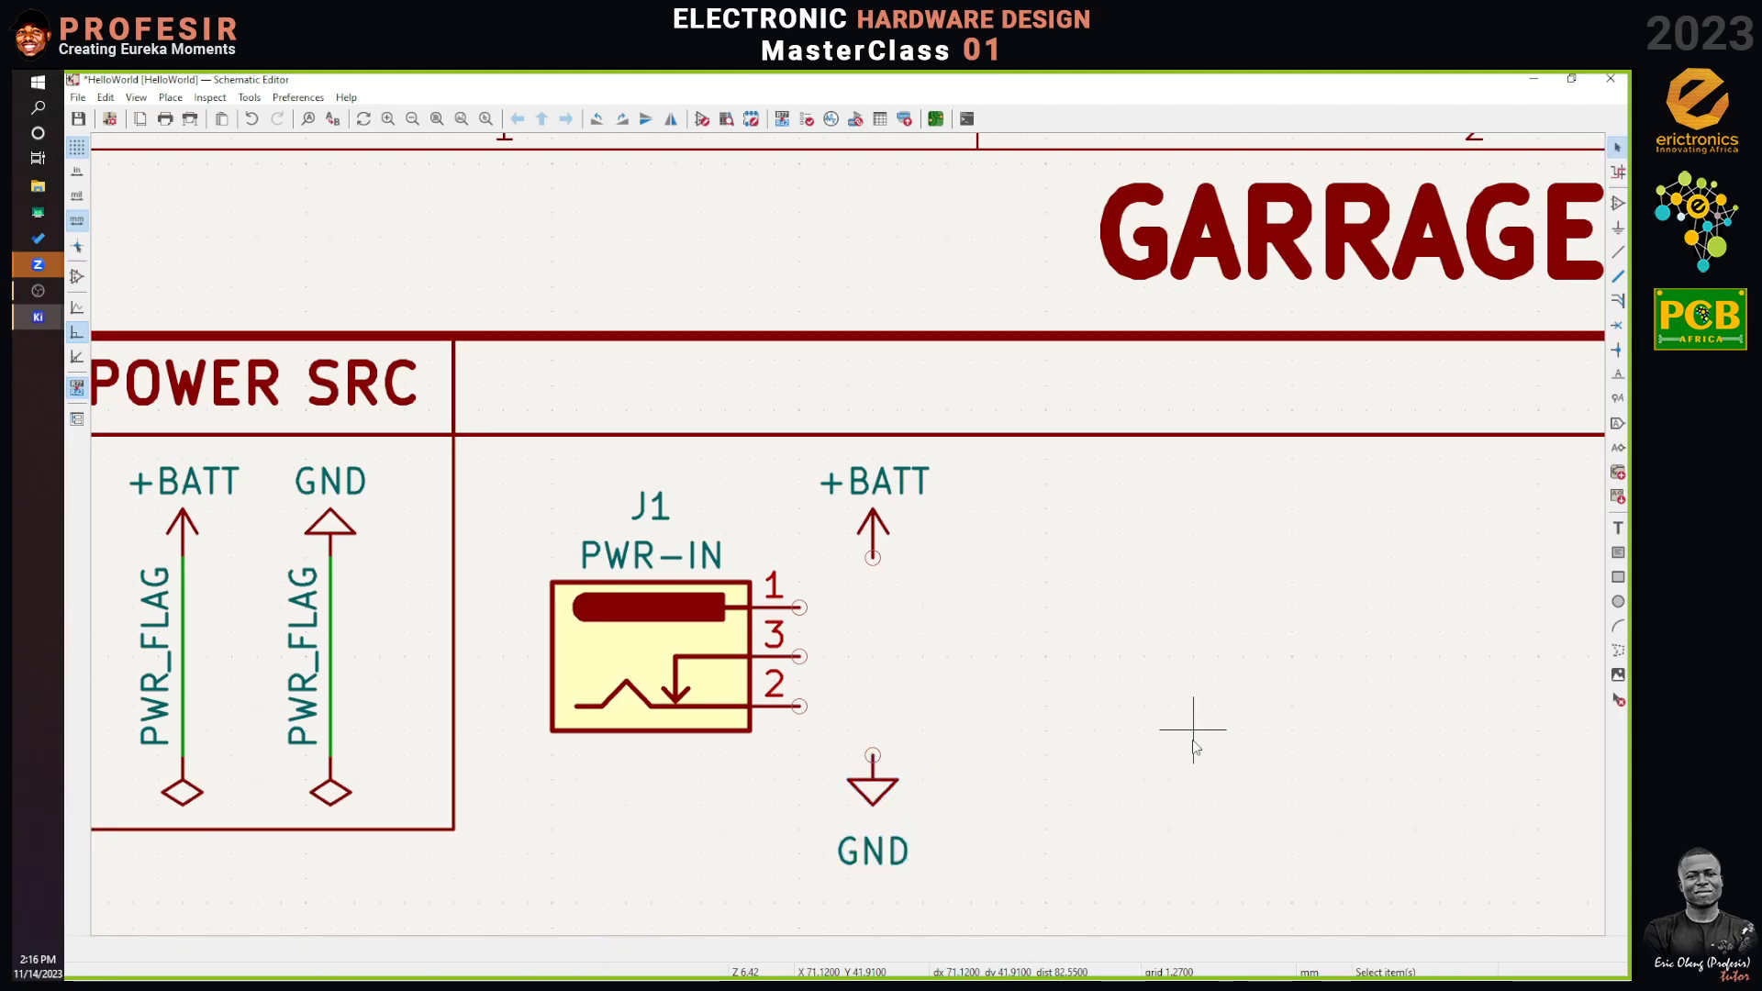
Extend the POWER SRC box downward by moving its bottom edge about 5 mm lower.
scroll(918, 642, down, 3)
scroll(816, 538, up, 1)
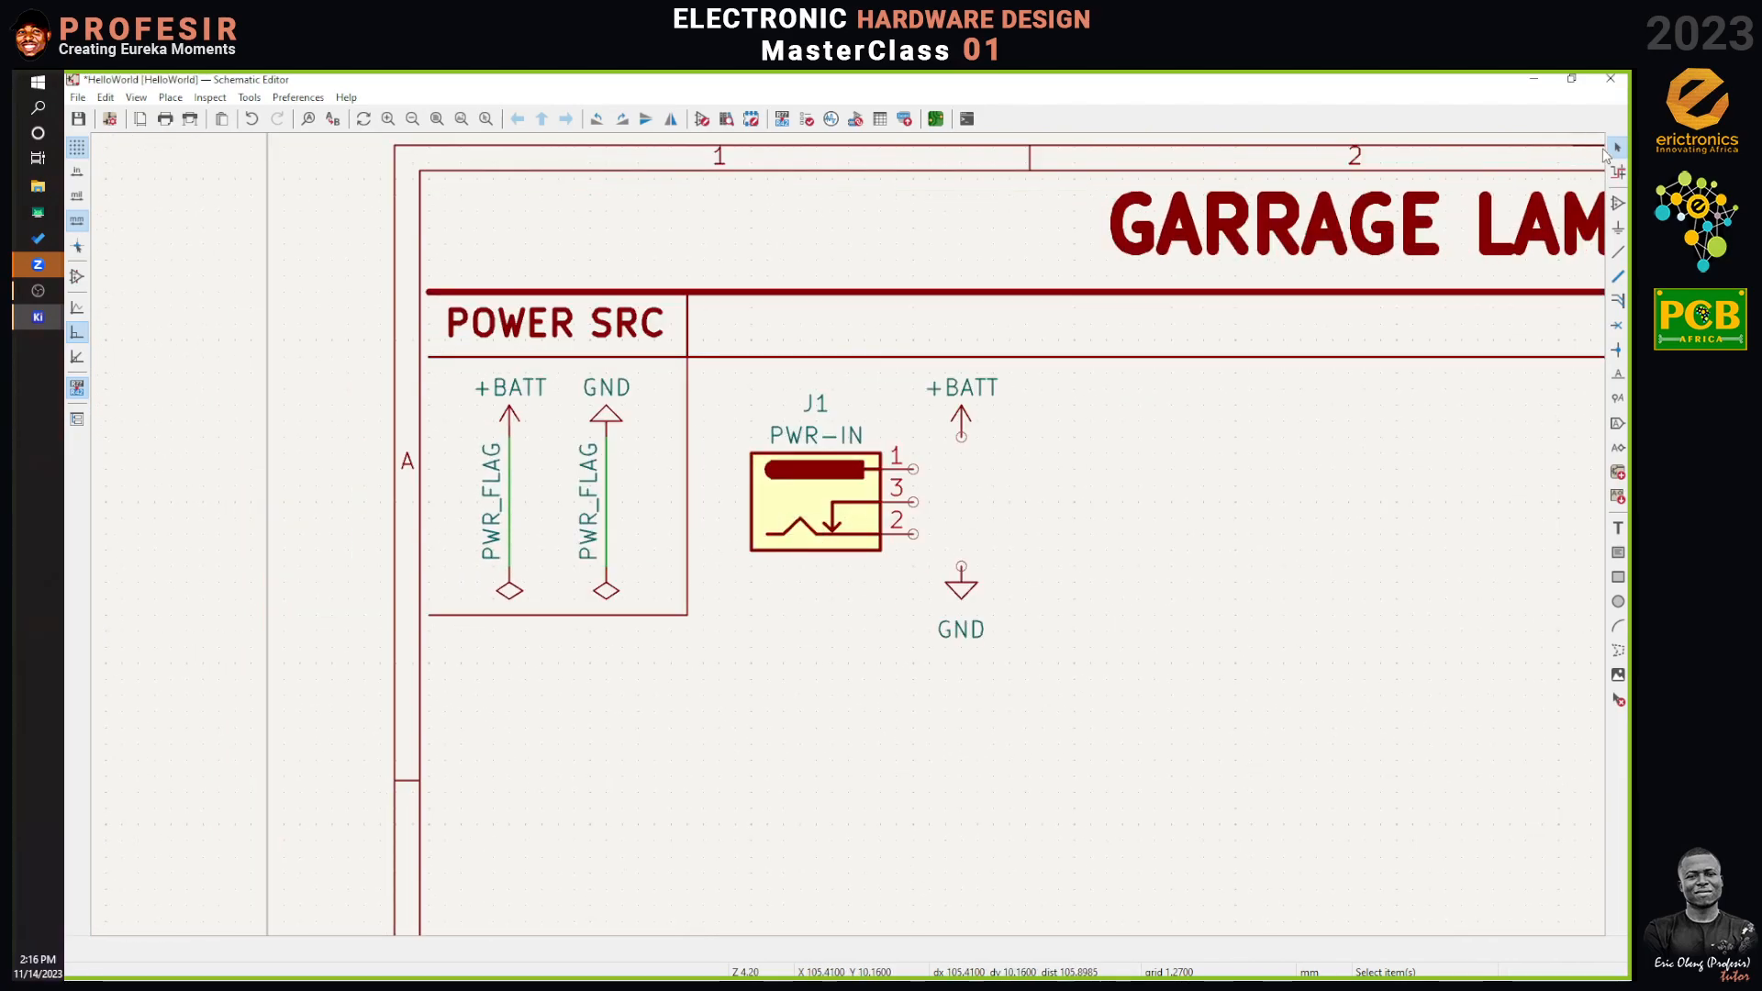
click(584, 618)
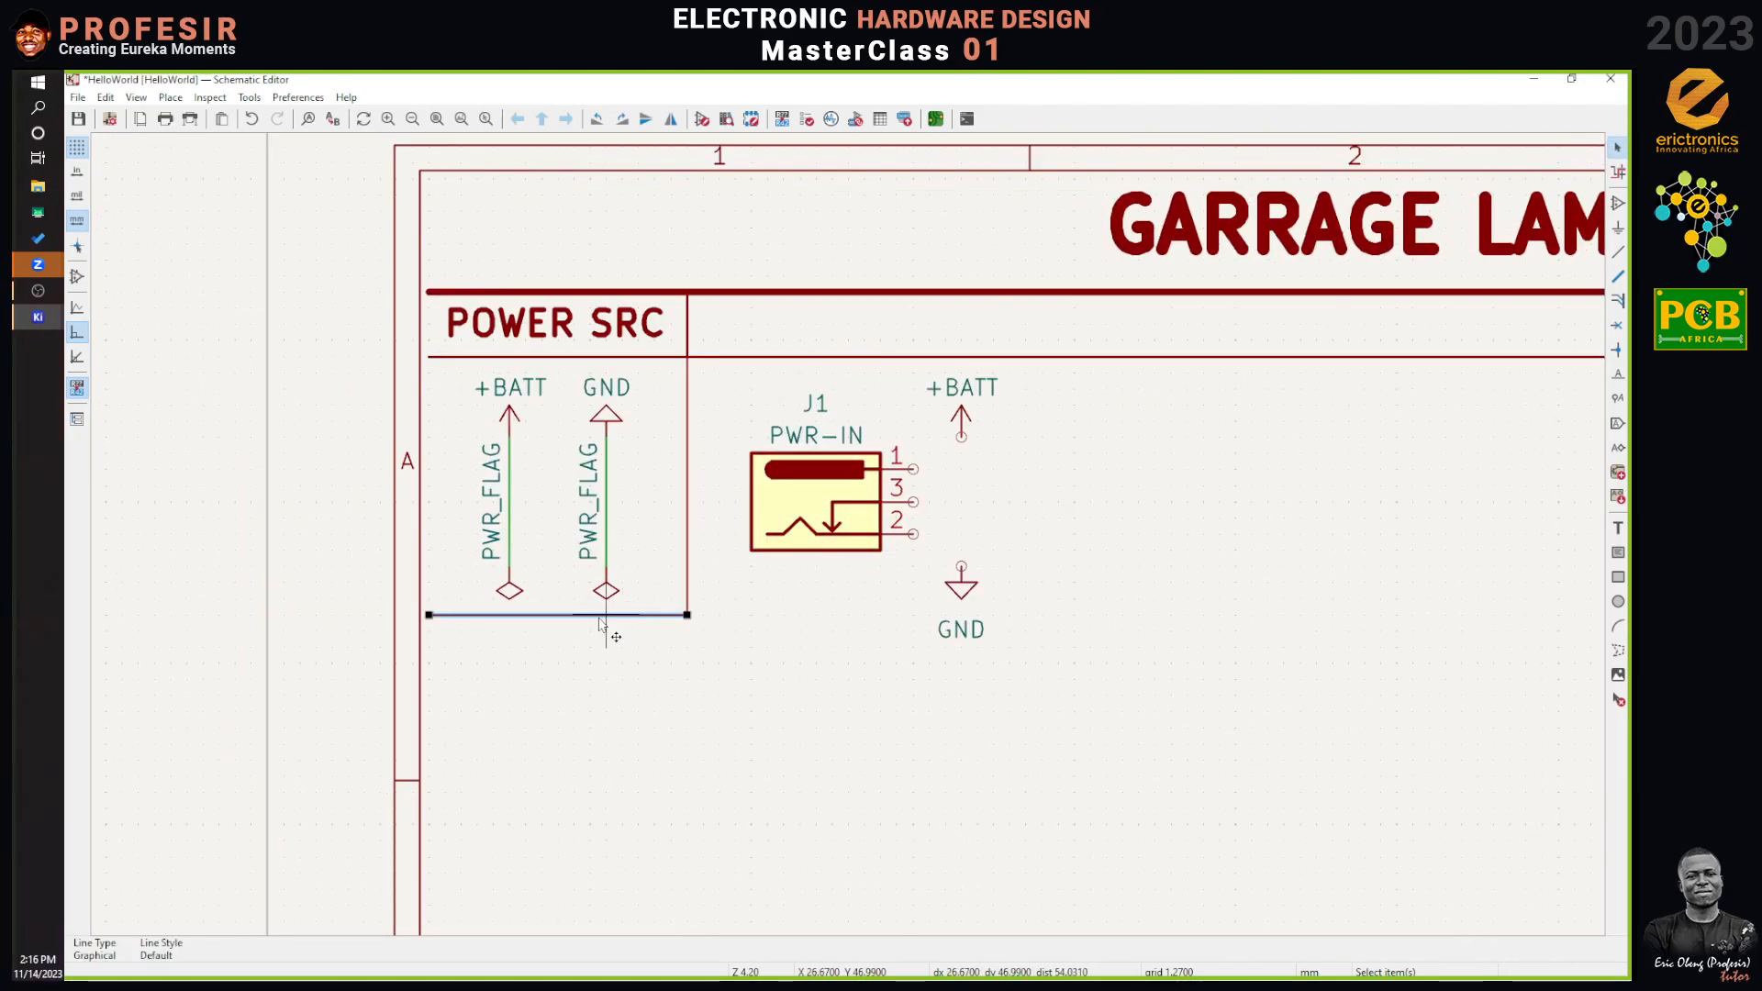
key(m)
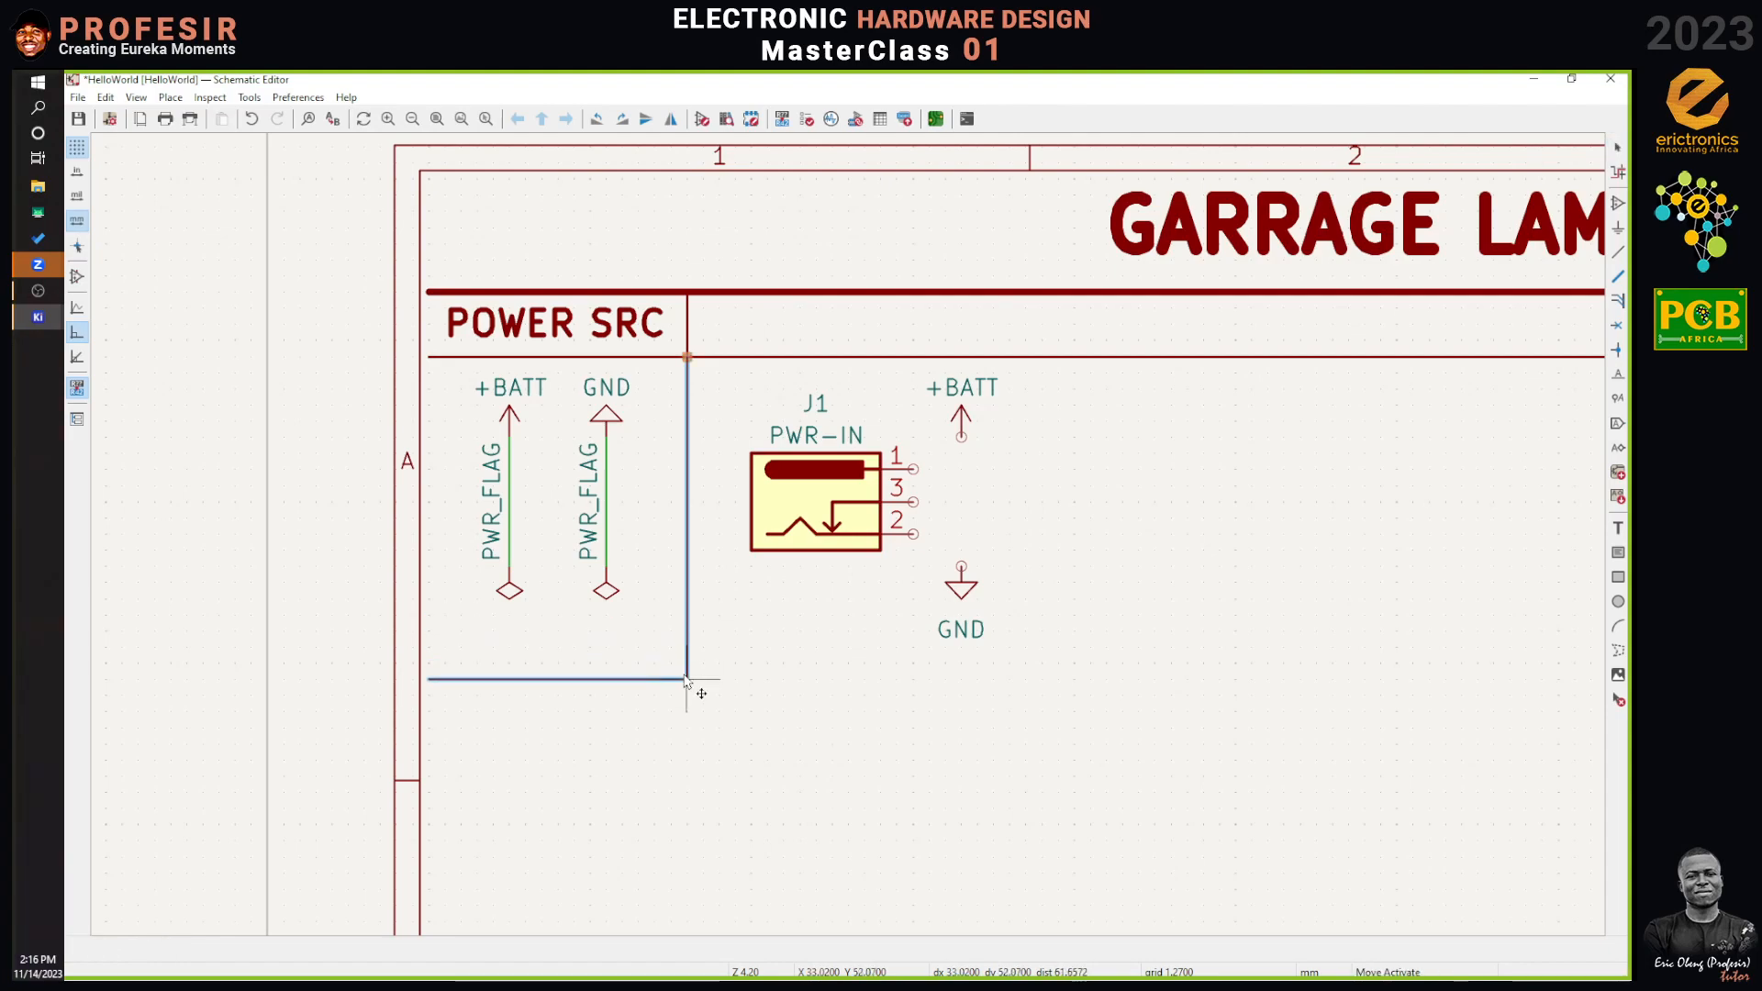
click(686, 679)
key(Escape)
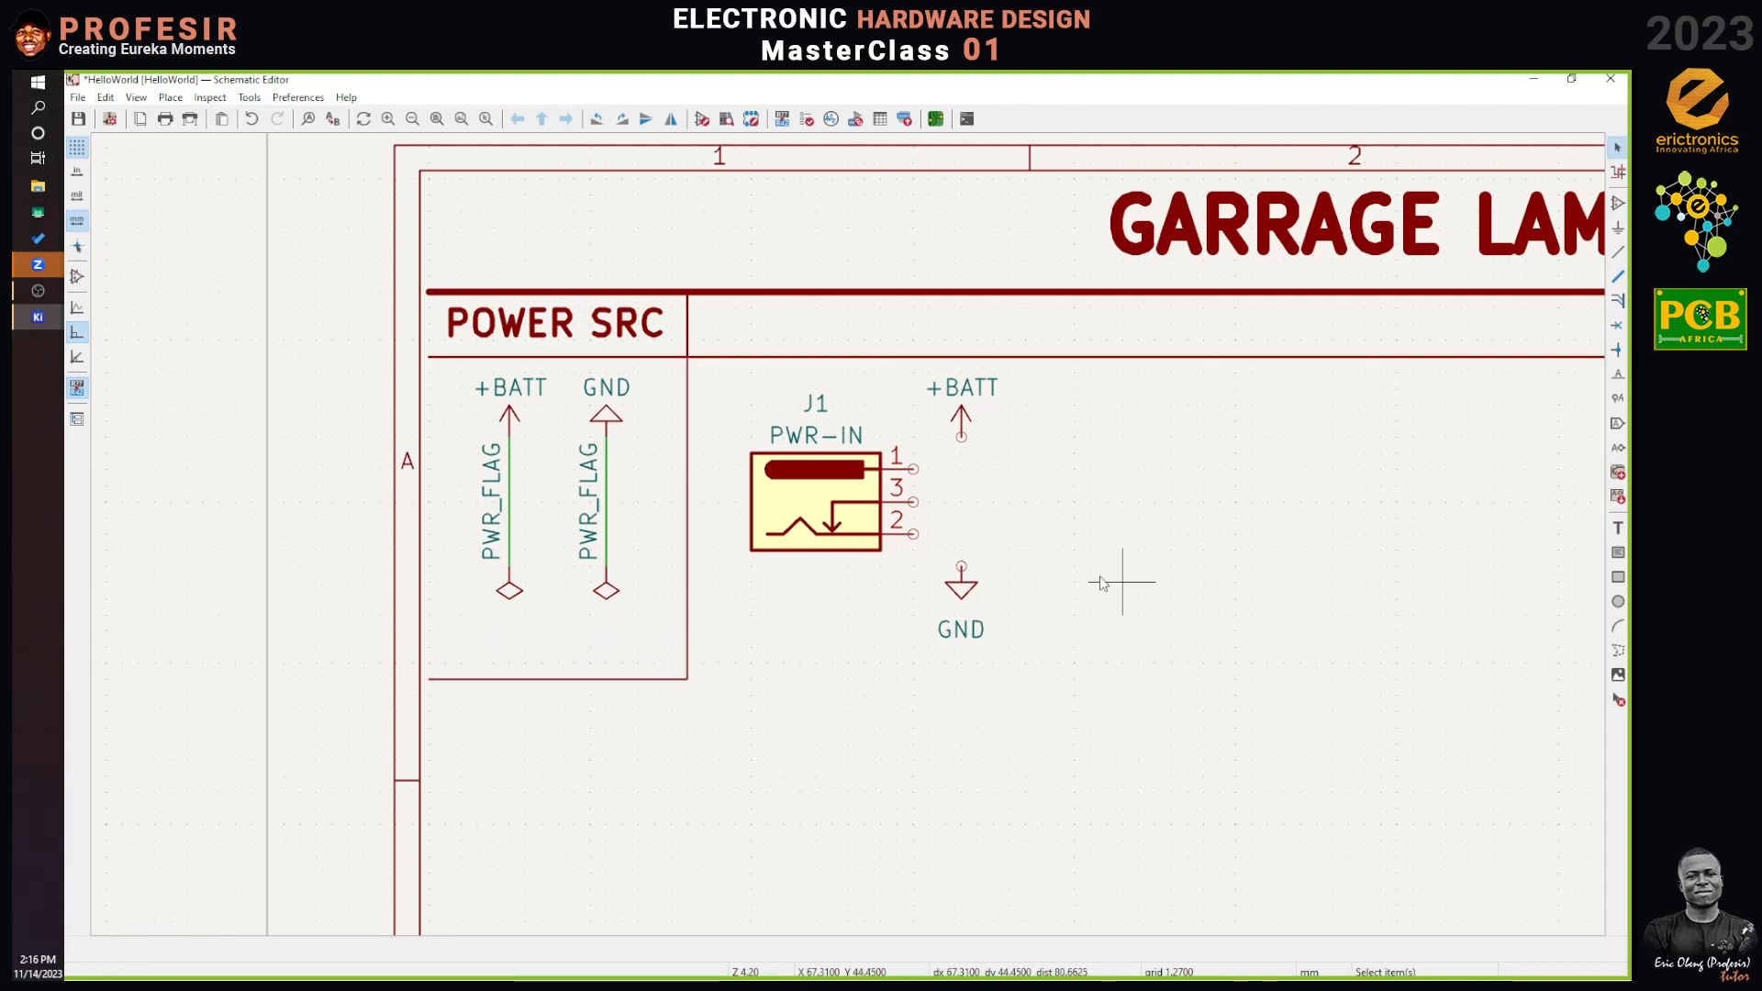
Move the GND symbol beside J1 farther below the pins and bring its GND label closer to the ground arrow.
click(945, 595)
key(m)
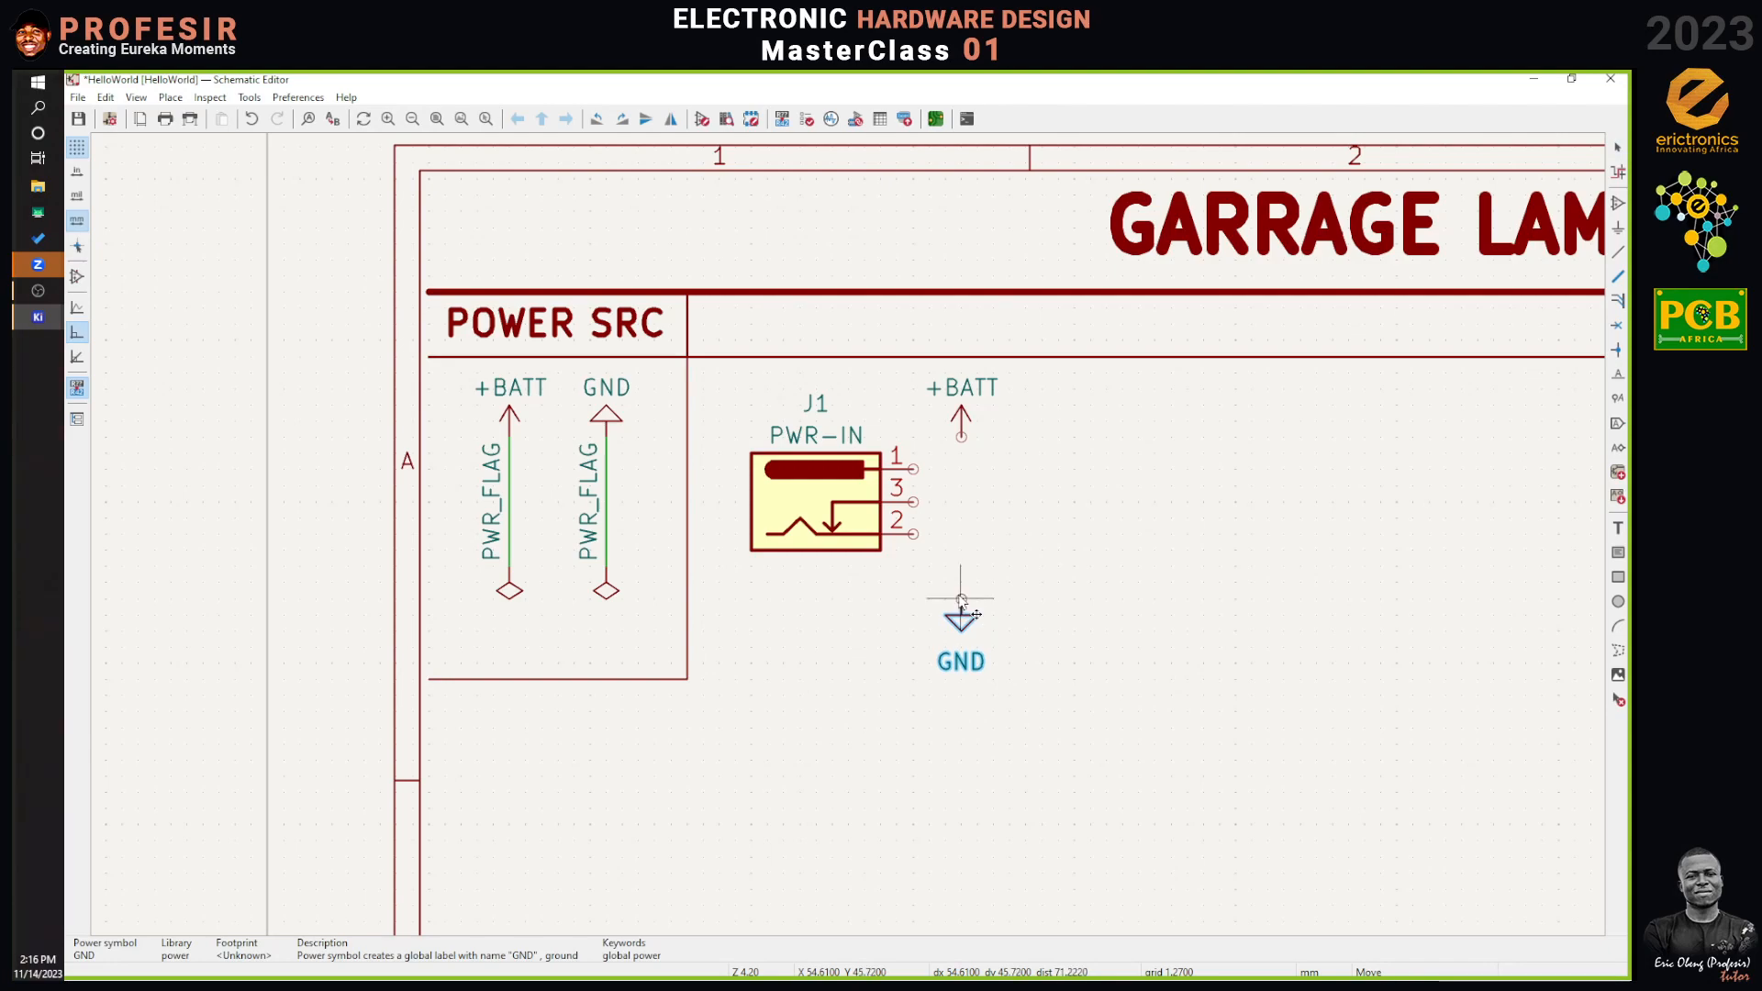
click(962, 601)
click(961, 661)
key(m)
click(958, 655)
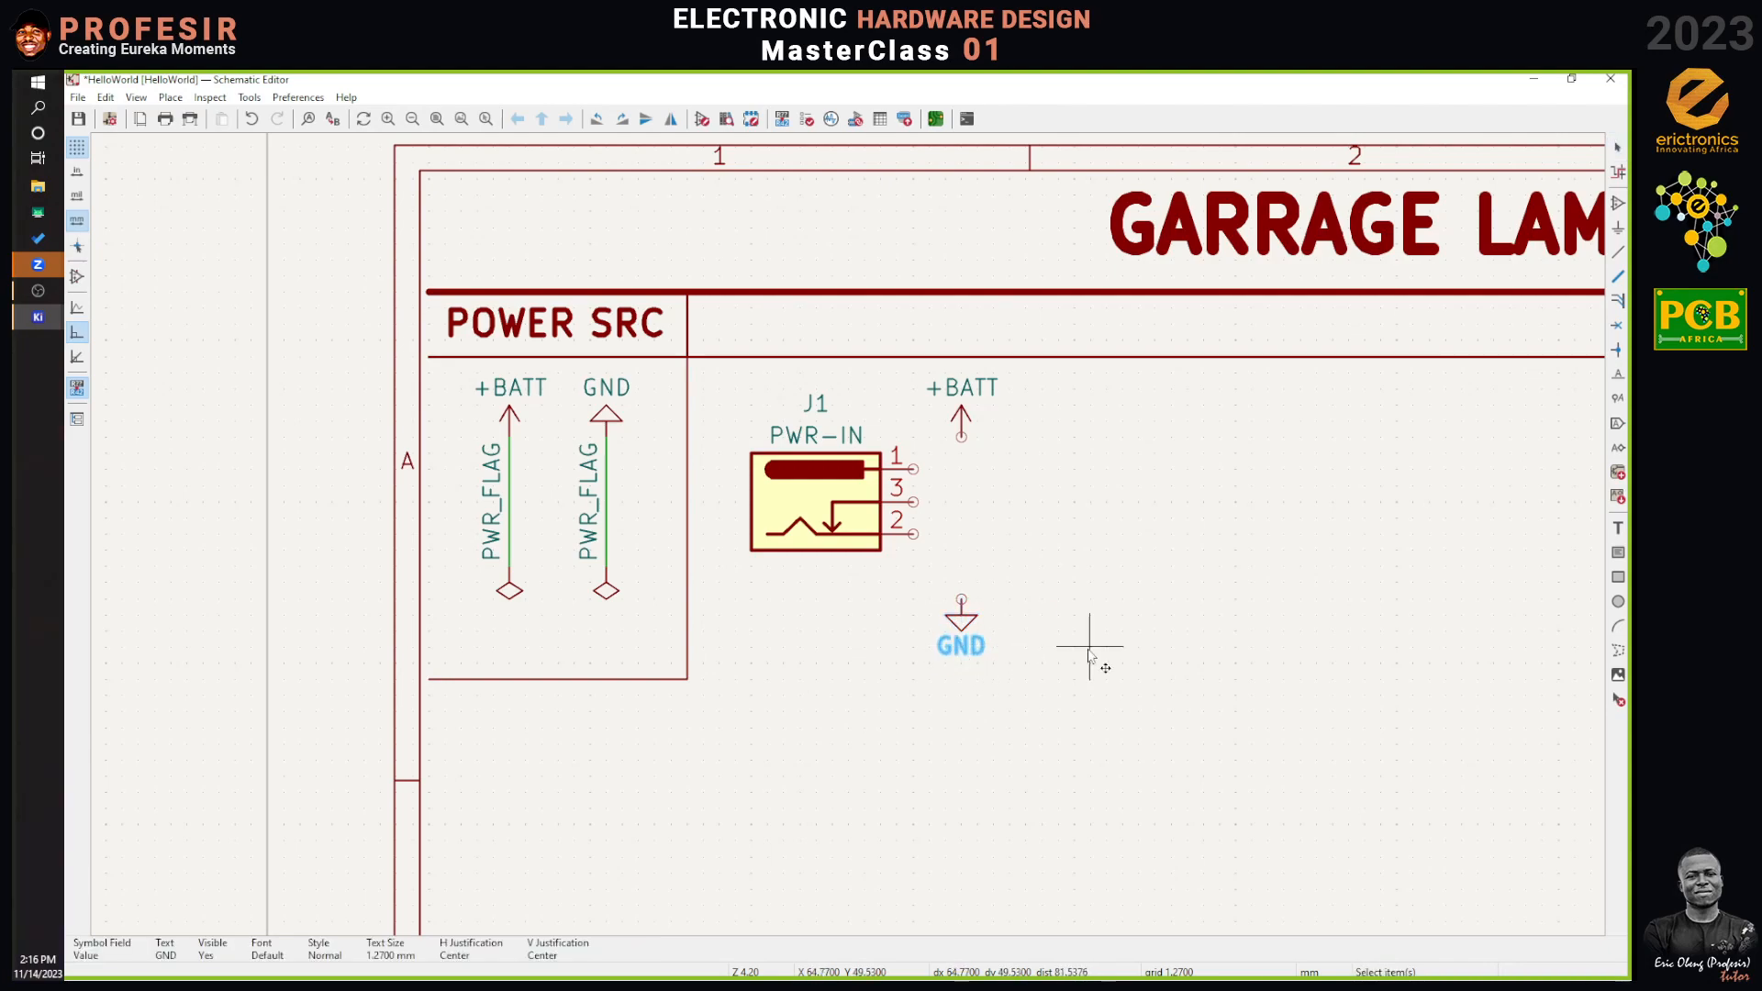
click(961, 633)
key(m)
click(961, 616)
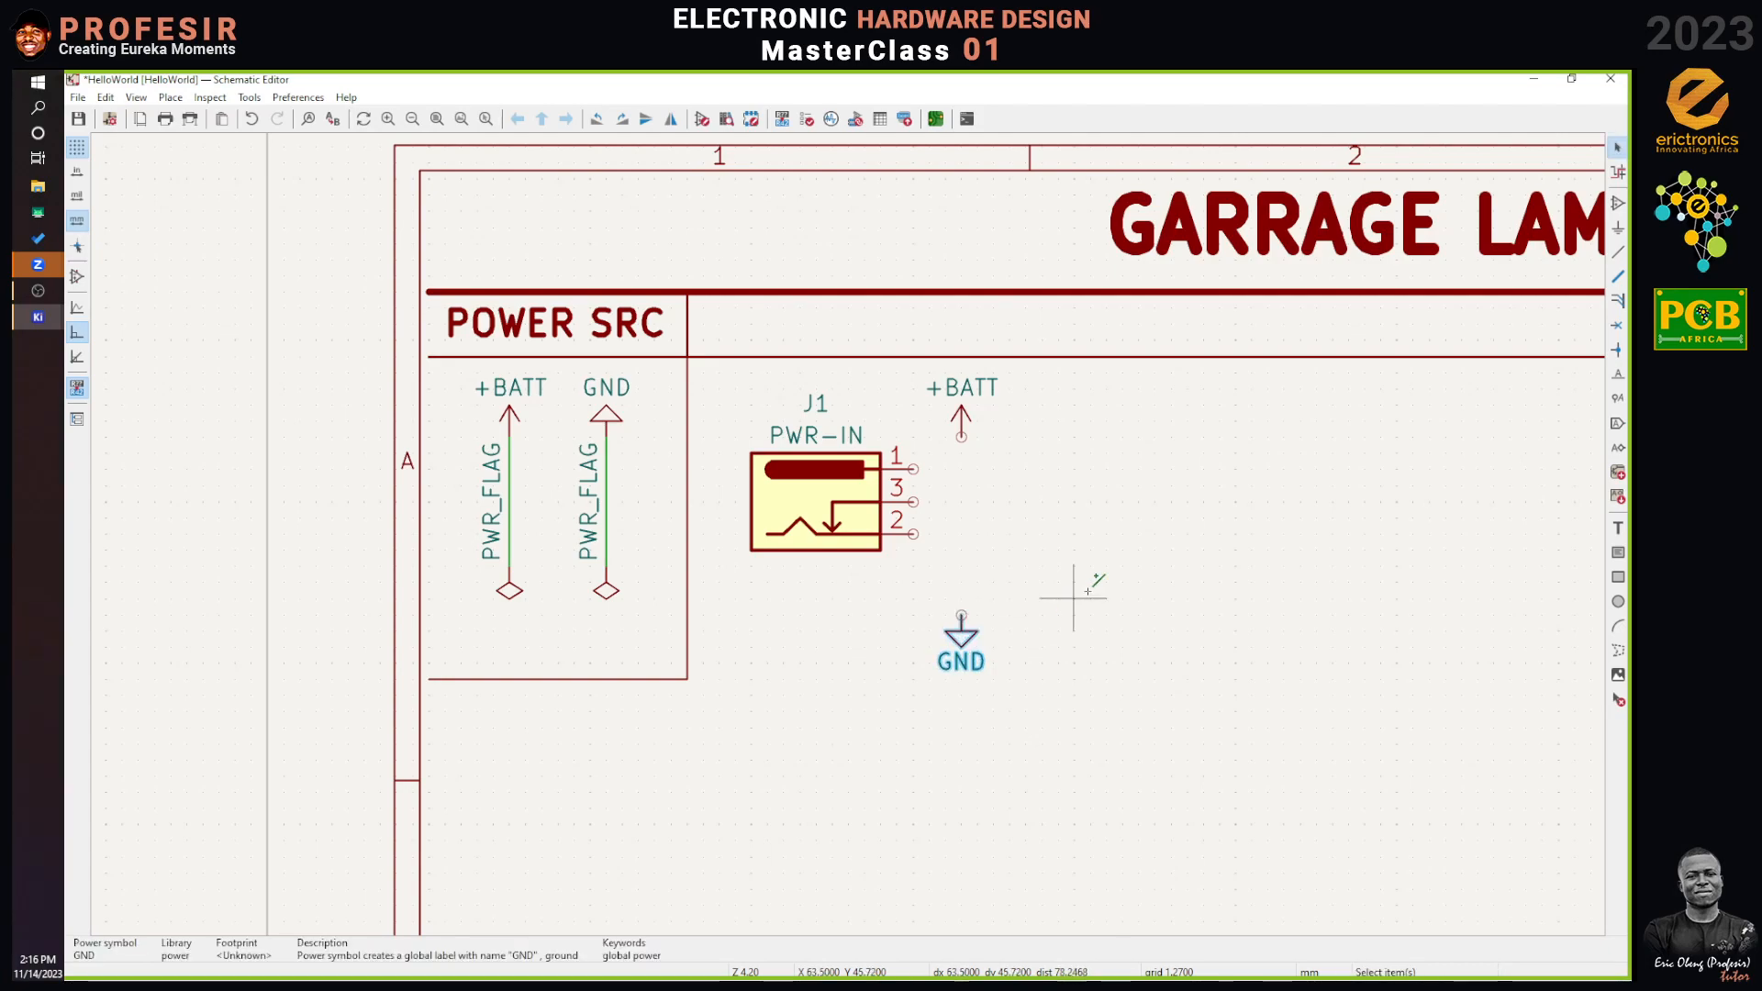
Move J1 together with its +BATT and GND symbols about 4 mm left, close to the POWER SRC box.
click(1096, 574)
drag(1028, 377, 795, 717)
key(m)
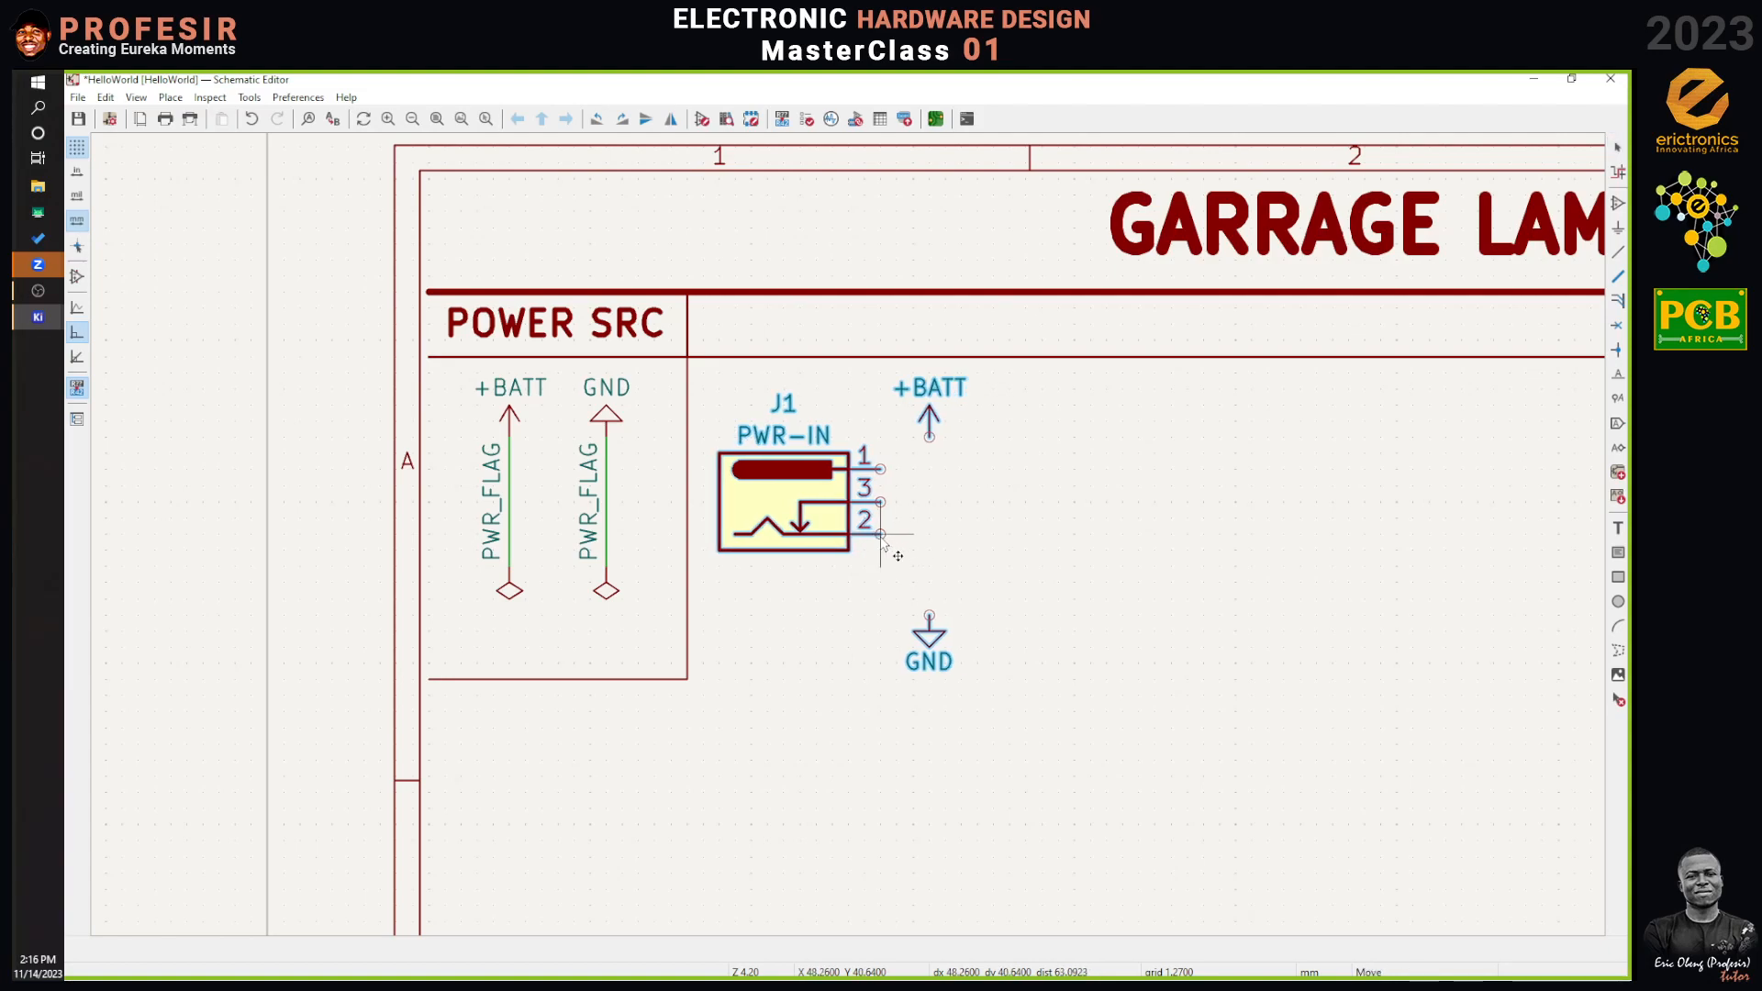
click(868, 540)
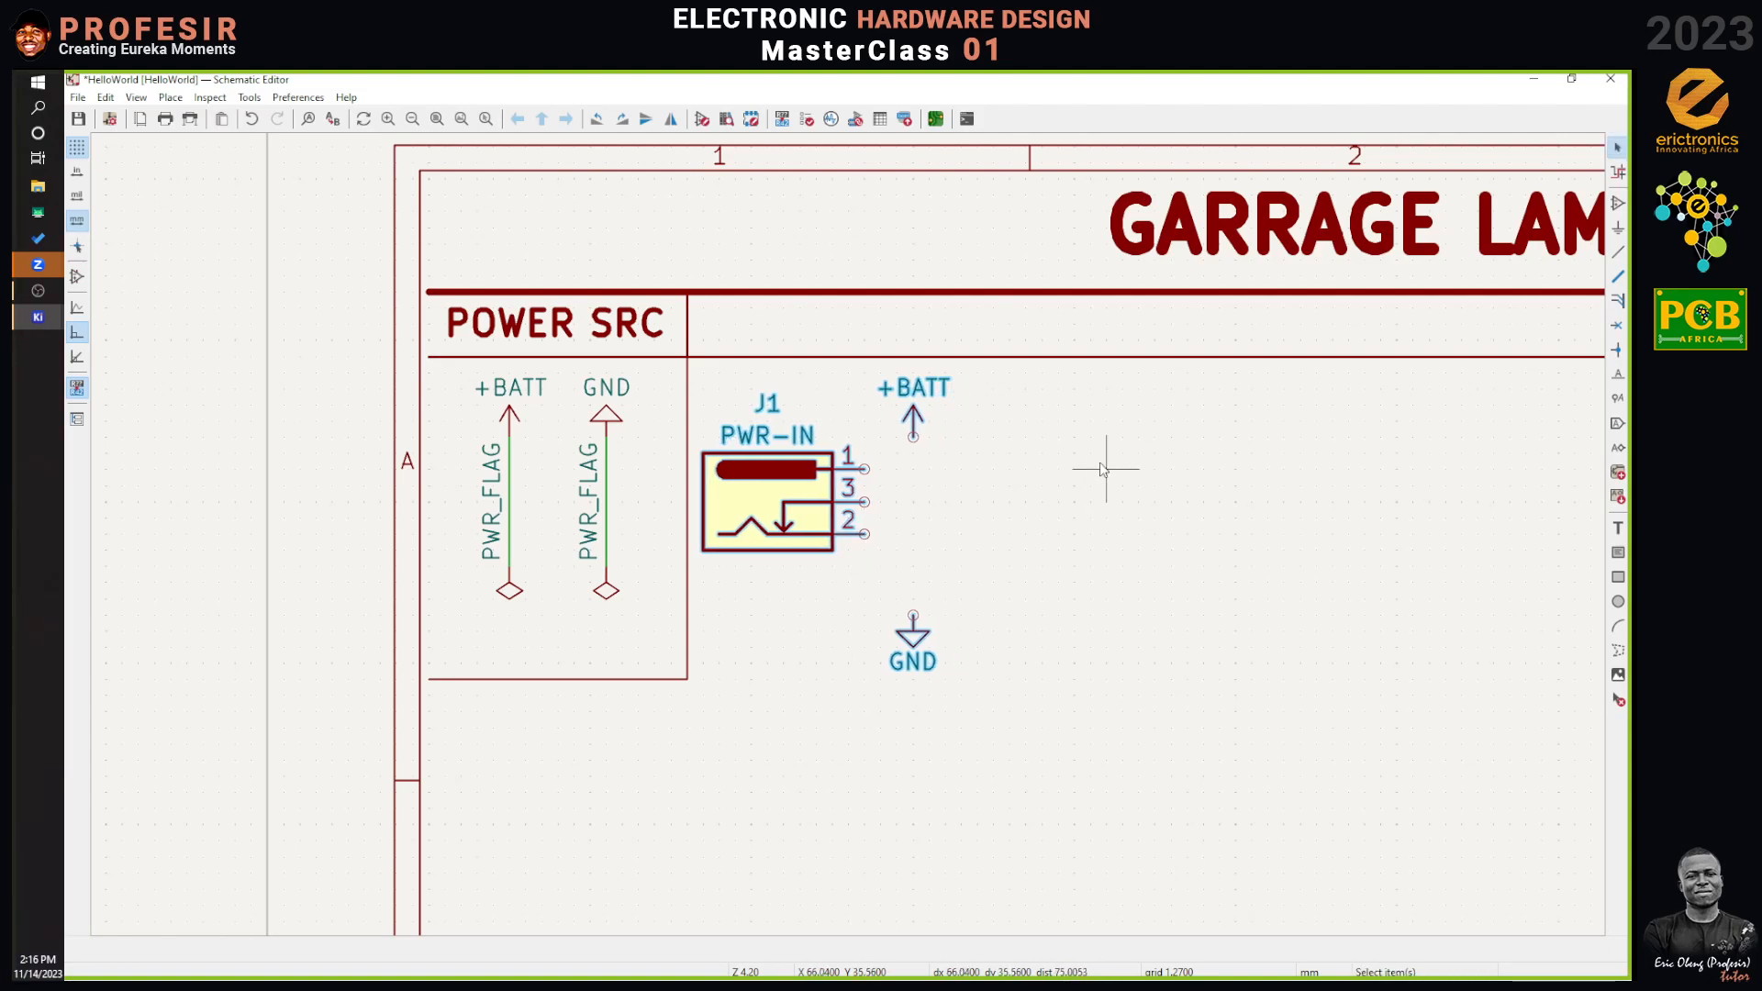
click(1104, 470)
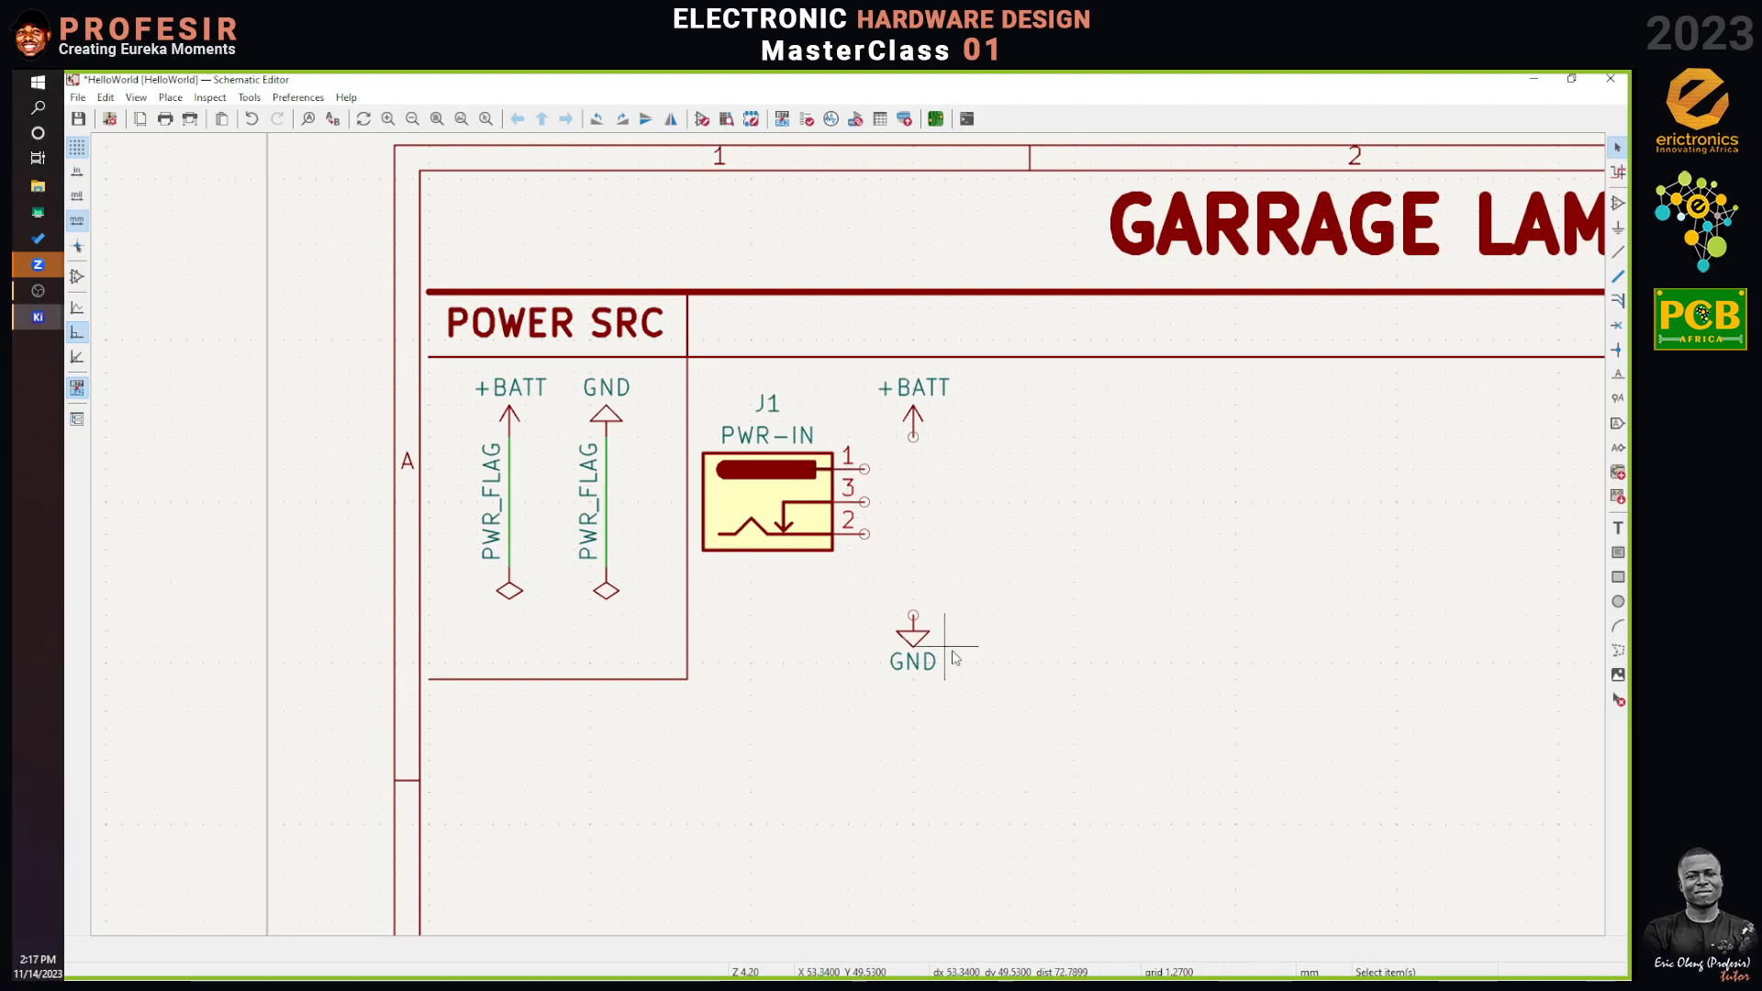
Wire the +BATT symbol to pin 1 of J1.
click(1618, 258)
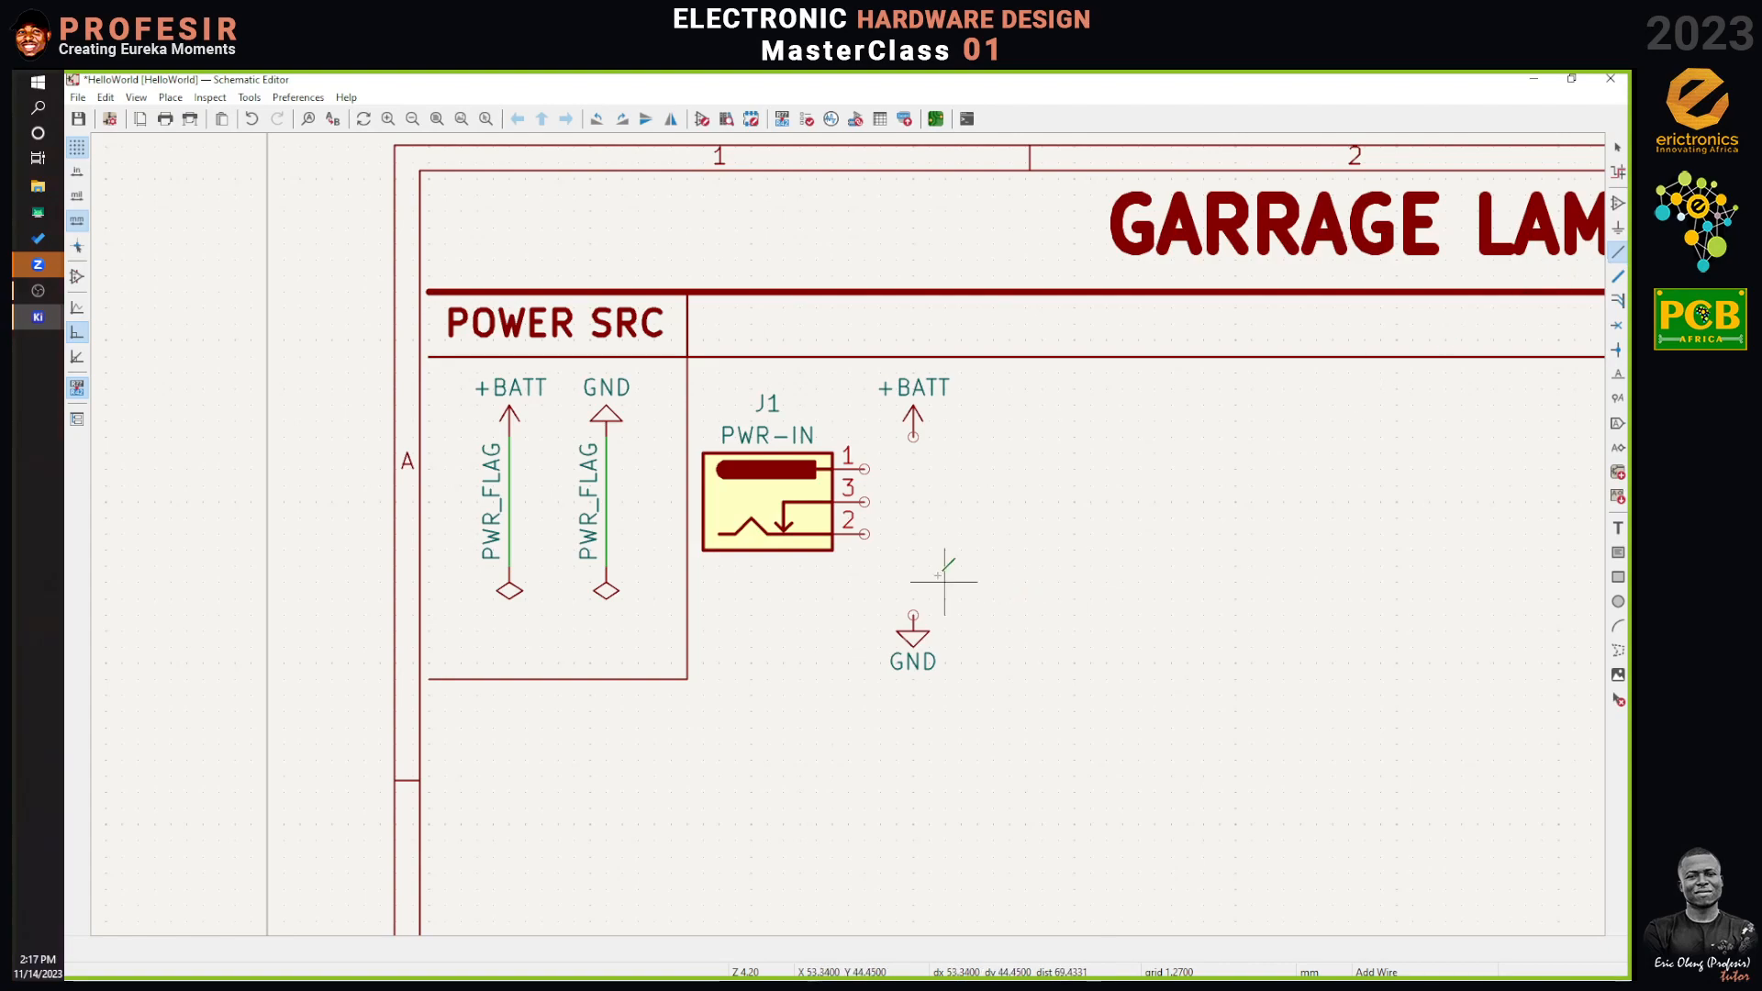
scroll(937, 577, up, 5)
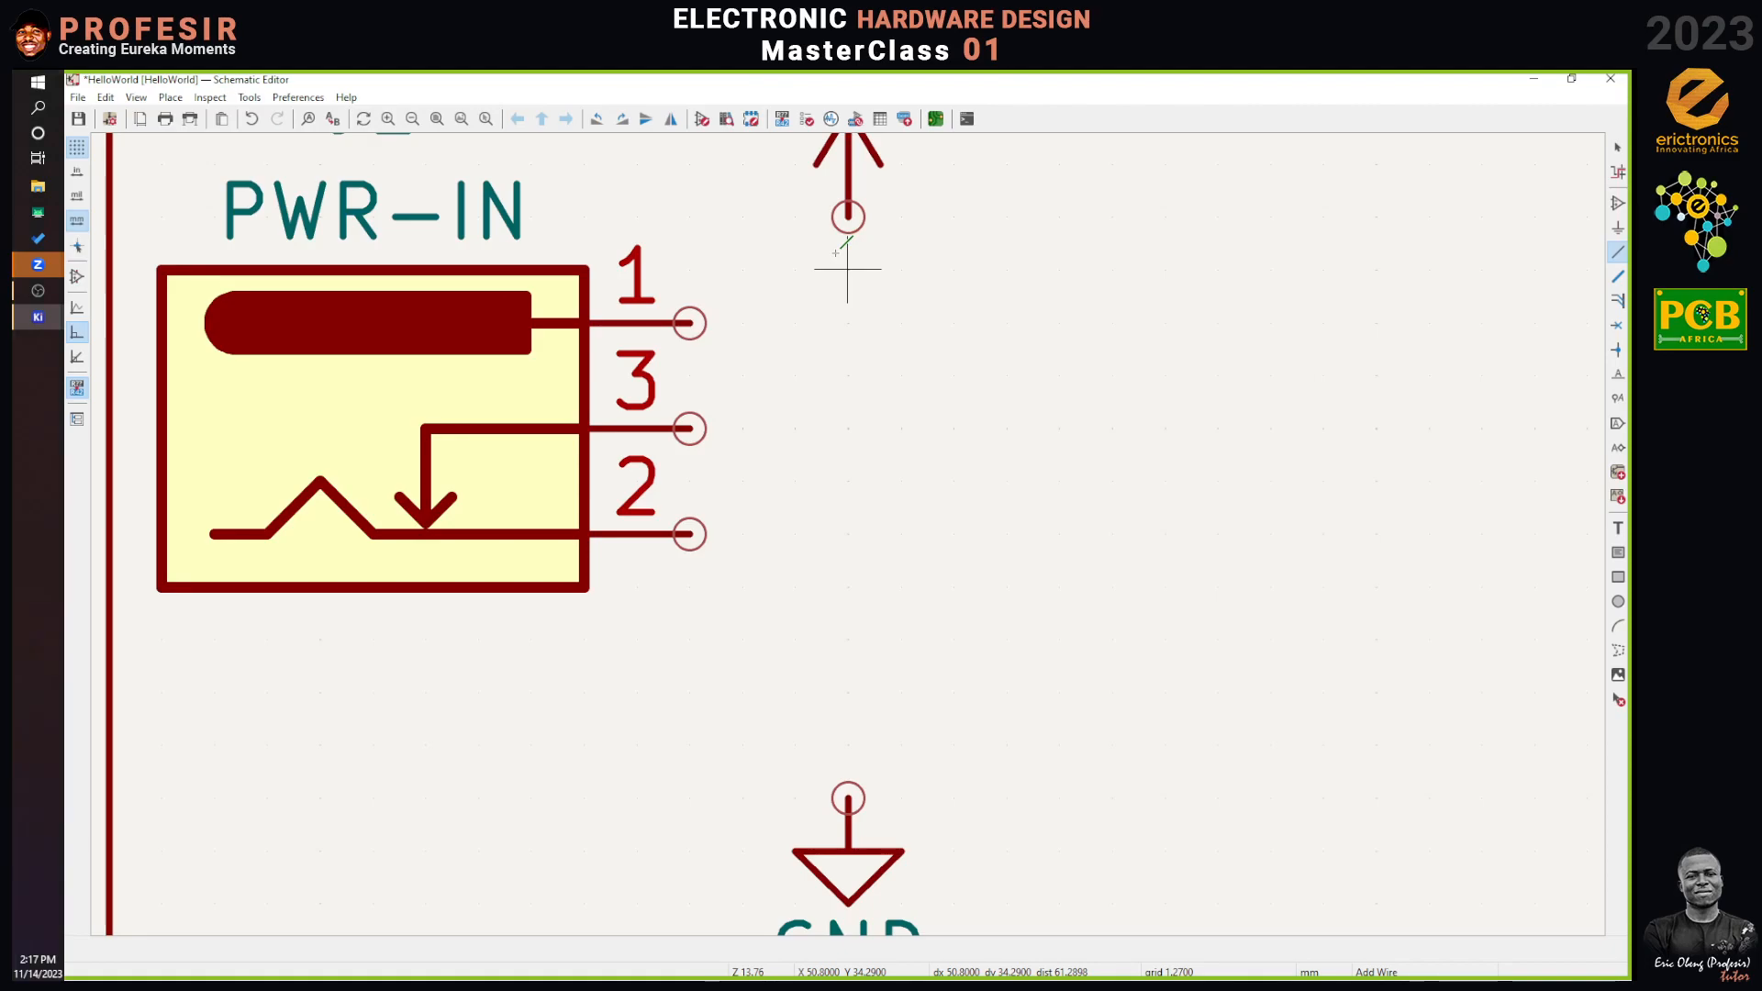
scroll(847, 269, down, 5)
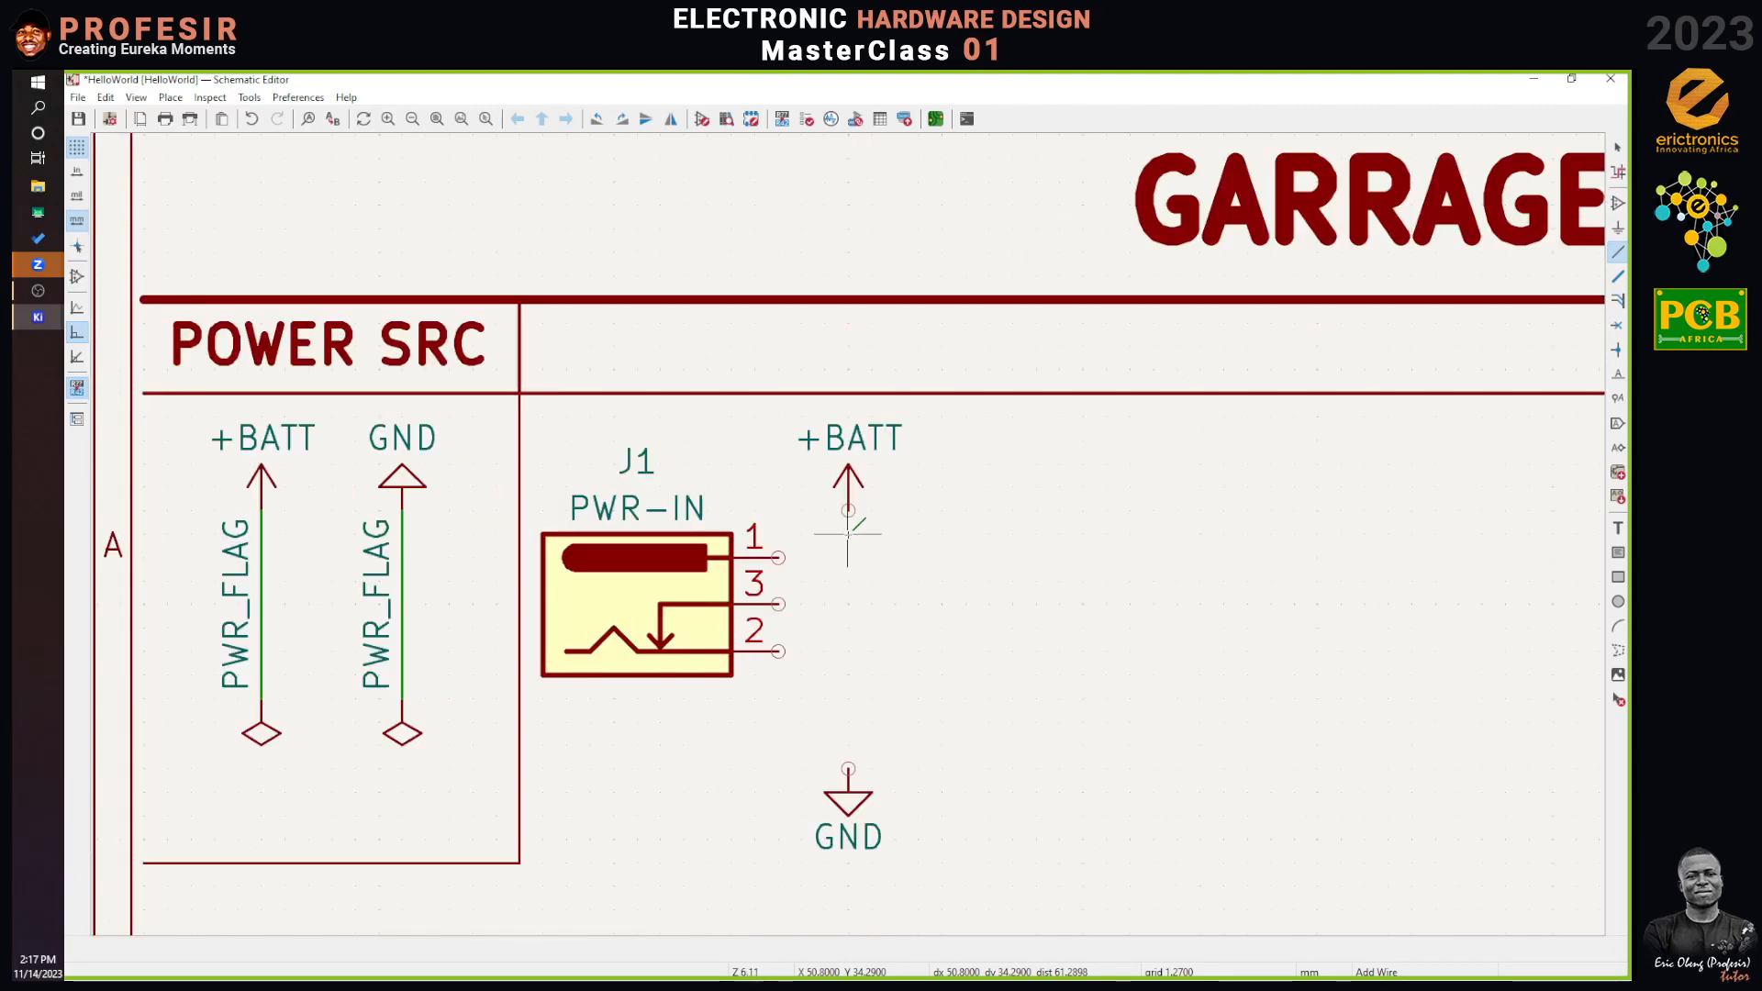
scroll(847, 533, up, 5)
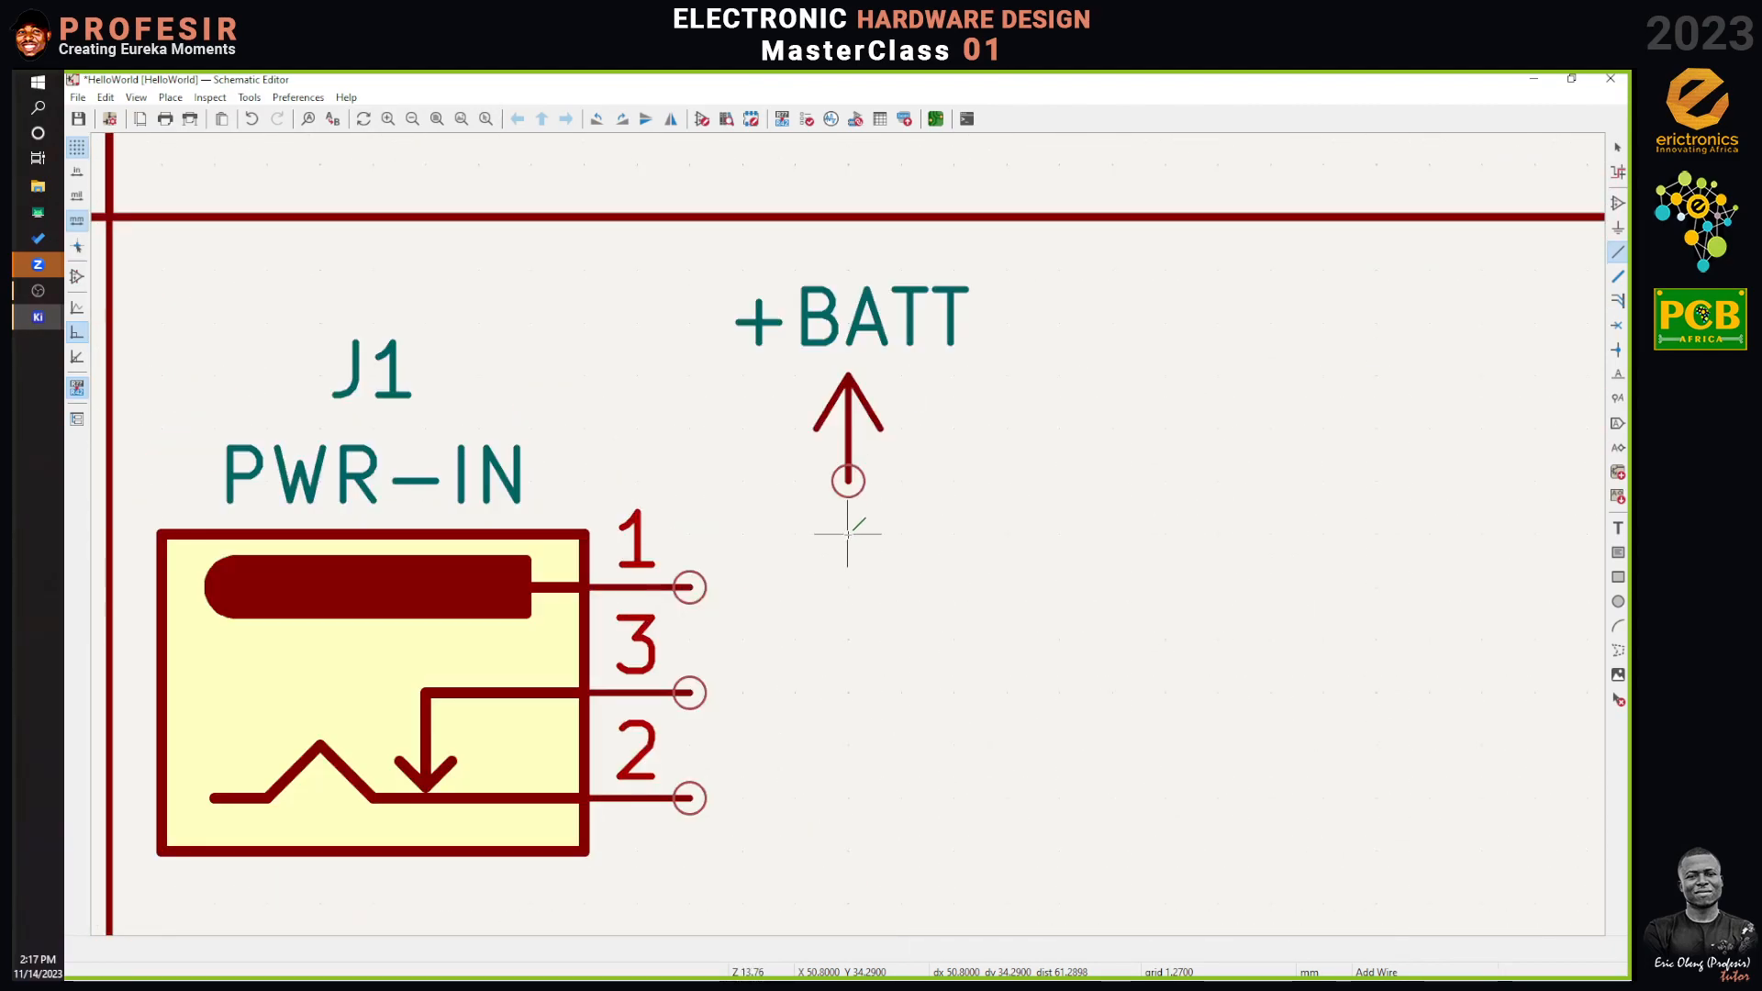
click(848, 481)
click(689, 587)
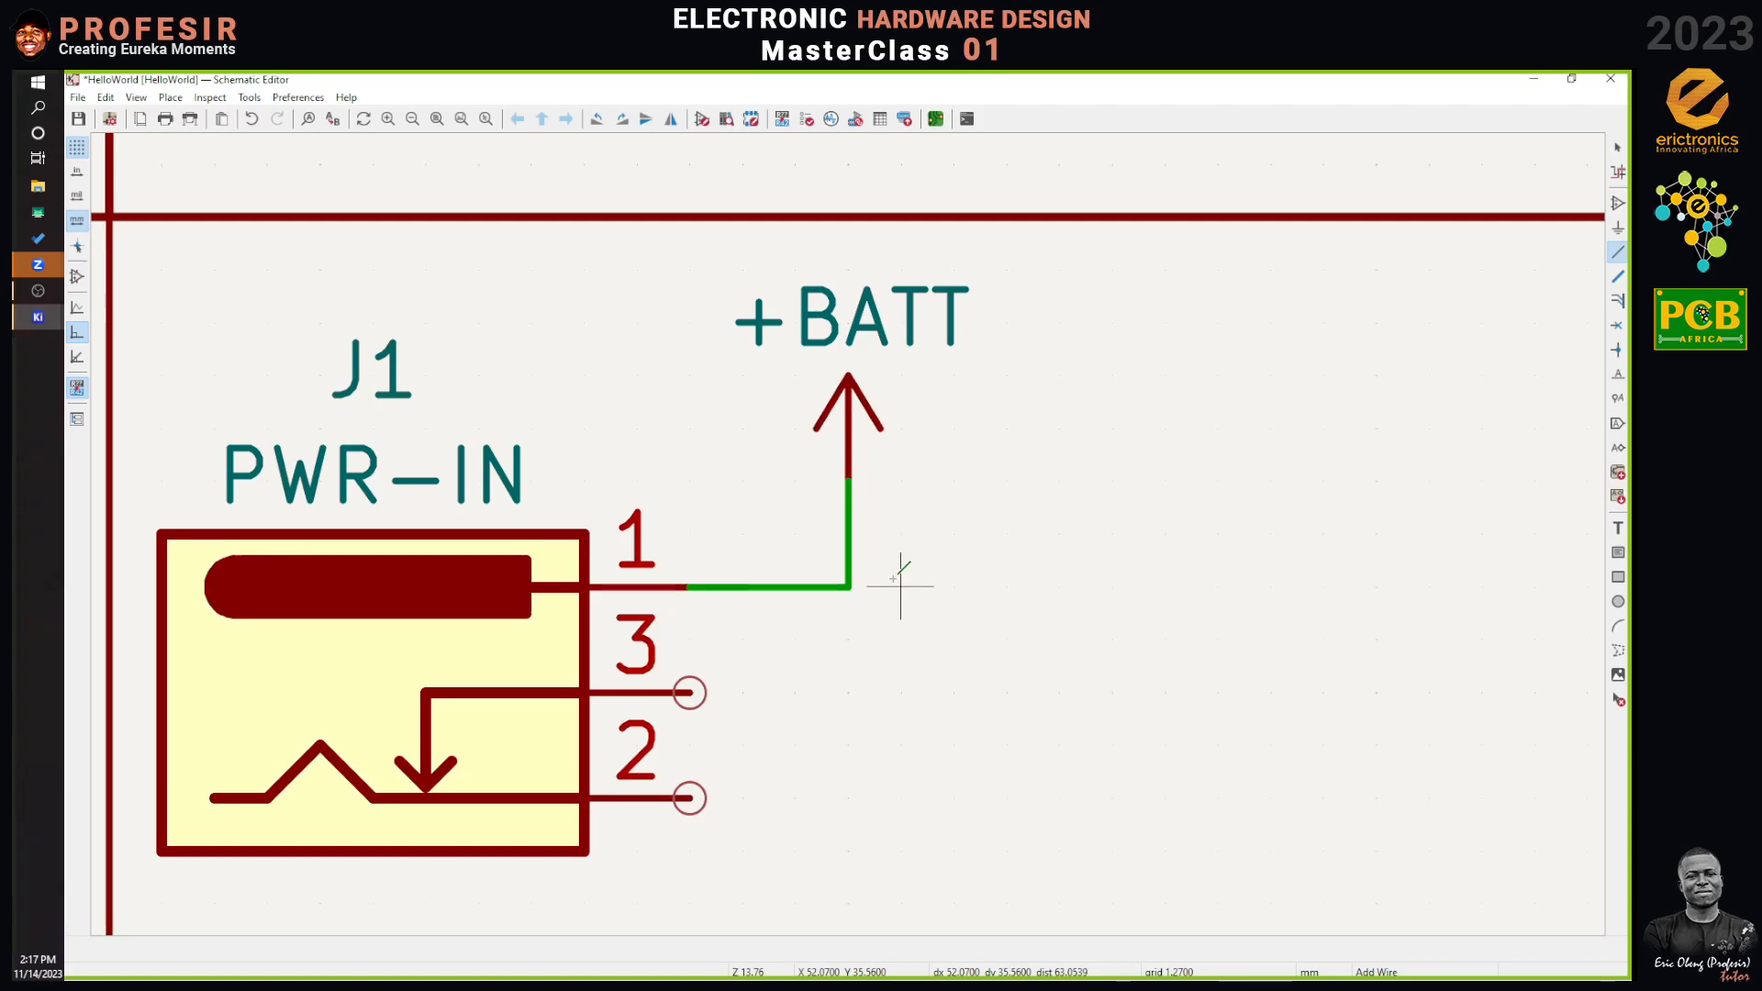
Wire pin 3 of J1 to the GND symbol and join pin 2 to that same ground wire.
scroll(855, 582, down, 3)
scroll(848, 533, up, 1)
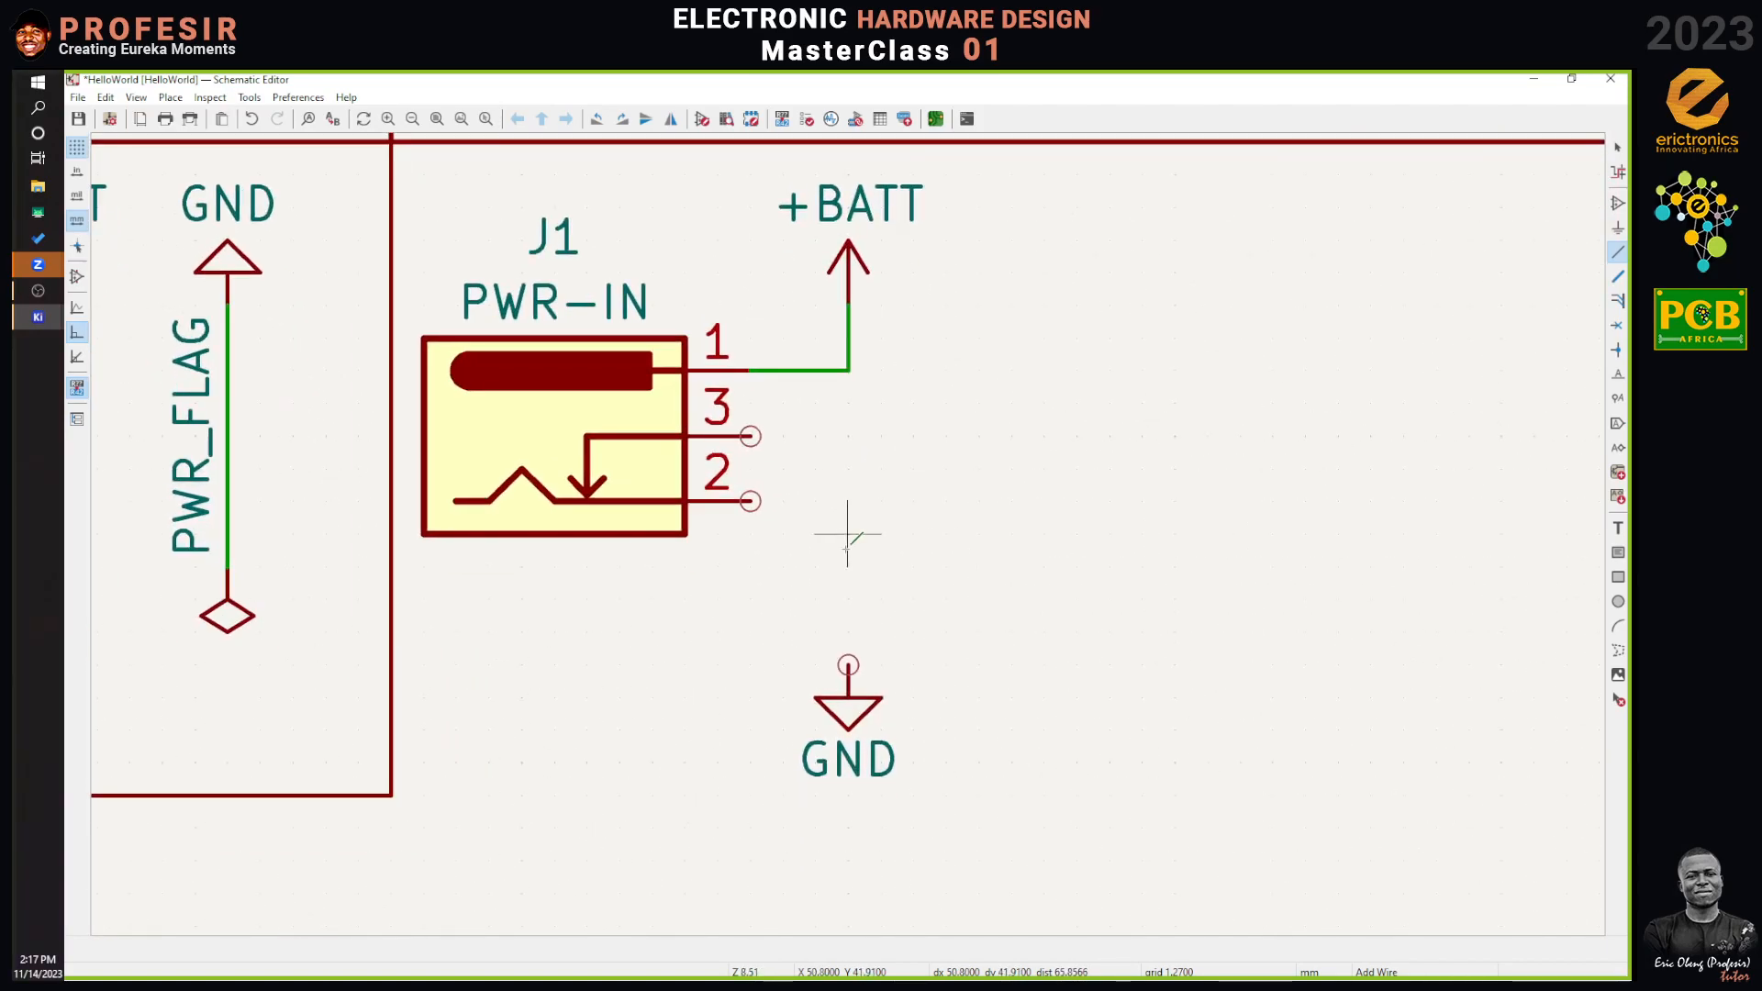
click(750, 436)
click(848, 666)
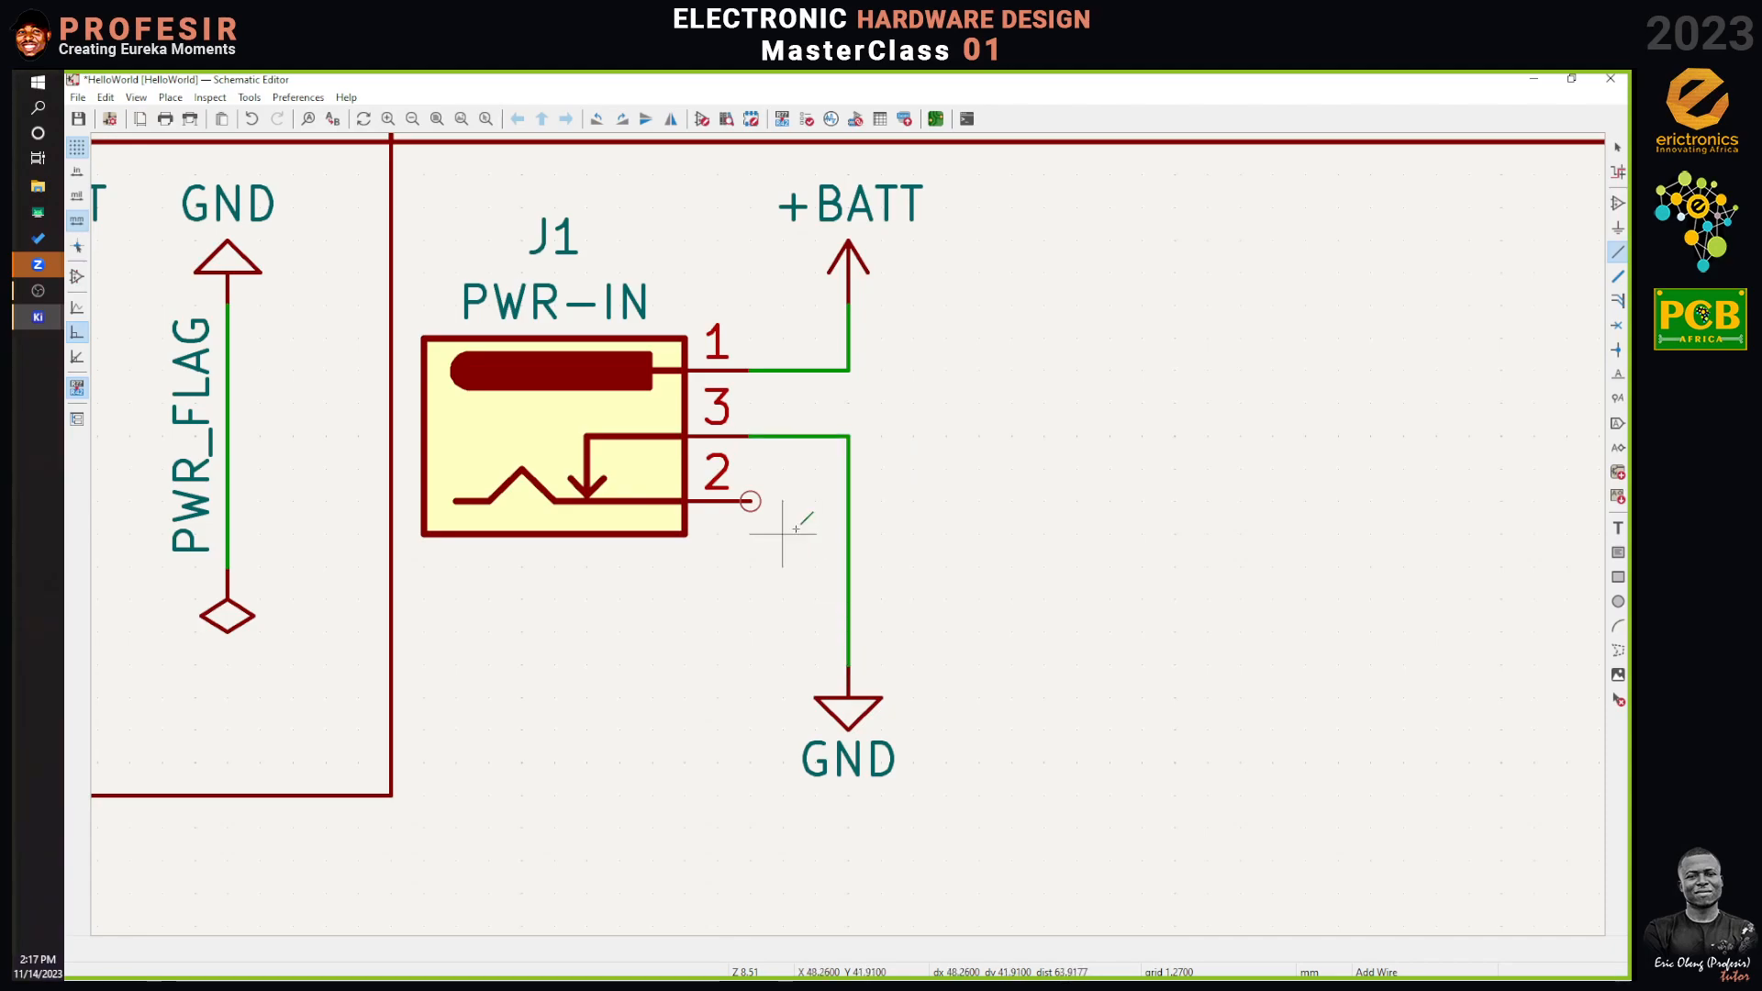
click(750, 500)
click(848, 501)
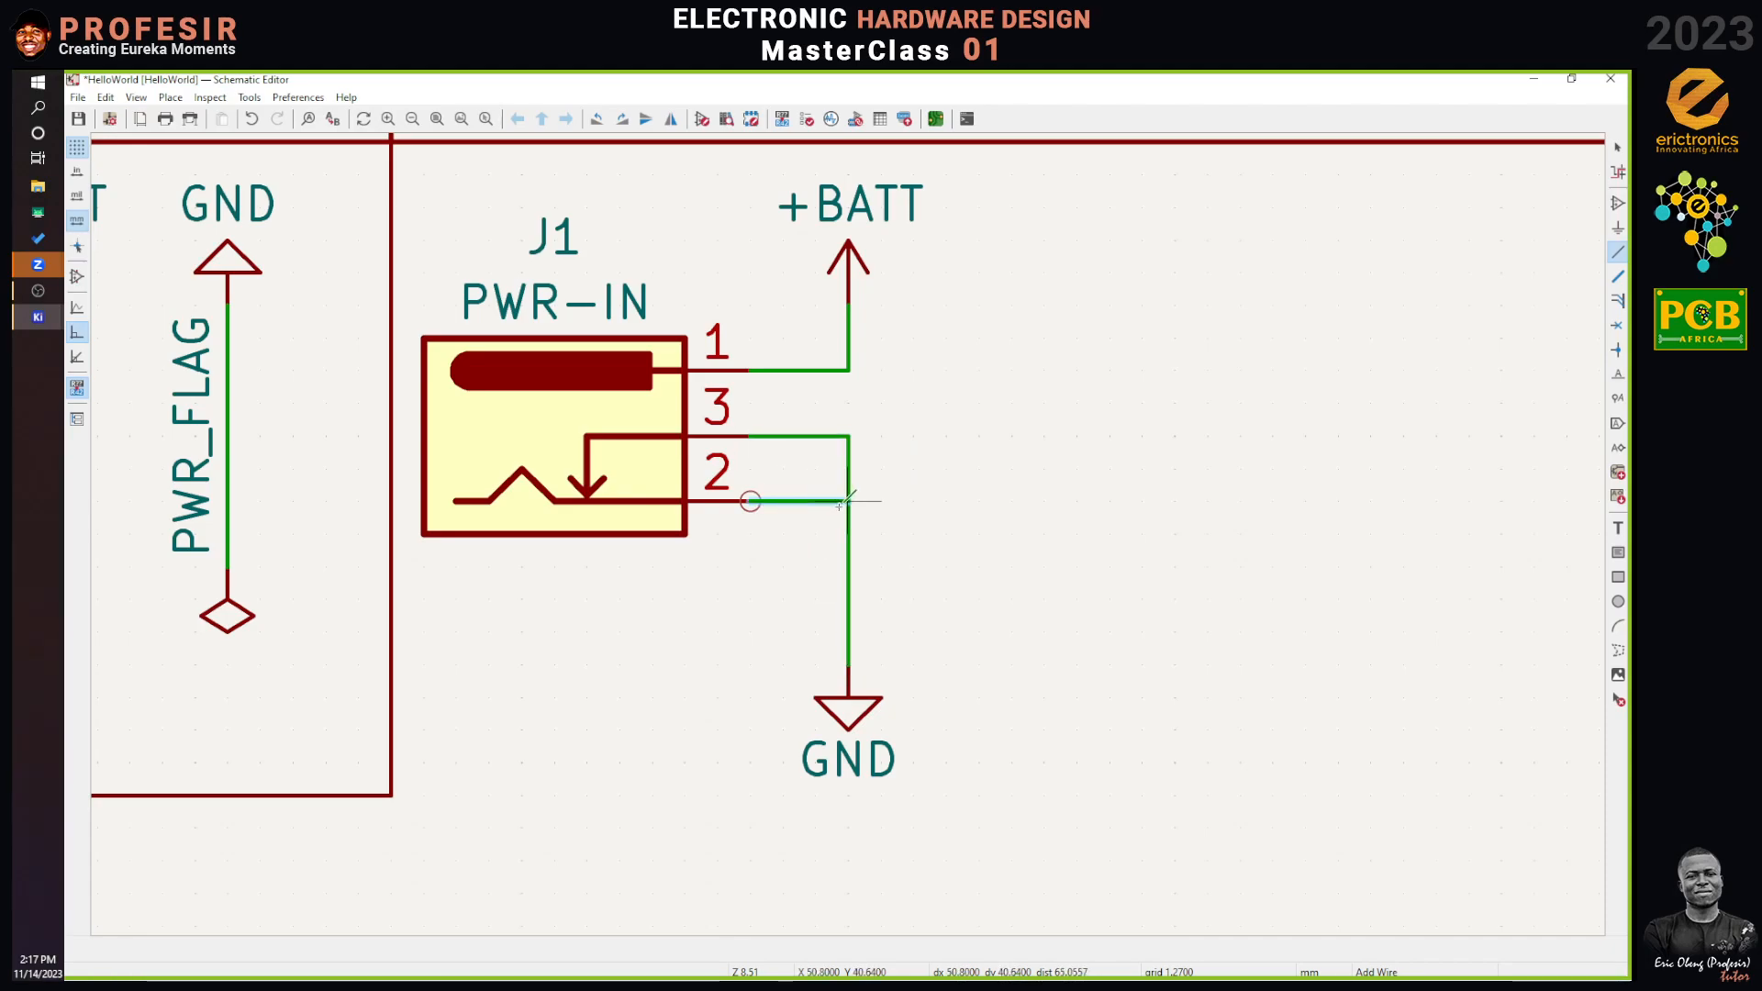